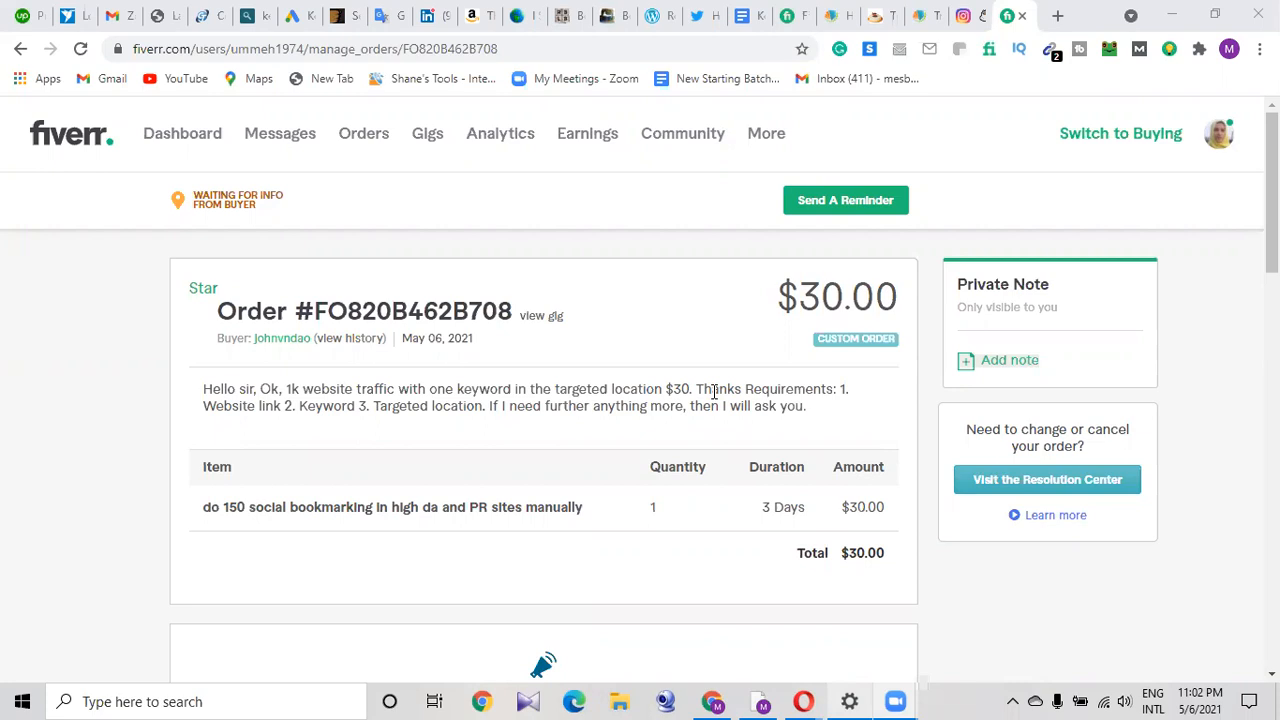
Open the sent offers in Buyer Requests and review the social bookmarking offer and its matching traffic request.
mouse_move(767, 137)
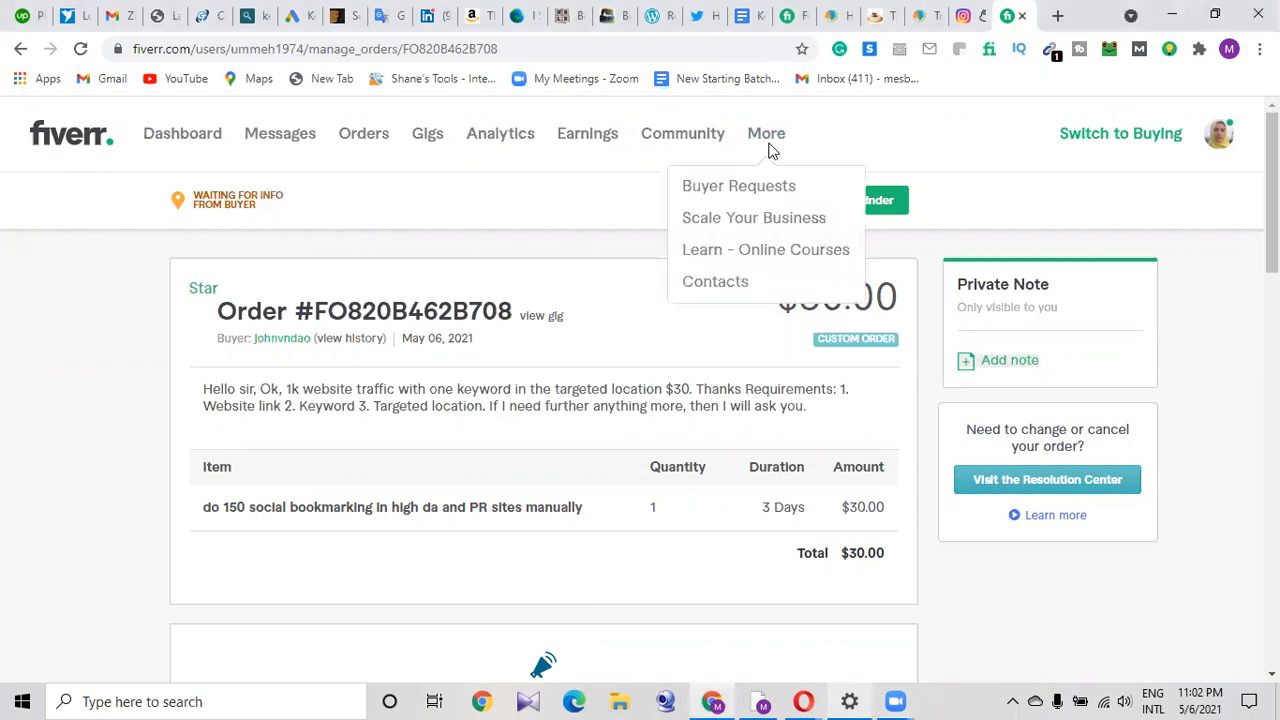
left_click(761, 184)
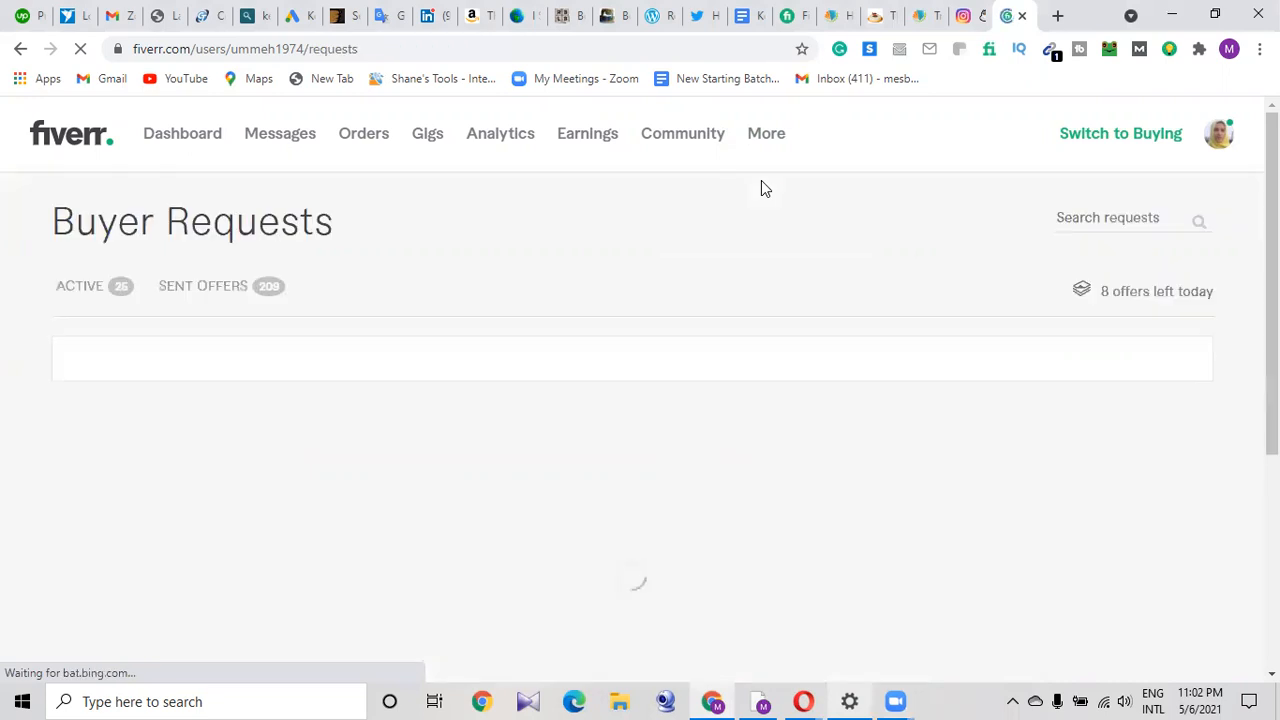
left_click(229, 289)
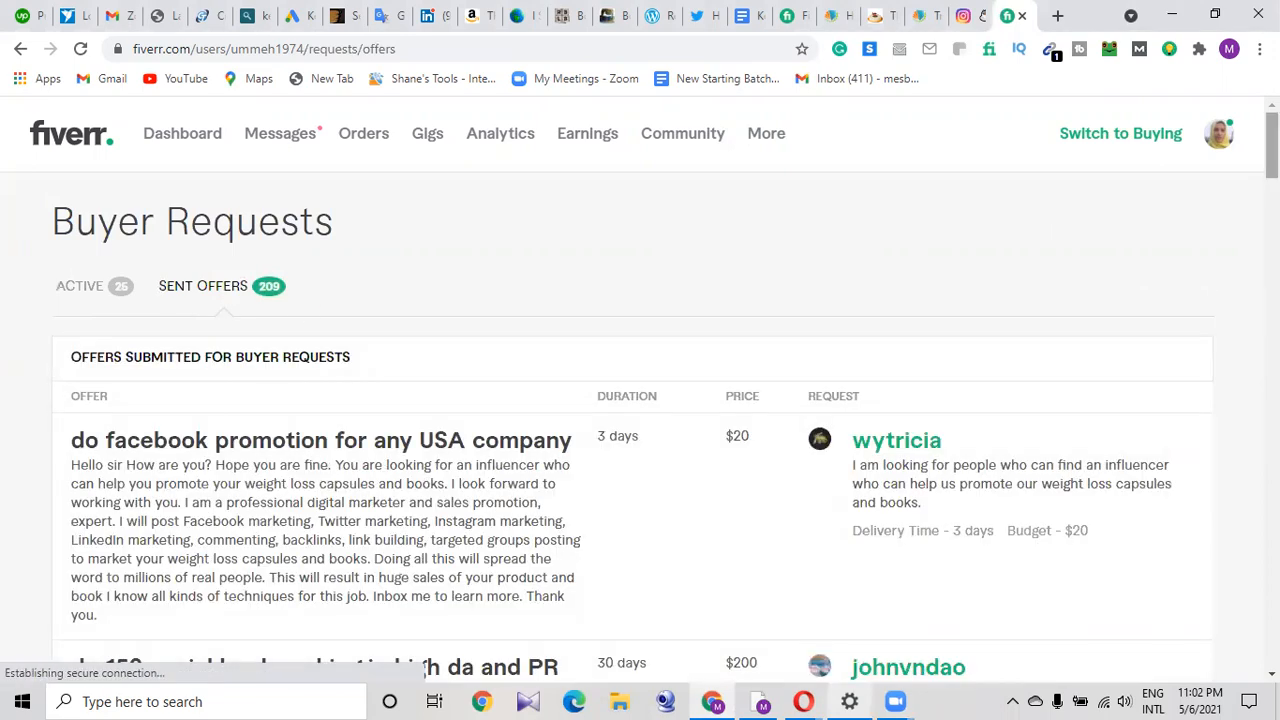
scroll(640, 391, "down", 1)
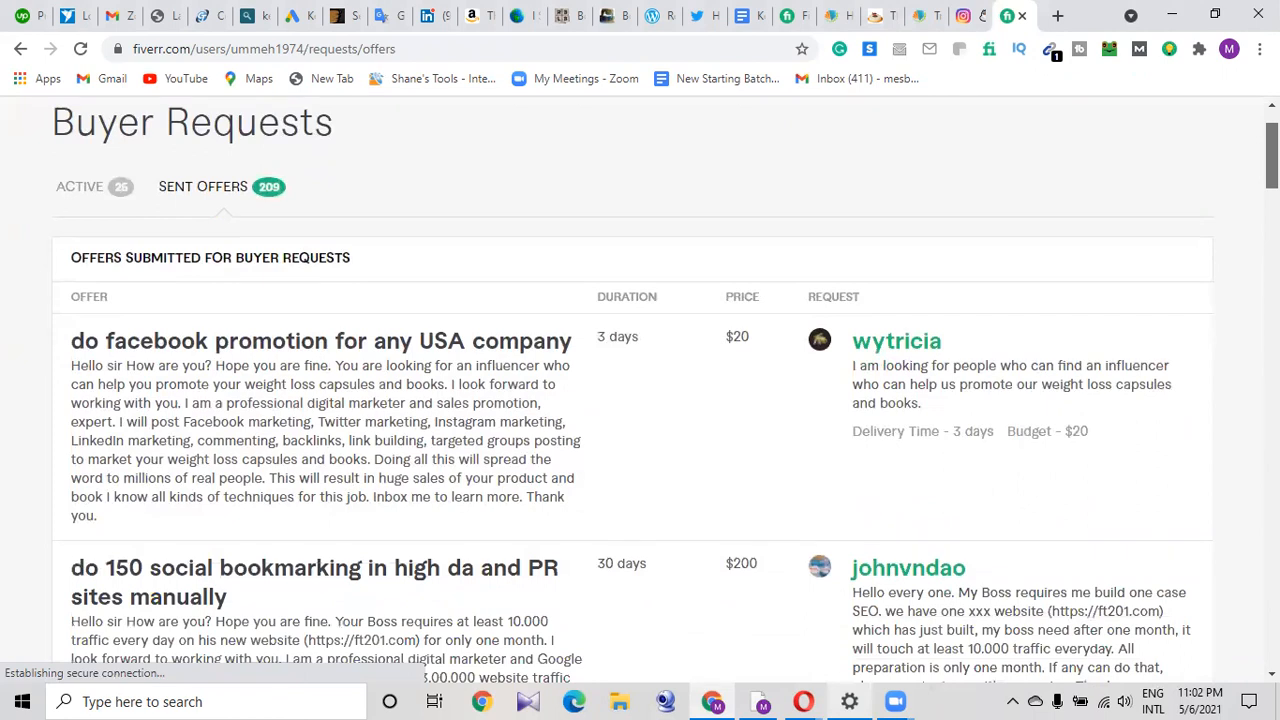
scroll(640, 391, "down", 1)
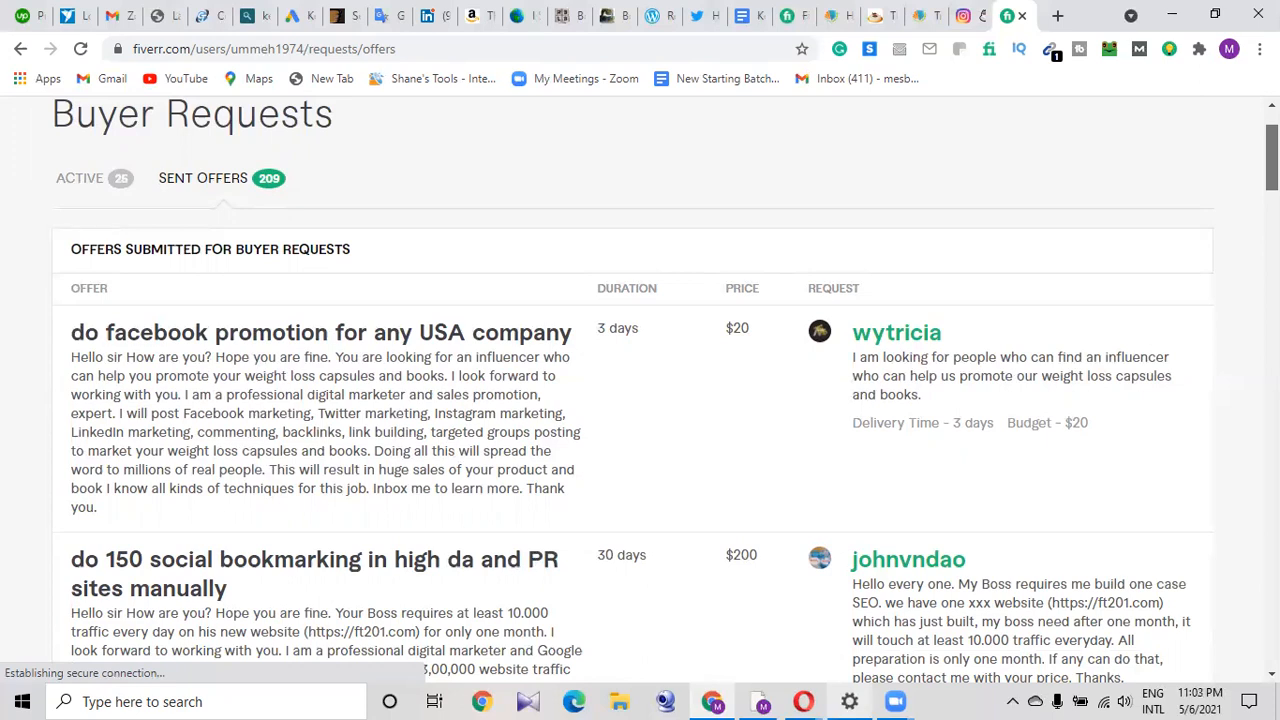
scroll(1052, 330, "down", 3)
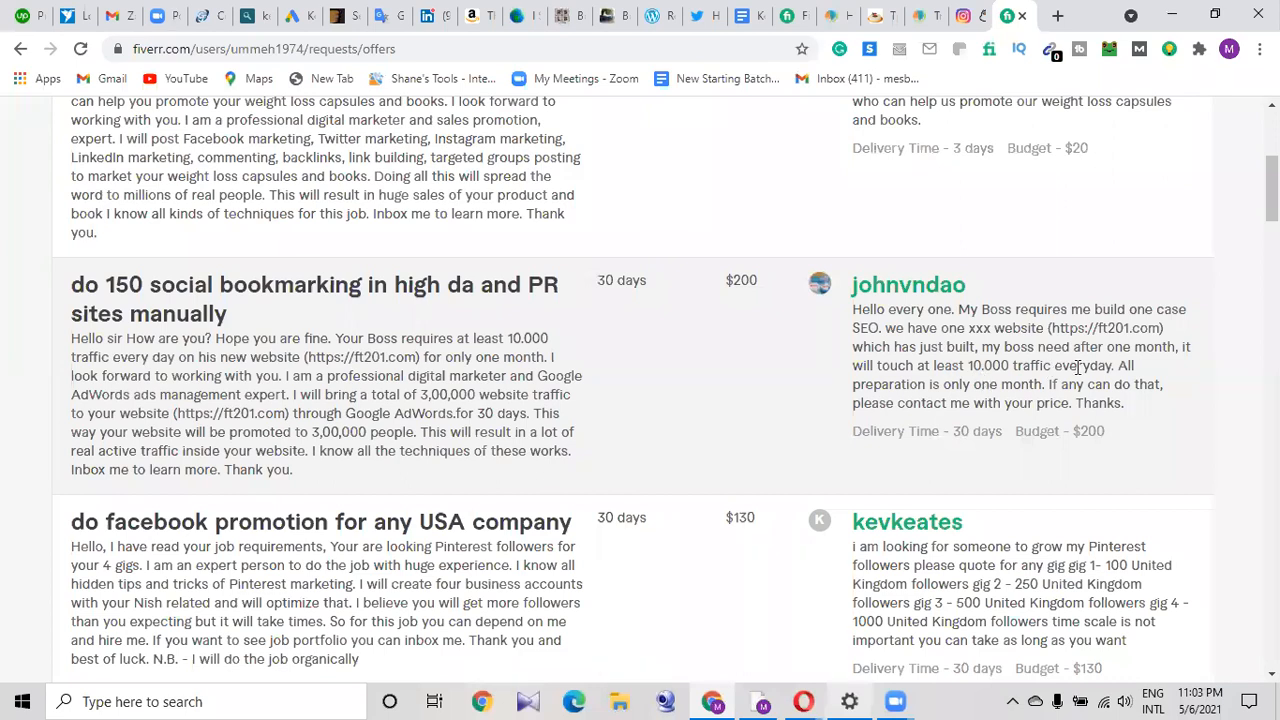
Return to the $30 custom order, confirm that all needed information is available, and review the buyer's website, keywords and target locations.
left_click(20, 49)
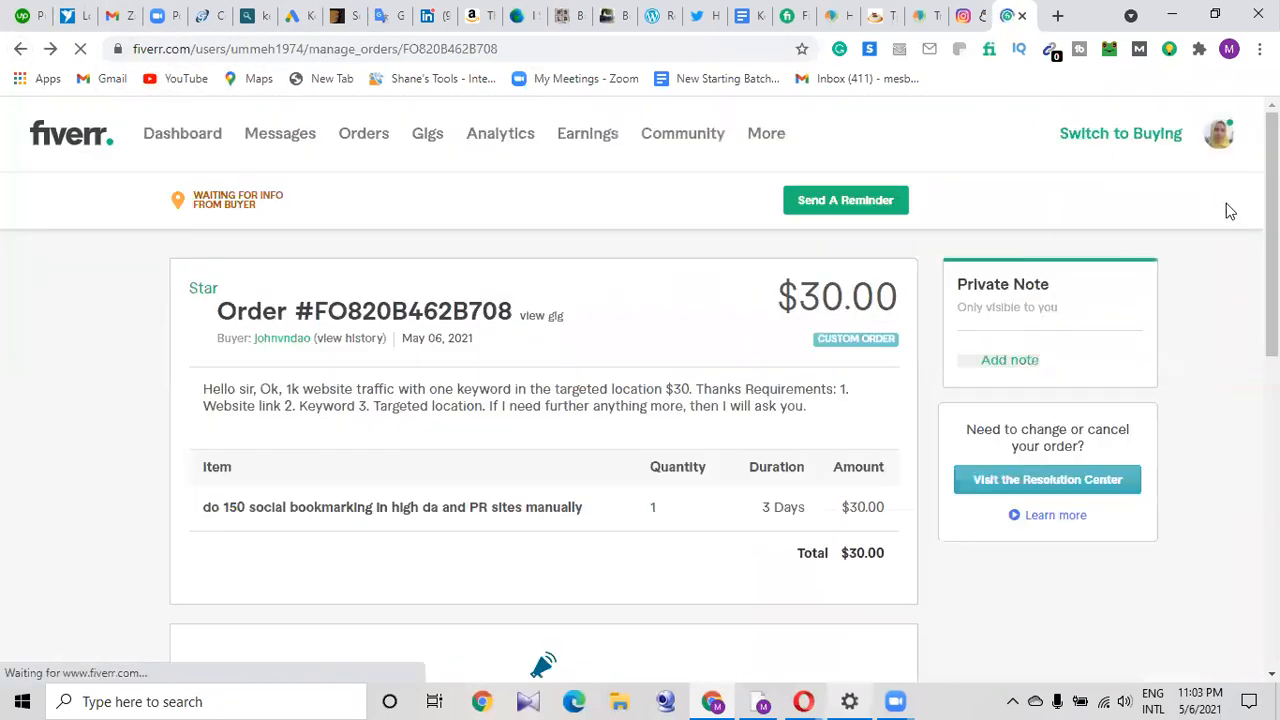
left_click_drag(1272, 230, 1272, 400)
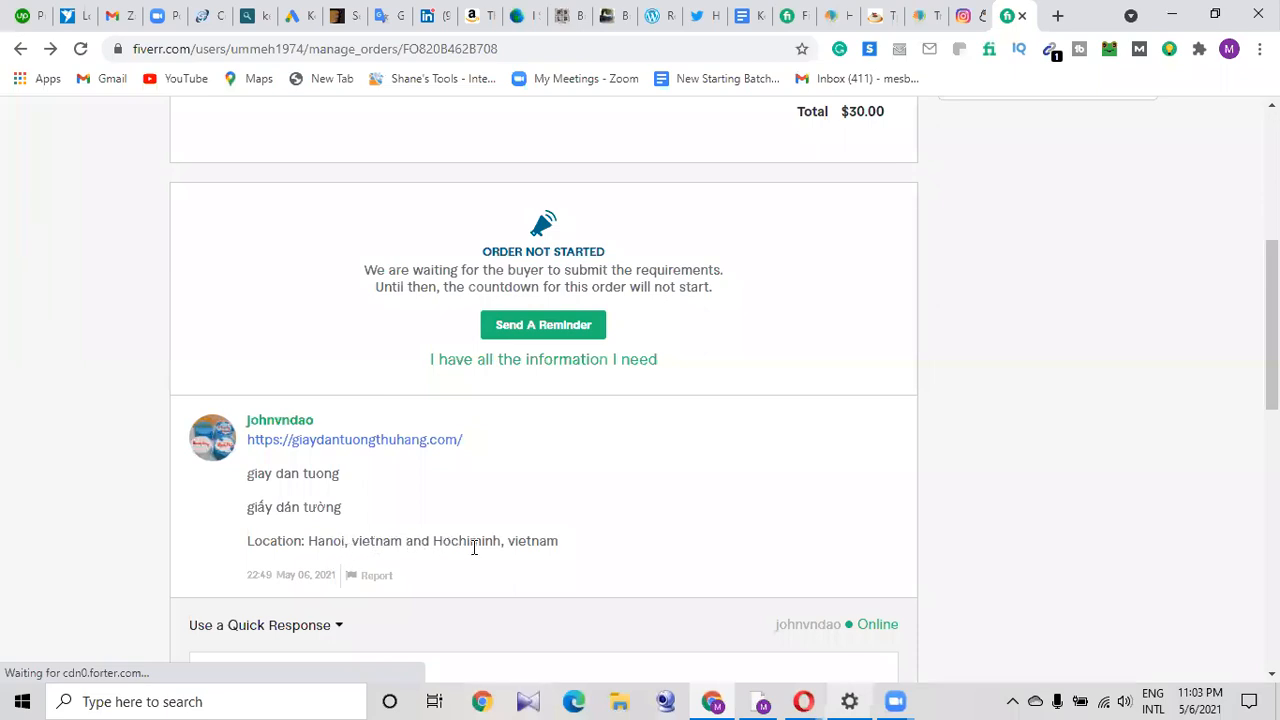
left_click(540, 362)
left_click(737, 403)
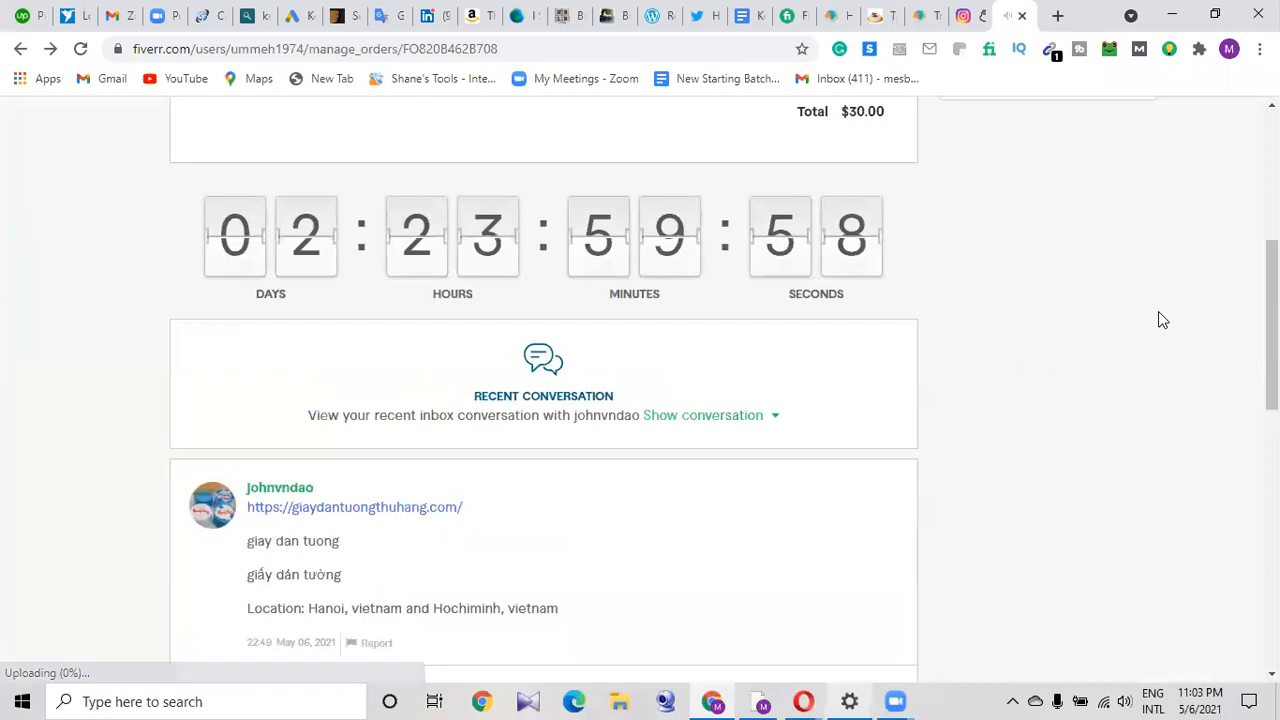
left_click_drag(1272, 290, 1272, 313)
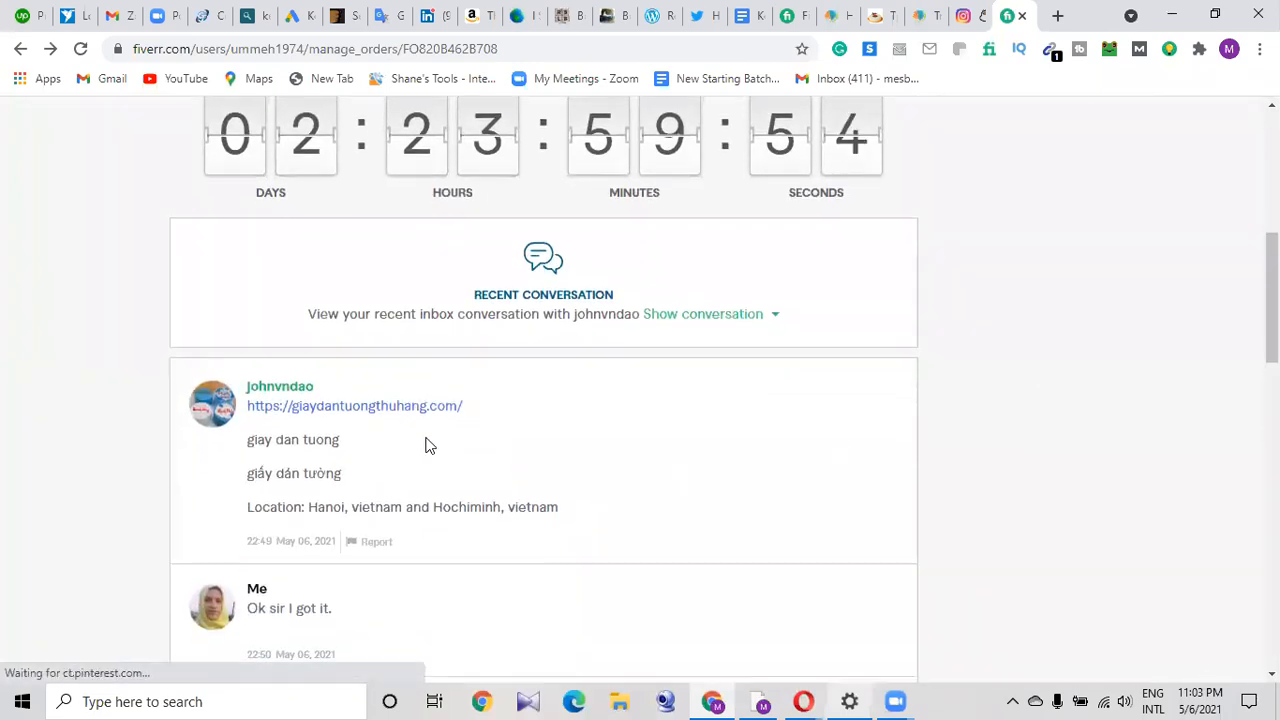
scroll(1146, 329, "up", 1)
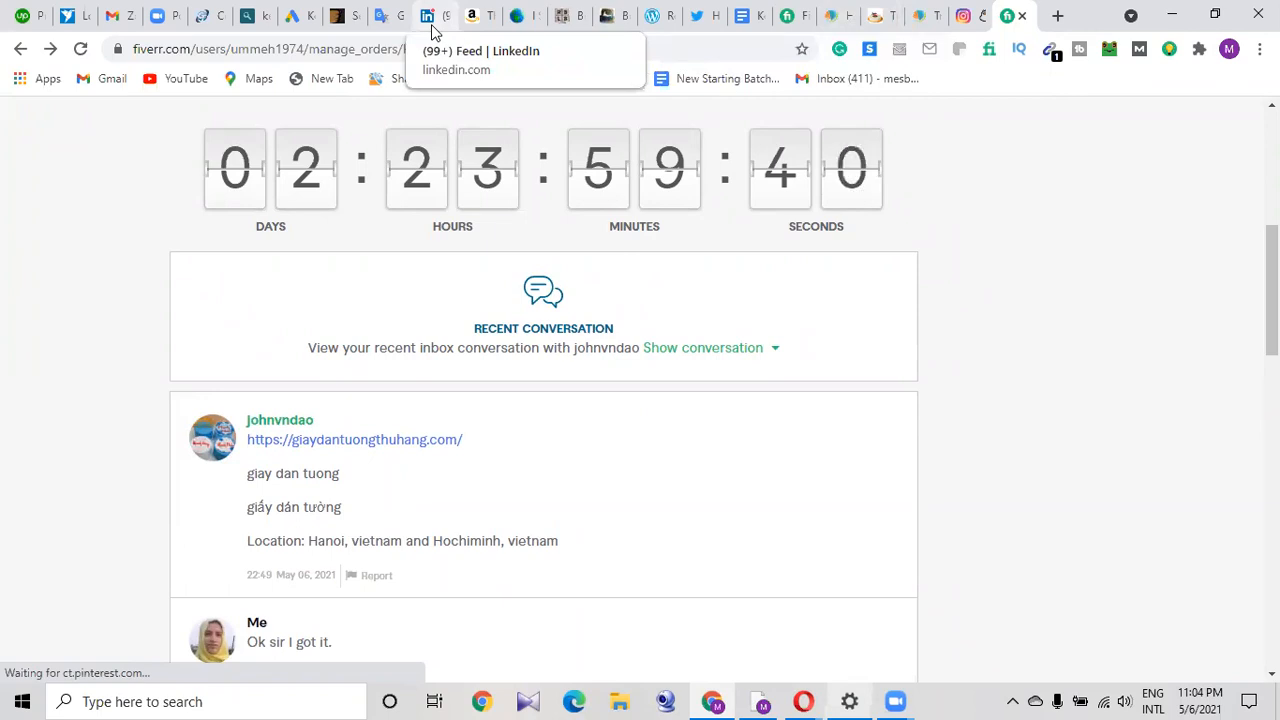
Open views.biz in a new browser tab and bring up its services price list.
left_click(1058, 15)
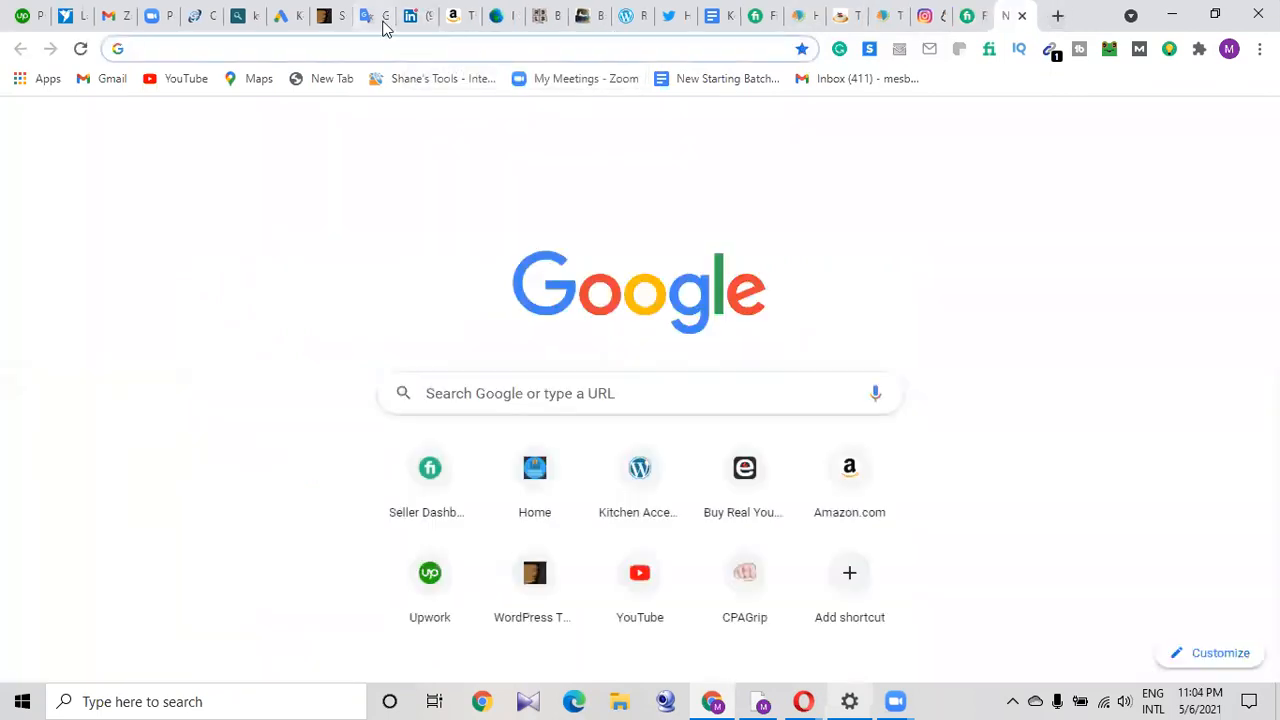
left_click(271, 48)
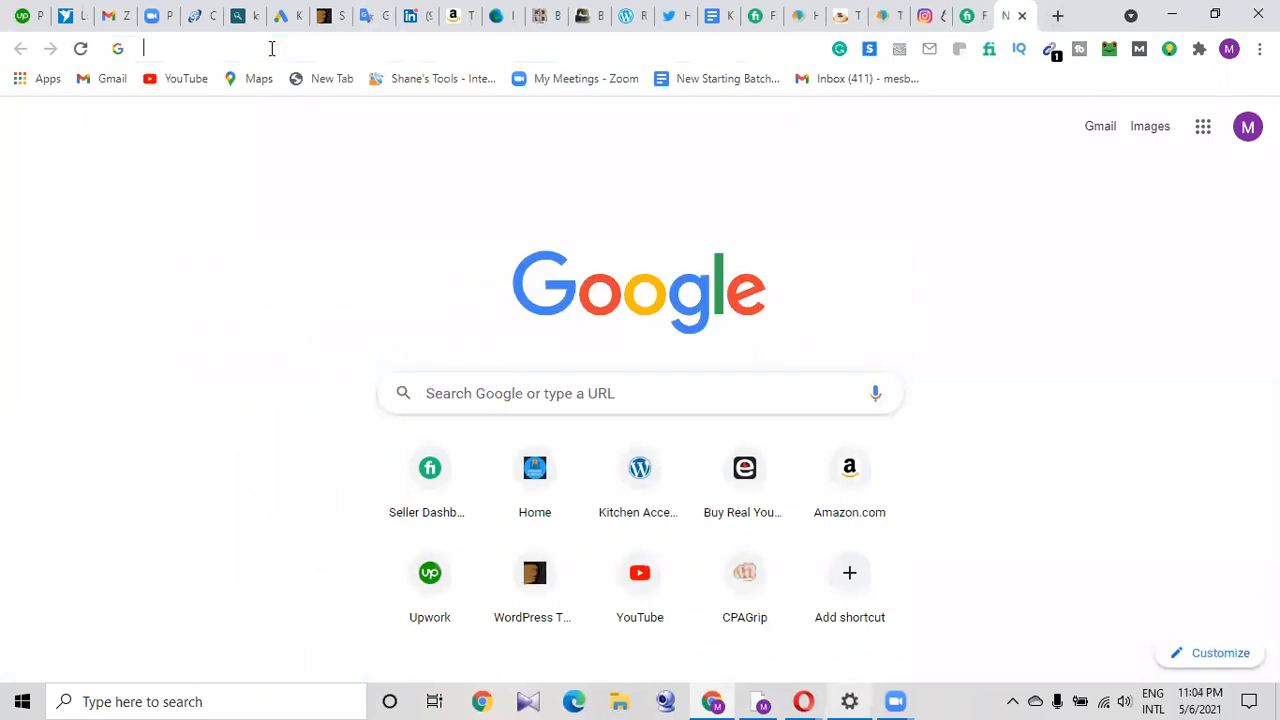
left_click(746, 484)
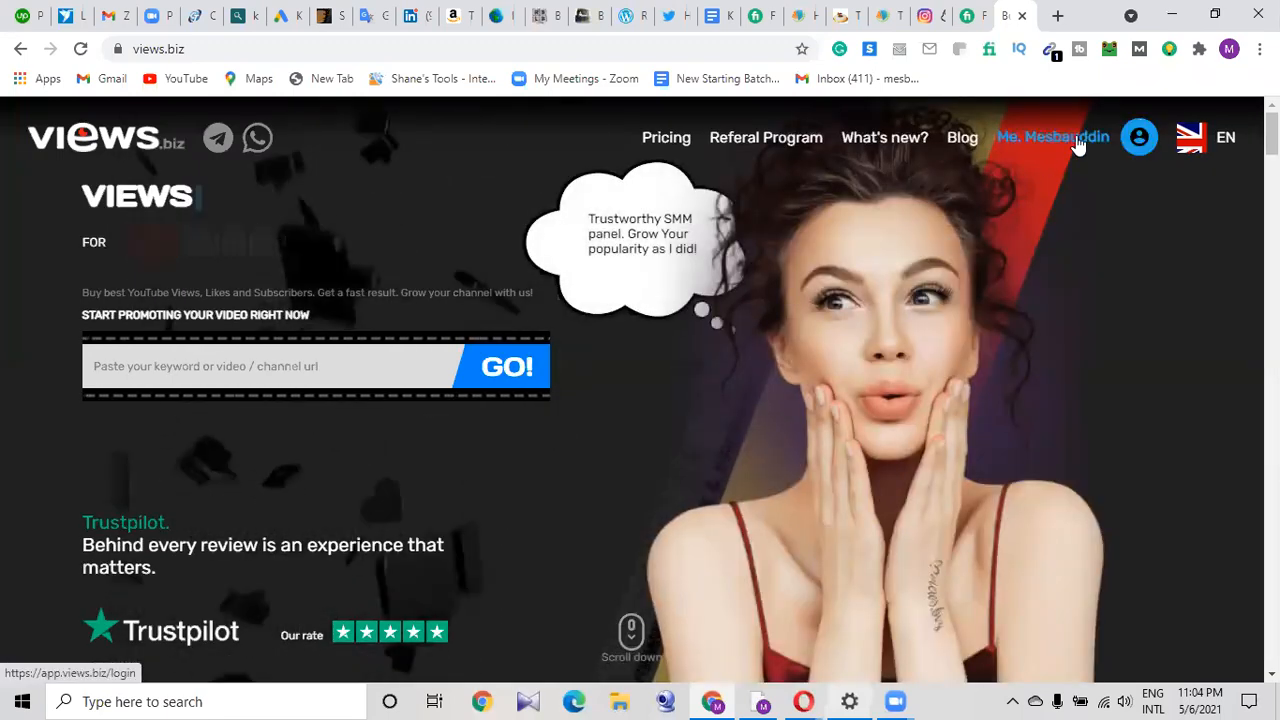
left_click(1076, 145)
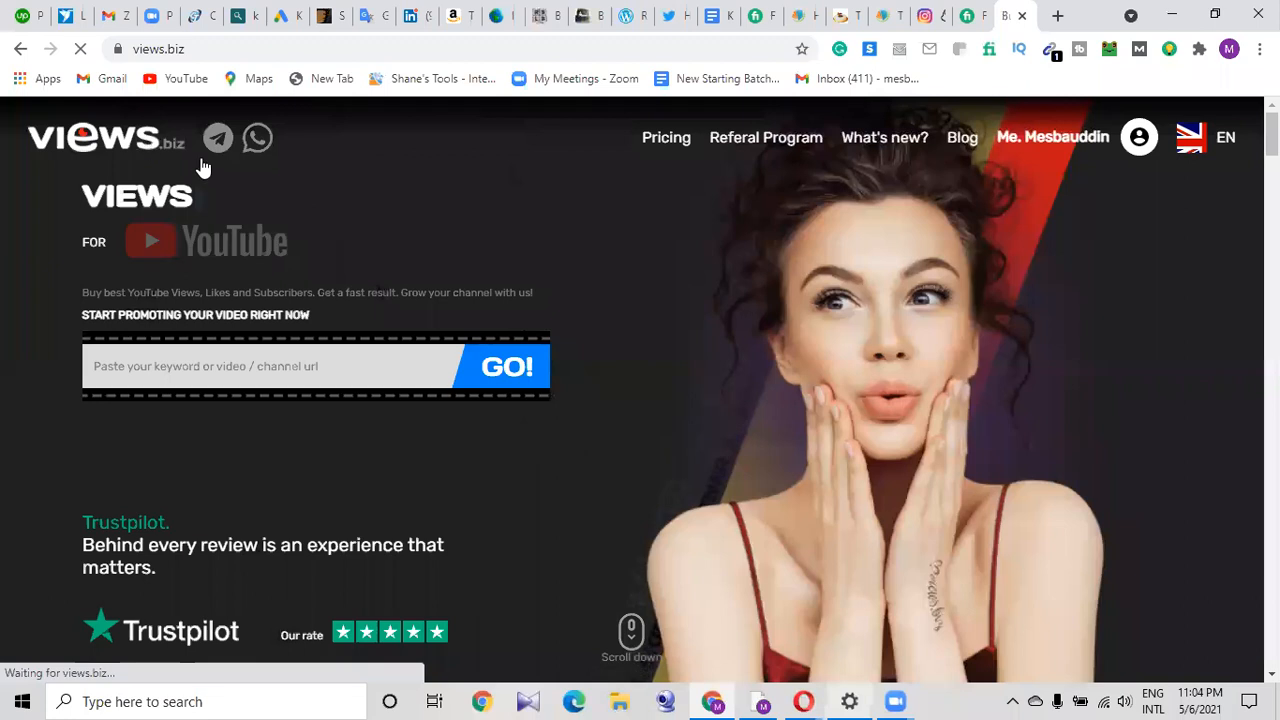
left_click(656, 142)
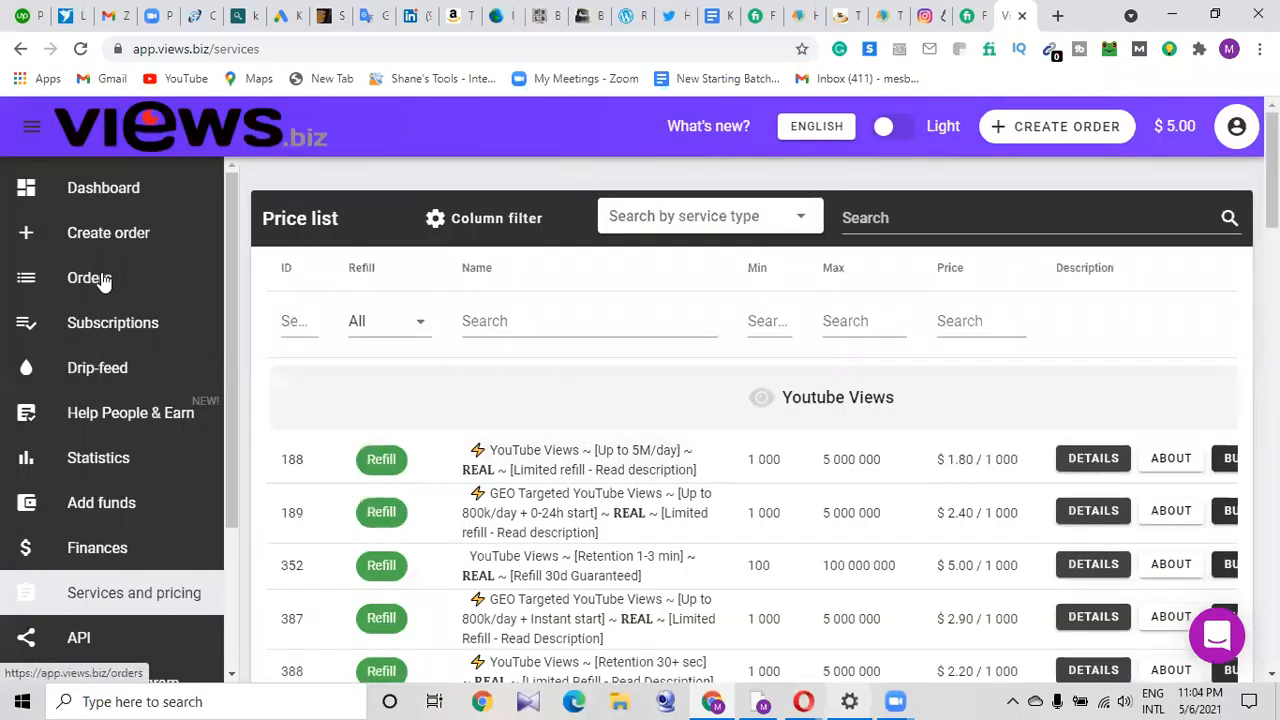
Create a single order for the Website network with Google traffic as the service type.
left_click(129, 244)
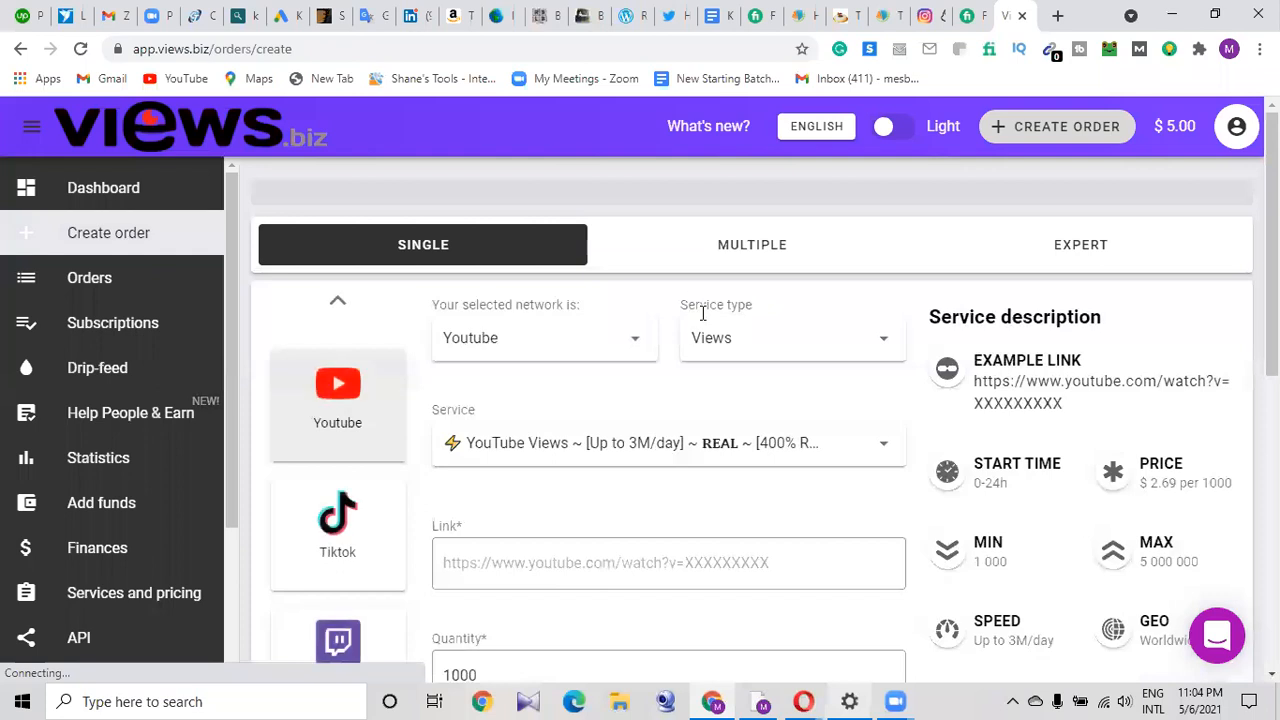
left_click(585, 347)
left_click_drag(635, 352, 643, 474)
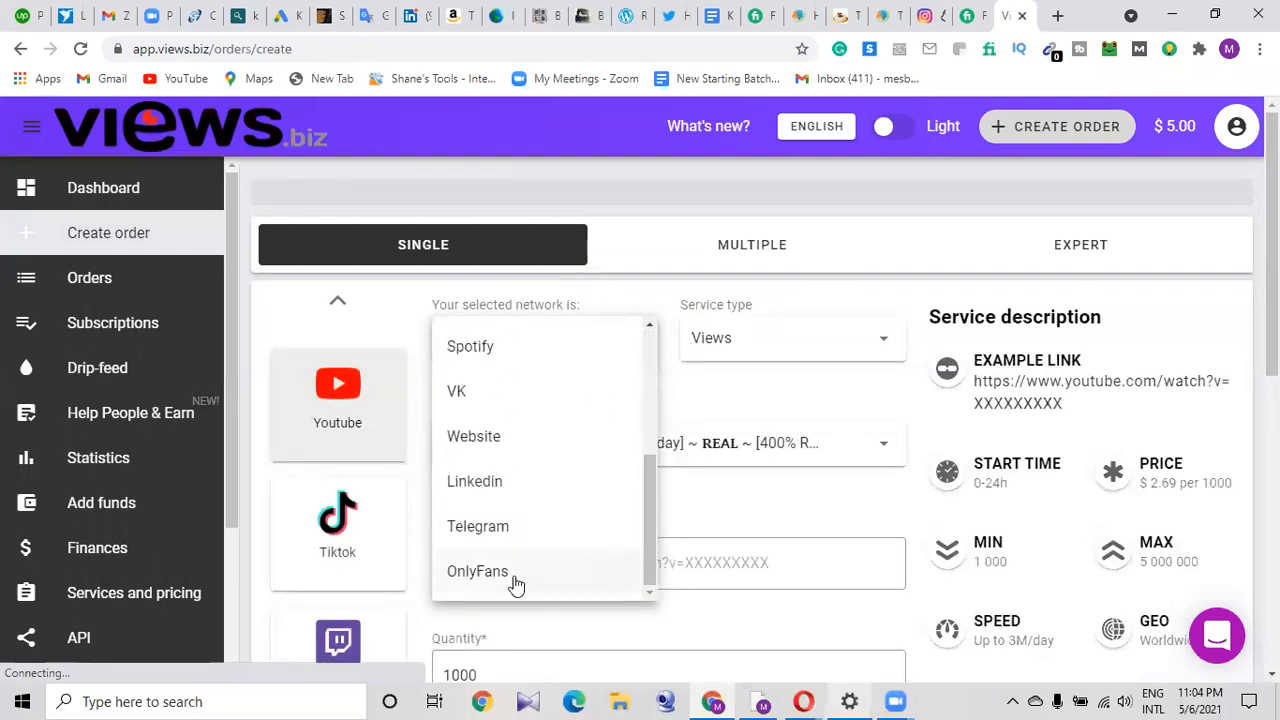
left_click(486, 438)
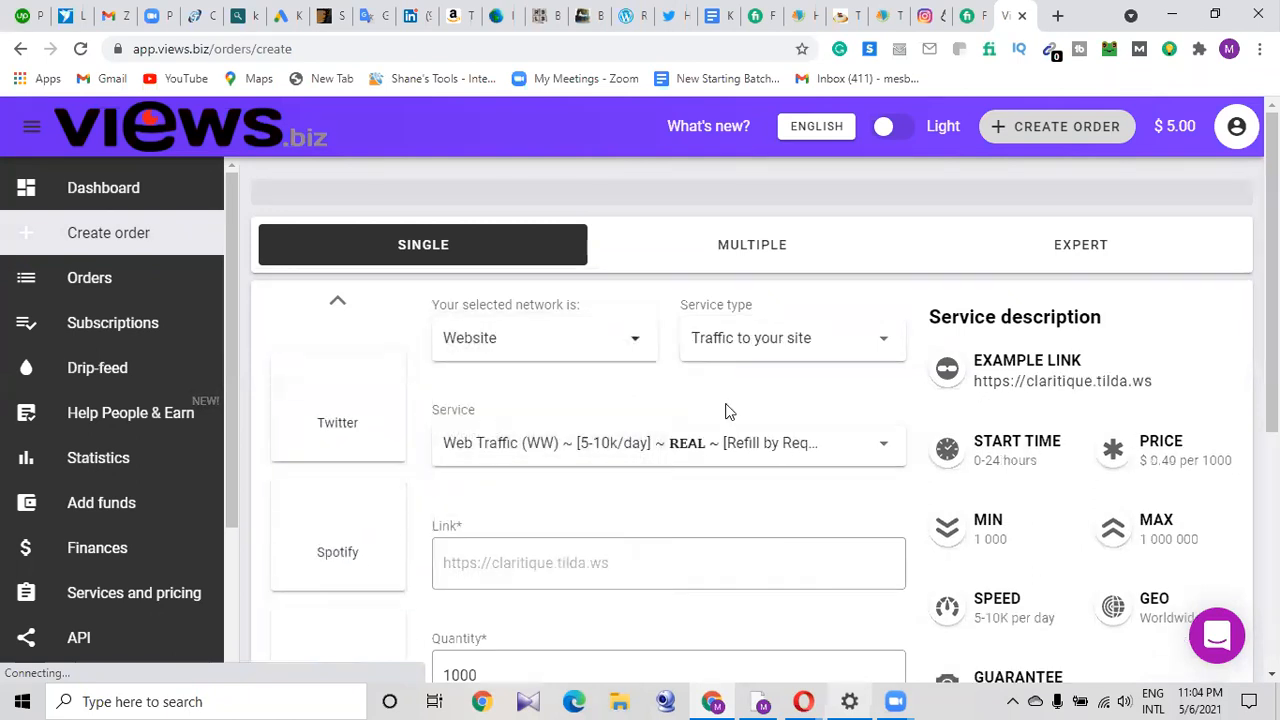
left_click(804, 345)
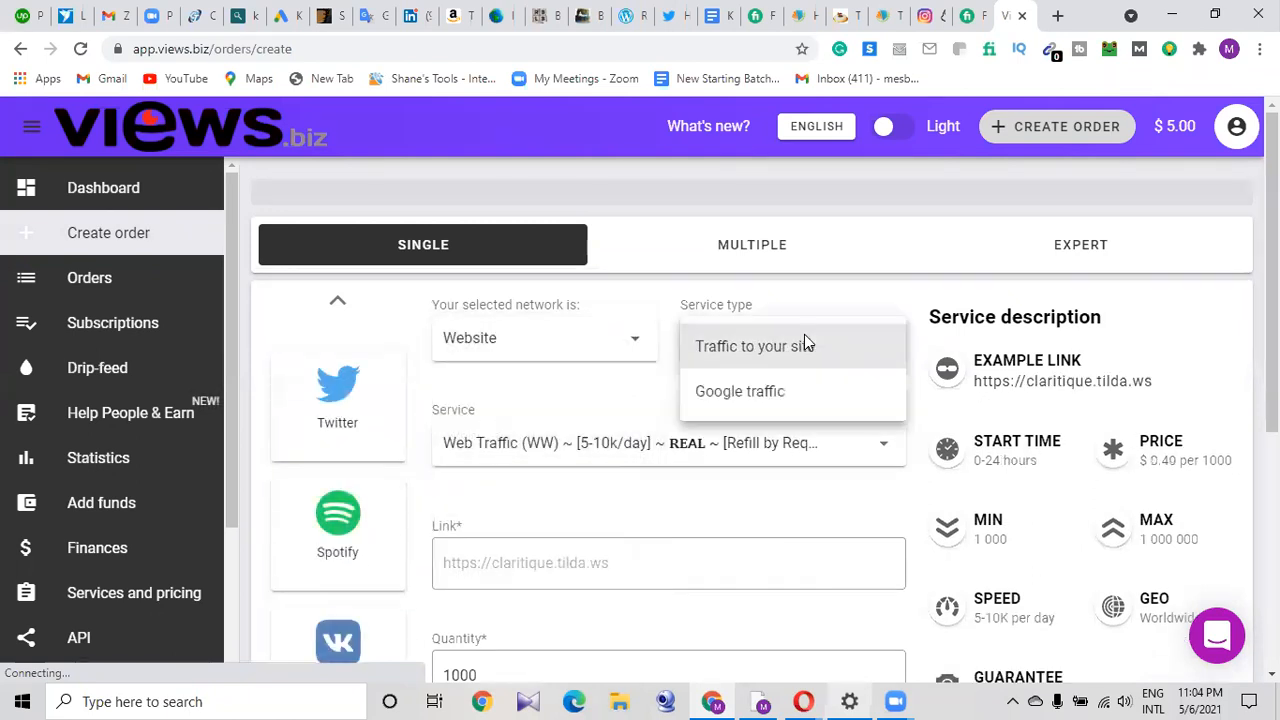
left_click(763, 391)
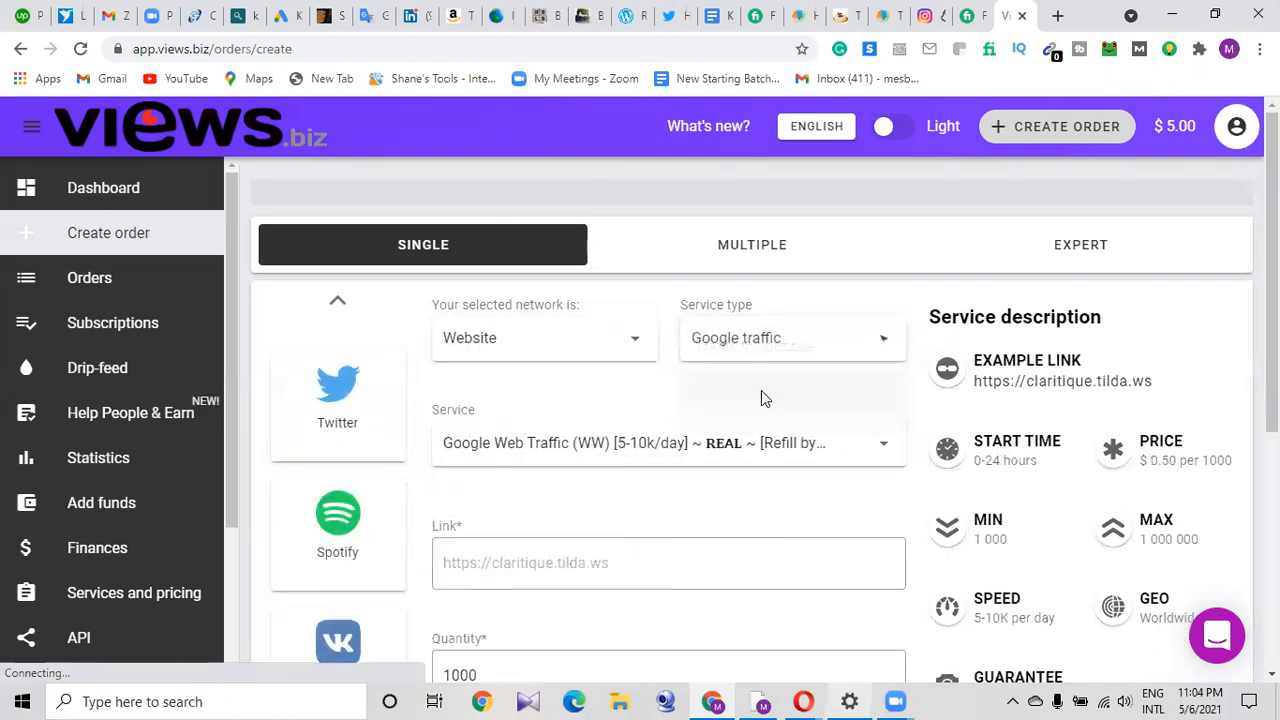
Choose the Google Web Traffic (WW) [5-10k/day] service and review the order's link, quantity, payment and description fields.
left_click(757, 445)
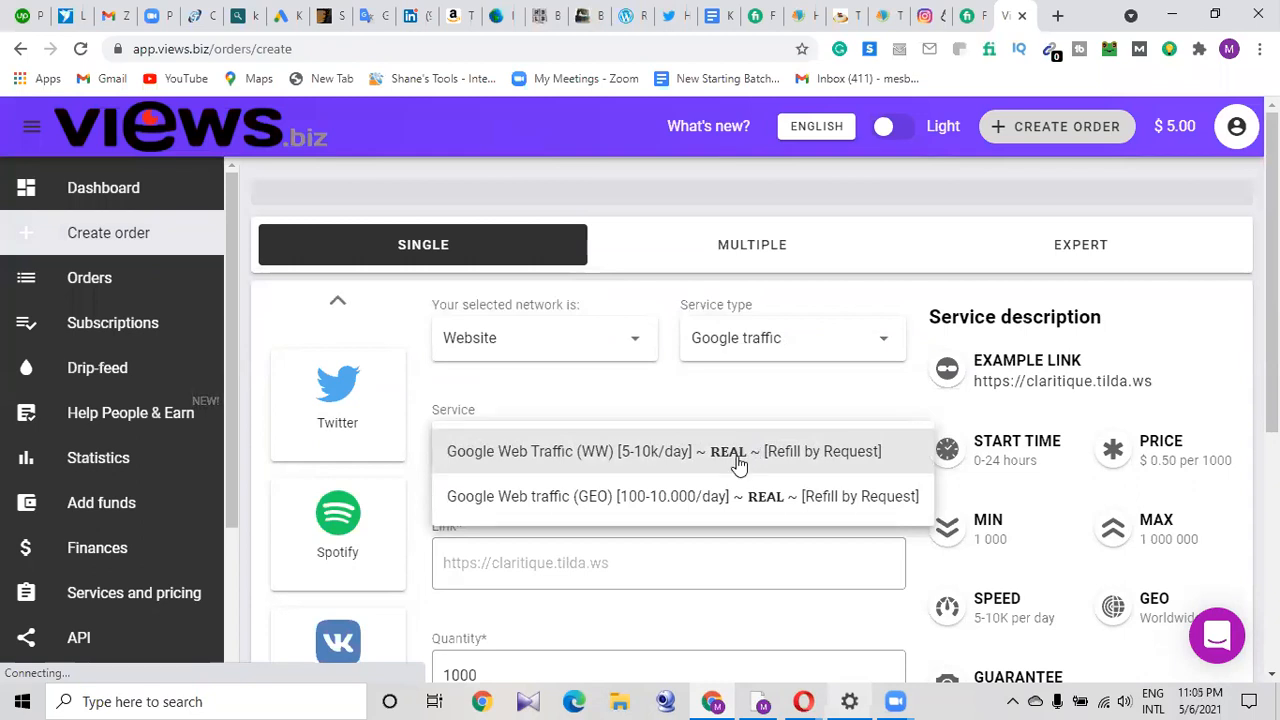
left_click(738, 460)
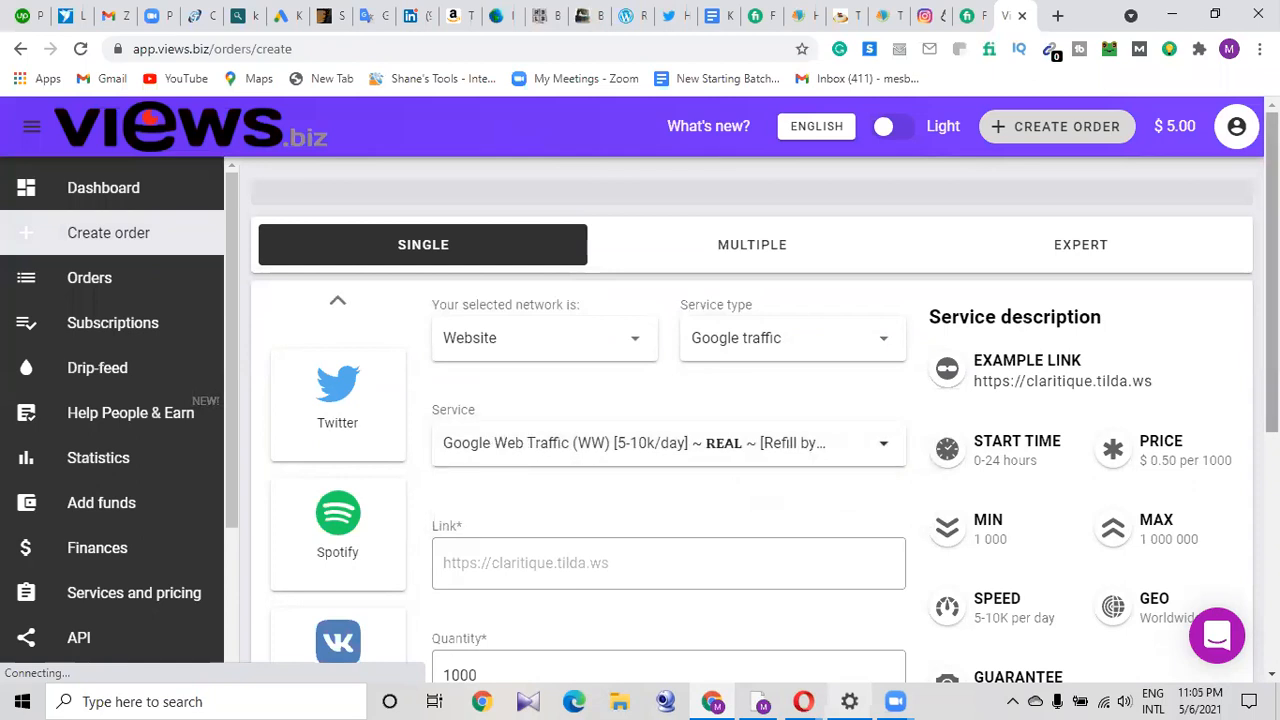
scroll(750, 420, "down", 1)
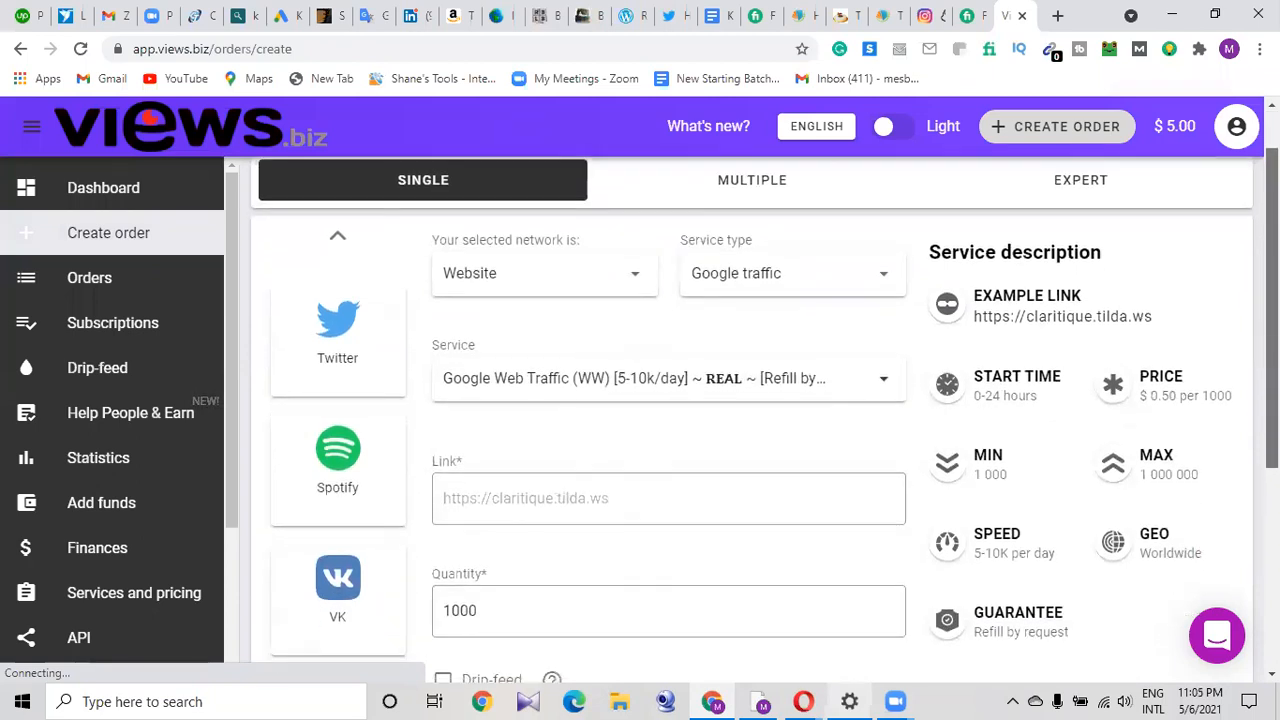
scroll(684, 416, "down", 2)
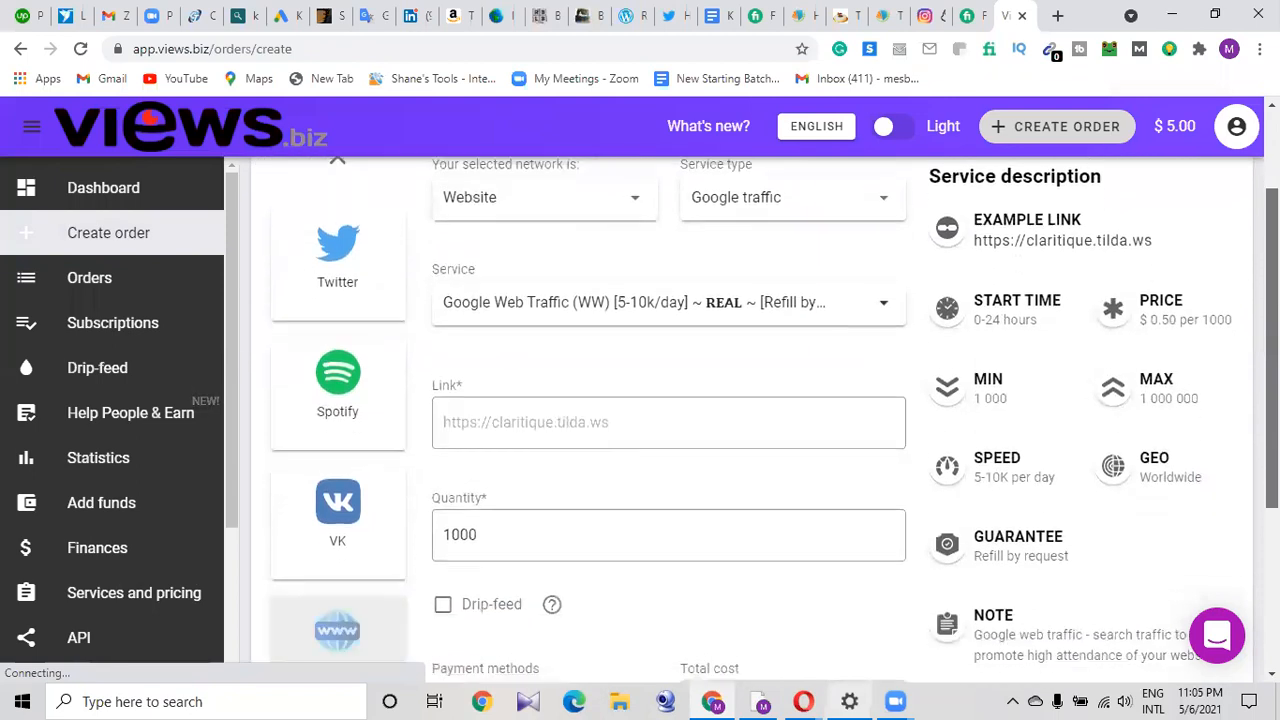
scroll(656, 512, "down", 1)
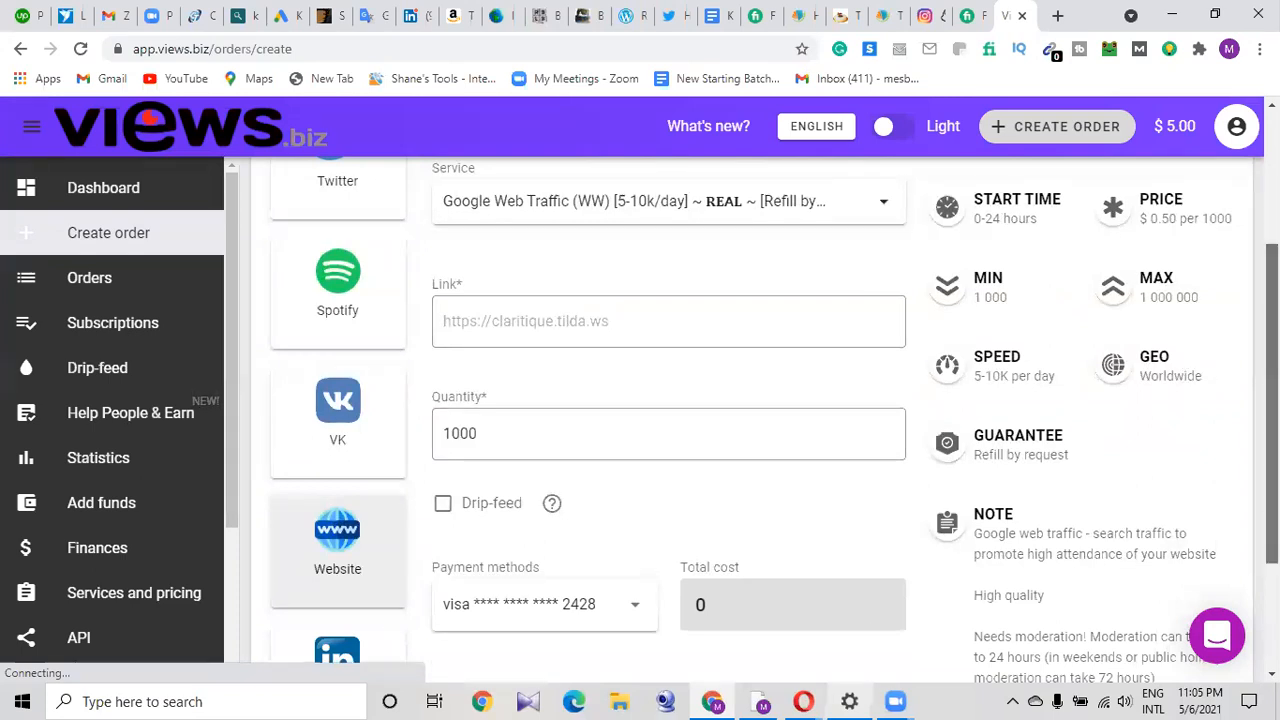
scroll(1272, 400, "up", 2)
scroll(1272, 400, "up", 2)
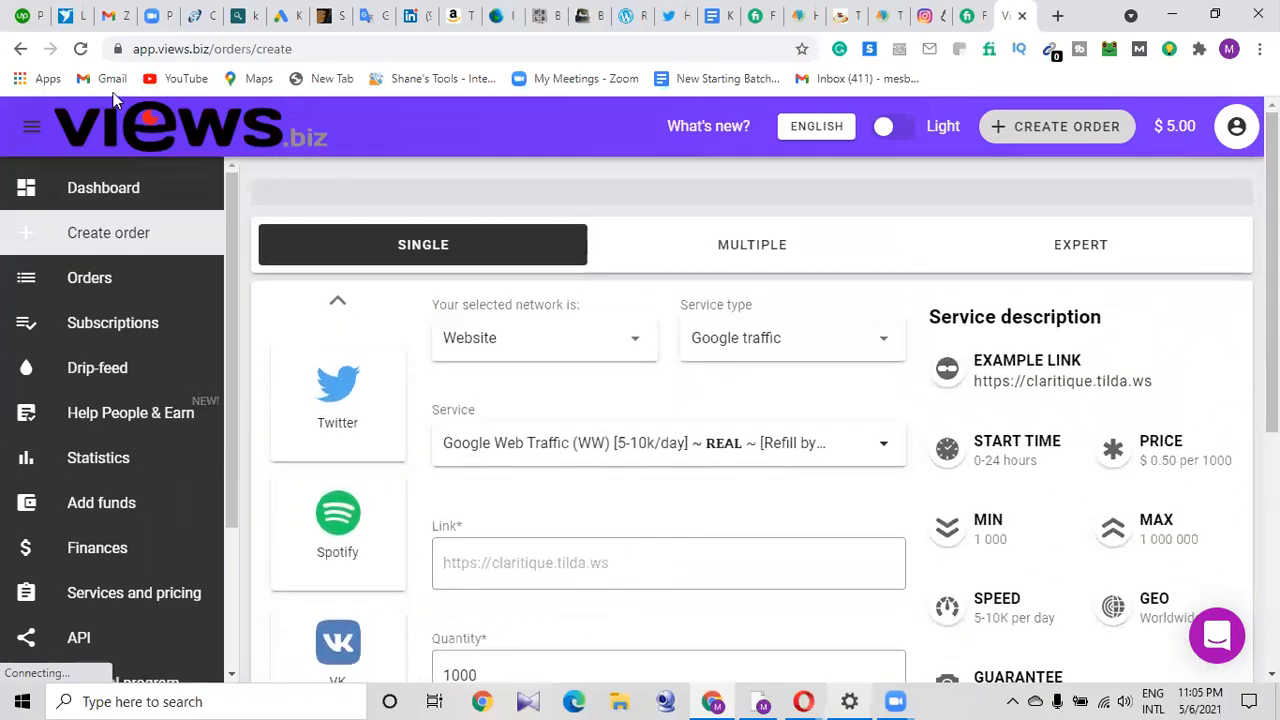
Switch to the Opera browser and bring up the Google Ads search campaign being set up.
left_click(278, 17)
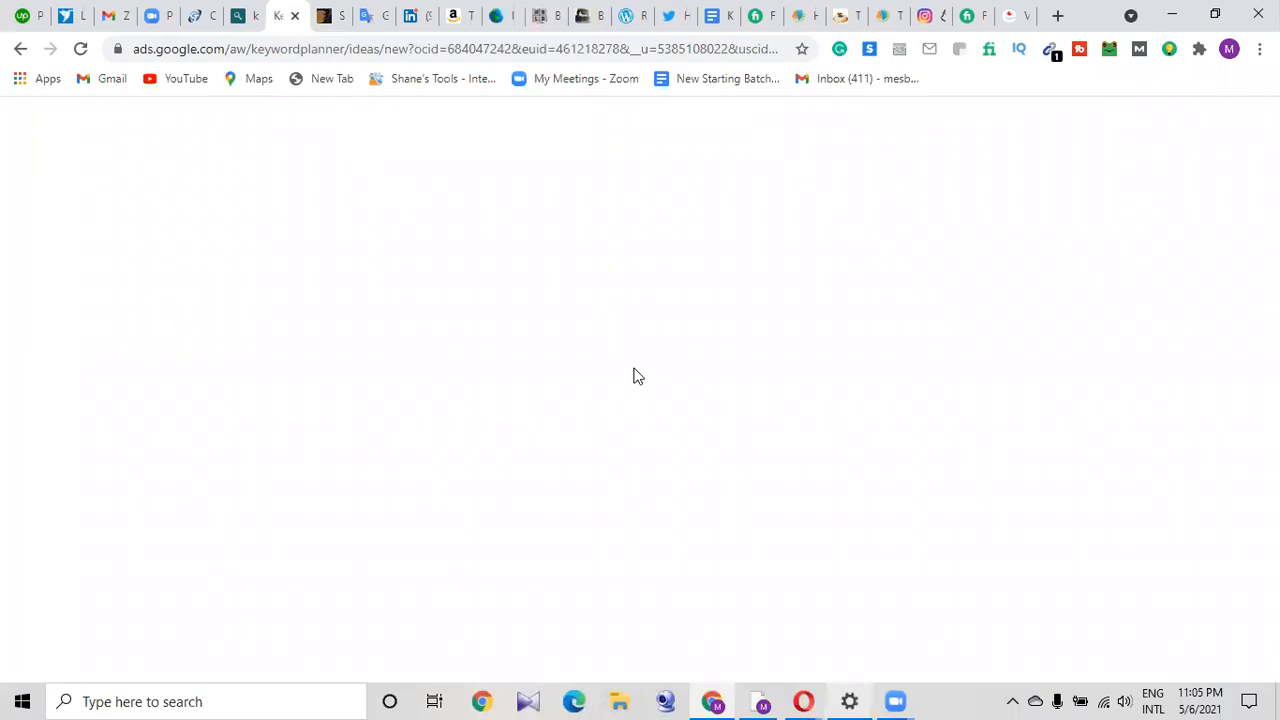
left_click(804, 700)
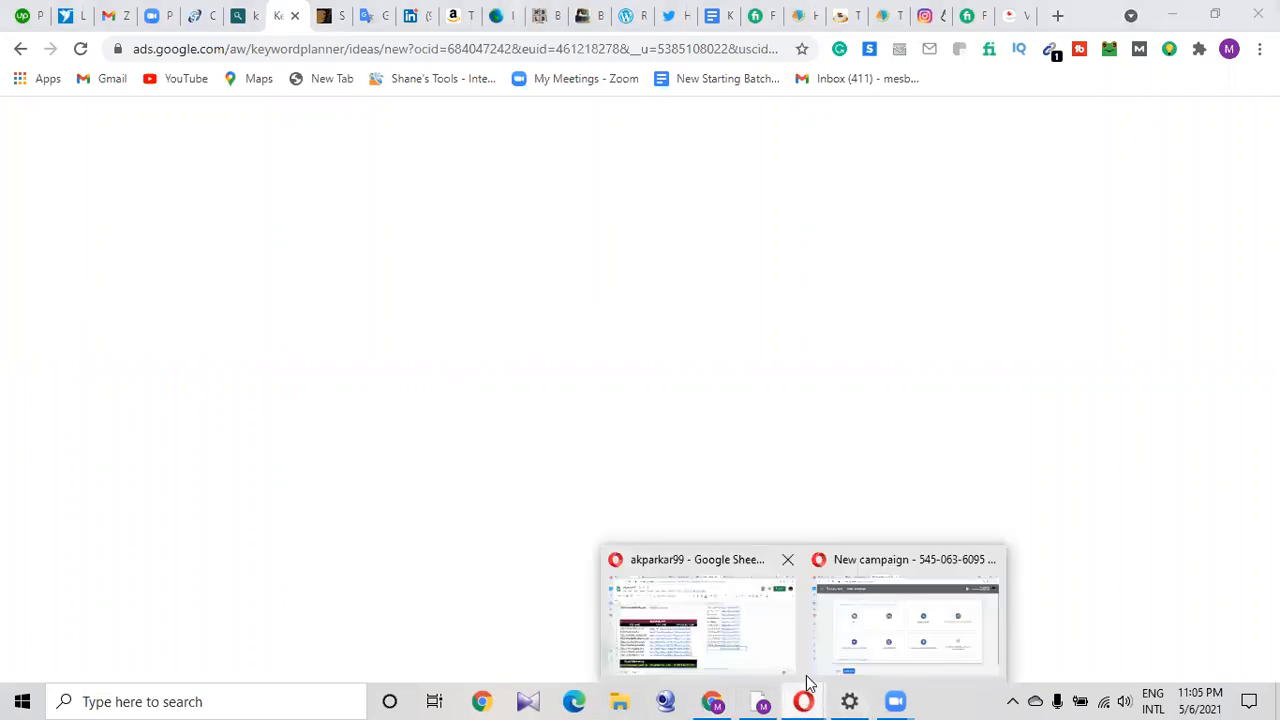
left_click(753, 658)
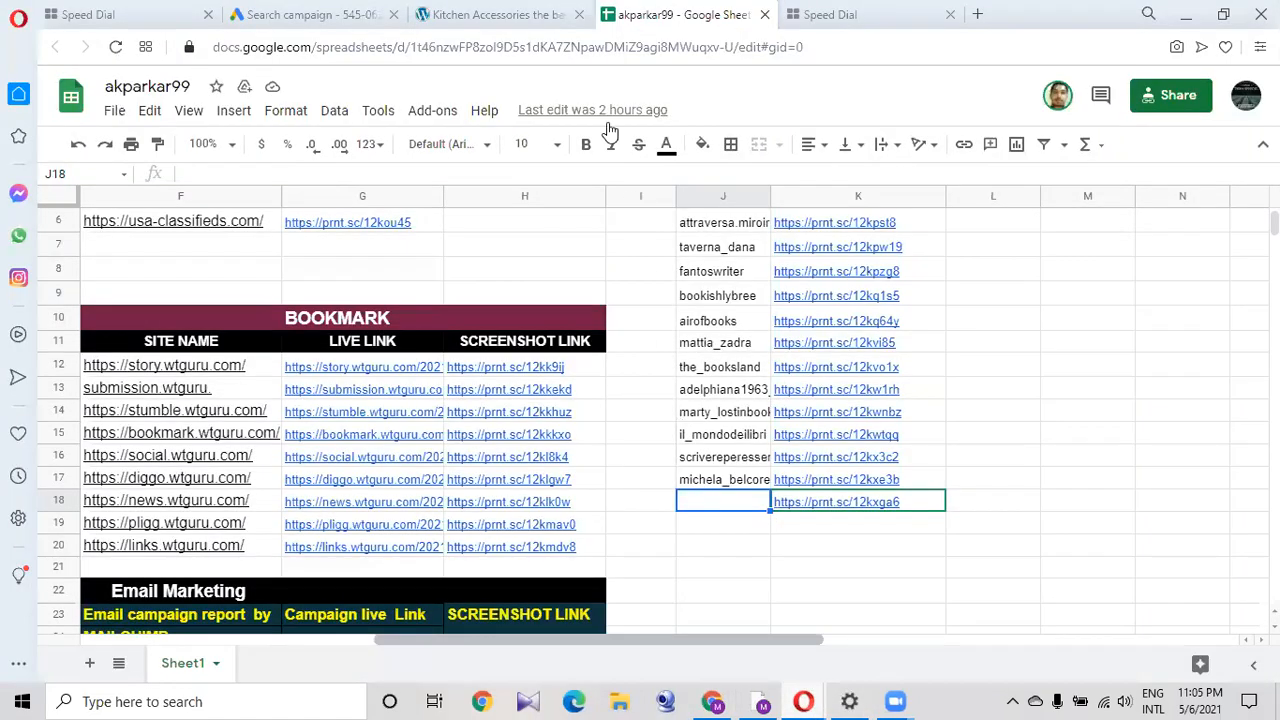
left_click(295, 16)
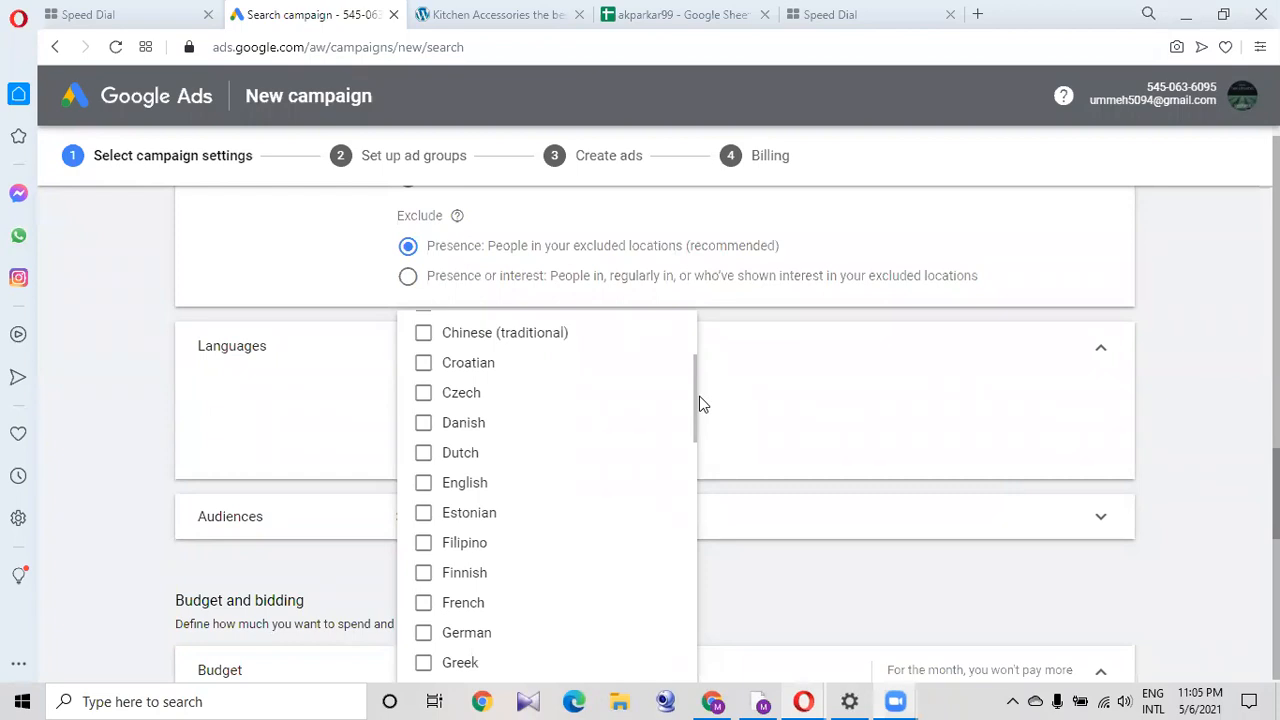
Go back to the Google Ads account selection, reopen the Sales-Search-1 campaign settings and show the location targeting options.
left_click(56, 50)
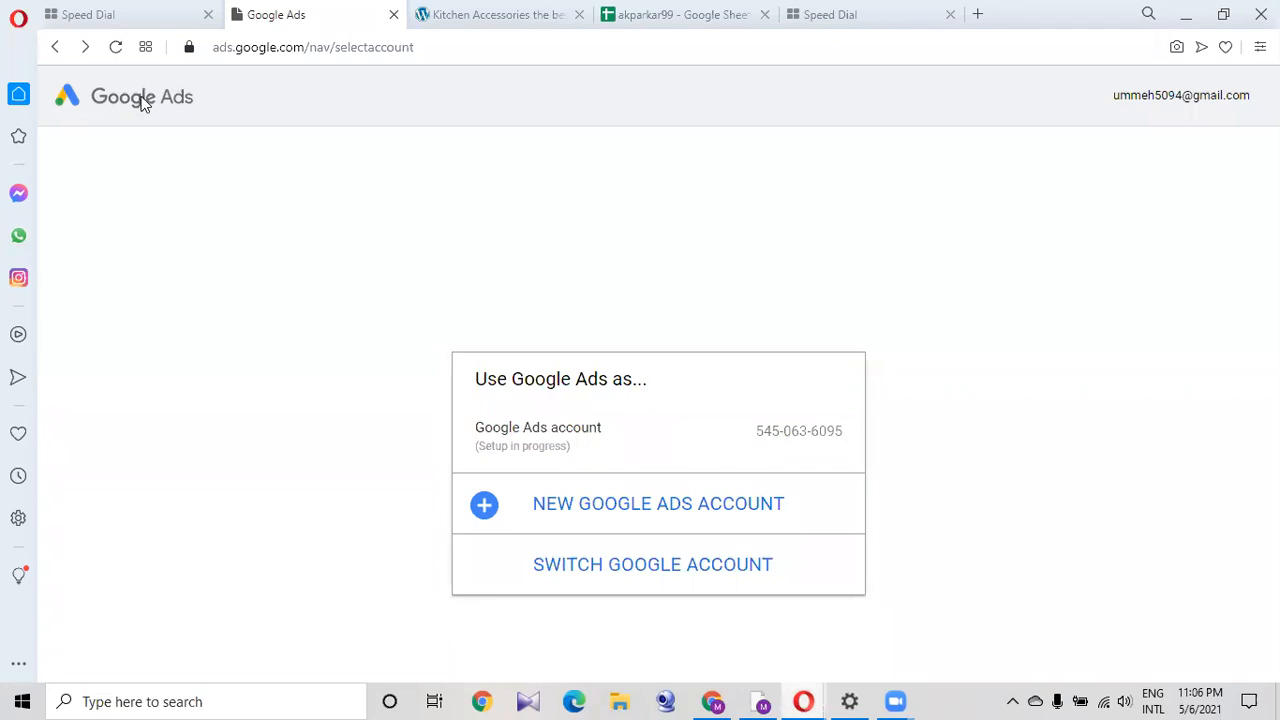
left_click(90, 51)
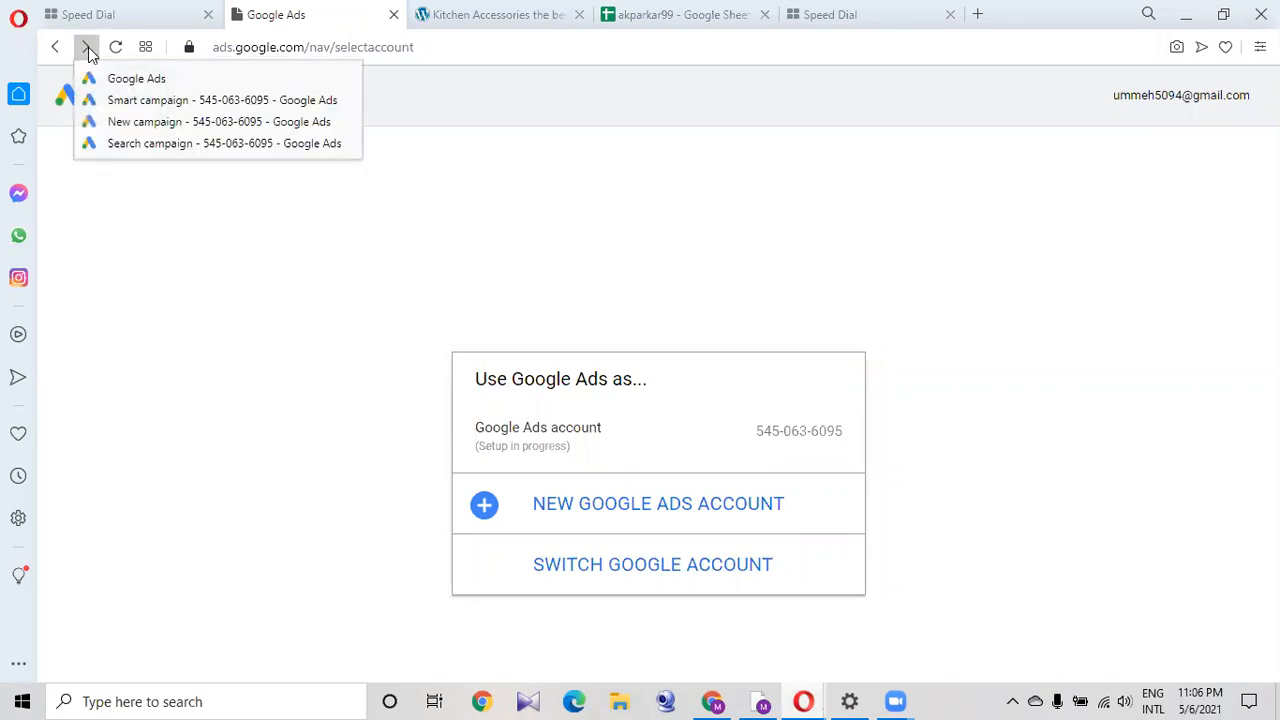
left_click(133, 81)
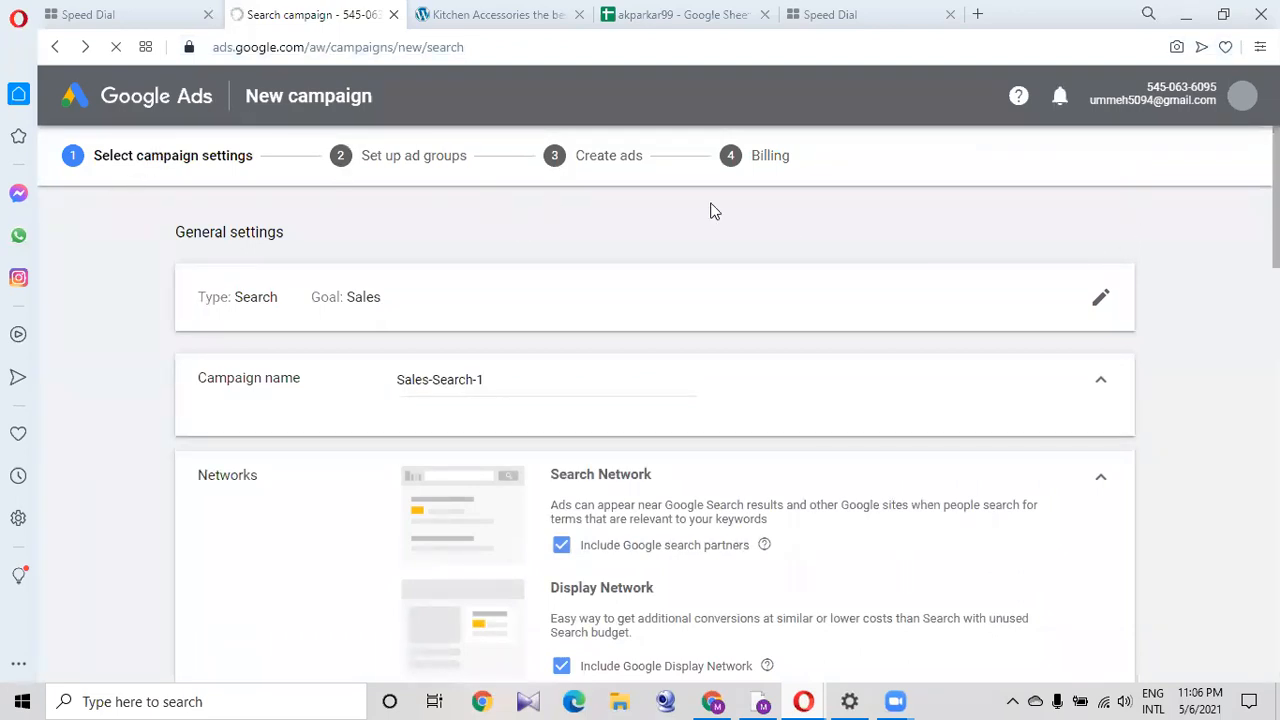
scroll(655, 420, "down", 10)
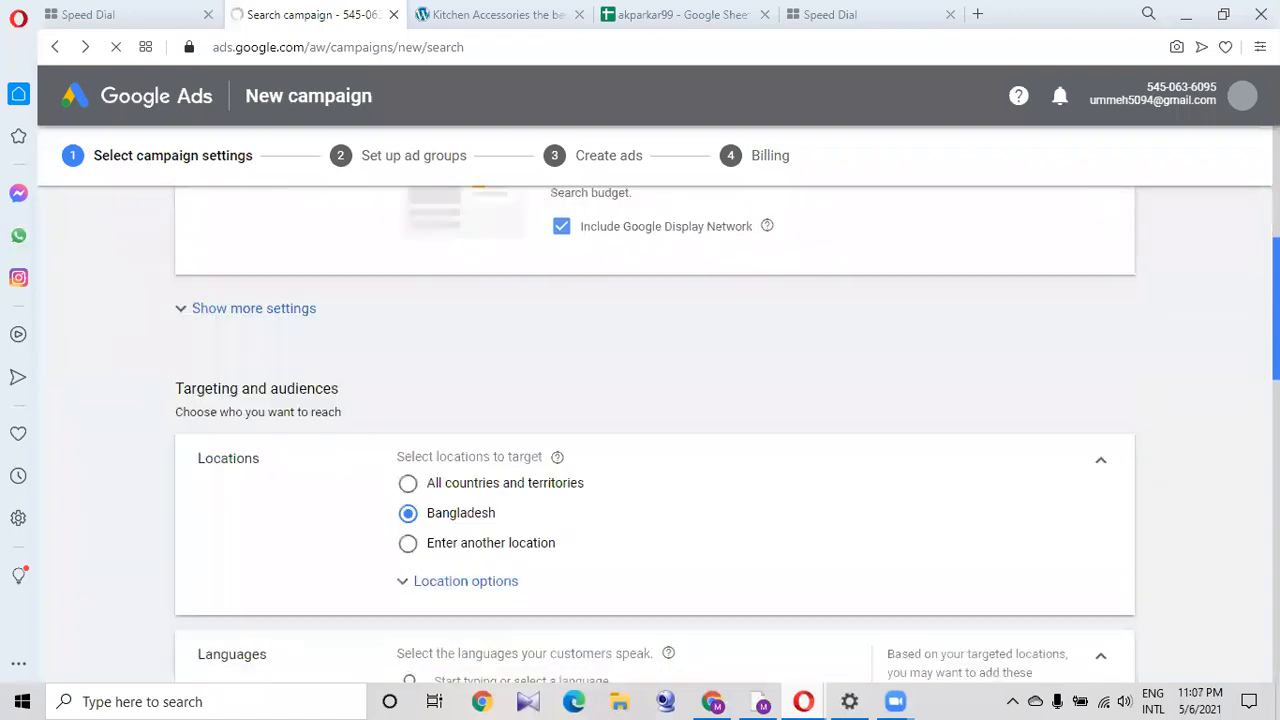
Leave the Search campaign settings page and search the web for google adwords.
scroll(655, 420, "down", 5)
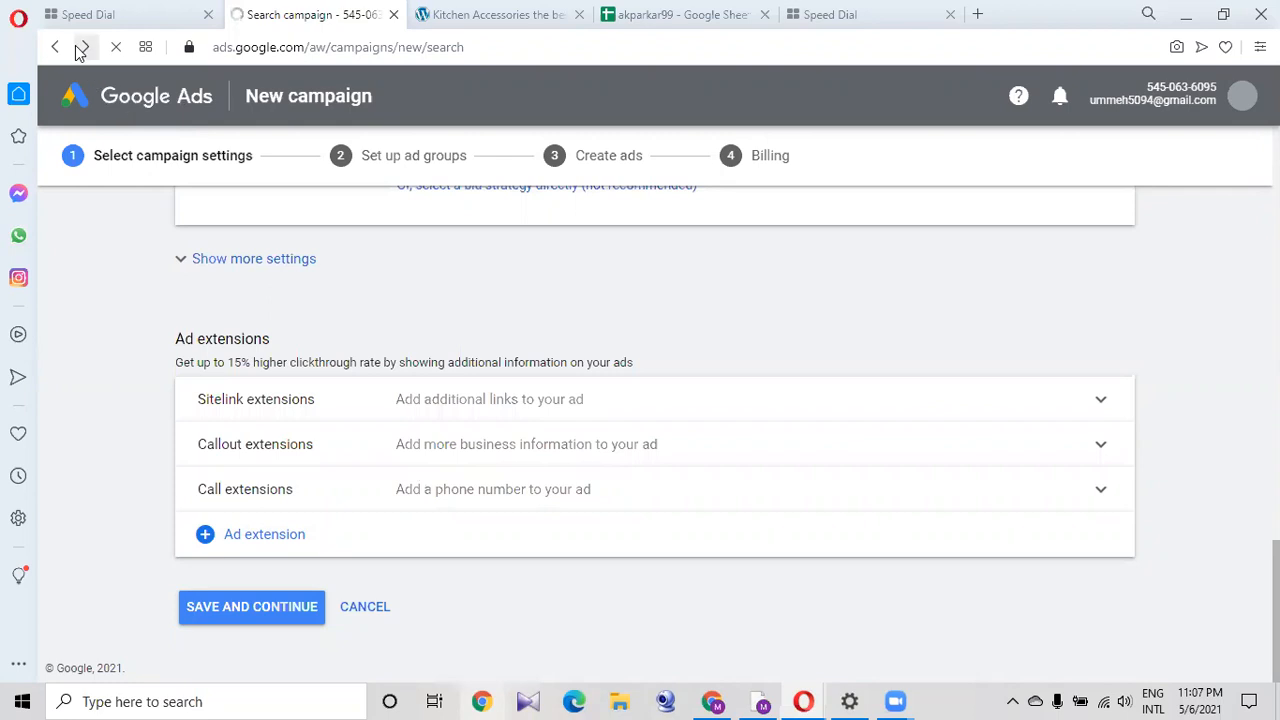
left_click(292, 50)
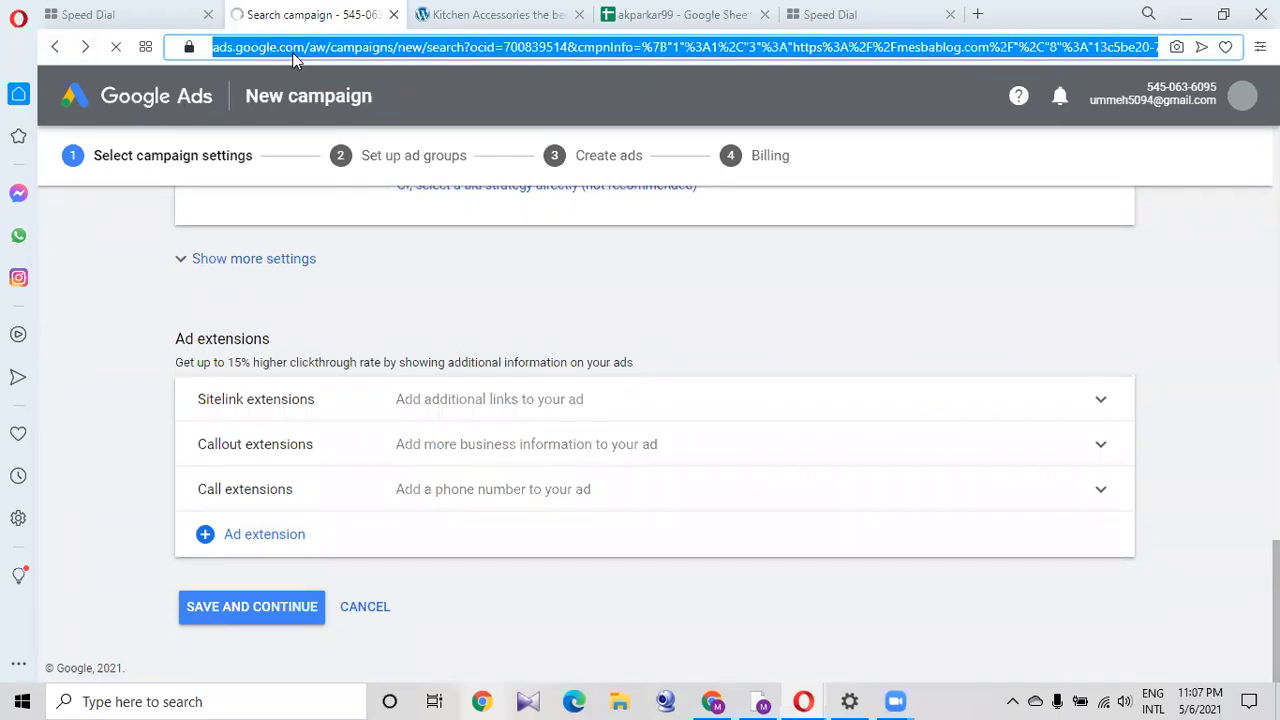
type("google")
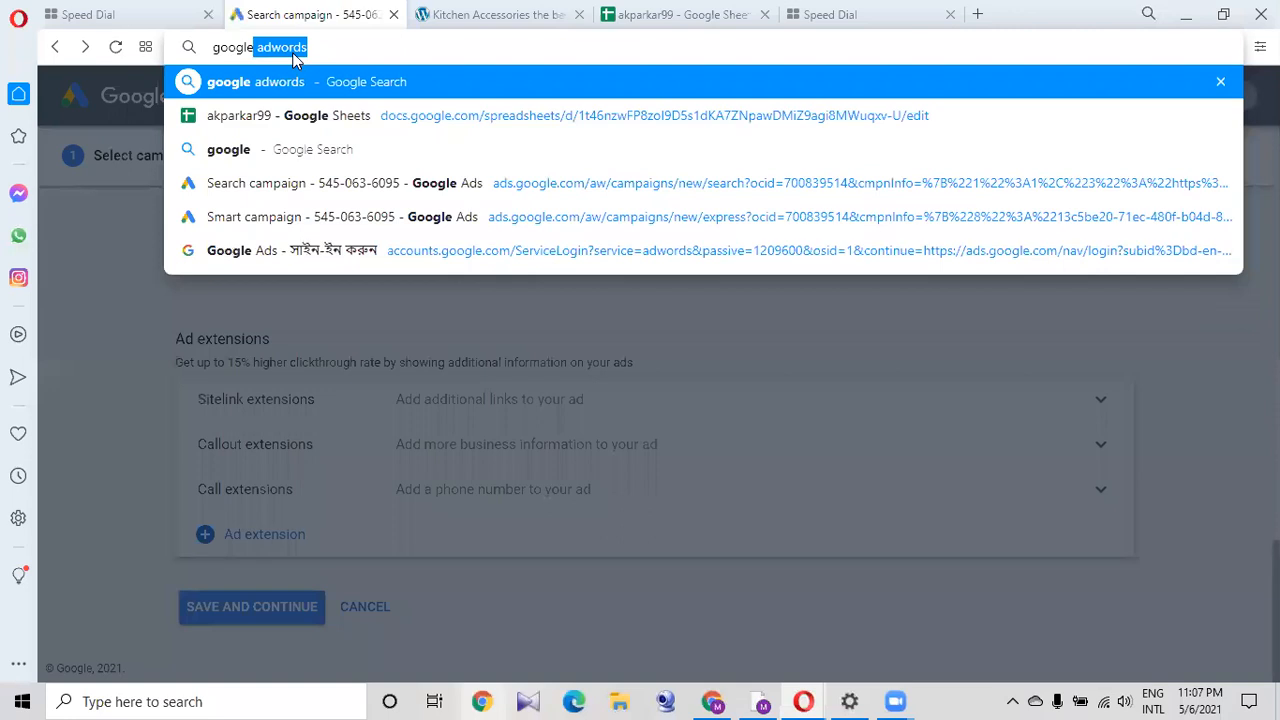
key("Return")
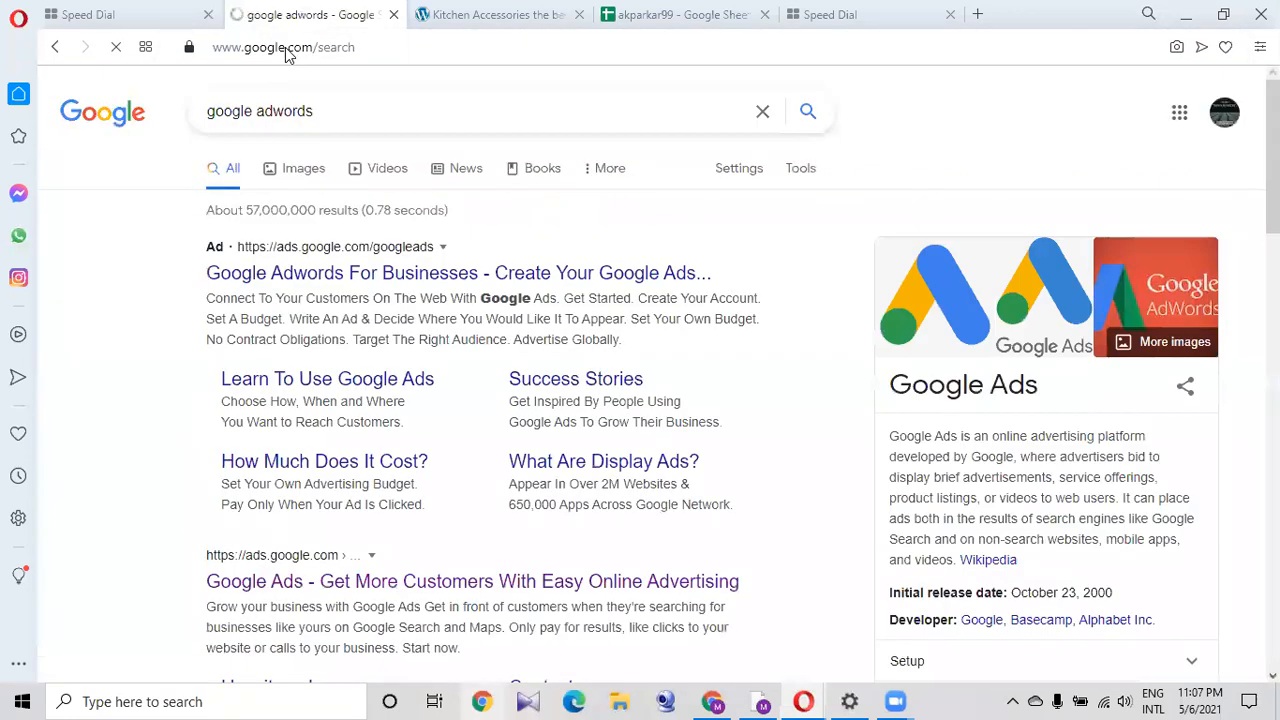
Try to open the sponsored Google Adwords For Businesses result, and return to the search results.
left_click(300, 284)
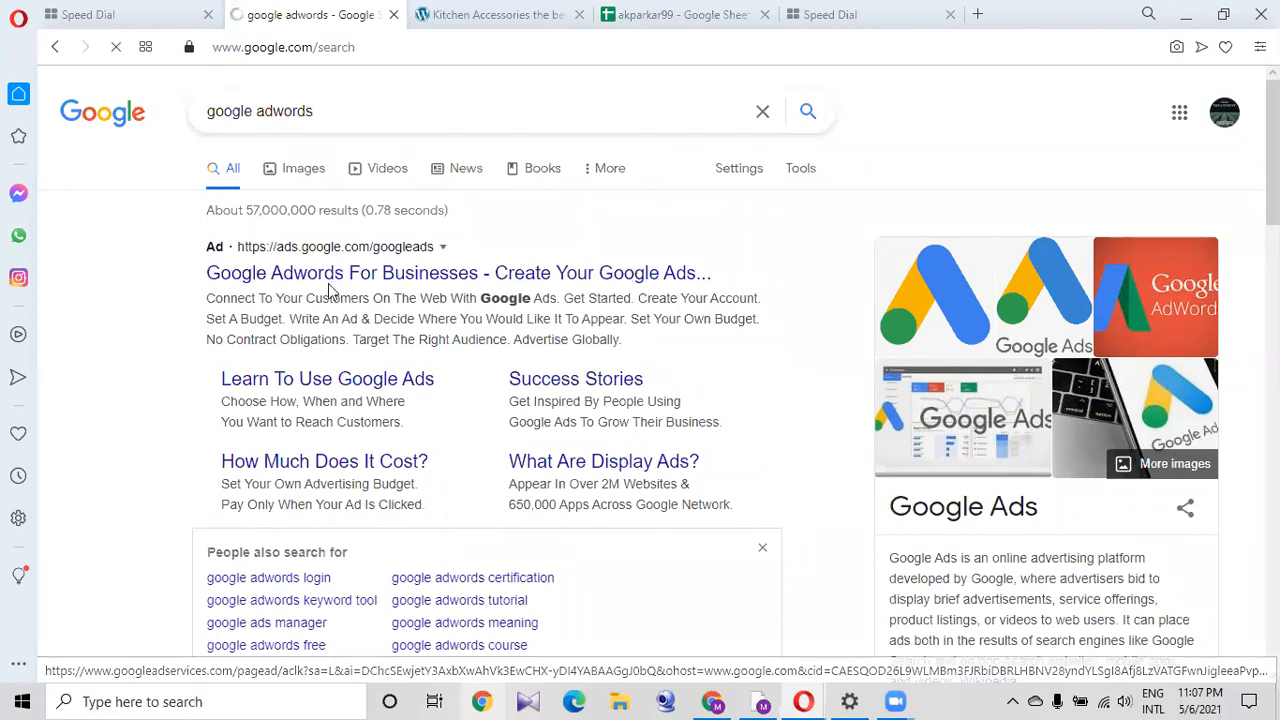
scroll(330, 290, "down", 1)
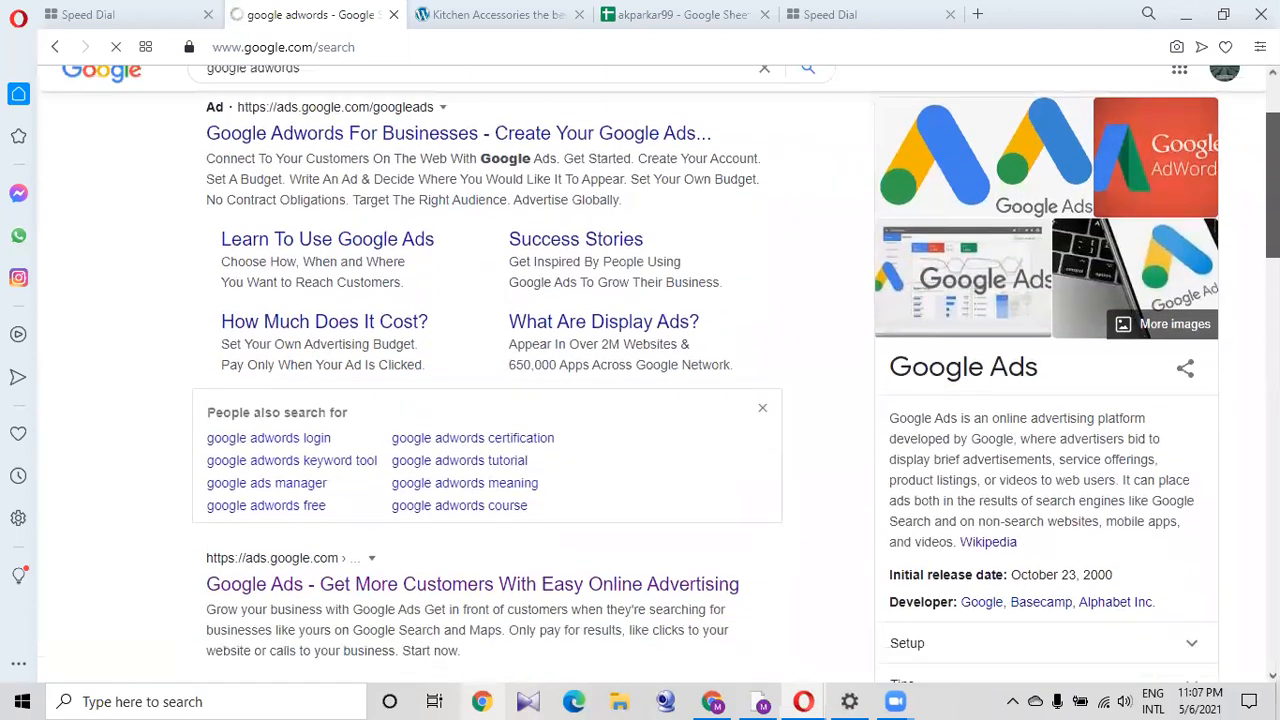
scroll(660, 374, "up", 1)
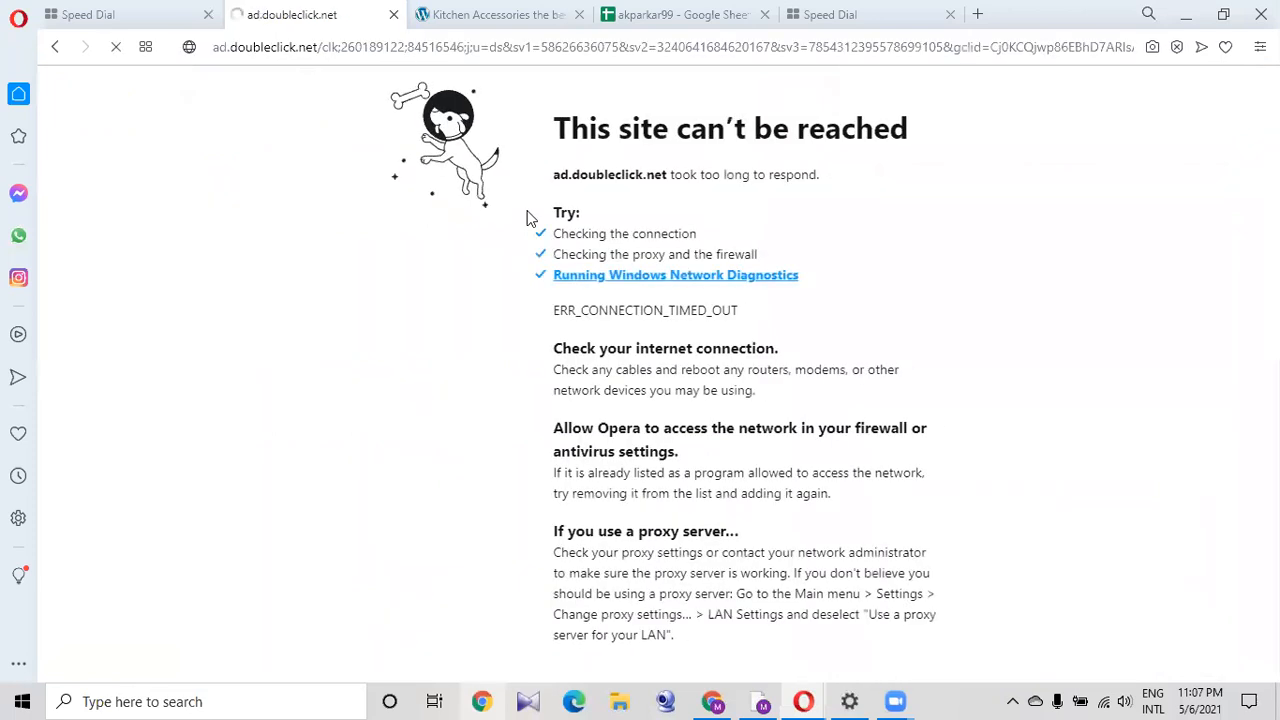
left_click(58, 47)
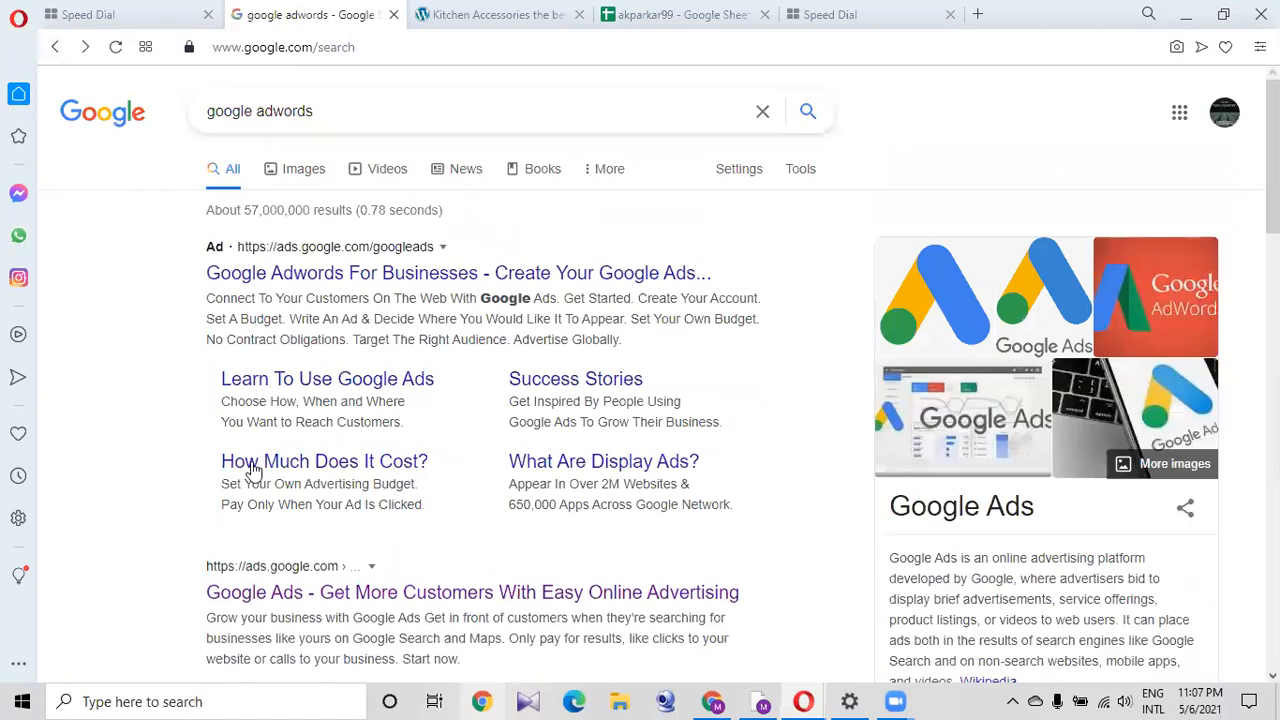
Open the Google Ads - Get More Customers With Easy Online Advertising result and start the campaign setup from its homepage.
scroll(543, 623, "down", 2)
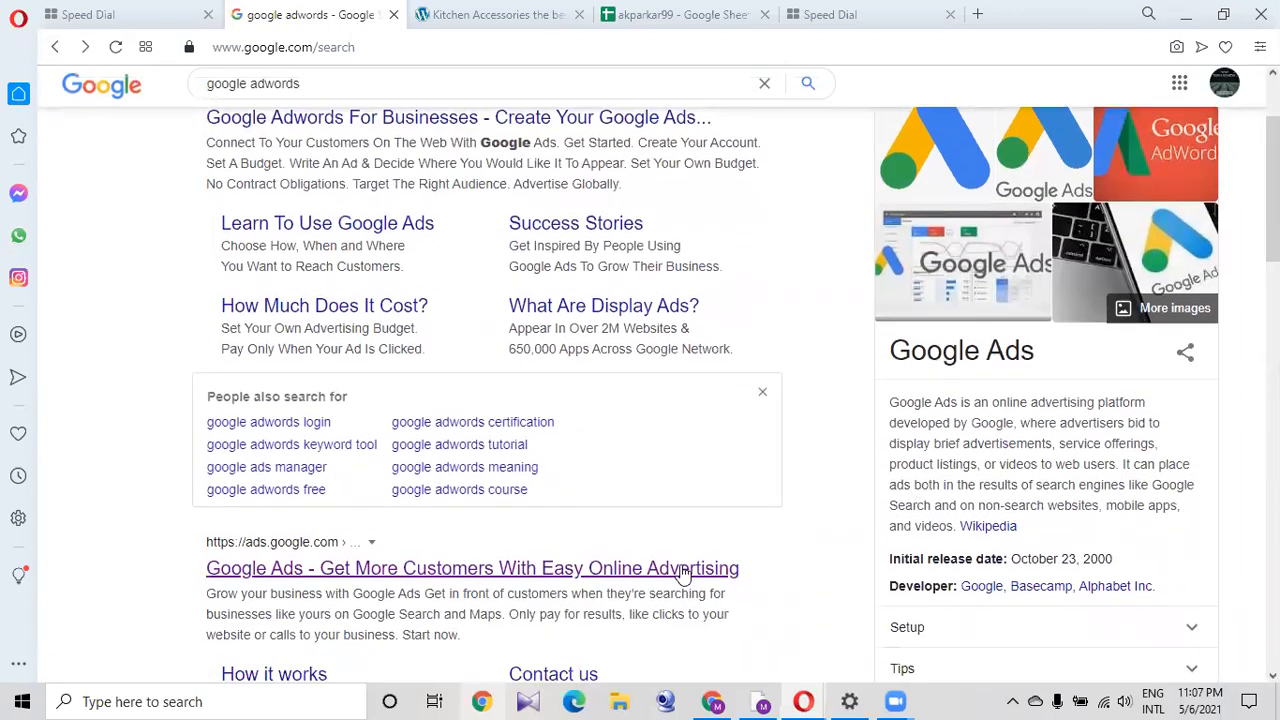
left_click(683, 569)
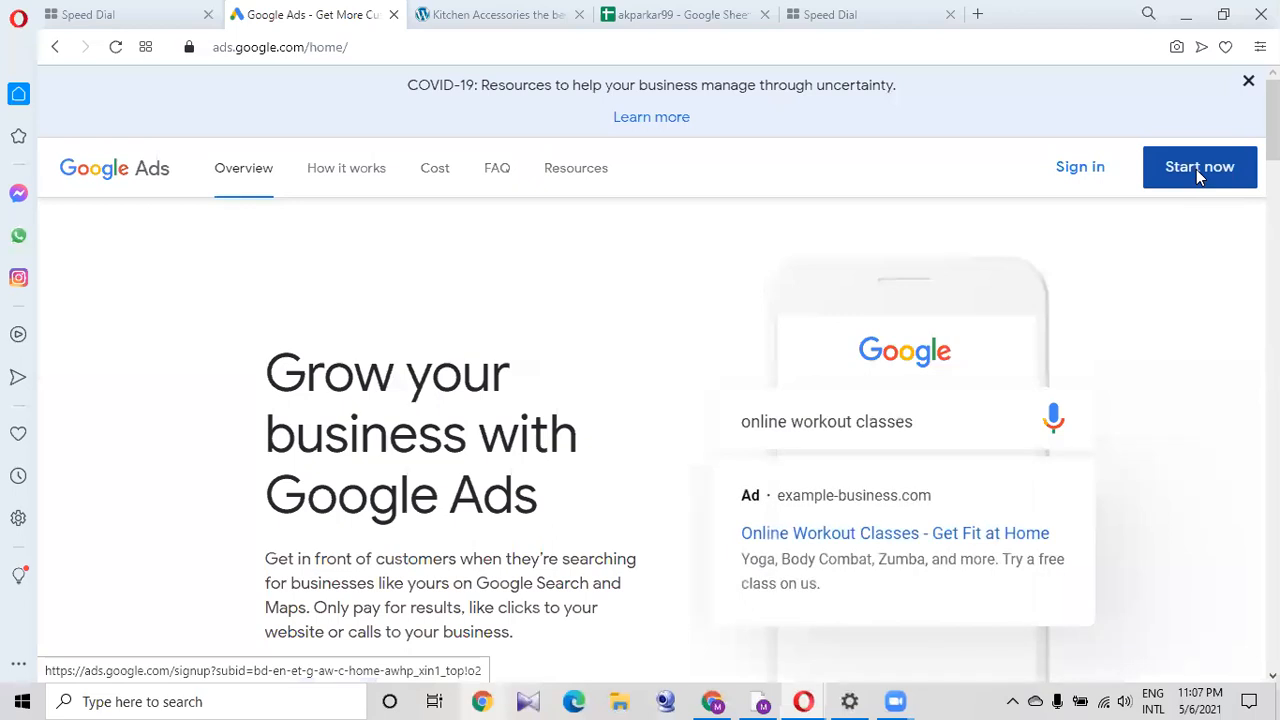
left_click(1196, 170)
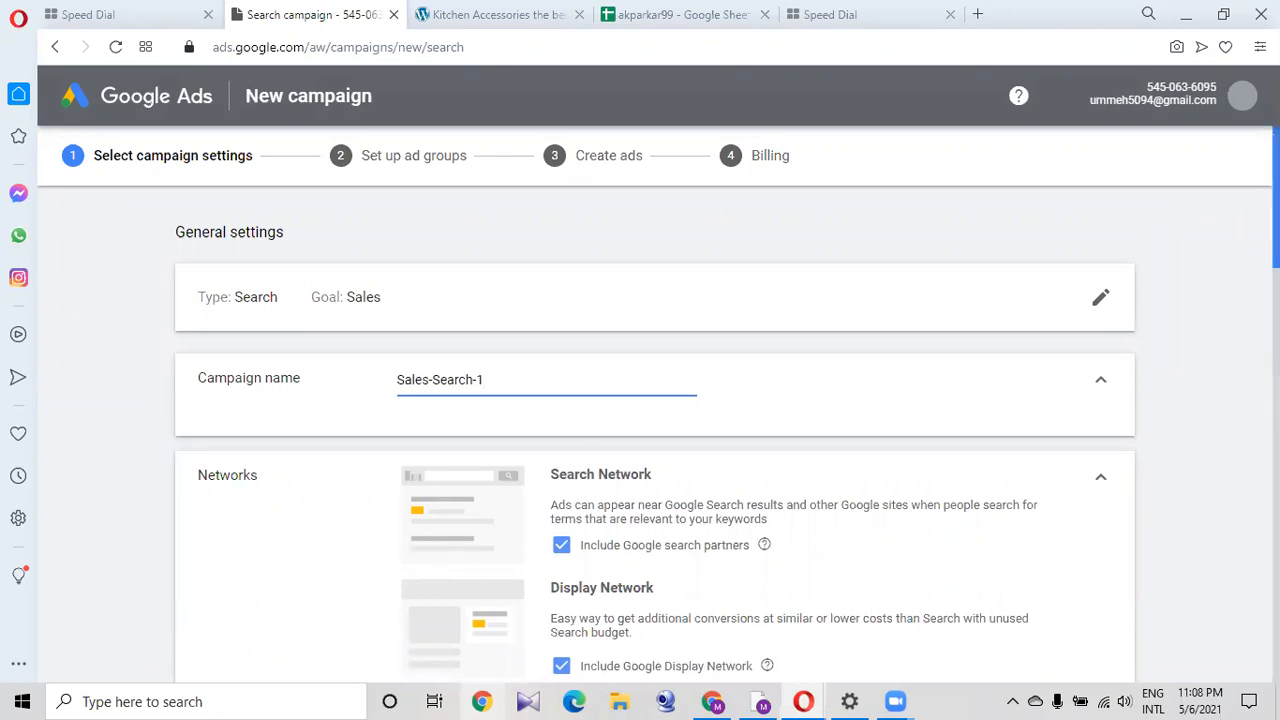
Check the Google Ads account options, and review the Sales-Search-1 campaign settings down to the ad extensions.
left_click(1177, 93)
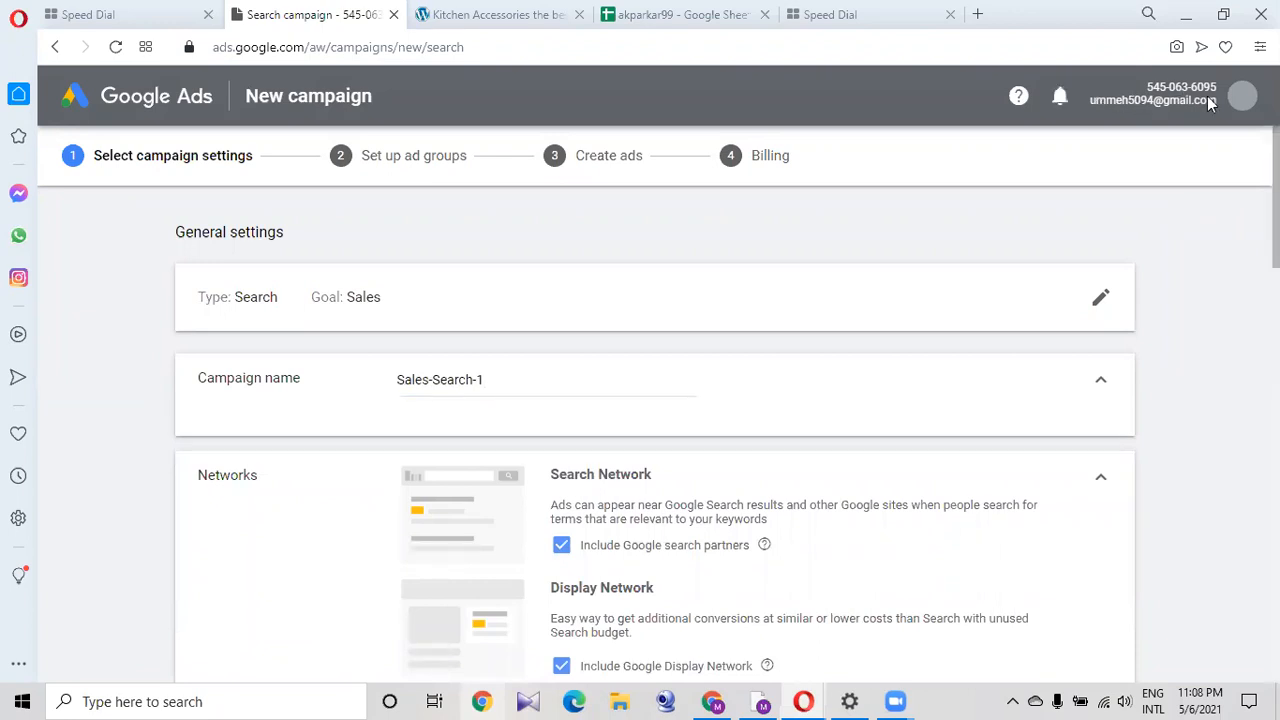
left_click(1240, 100)
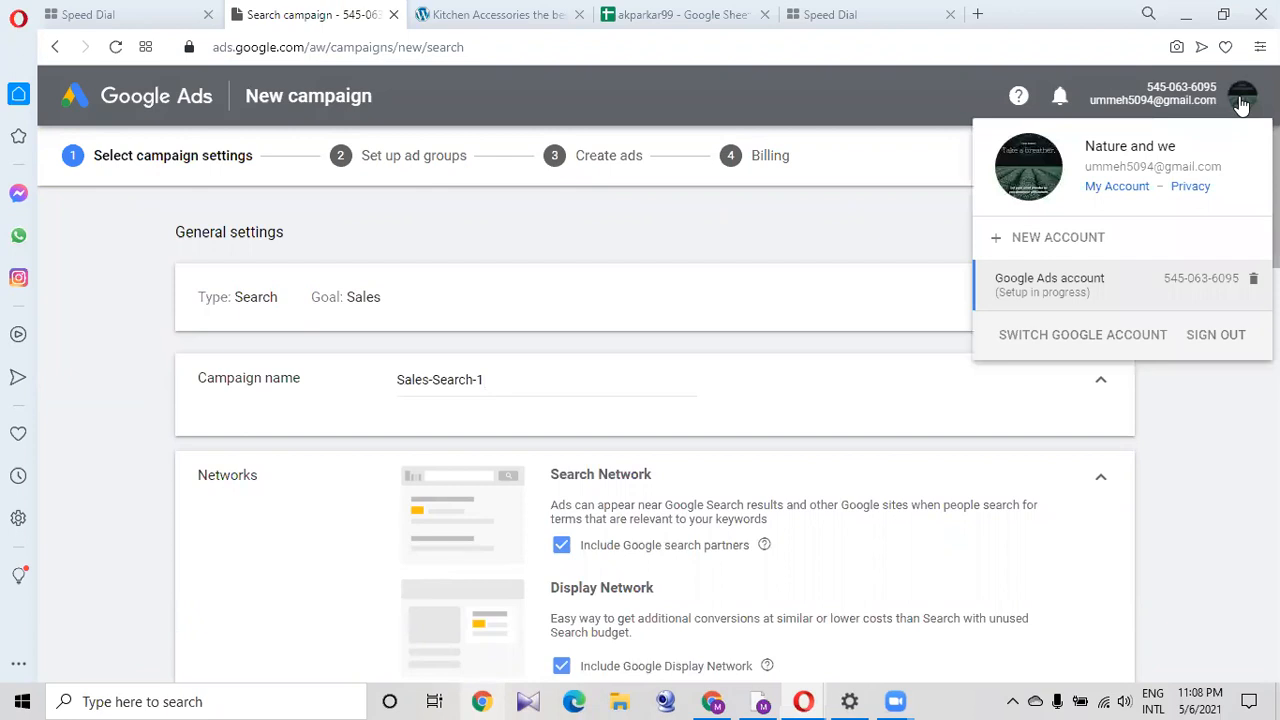
left_click(1240, 103)
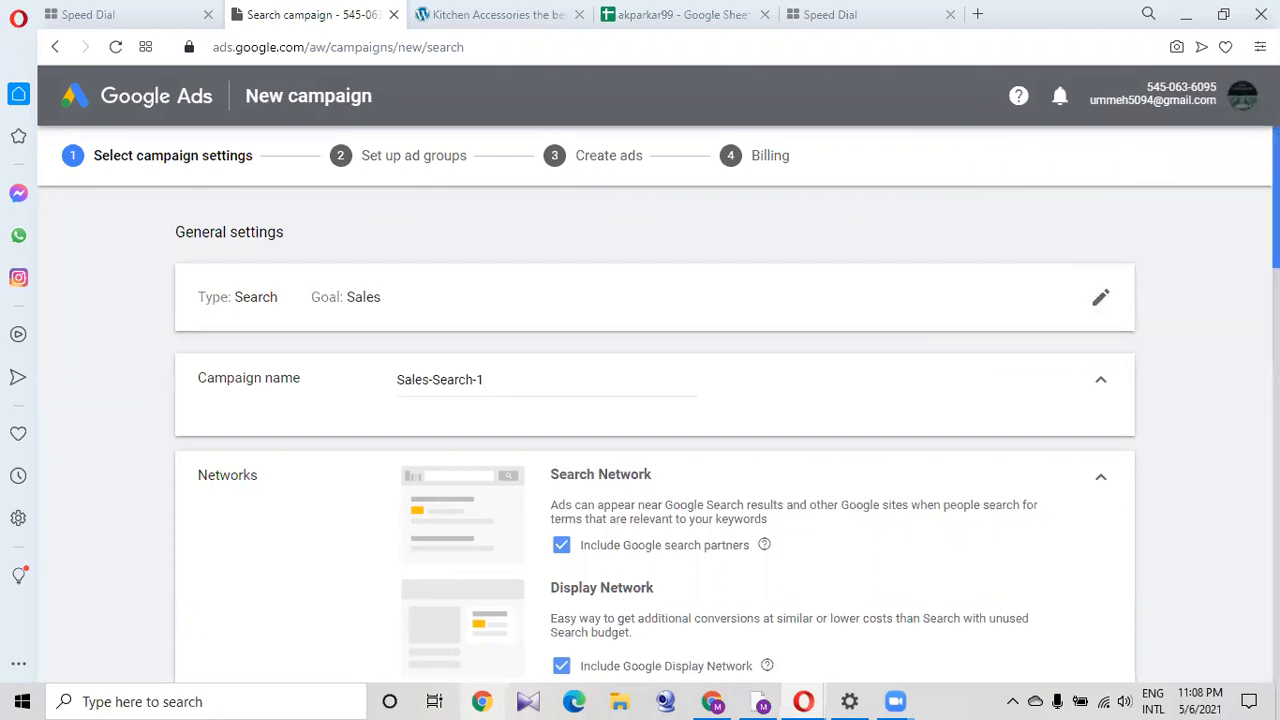
scroll(655, 430, "down", 12)
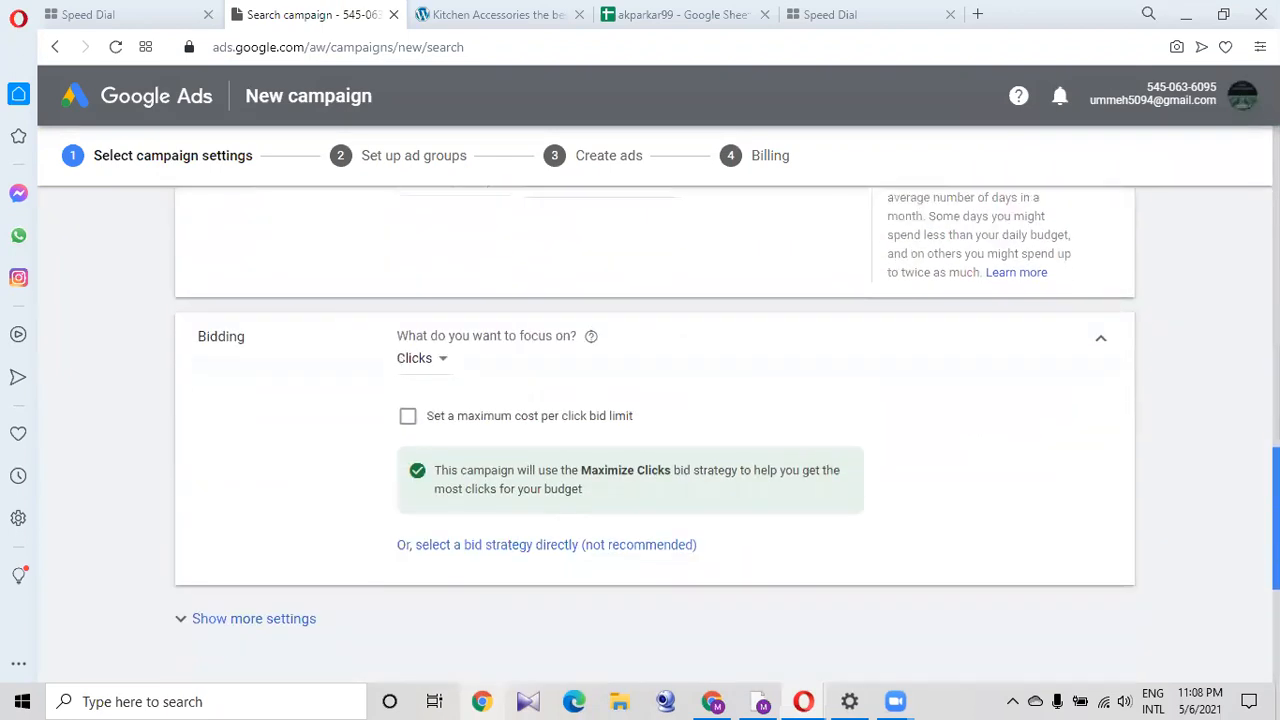
scroll(655, 430, "down", 4)
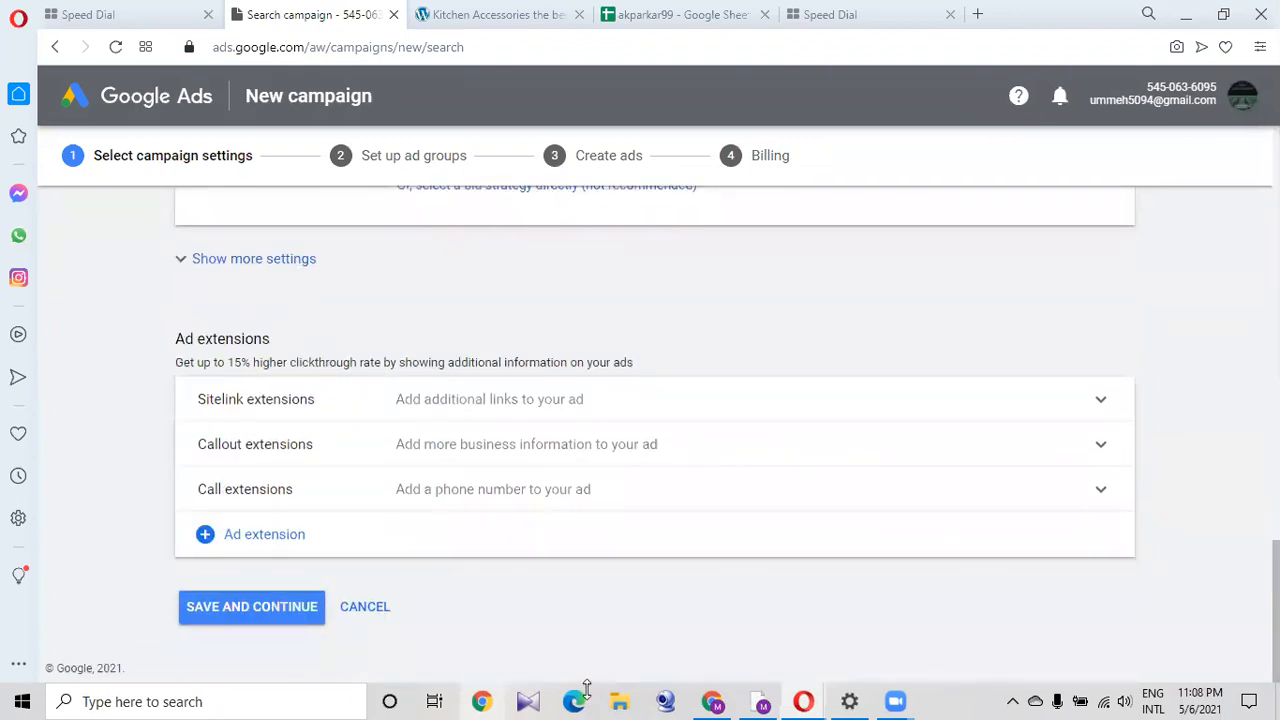
Go back to the Google Ads homepage to sign in again, and check the notifications and help options.
left_click(57, 50)
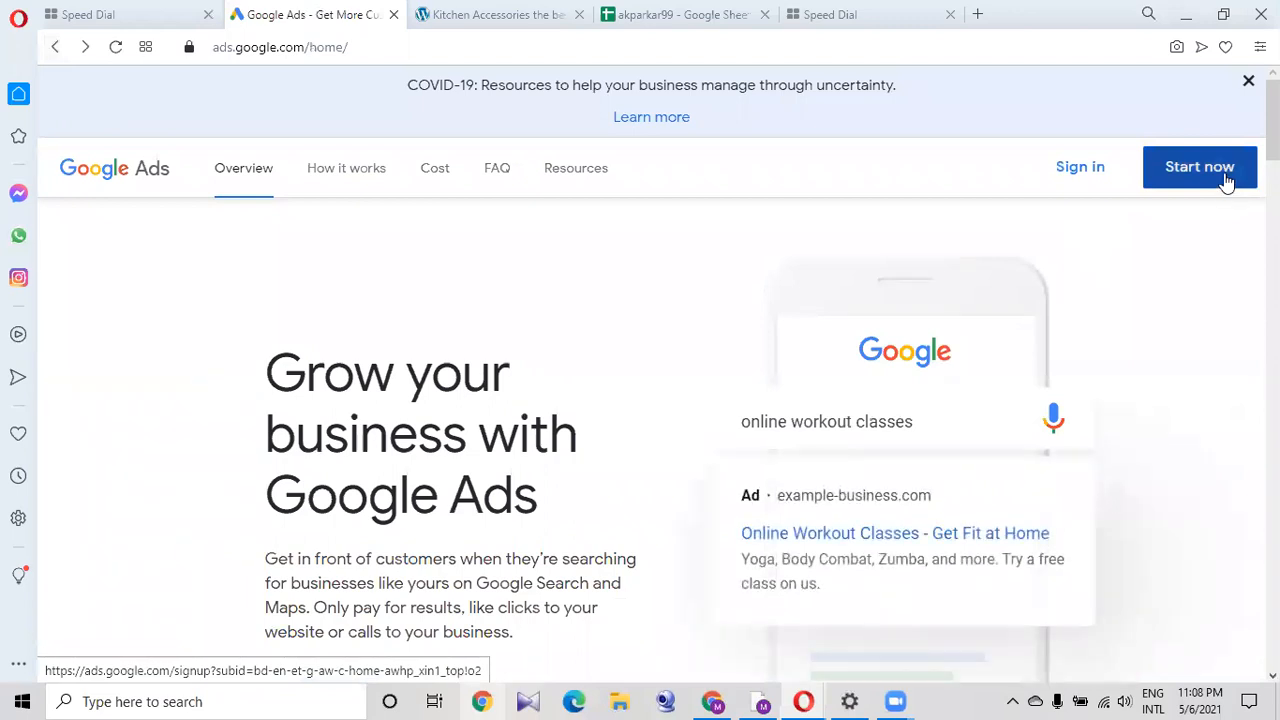
left_click(1090, 181)
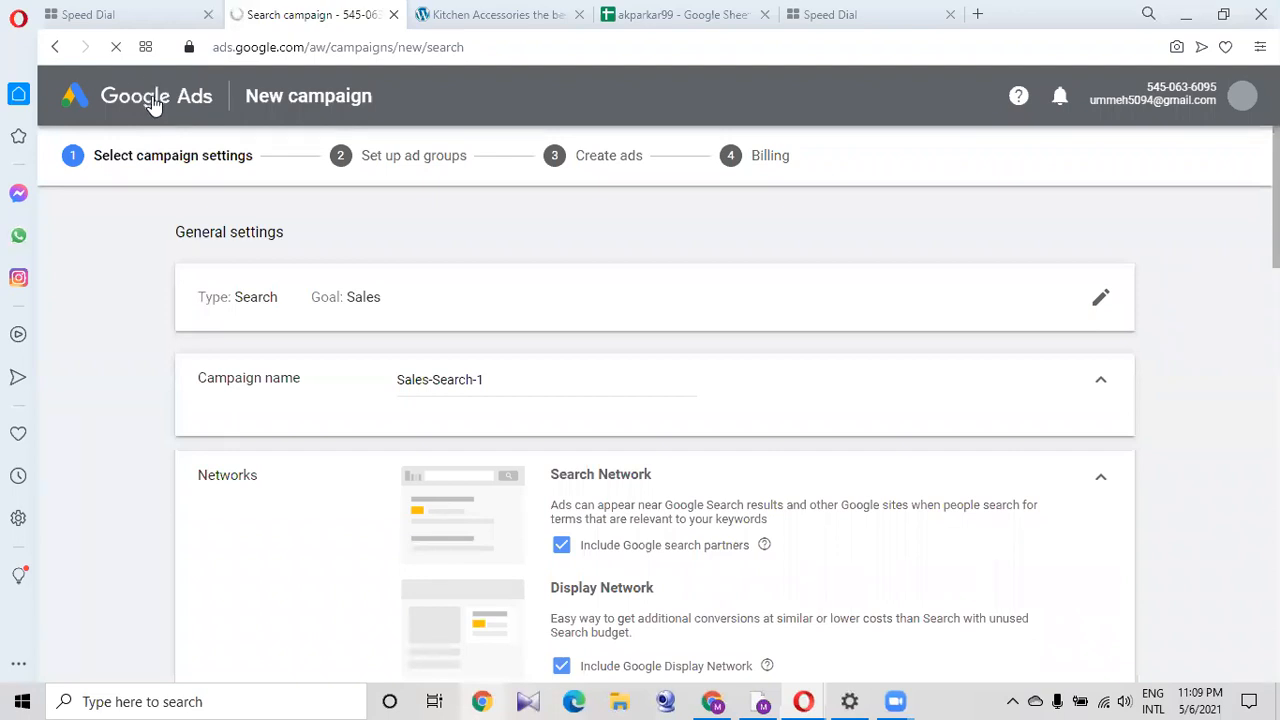
left_click(1059, 98)
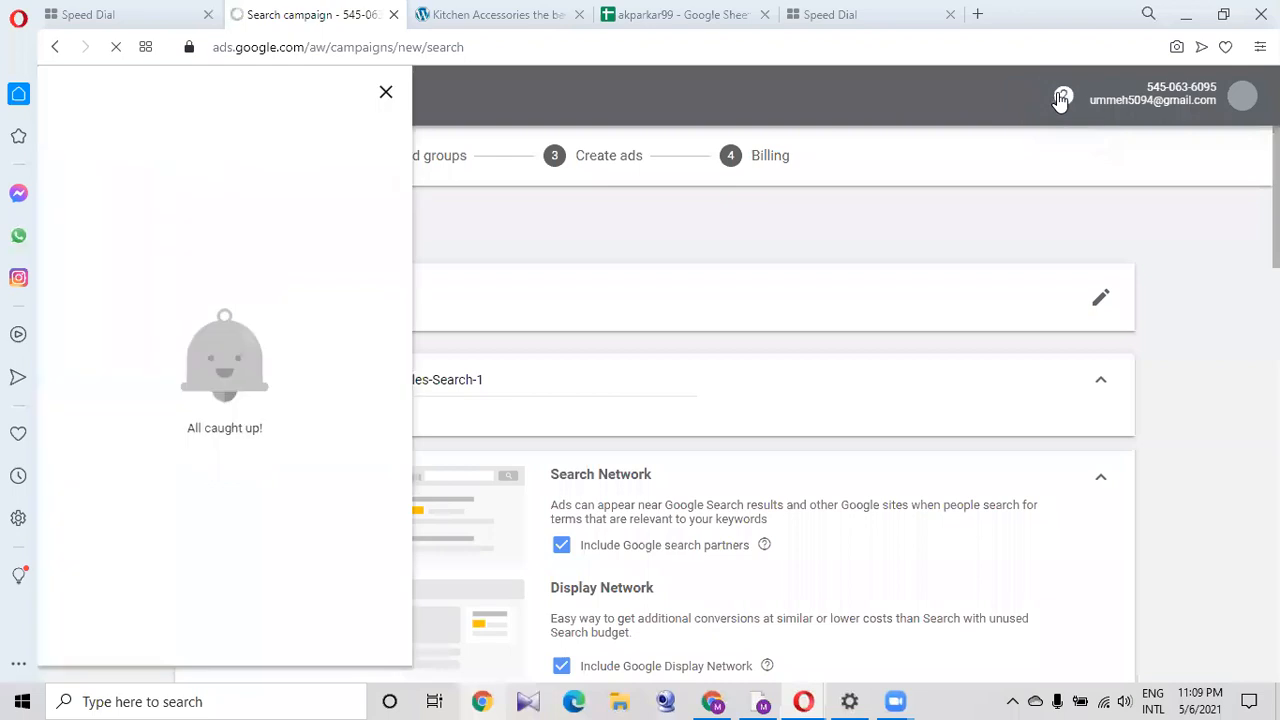
left_click(1062, 97)
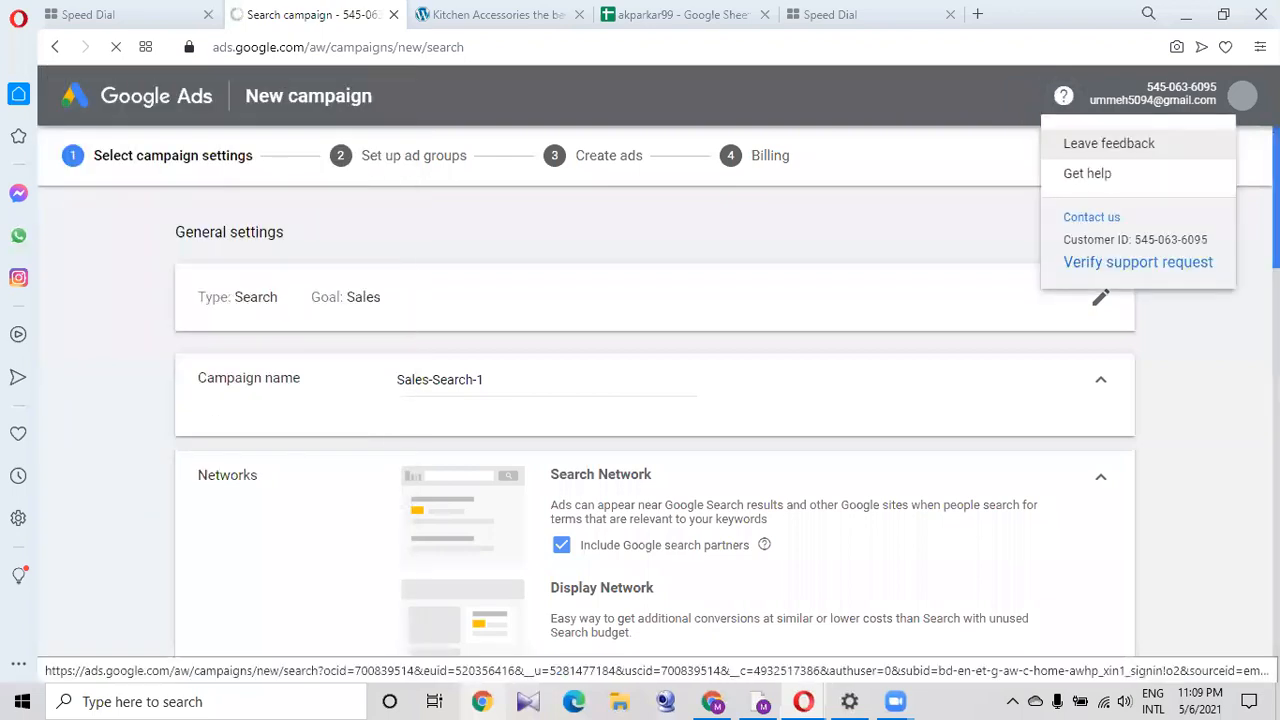
Review the campaign's targeting, bidding and ad extension settings at reduced page zoom, and restore the zoom to 100%.
scroll(655, 415, "down", 10)
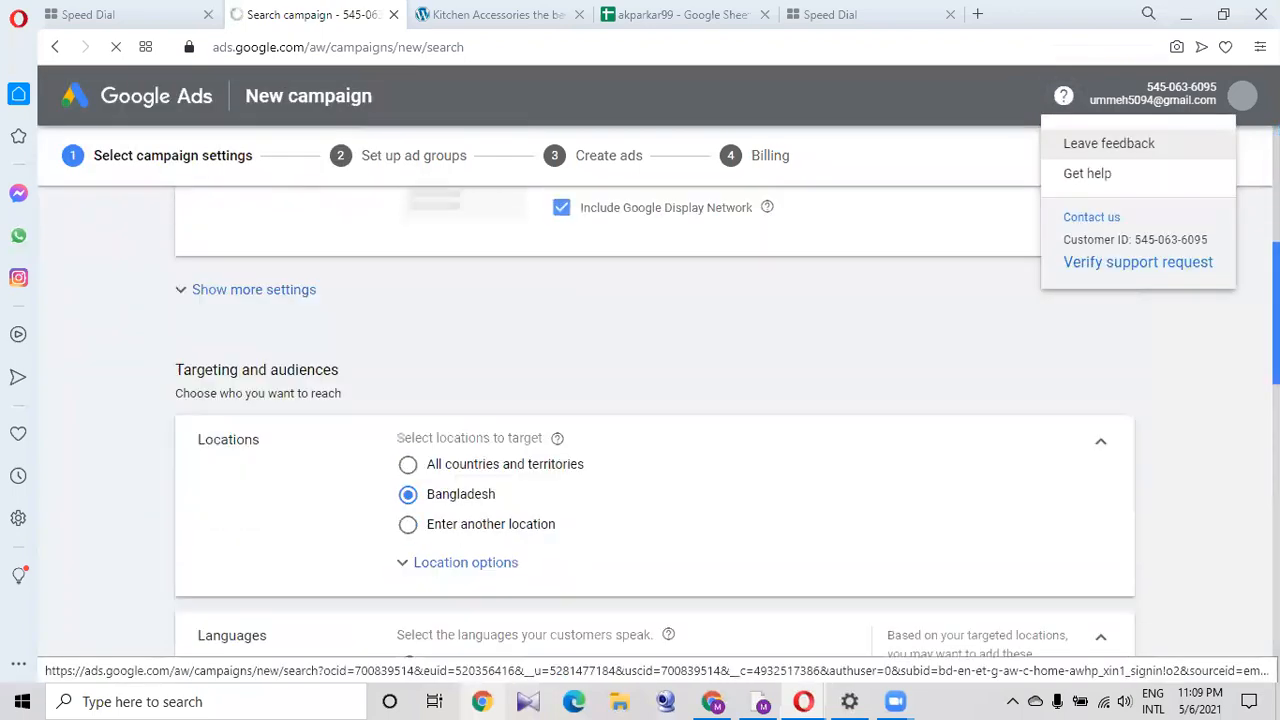
left_click_drag(1277, 535, 1277, 573)
left_click(907, 510)
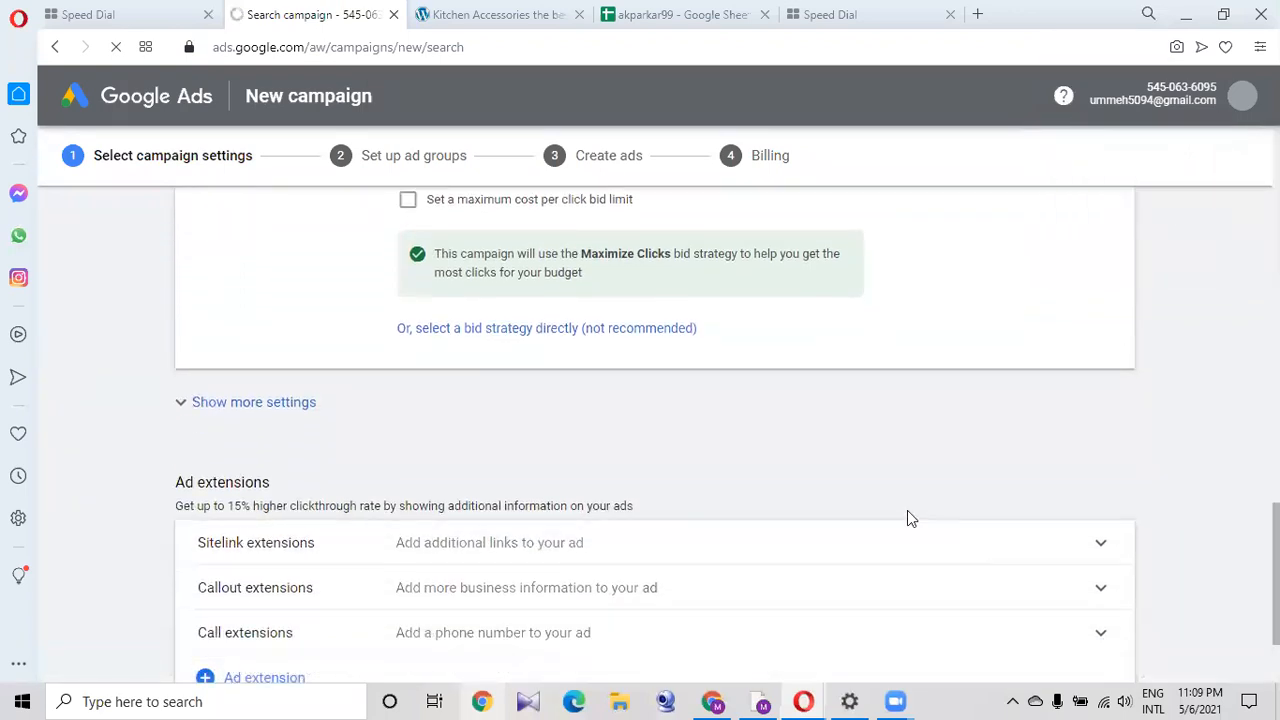
scroll(655, 430, "down", 2)
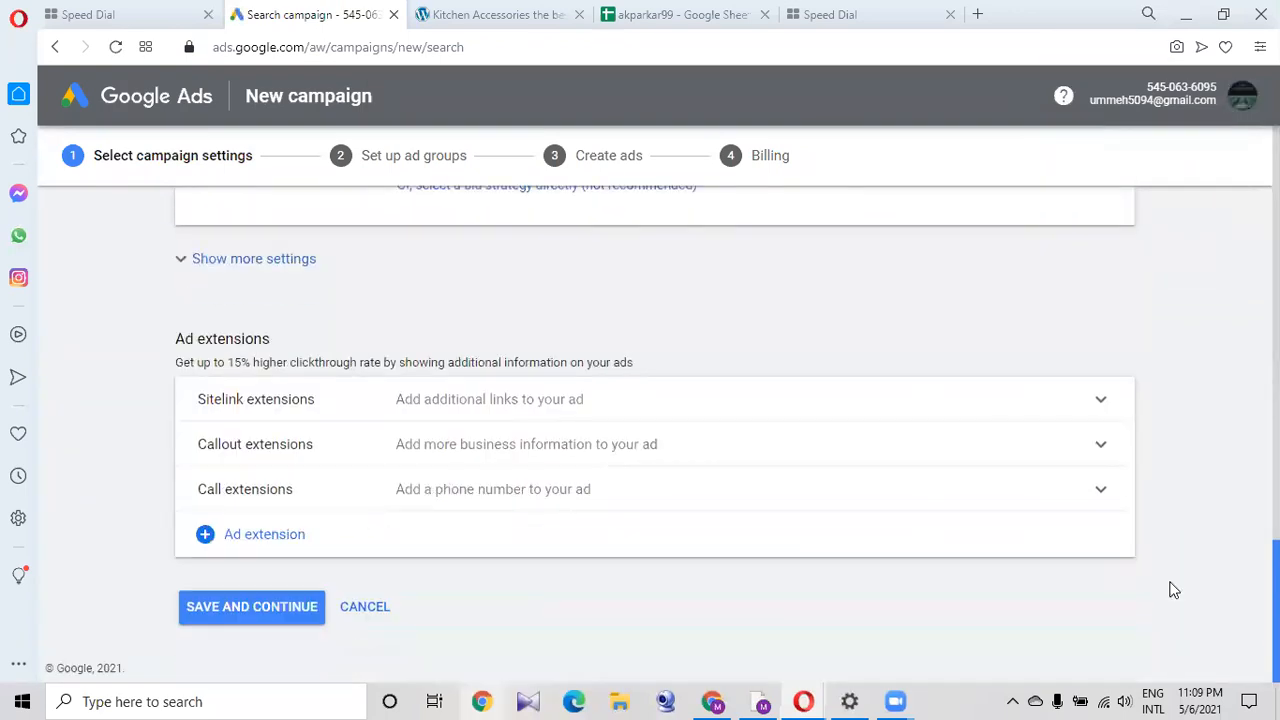
key("ctrl+minus")
key("ctrl+minus")
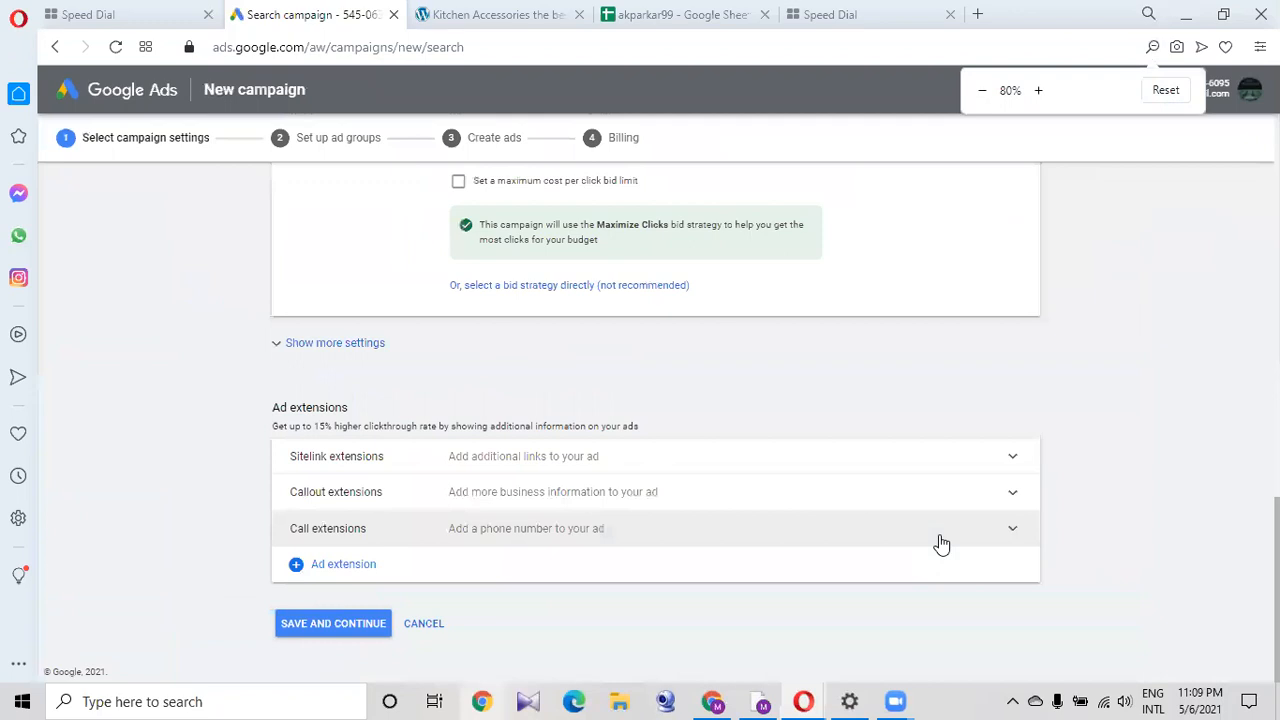
key("ctrl+minus")
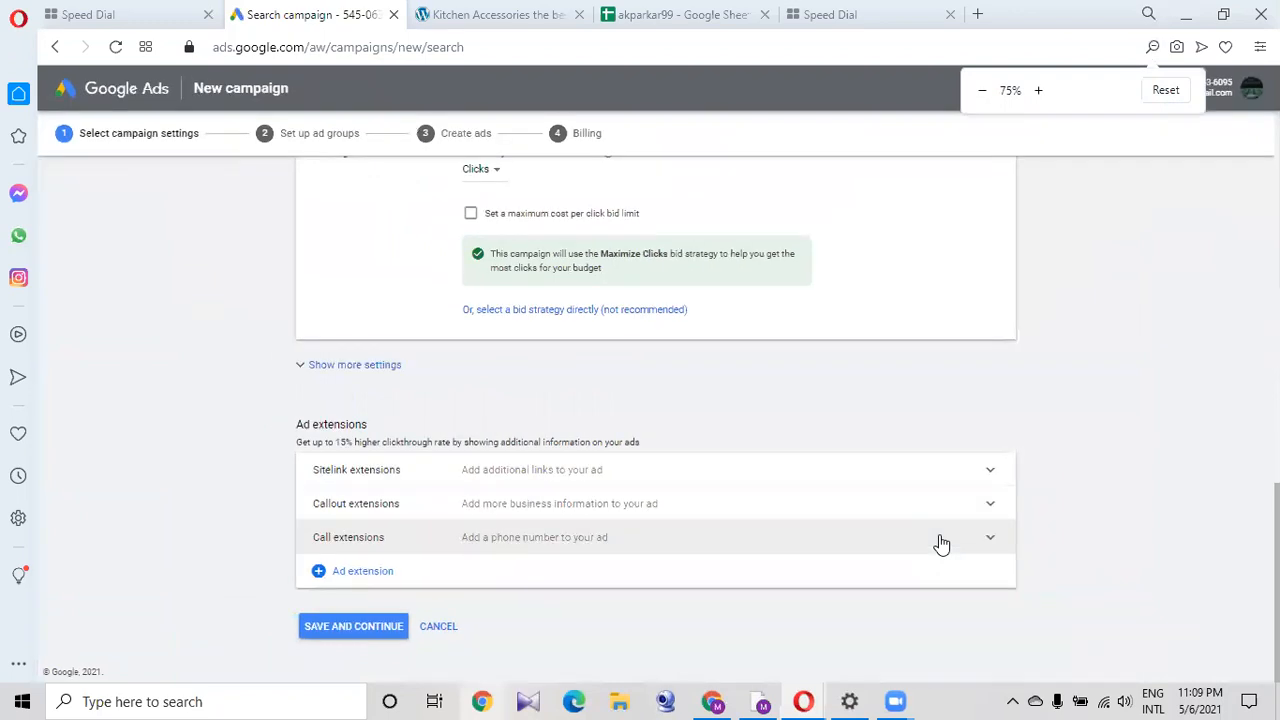
key("ctrl+plus")
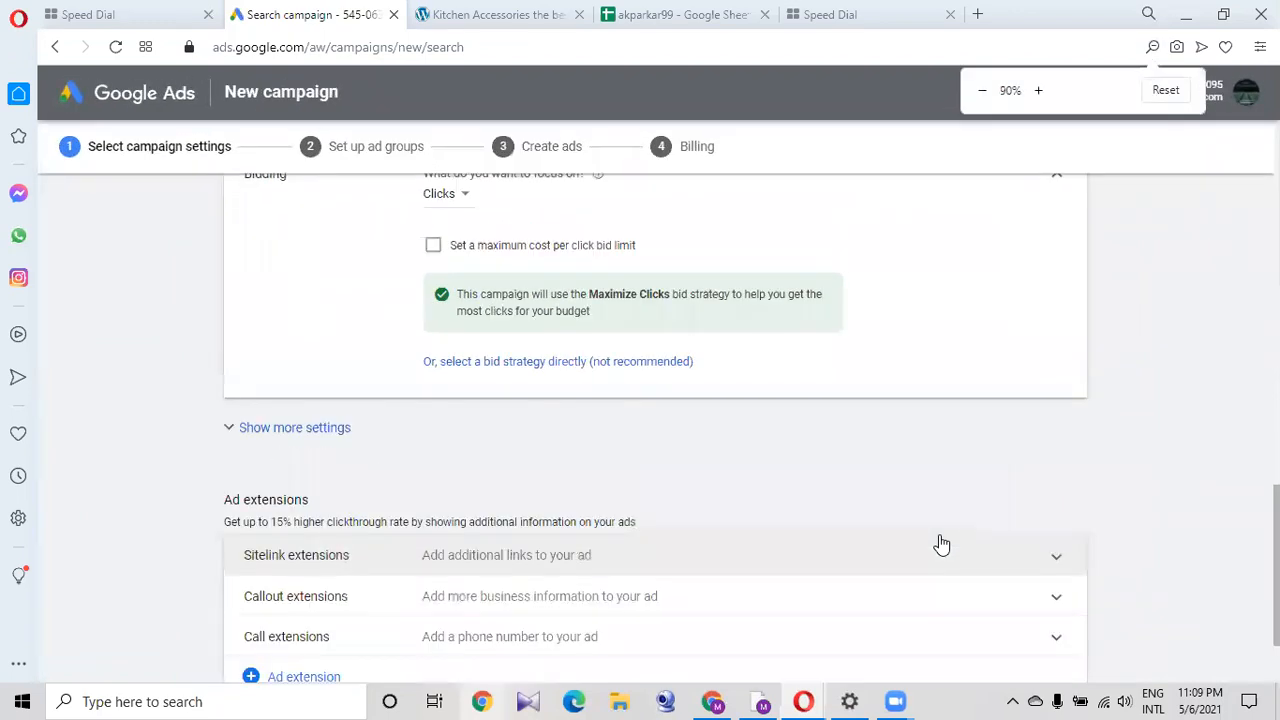
key("ctrl+plus")
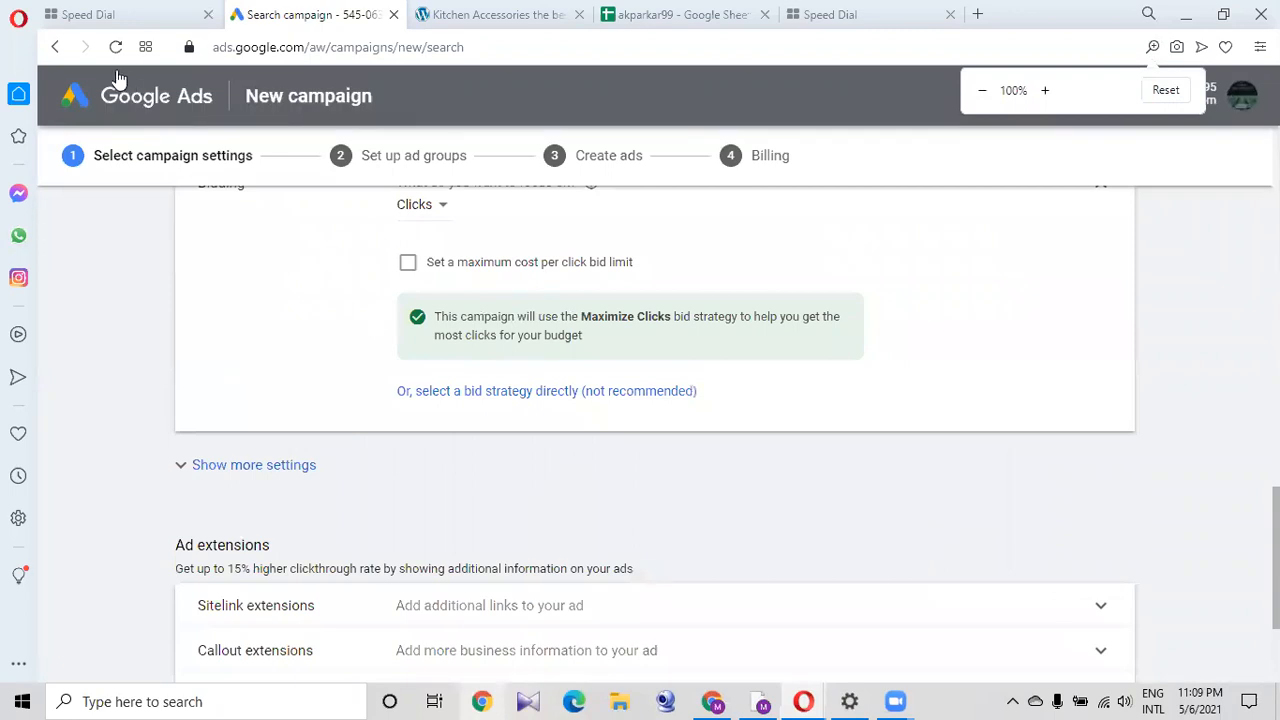
Close the Opera window with all its tabs, and minimize the Chrome and Settings windows to reach the desktop.
left_click(1261, 14)
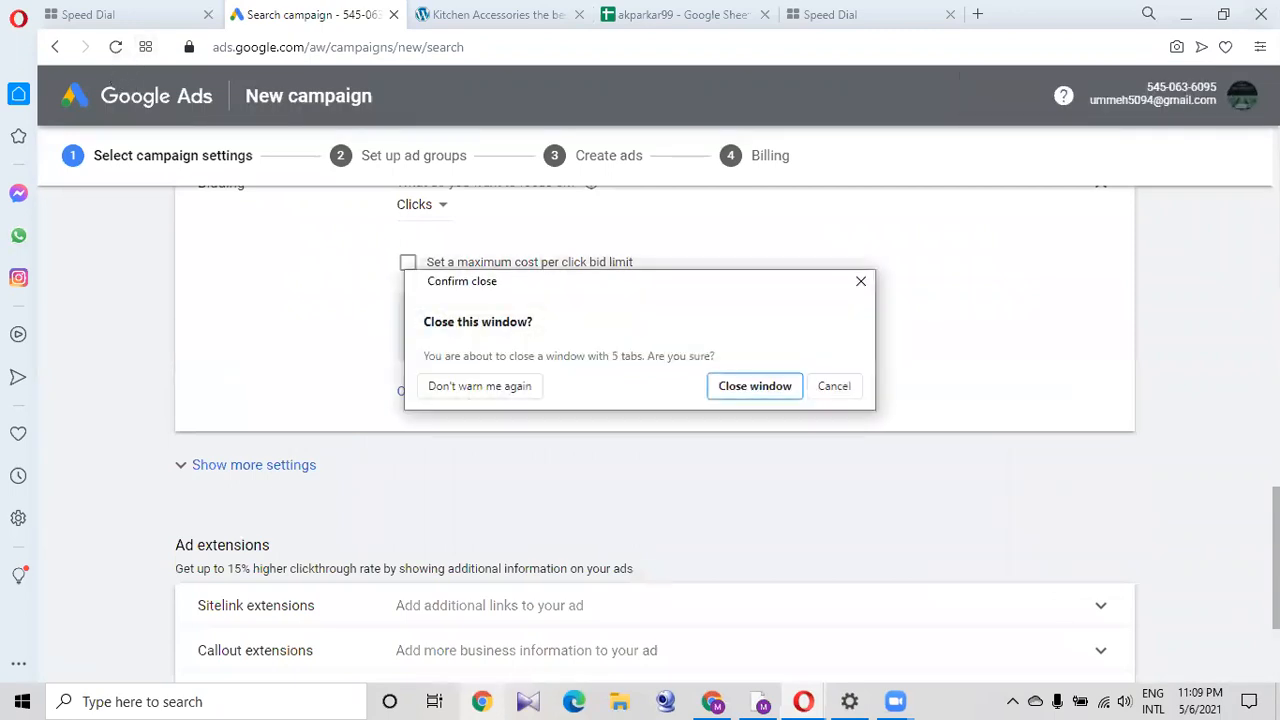
left_click(754, 385)
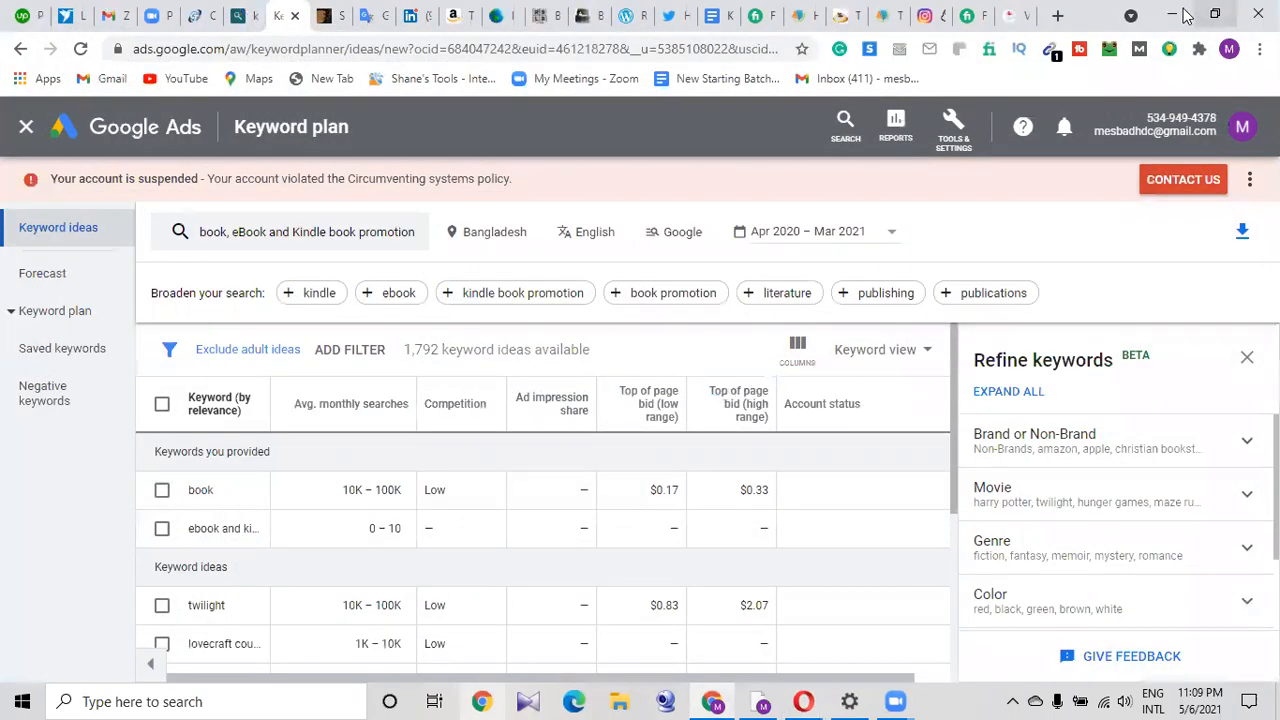
left_click(1172, 16)
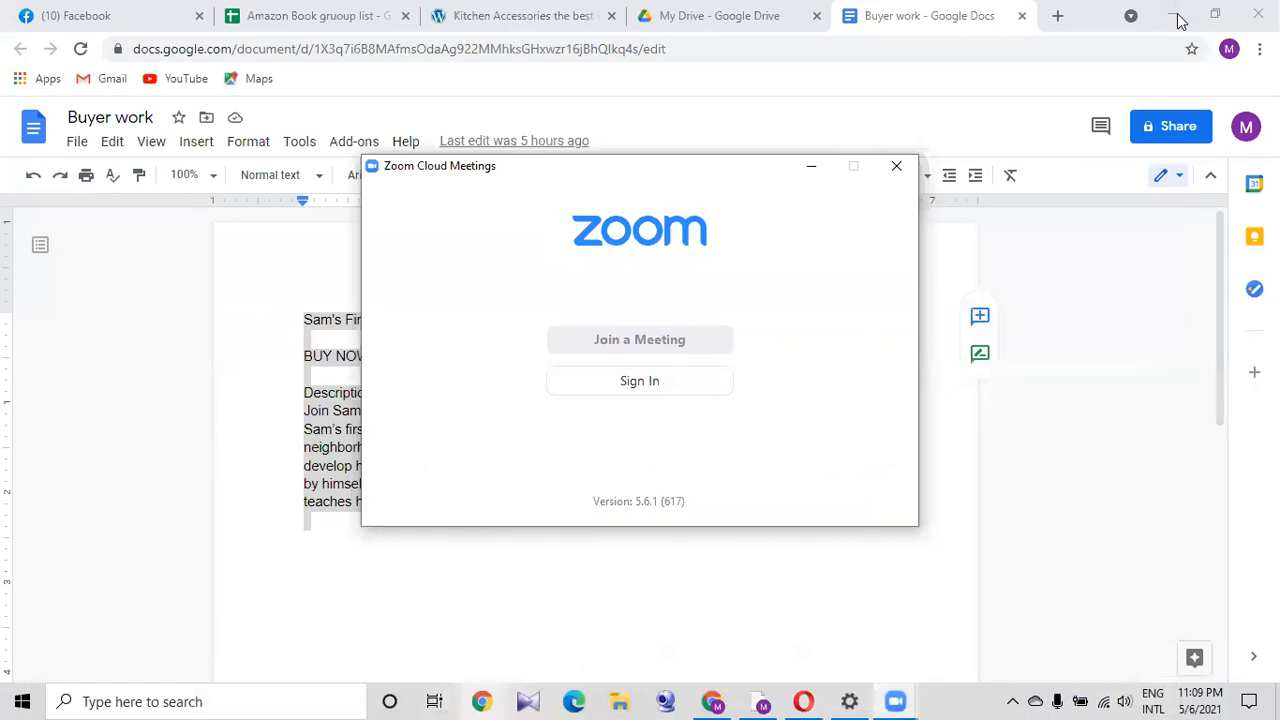
left_click(1177, 16)
left_click(1178, 15)
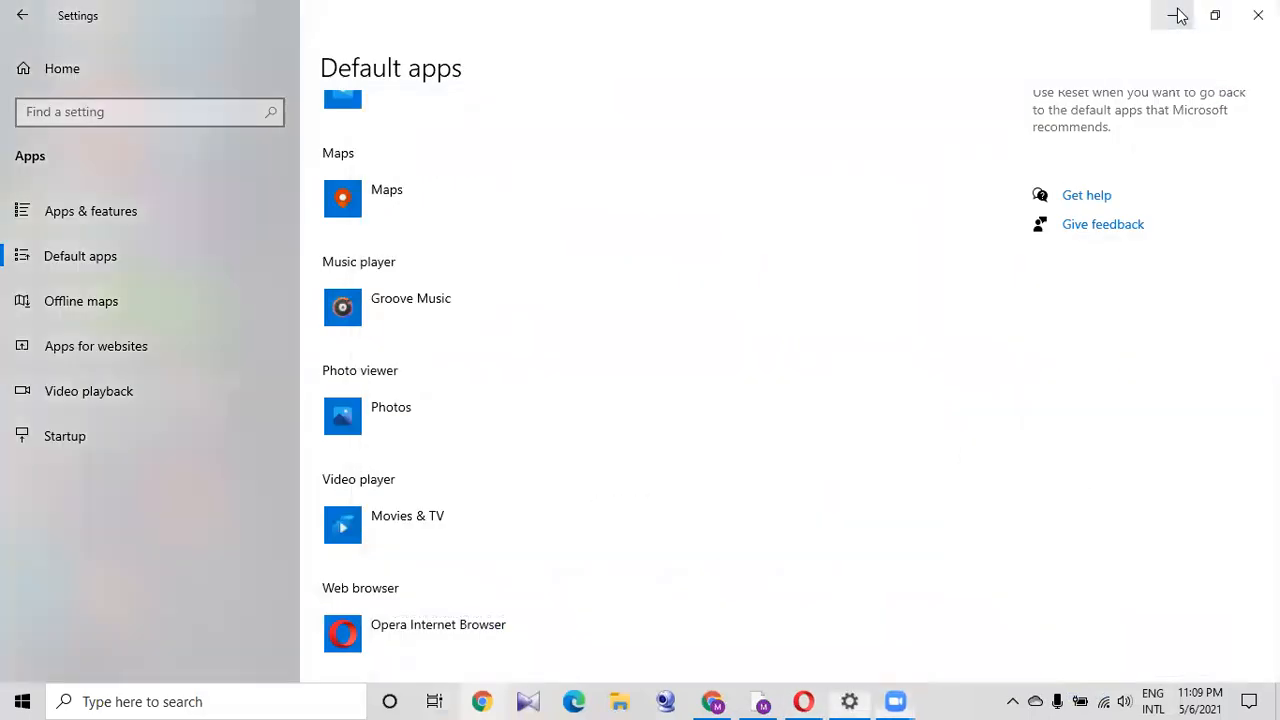
left_click(1177, 16)
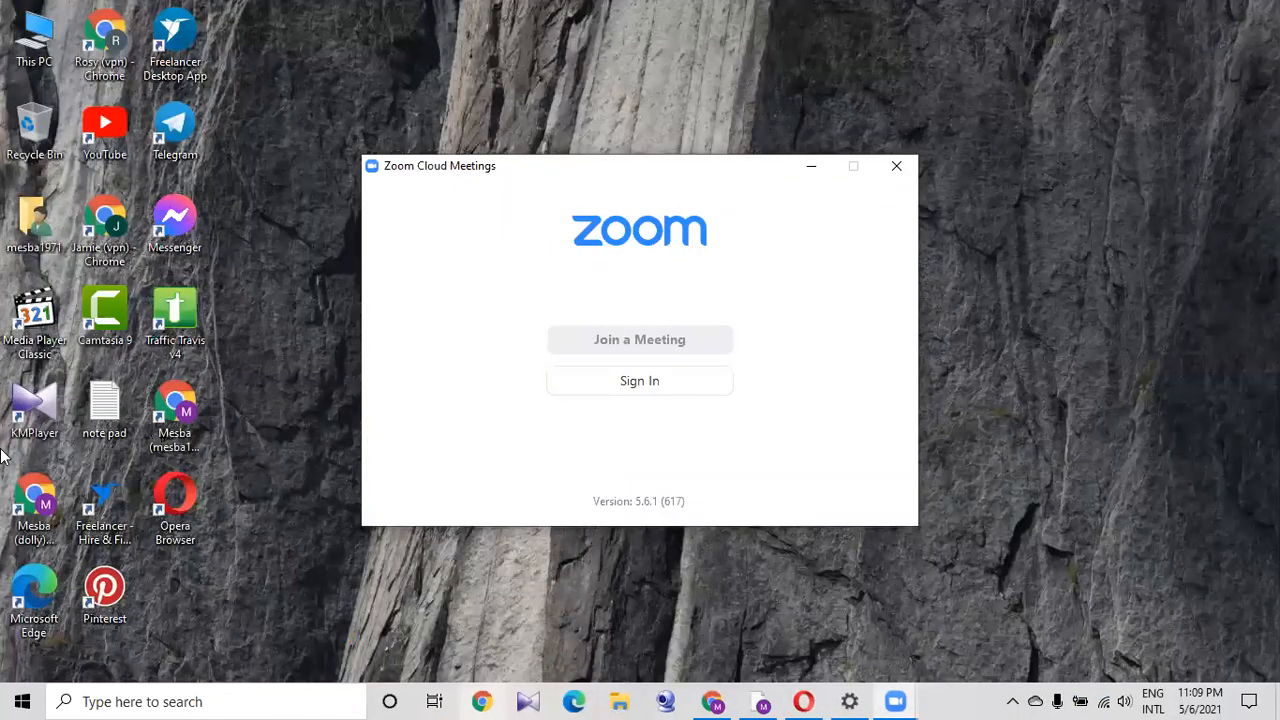
Reopen the Opera browser, search for google adwords, open the Google Ads homepage and start into the account.
left_click(178, 510)
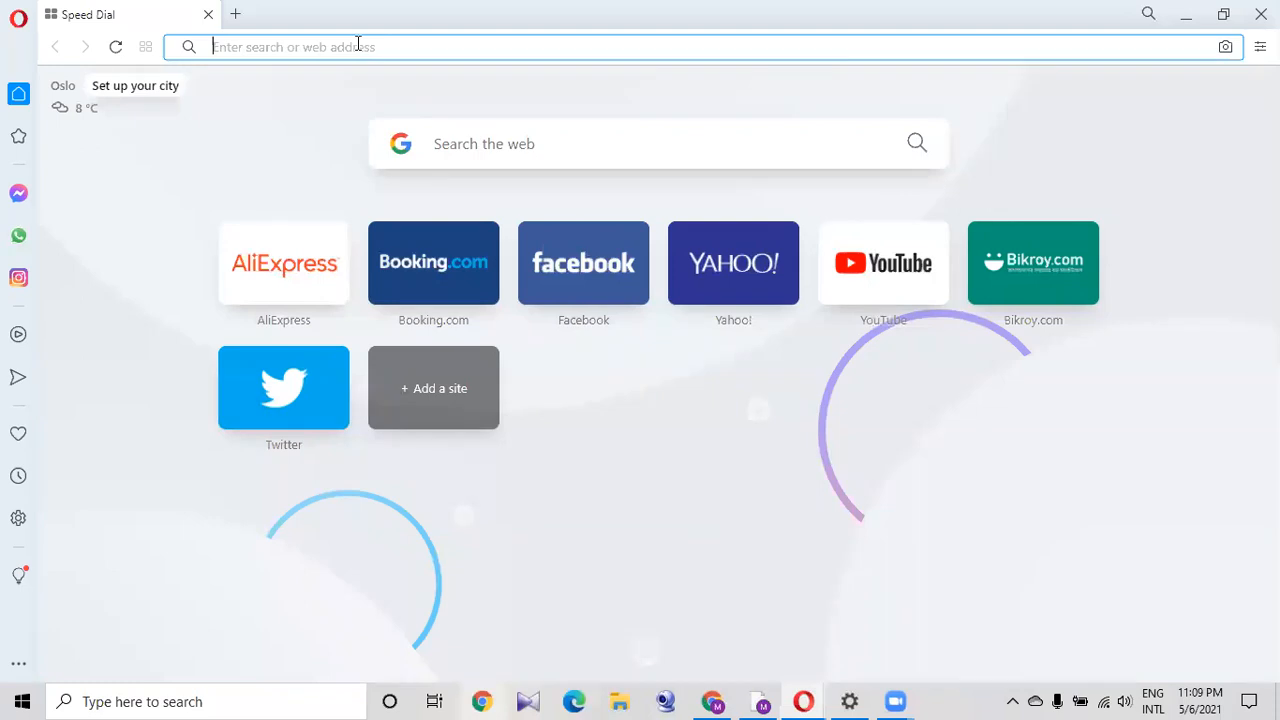
type("goo")
key("Return")
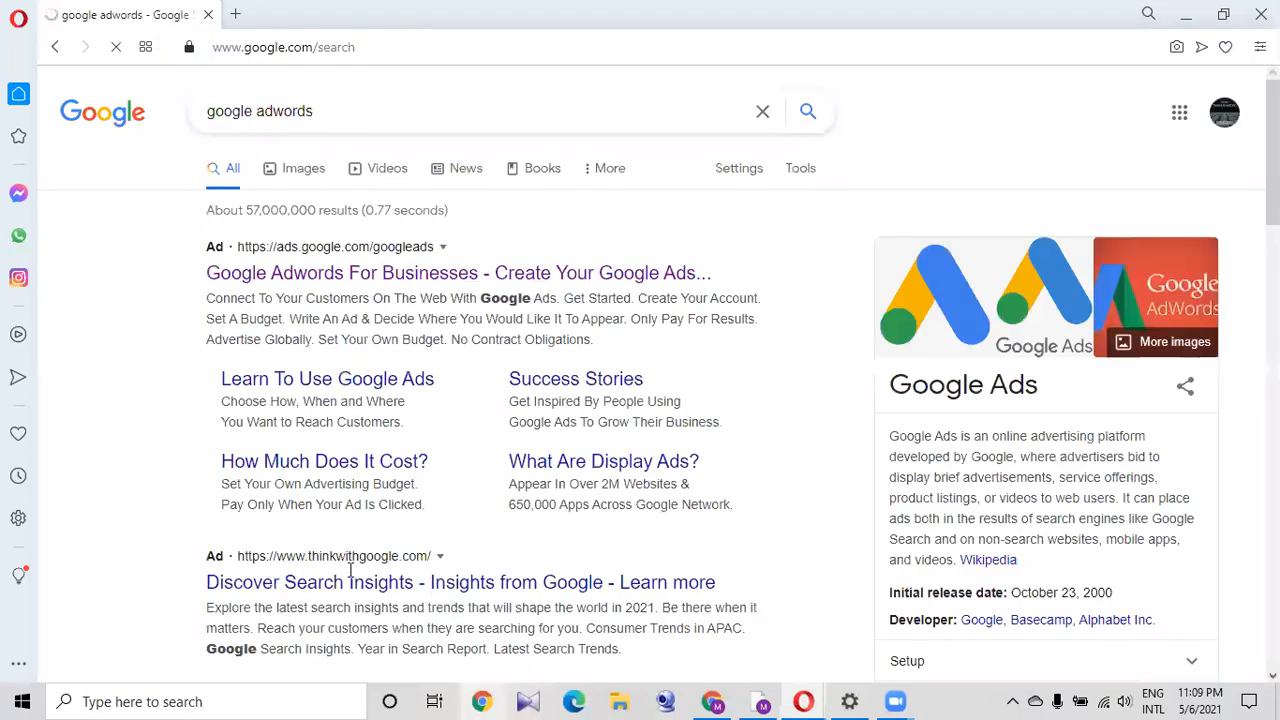
scroll(360, 600, "down", 2)
scroll(586, 586, "down", 1)
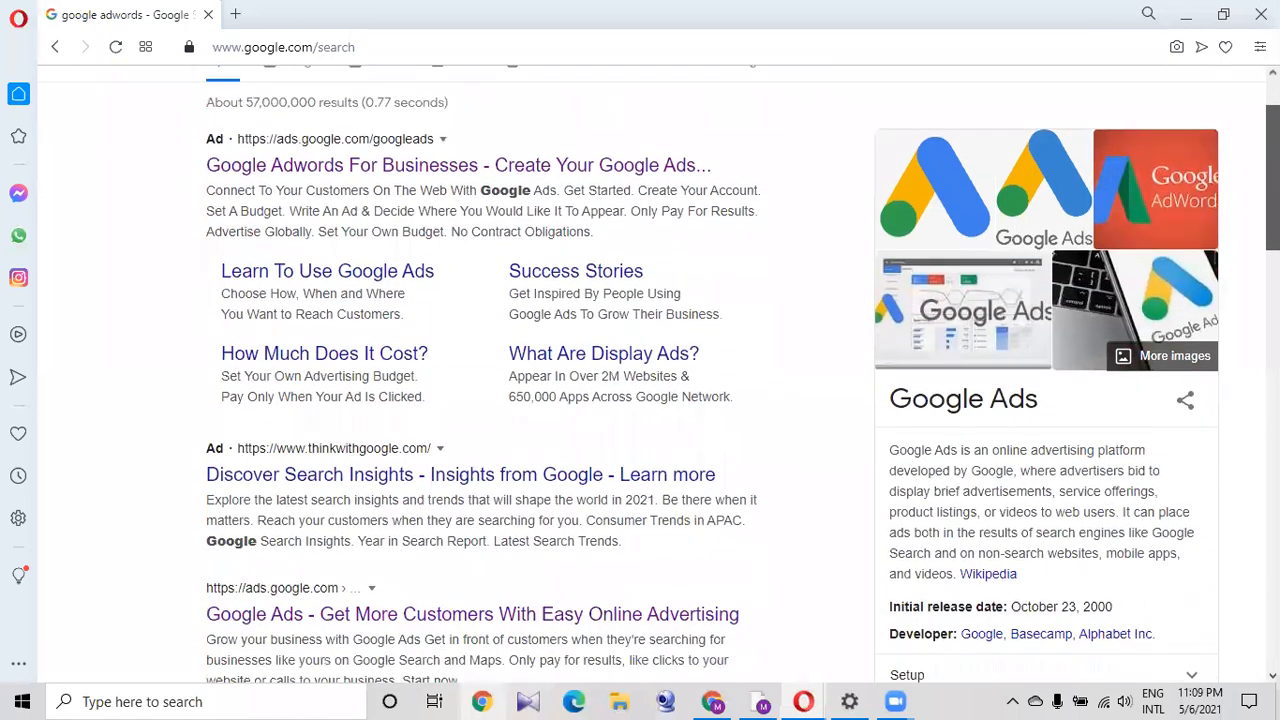
left_click(538, 592)
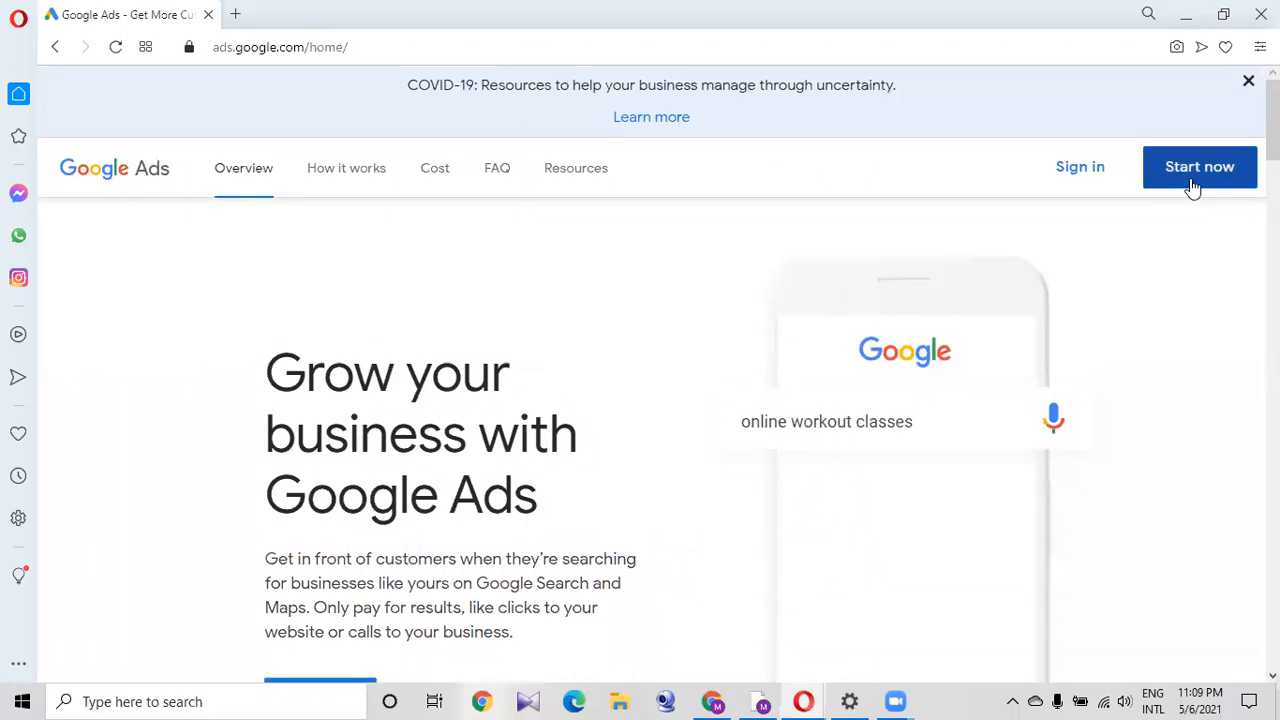
left_click(1190, 185)
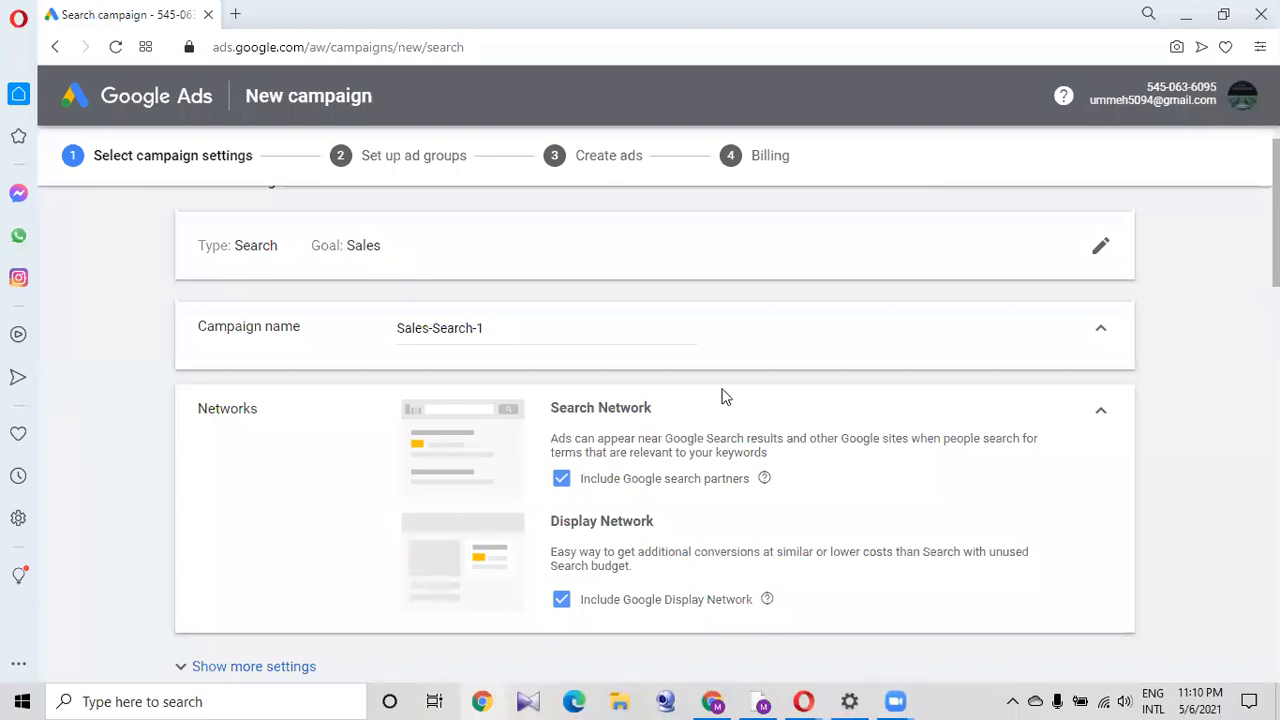
Permanently remove the Google Ads account whose setup is still in progress.
double_click(336, 95)
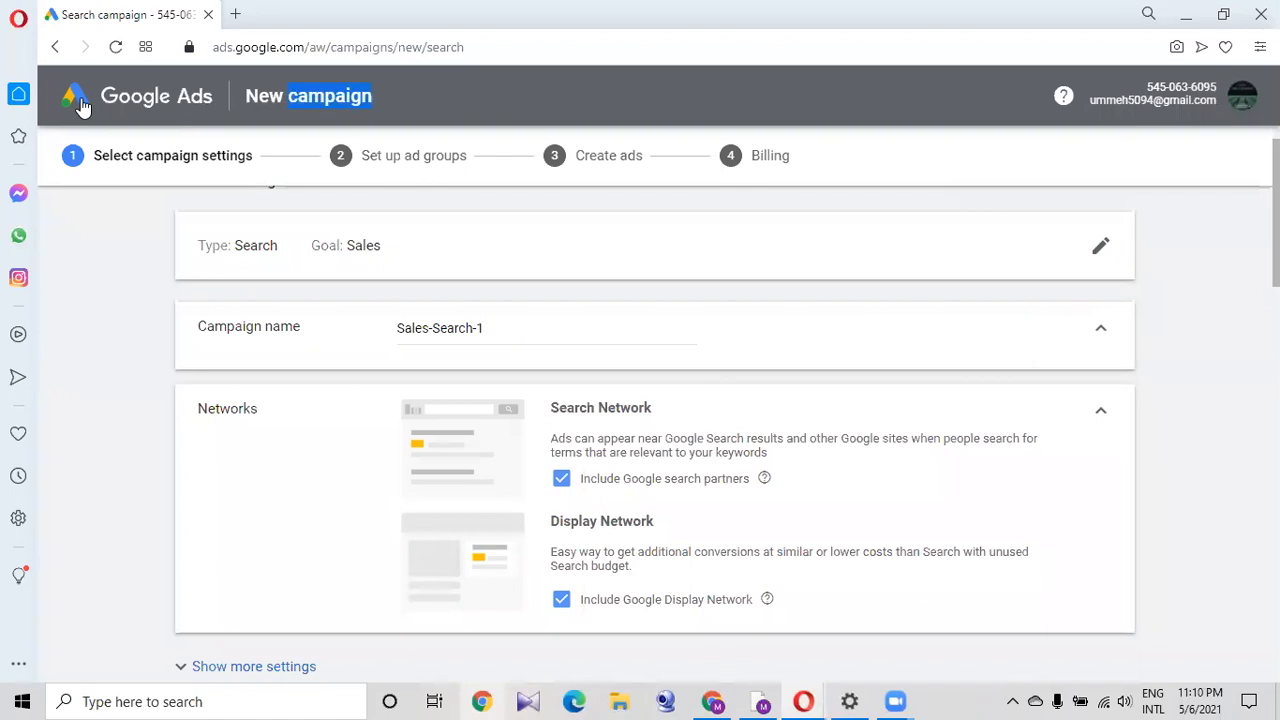
left_click(1240, 97)
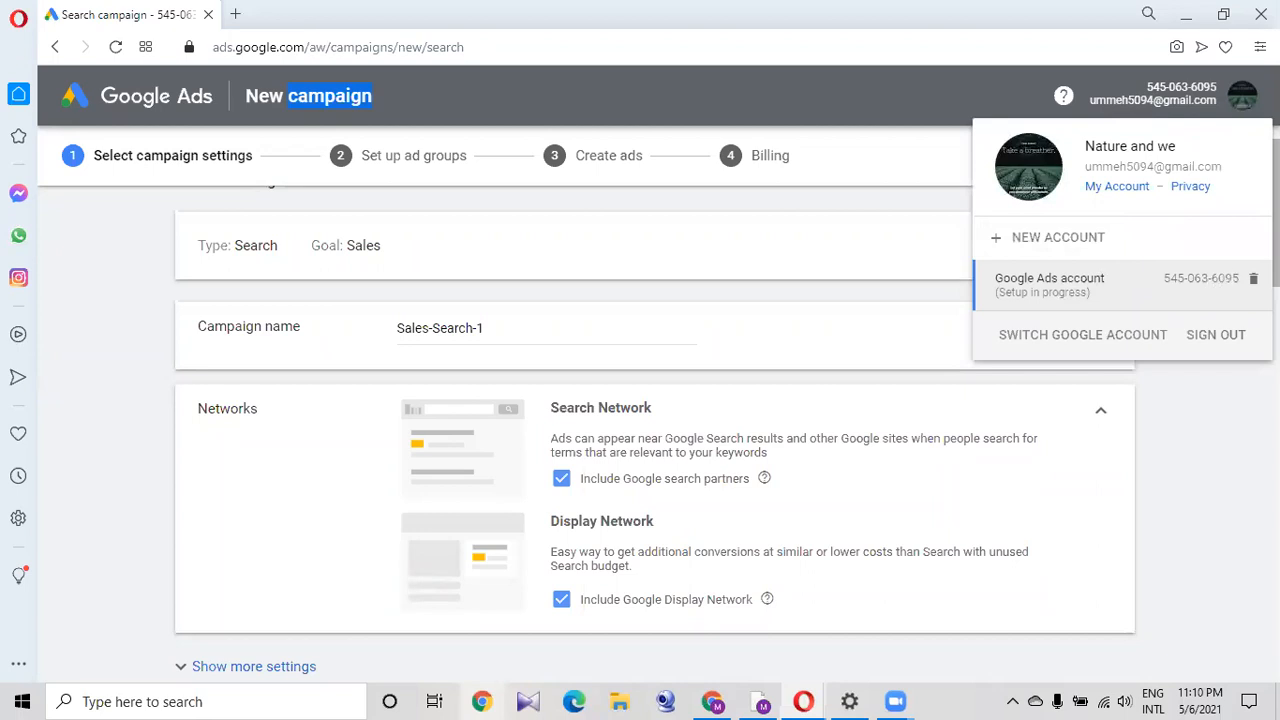
left_click(1253, 278)
left_click(848, 435)
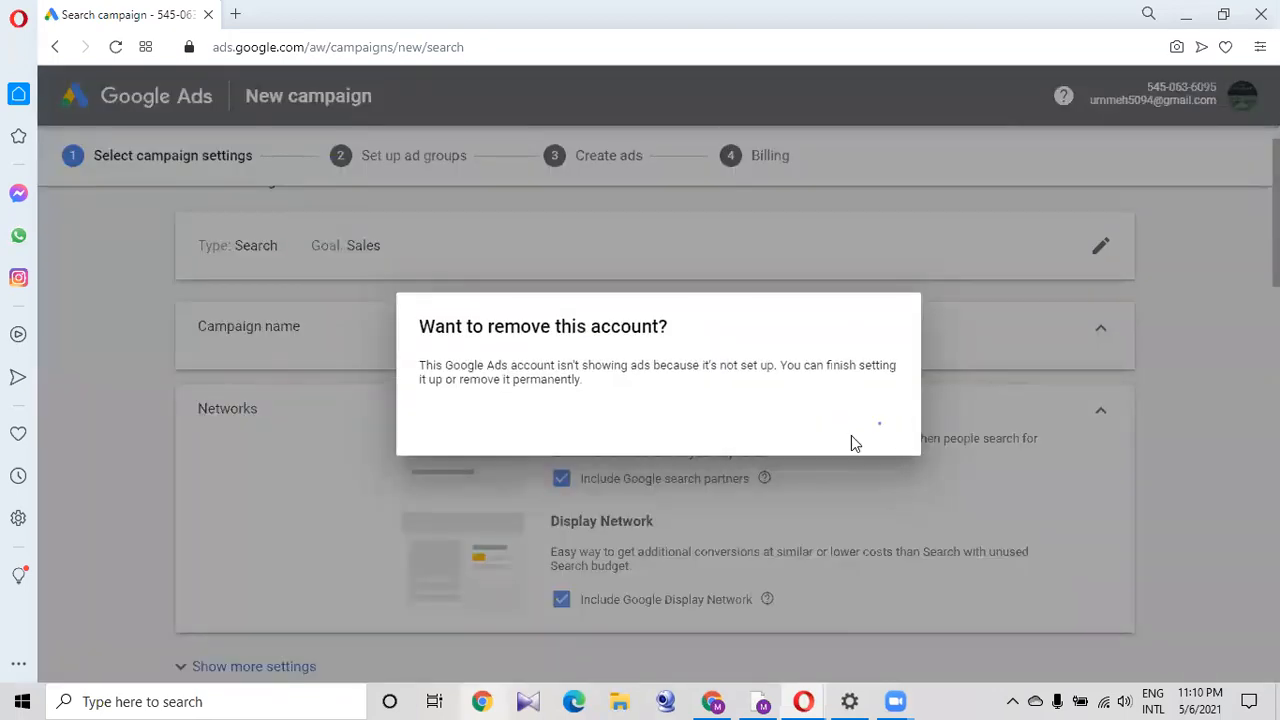
left_click(845, 432)
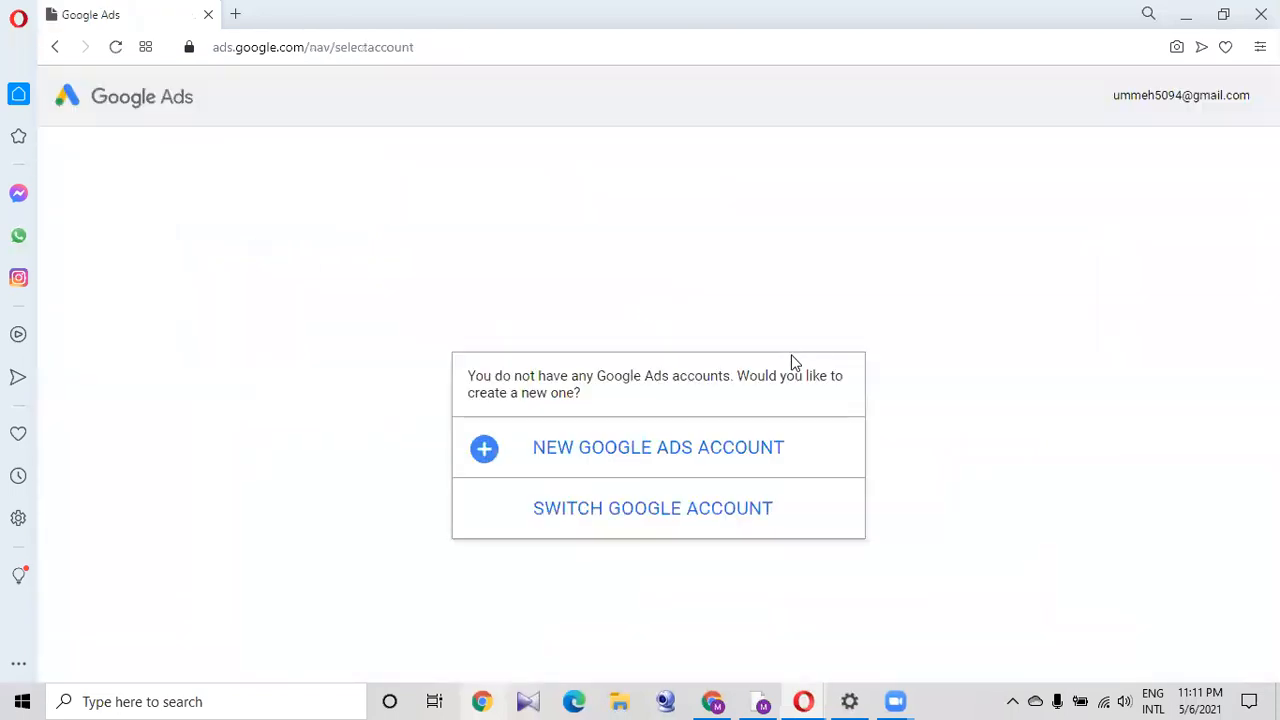
Create a new Google Ads account and switch its campaign setup to Expert Mode.
left_click(755, 460)
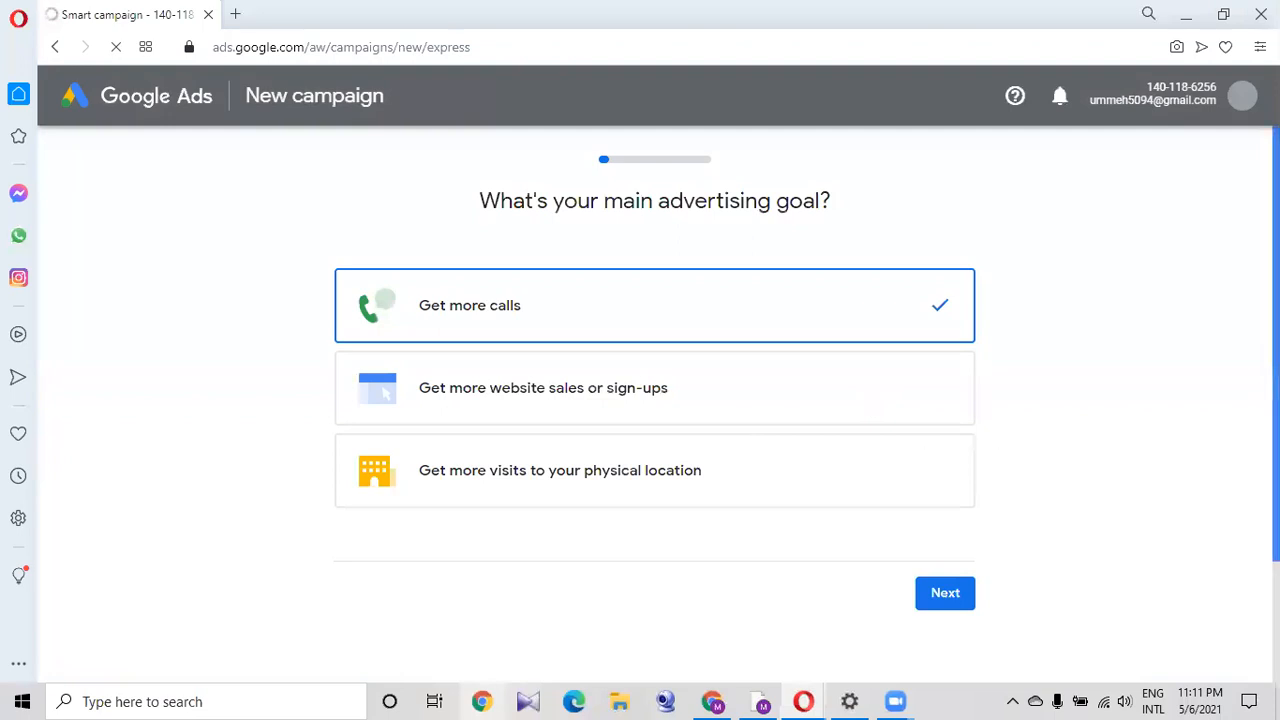
scroll(920, 434, "down", 2)
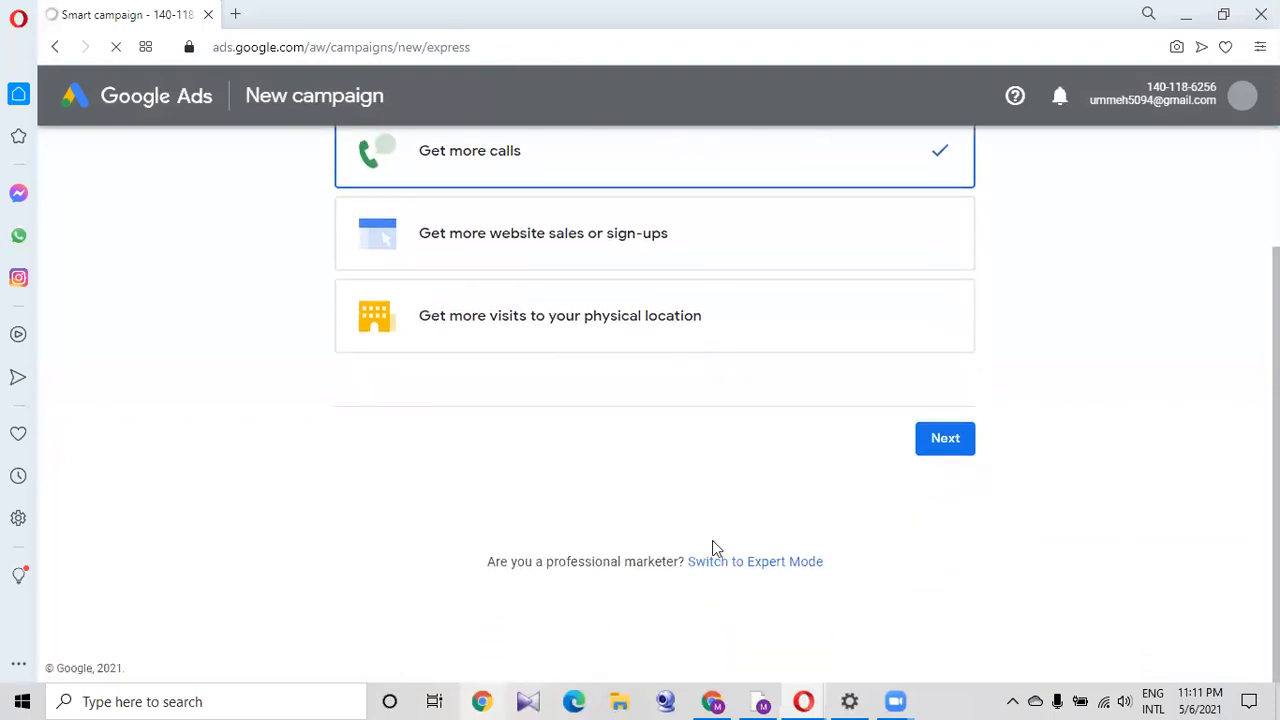
left_click(722, 563)
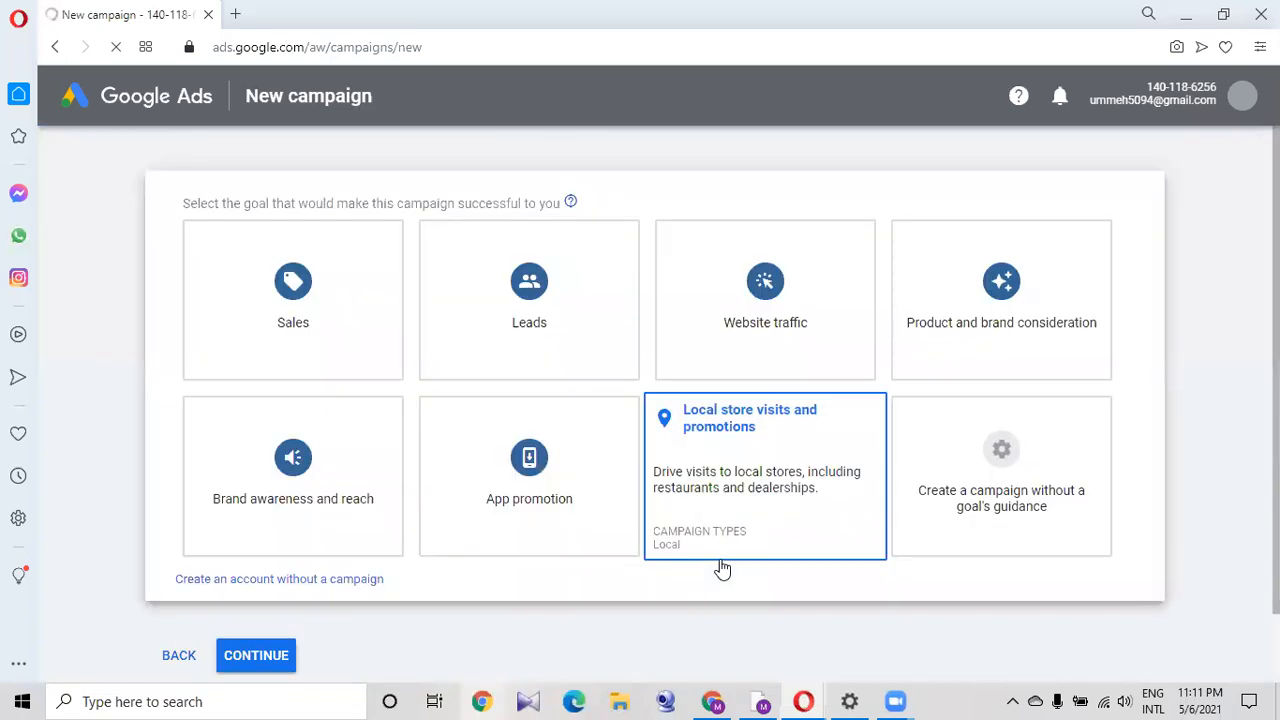
Choose Website traffic as the campaign goal and Search as the campaign type.
mouse_move(1276, 420)
left_mouse_down()
mouse_move(1276, 488)
mouse_move(1276, 420)
left_mouse_up()
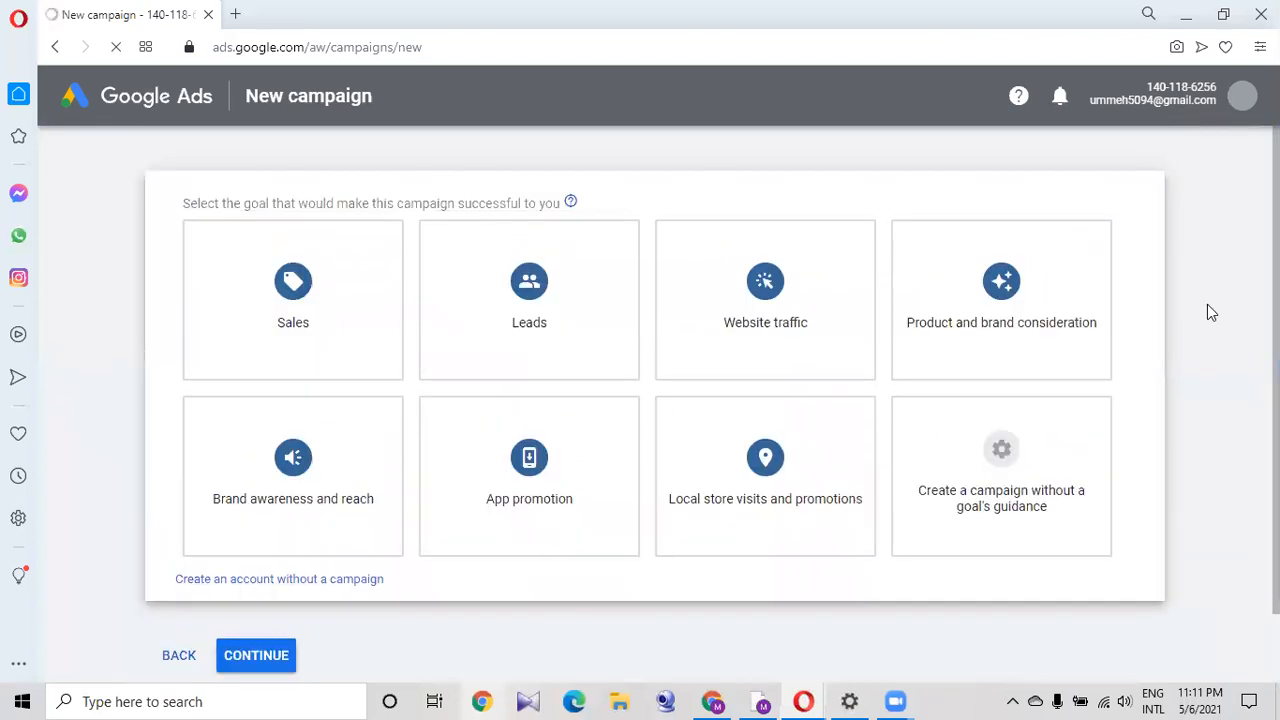
key("ctrl+minus")
key("ctrl+minus")
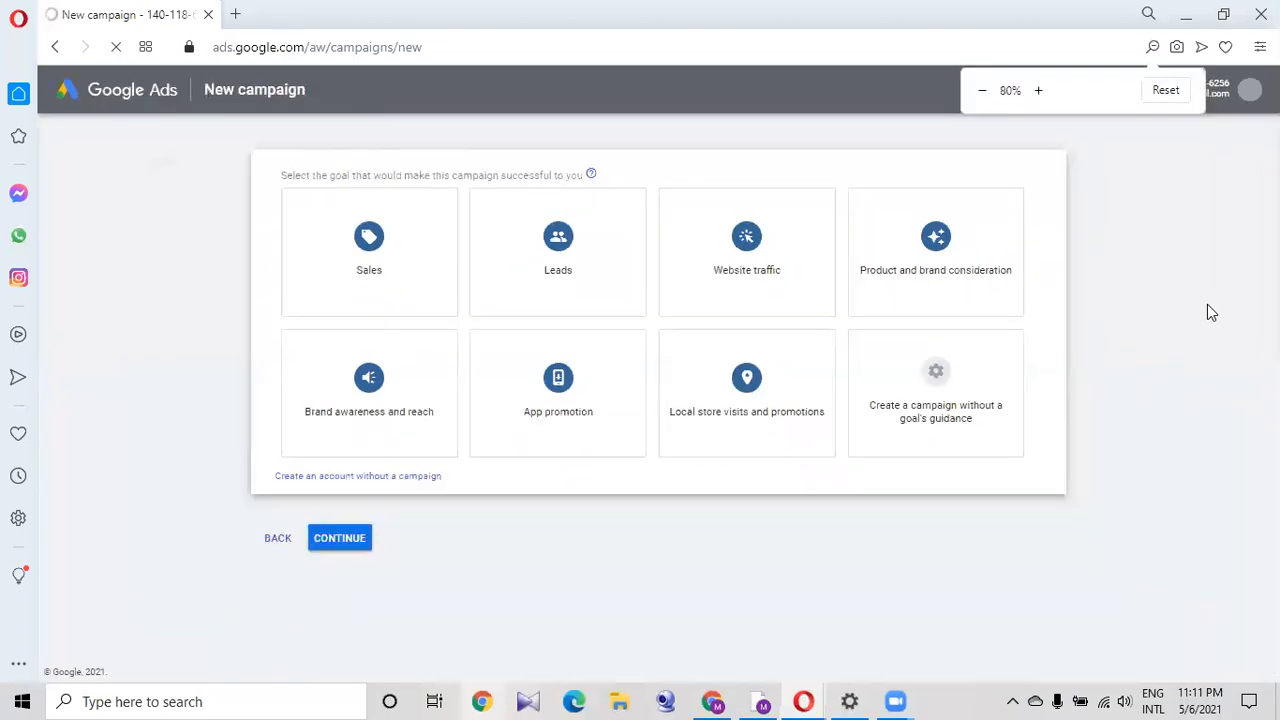
key("ctrl+plus")
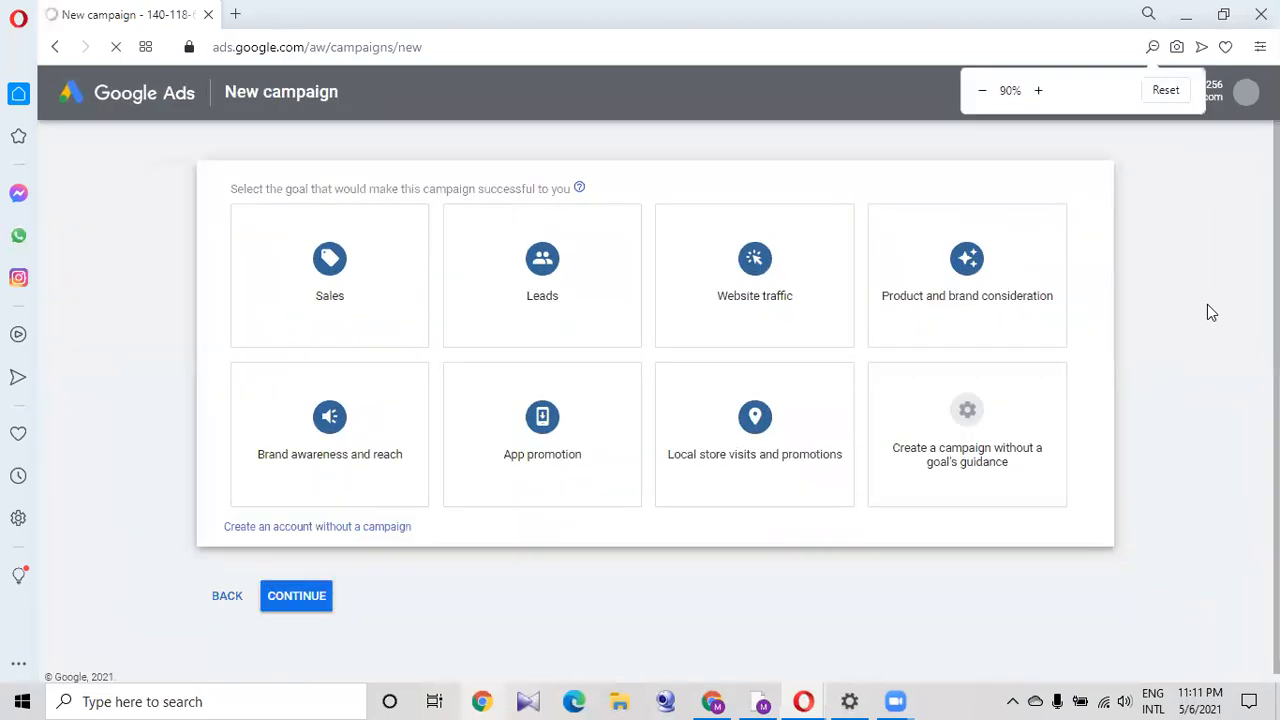
key("ctrl+plus")
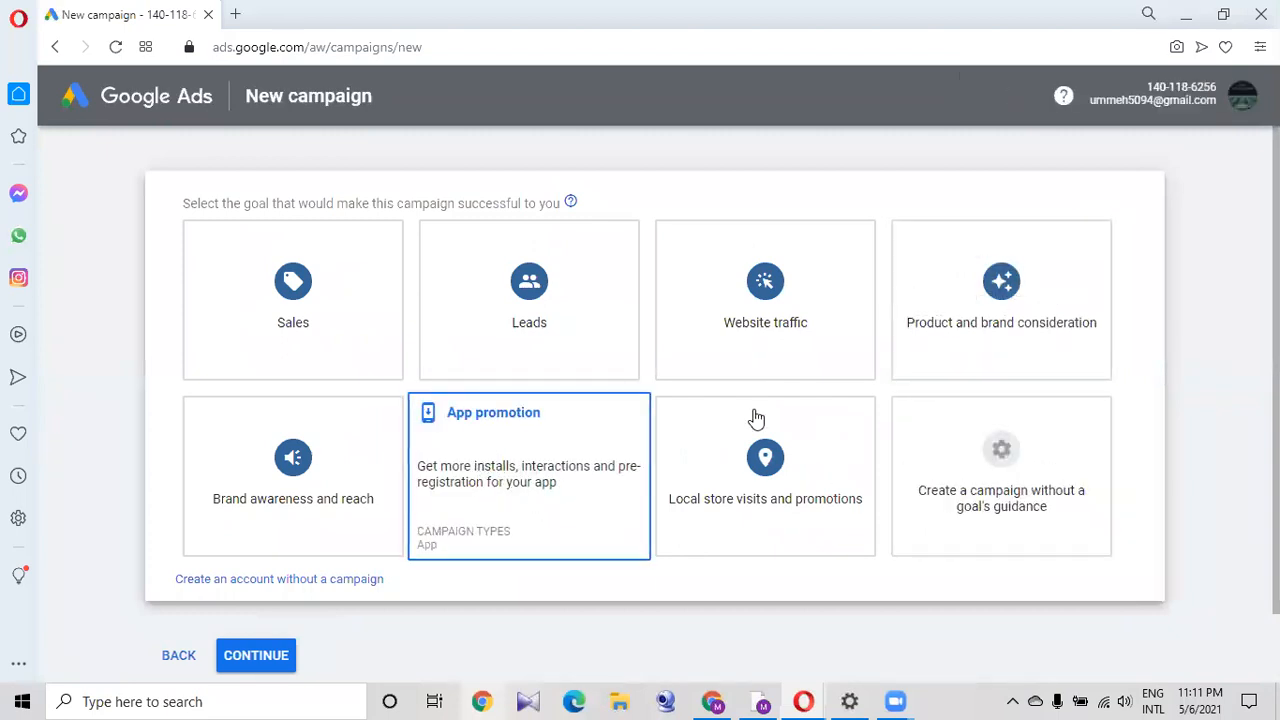
left_click(800, 329)
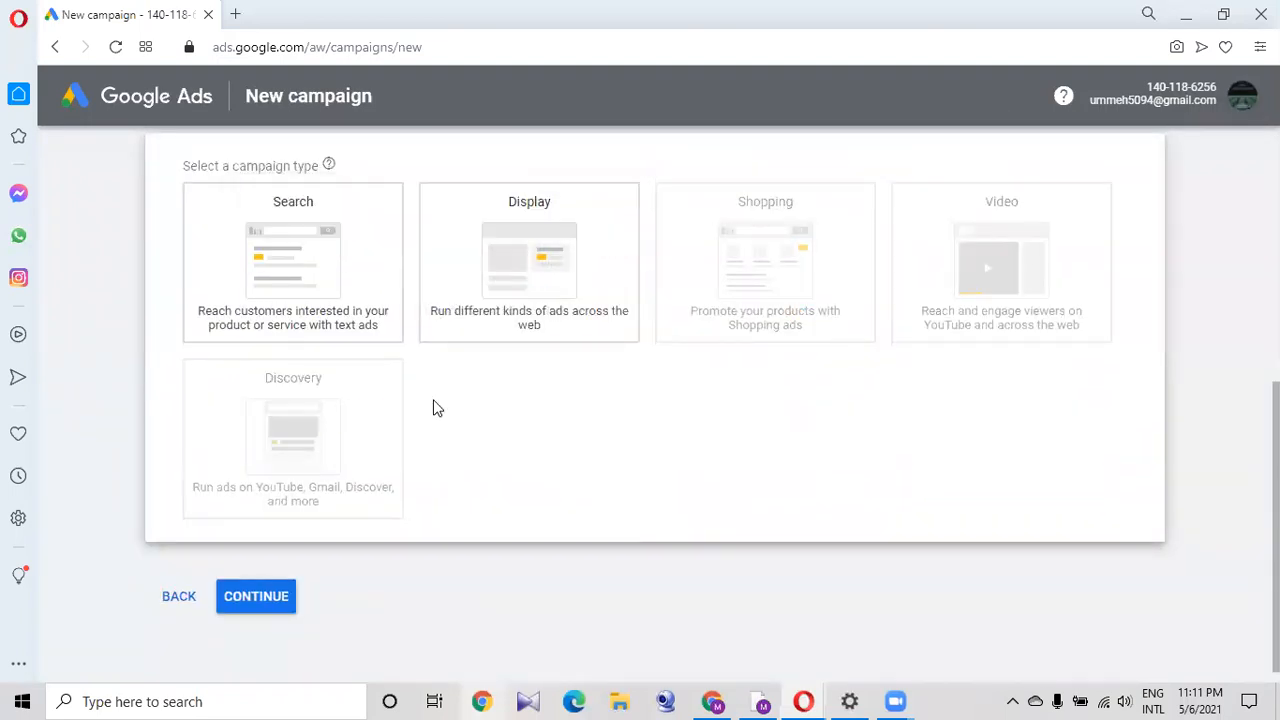
left_click(340, 308)
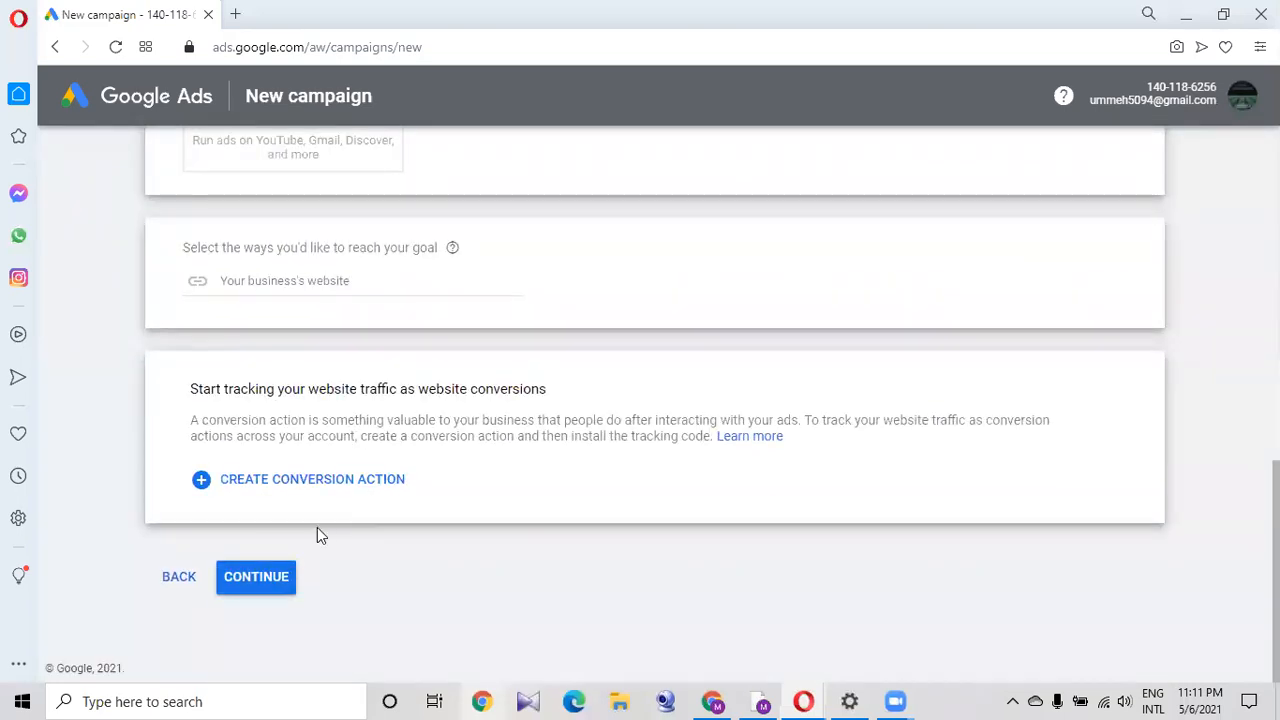
left_click(287, 282)
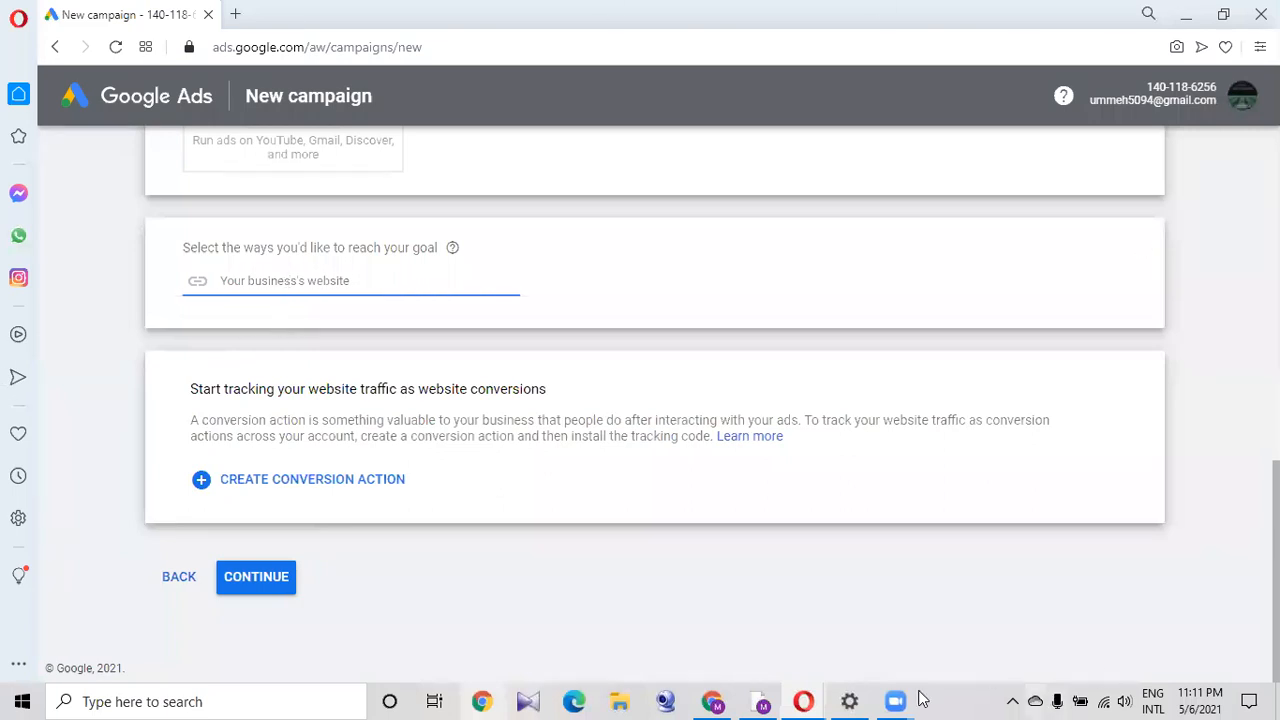
left_click(713, 700)
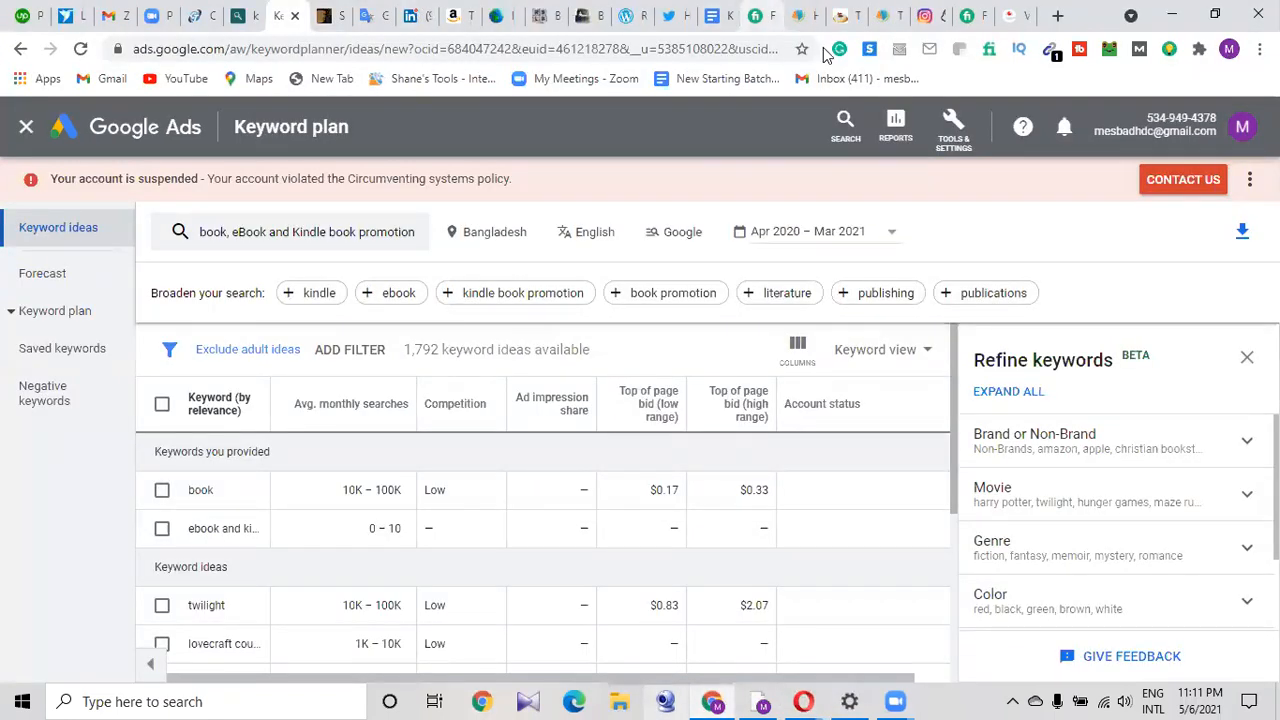
left_click(970, 18)
left_click_drag(467, 441, 251, 446)
key("ctrl+c")
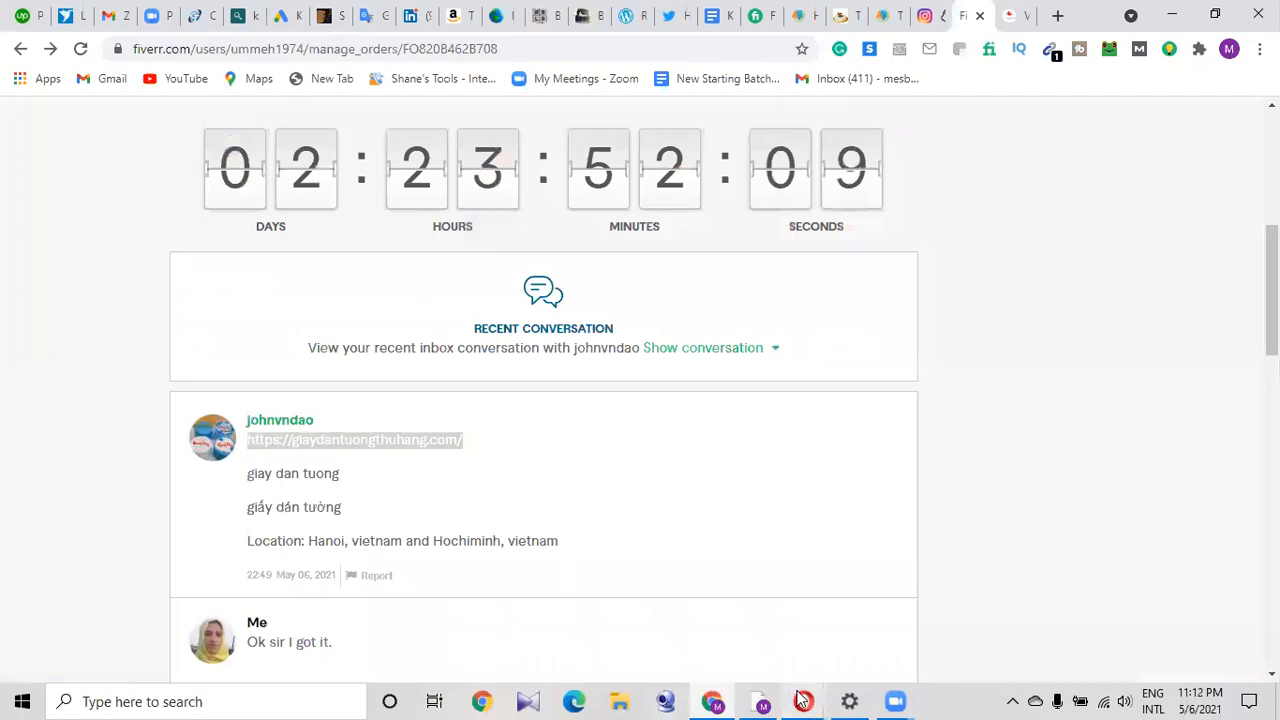
mouse_move(805, 700)
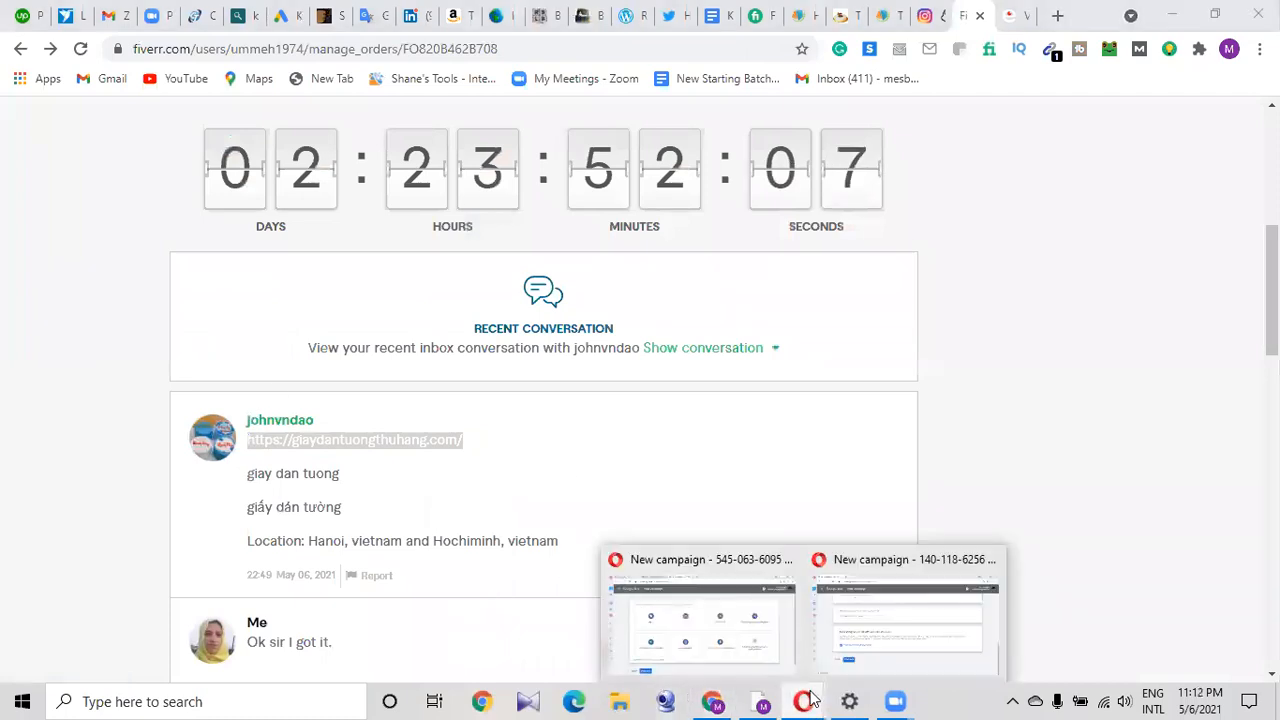
left_click(887, 642)
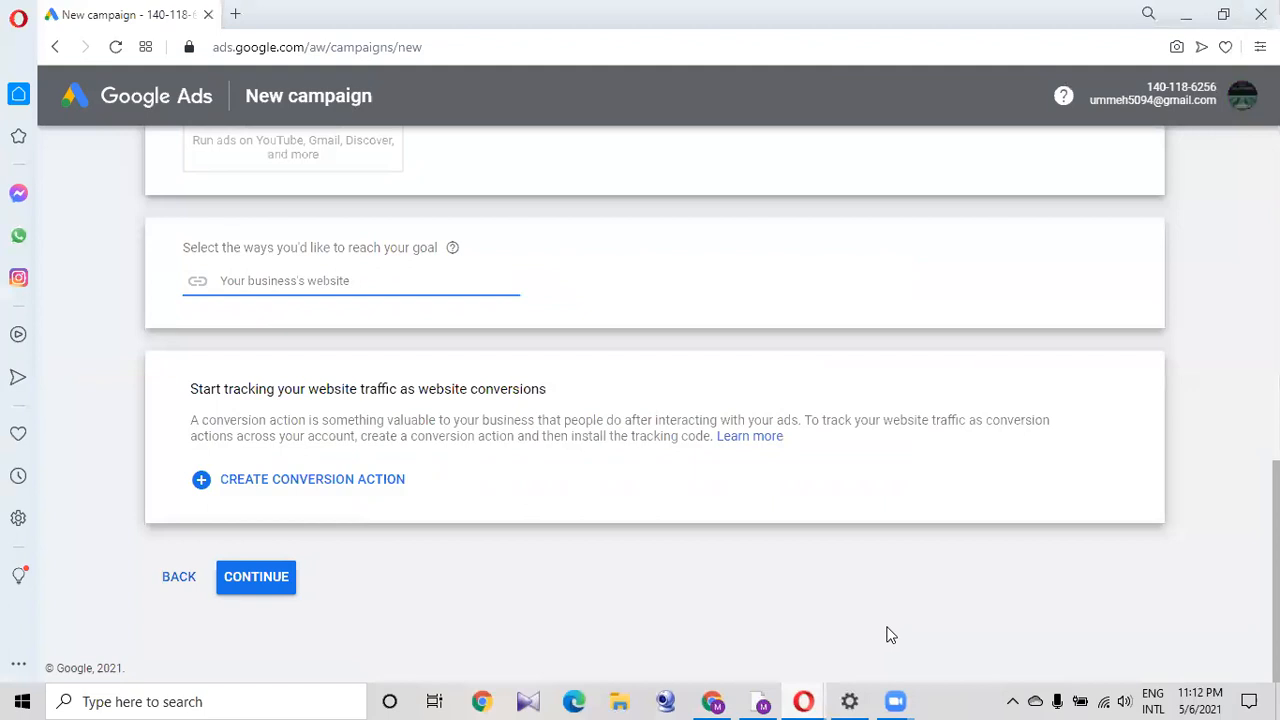
left_click(310, 278)
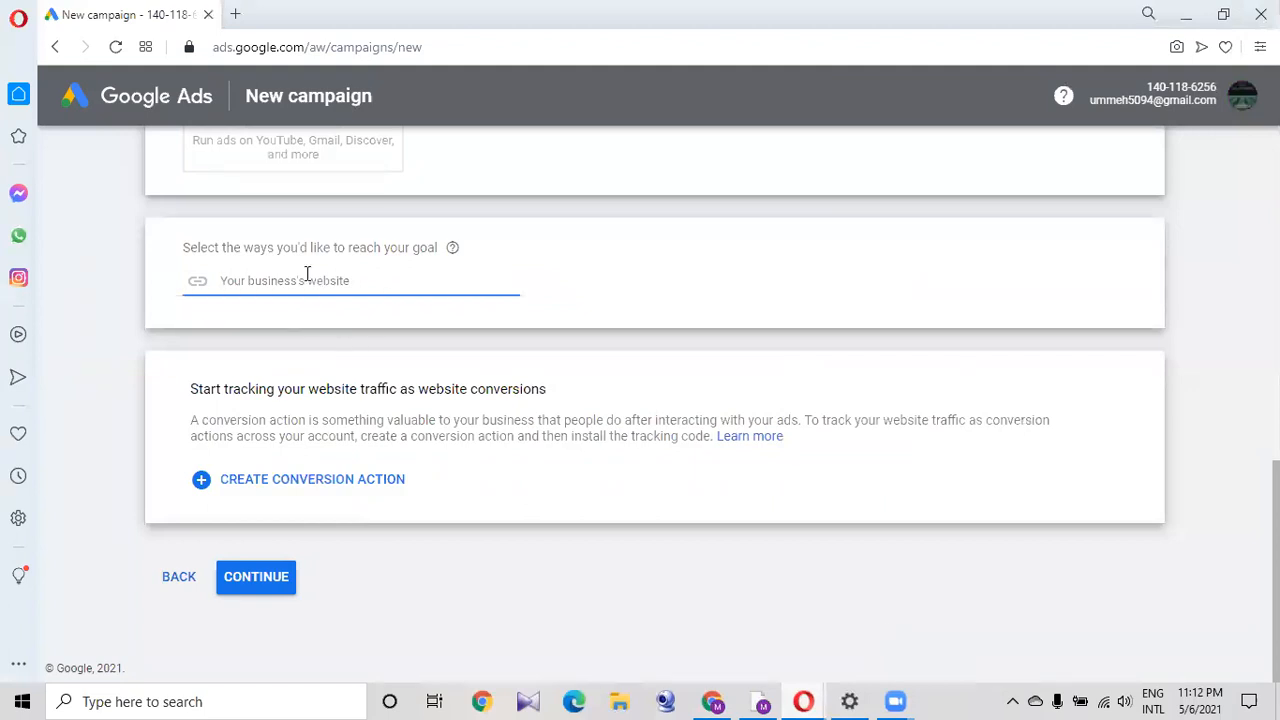
key("ctrl+v")
type("/")
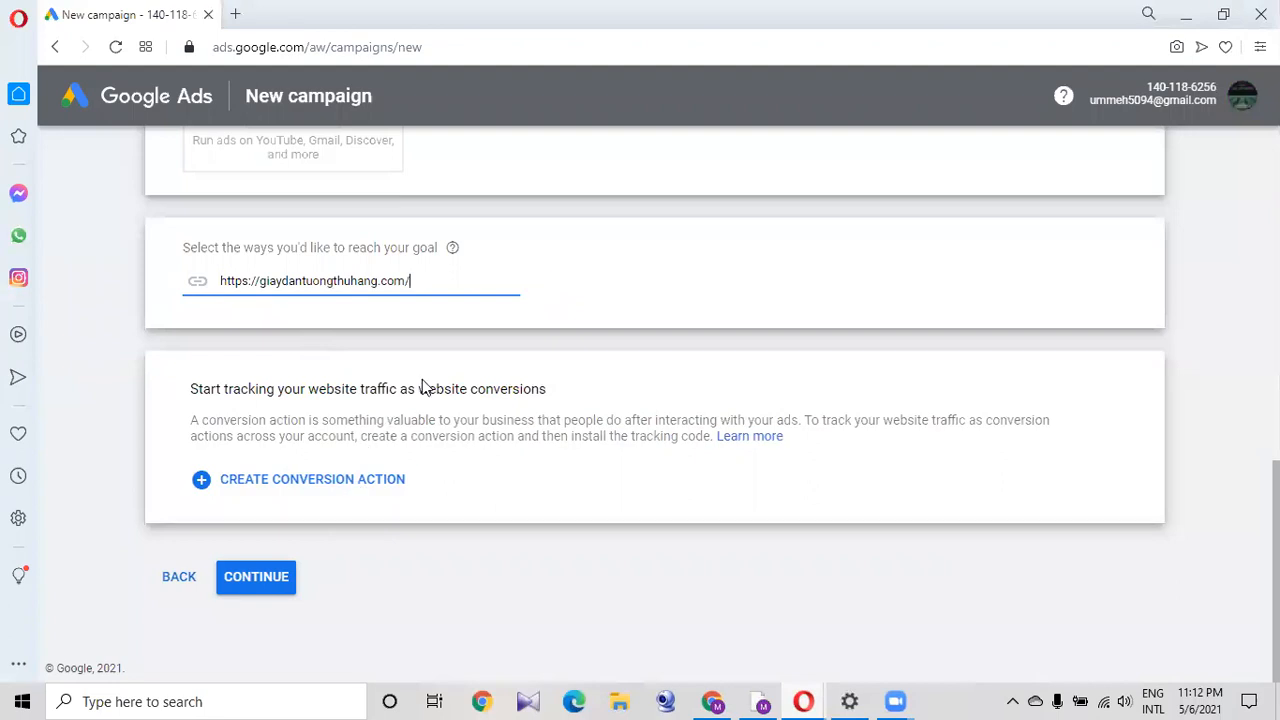
left_click(268, 578)
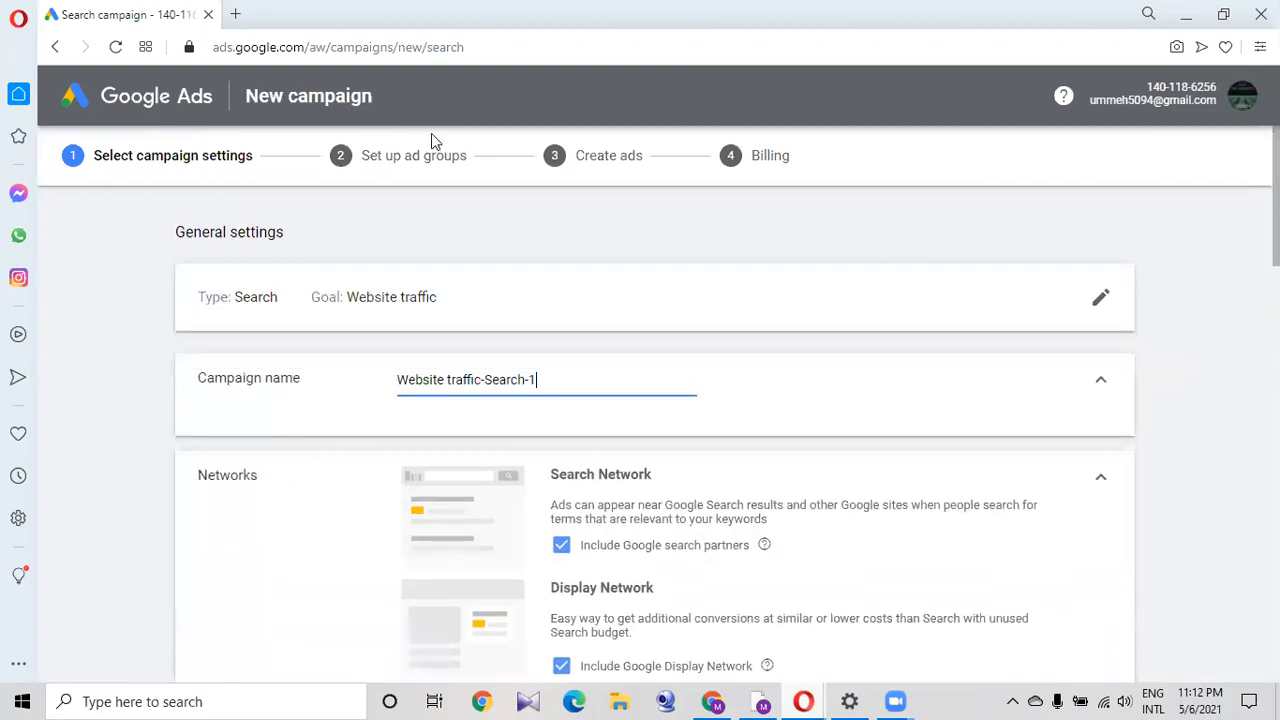
left_click(237, 15)
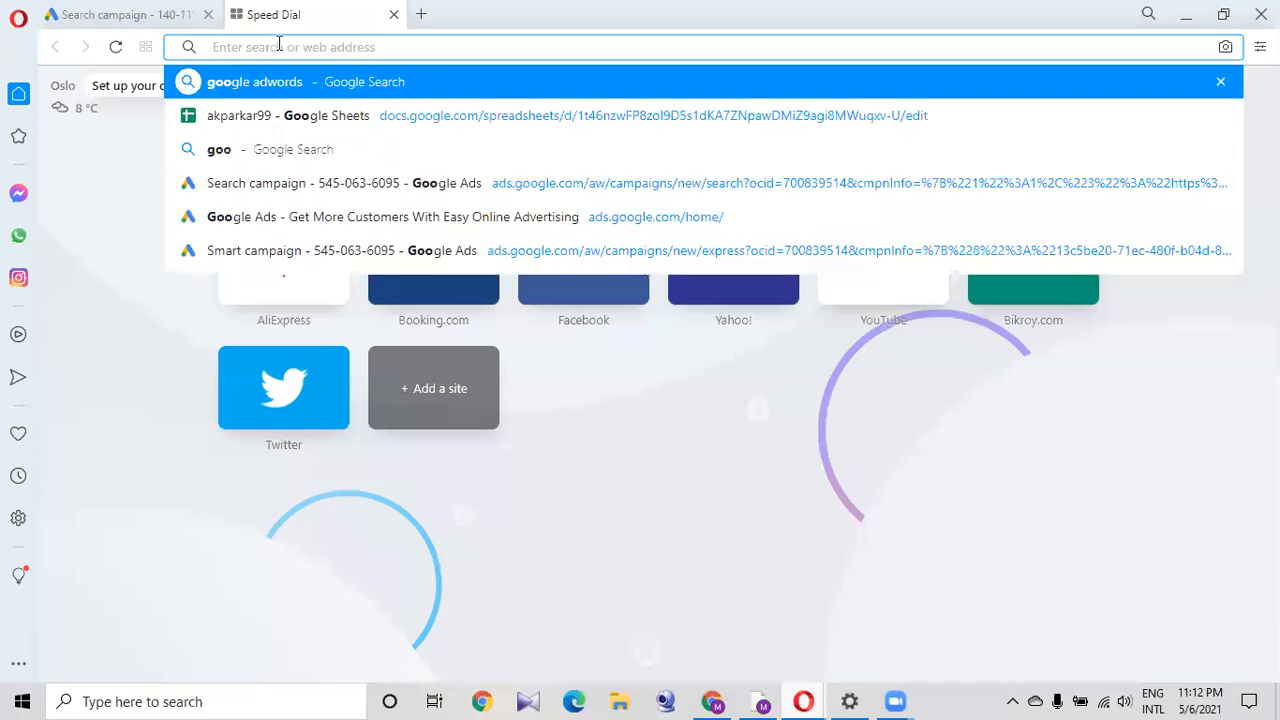
type("https://giaydantuongthuhang.com/")
key("Return")
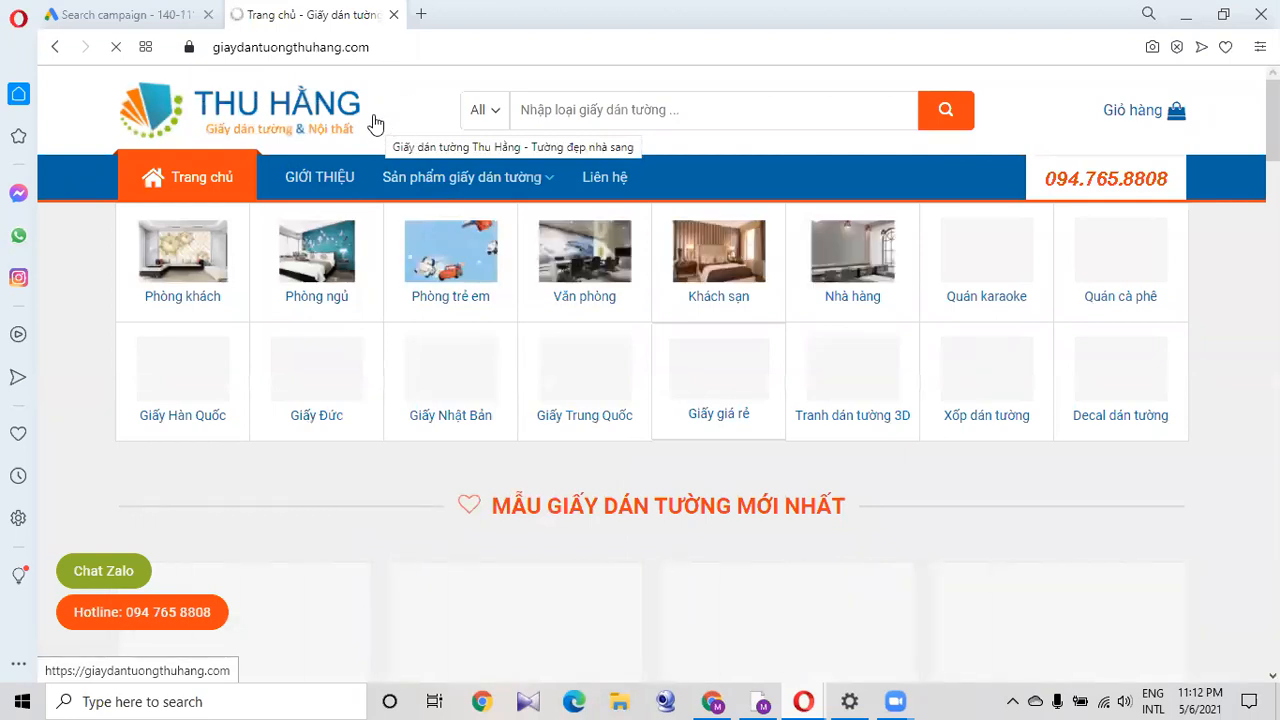
mouse_move(525, 192)
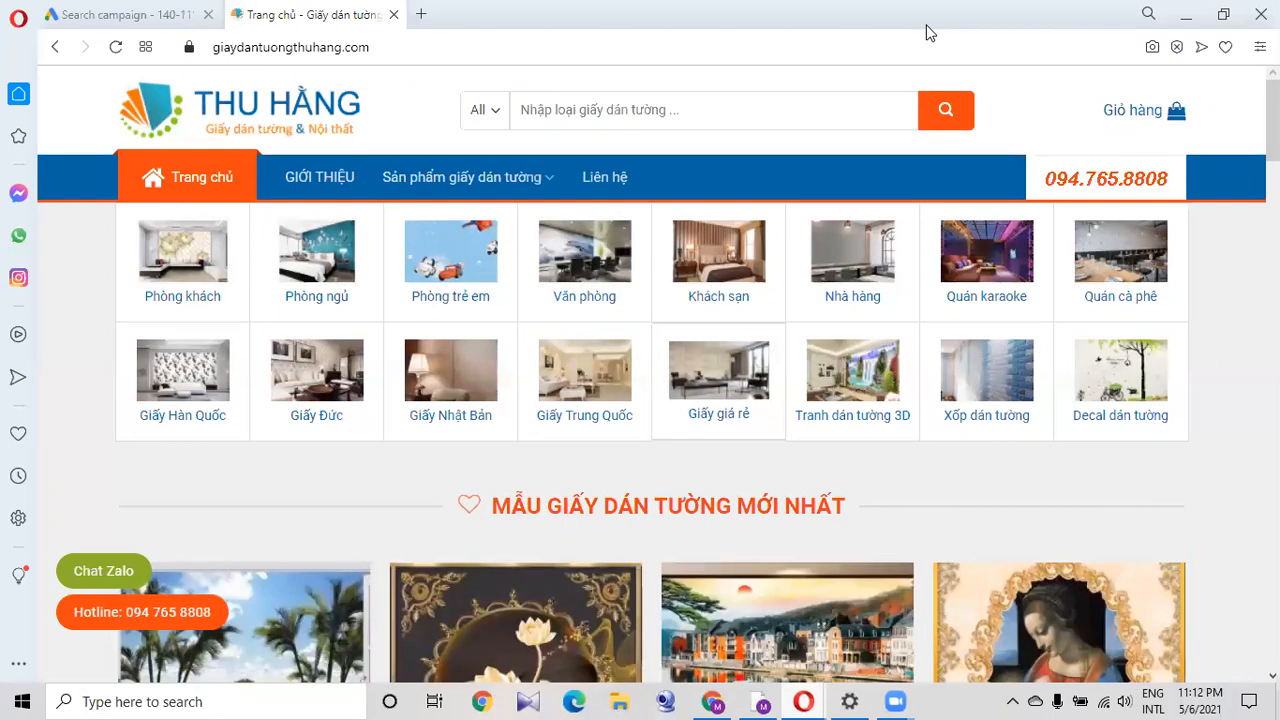
Search for google in another new tab, open the Google homepage and dismiss the password safety notice.
left_click(421, 14)
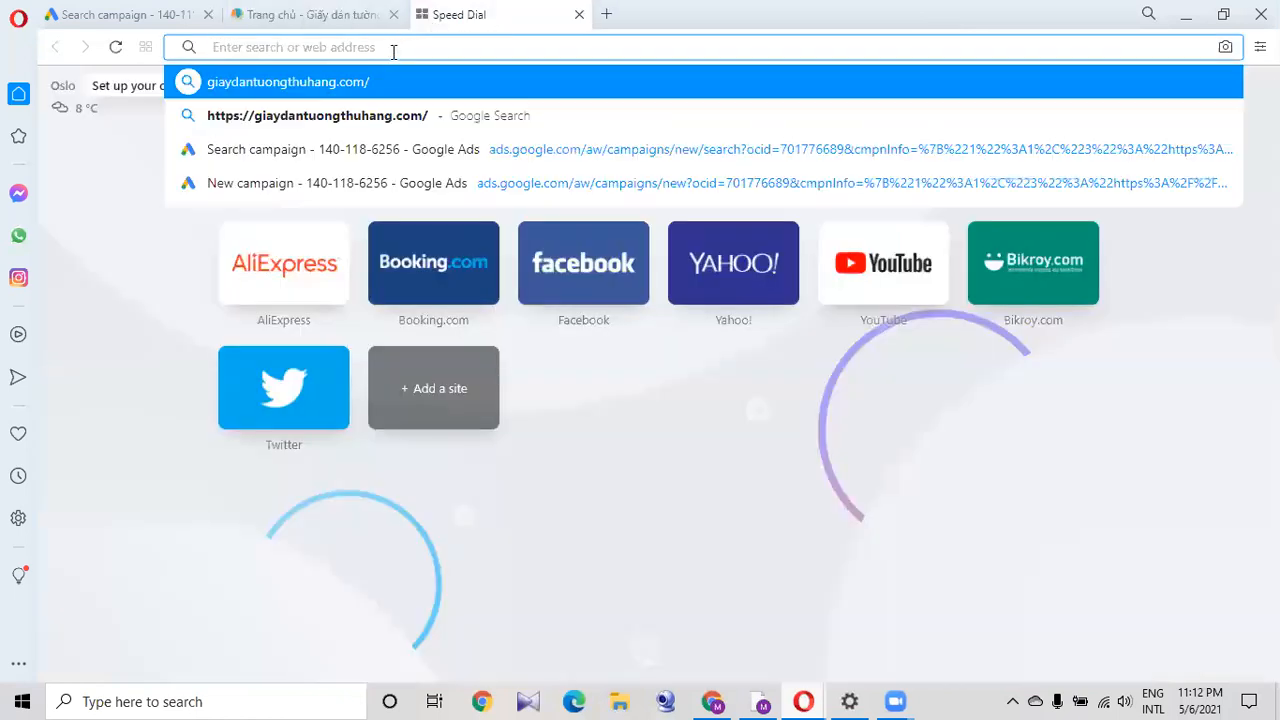
type("google")
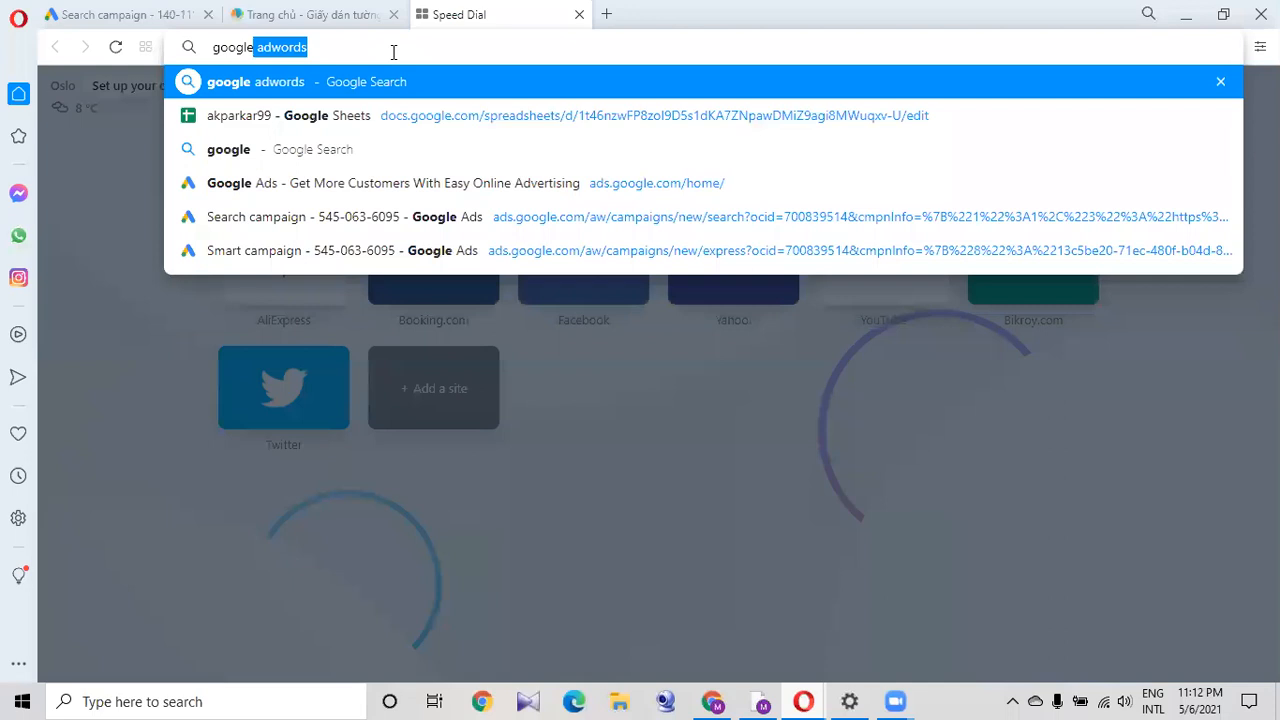
key("Delete")
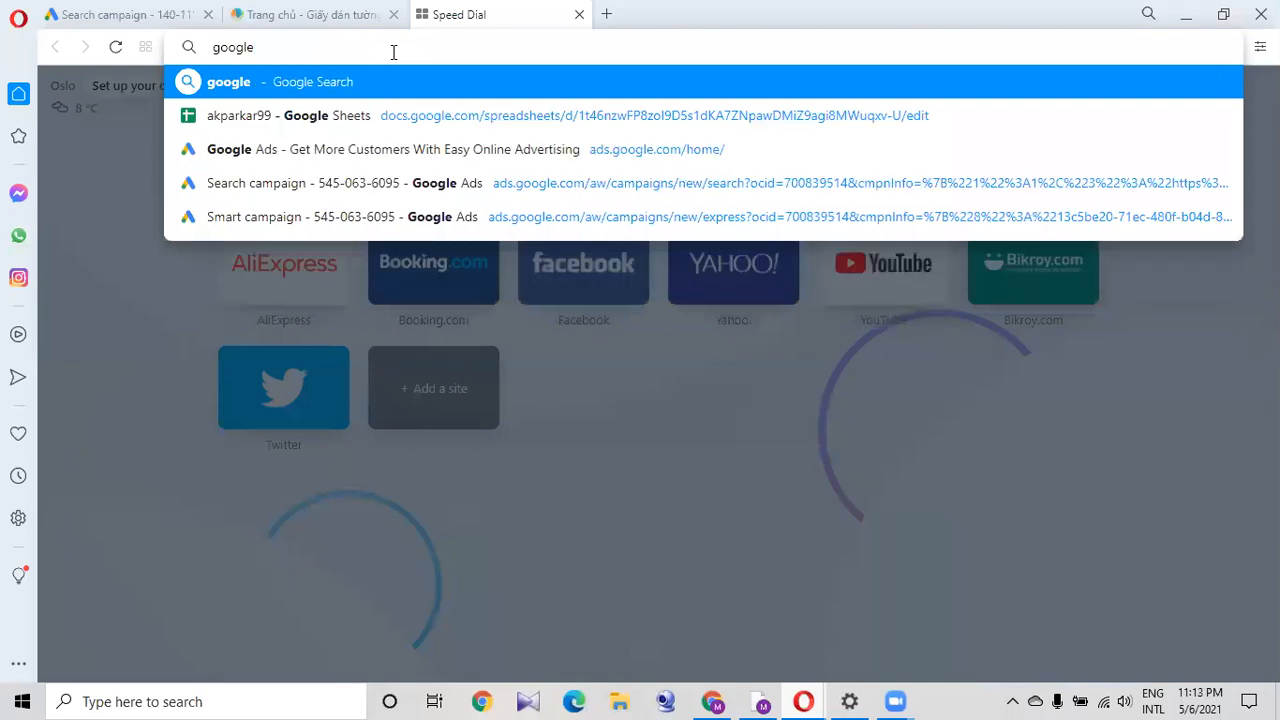
key("Return")
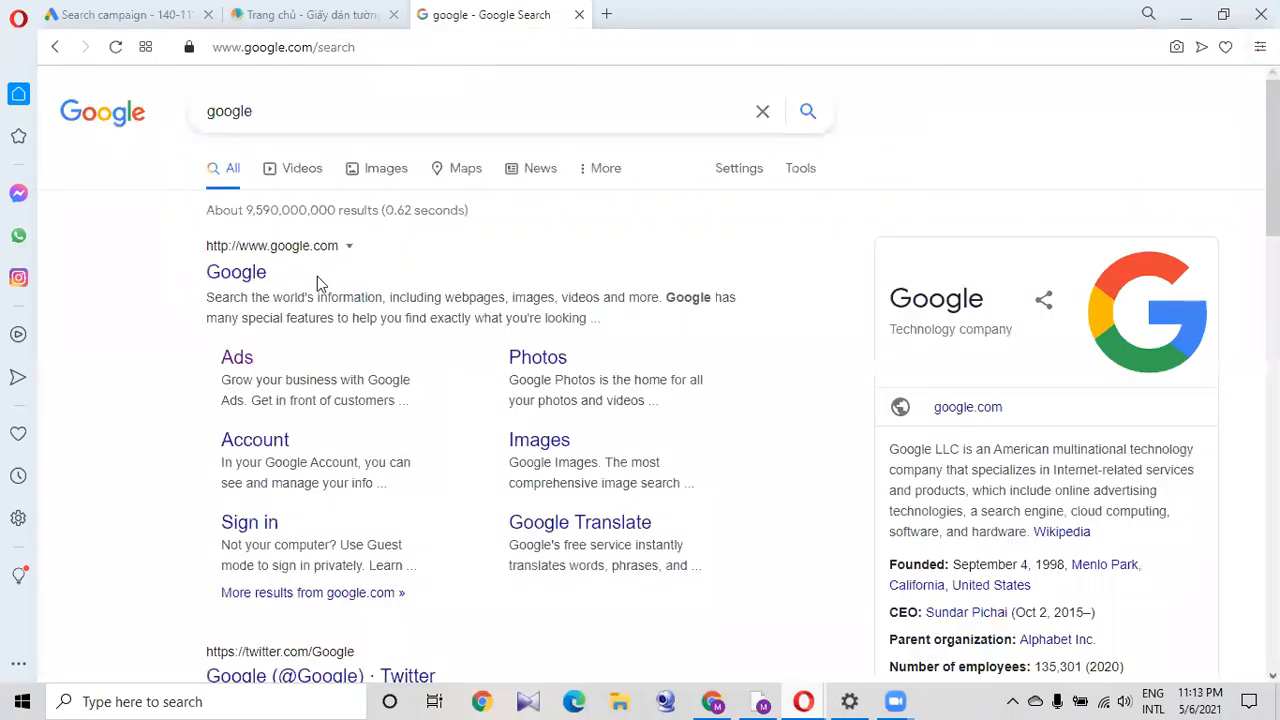
left_click(215, 277)
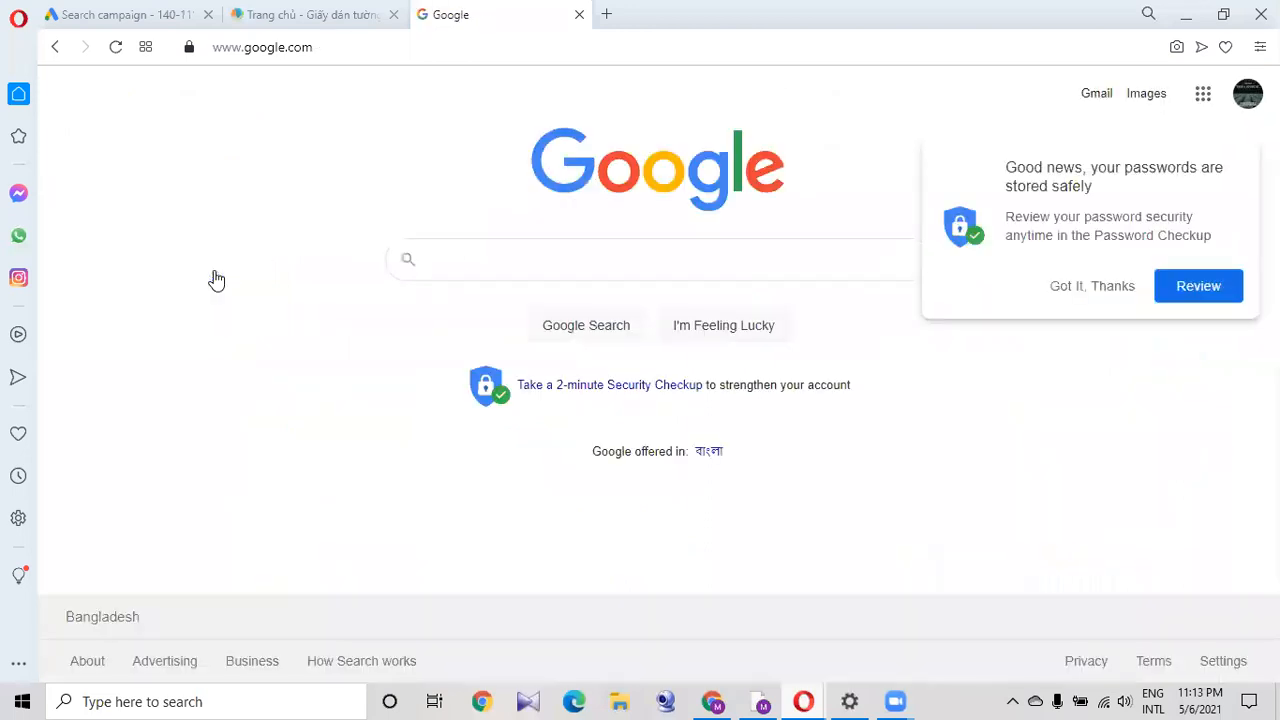
left_click(1118, 292)
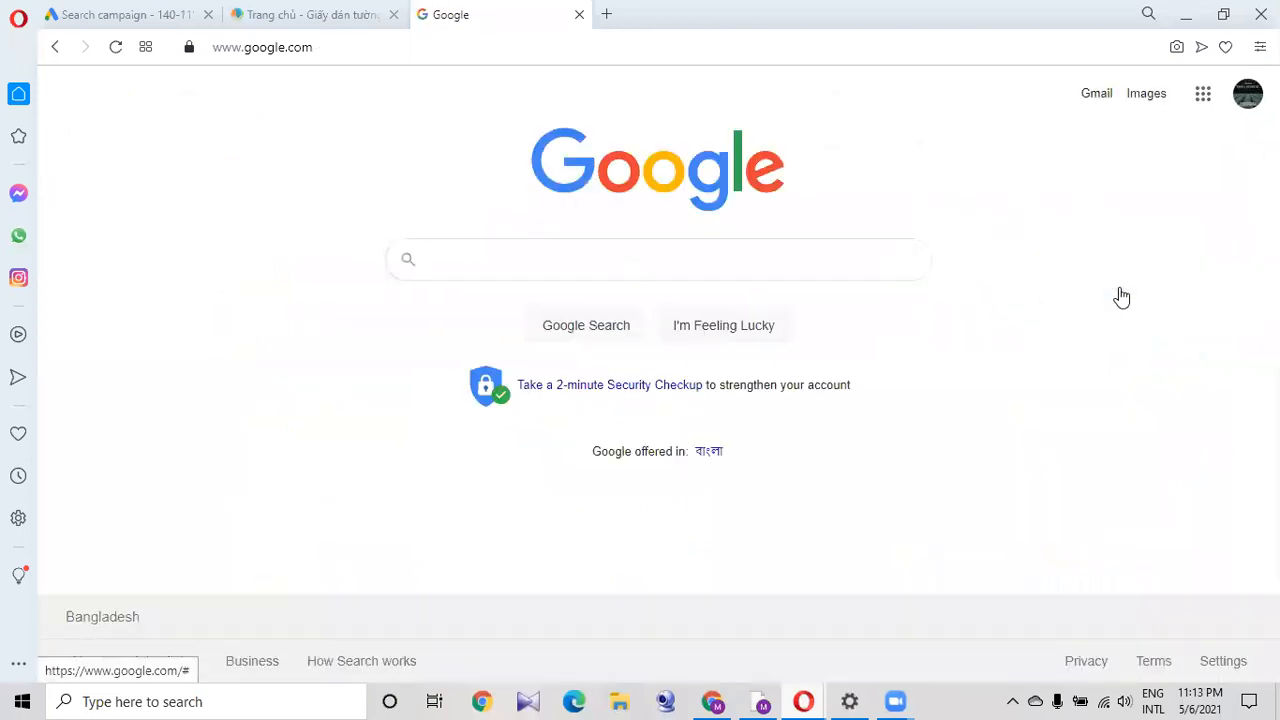
Search Google for google translate and open the Google Translate site from the results.
left_click(476, 262)
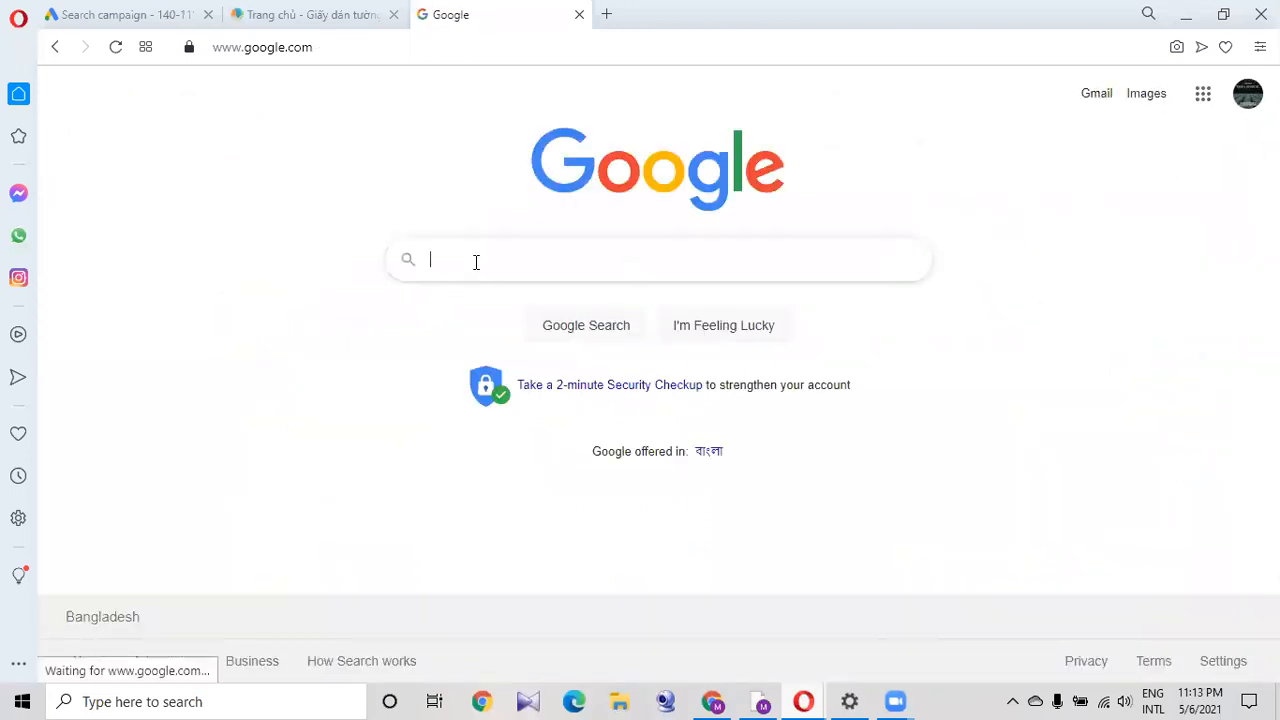
type("google transla")
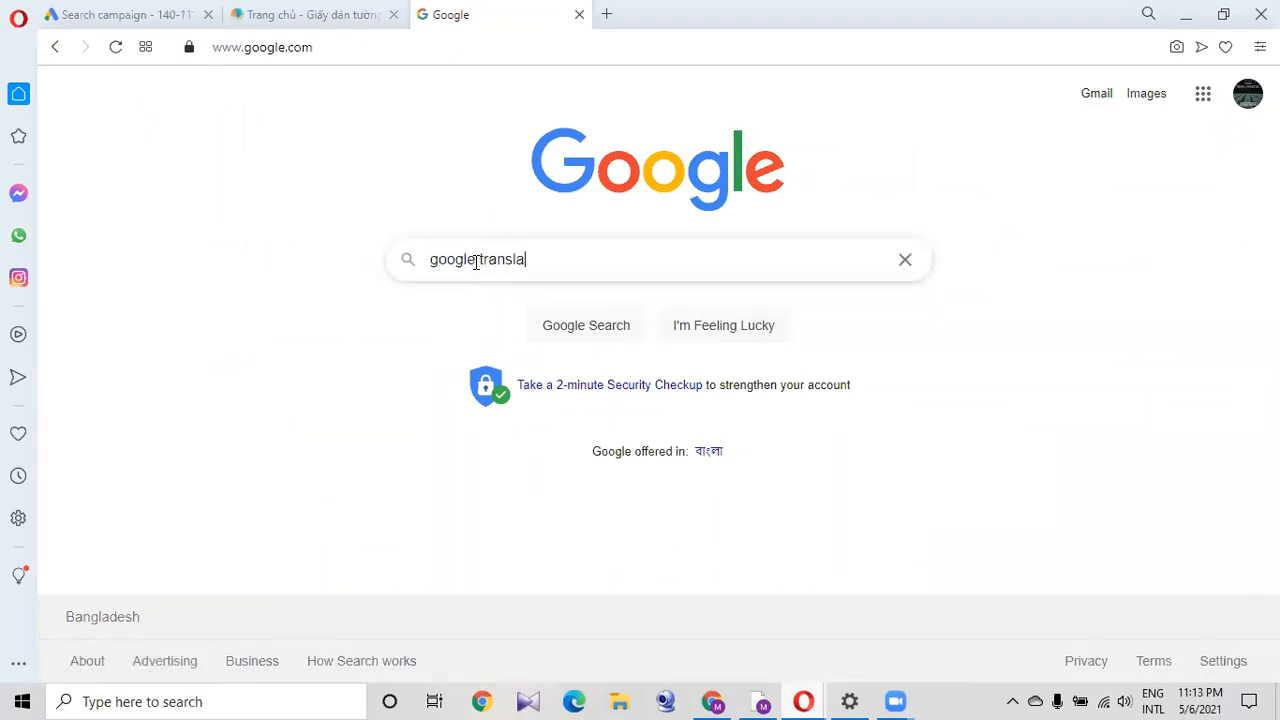
key("Return")
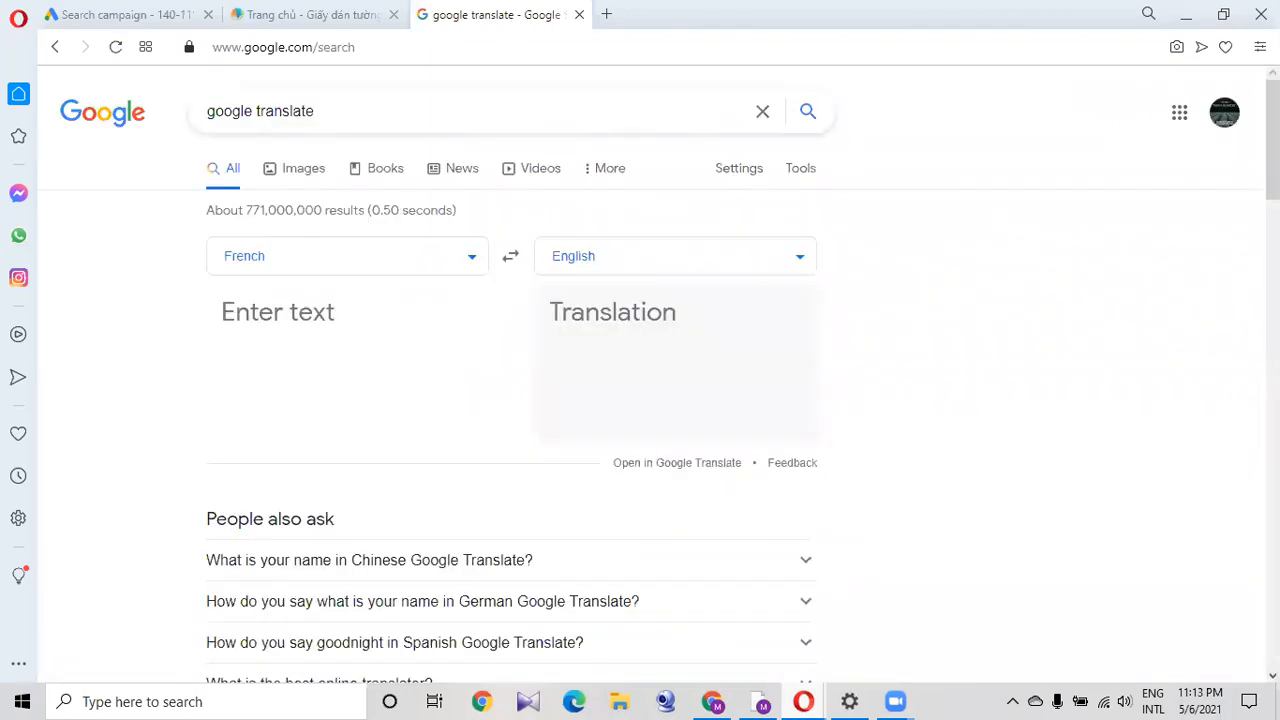
scroll(236, 572, "down", 3)
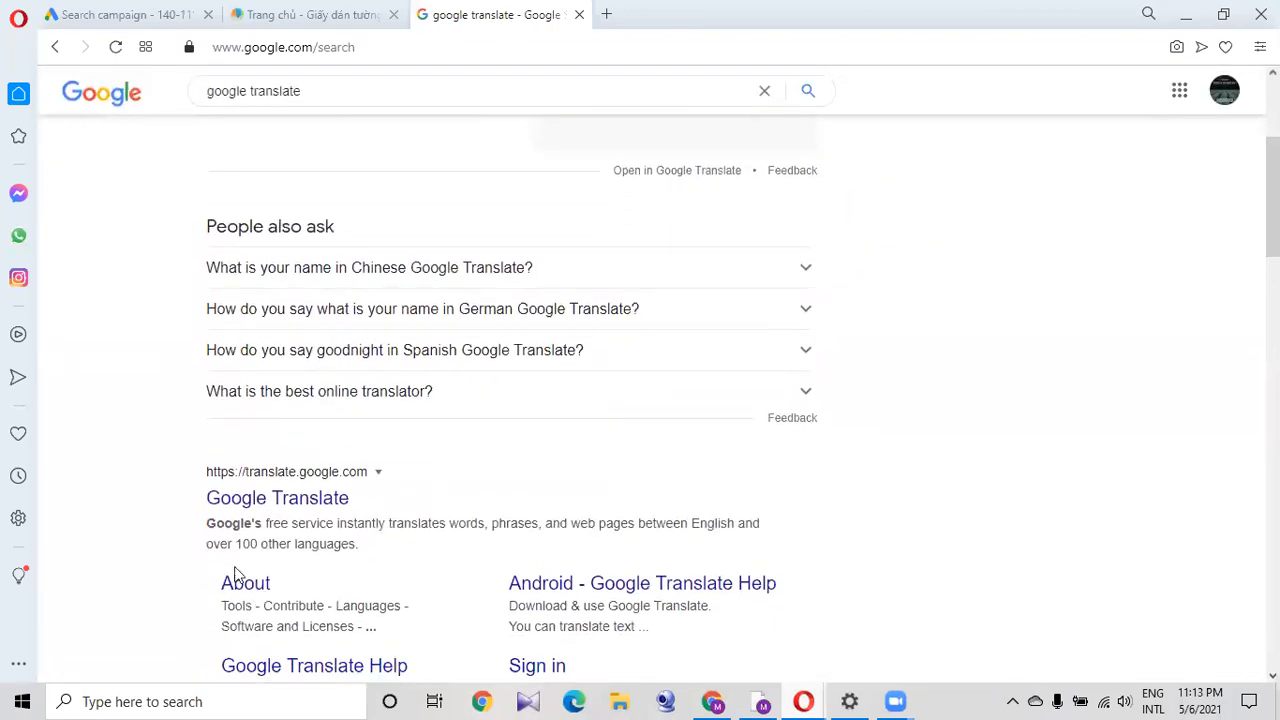
left_click(257, 499)
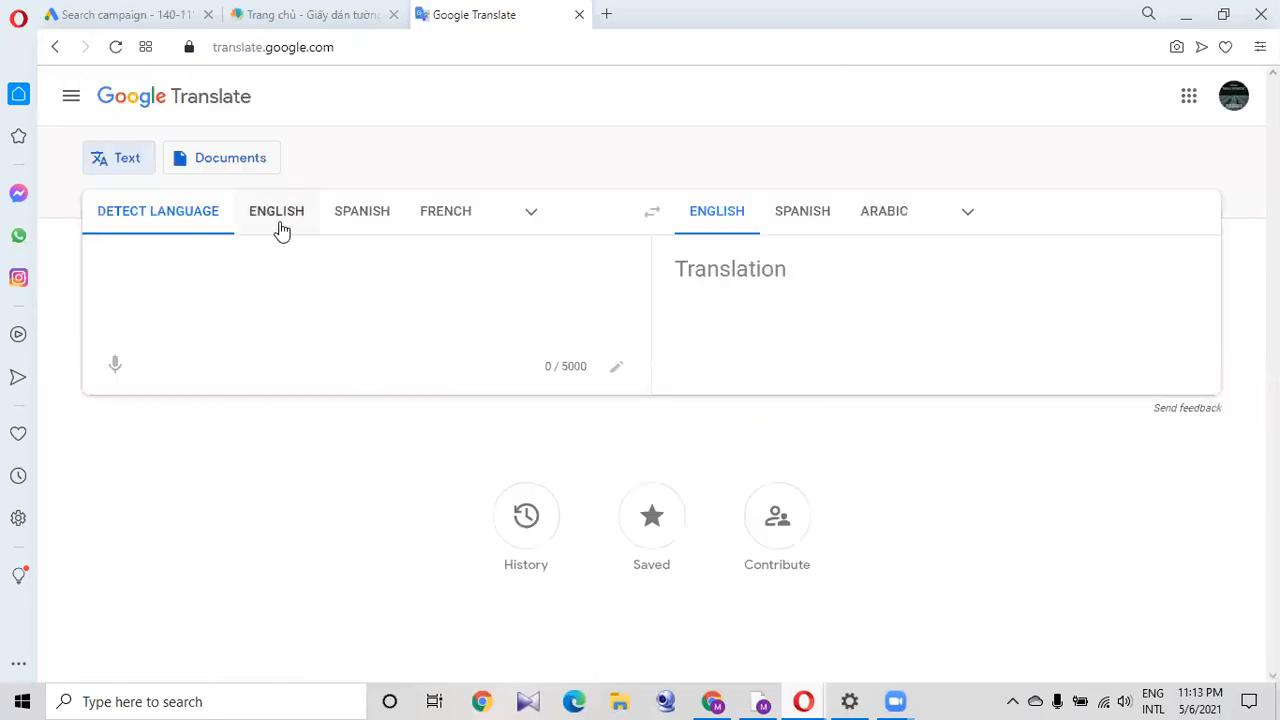
Set the source language in Google Translate to Vietnamese.
left_click(528, 216)
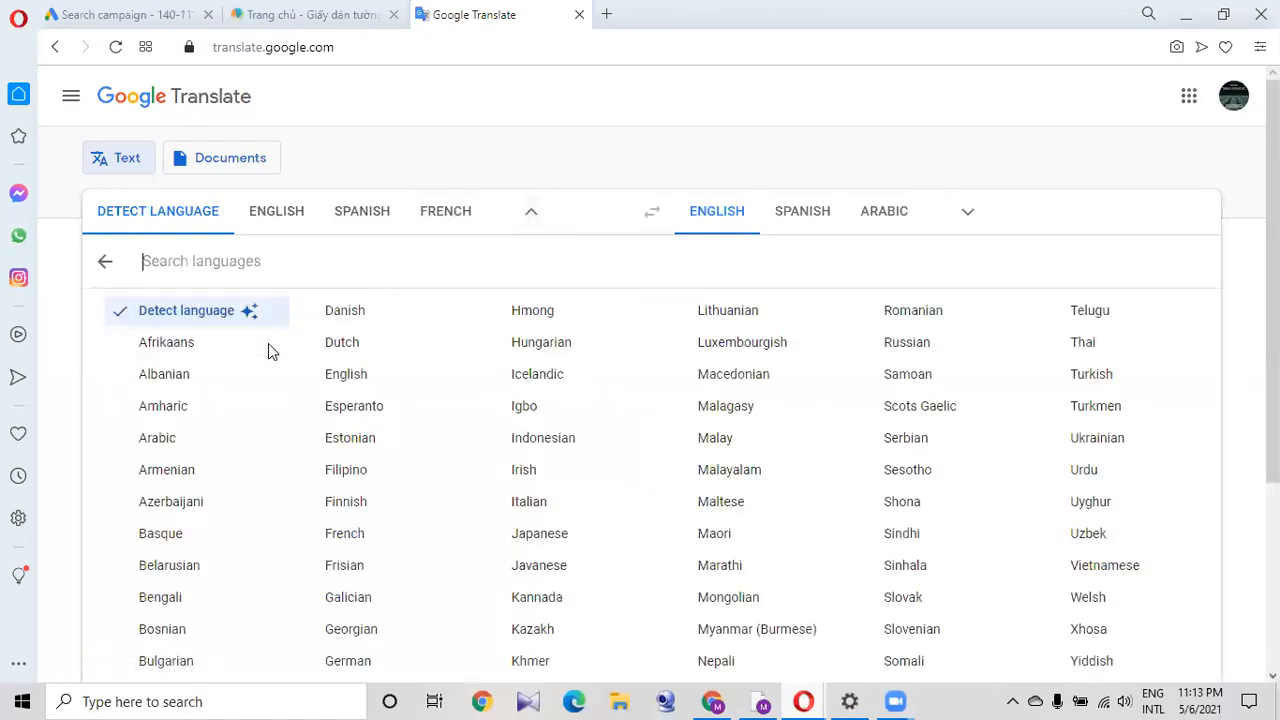
type("v")
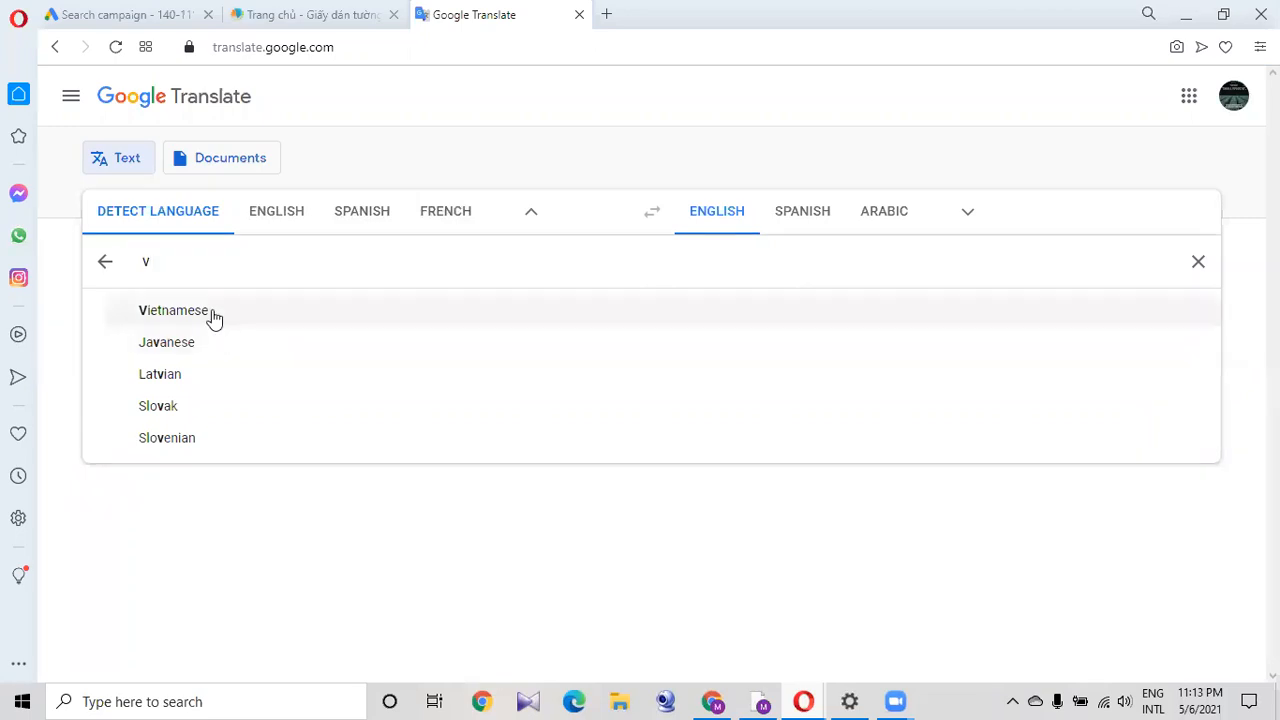
left_click(175, 310)
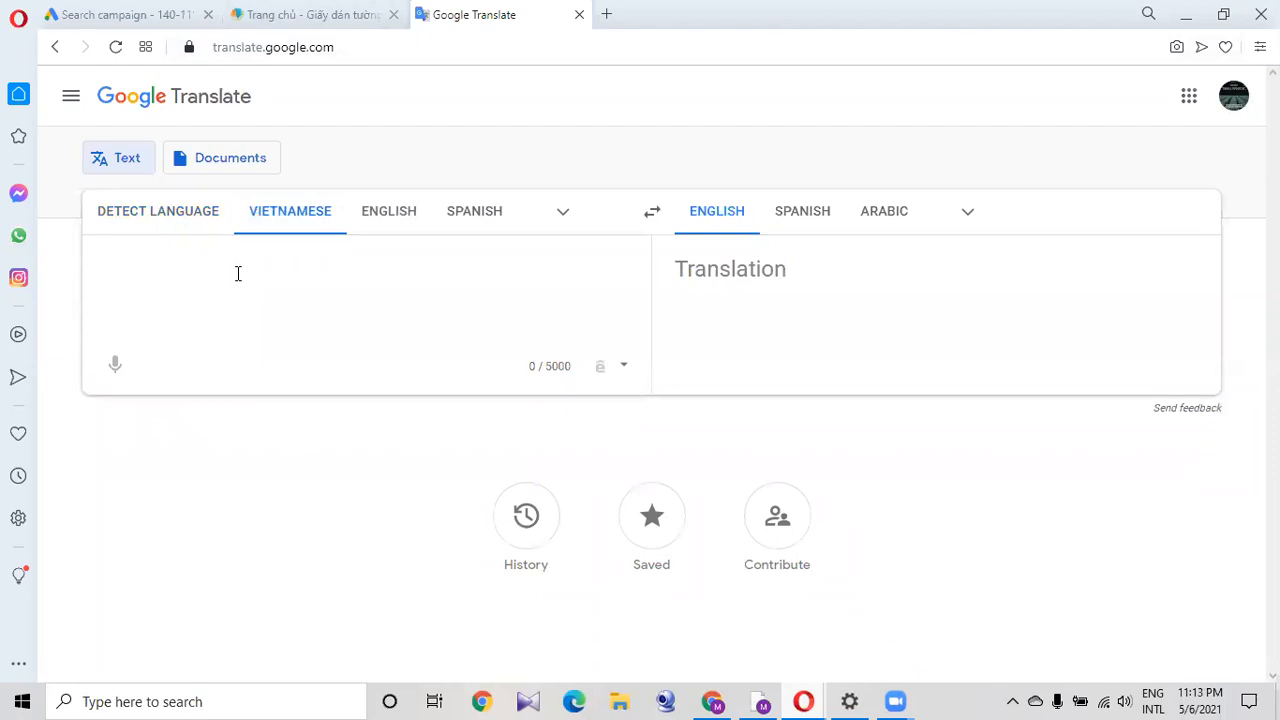
Try translating the client's page title as Trang chu Giry dan tuong, checking it against the website, and accept the suggested spelling Trang chủ.
type("Tra")
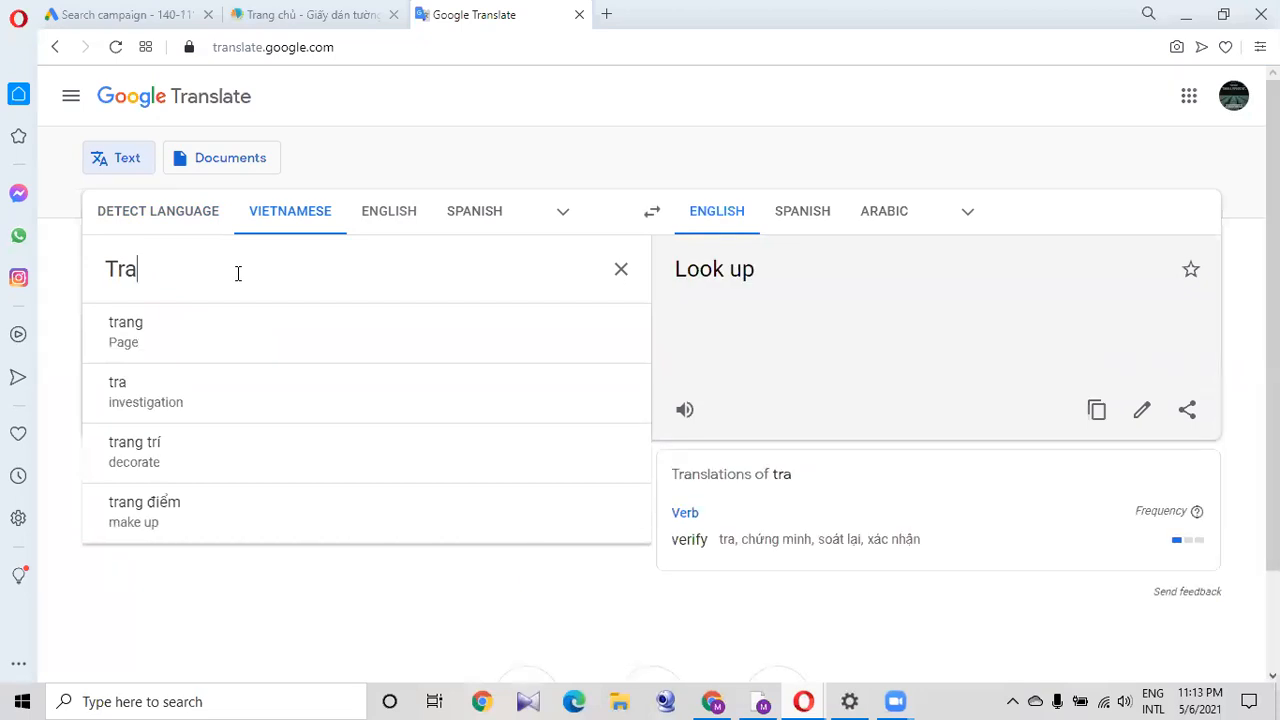
type("ng")
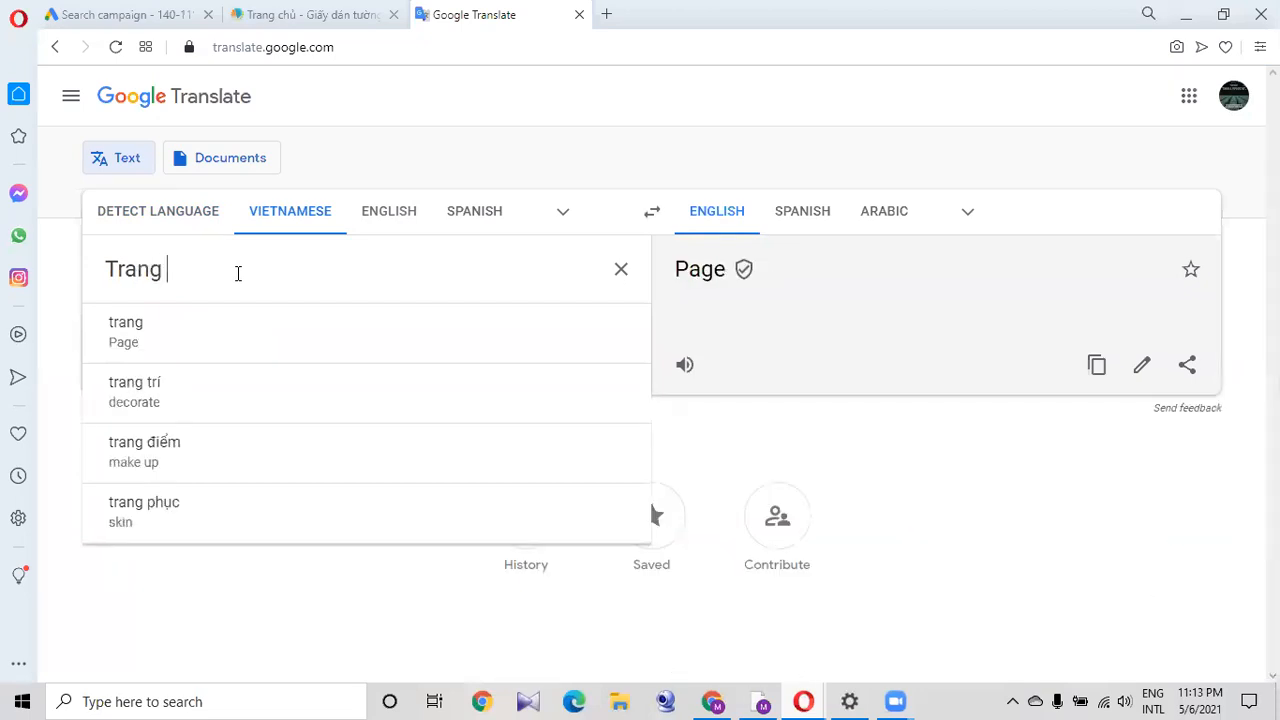
type(" chu")
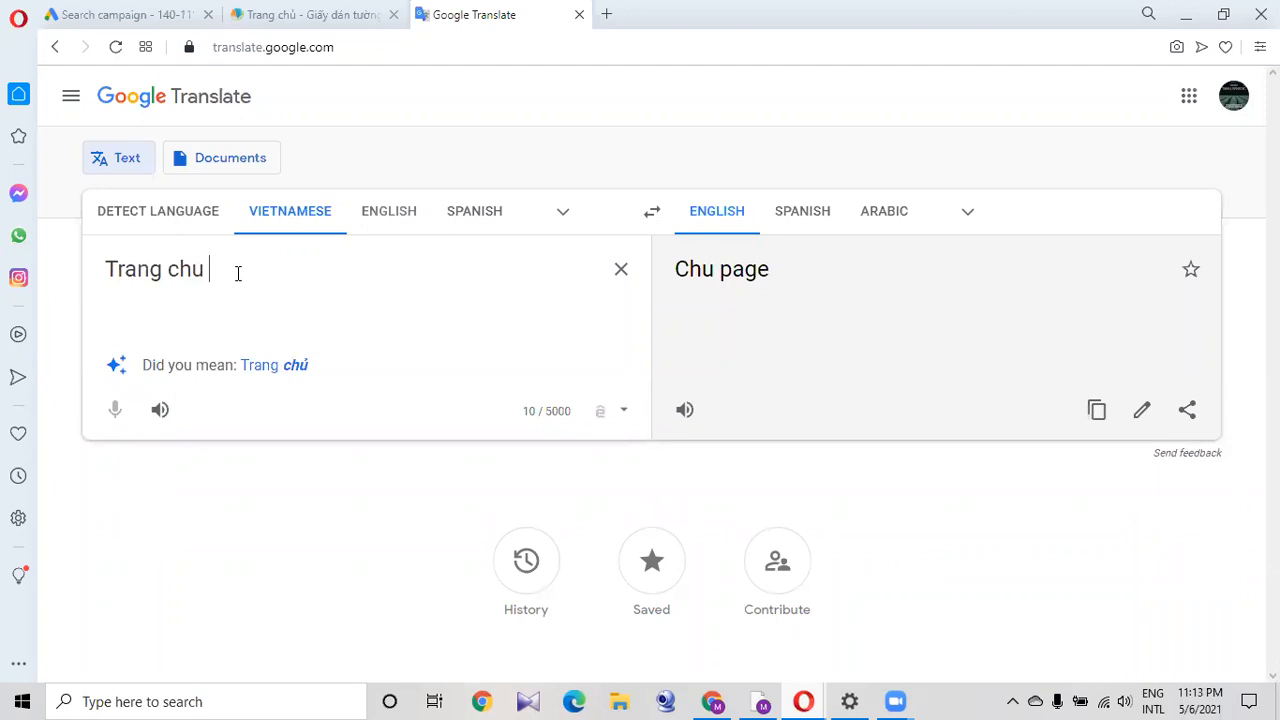
type(" g")
key("BackSpace")
type("Giry")
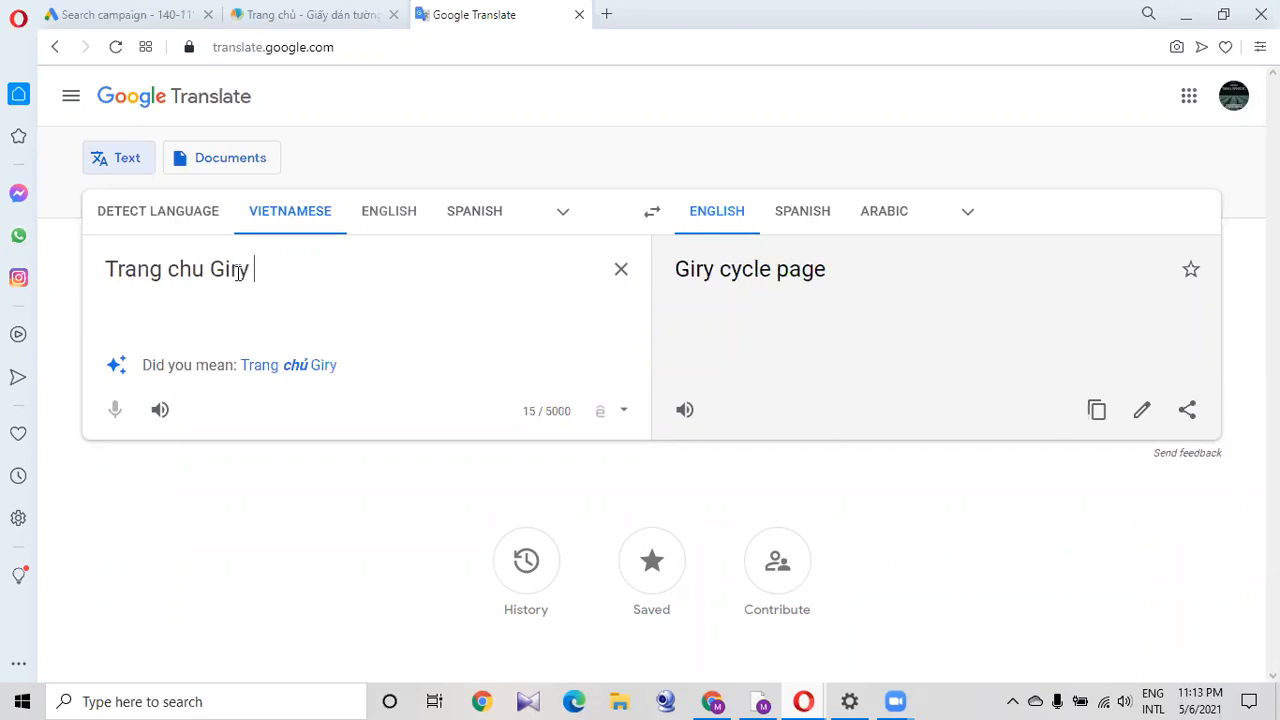
type(" dan")
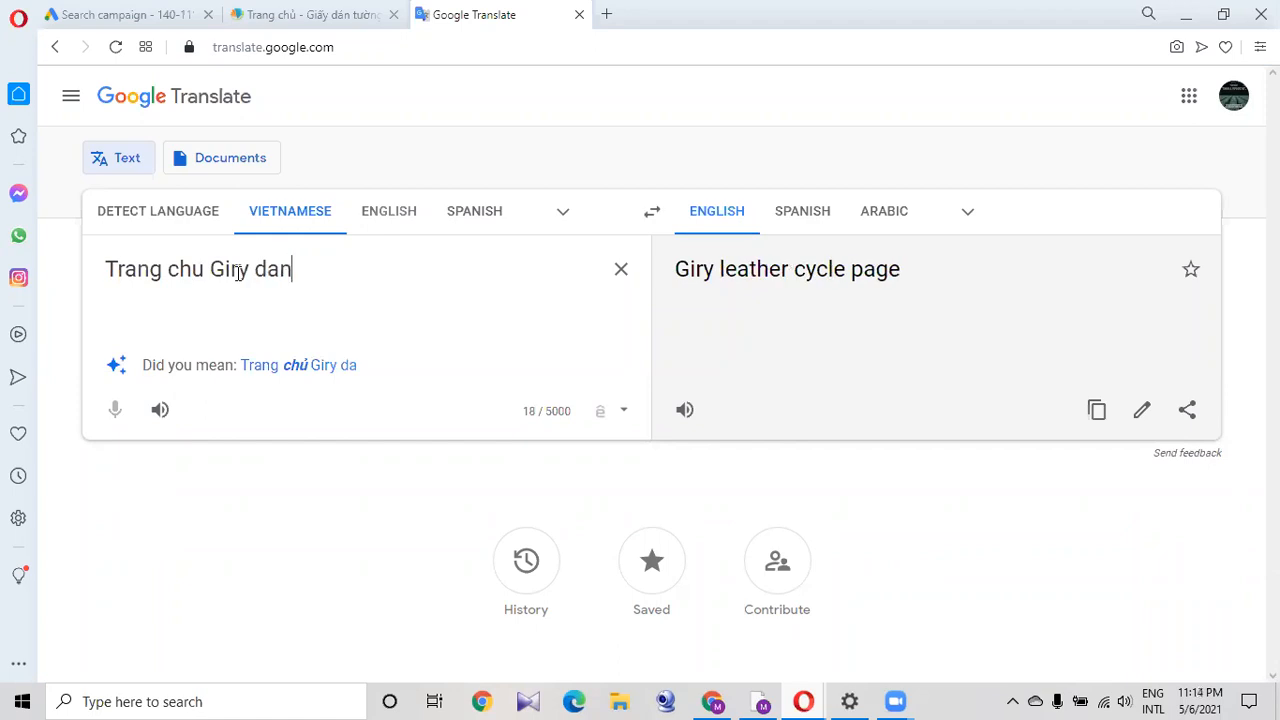
left_click(304, 18)
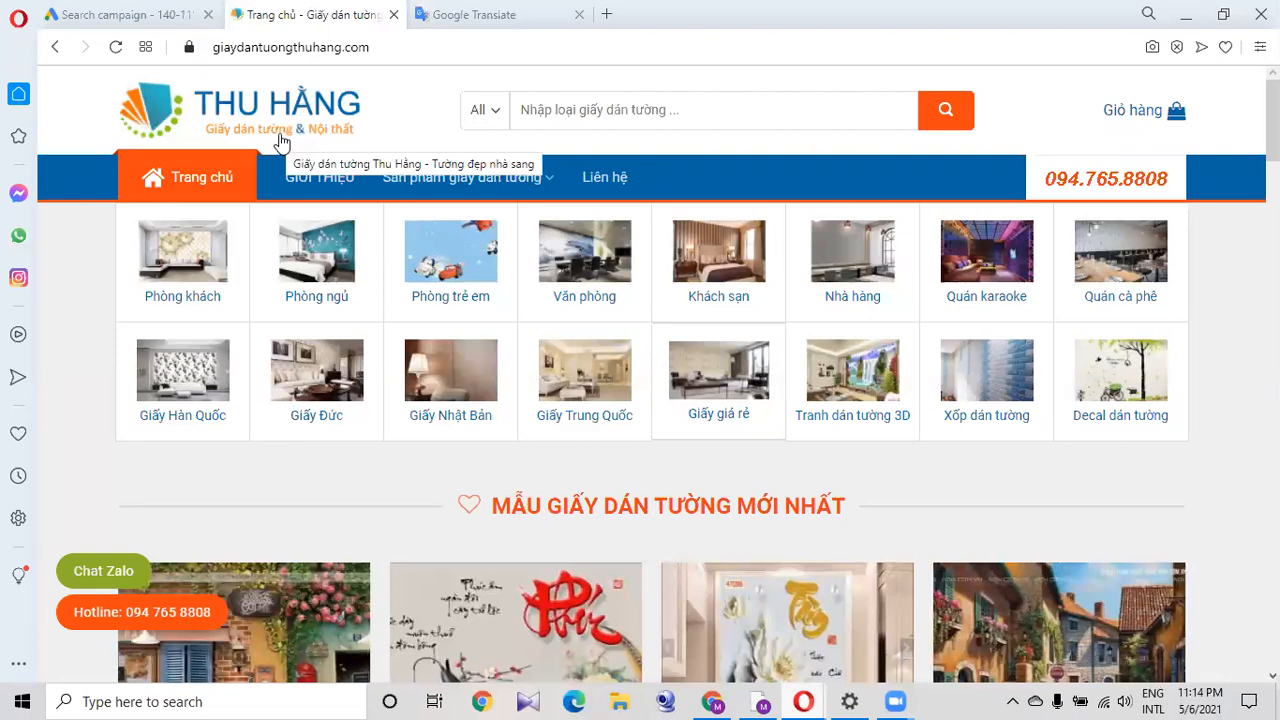
left_click(459, 15)
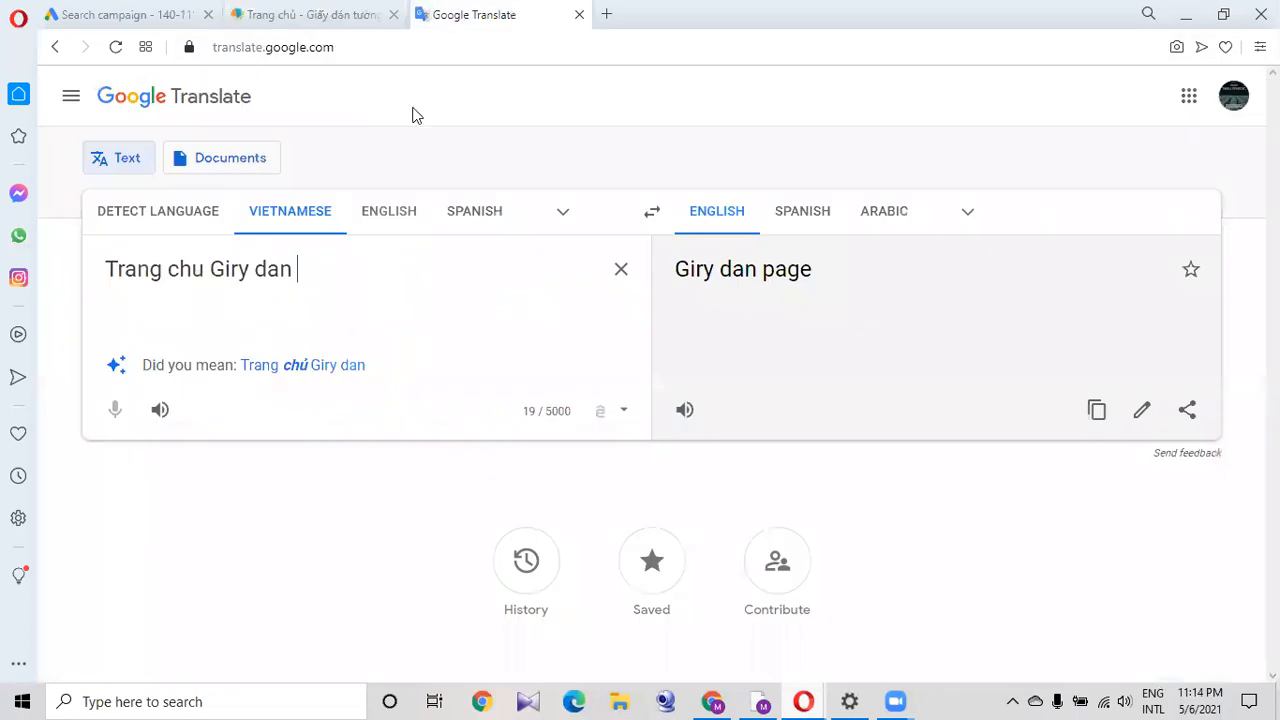
type("tuong")
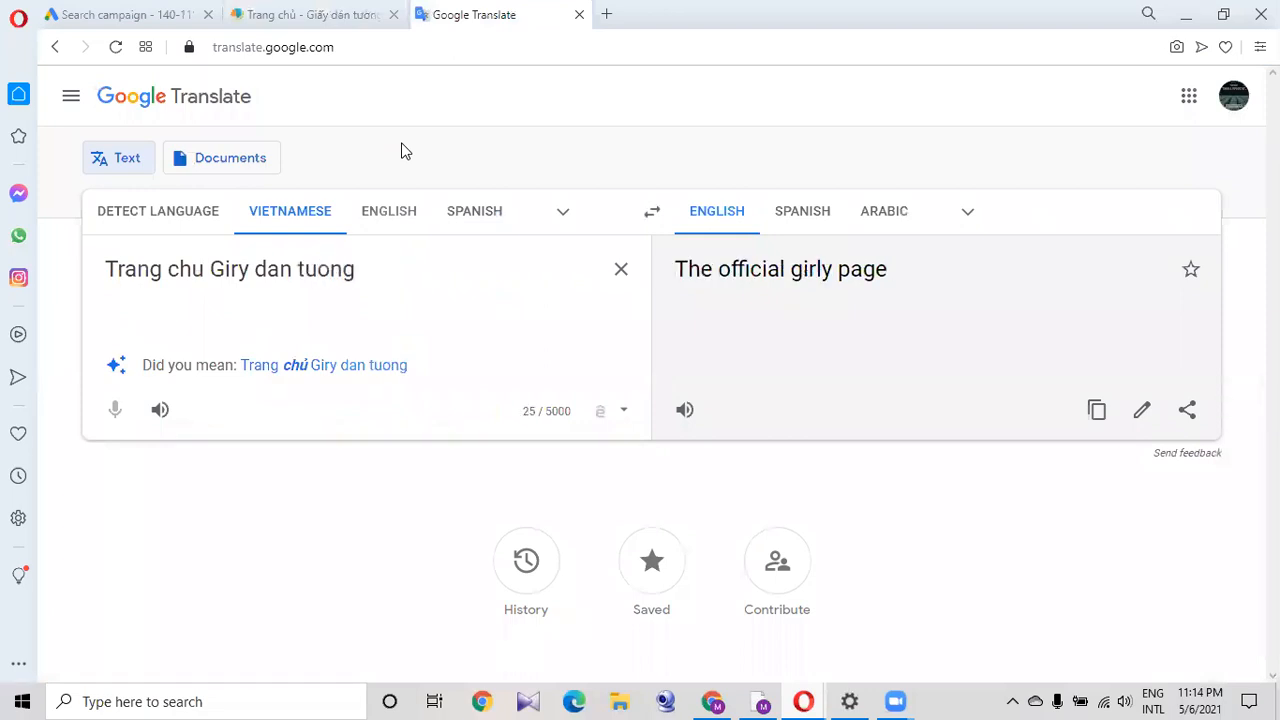
left_click(272, 15)
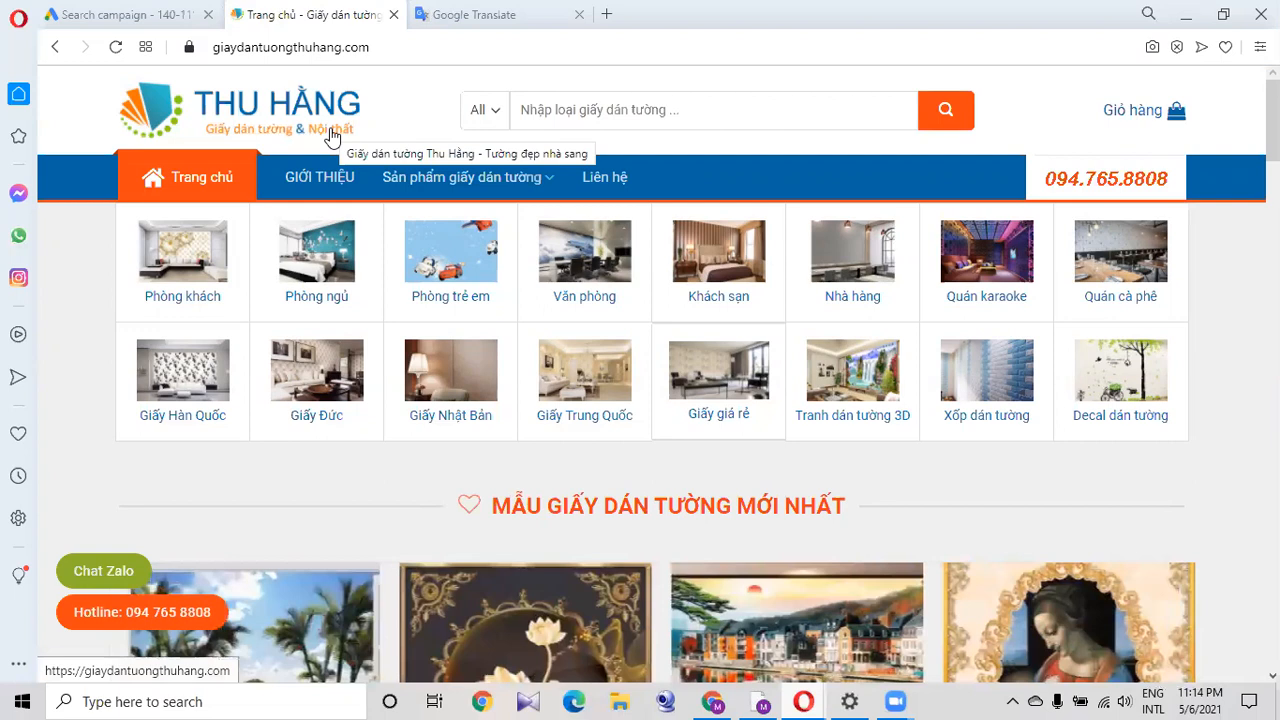
left_click(530, 10)
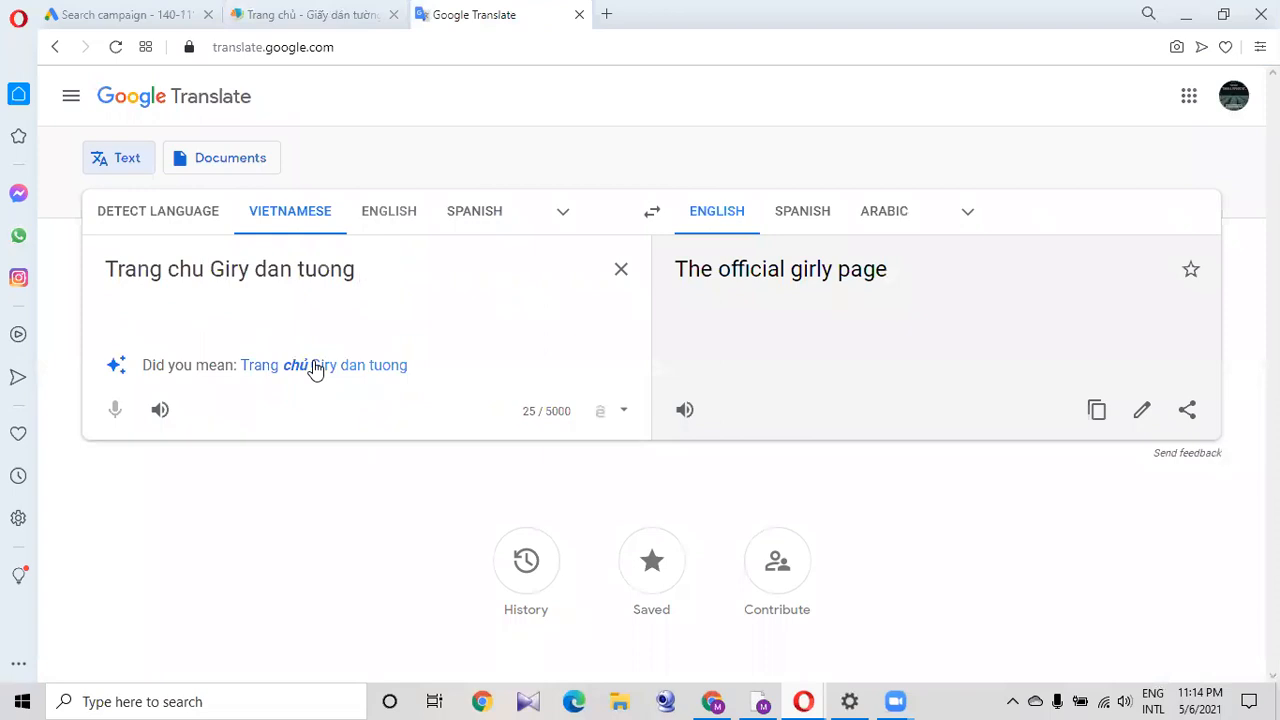
left_click(313, 367)
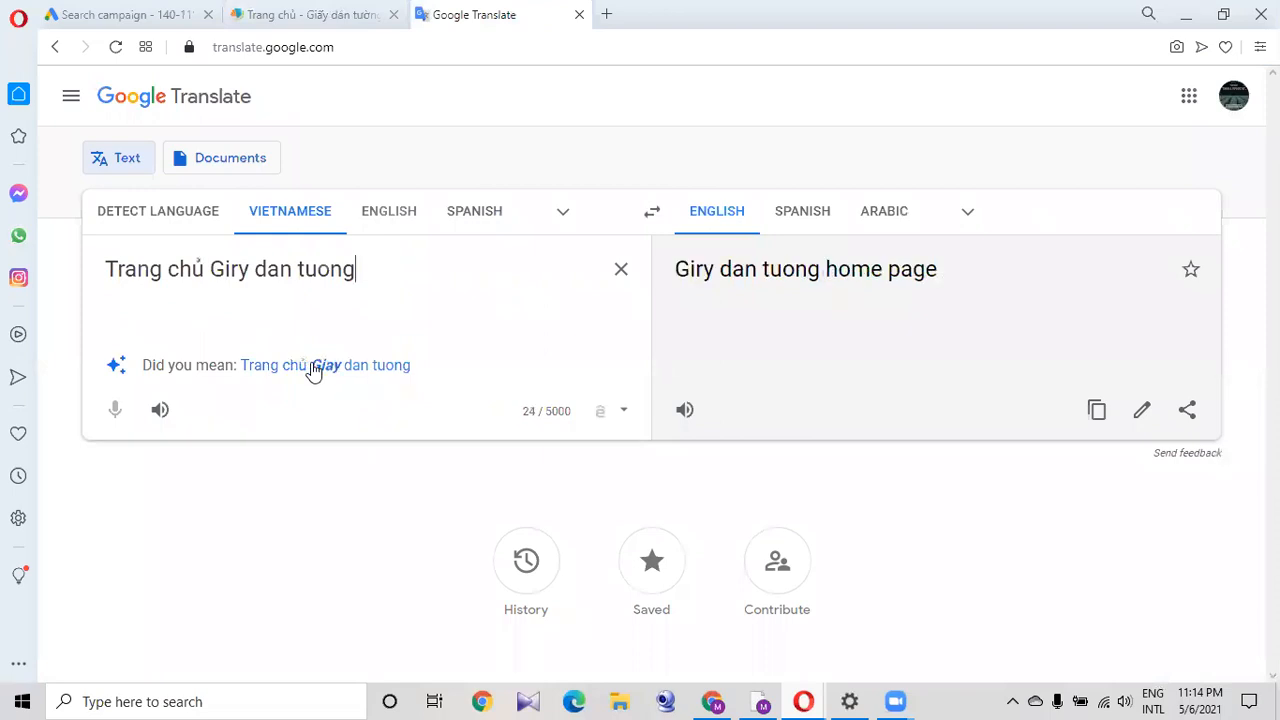
Replace the source text with the website's brand name Thu Hang, accept the suggested spelling Thu Hằng and select it for copying.
left_click(336, 14)
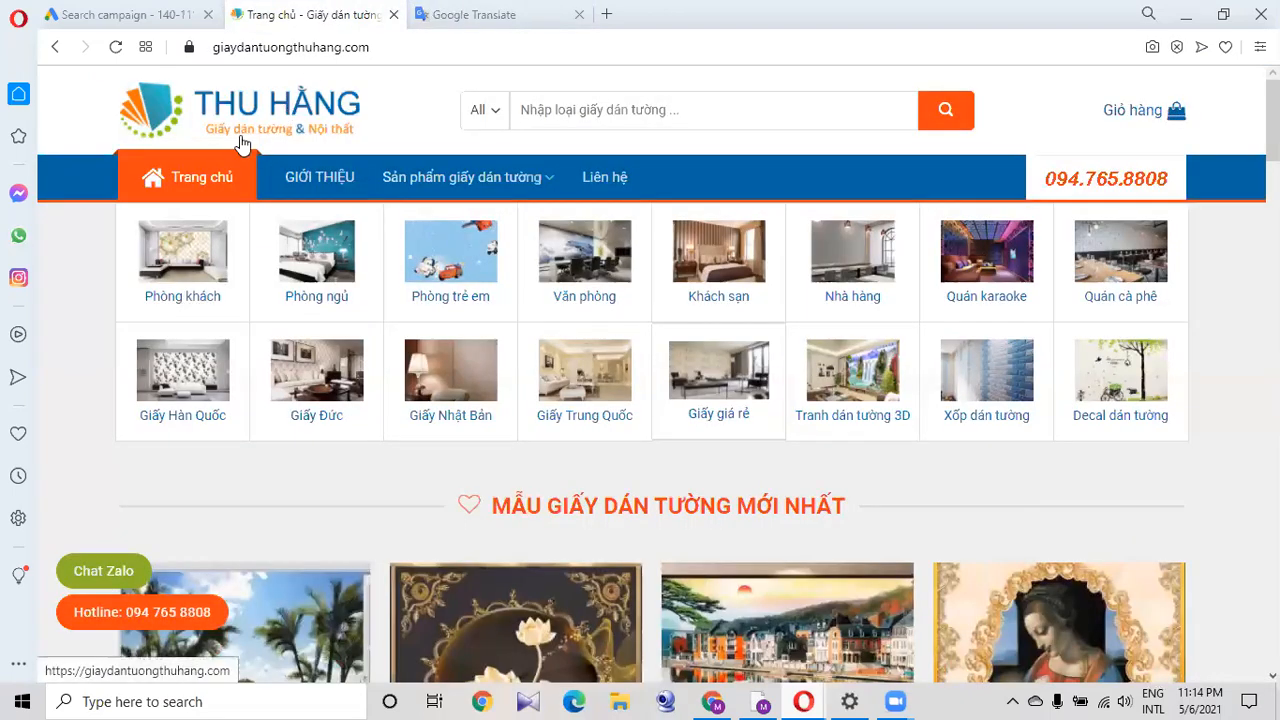
left_click(516, 8)
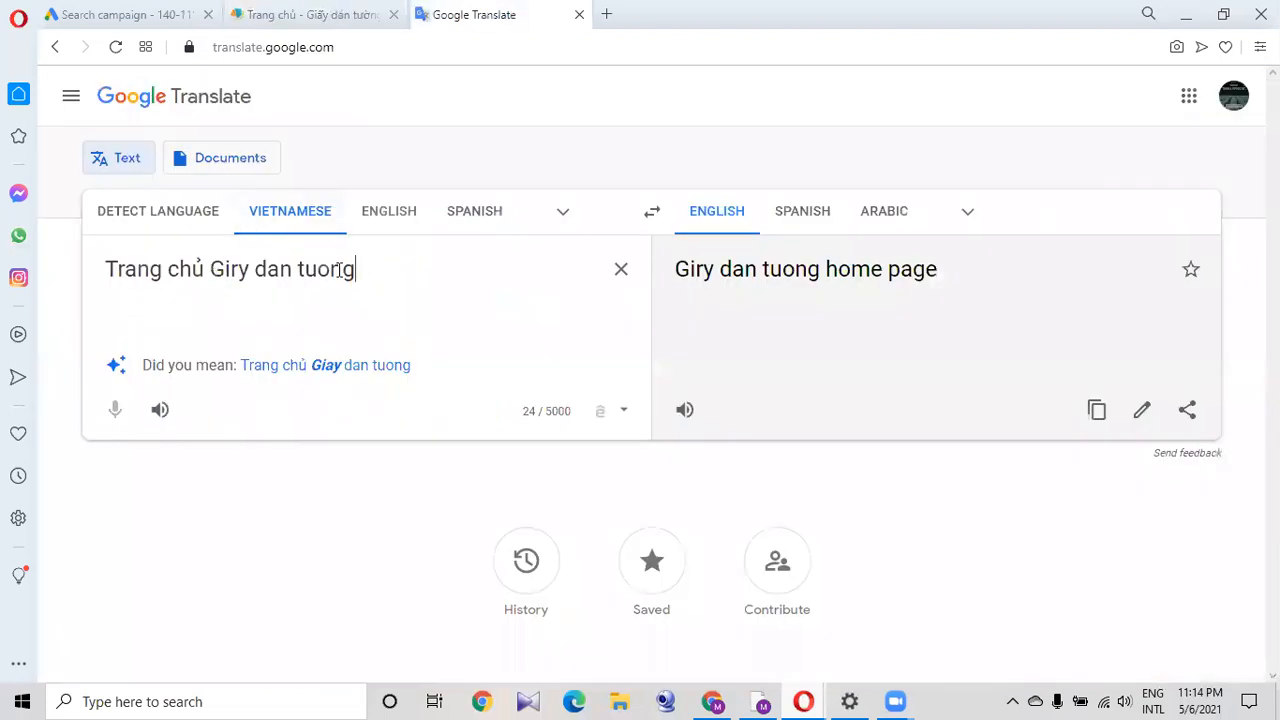
left_click_drag(367, 261, 57, 262)
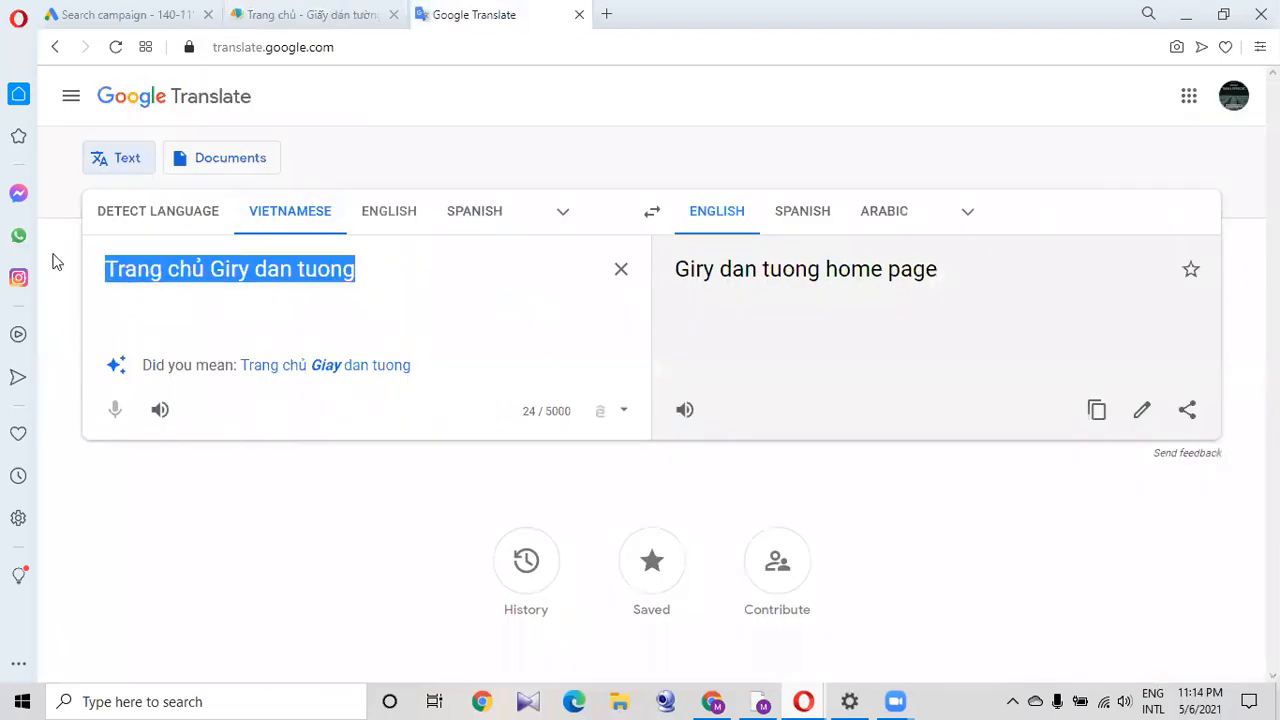
type("Thu")
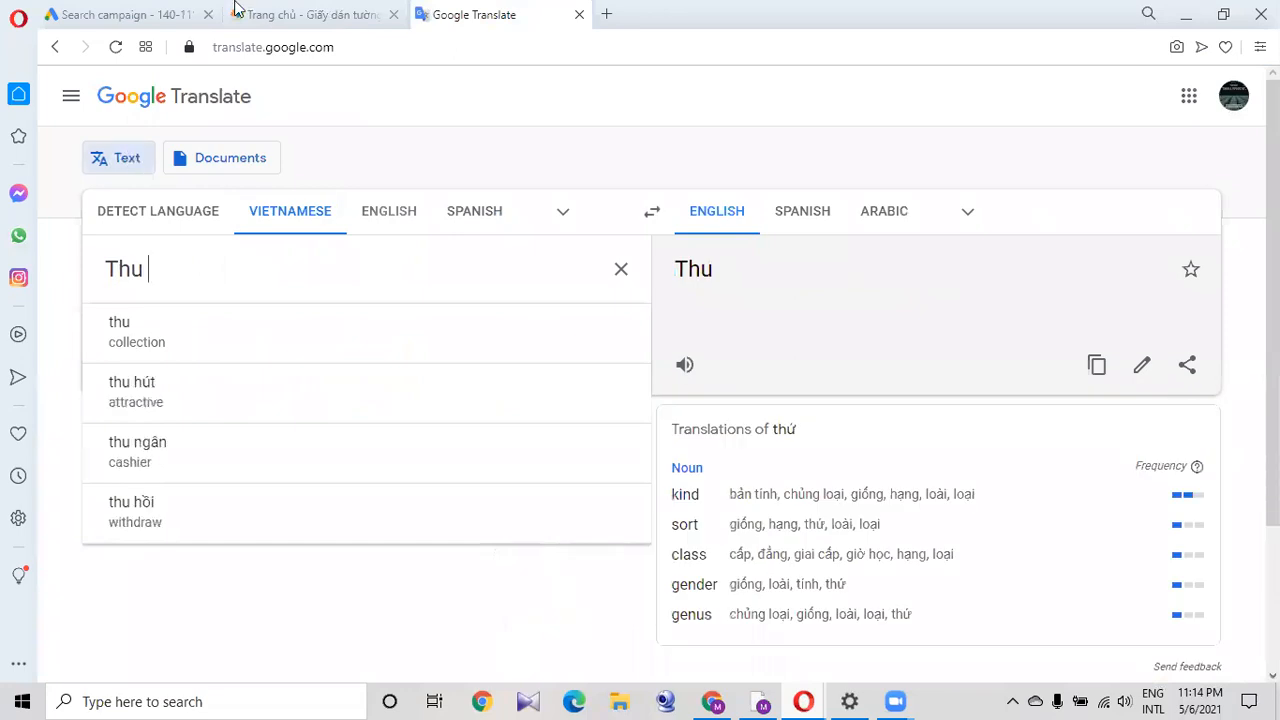
left_click(335, 22)
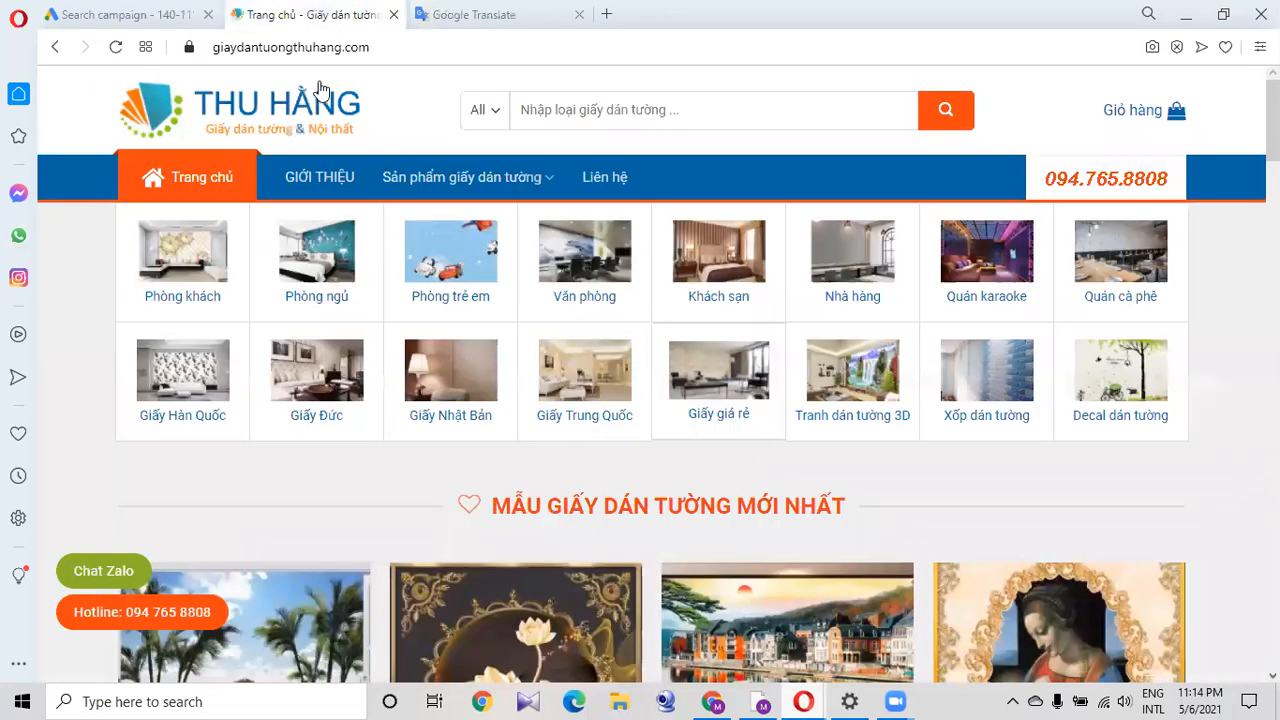
left_click(458, 14)
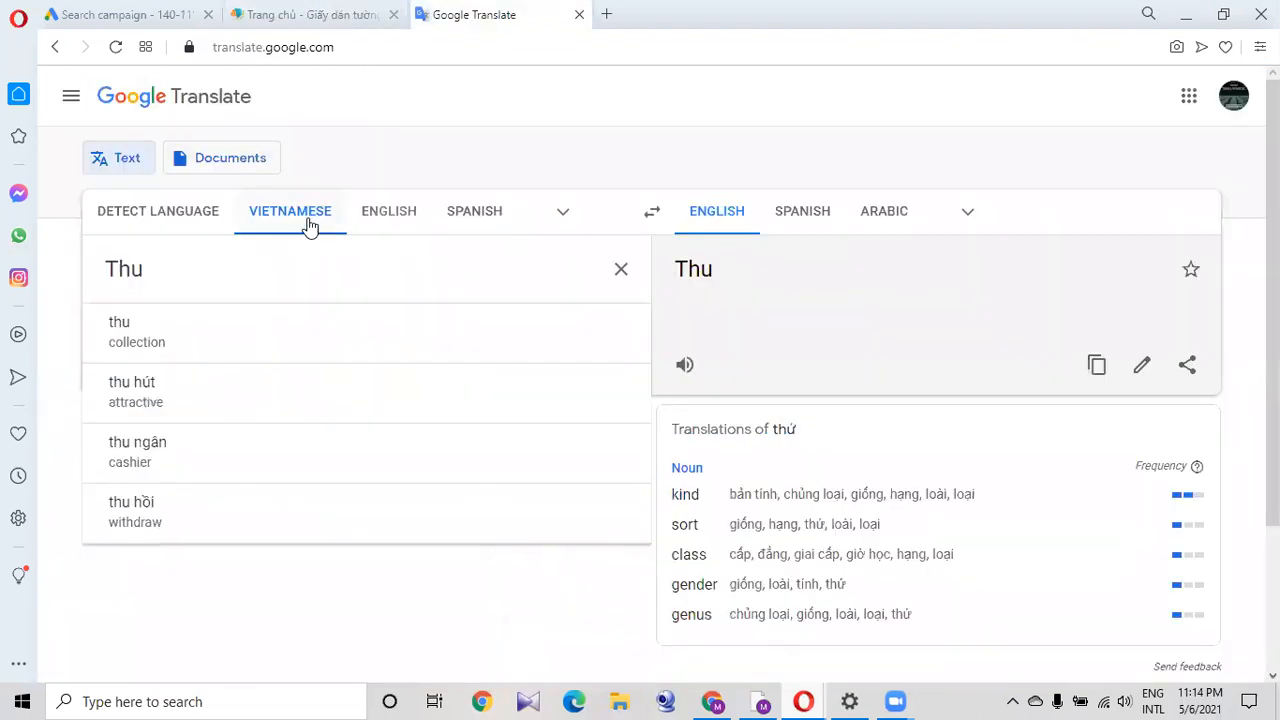
type("Hang")
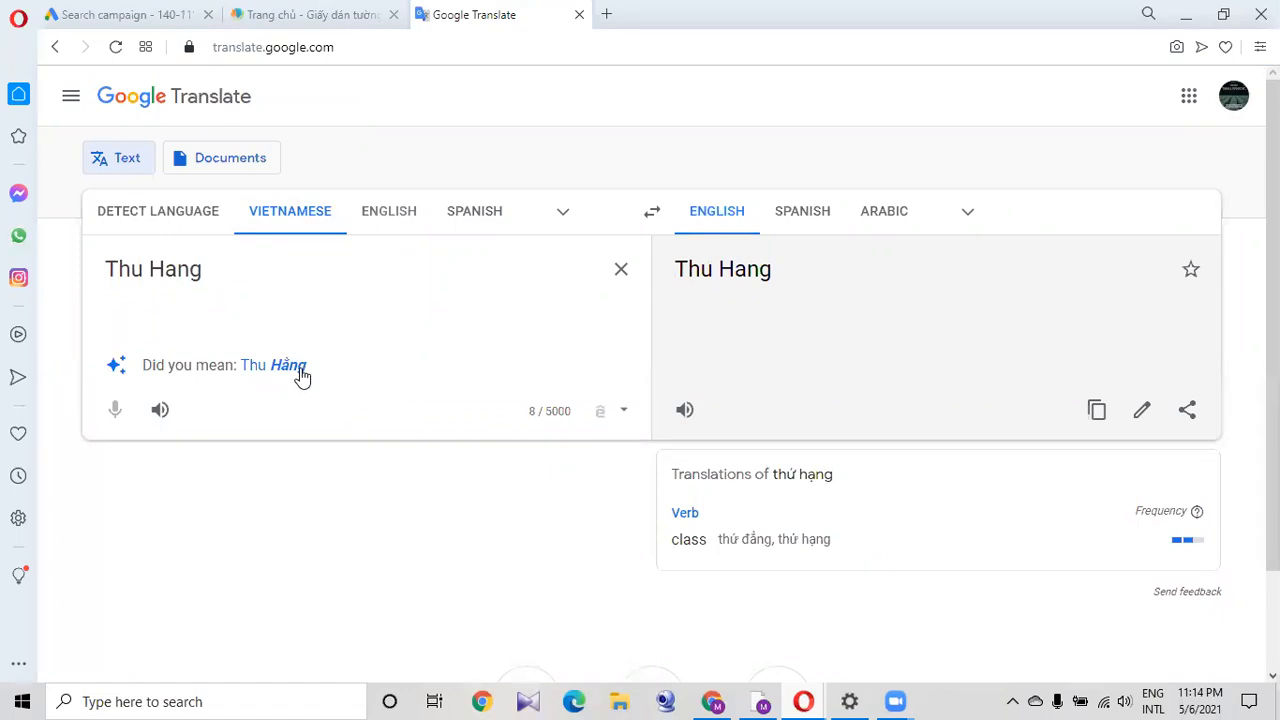
left_click(288, 366)
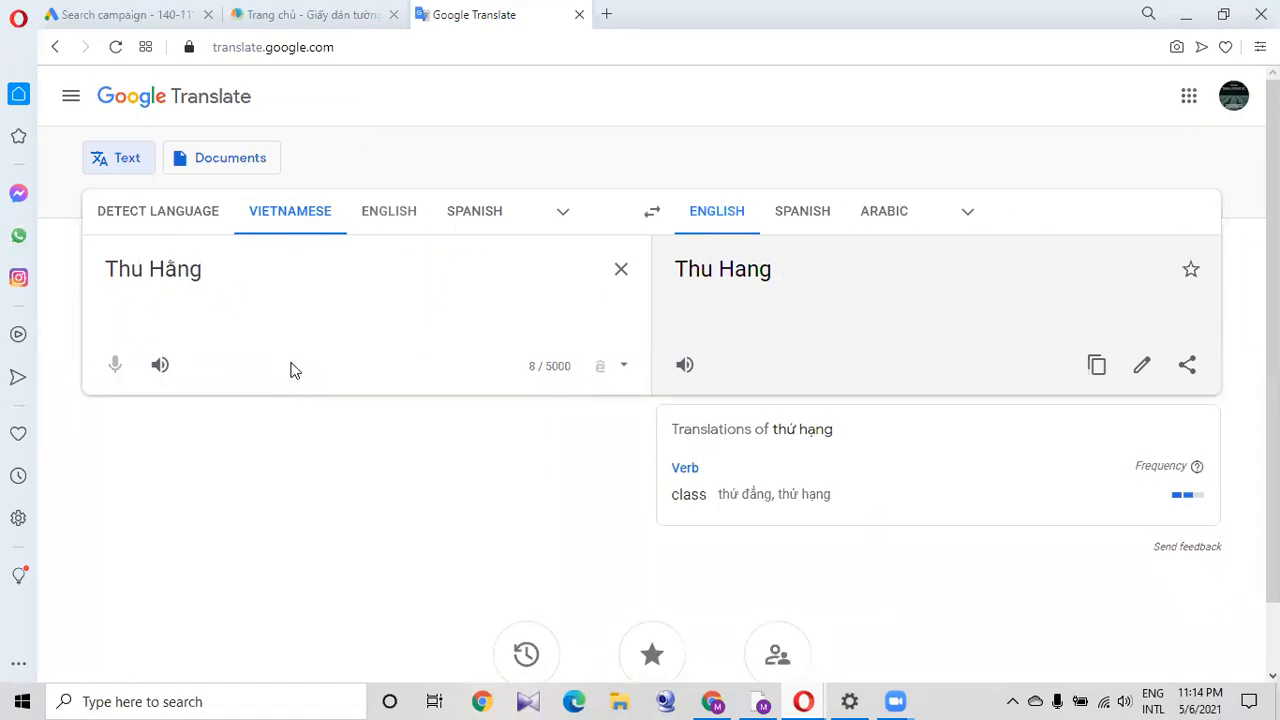
left_click_drag(210, 266, 62, 261)
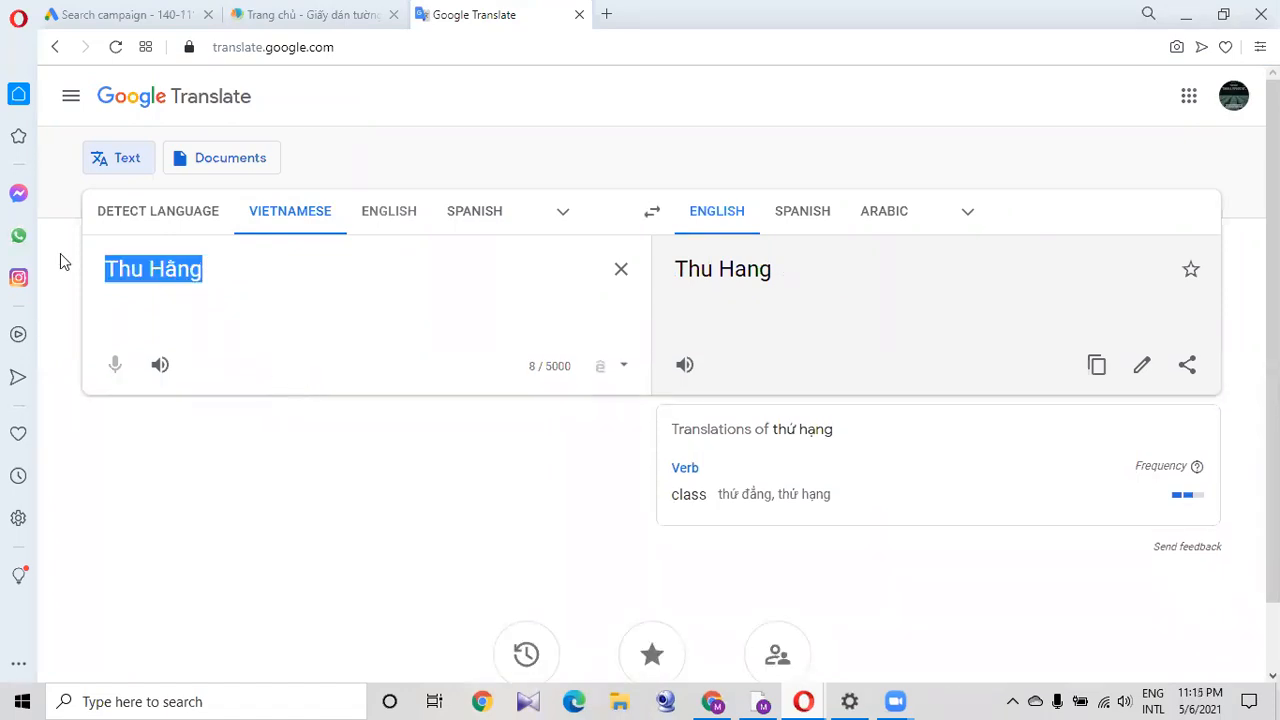
Return to the Google Ads campaign, name it Thu Hằng and exclude the Google Display Network.
left_click(128, 16)
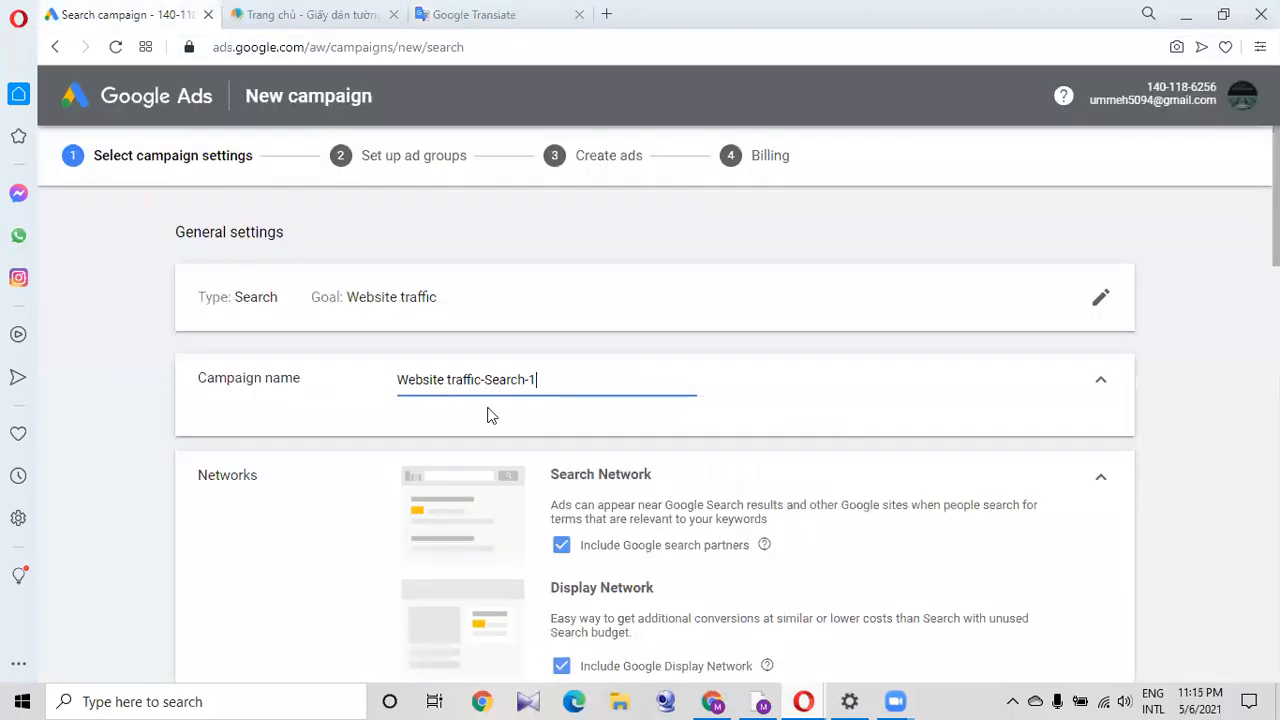
left_click(530, 374)
left_click_drag(535, 380, 398, 377)
type("Thu Hằng")
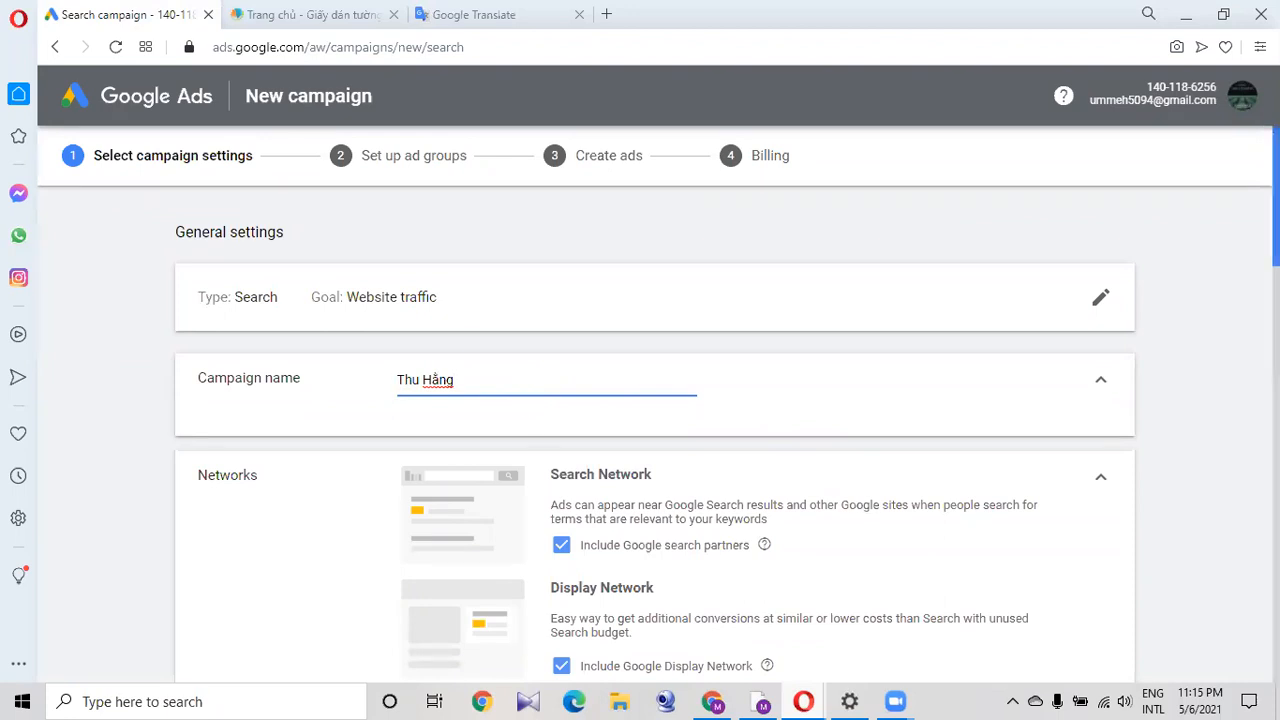
scroll(1275, 300, "down", 2)
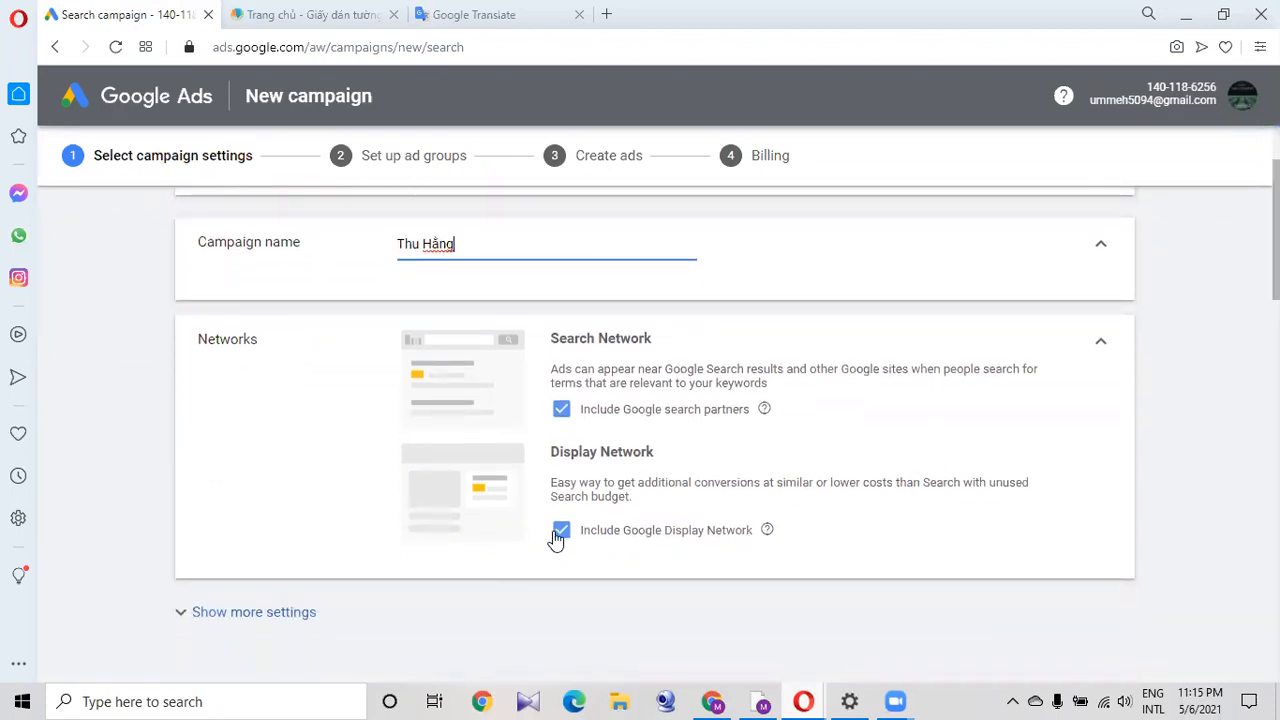
left_click(558, 531)
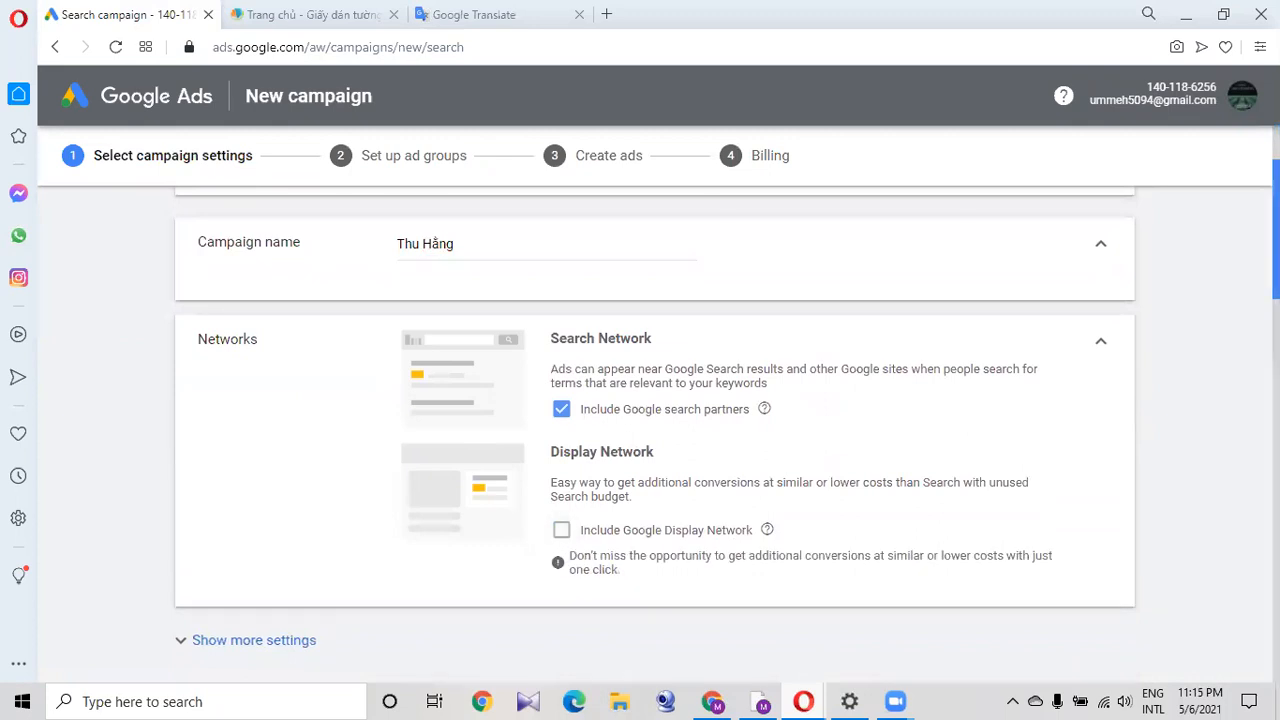
Show the additional campaign settings and set the campaign's end date to May 7, 2021.
scroll(305, 403, "down", 3)
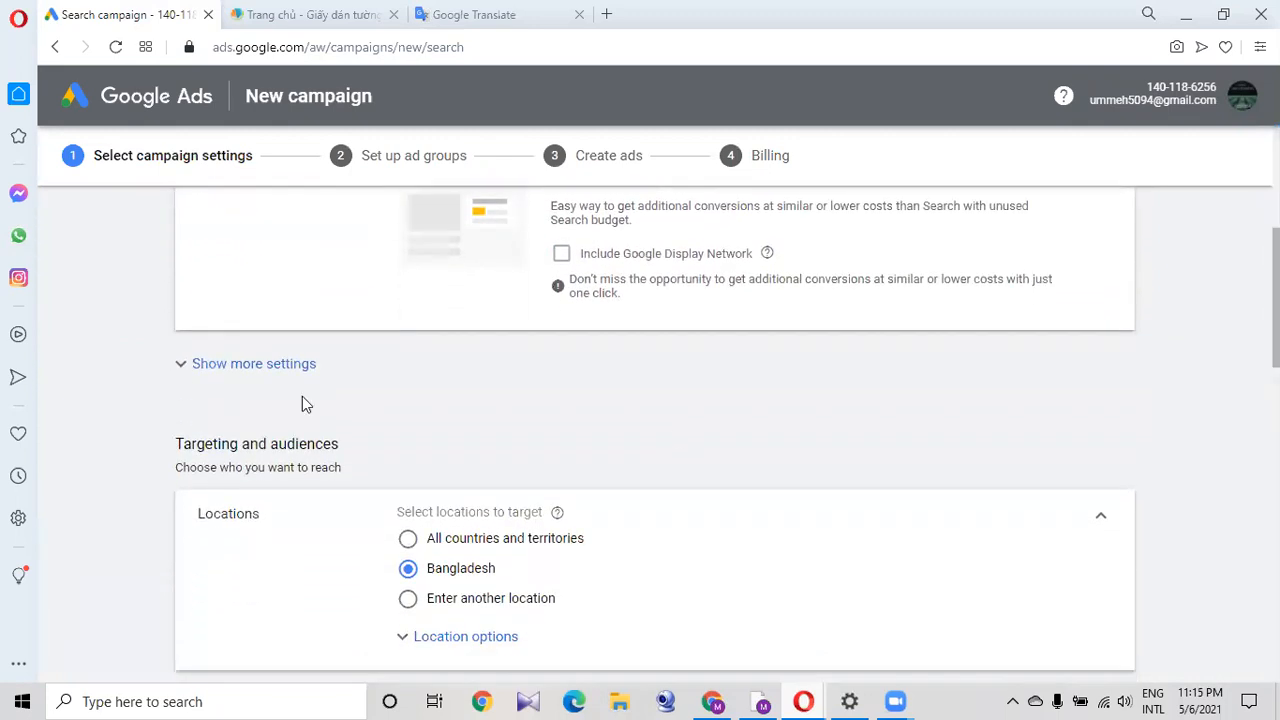
left_click(296, 369)
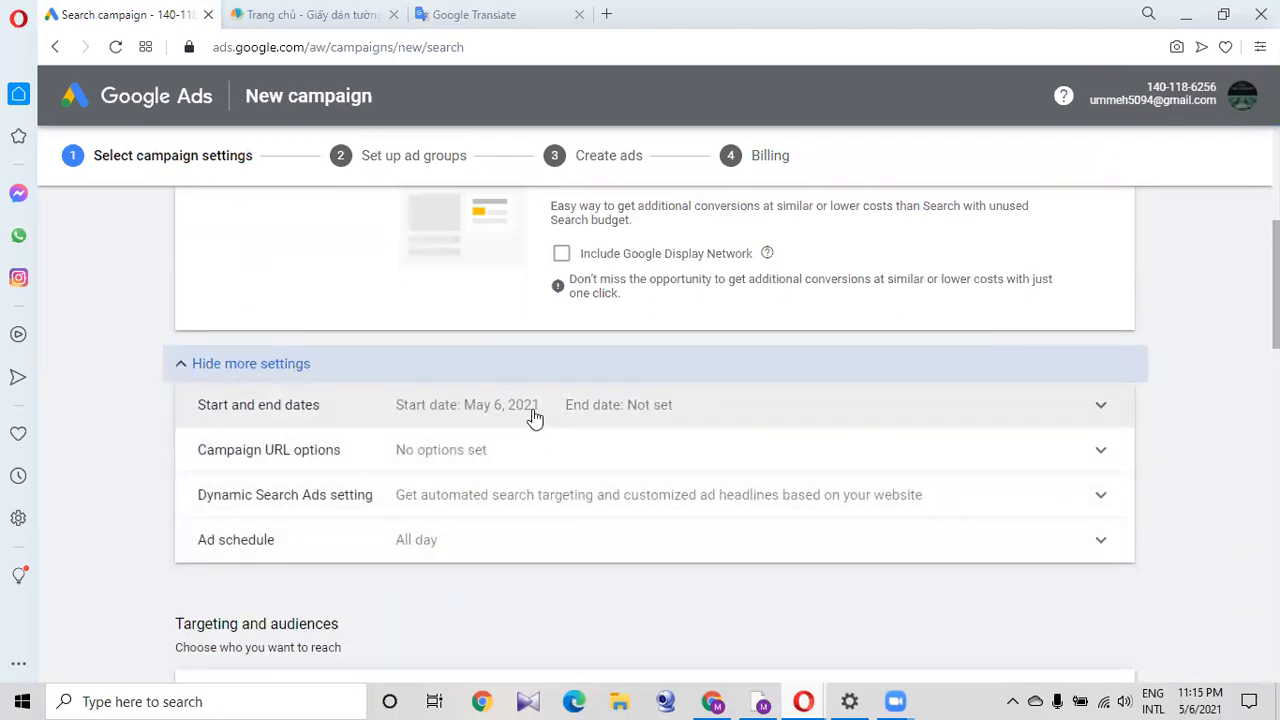
left_click(533, 405)
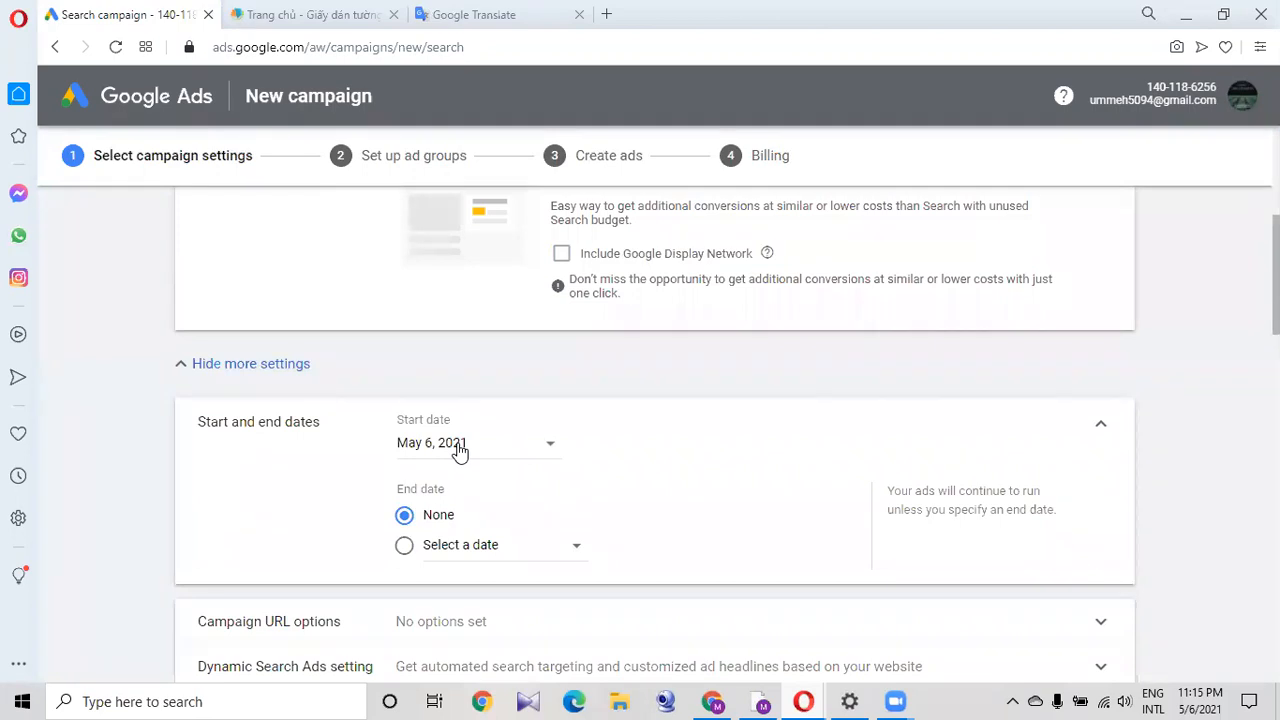
left_click(430, 552)
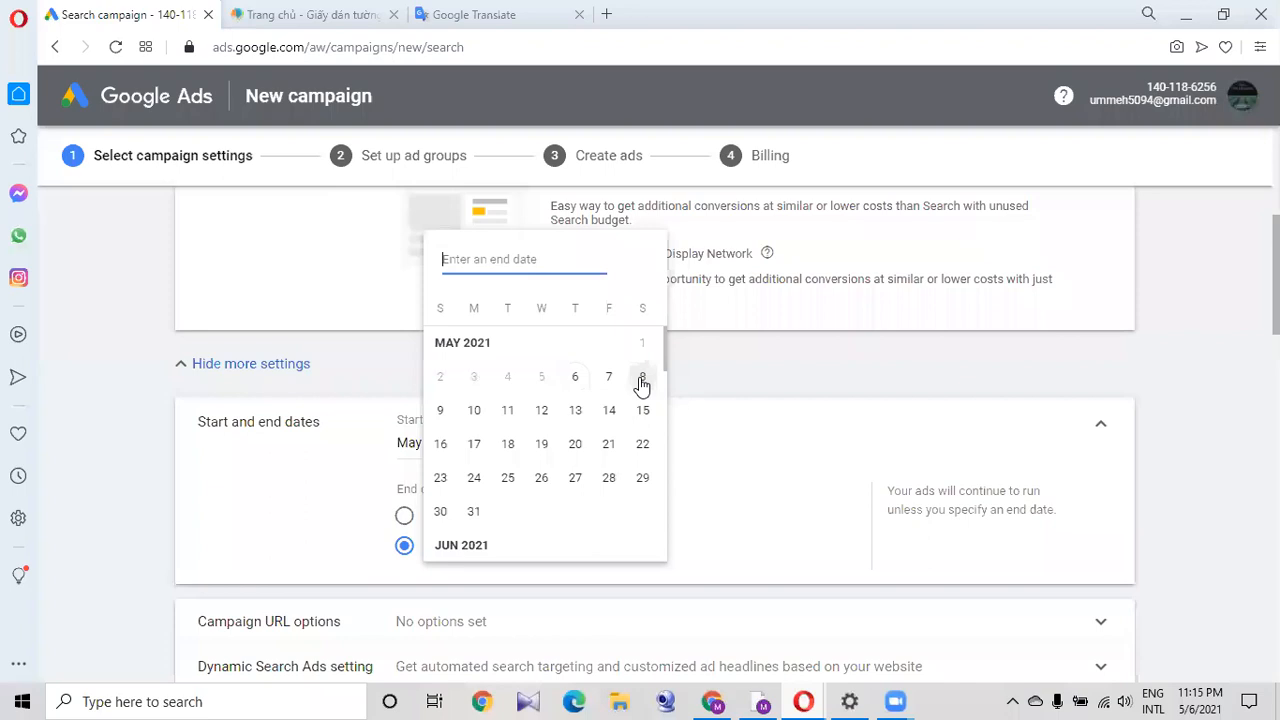
left_click(610, 380)
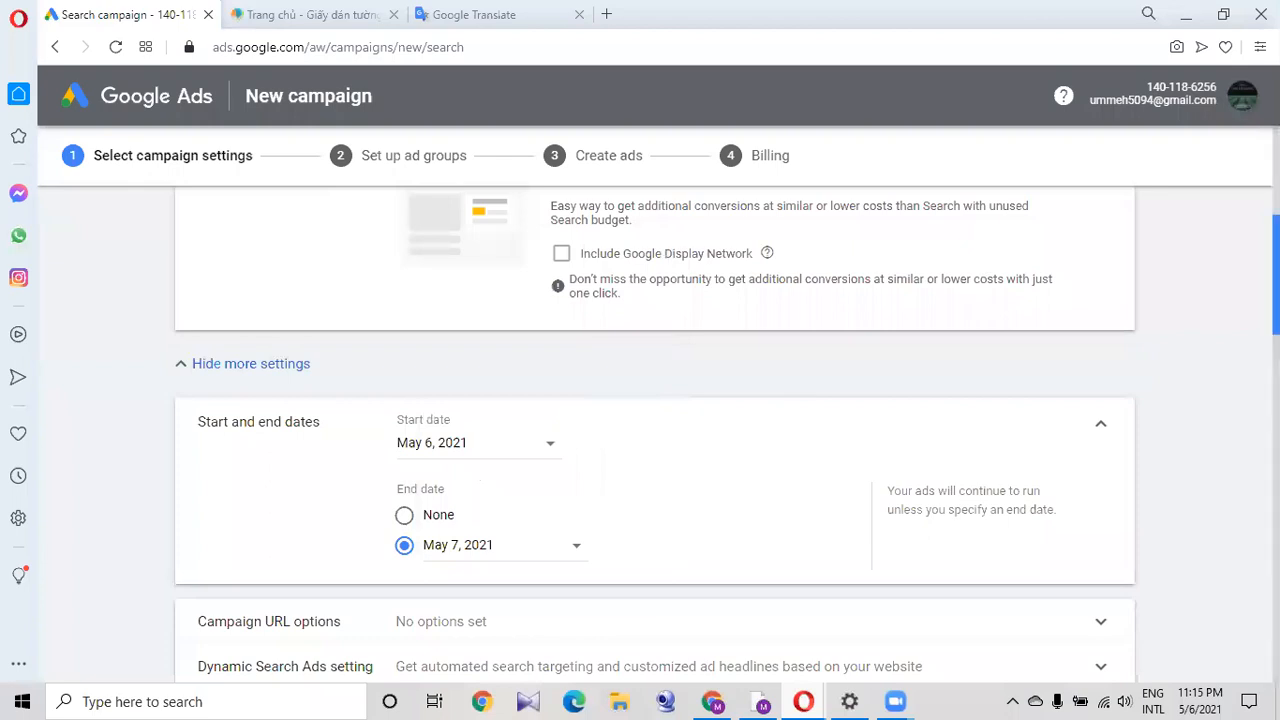
Examine the campaign URL options, including tracking template and final URL suffix, and collapse them again.
scroll(1275, 280, "down", 3)
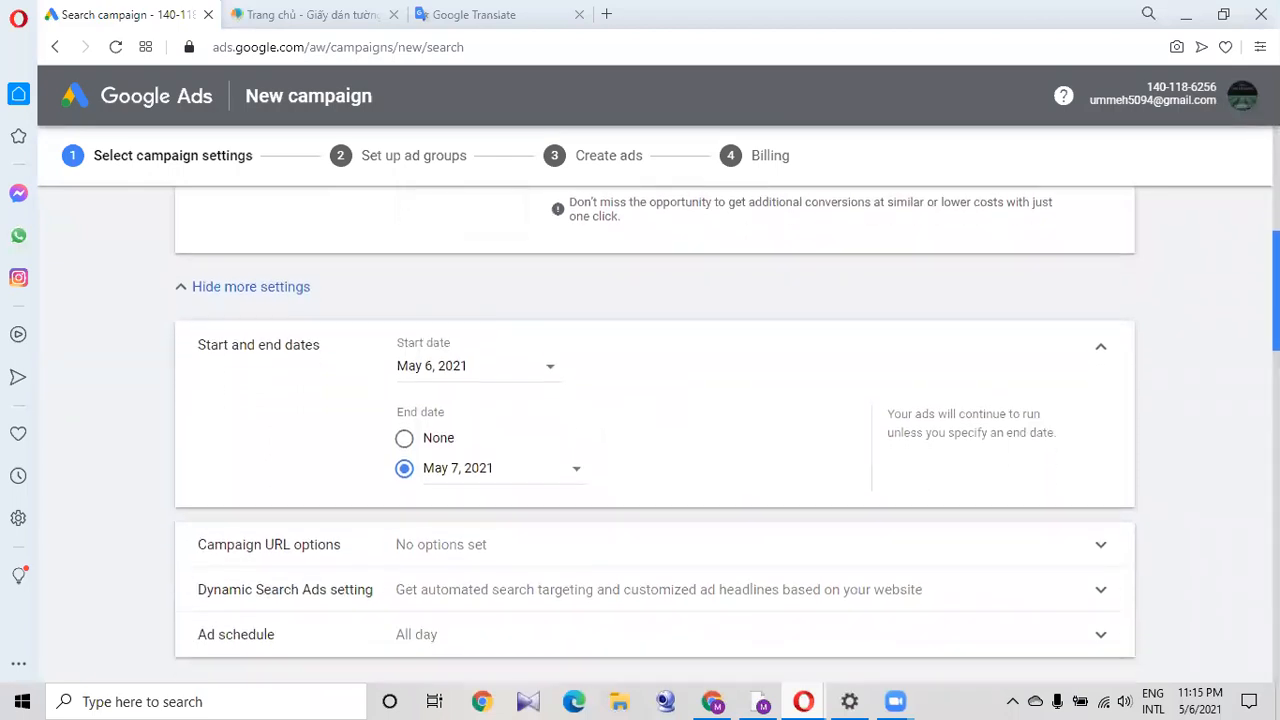
scroll(1275, 290, "down", 2)
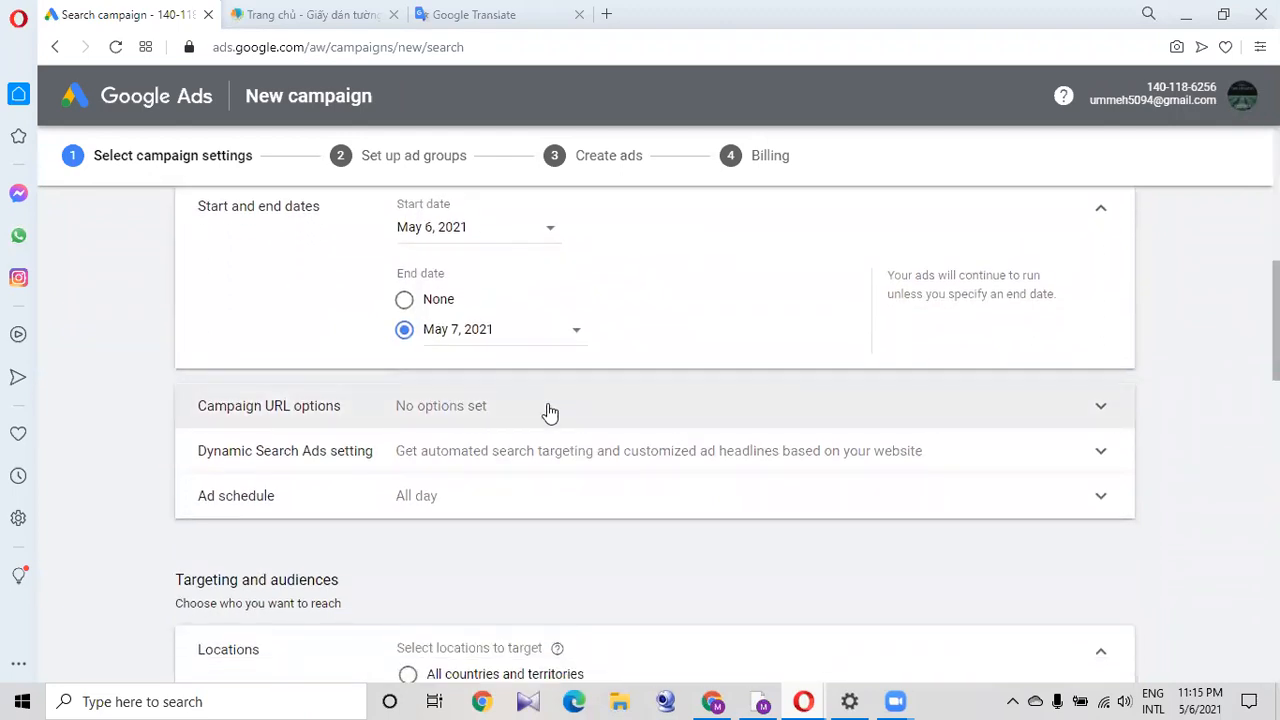
left_click(548, 411)
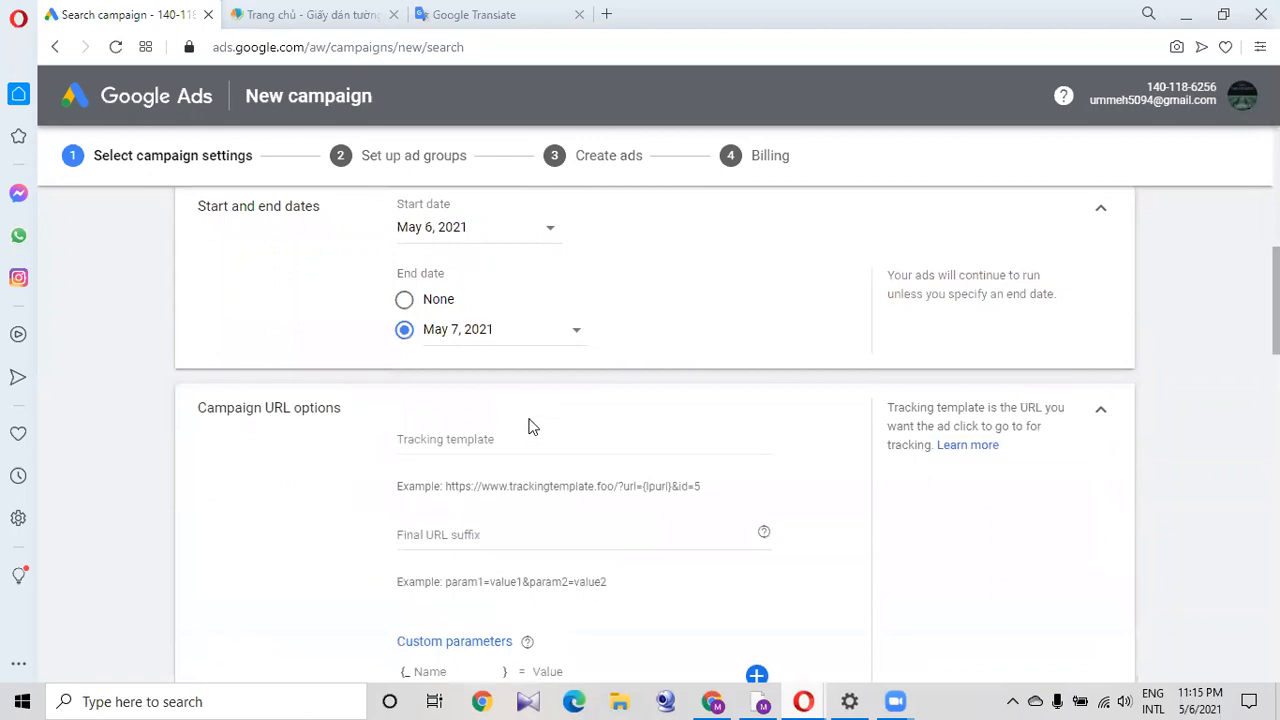
left_click(1097, 410)
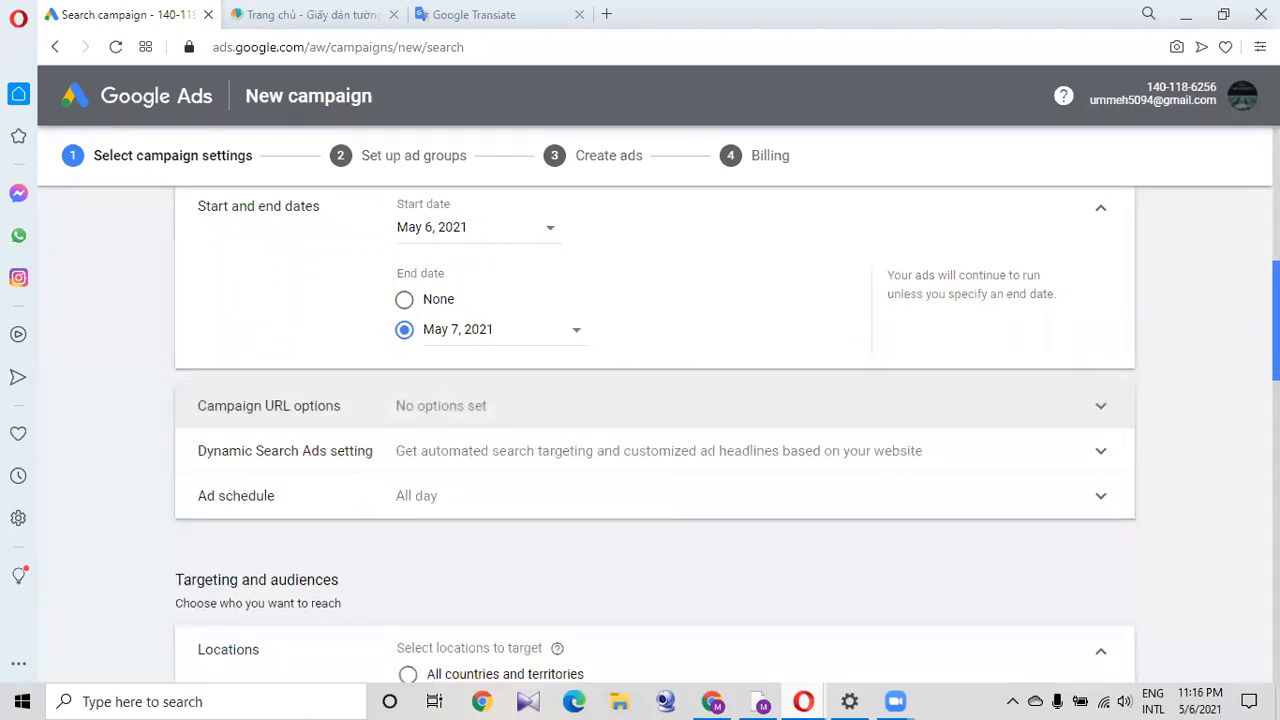
Switch location targeting to another location and add Hanoi, Hanoi, Vietnam city, using the text Hanoi, vietnam copied from the client's Fiverr order.
scroll(1213, 378, "down", 2)
scroll(654, 434, "down", 1)
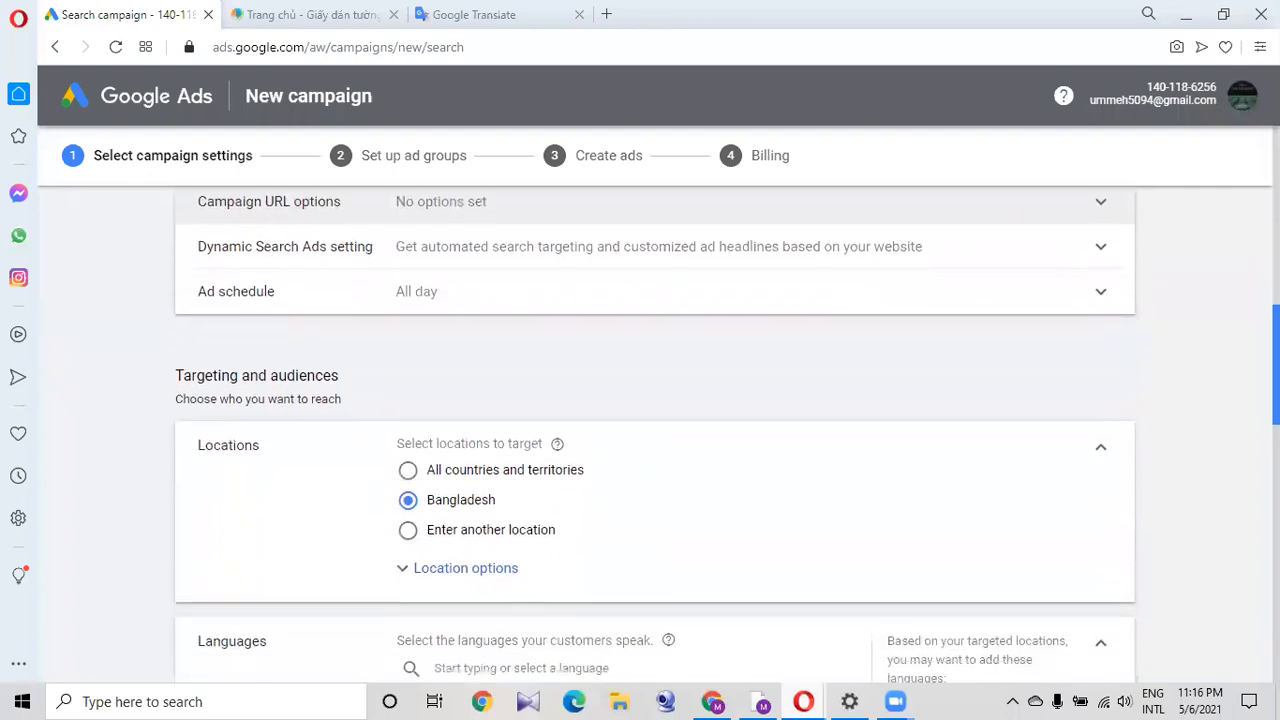
left_click(538, 470)
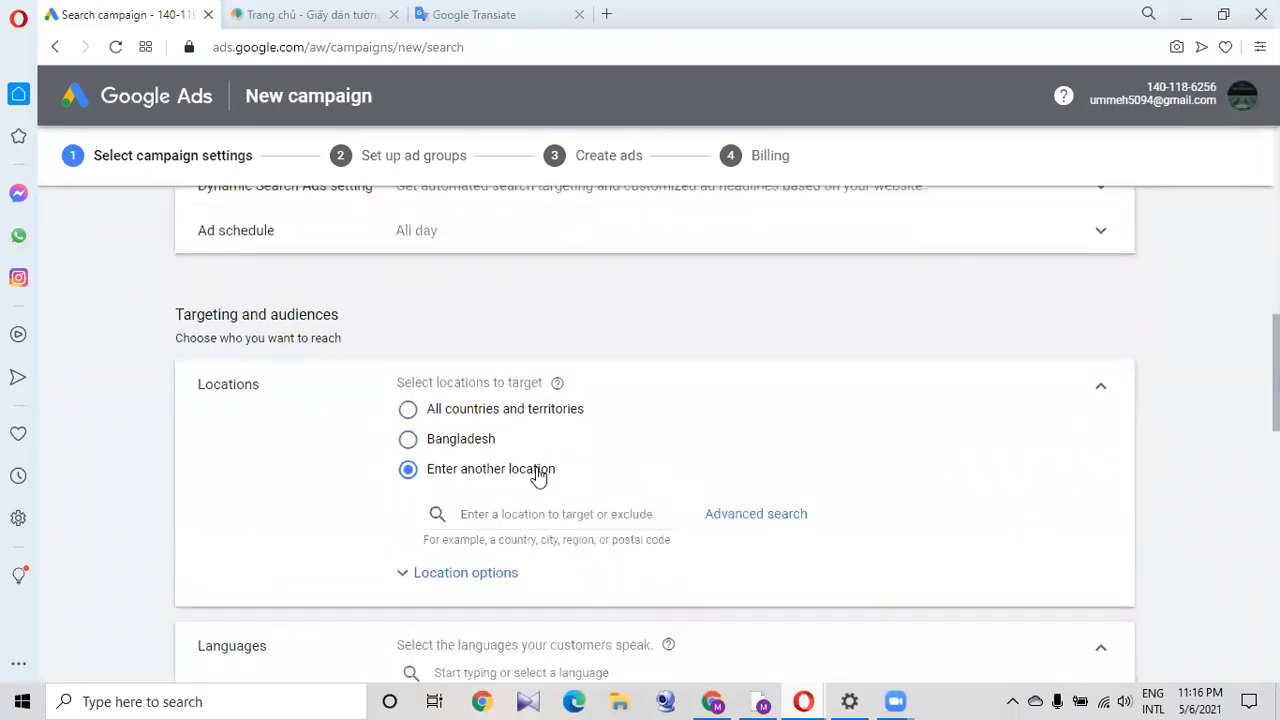
left_click(517, 515)
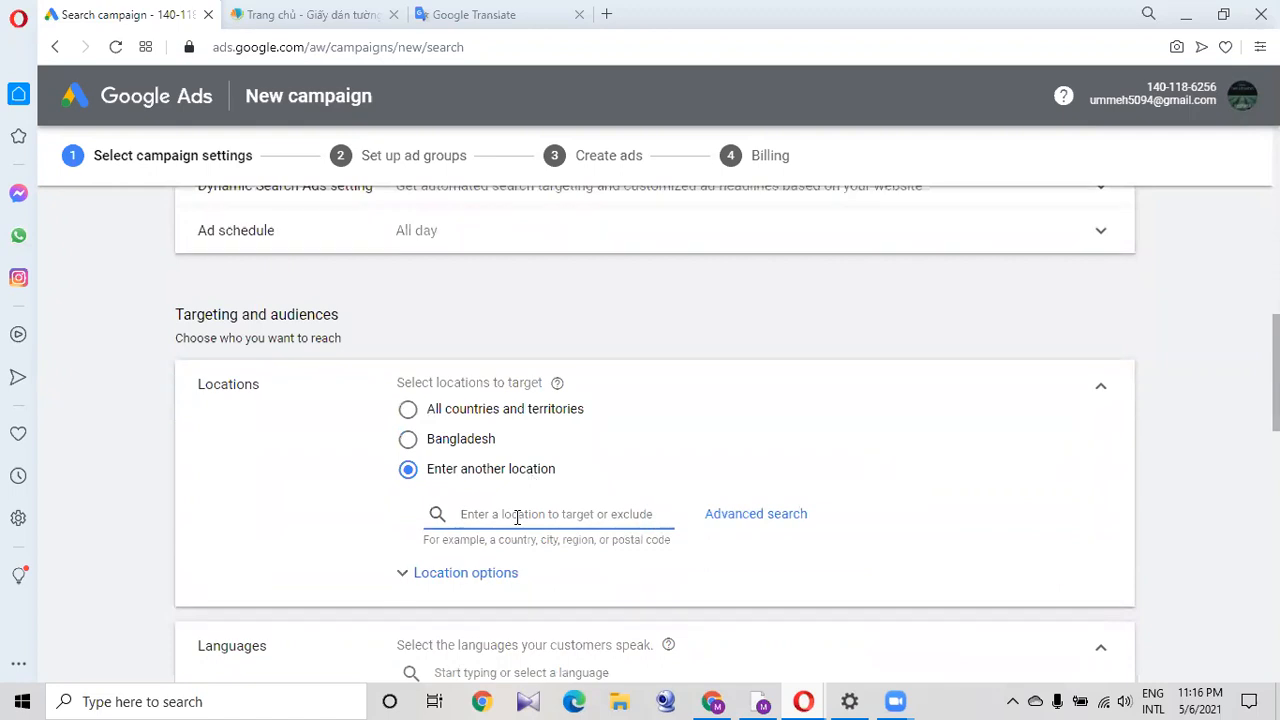
left_click(714, 700)
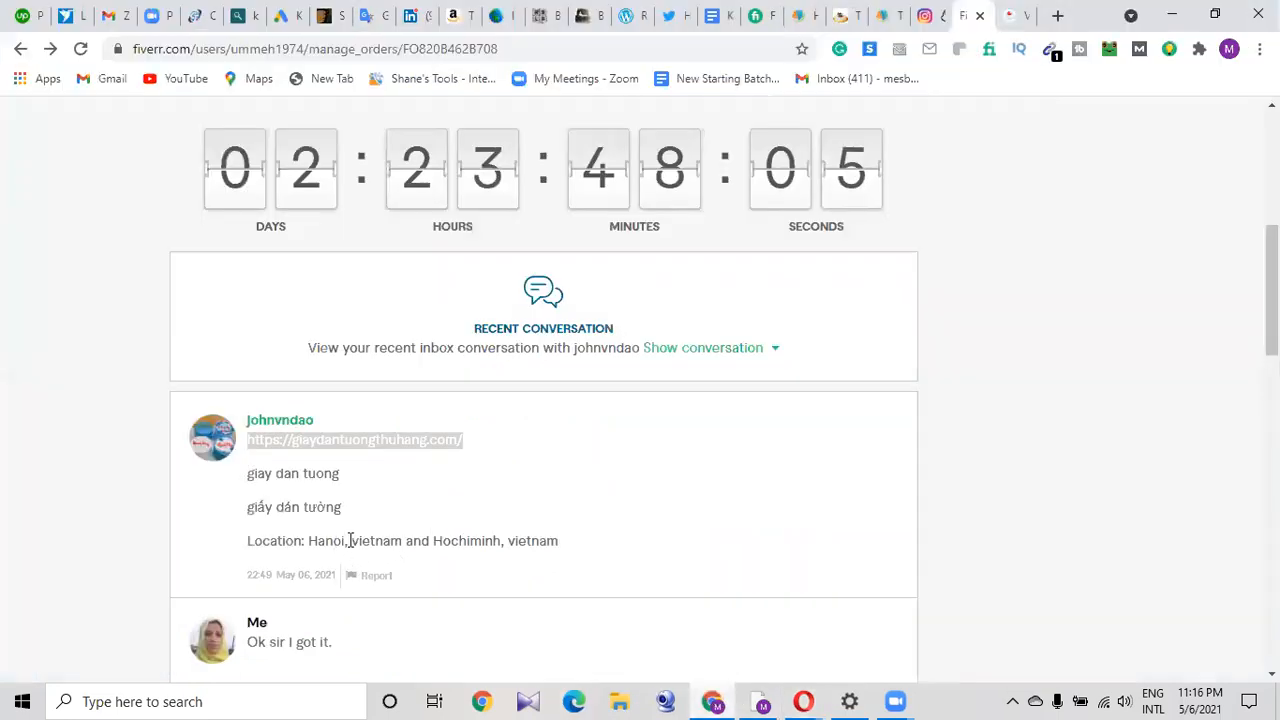
left_click_drag(306, 541, 402, 541)
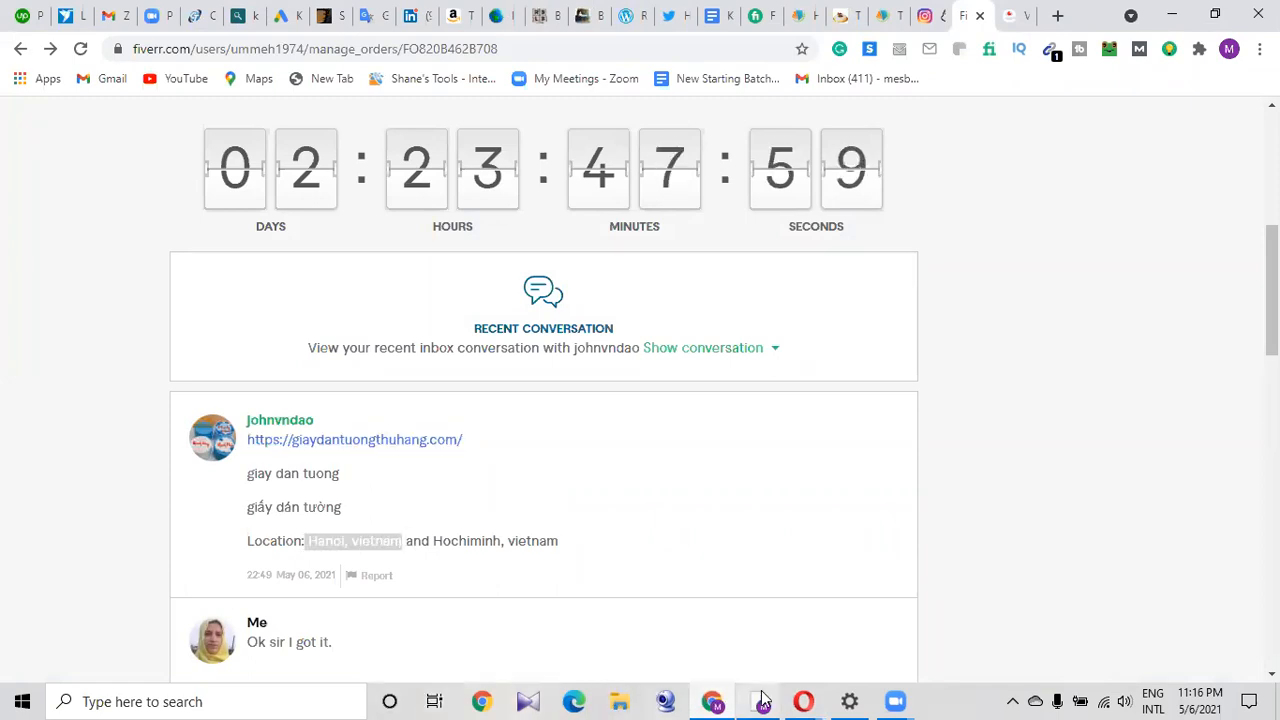
left_click(811, 700)
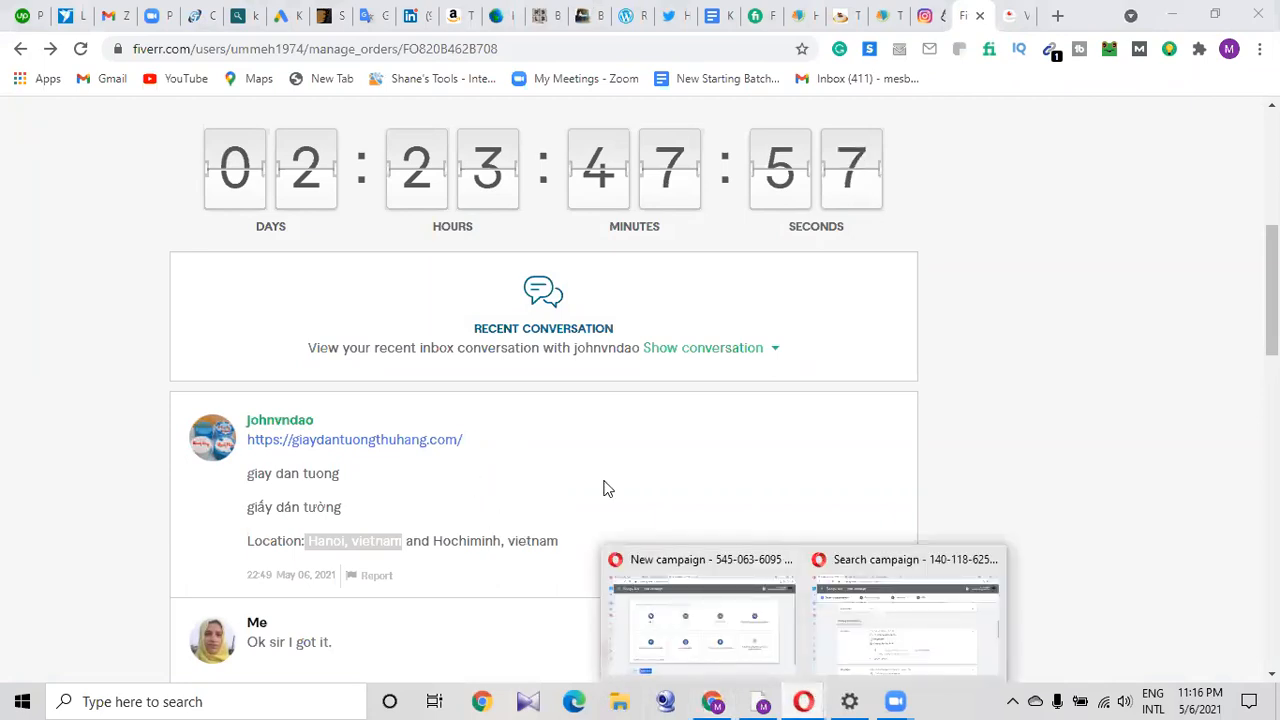
left_click(940, 616)
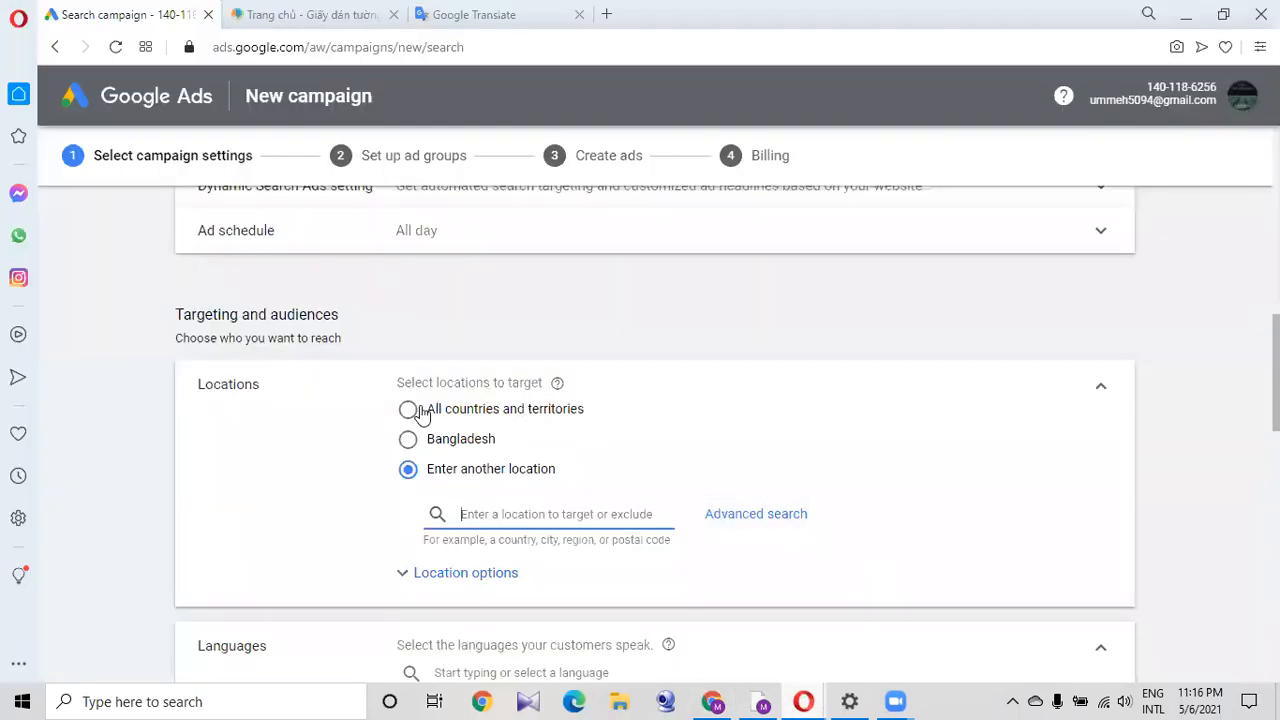
type("Hanoi, vietnam")
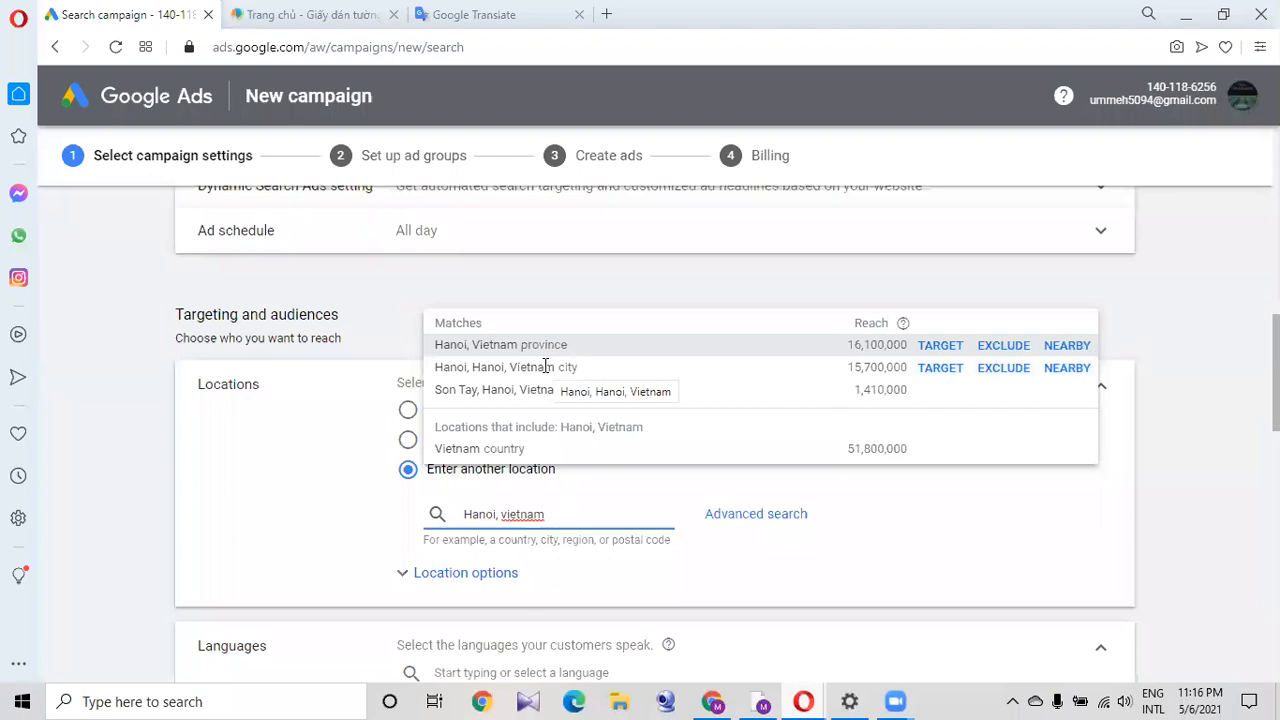
left_click(545, 366)
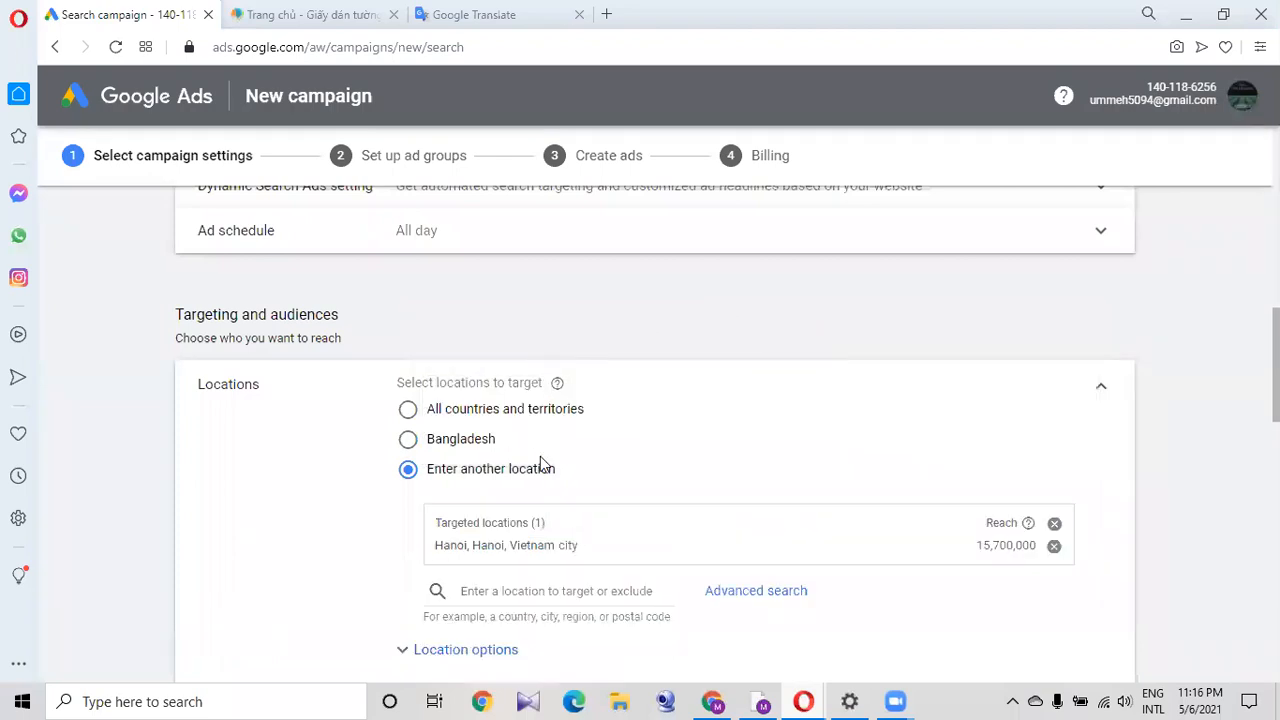
Copy Hochiminh, vietnam from the Fiverr order and add Ho Chi Minh City, Vietnam as a second targeted location in the campaign.
mouse_move(722, 700)
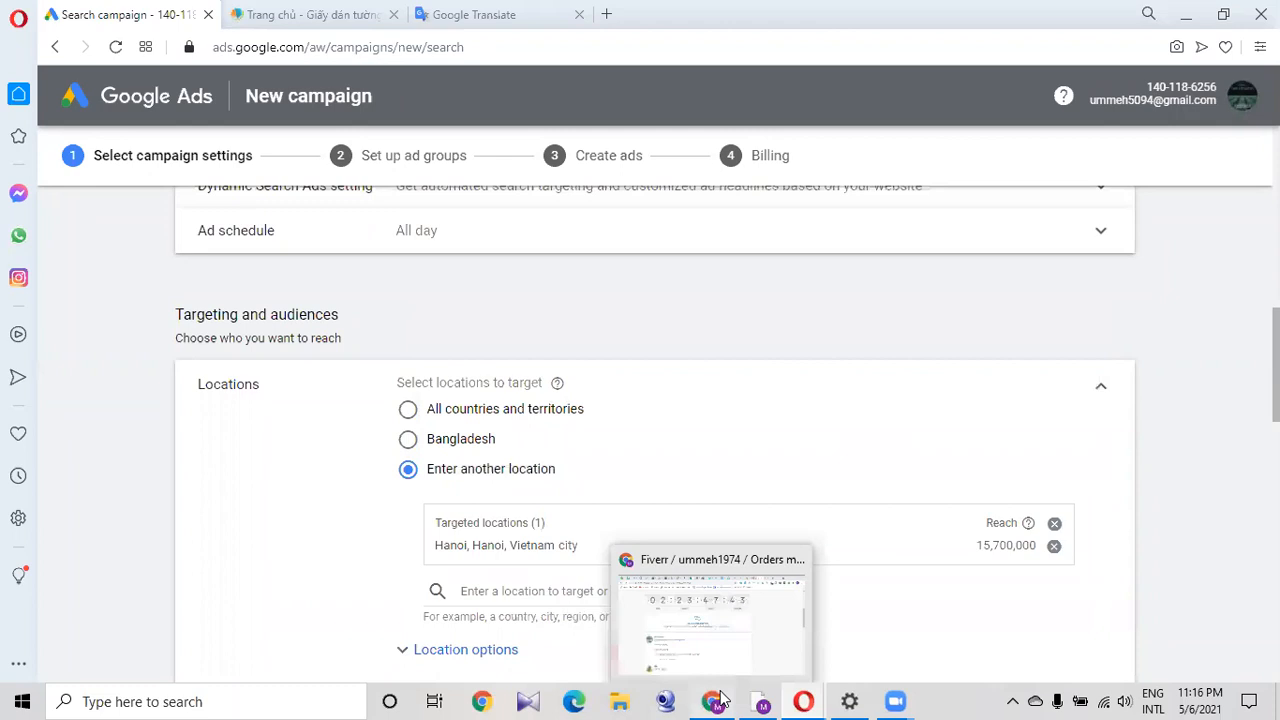
left_click(699, 660)
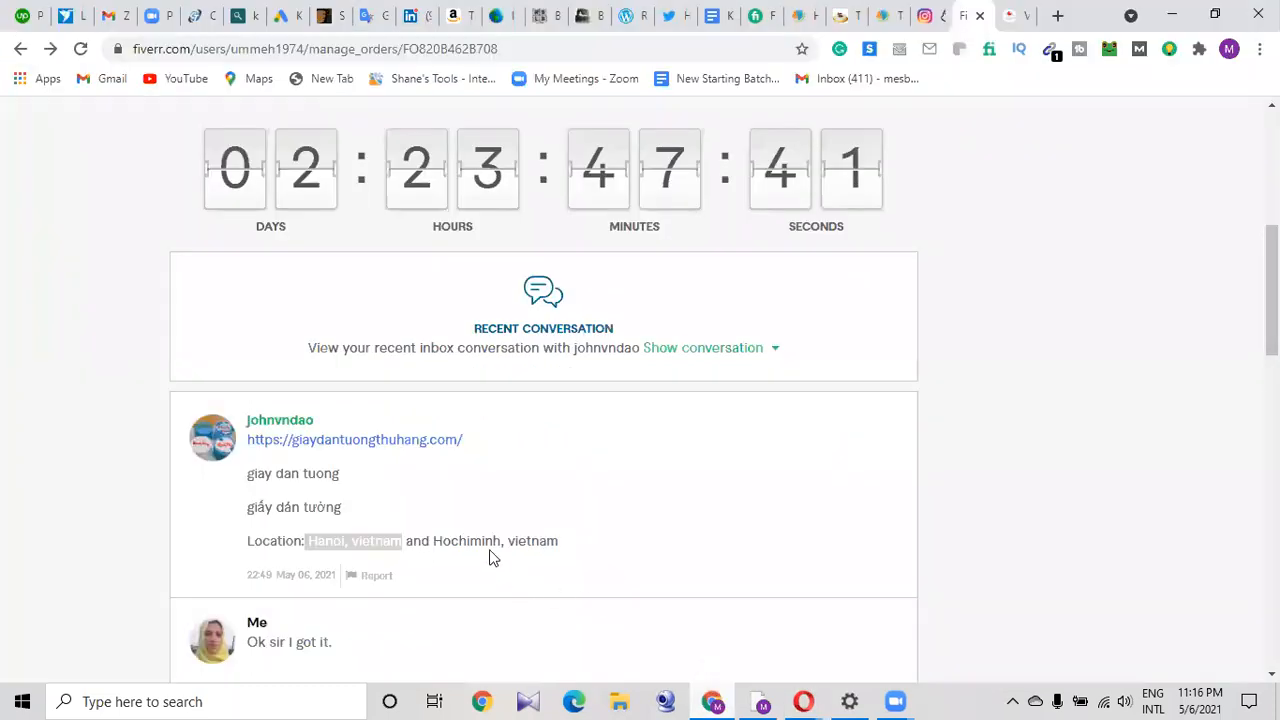
left_click_drag(557, 540, 443, 538)
key("ctrl+c")
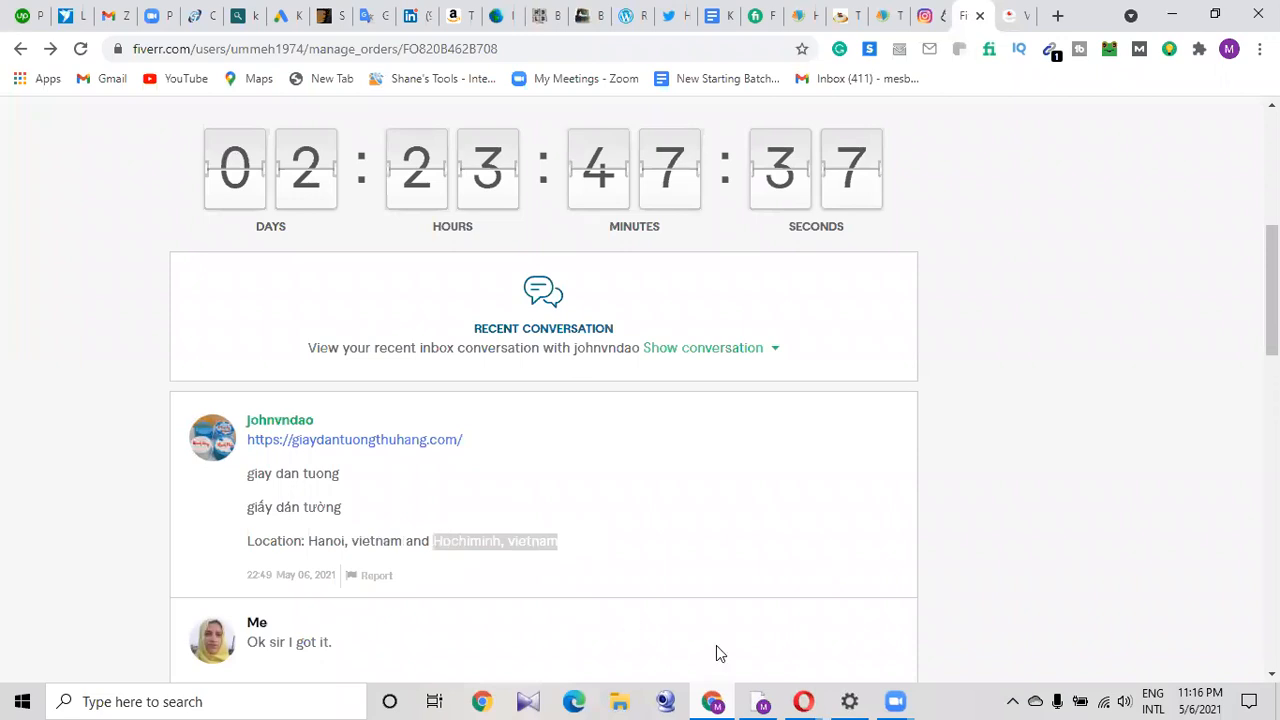
left_click(805, 700)
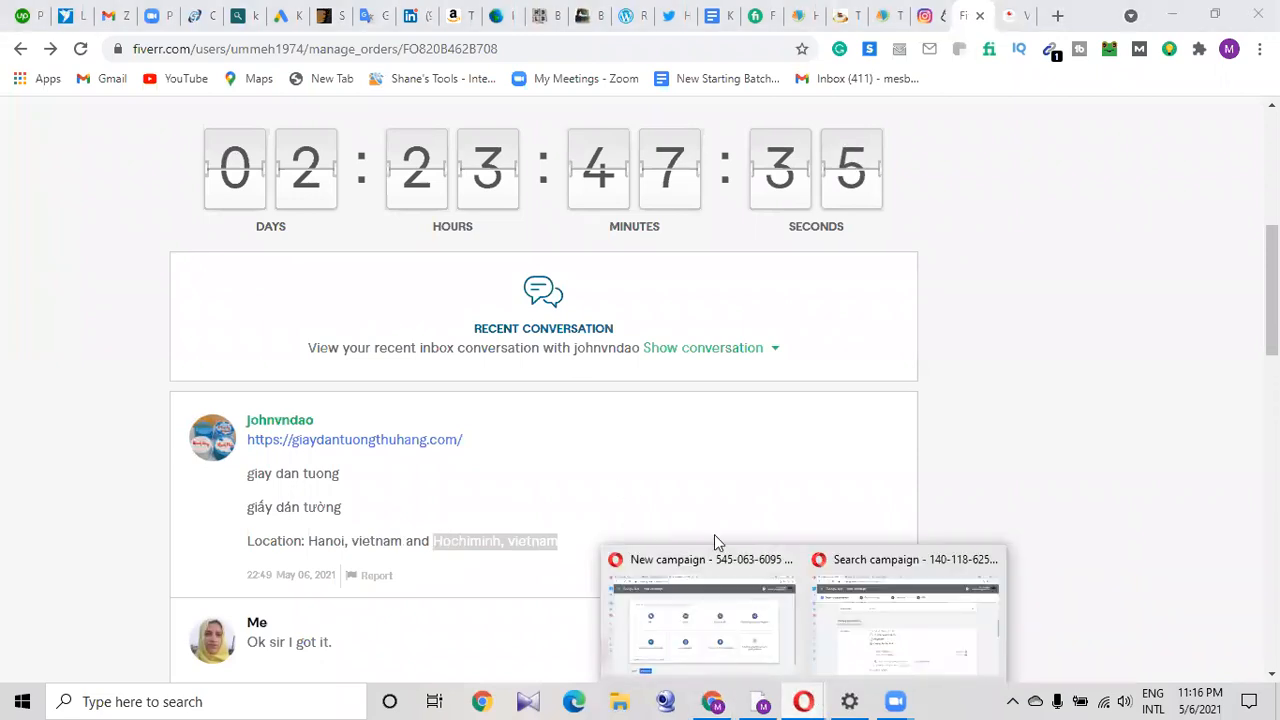
left_click(857, 588)
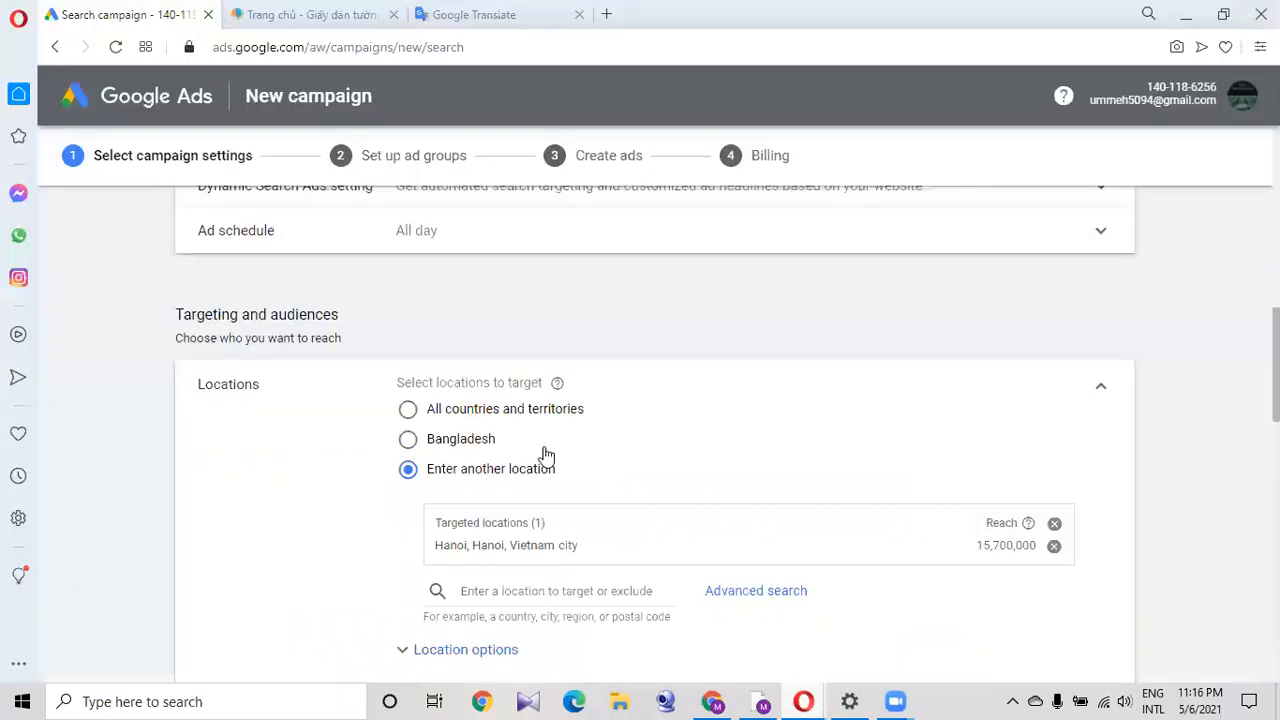
left_click(540, 591)
key("ctrl+v")
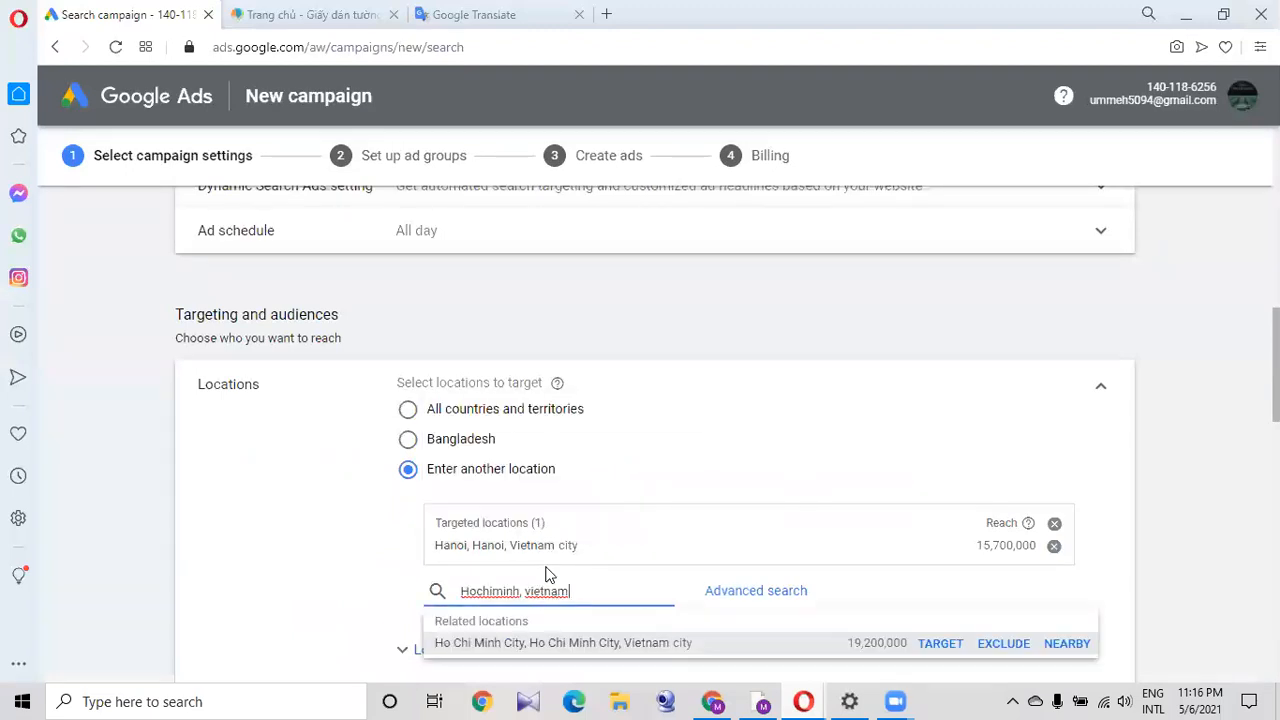
left_click(622, 643)
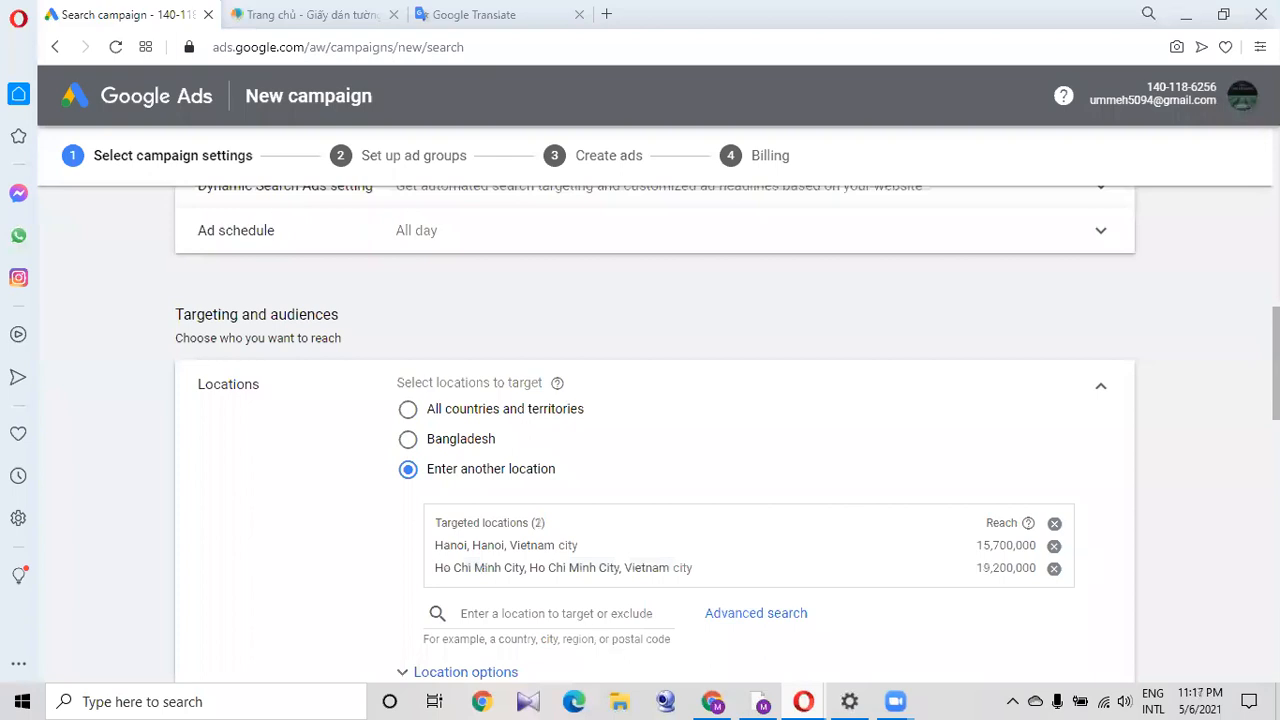
Remove English from the campaign languages and add Vietnamese instead.
scroll(655, 404, "down", 1)
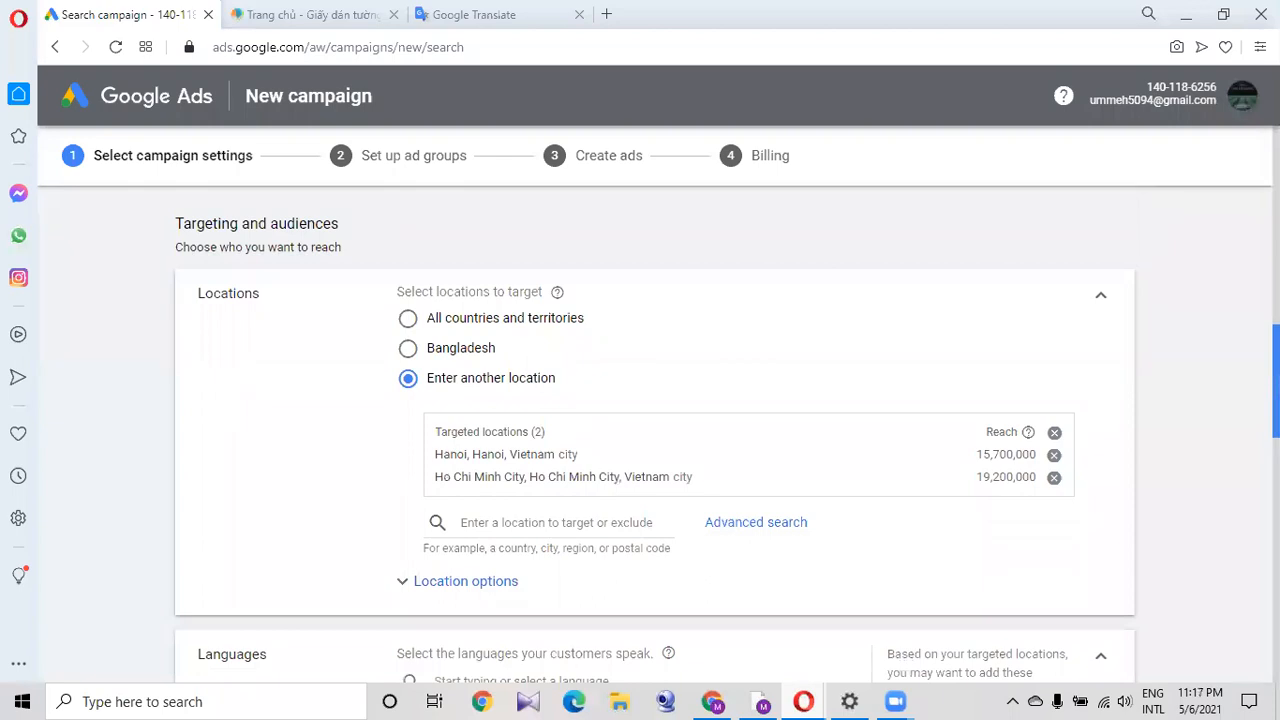
scroll(655, 444, "down", 1)
scroll(655, 444, "down", 1)
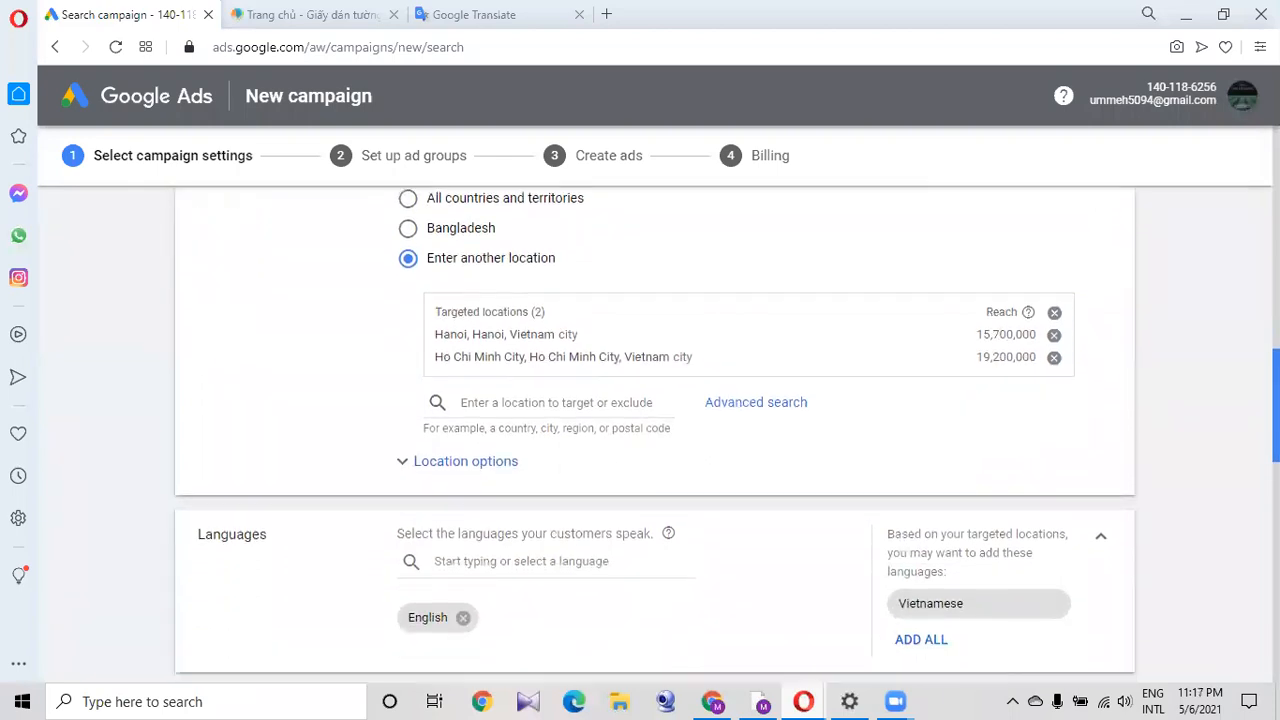
scroll(655, 444, "down", 1)
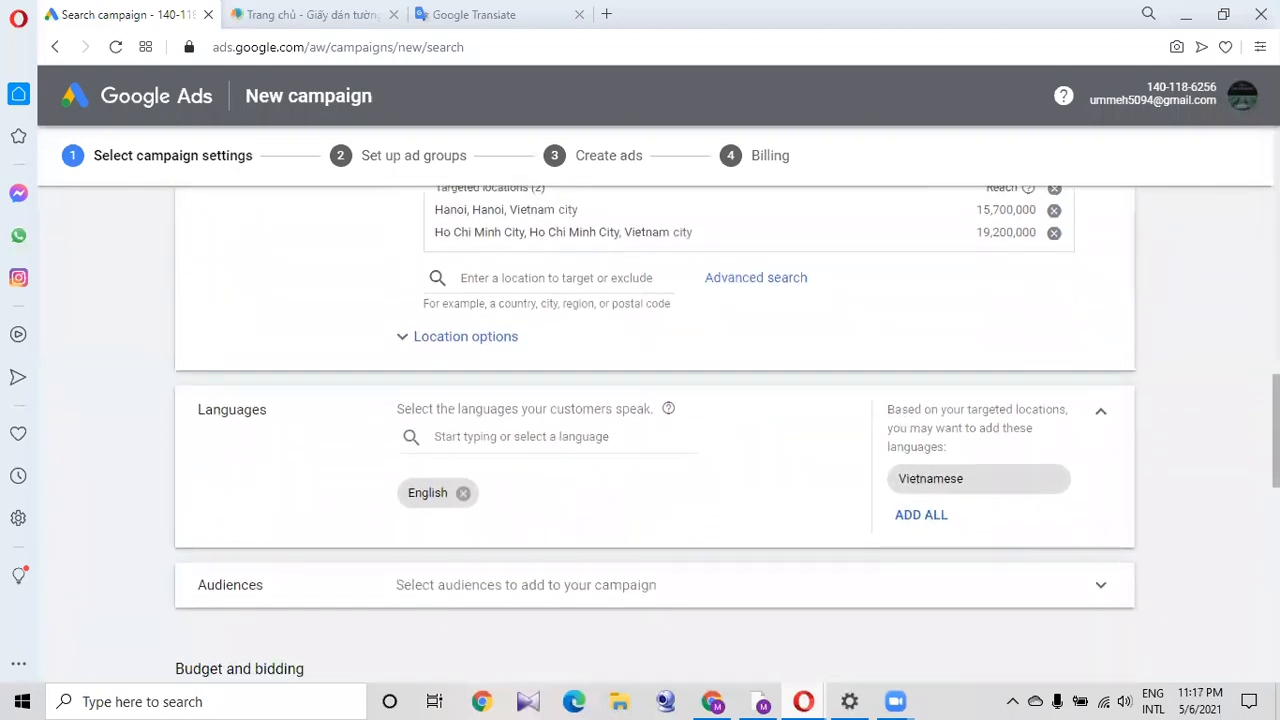
left_click(463, 495)
left_click(492, 438)
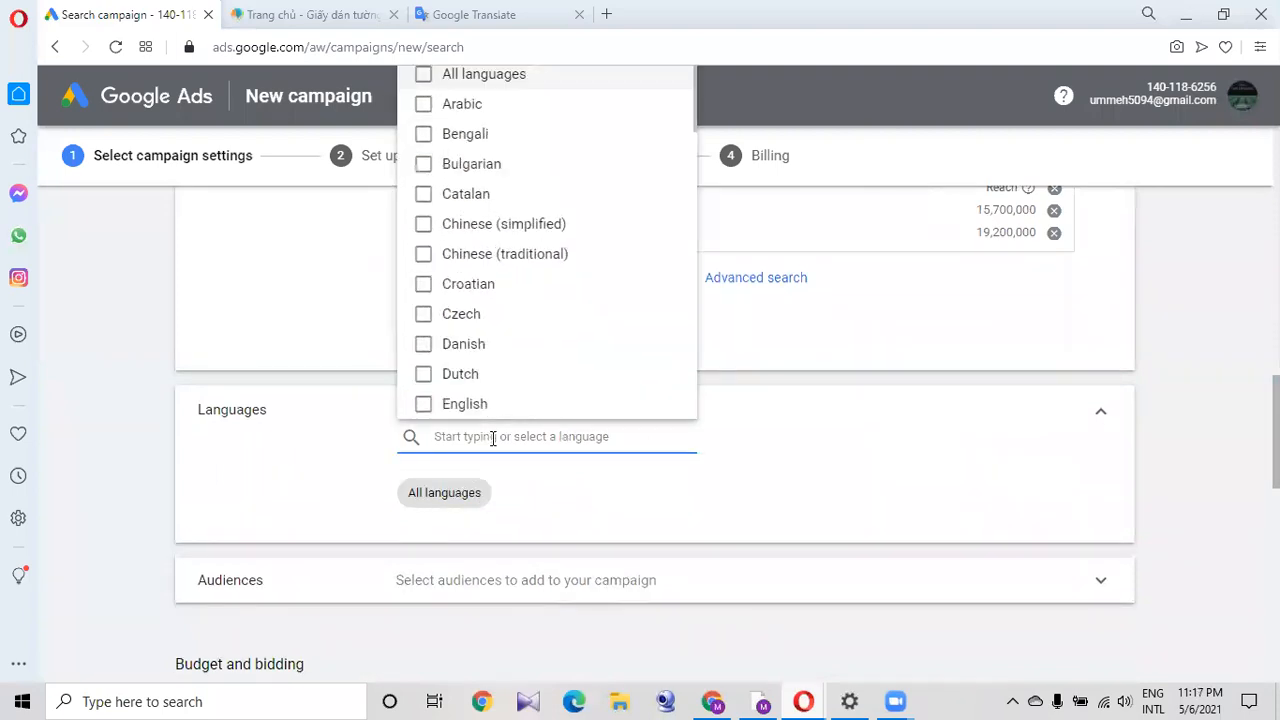
type("vi")
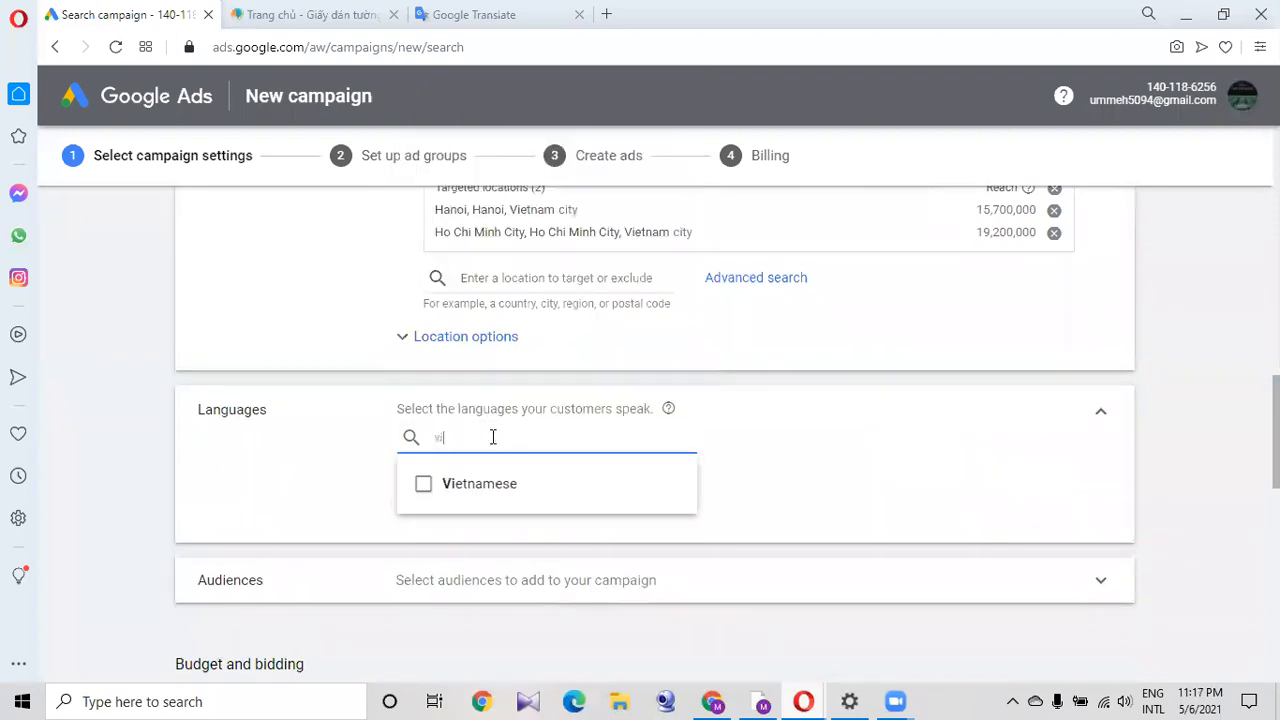
left_click(493, 490)
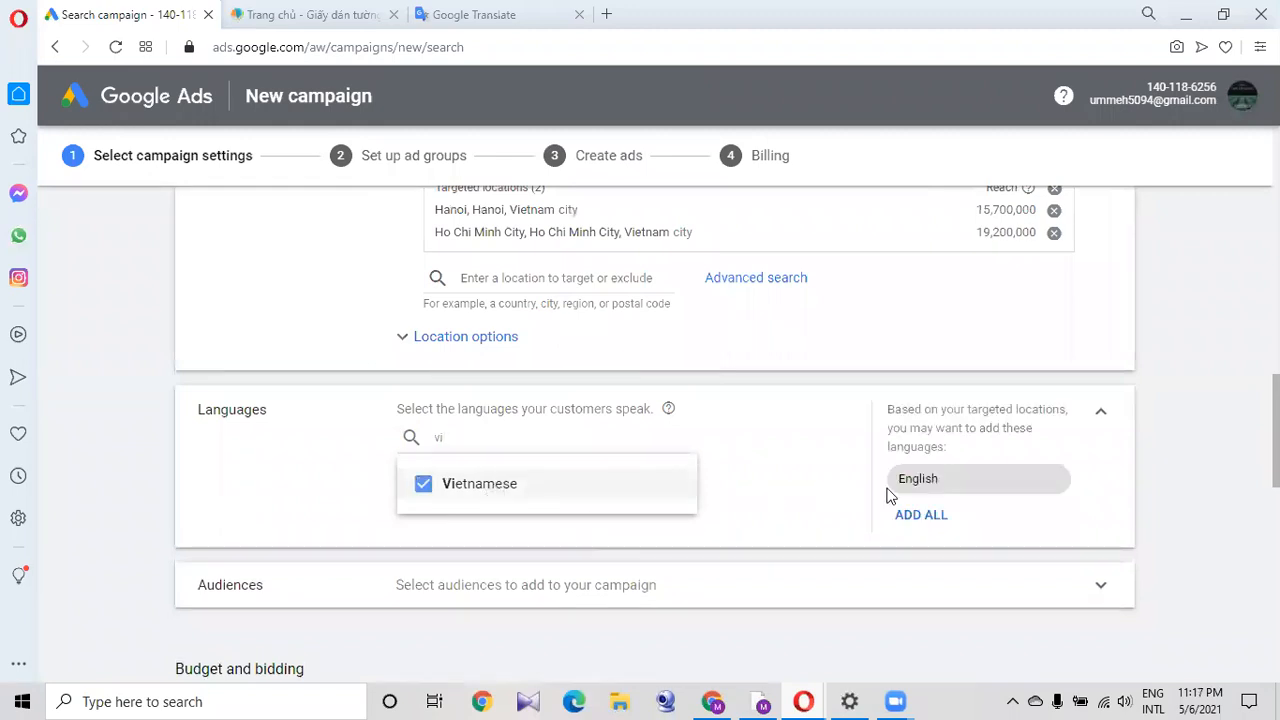
left_click(818, 466)
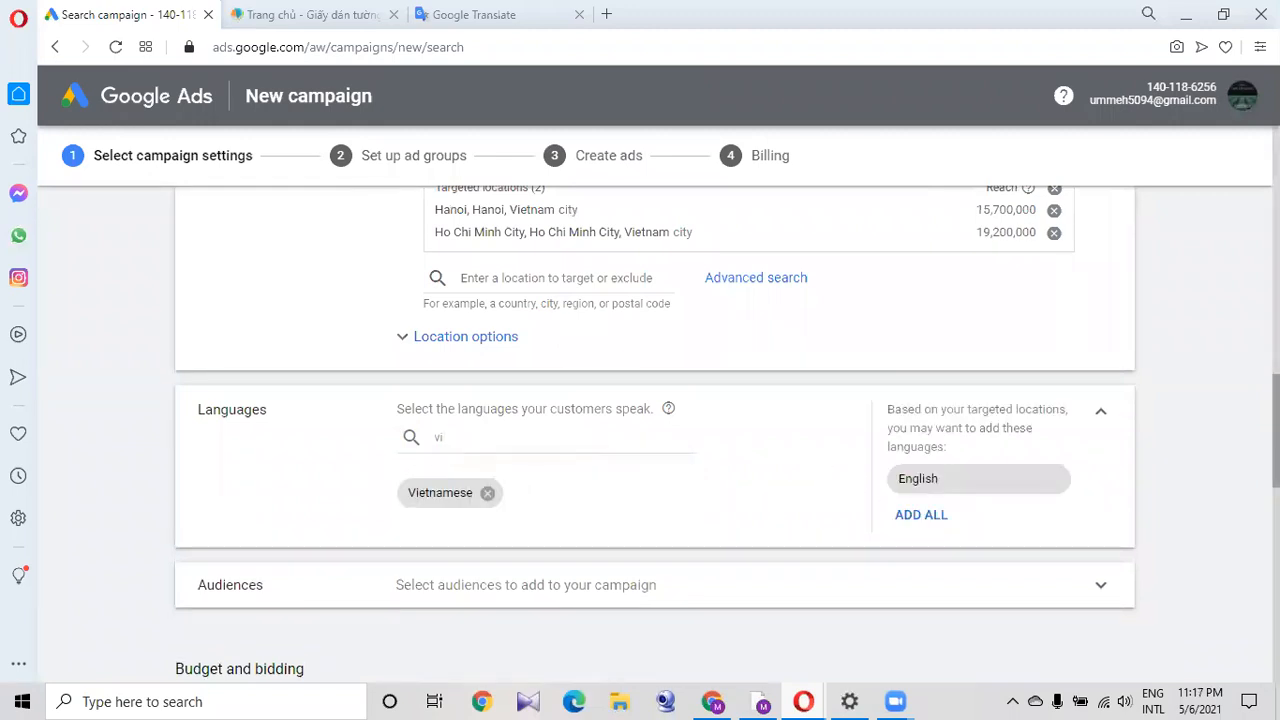
Expand the campaign's audiences section, look over its browsable audience categories, and return to the audience search.
scroll(818, 466, "down", 1)
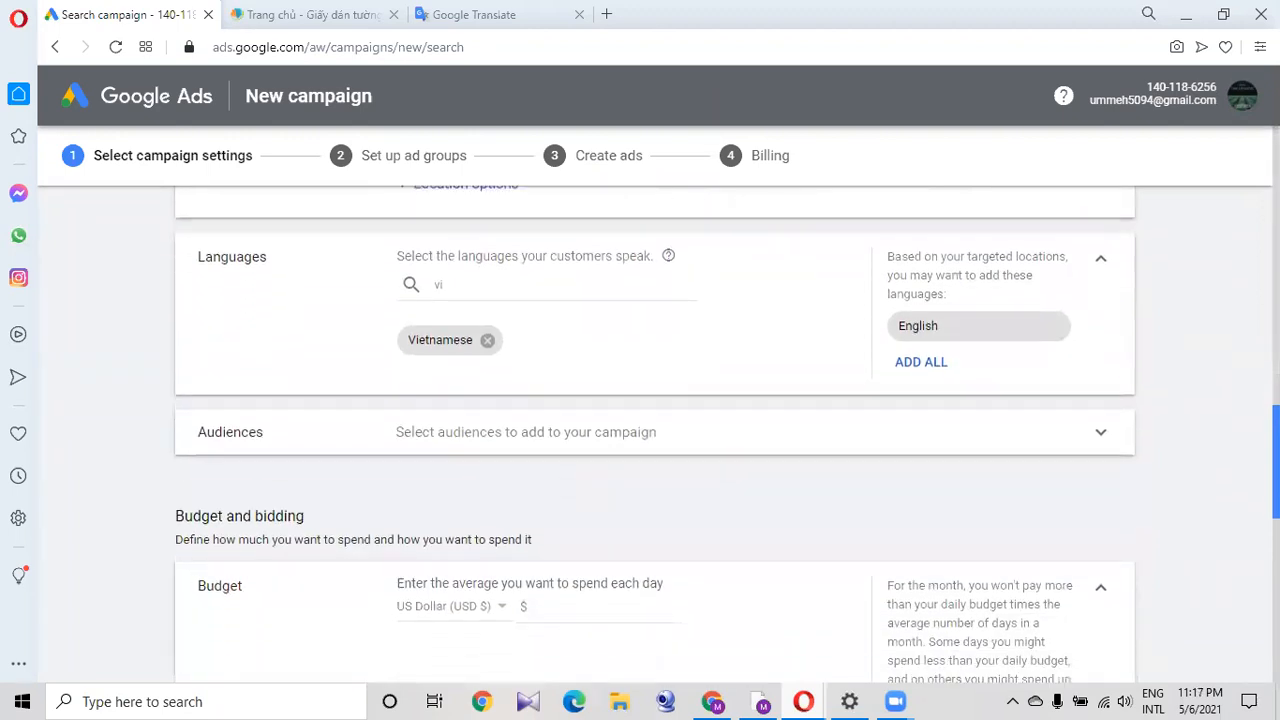
left_click(548, 445)
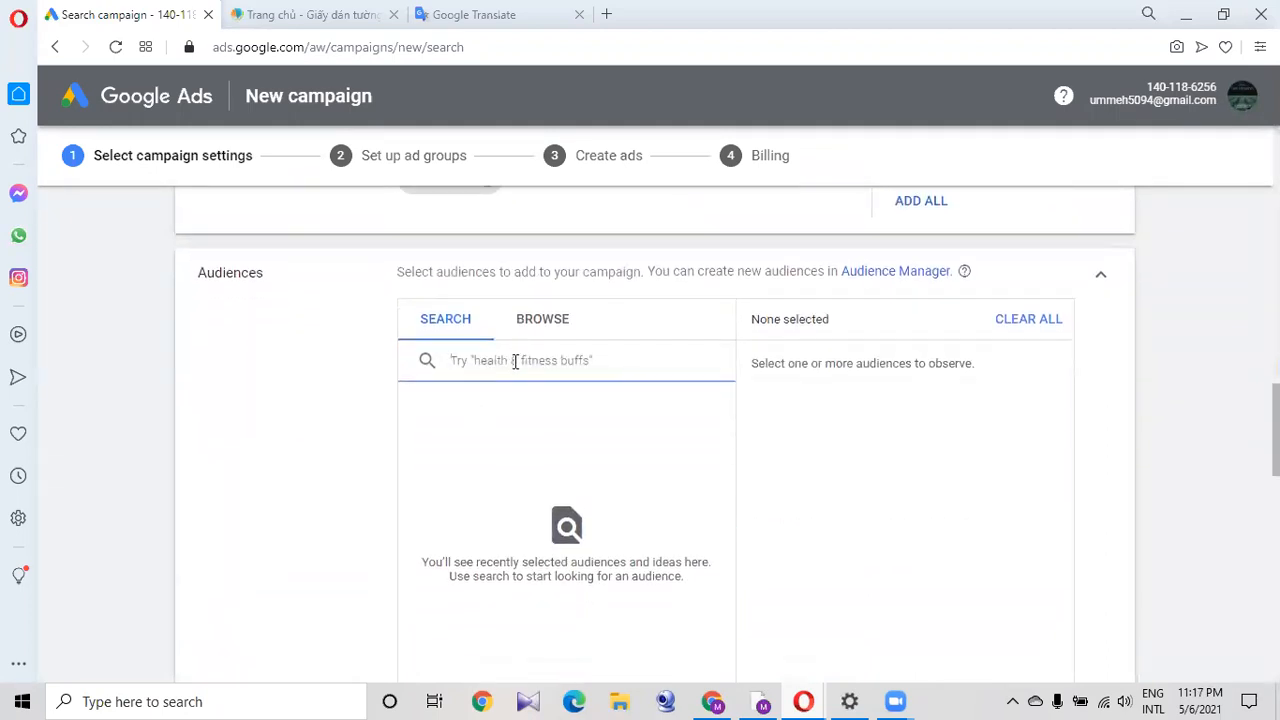
left_click(543, 332)
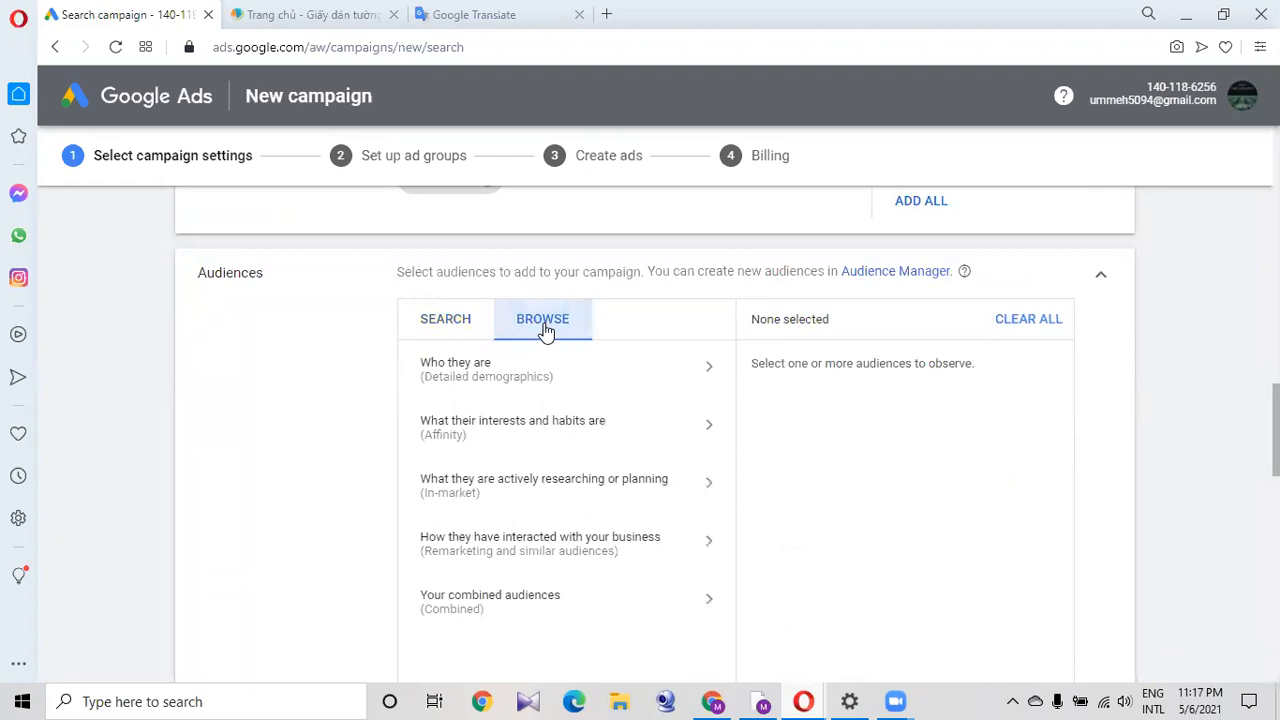
left_click(441, 329)
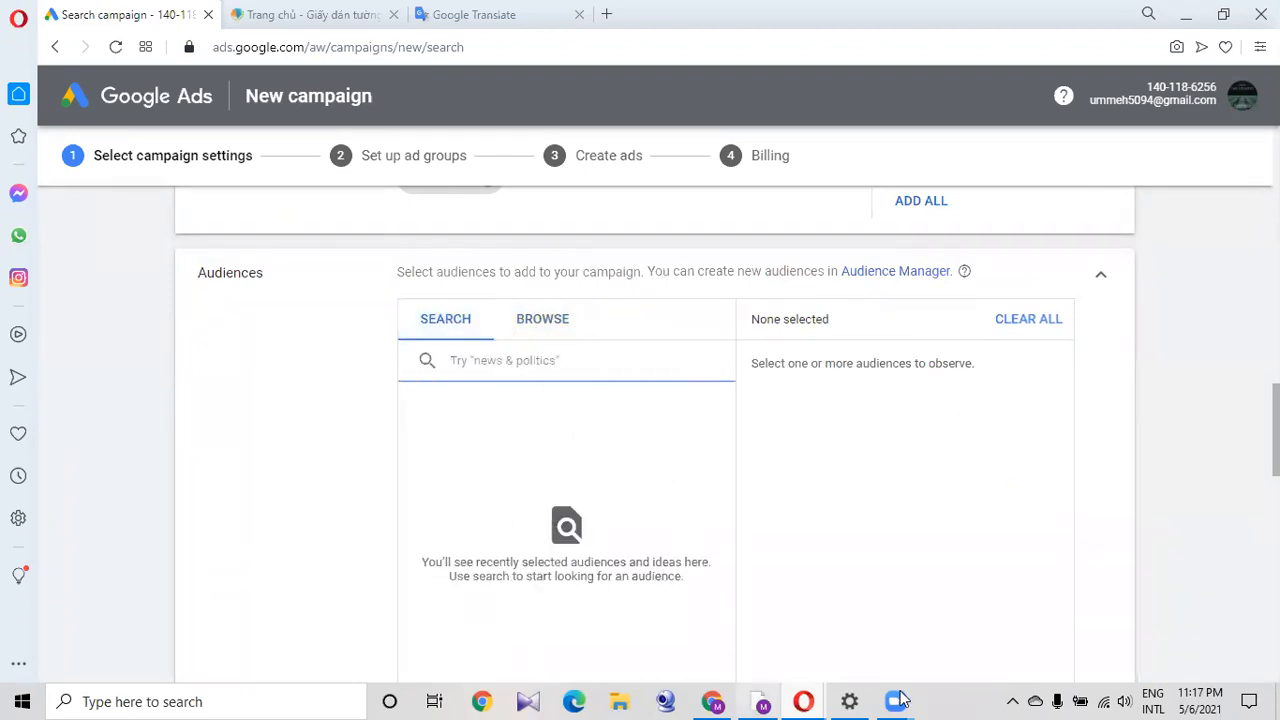
Examine the room and wallpaper categories and the newest designs on the client's wallpaper website.
left_click(338, 14)
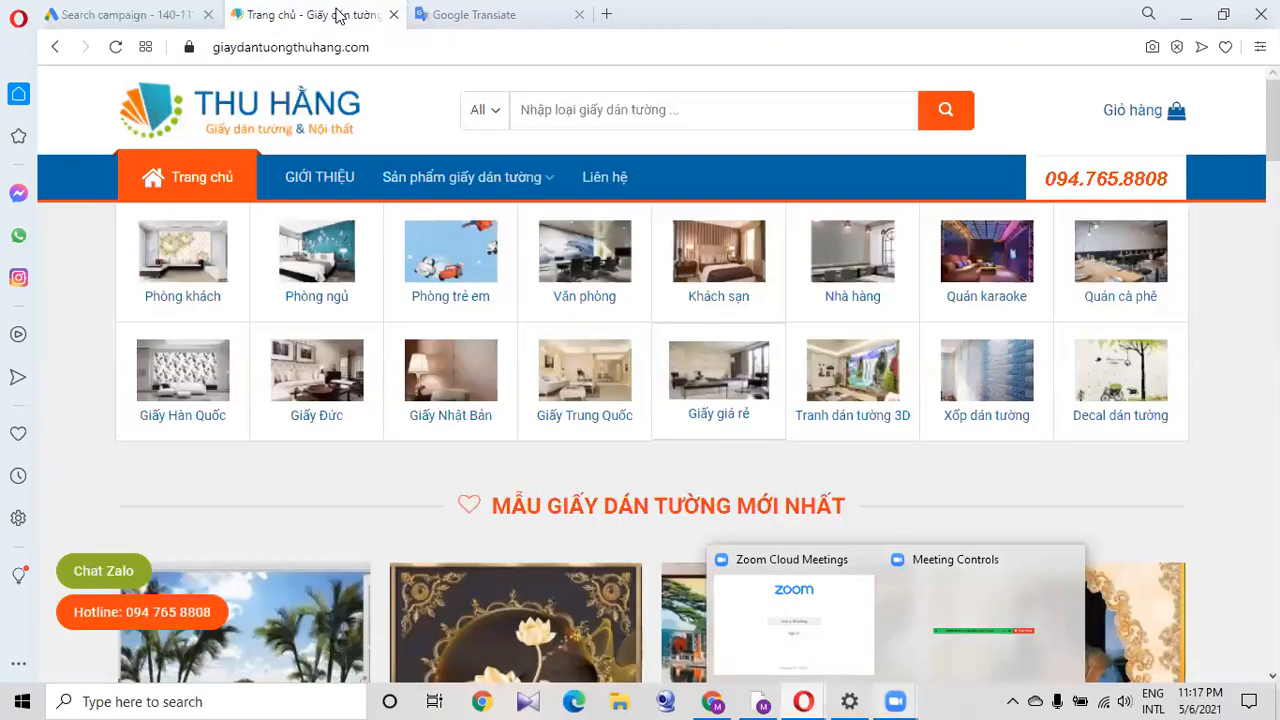
mouse_move(486, 330)
scroll(658, 373, "down", 2)
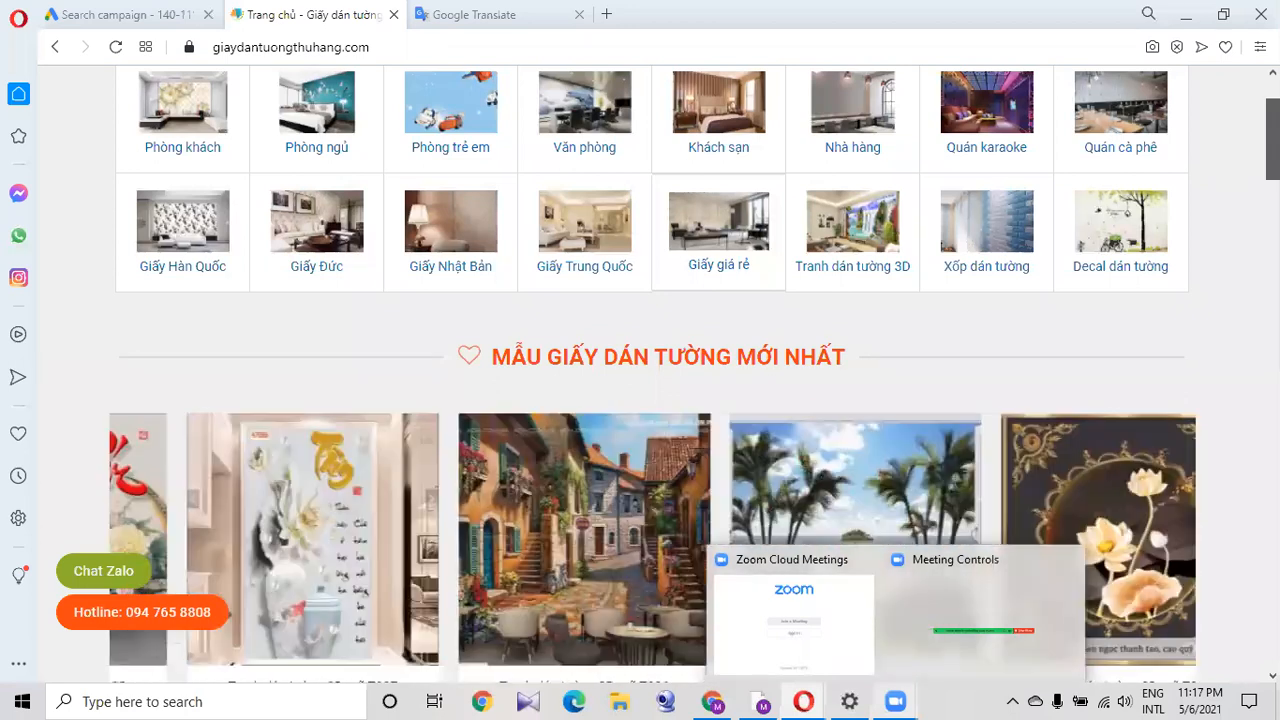
scroll(658, 373, "down", 2)
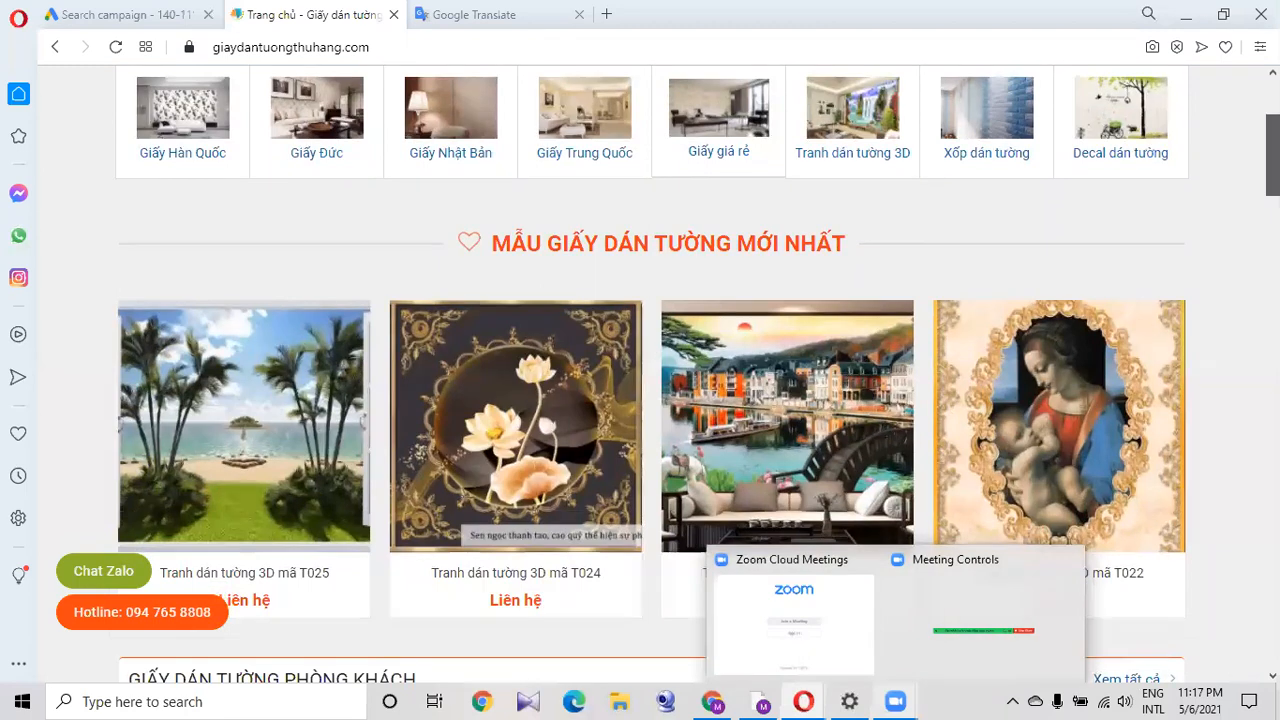
scroll(658, 373, "up", 4)
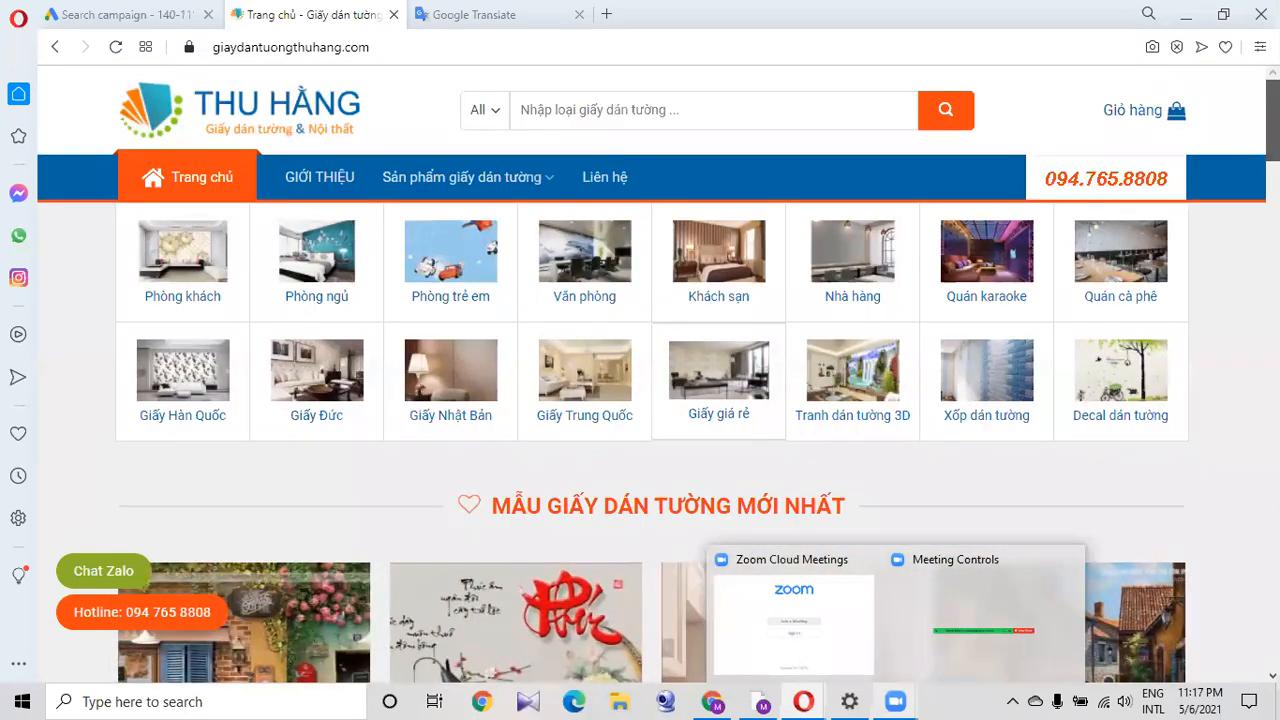
Switch to Google Translate and set the target language for the Vietnamese text Thu Hằng to Bengali.
left_click(525, 13)
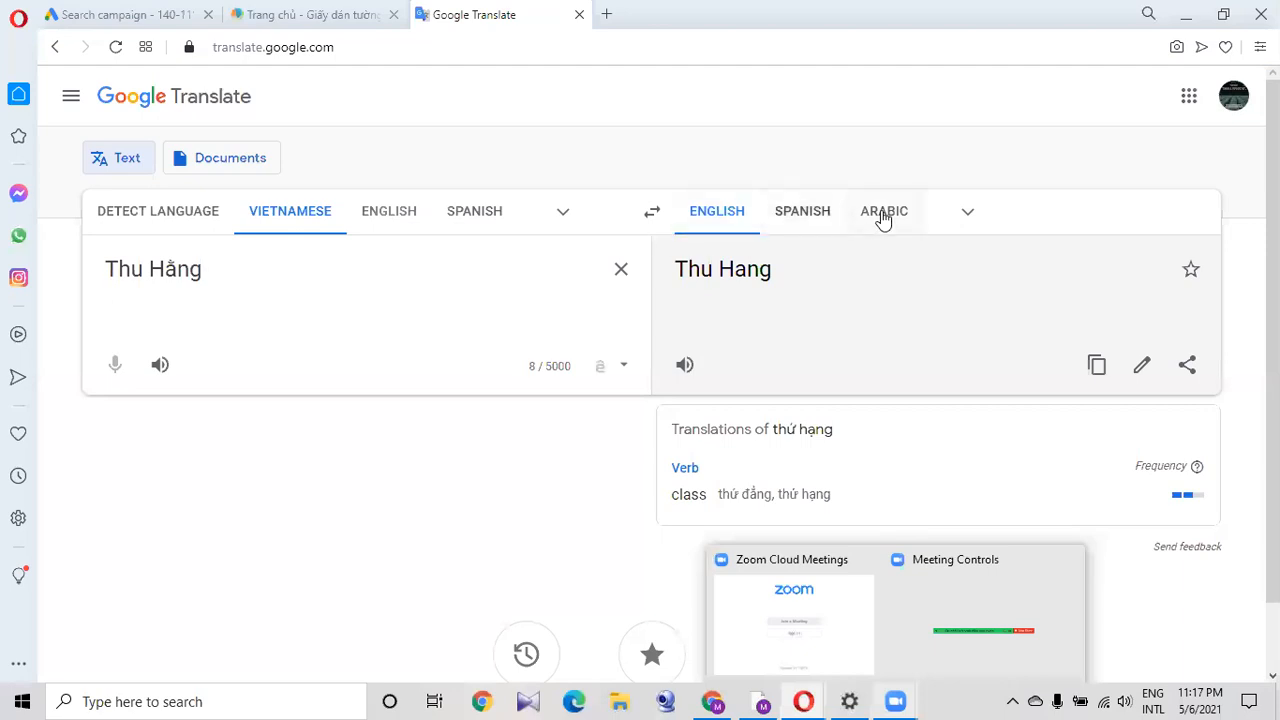
left_click(968, 217)
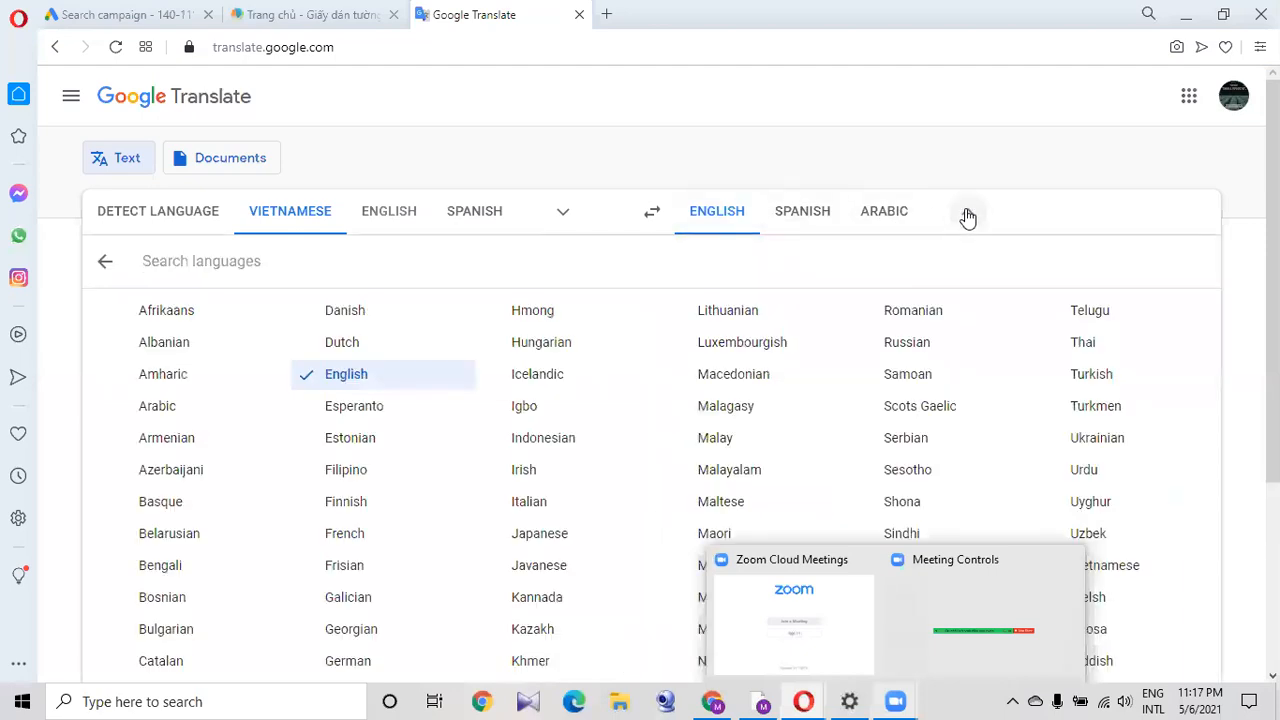
left_click(170, 566)
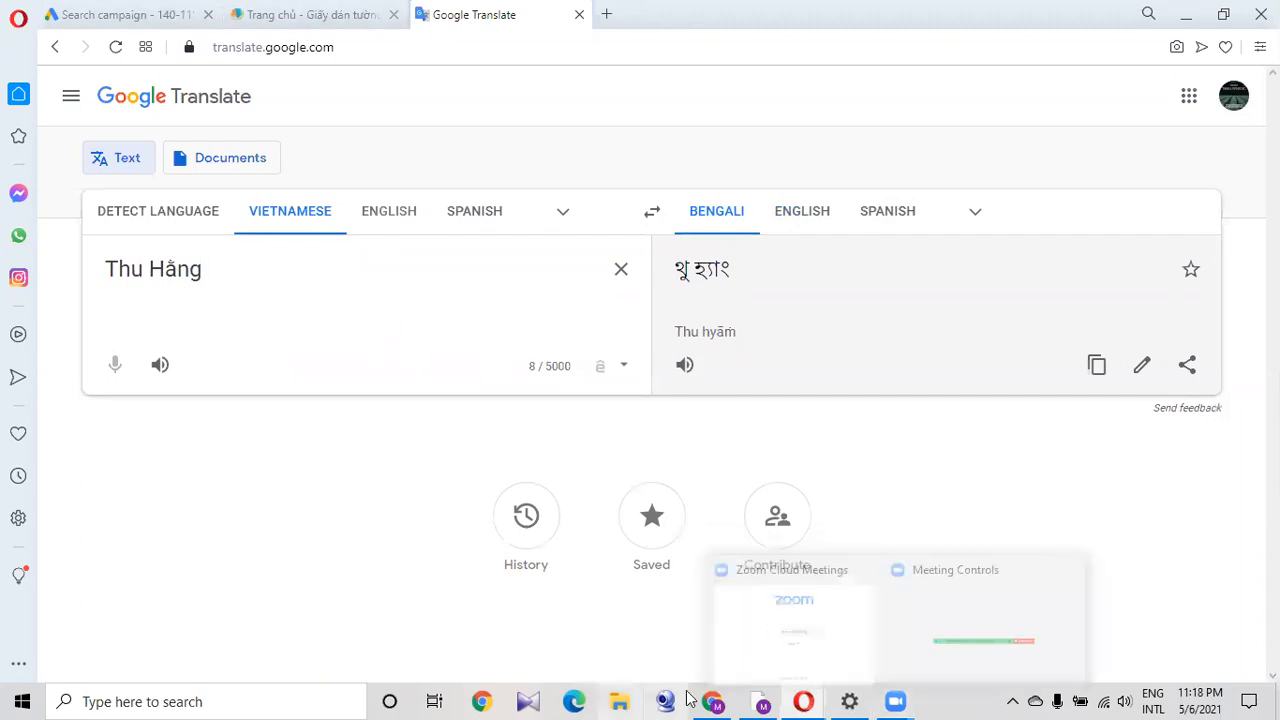
Copy giay dan tuong from the client's Fiverr order, translate it from Vietnamese to Bengali, and return to the Google Ads campaign.
left_click(733, 698)
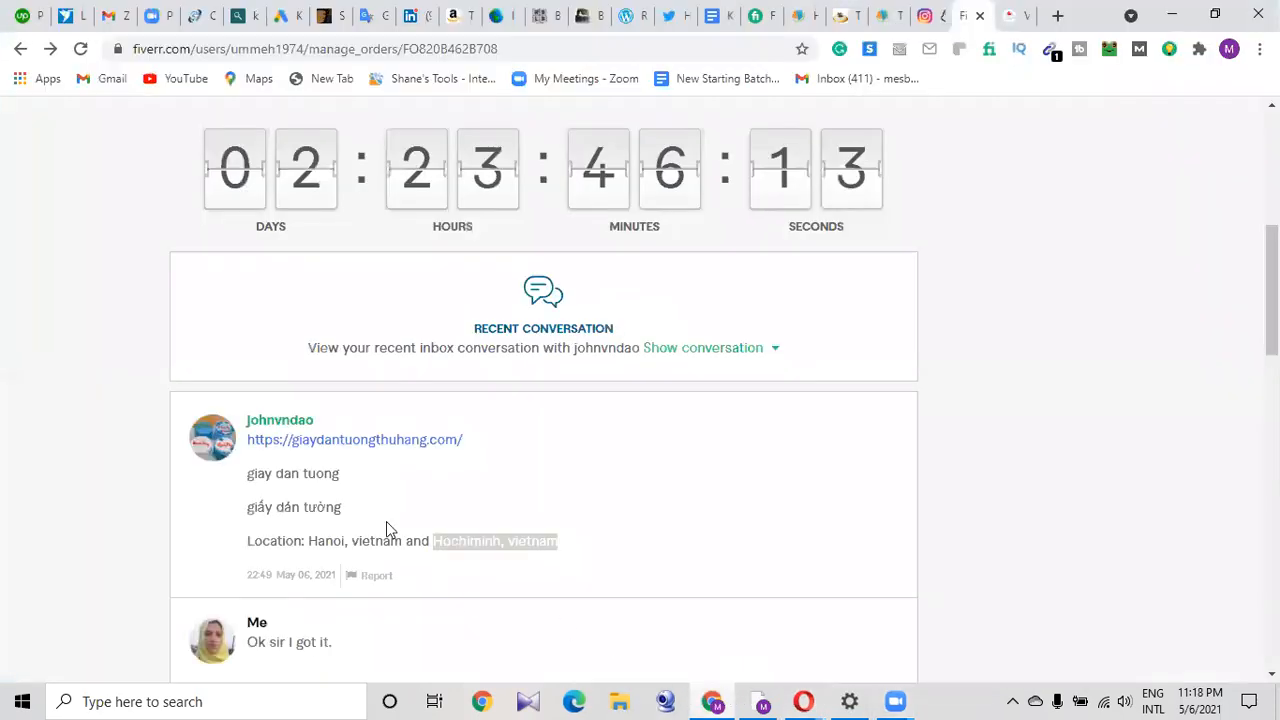
left_click_drag(350, 478, 252, 482)
key("ctrl+c")
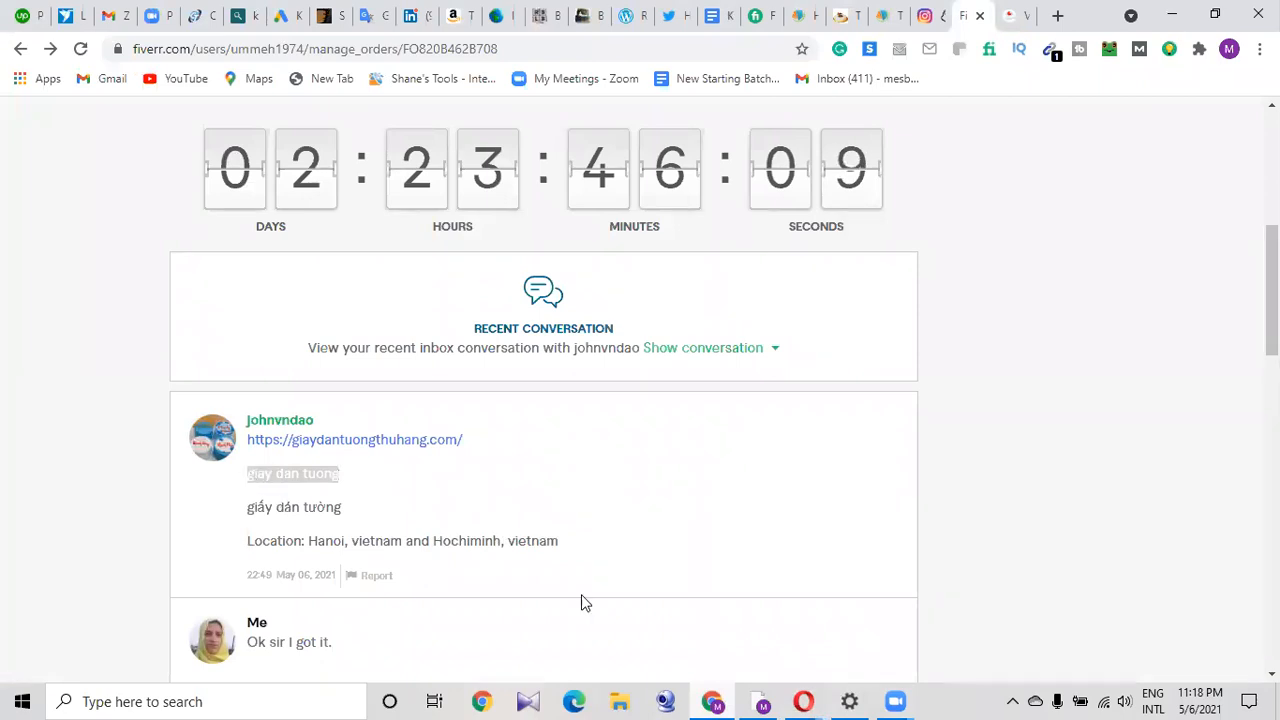
left_click(803, 701)
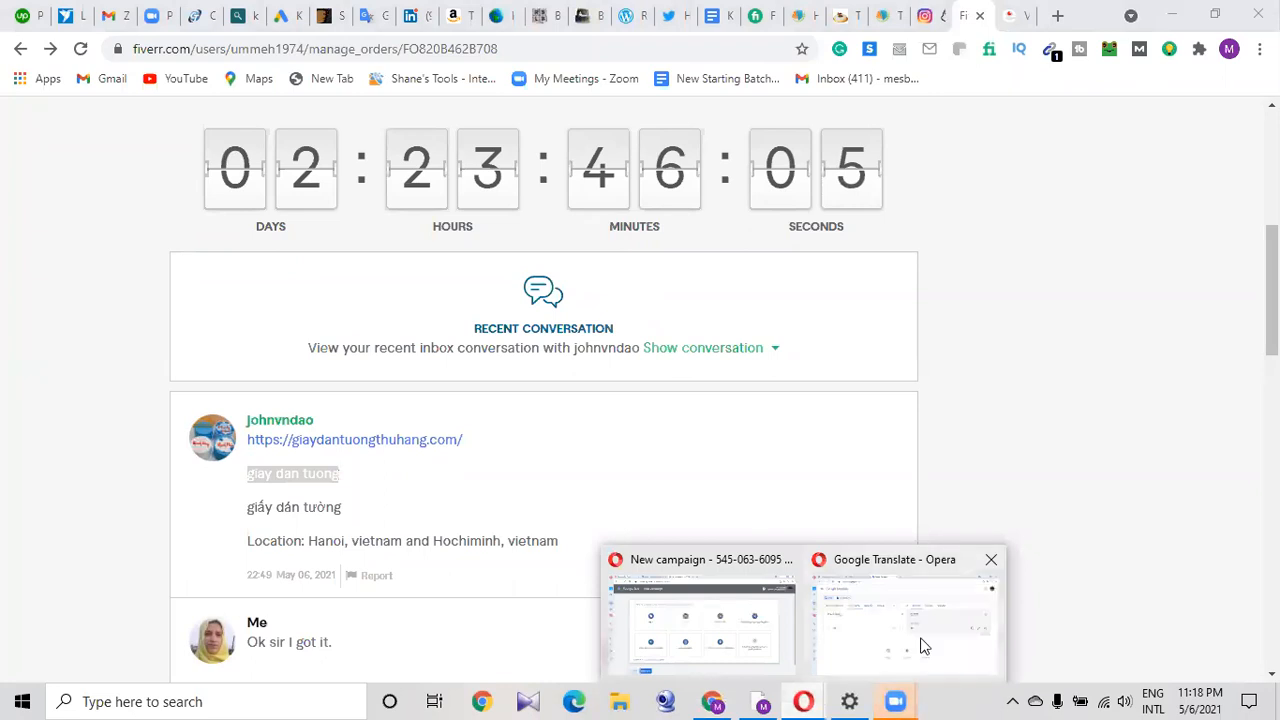
left_click(918, 640)
left_click(618, 272)
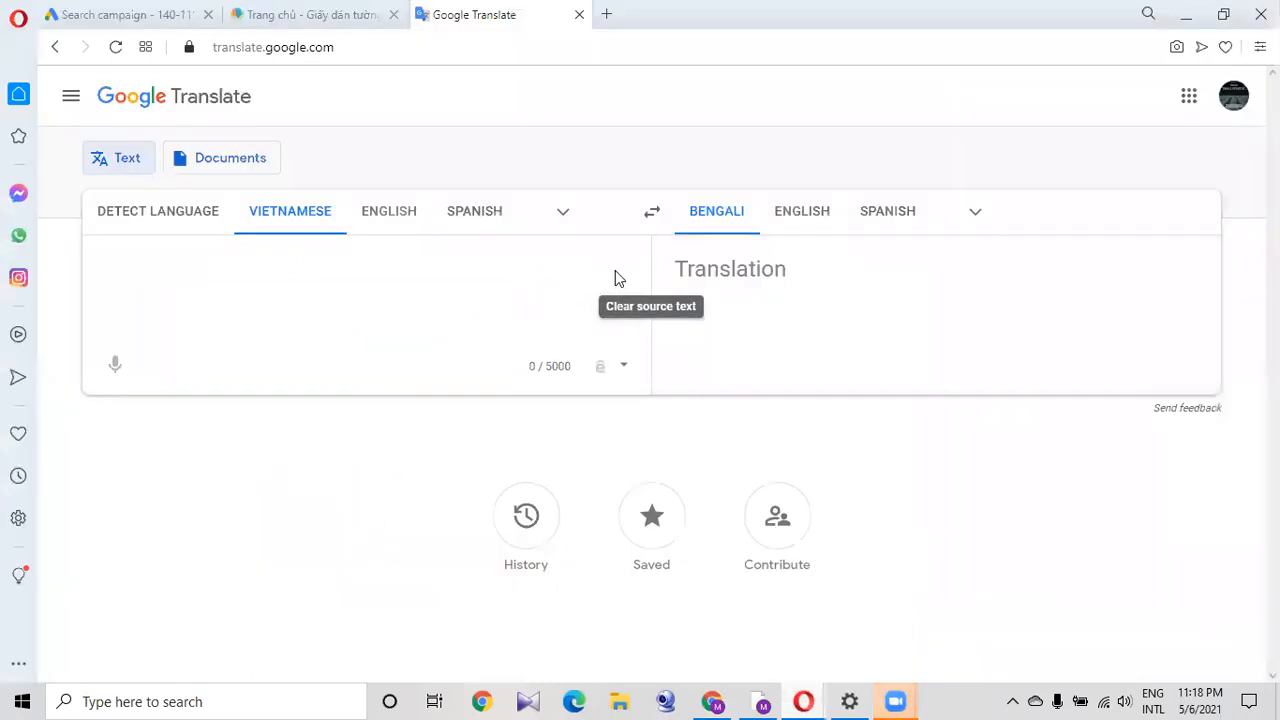
type("giay dan tuong")
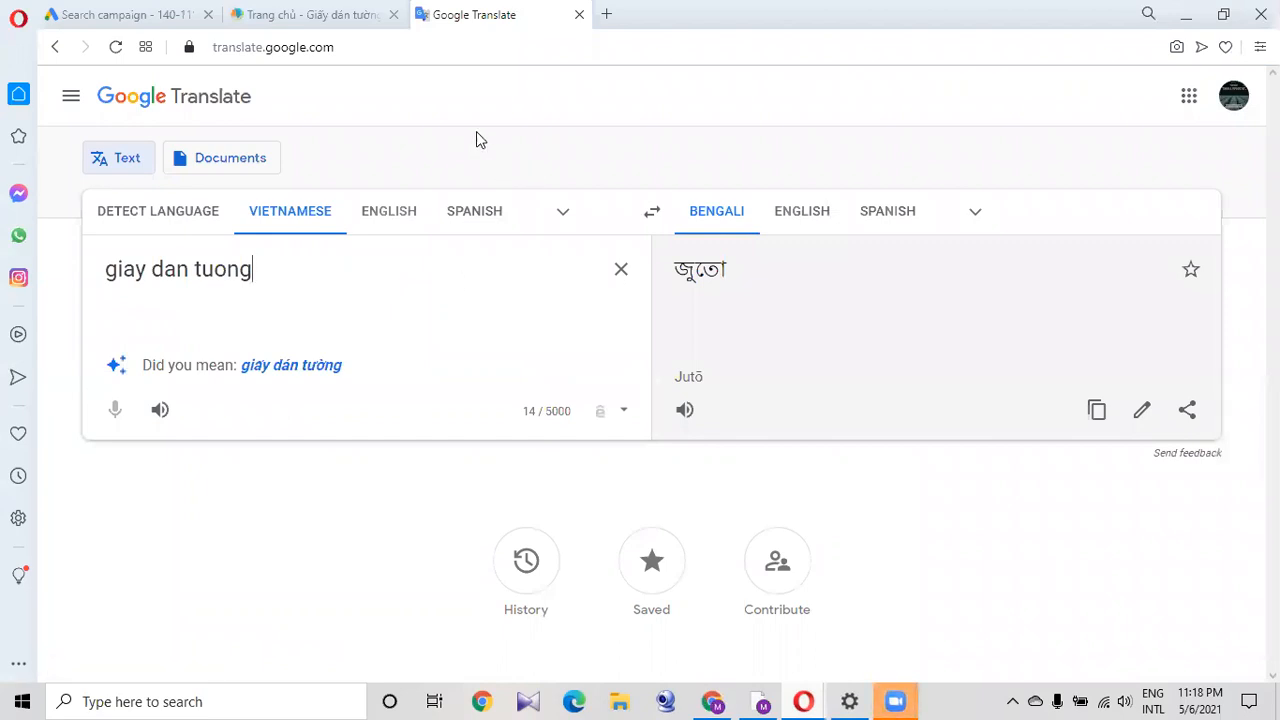
left_click(272, 20)
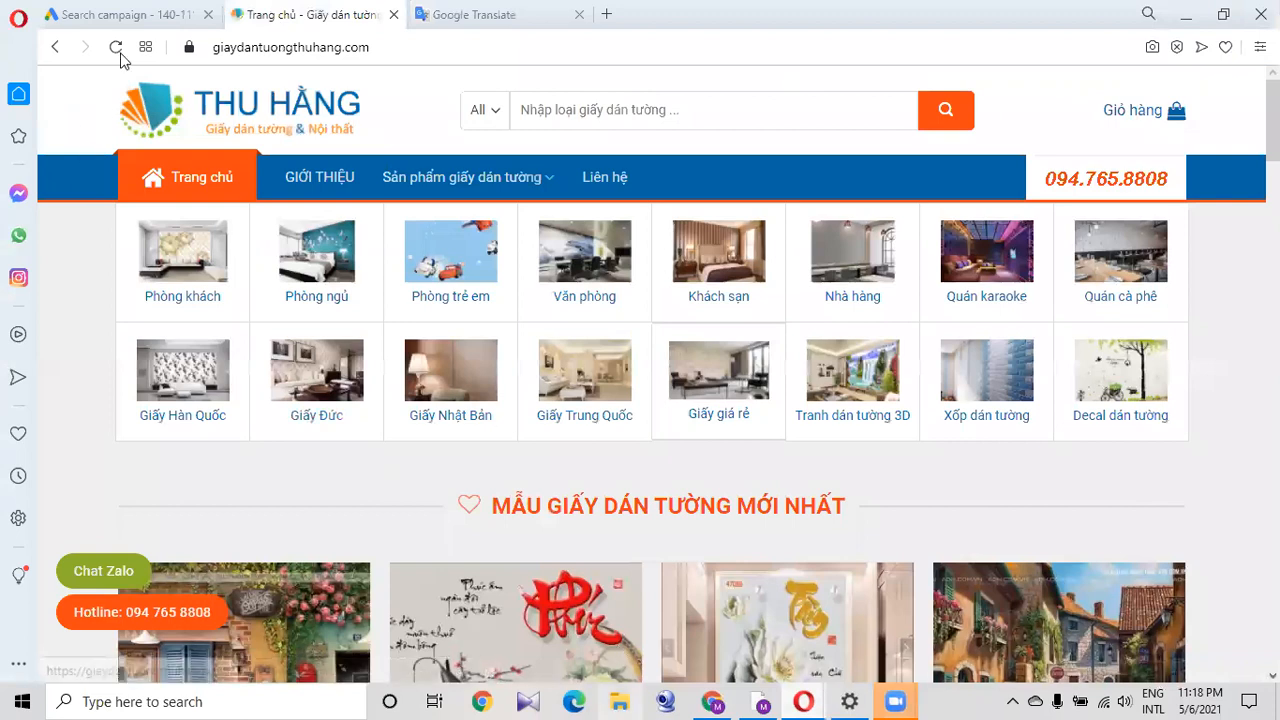
left_click(142, 14)
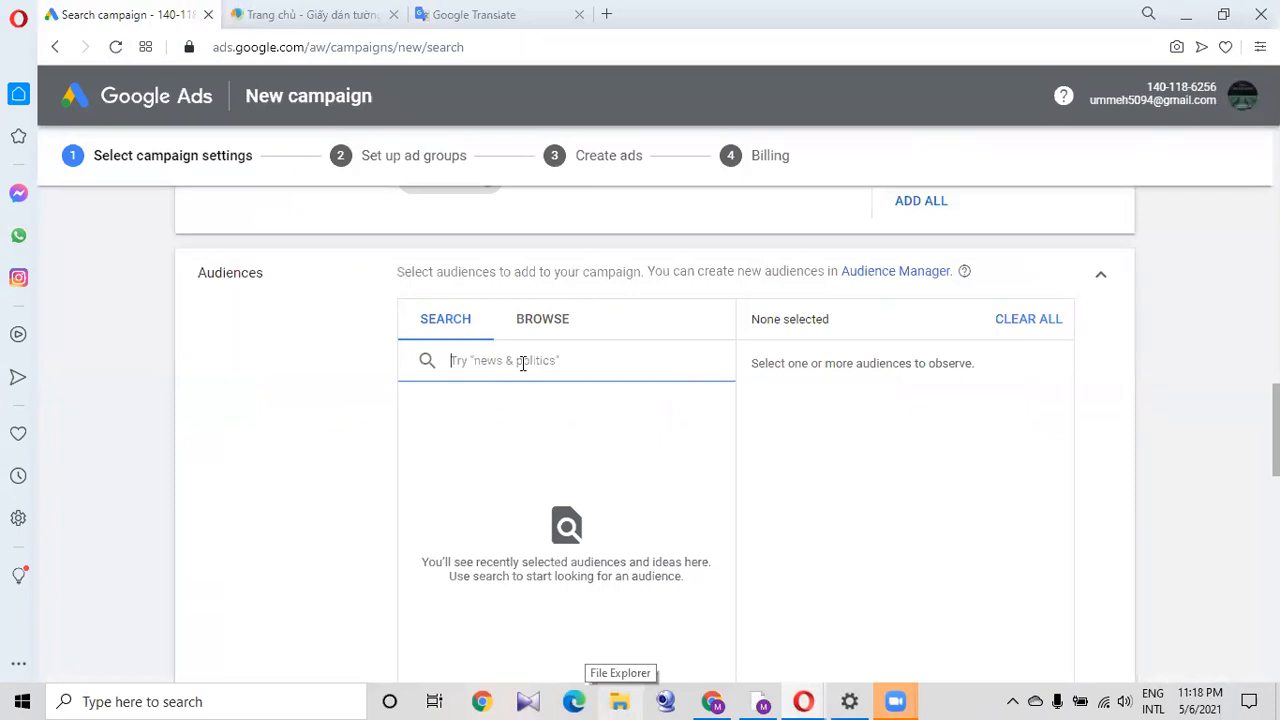
type("fa")
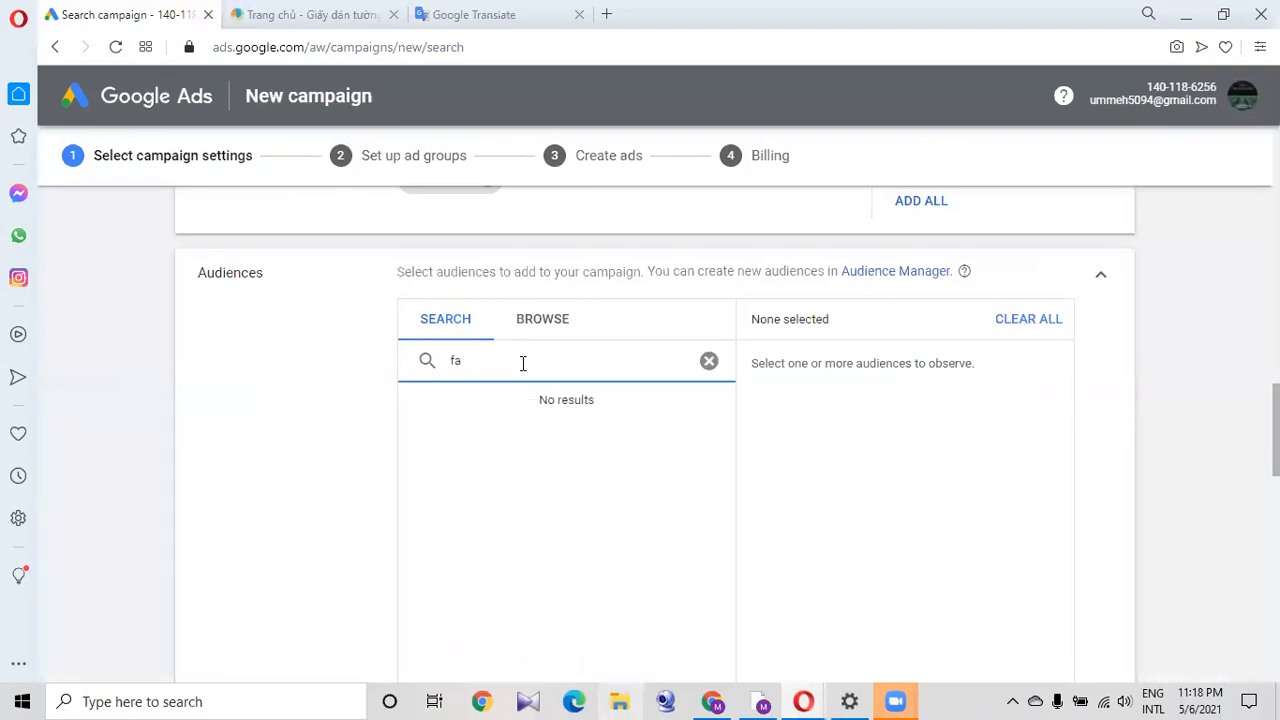
key("BackSpace")
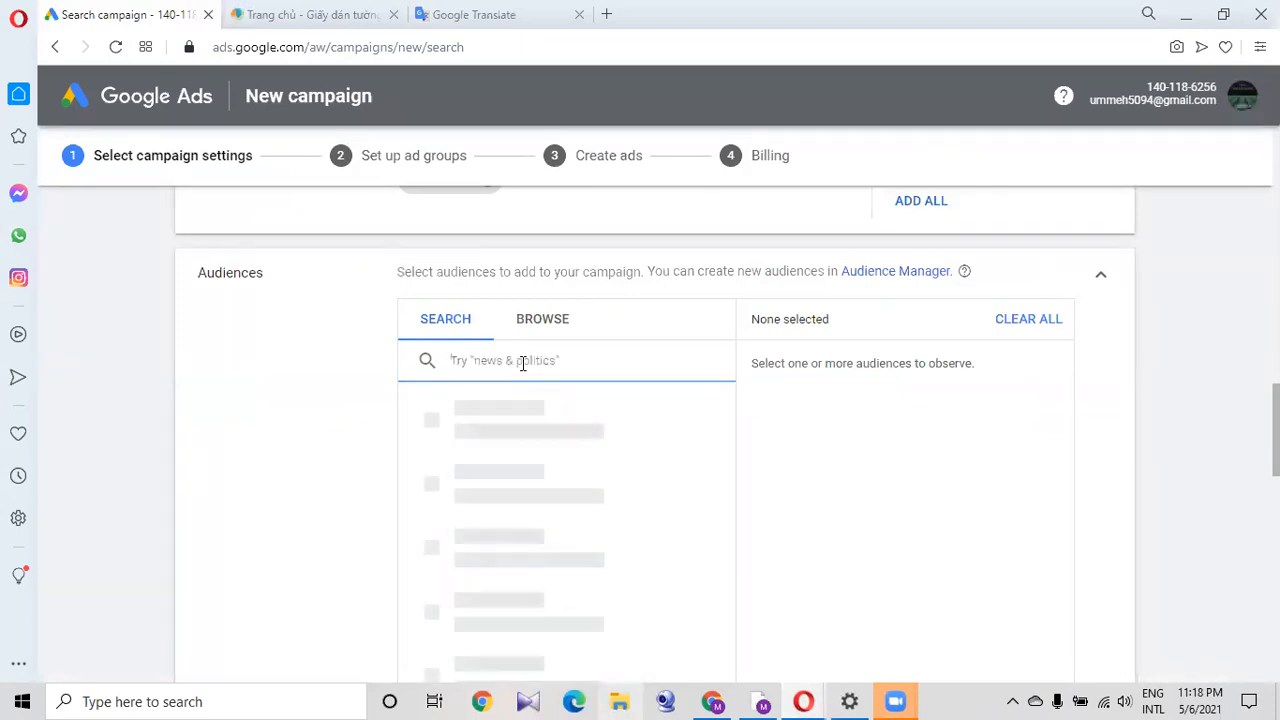
left_click(551, 318)
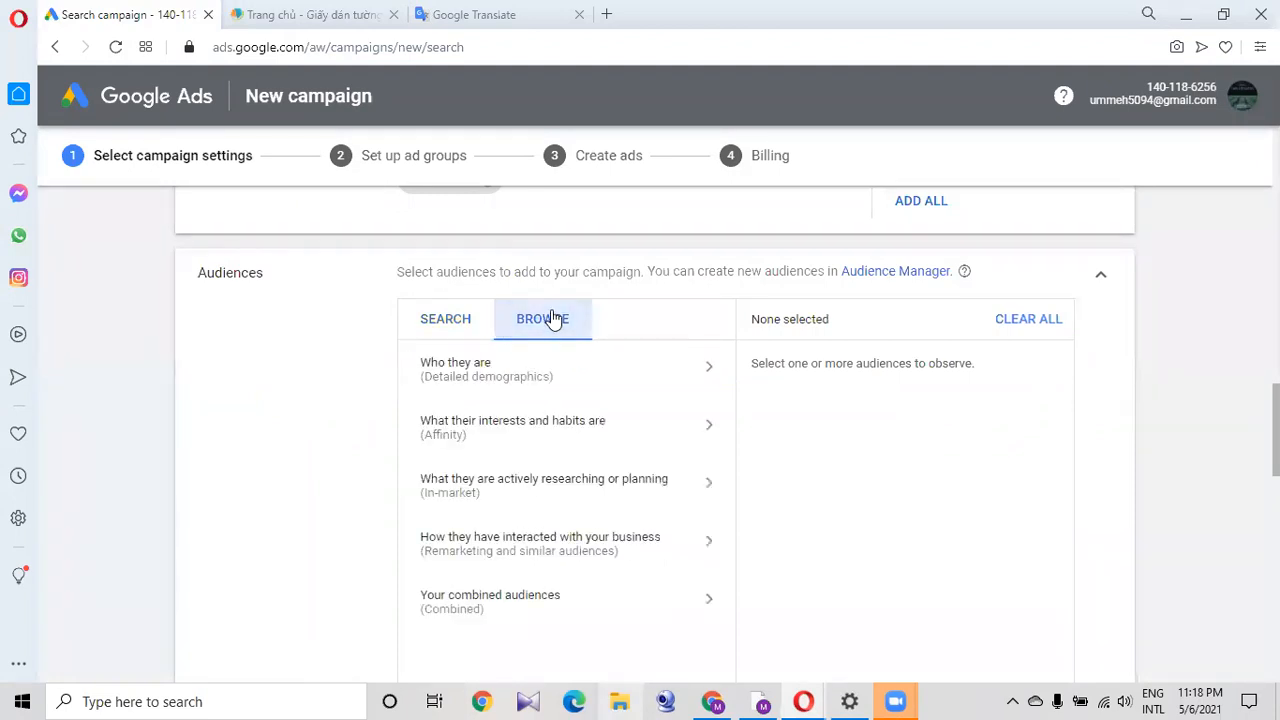
left_click(444, 325)
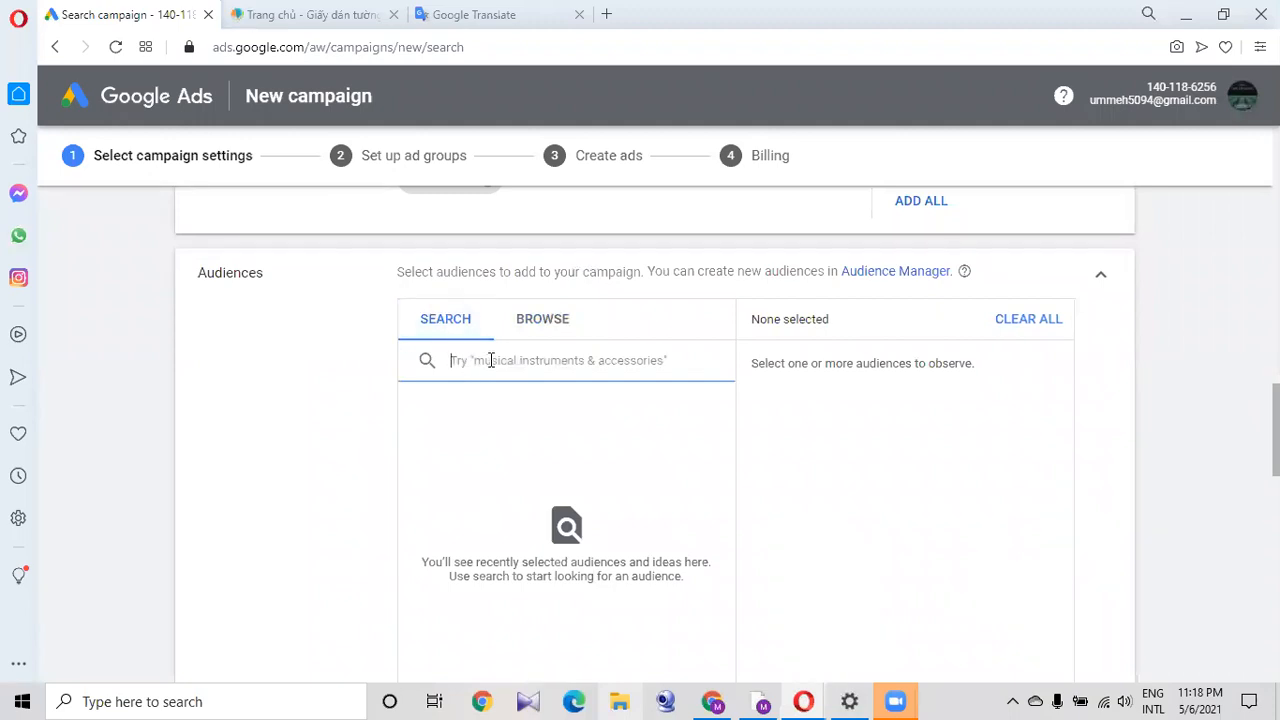
Search the campaign audiences for the copied keyword giay dan tuong and look over the suggested in-market audiences.
key("ctrl+v")
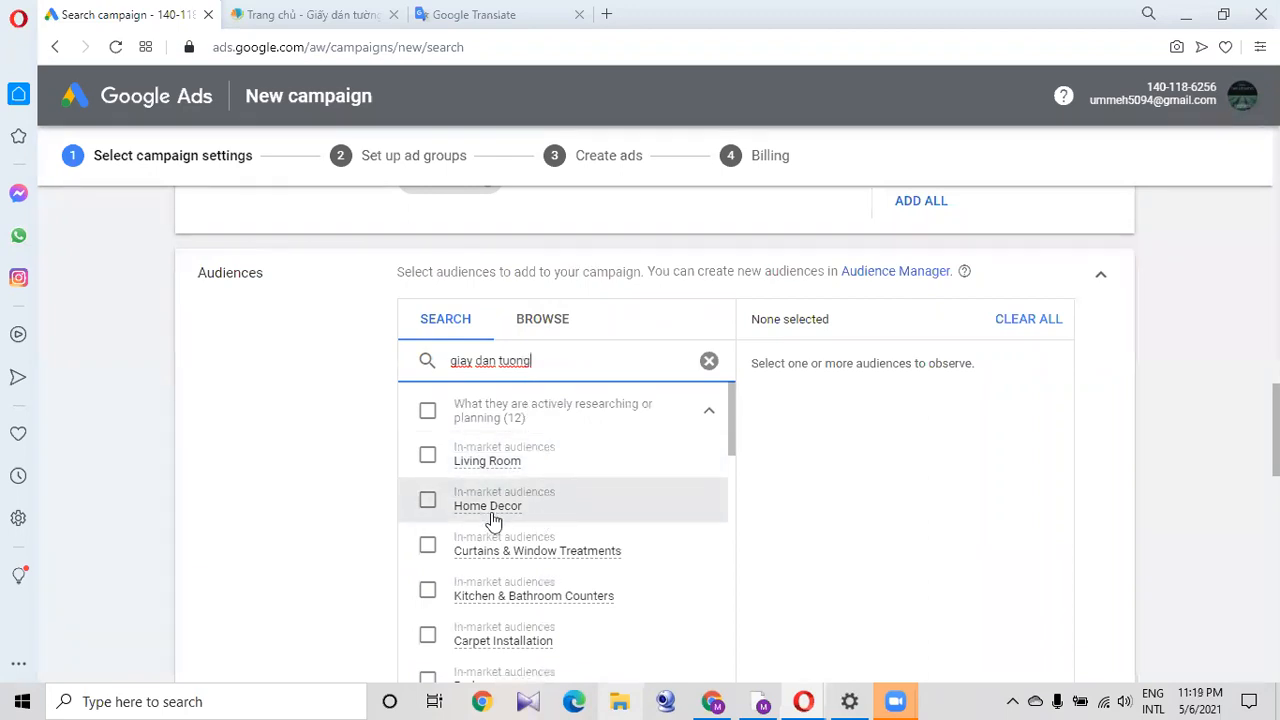
mouse_move(487, 508)
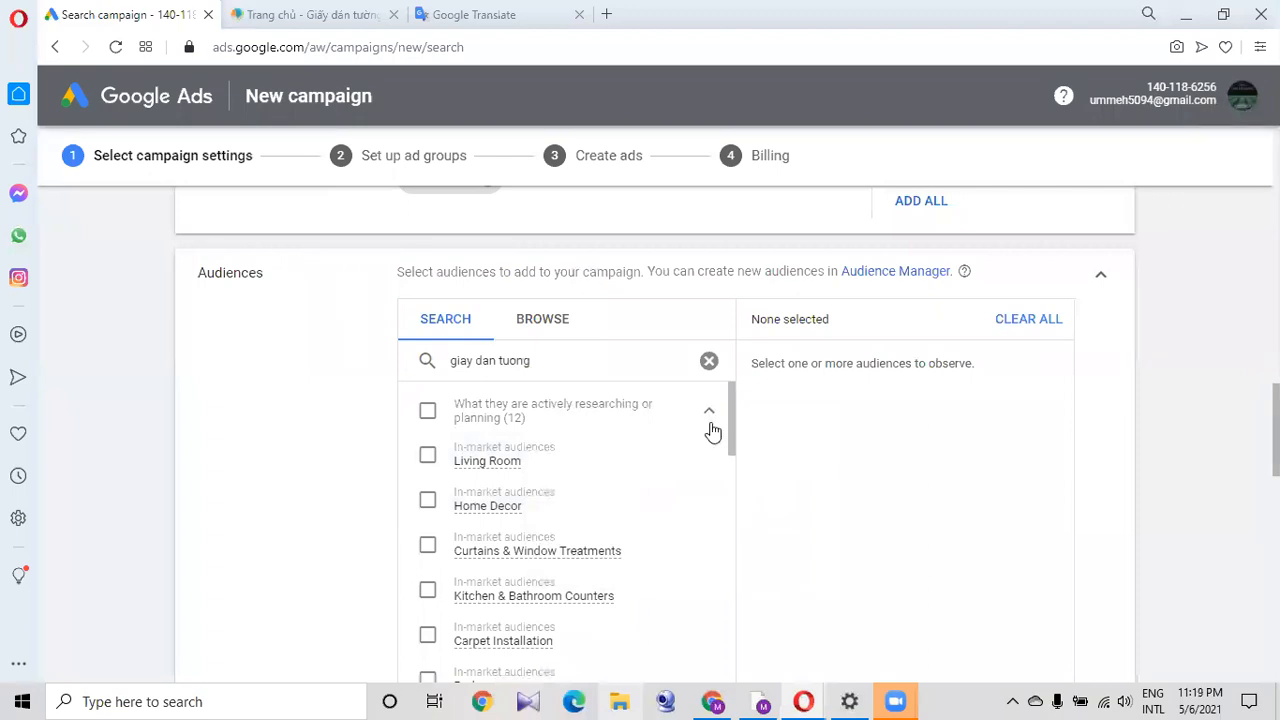
mouse_move(729, 405)
left_mouse_down()
mouse_move(735, 657)
mouse_move(737, 387)
left_mouse_up()
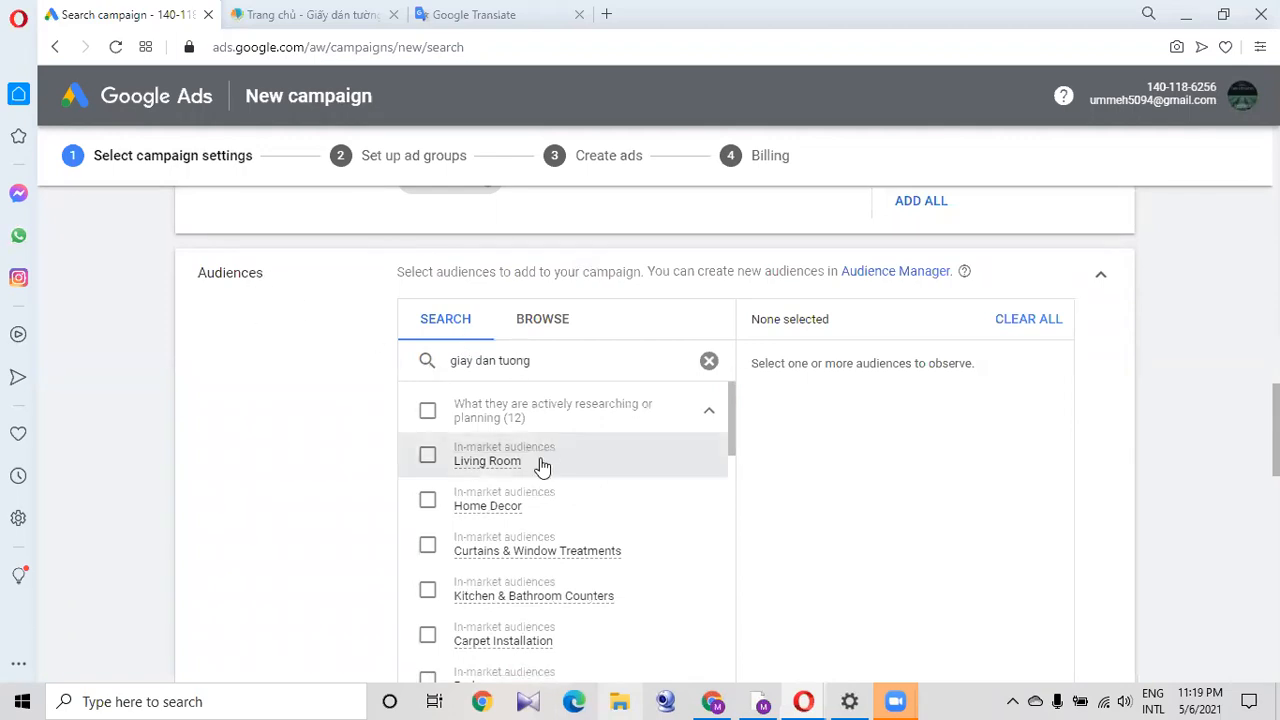
mouse_move(508, 466)
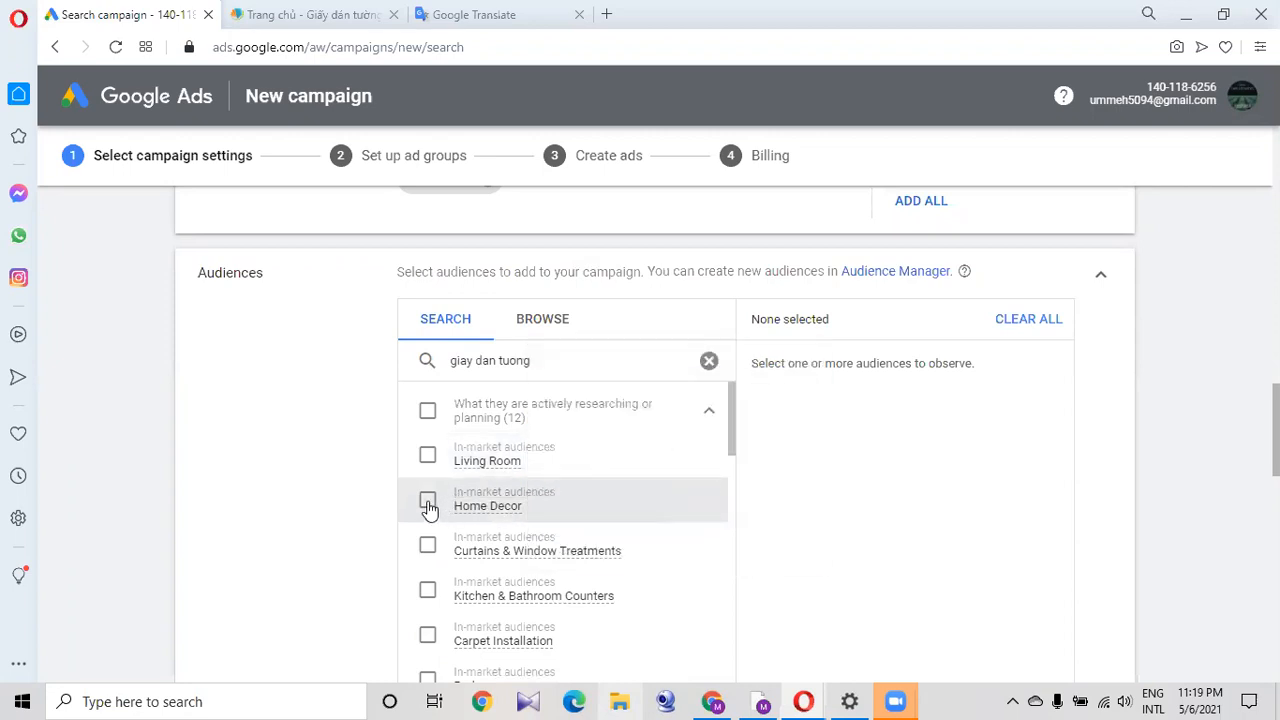
Examine the newest designs and living-room wallpapers on the client's website and compare them with the suggested in-market audiences in Google Ads.
left_click(331, 18)
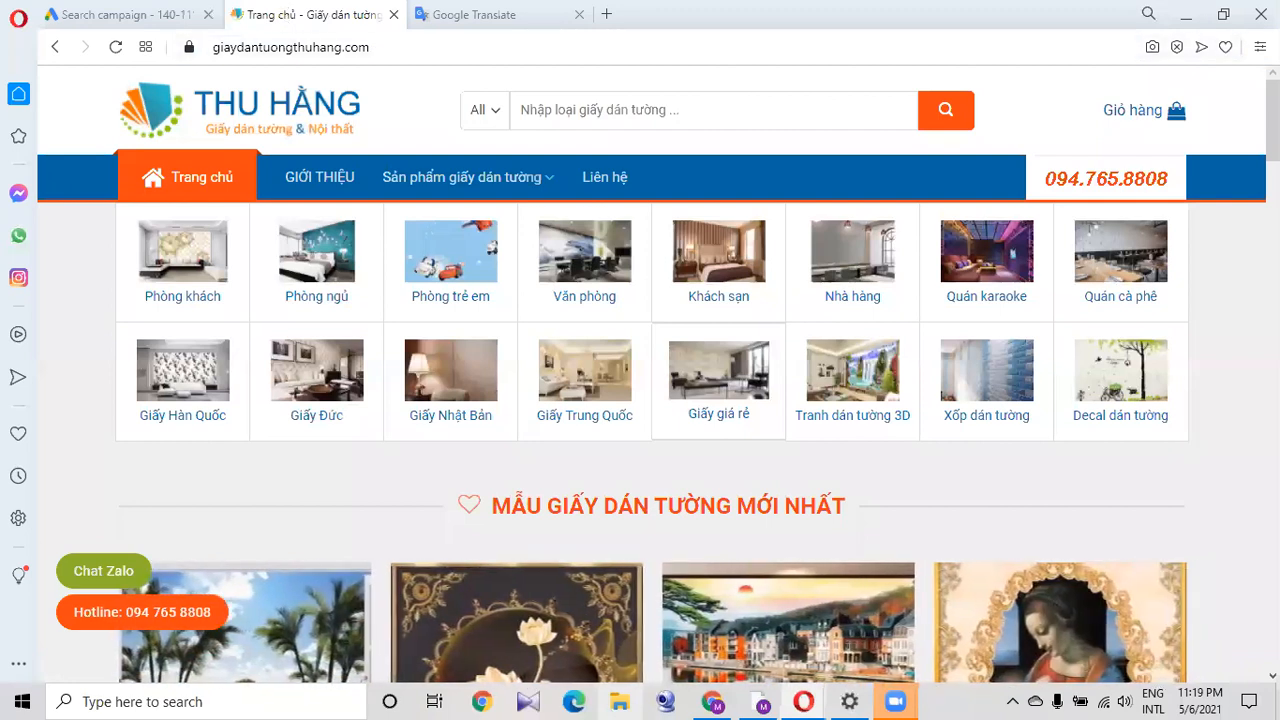
scroll(658, 380, "down", 5)
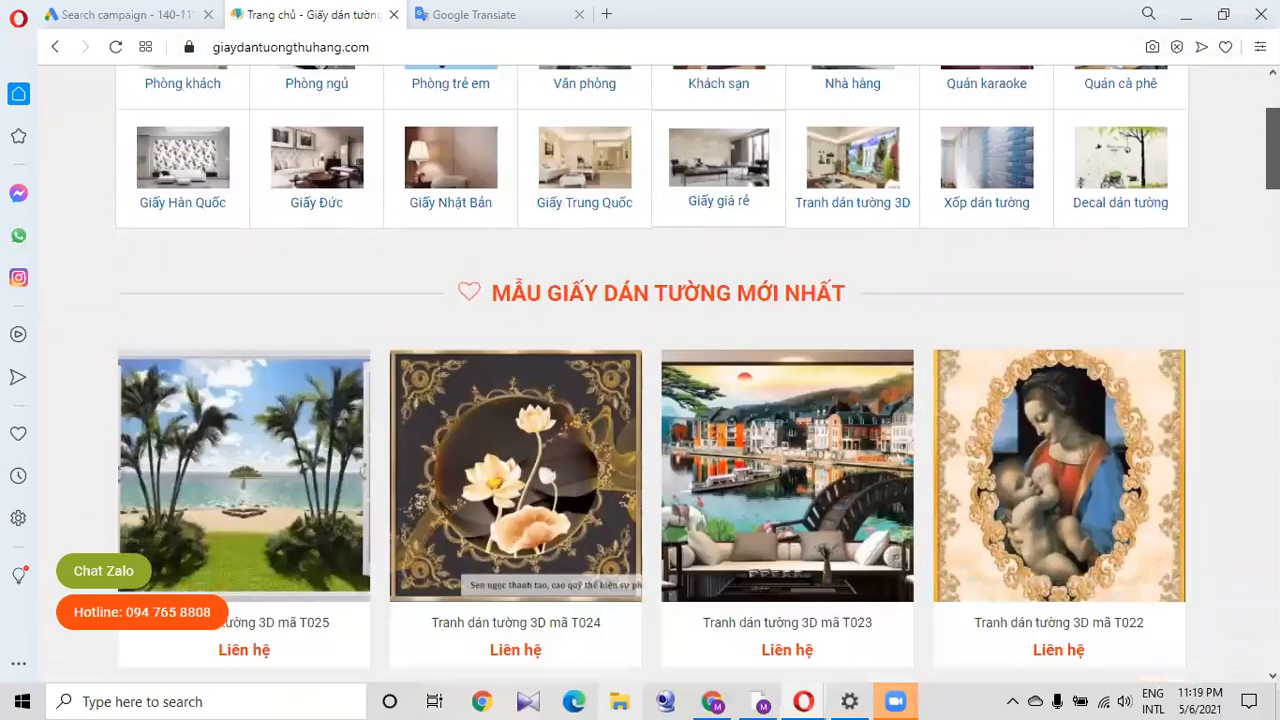
scroll(650, 370, "down", 3)
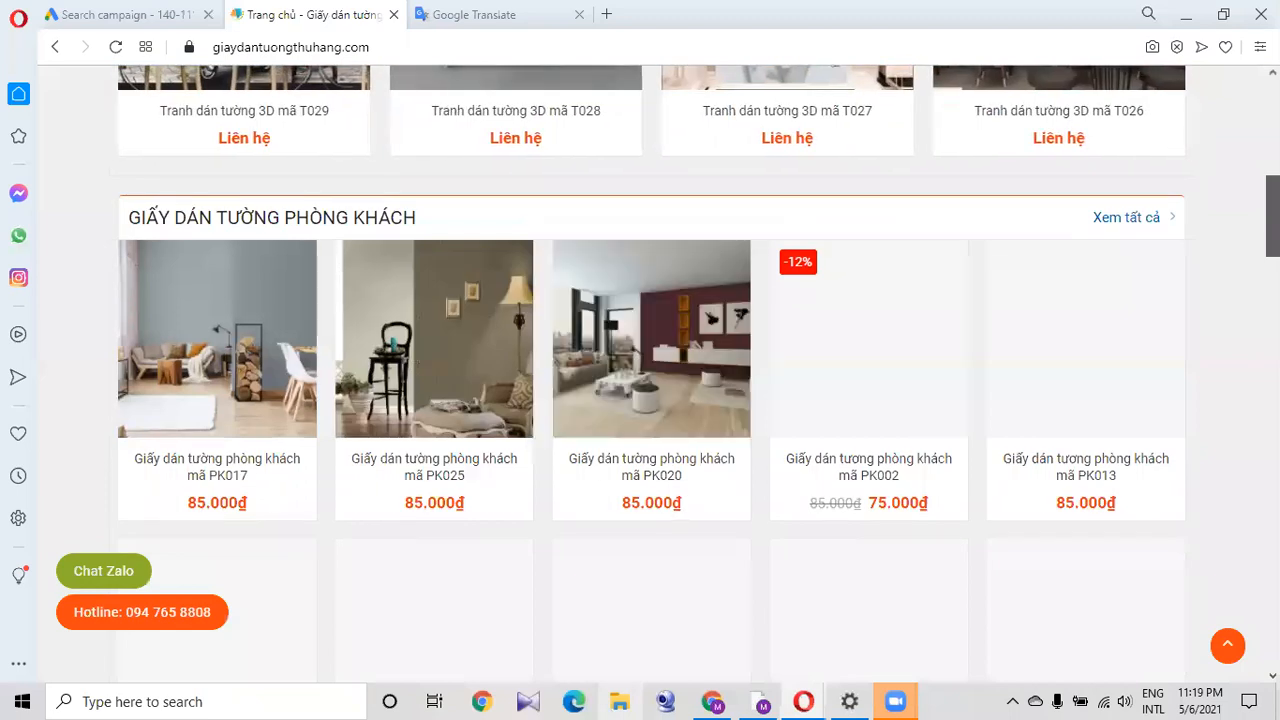
scroll(650, 370, "down", 2)
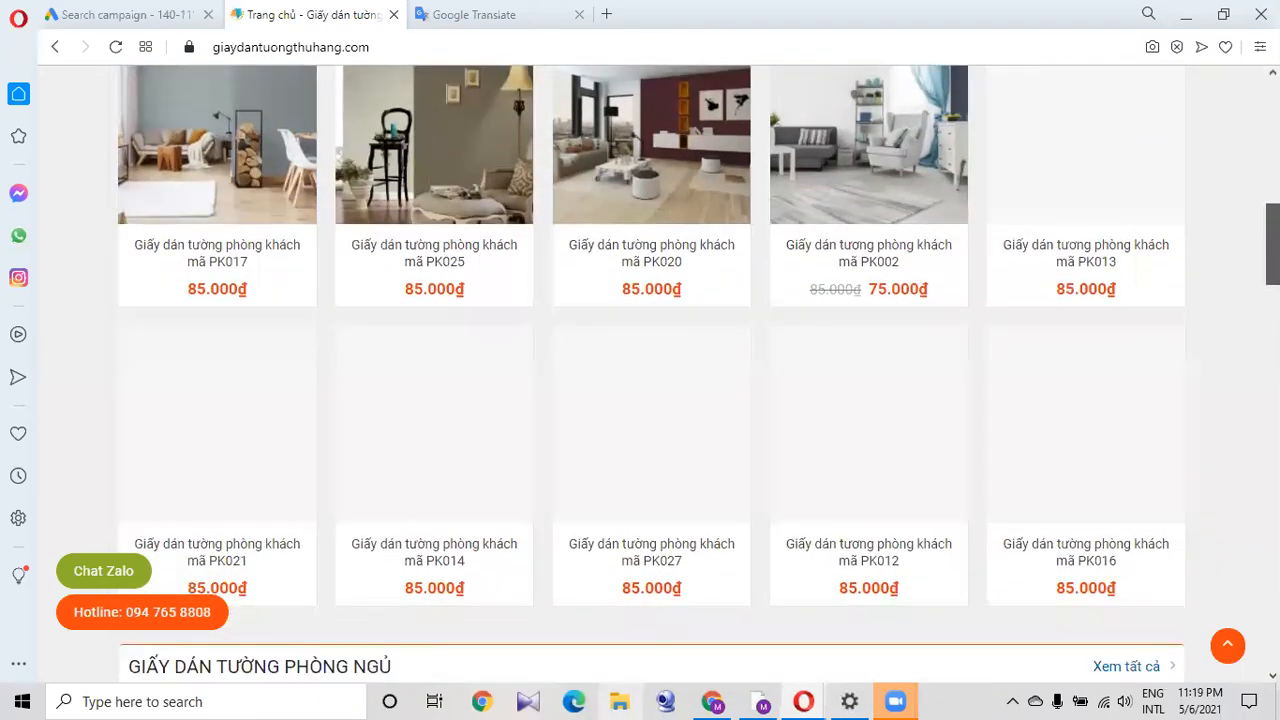
left_click(127, 8)
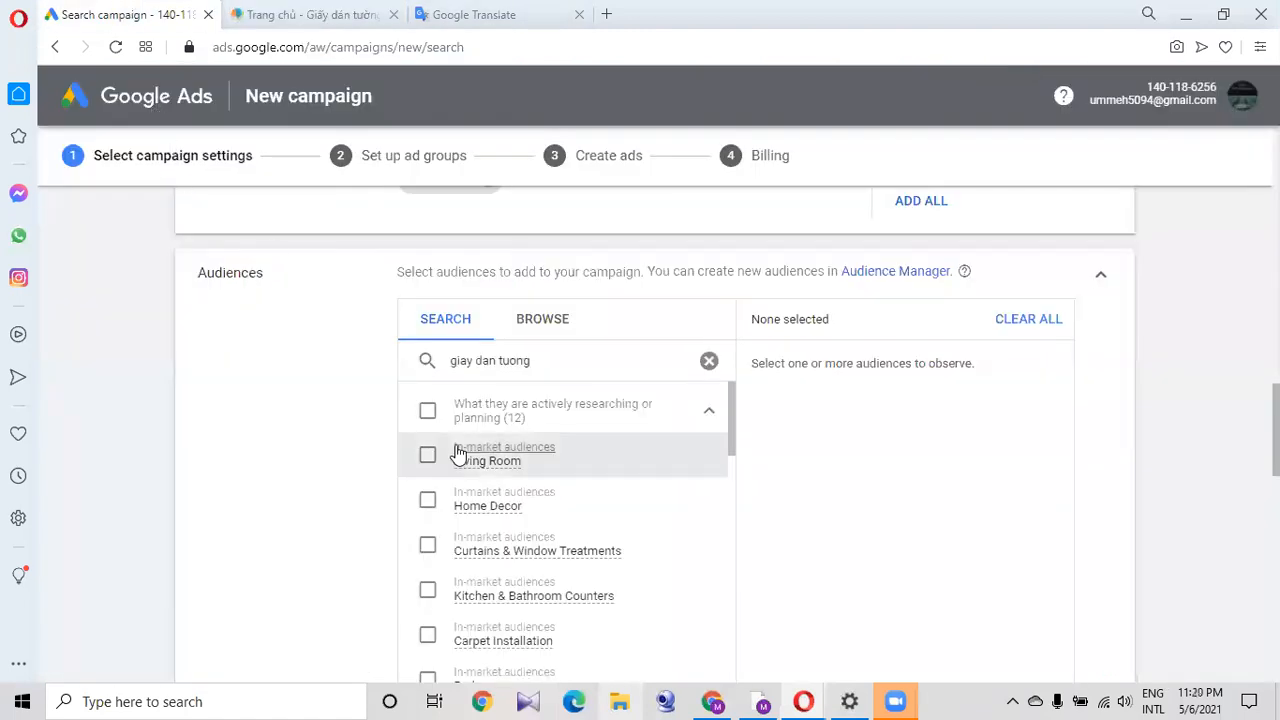
mouse_move(474, 508)
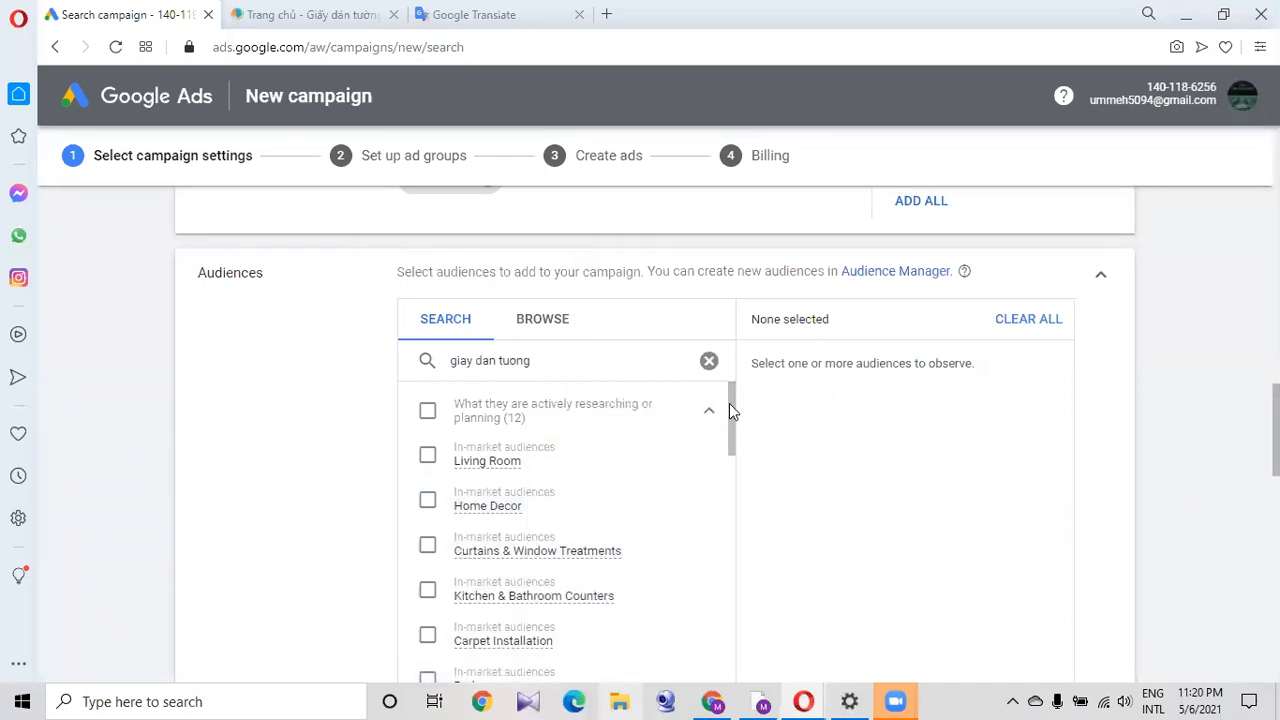
scroll(729, 412, "down", 2)
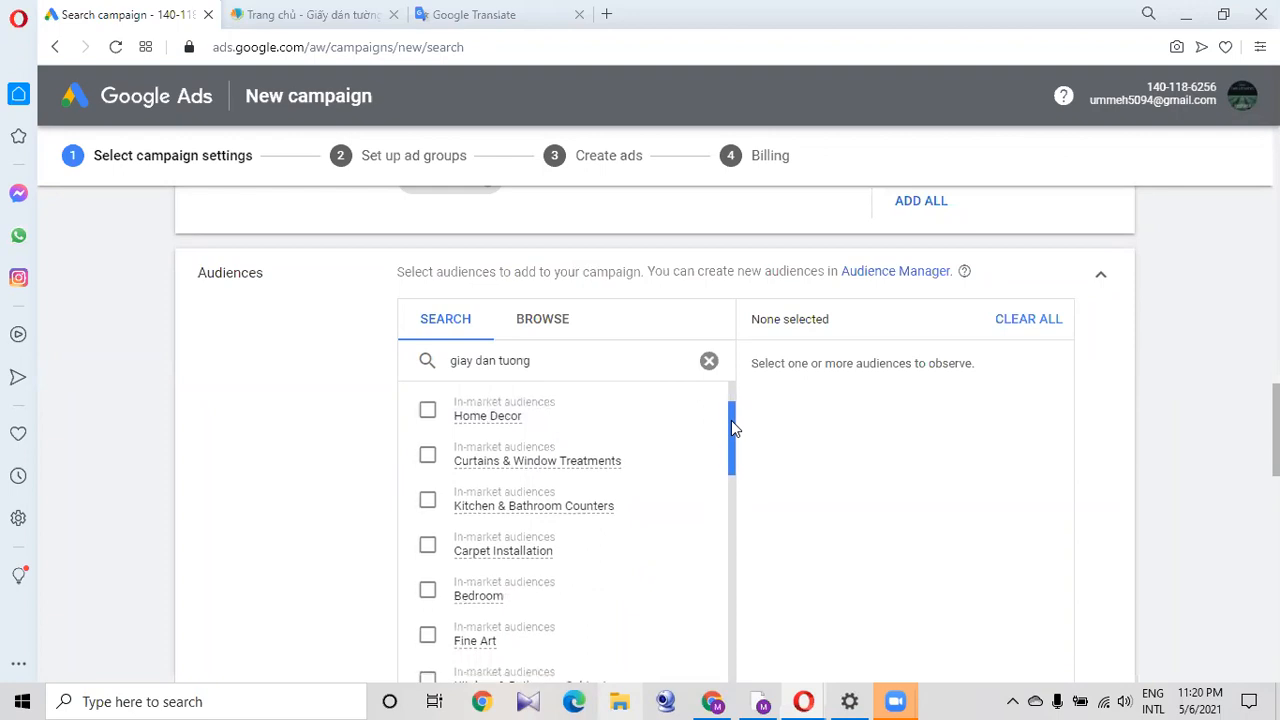
left_click_drag(731, 422, 731, 431)
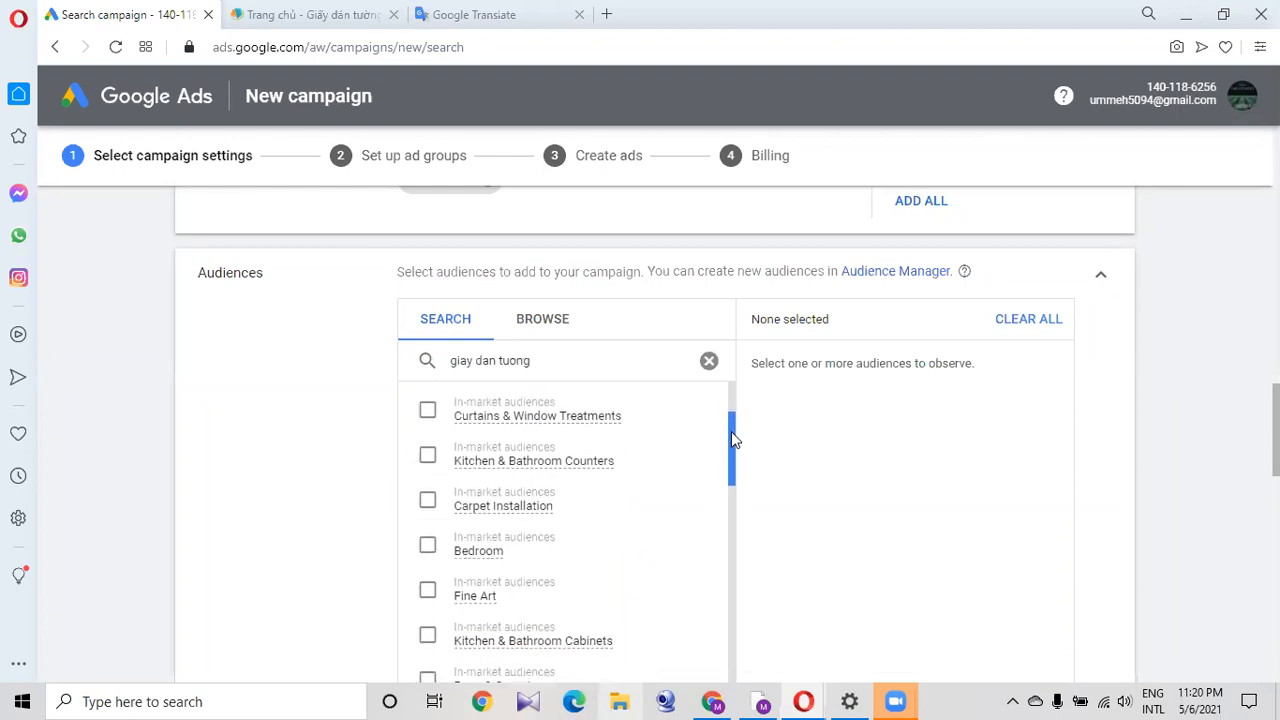
Examine the bedroom and children's wallpaper sections on the client's website and return to the Google Ads campaign.
left_click(336, 16)
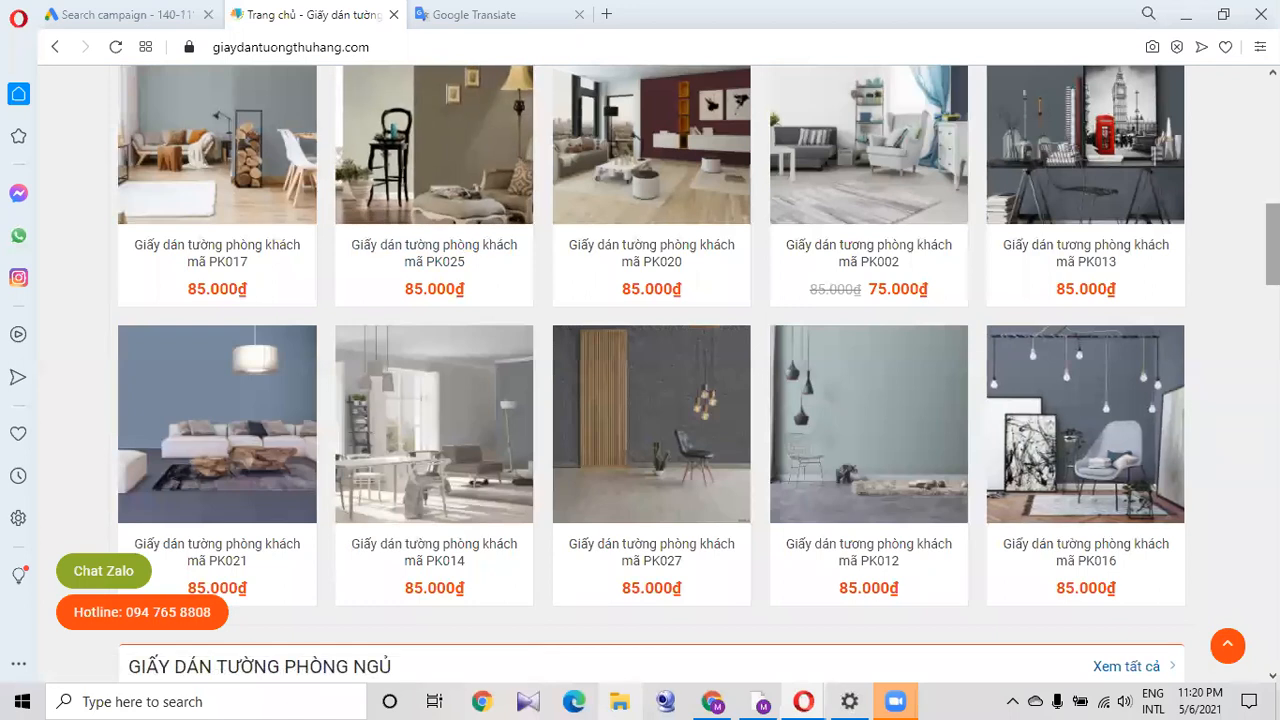
scroll(434, 150, "down", 2)
scroll(434, 150, "down", 5)
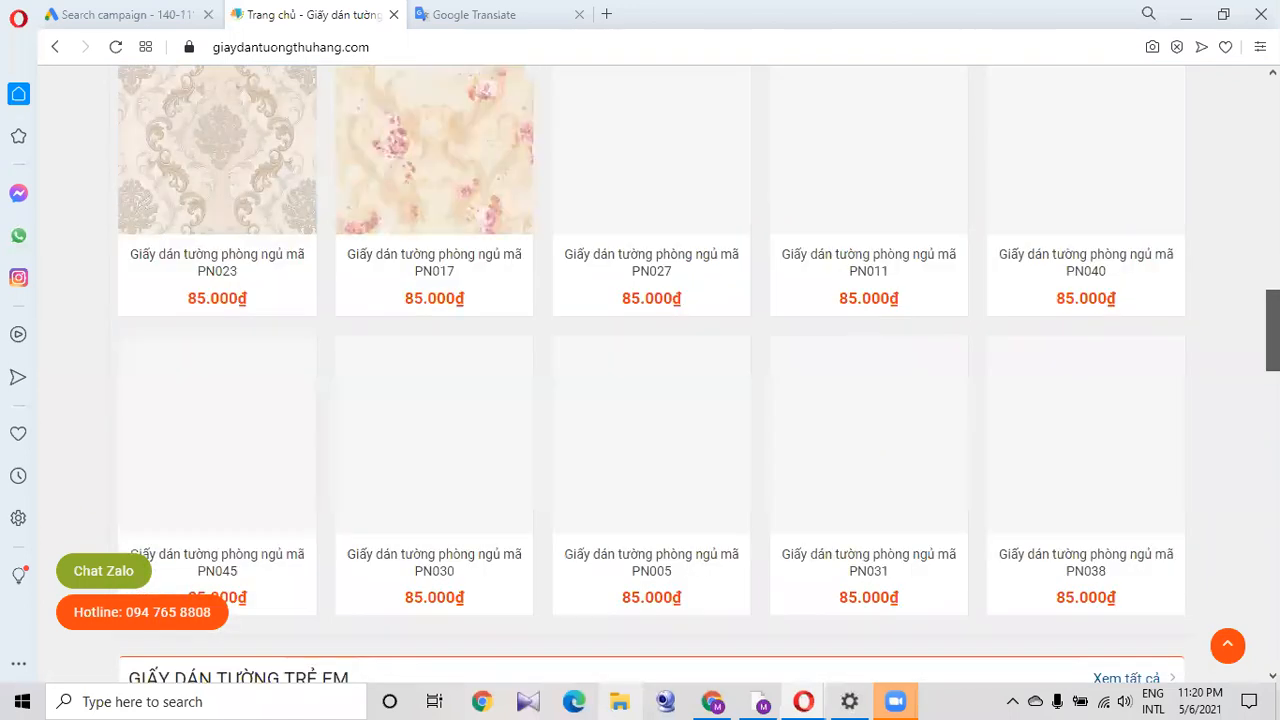
scroll(423, 130, "down", 2)
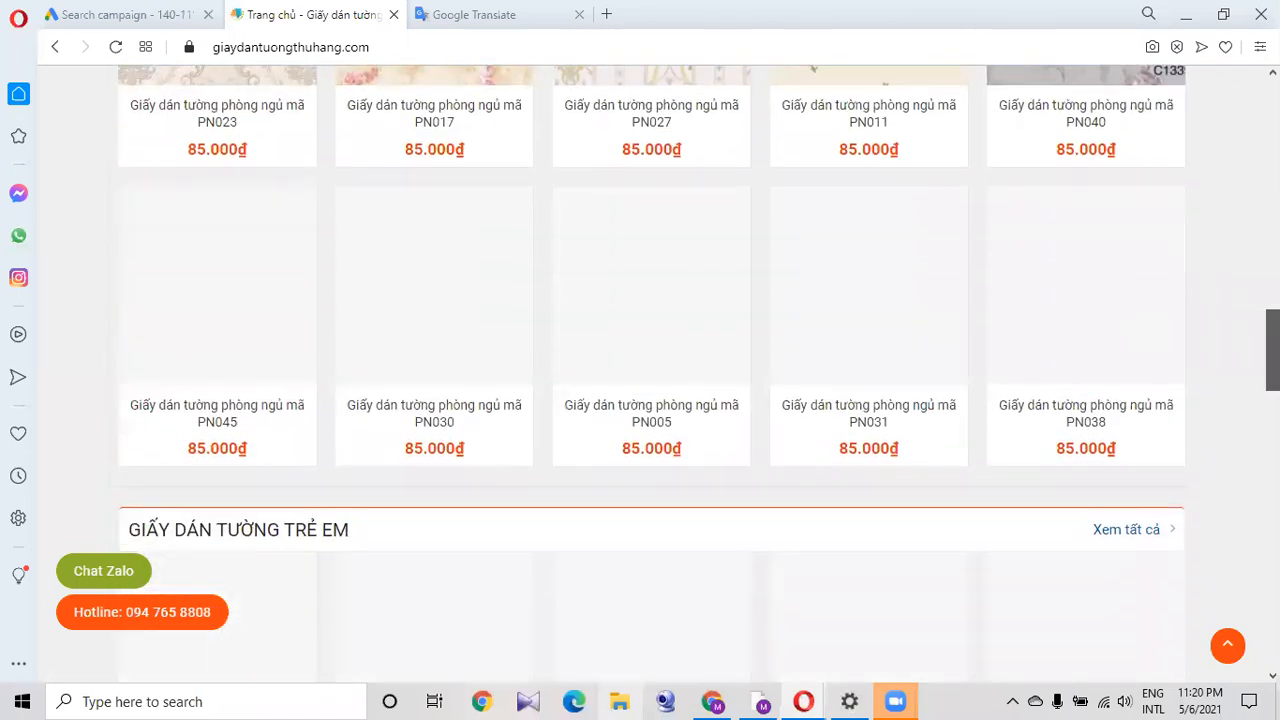
left_click(101, 20)
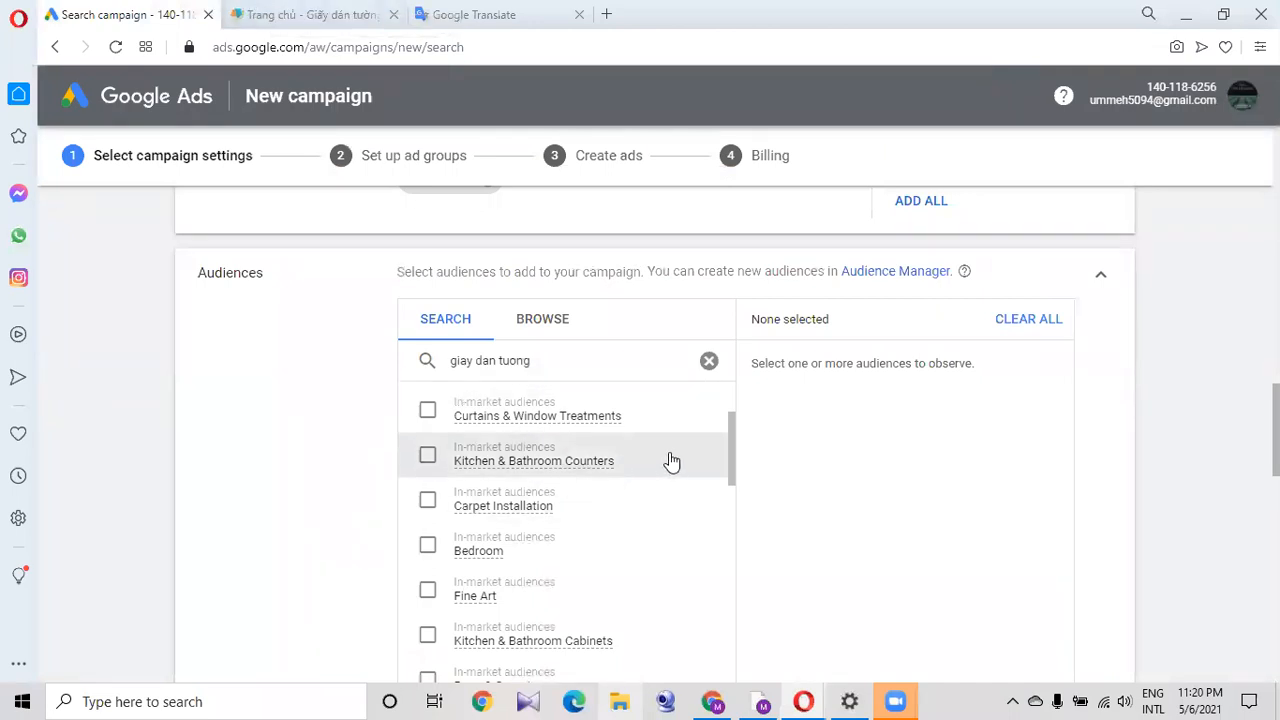
Add the in-market audiences Home Decor and Living Room to the campaign and clear the audience search.
scroll(729, 414, "up", 2)
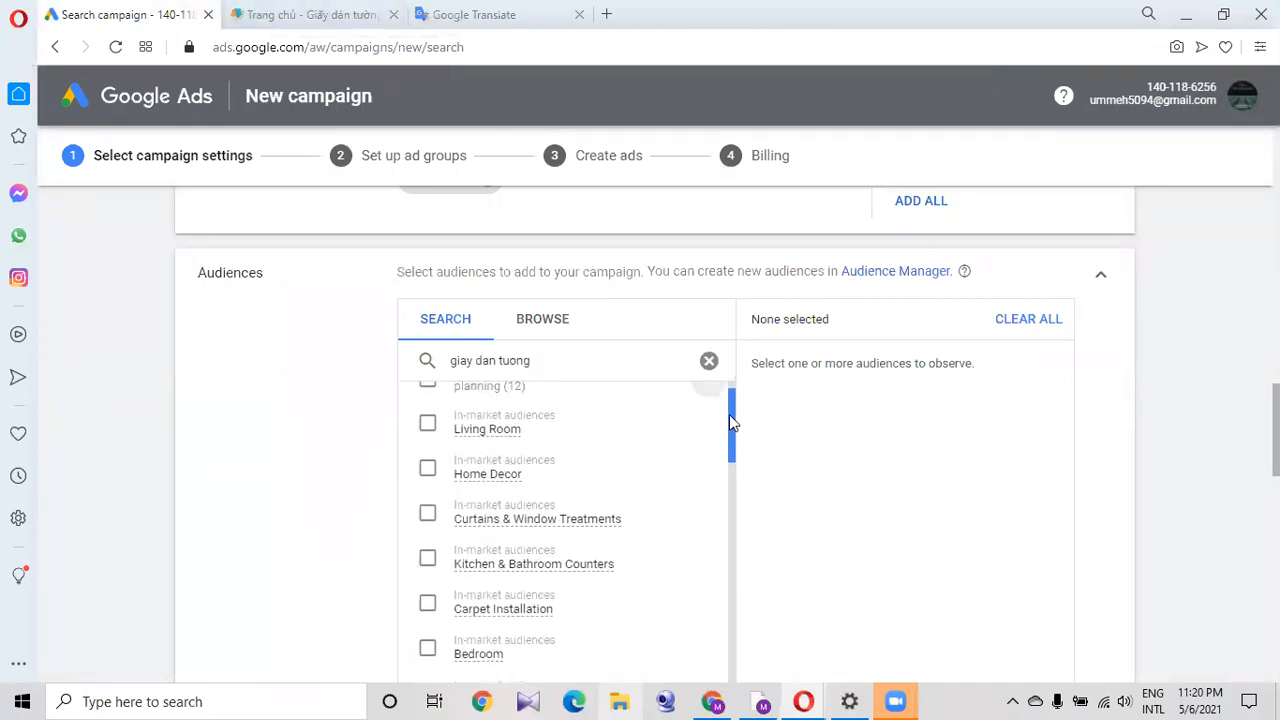
left_click_drag(730, 409, 730, 403)
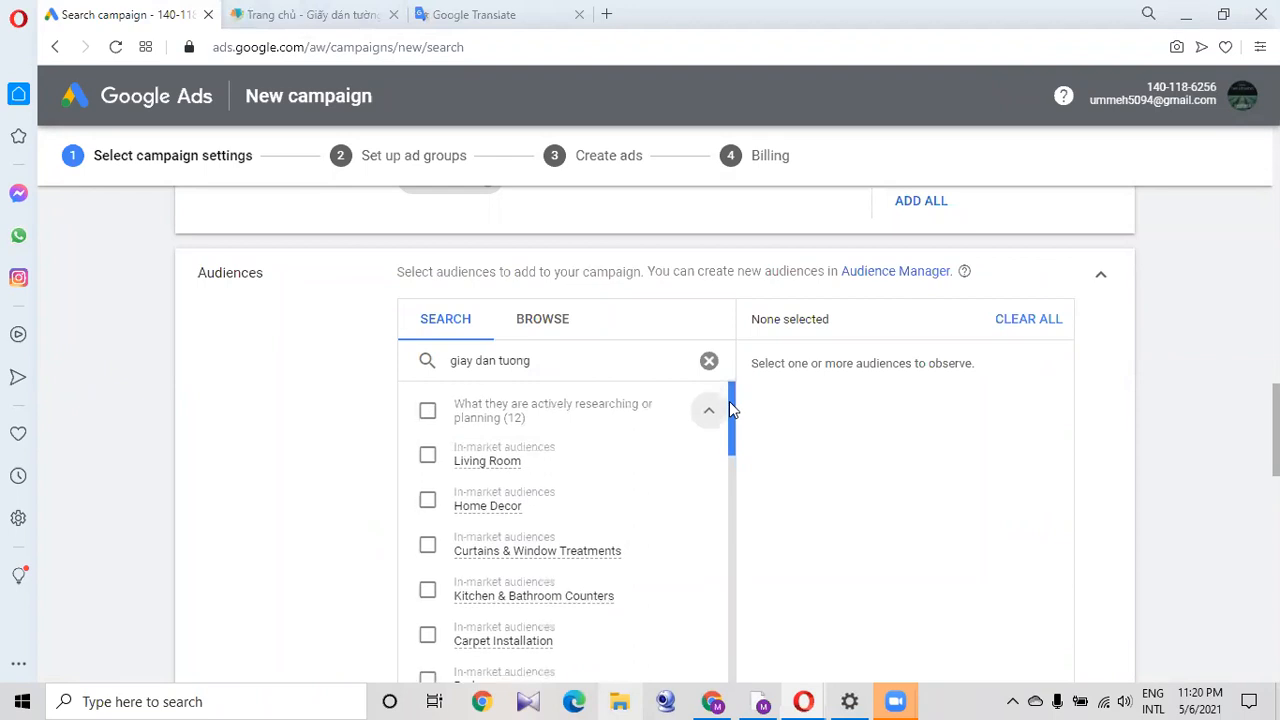
left_click(427, 502)
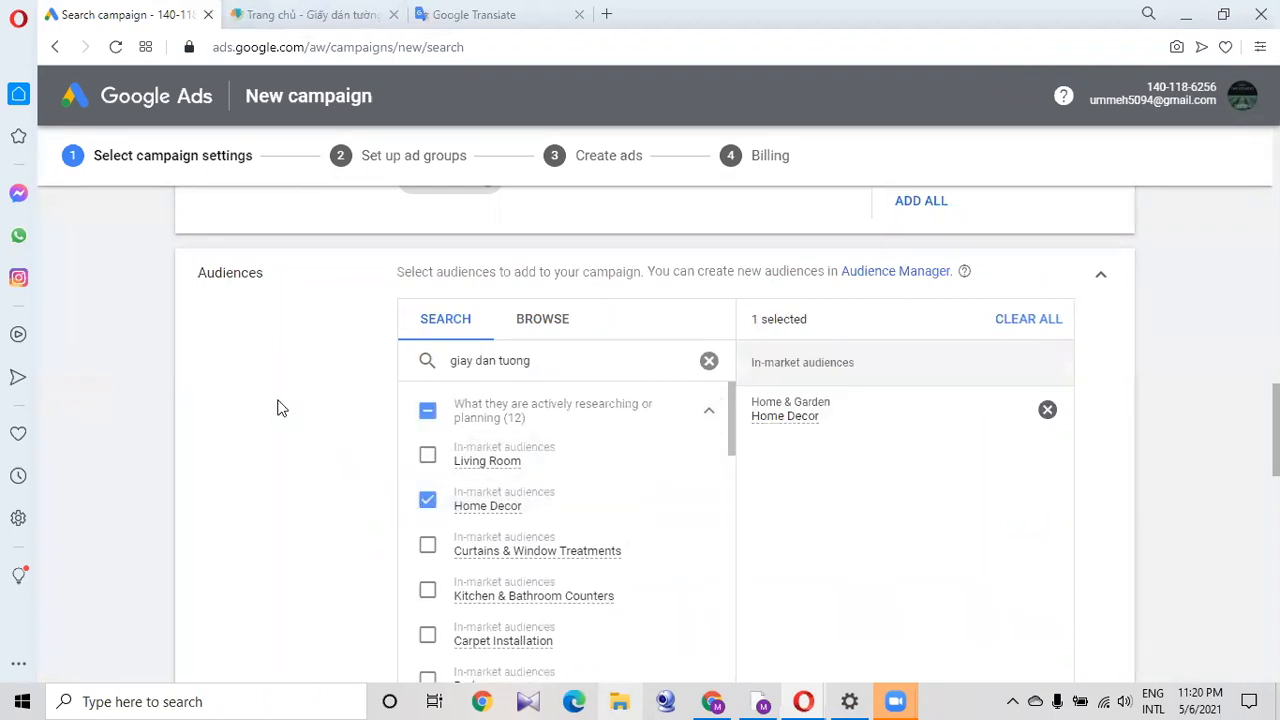
left_click(425, 456)
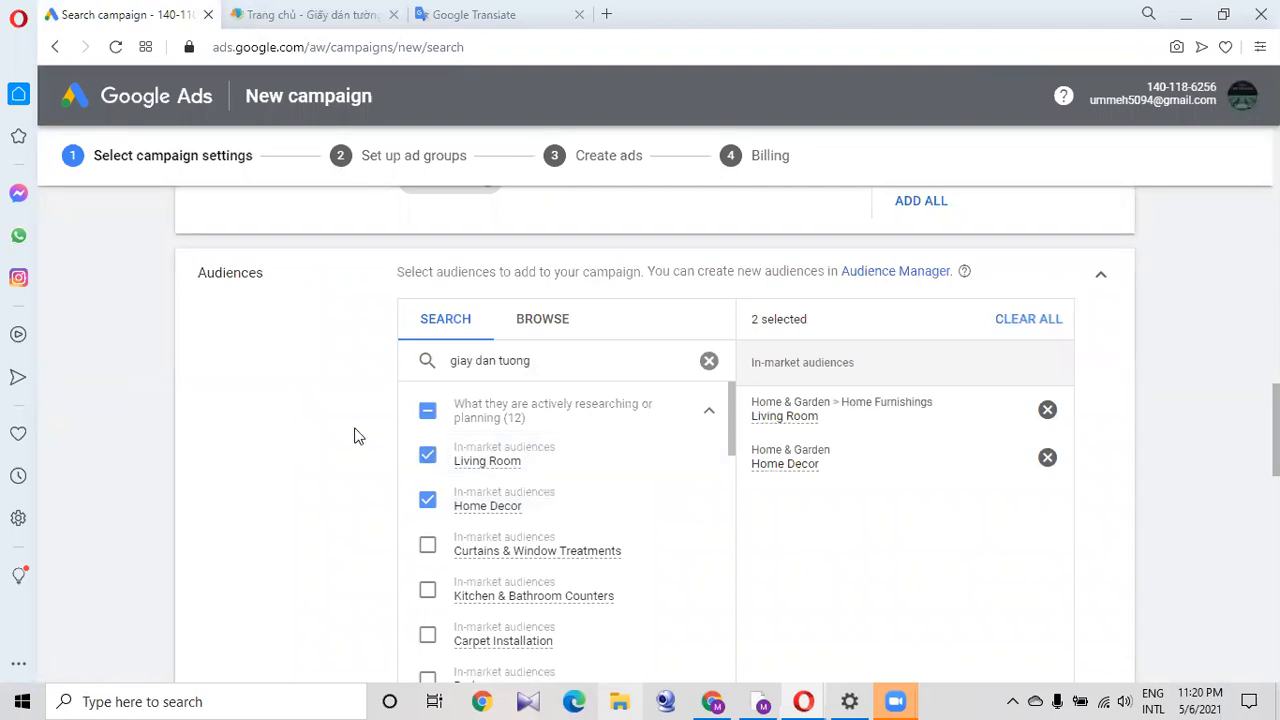
left_click(705, 414)
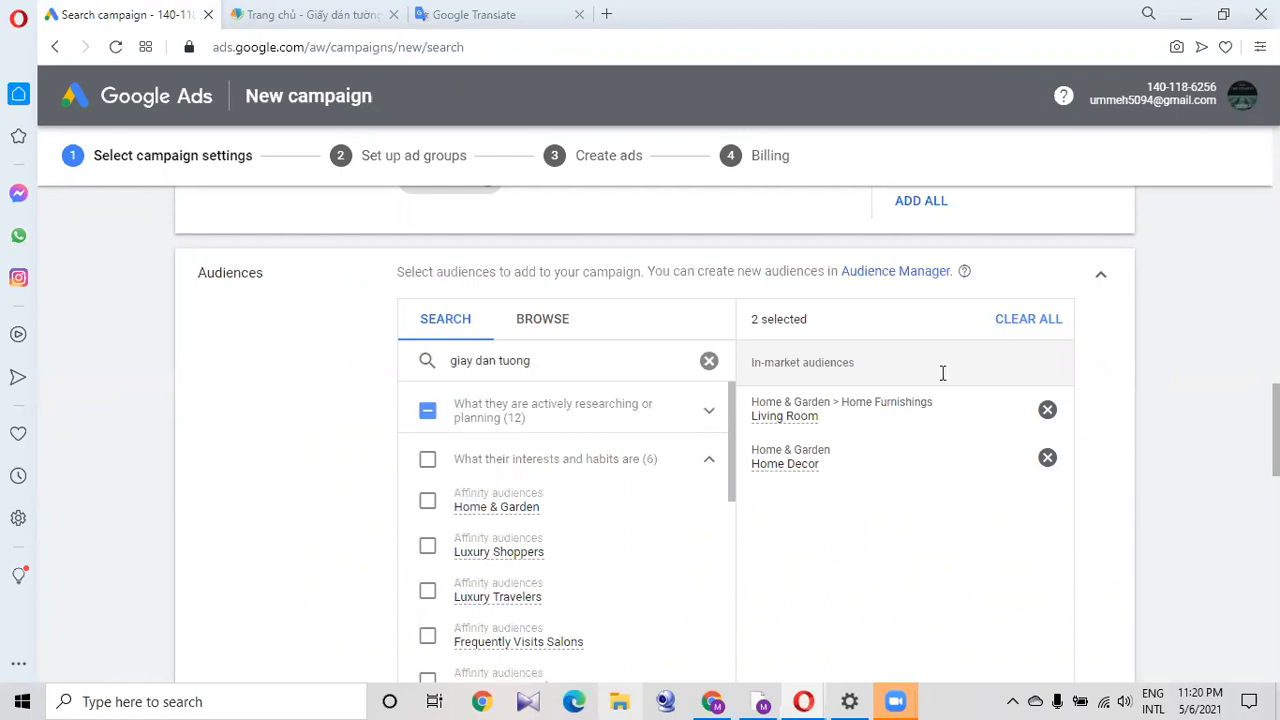
left_click(708, 360)
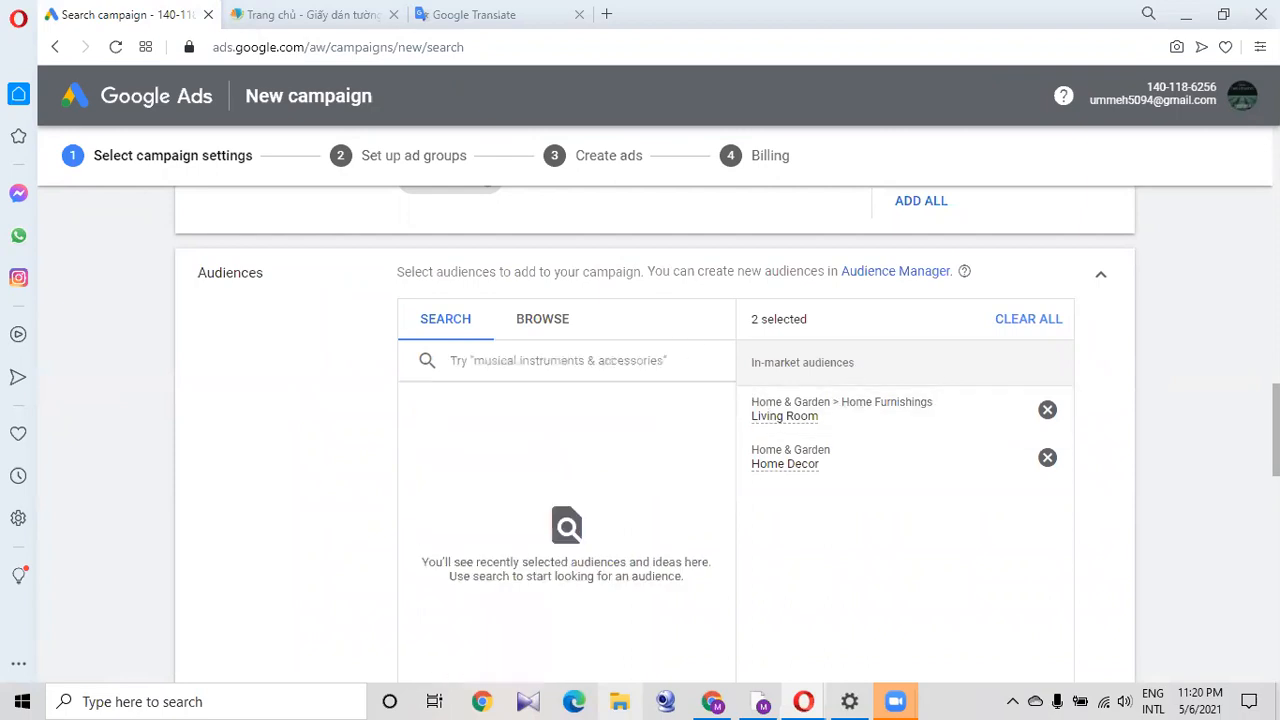
Switch the campaign's audience setting to Targeting and set the average daily budget to 10 US dollars.
scroll(655, 433, "down", 3)
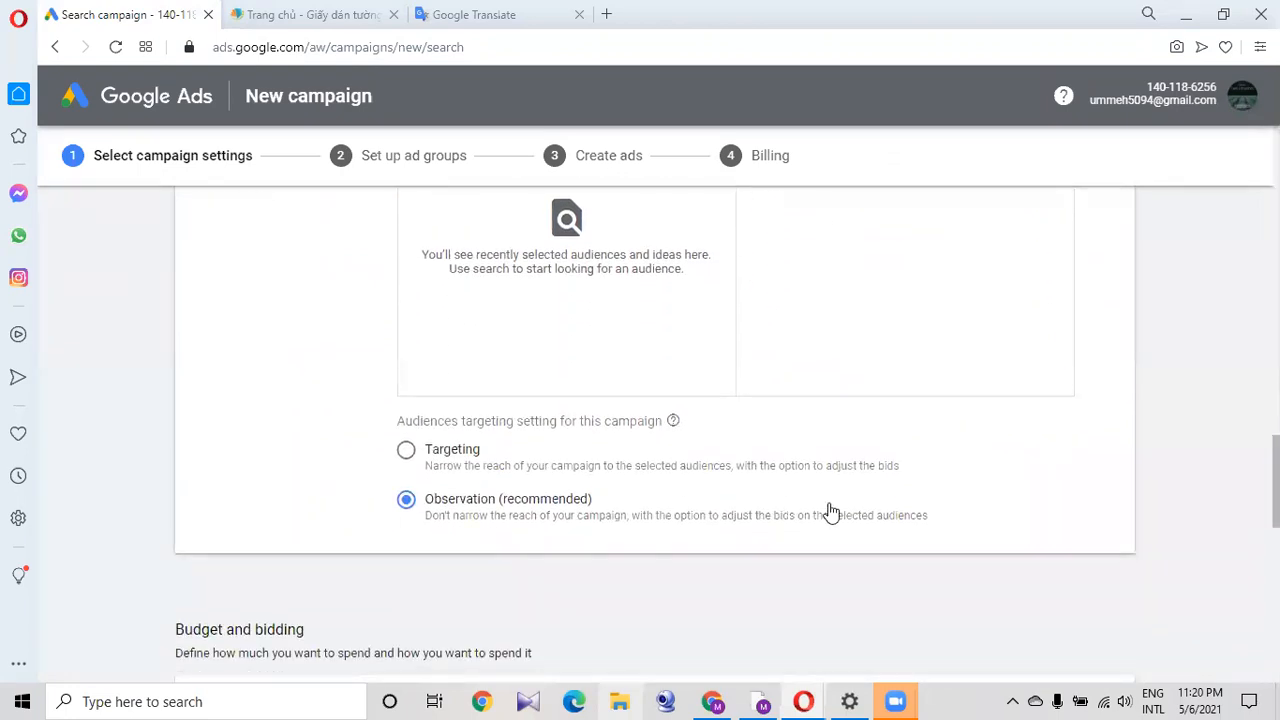
left_click(456, 457)
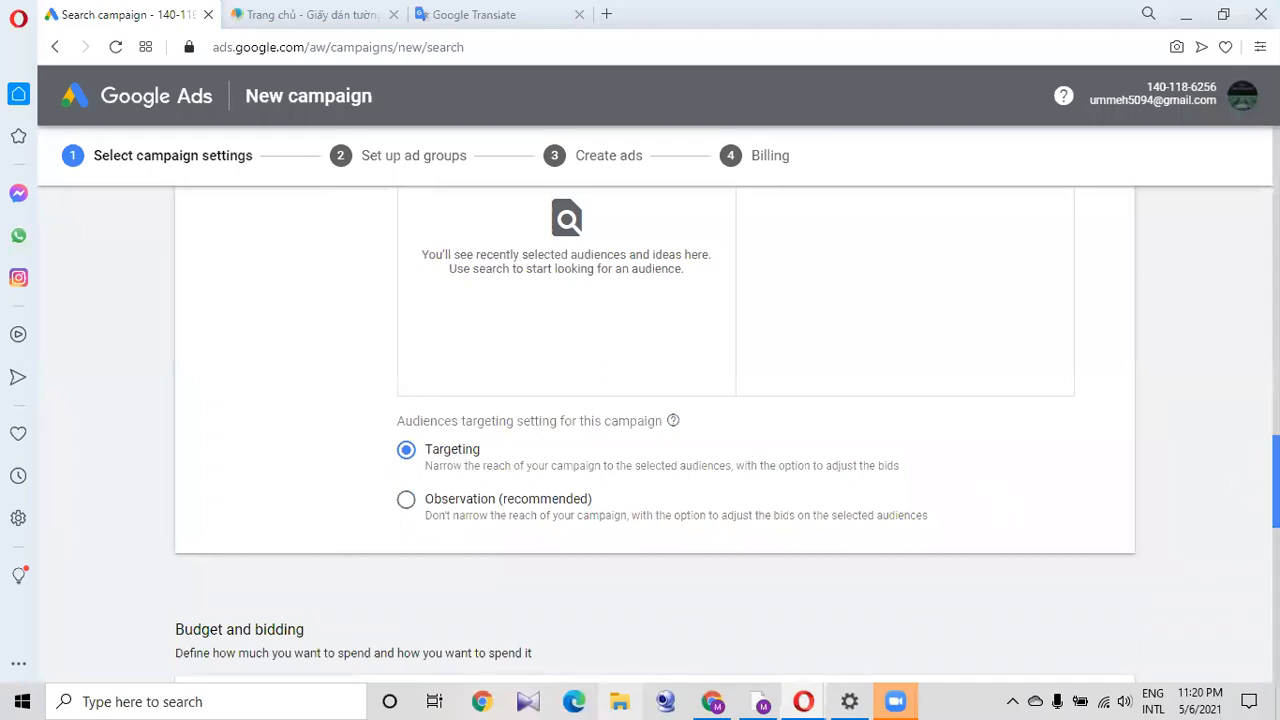
scroll(1275, 480, "down", 3)
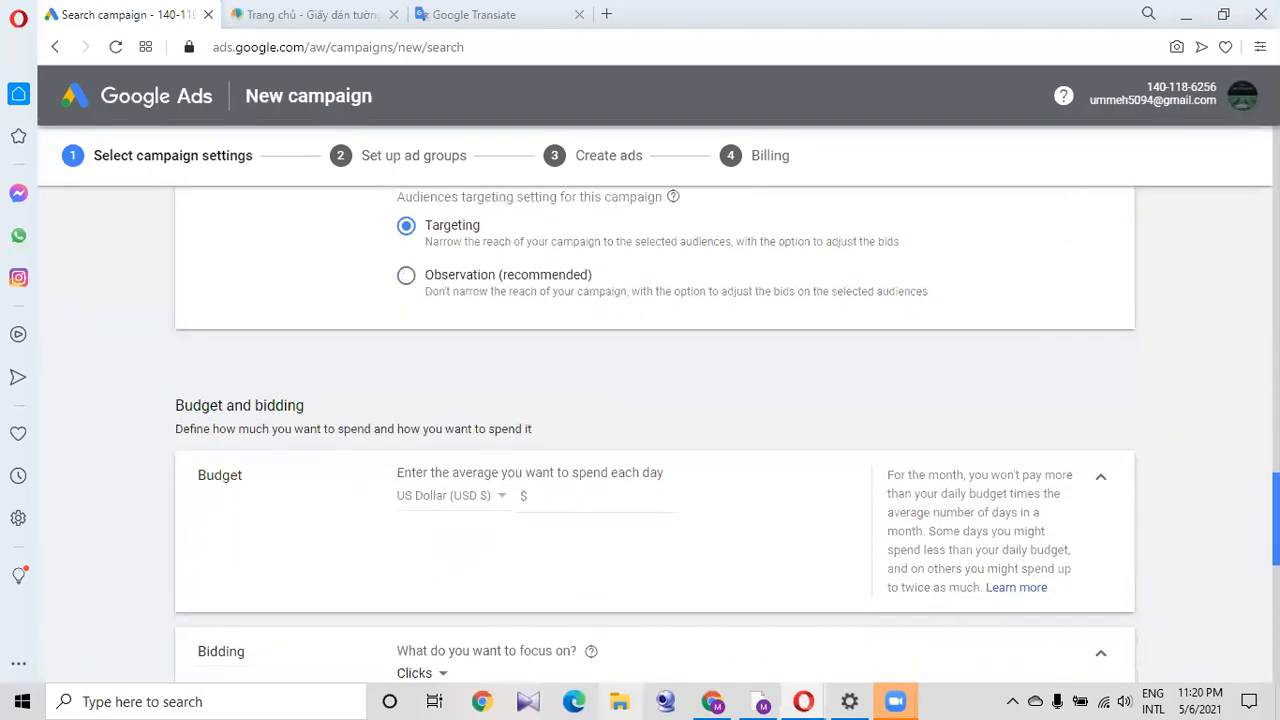
left_click(560, 464)
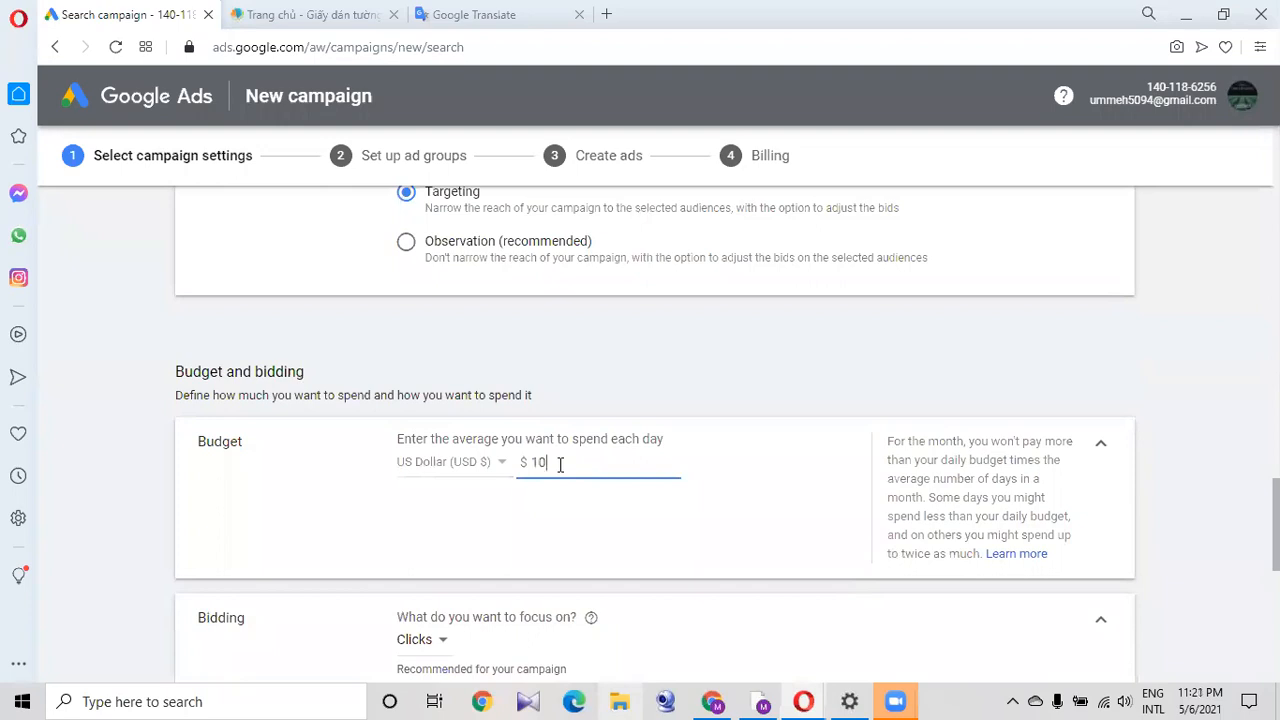
left_click(285, 498)
Choose Clicks as the bidding focus of the campaign.
scroll(726, 434, "down", 2)
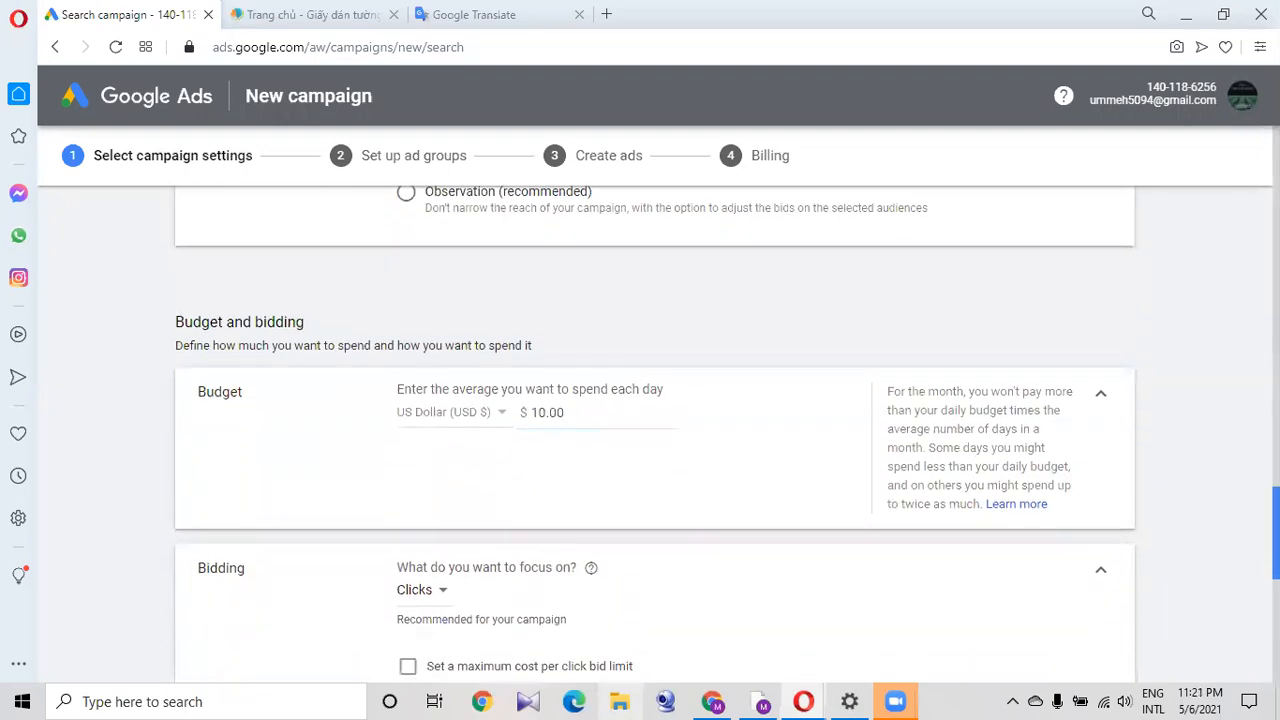
scroll(514, 571, "down", 1)
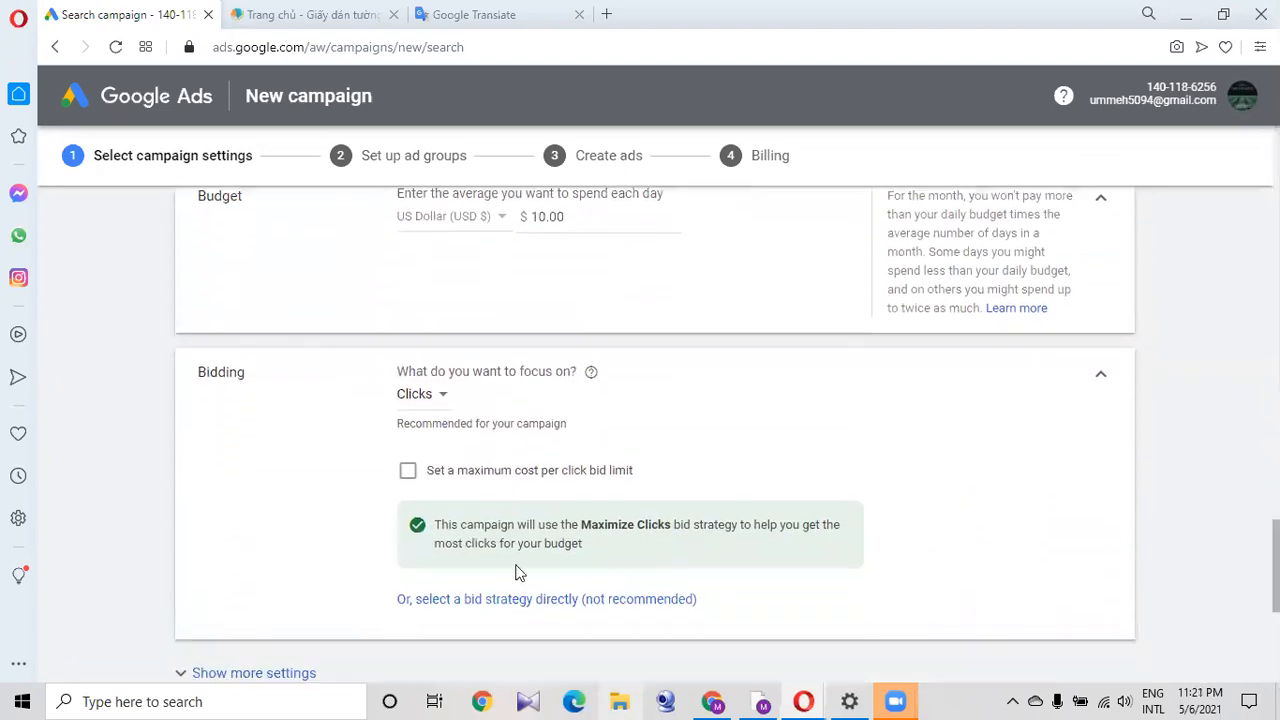
left_click(437, 394)
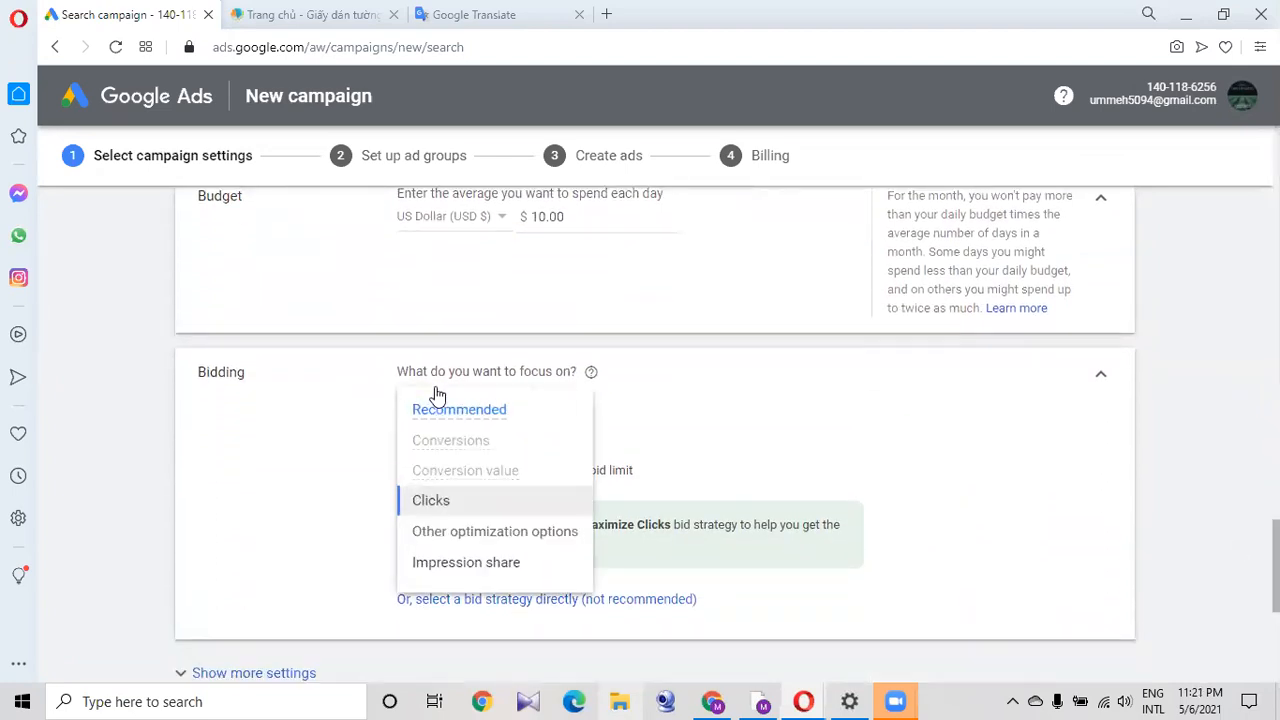
left_click(443, 502)
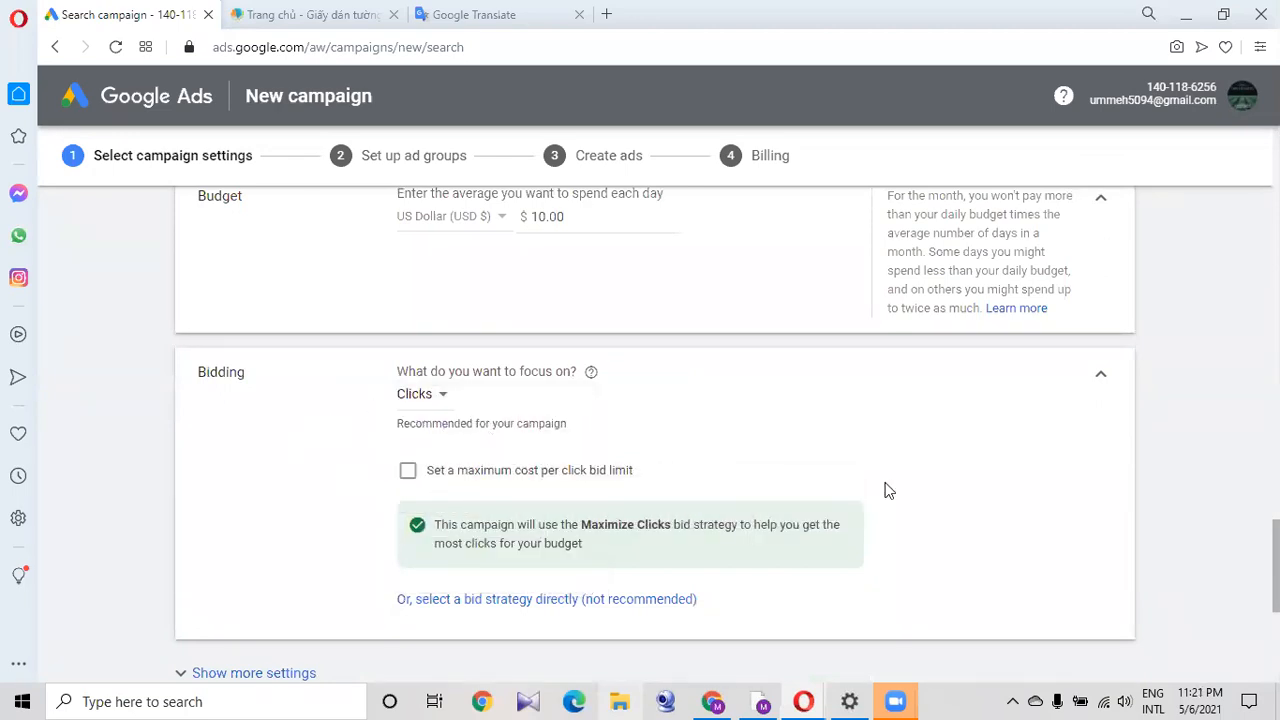
Examine the Conversions and Ad rotation options in the campaign's additional settings and collapse both again.
scroll(1276, 570, "down", 1)
scroll(1276, 570, "down", 1)
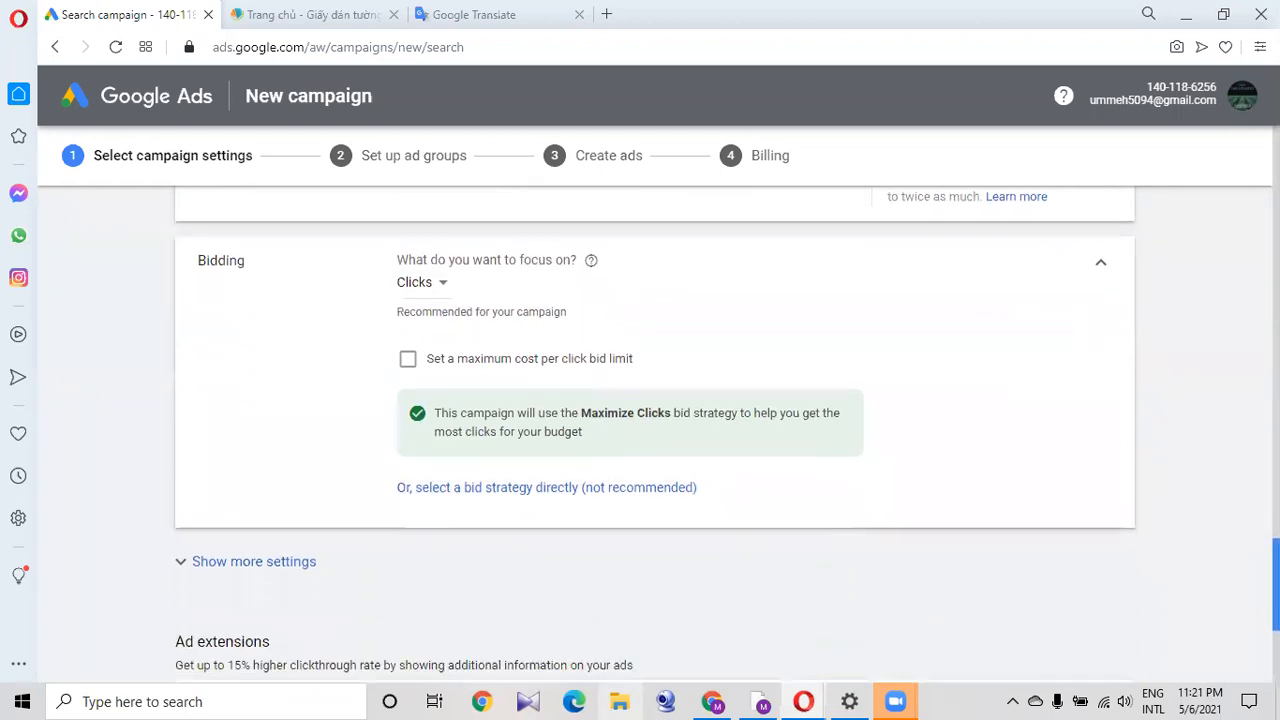
scroll(1276, 600, "down", 2)
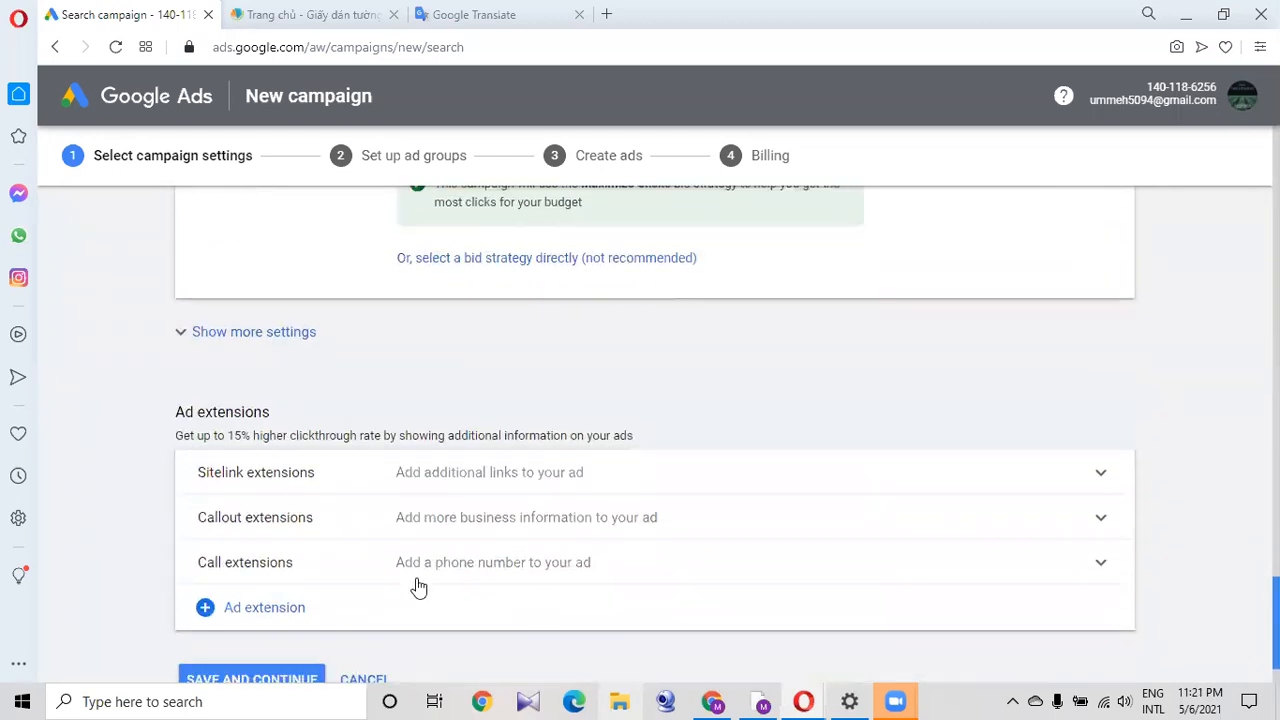
left_click(234, 342)
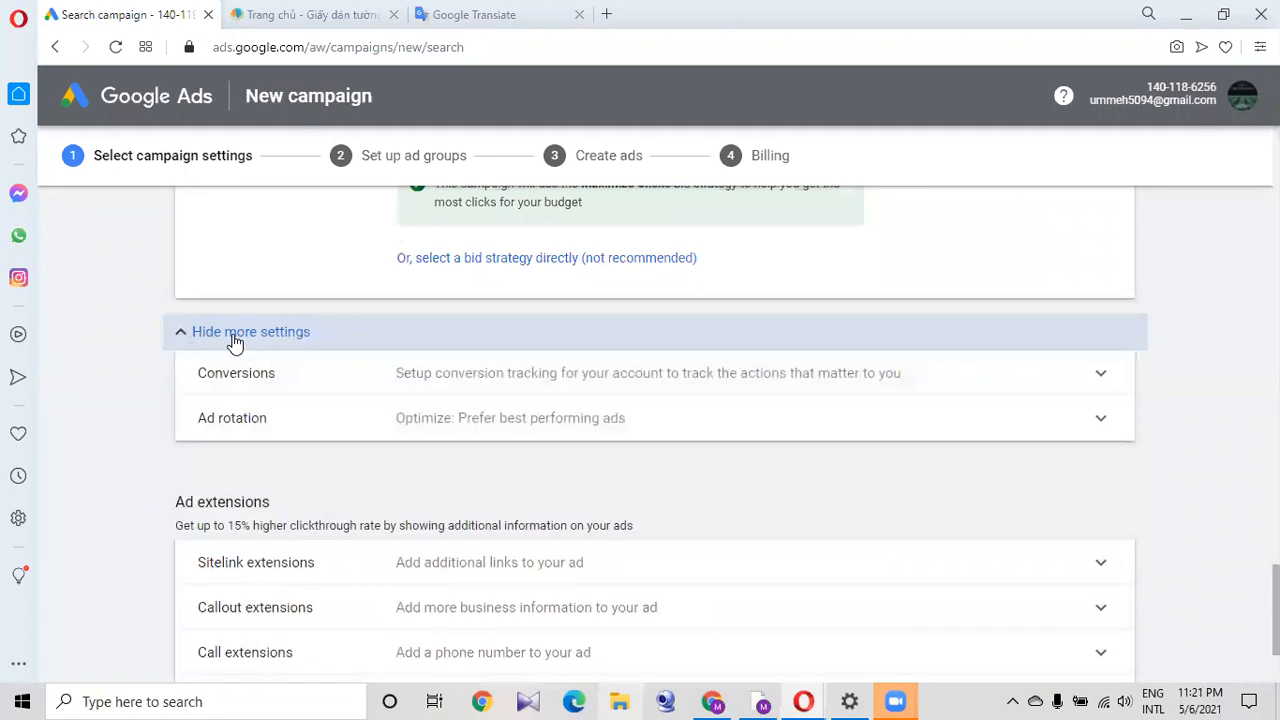
left_click(605, 380)
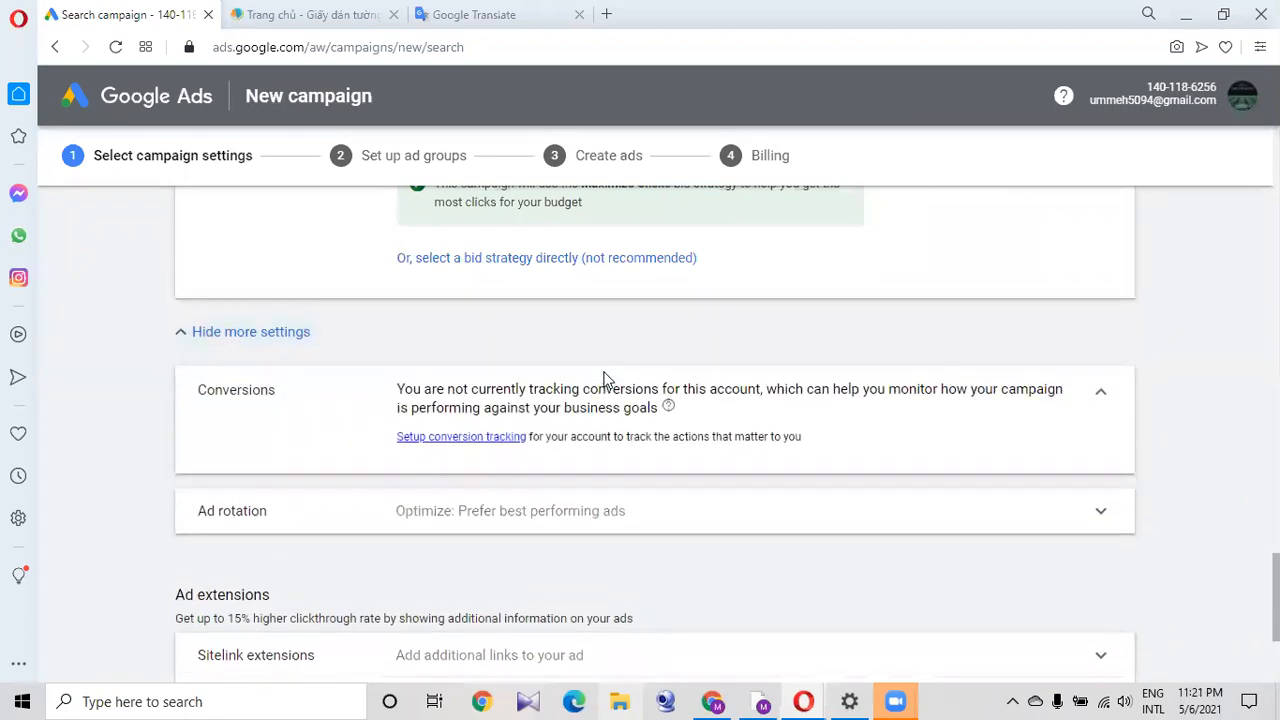
left_click(546, 520)
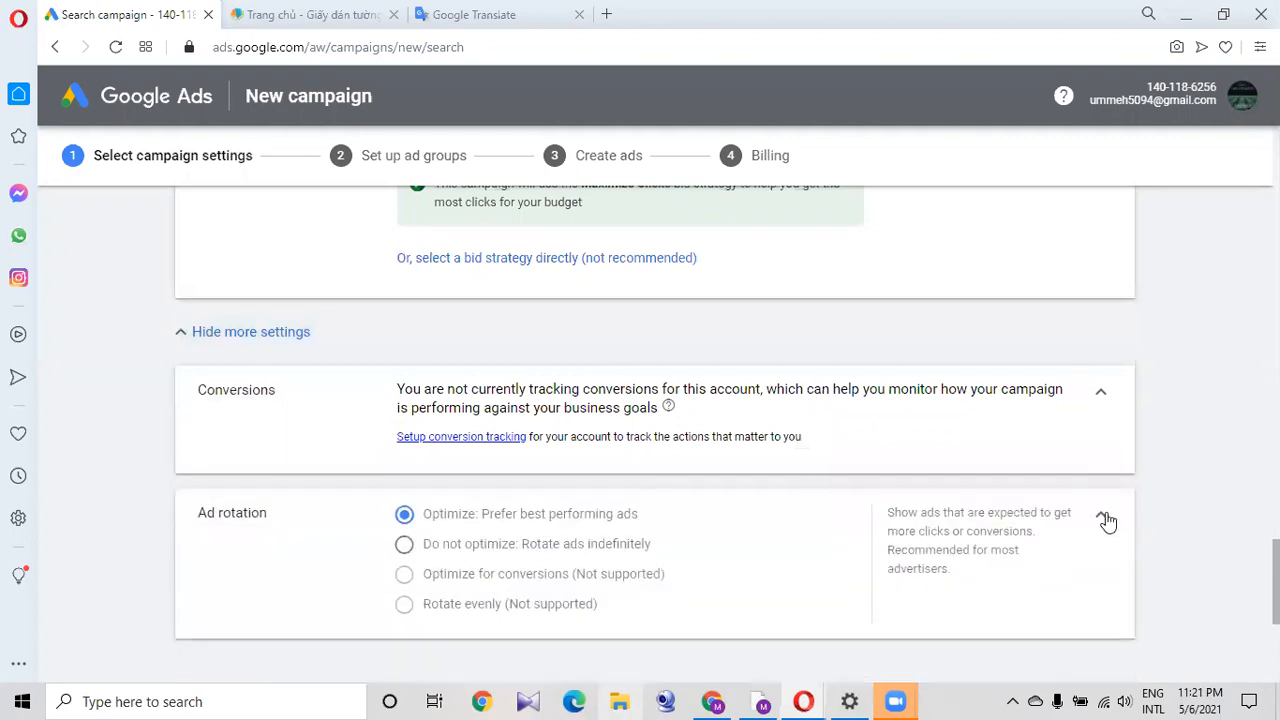
left_click(1101, 515)
left_click(1104, 396)
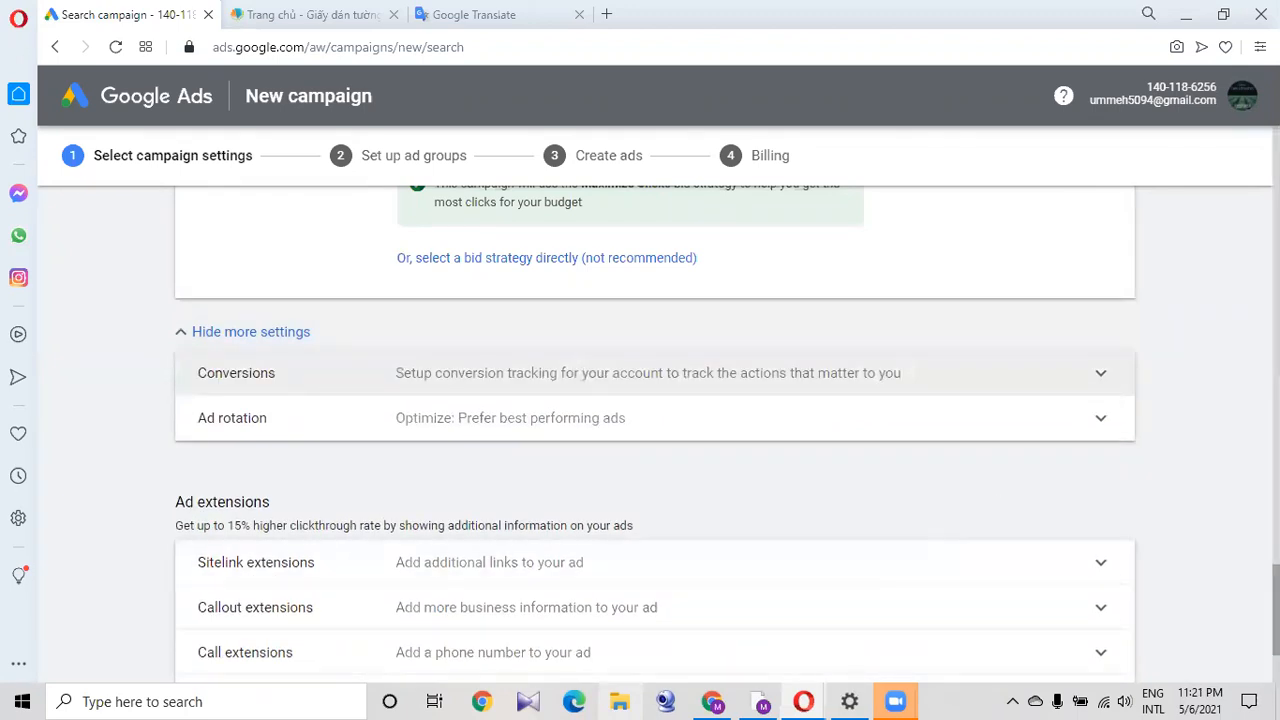
Save the campaign settings and continue to the ad group setup.
scroll(1276, 610, "down", 1)
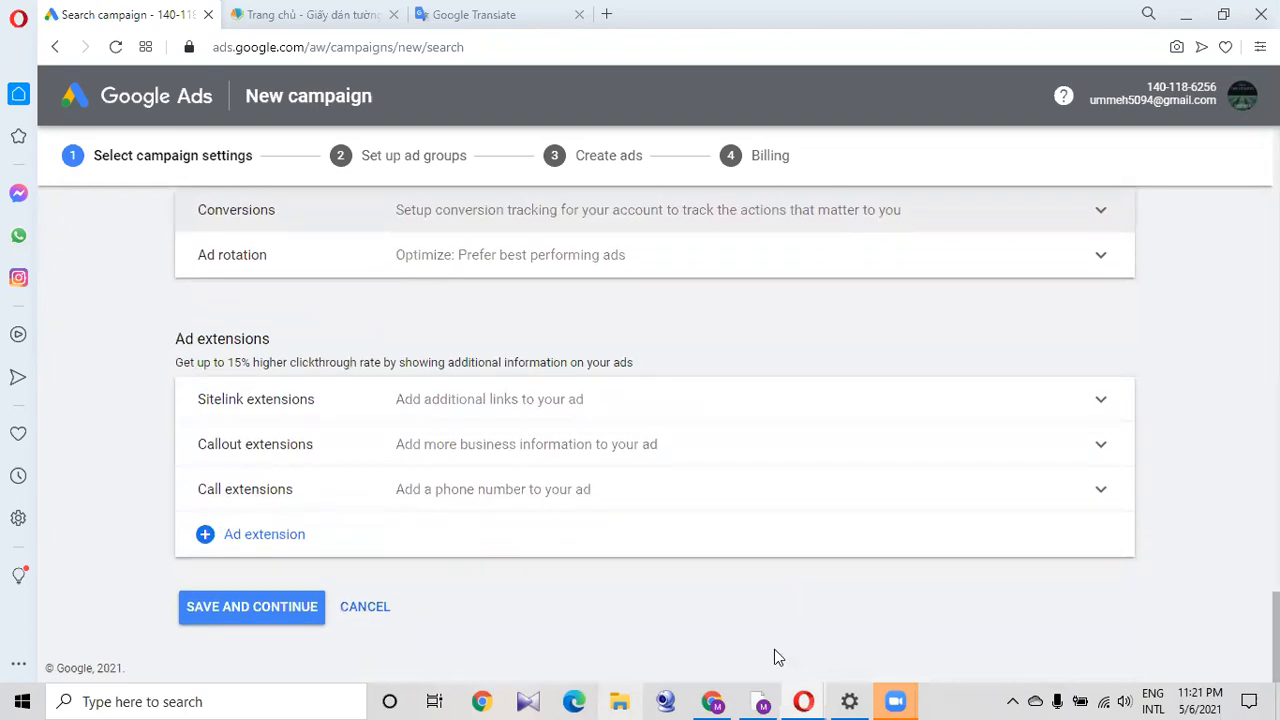
left_click(213, 598)
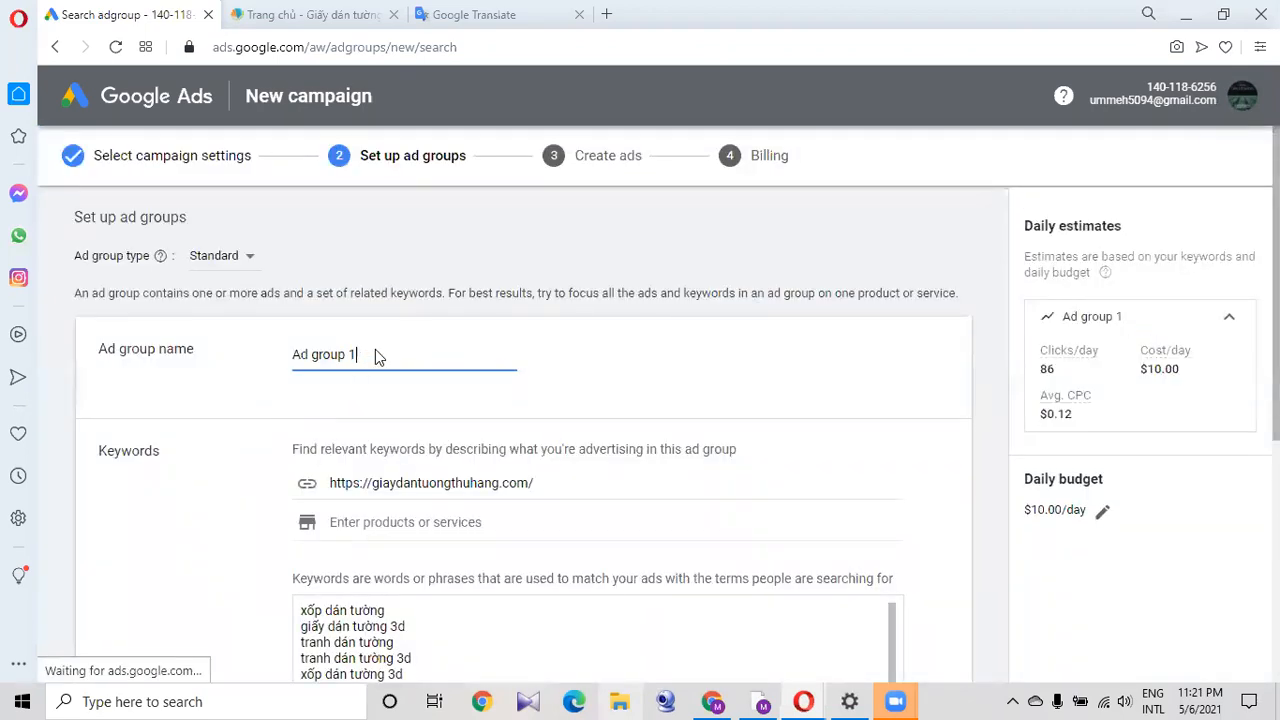
Copy giay dan tuong from Google Translate and use it as the ad group name in the Google Ads campaign.
left_click(347, 10)
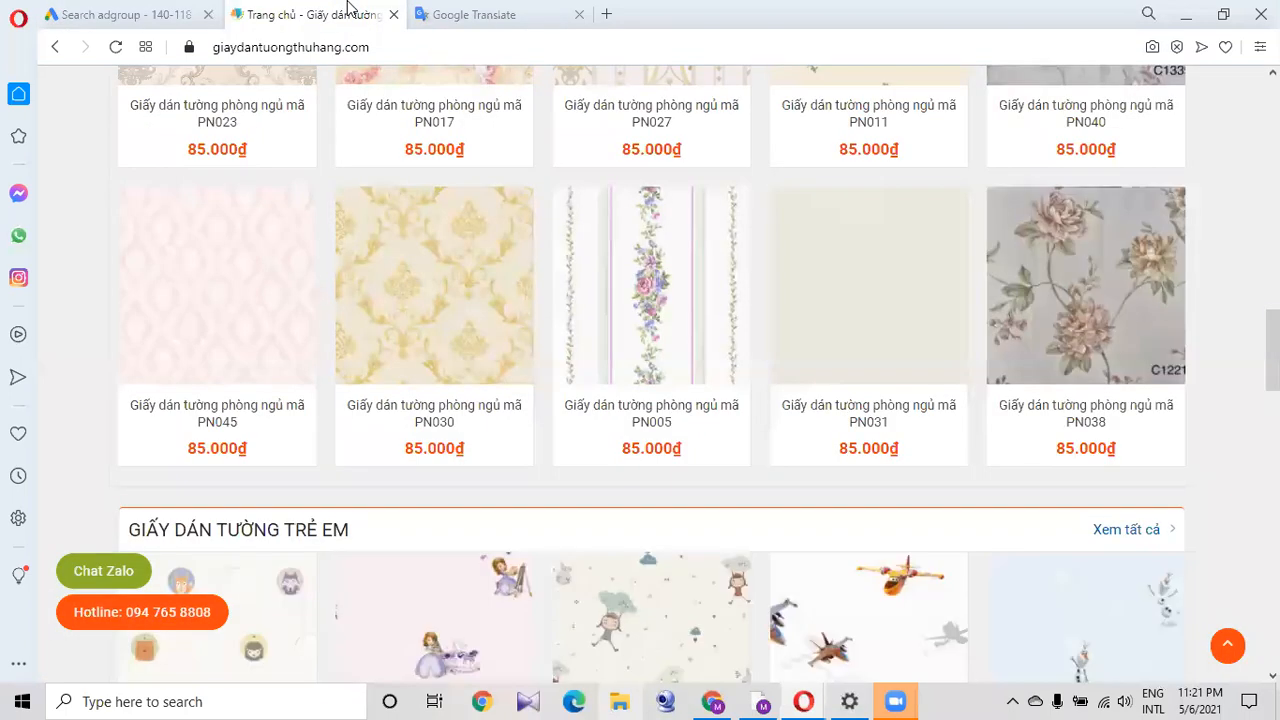
left_click(455, 12)
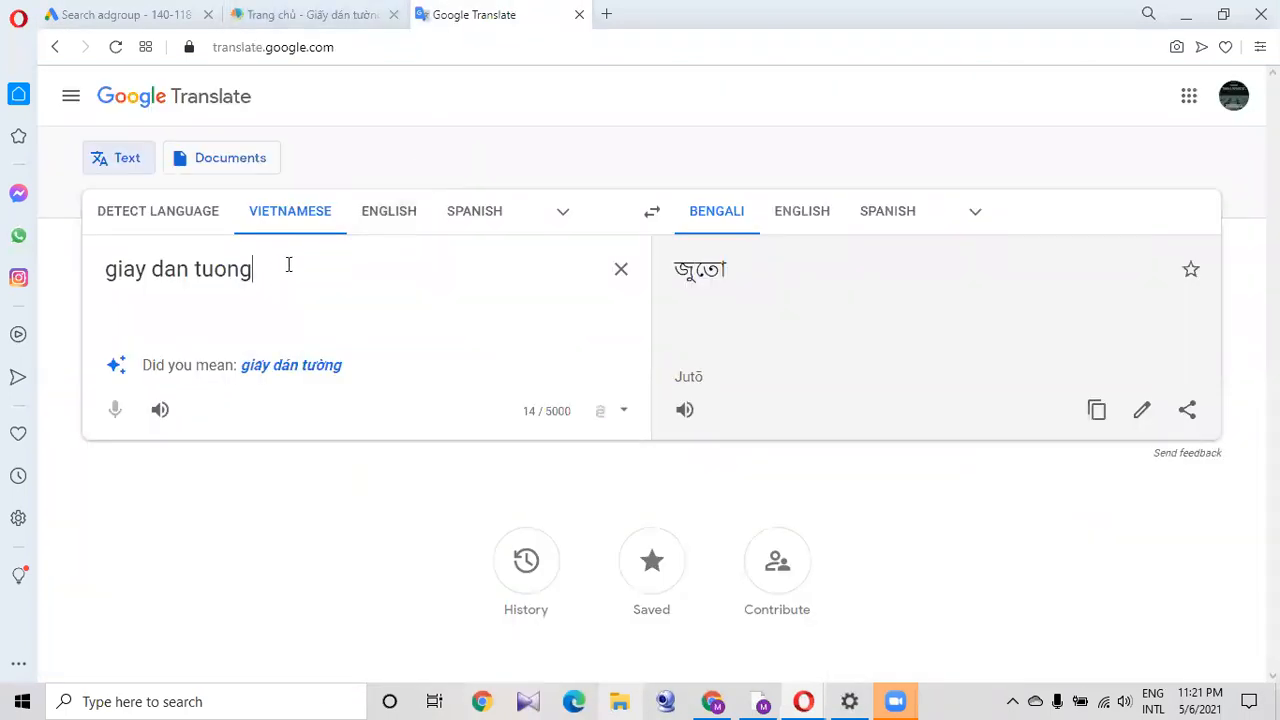
key("ctrl+a")
key("ctrl+c")
left_click(306, 19)
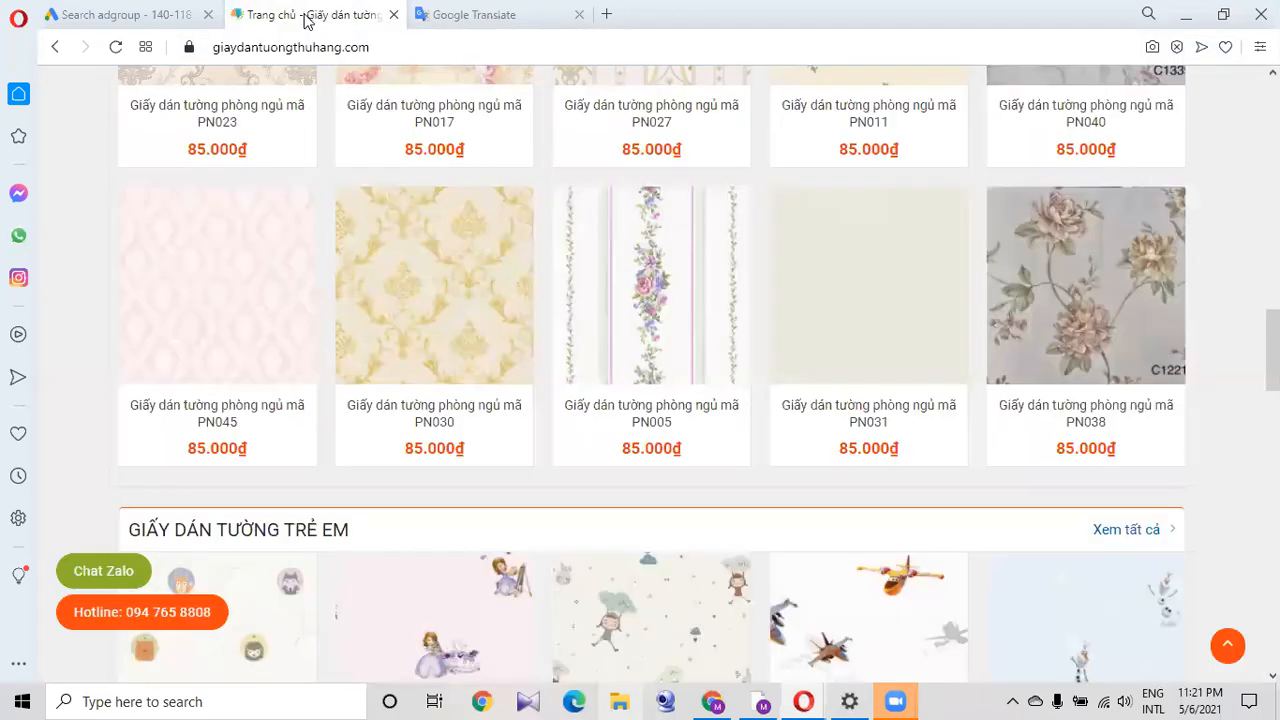
left_click(130, 14)
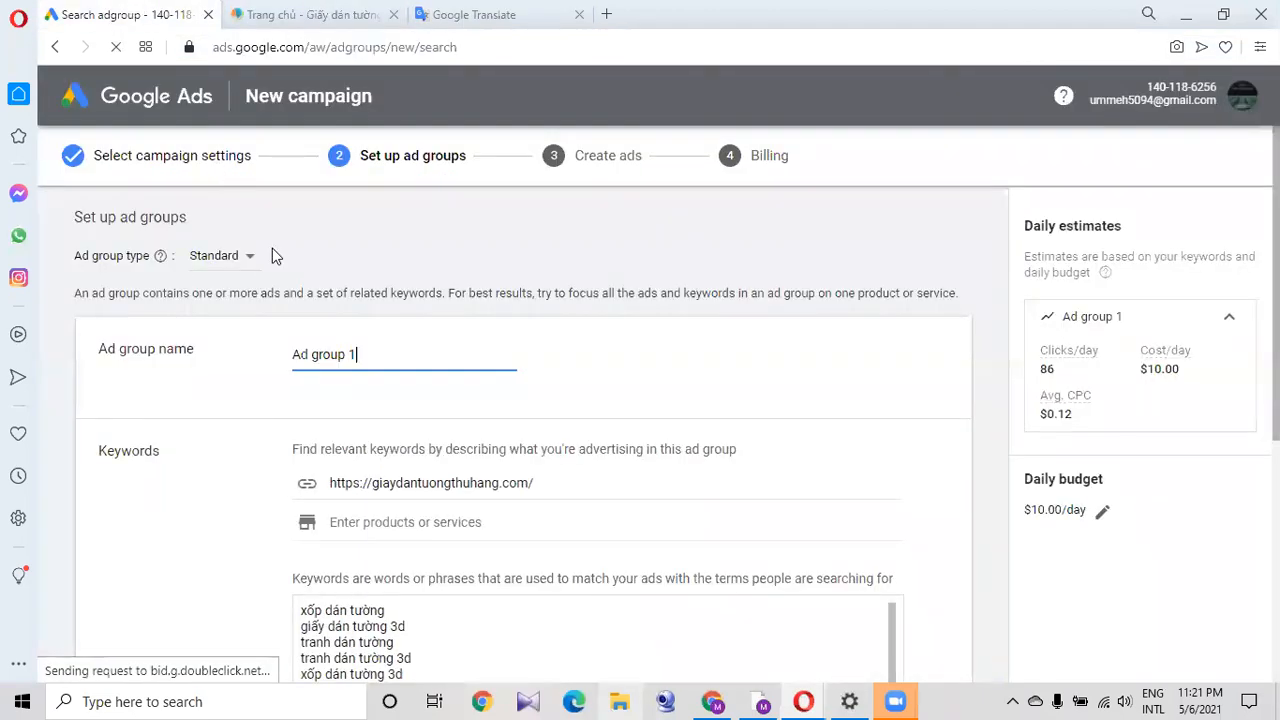
left_click_drag(369, 353, 302, 354)
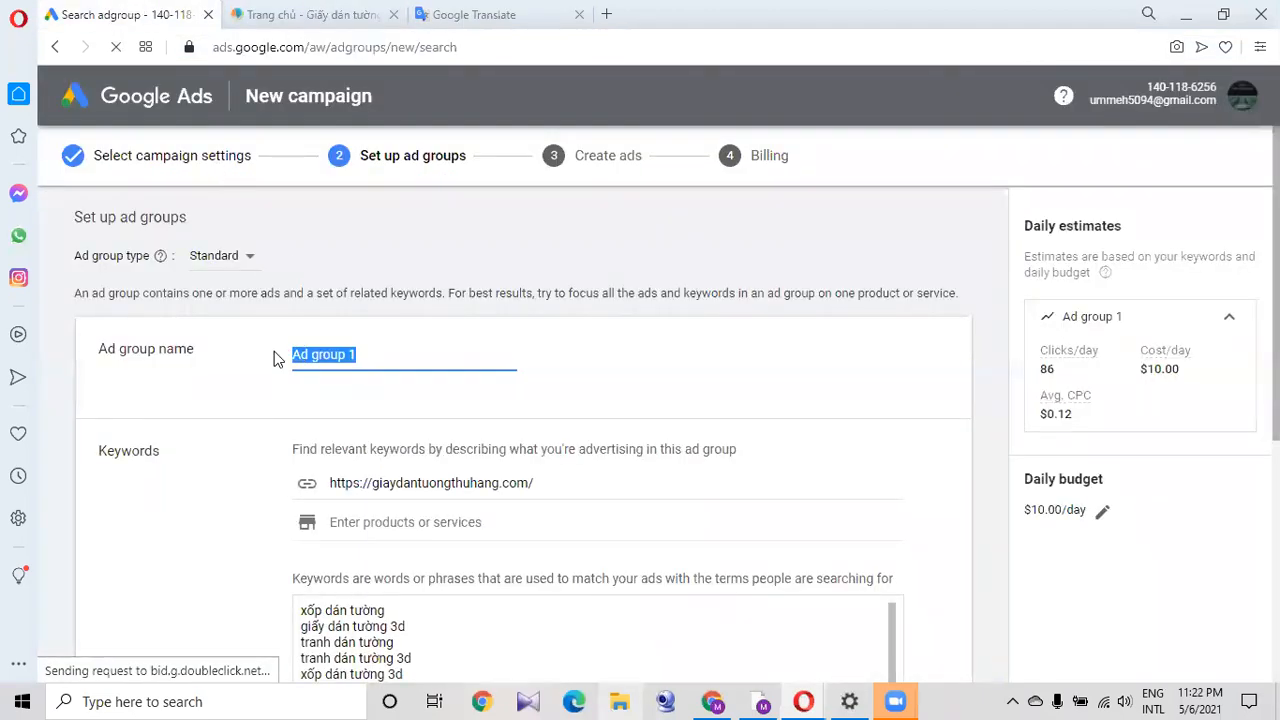
key("ctrl+v")
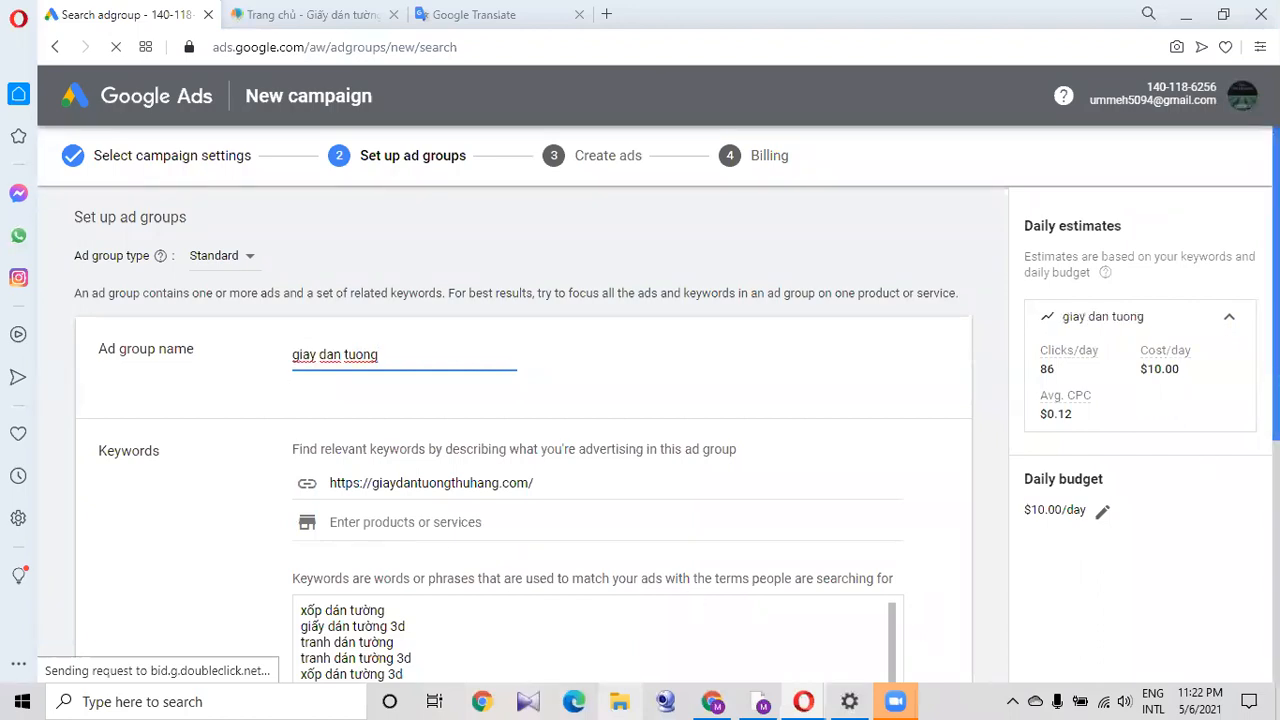
Delete all the suggested keywords from the ad group's keyword list.
scroll(677, 404, "down", 3)
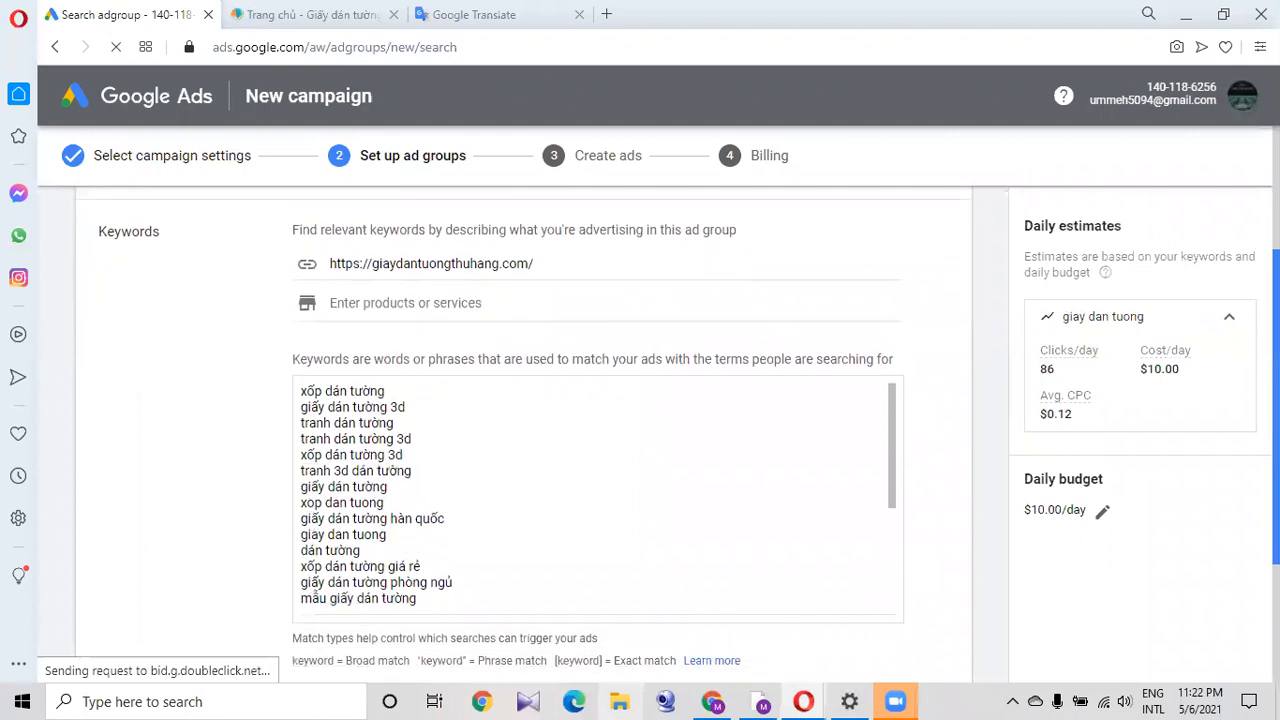
left_click_drag(1276, 459, 1276, 479)
left_click_drag(418, 565, 258, 347)
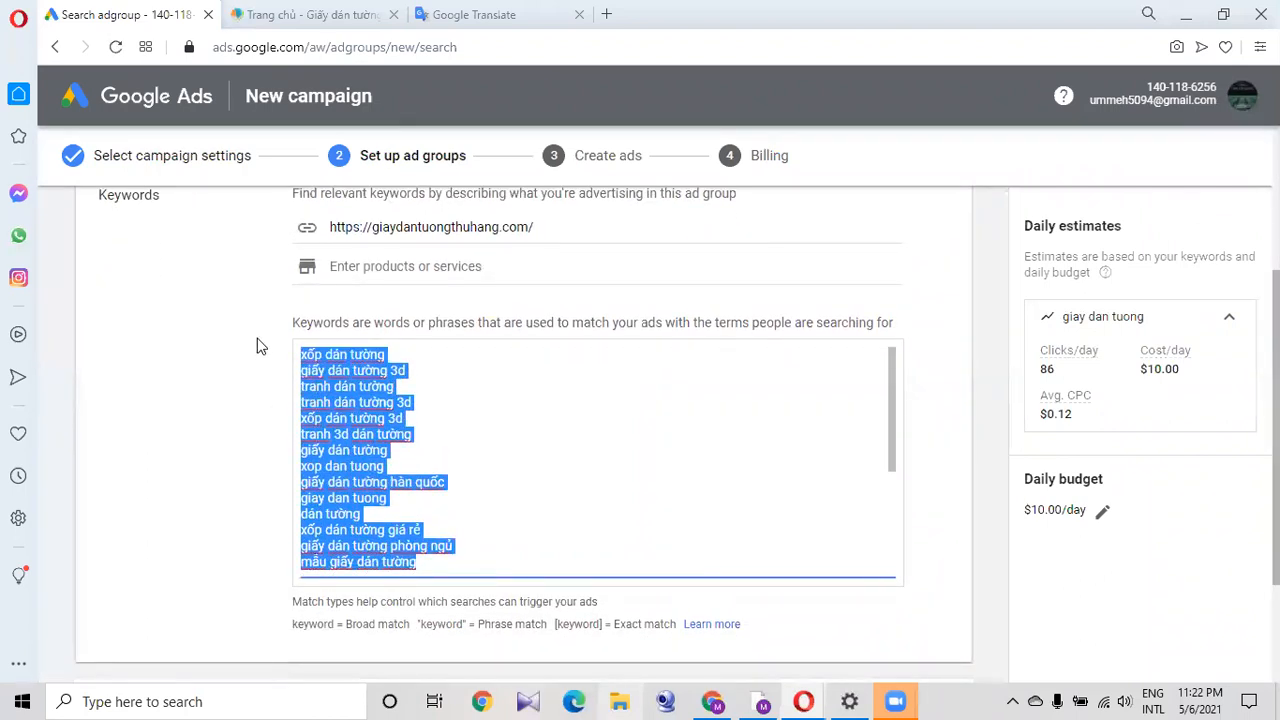
key("ctrl+v")
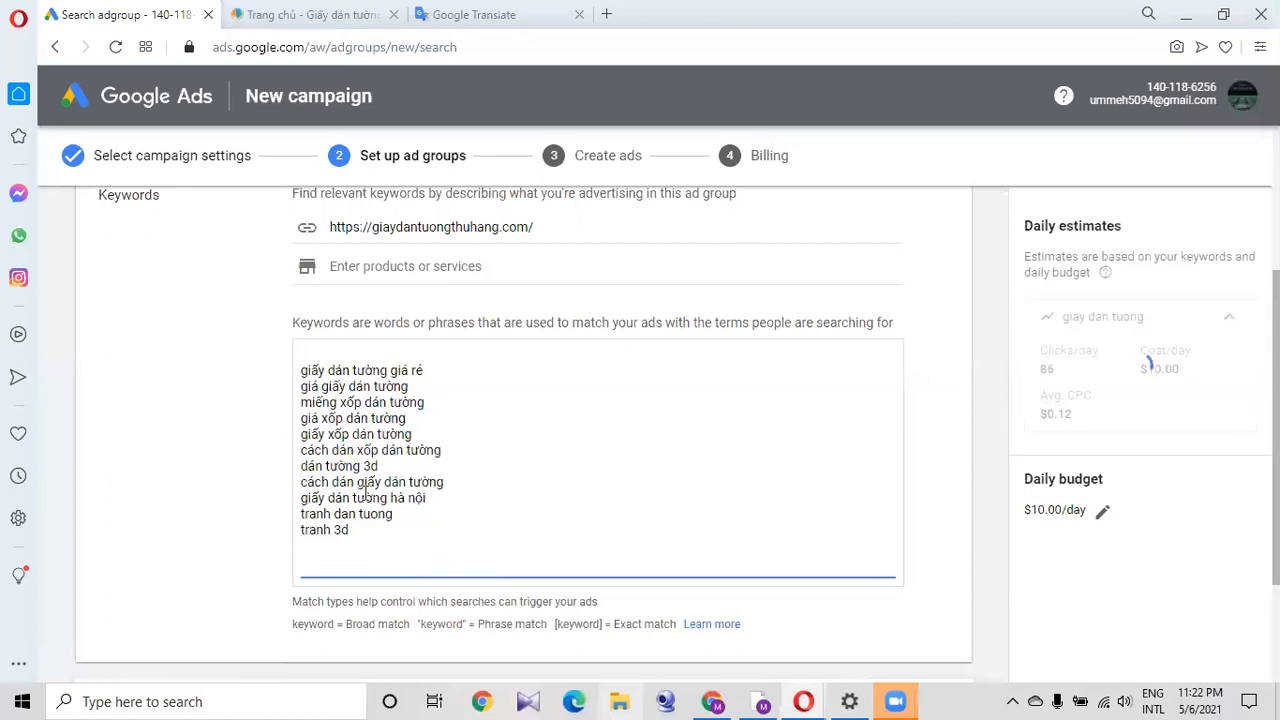
key("ctrl+a")
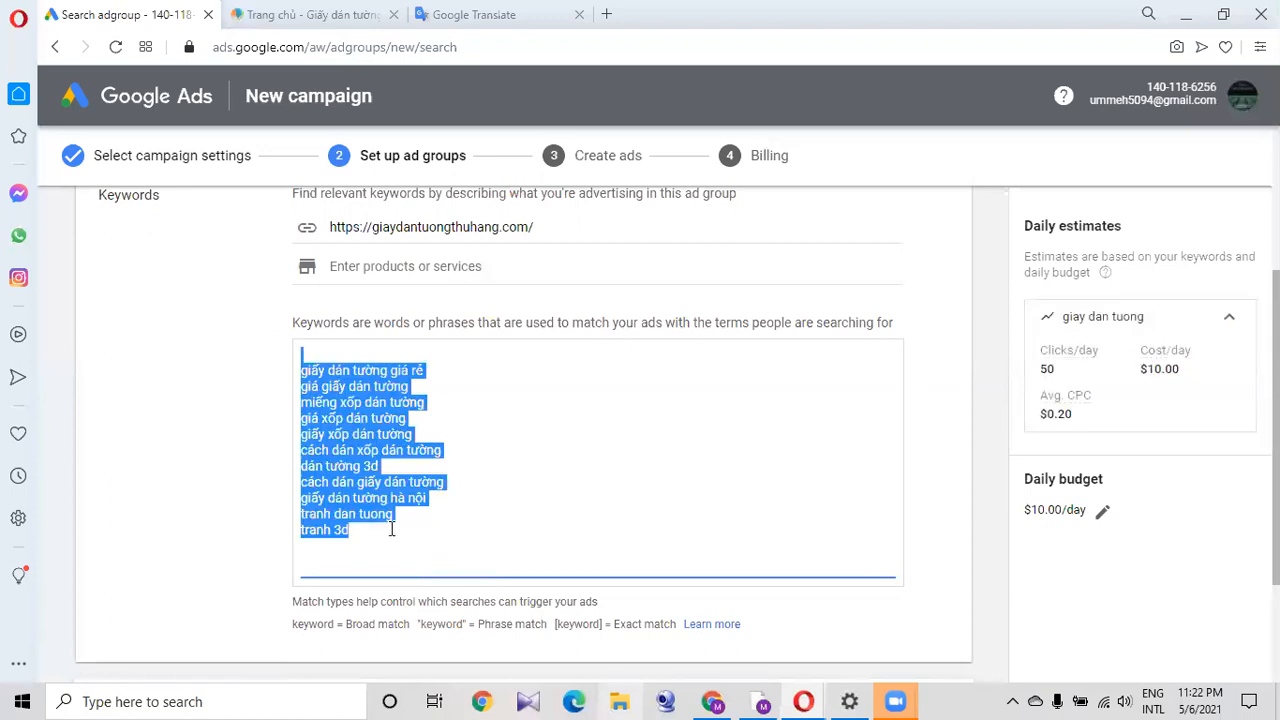
key("BackSpace")
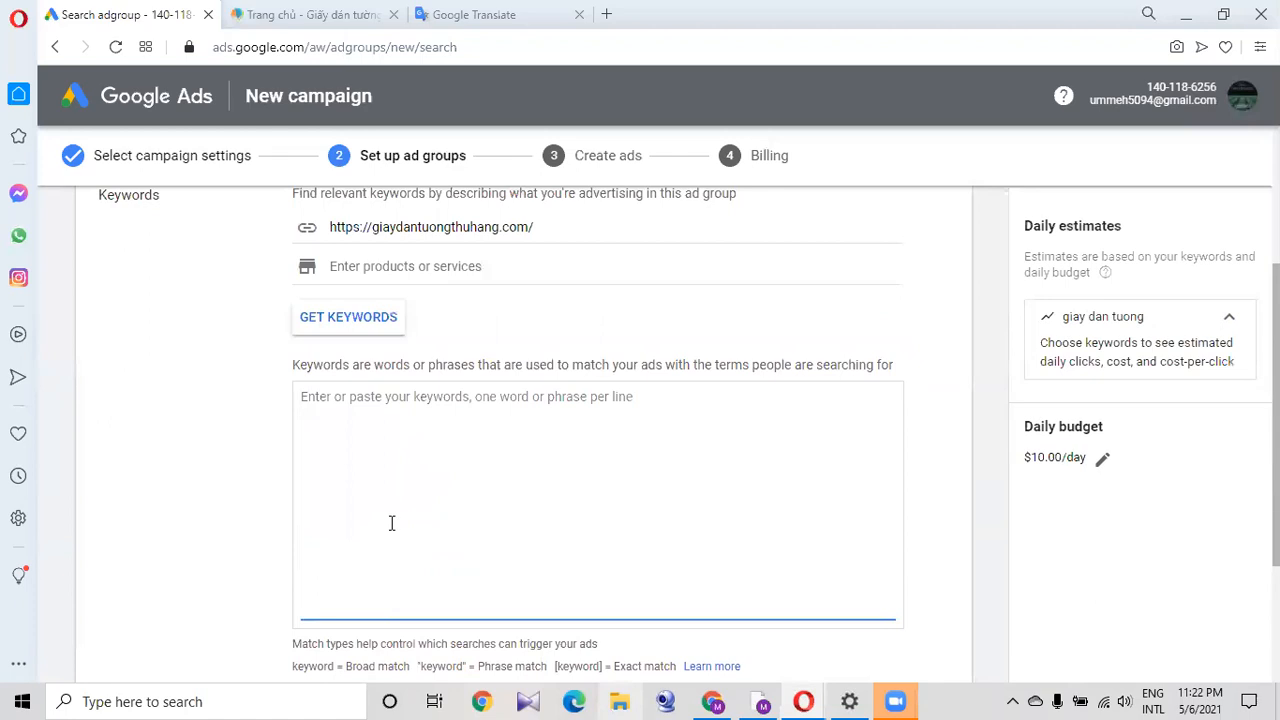
Copy the phrase "giay dan tuong" from Google Translate and add it as the ad group's only keyword.
left_click(495, 15)
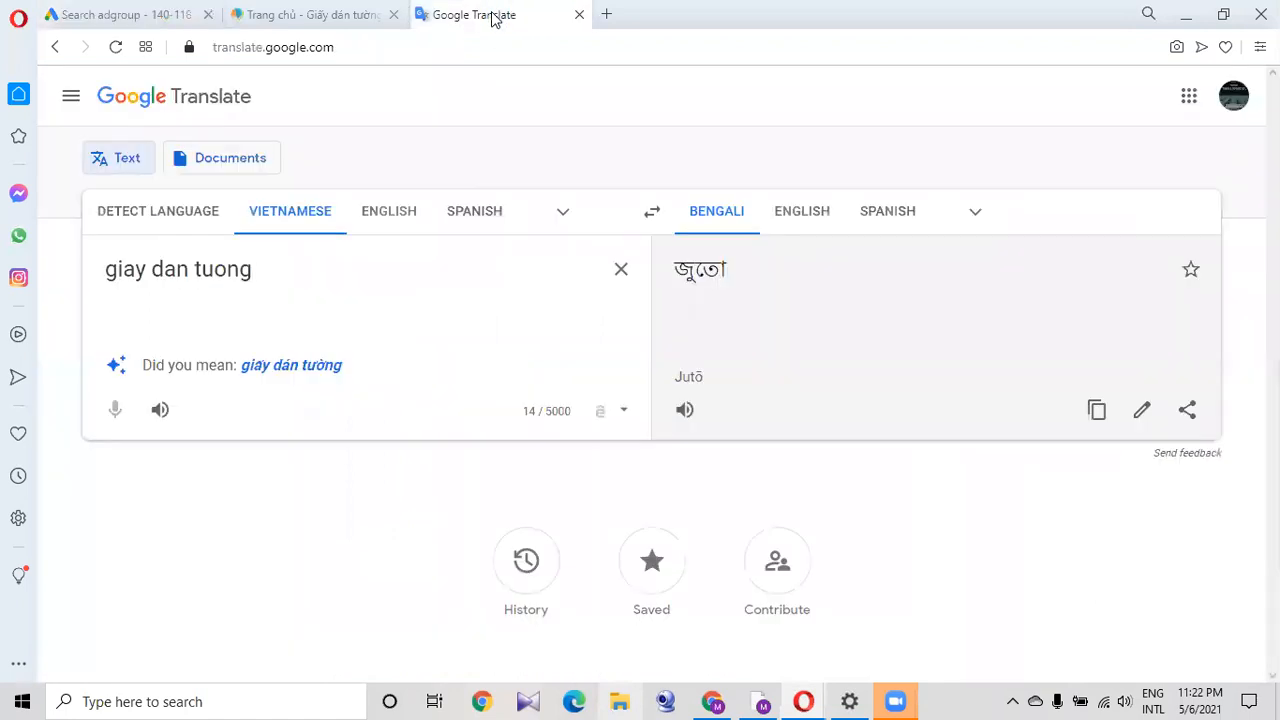
left_click_drag(277, 268, 62, 277)
key("ctrl+c")
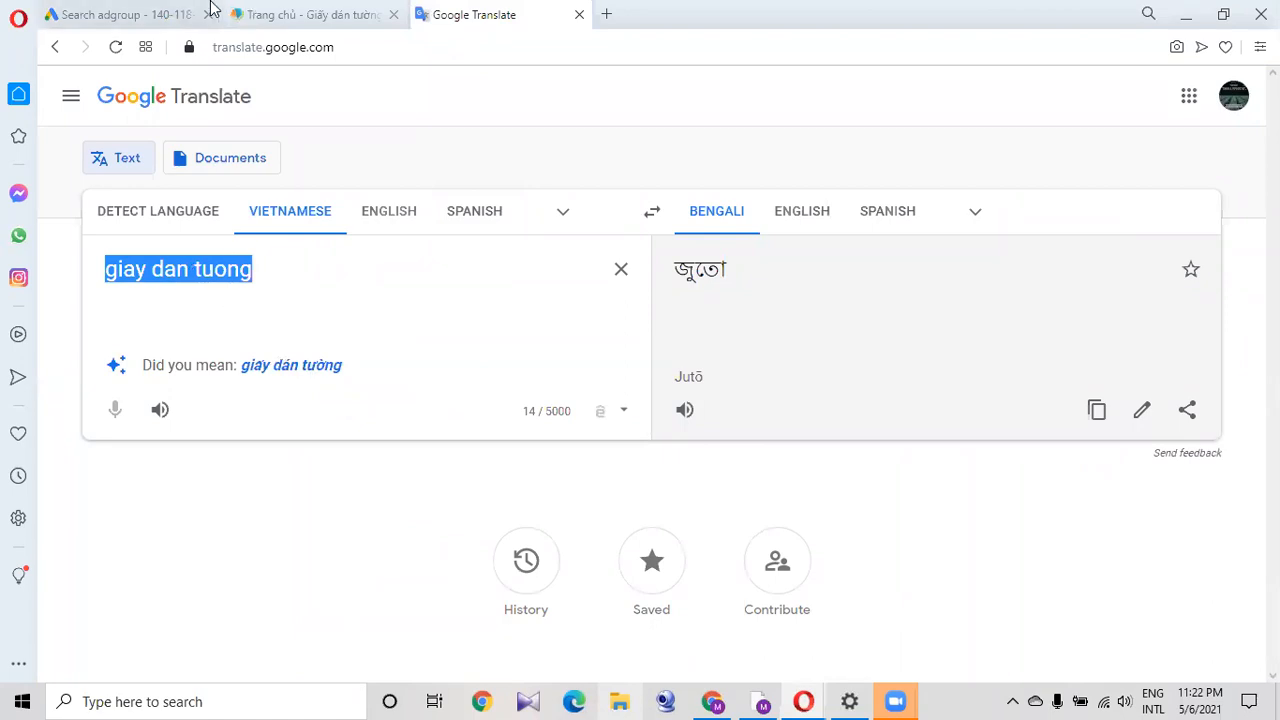
left_click(172, 15)
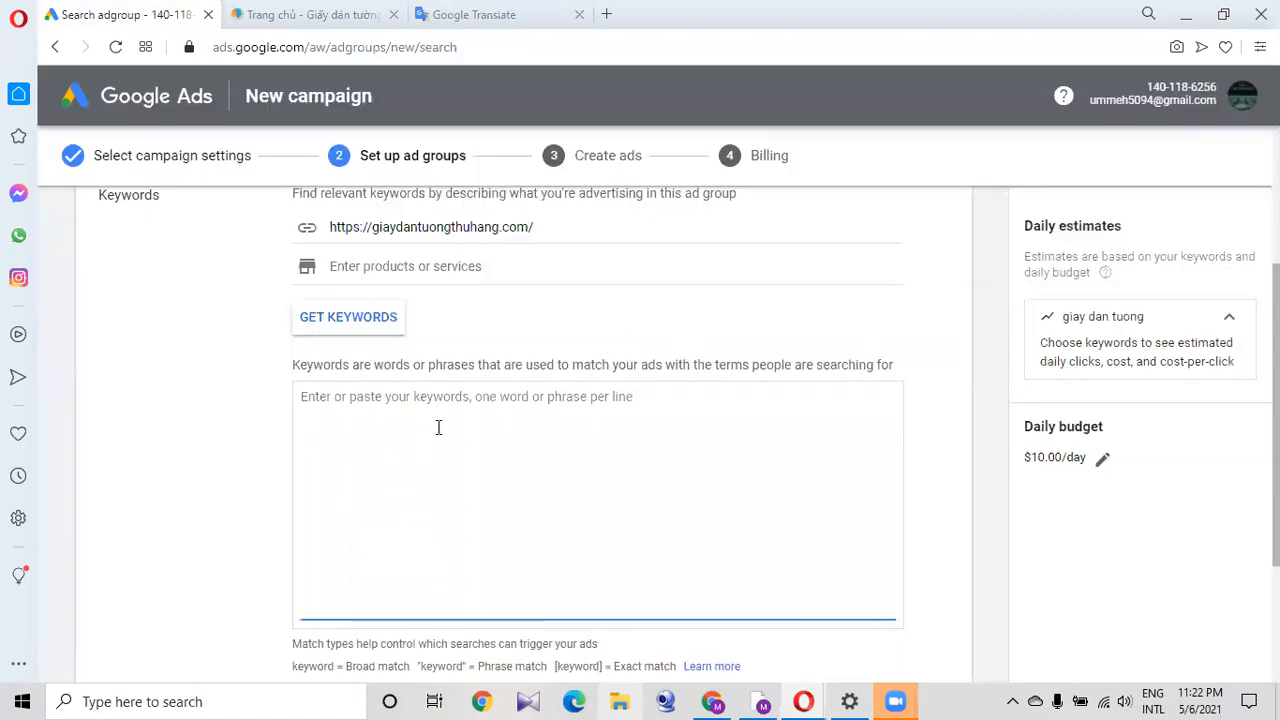
key("ctrl+v")
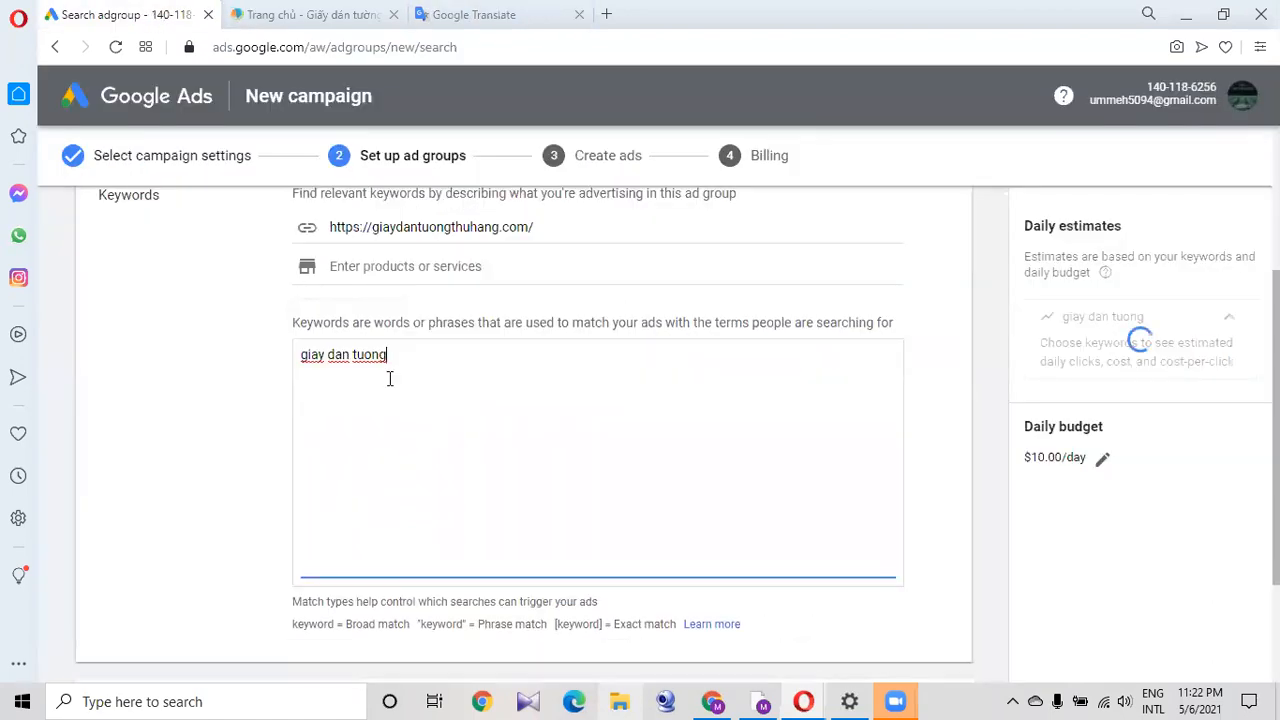
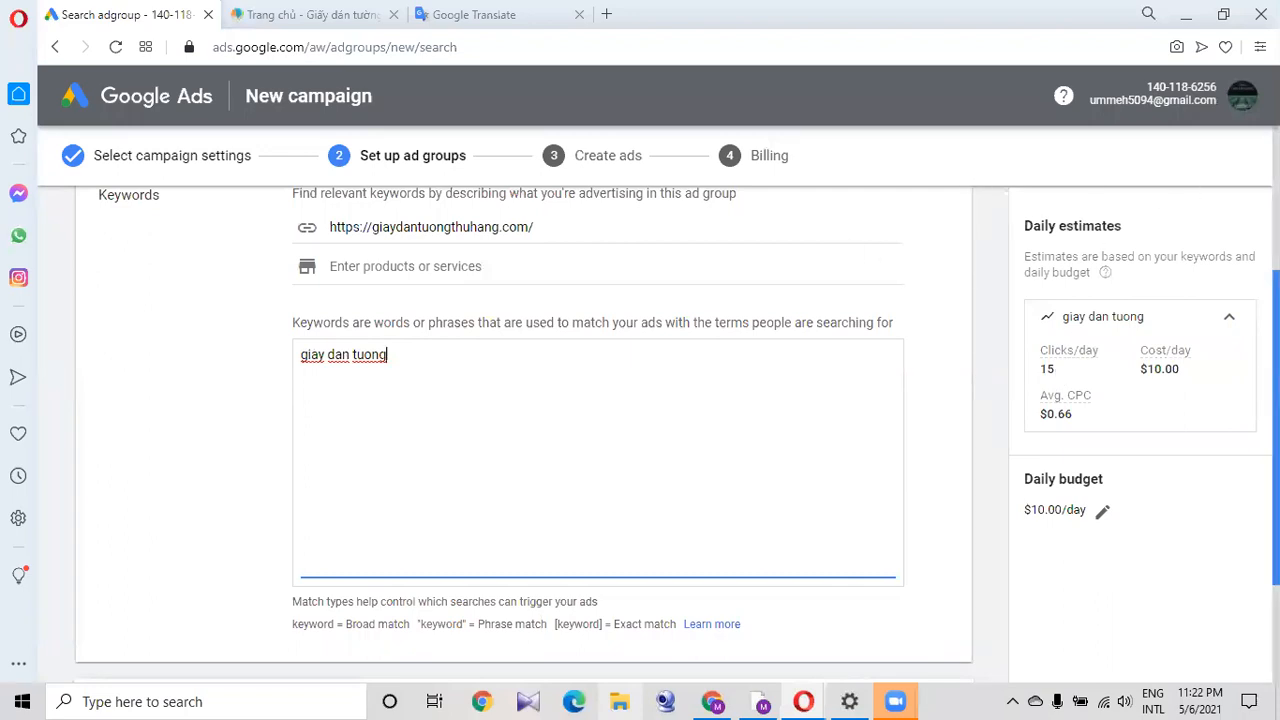
left_click_drag(1276, 428, 1276, 279)
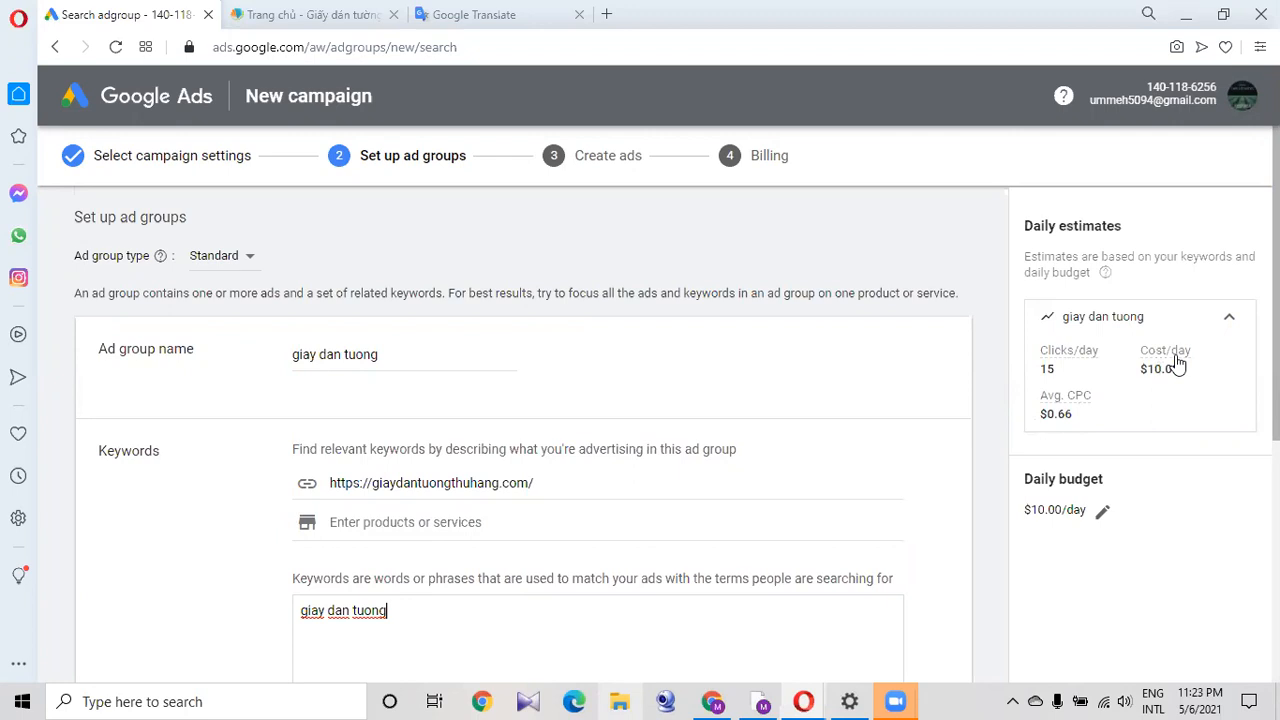
left_click(236, 261)
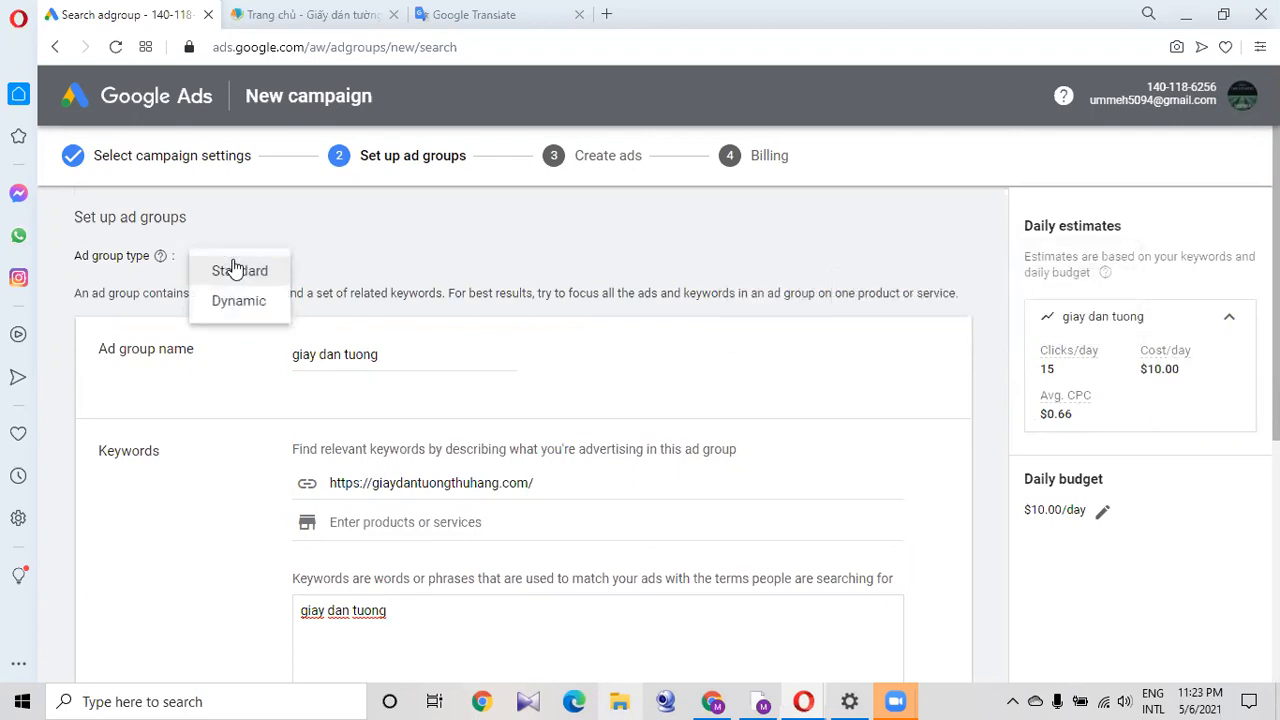
left_click(232, 300)
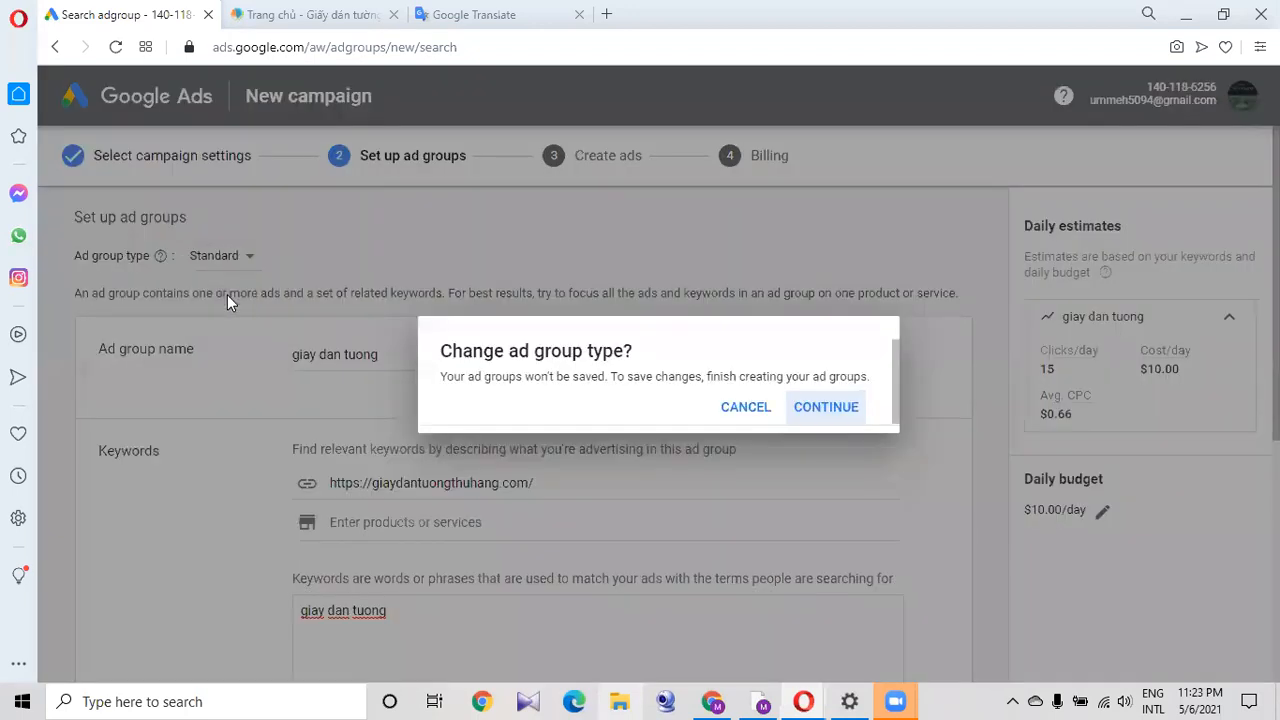
left_click(751, 409)
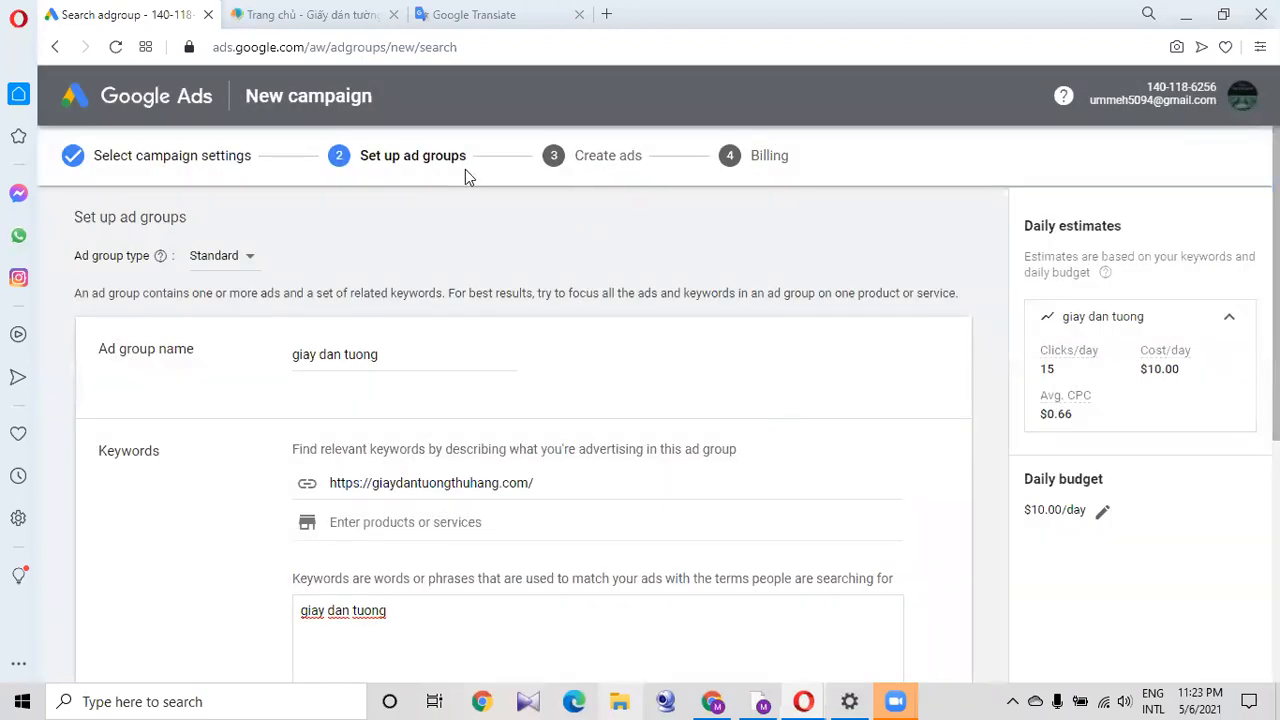
Save the ad group setup and continue to the ad creation stage.
scroll(520, 430, "down", 2)
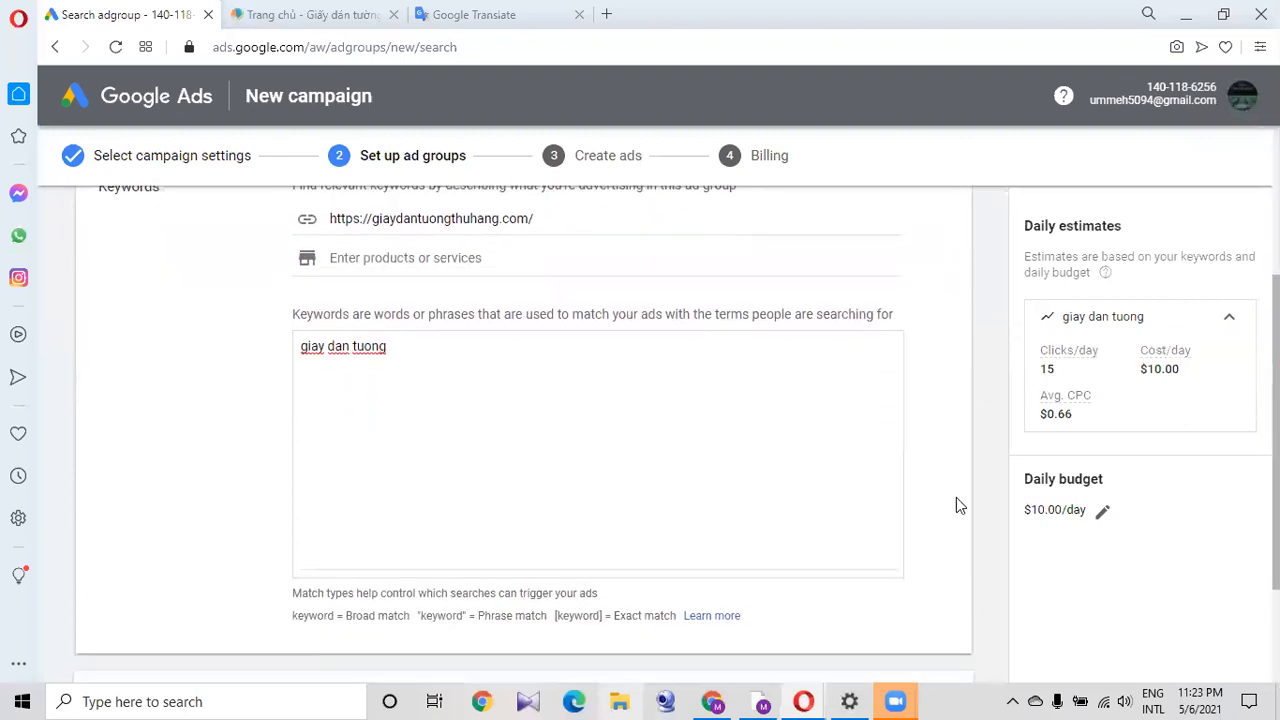
scroll(956, 497, "down", 2)
left_click(131, 607)
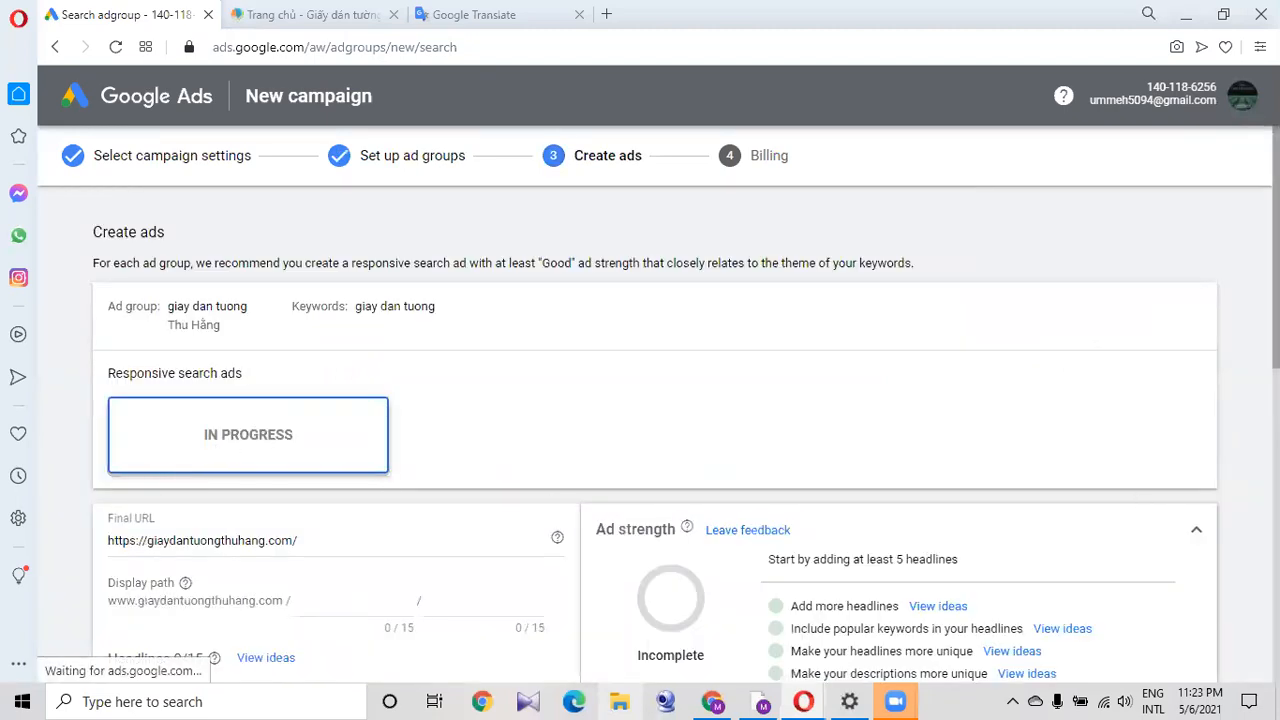
Look over the blank responsive search ad form and return to the campaign settings.
scroll(390, 484, "down", 1)
scroll(685, 433, "down", 4)
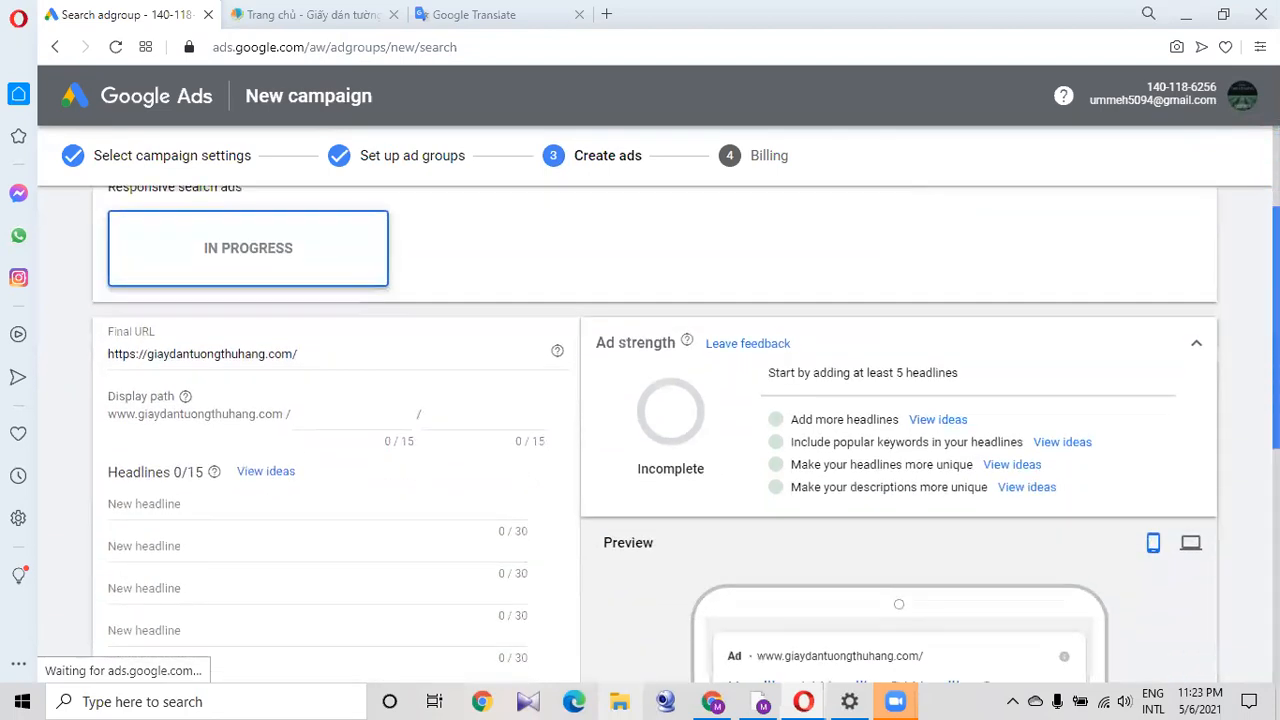
scroll(655, 433, "down", 3)
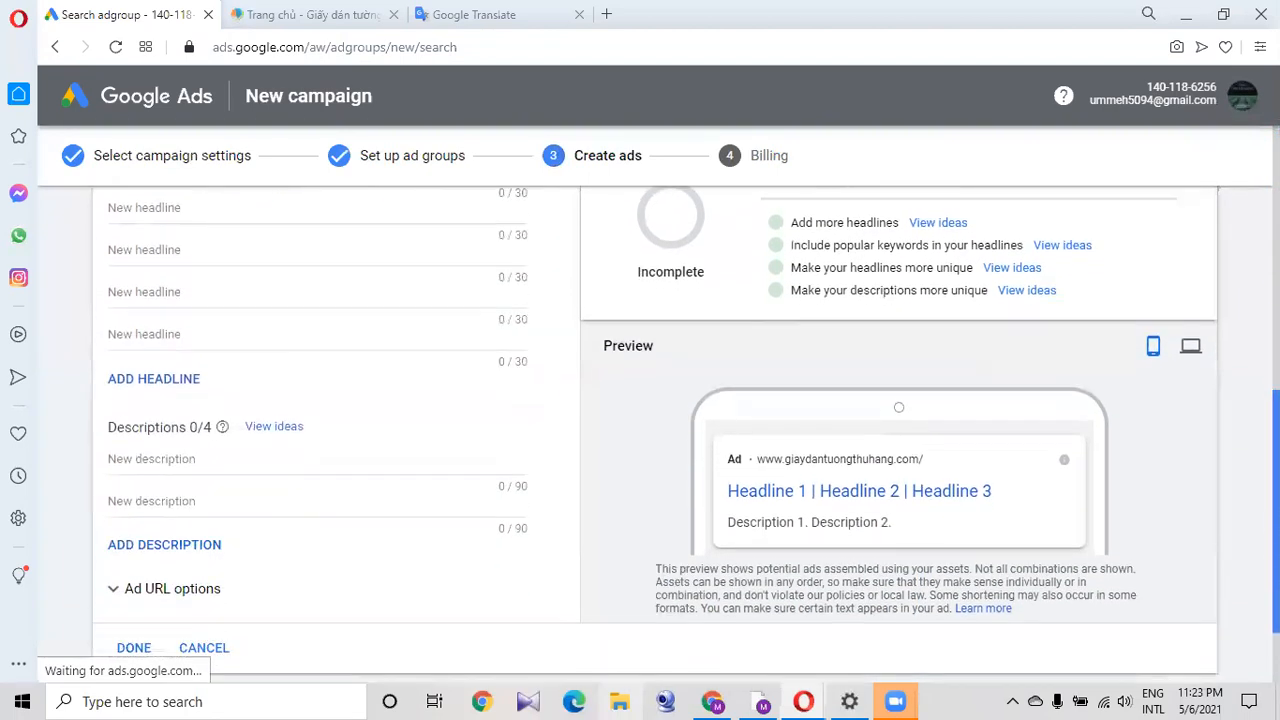
scroll(655, 433, "up", 7)
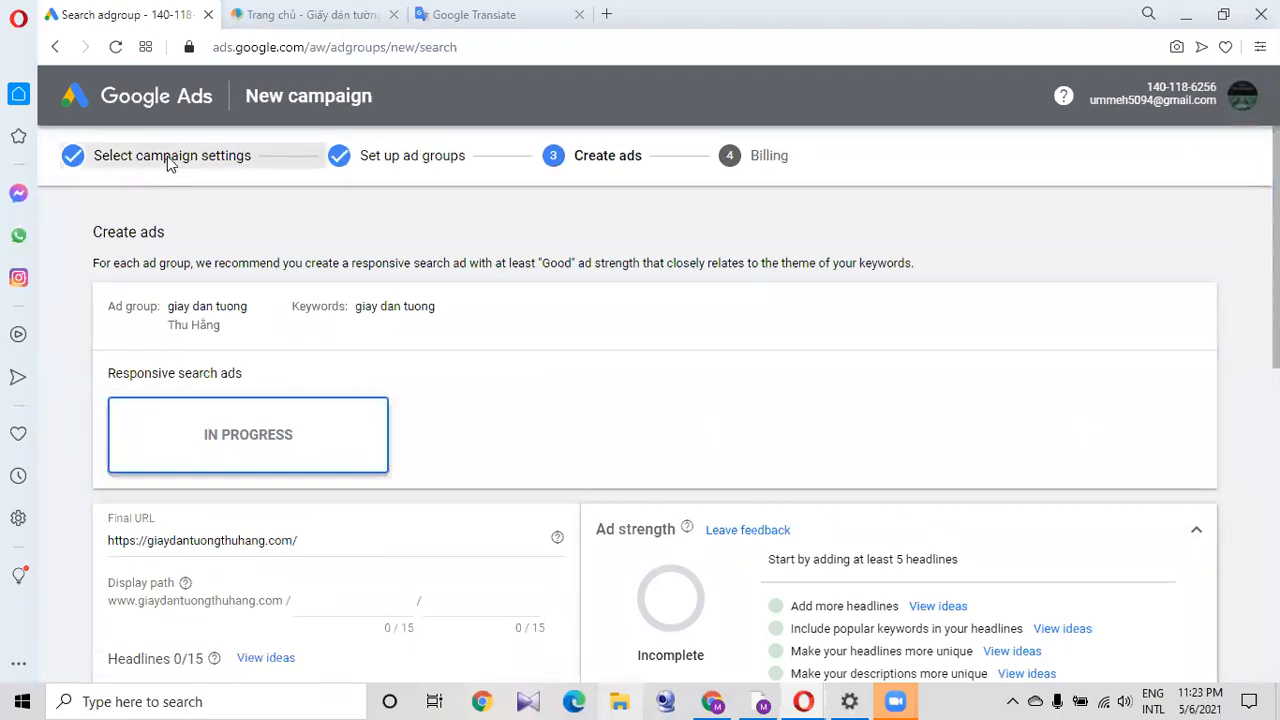
scroll(690, 434, "down", 5)
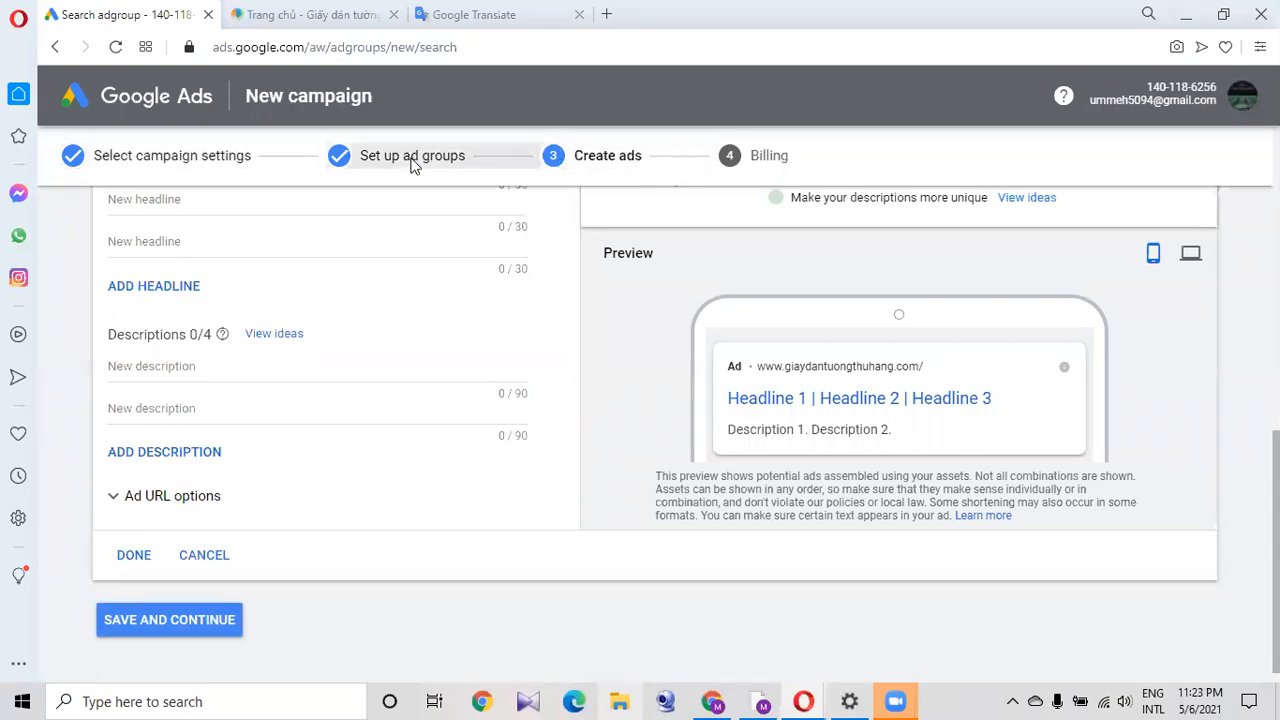
left_click_drag(1276, 500, 1276, 197)
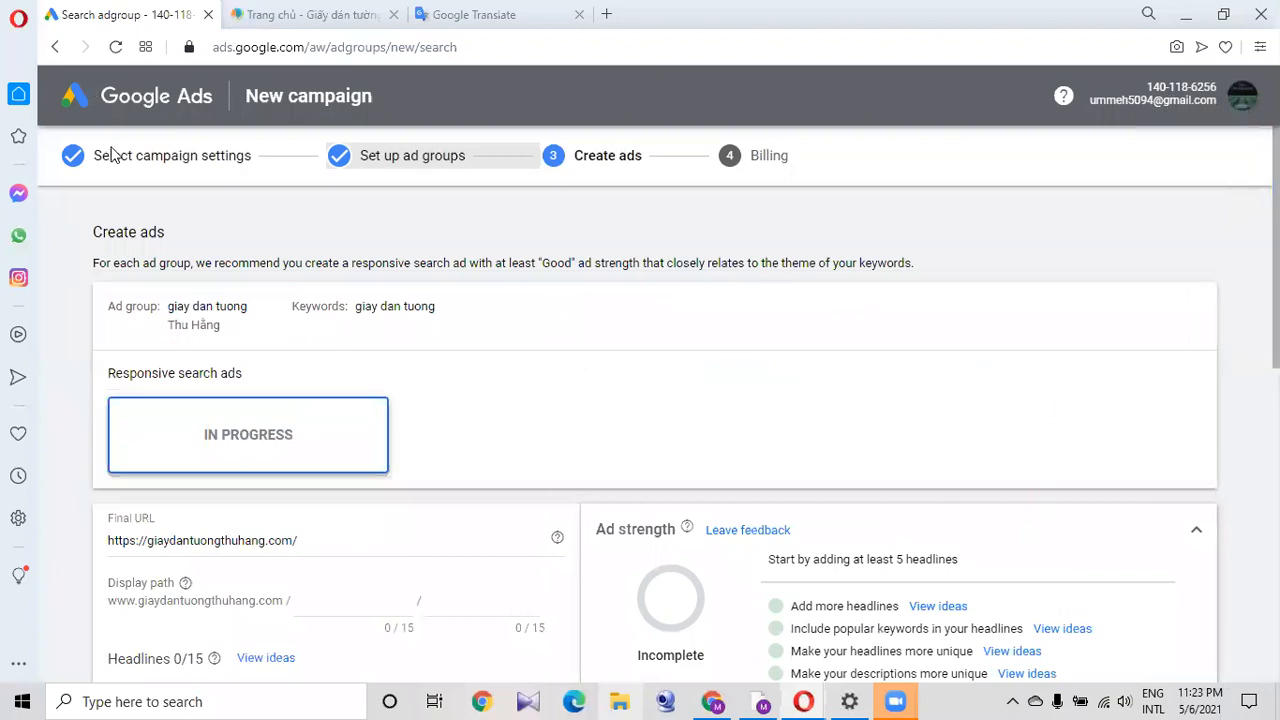
left_click(55, 47)
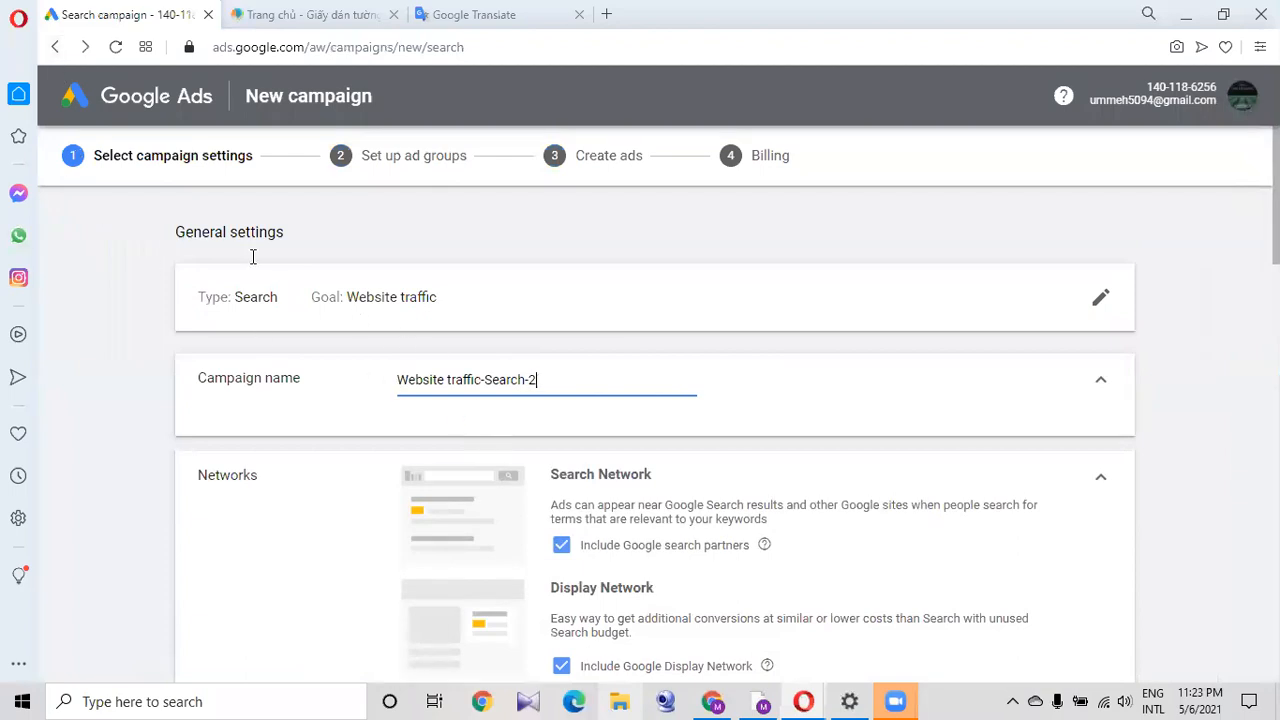
Rename the campaign "giay dan tuong" and exclude the Google Display Network from its networks.
left_click_drag(1276, 220, 1276, 228)
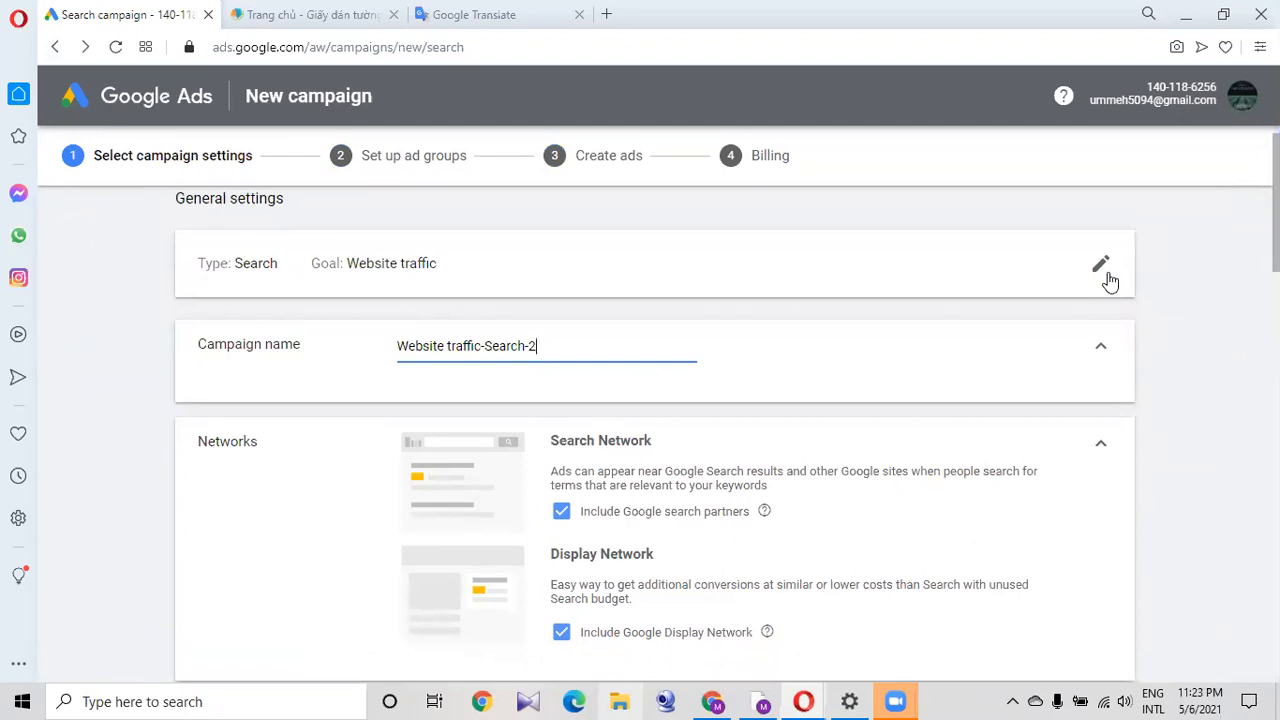
left_click_drag(557, 342, 388, 355)
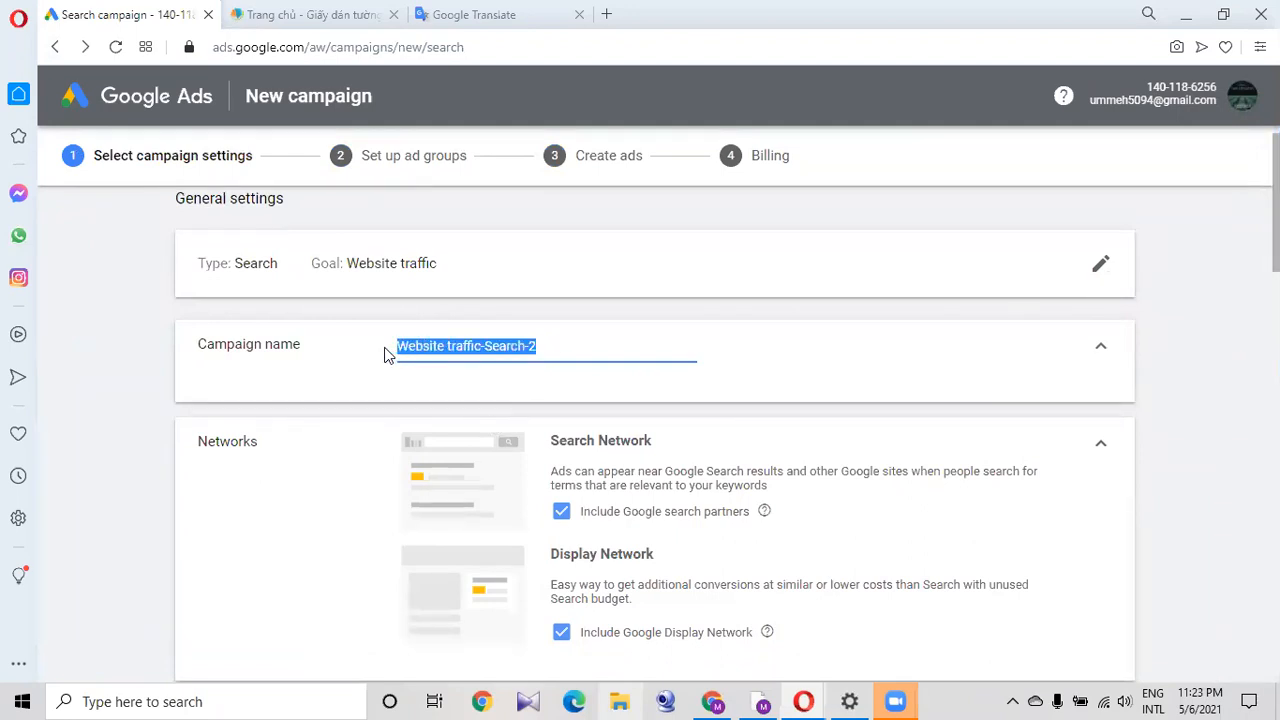
type("giay dan tuong")
left_click(564, 636)
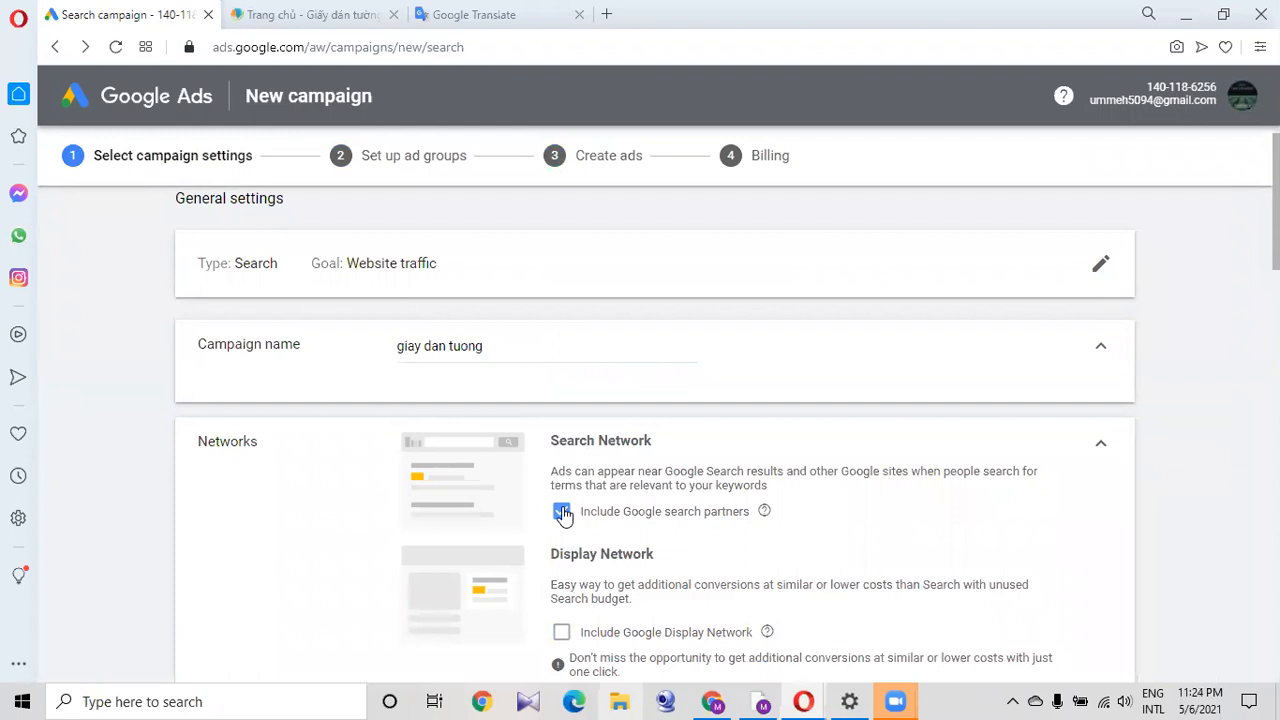
Show the additional campaign settings and set the campaign's end date to May 8, 2021.
scroll(586, 514, "down", 3)
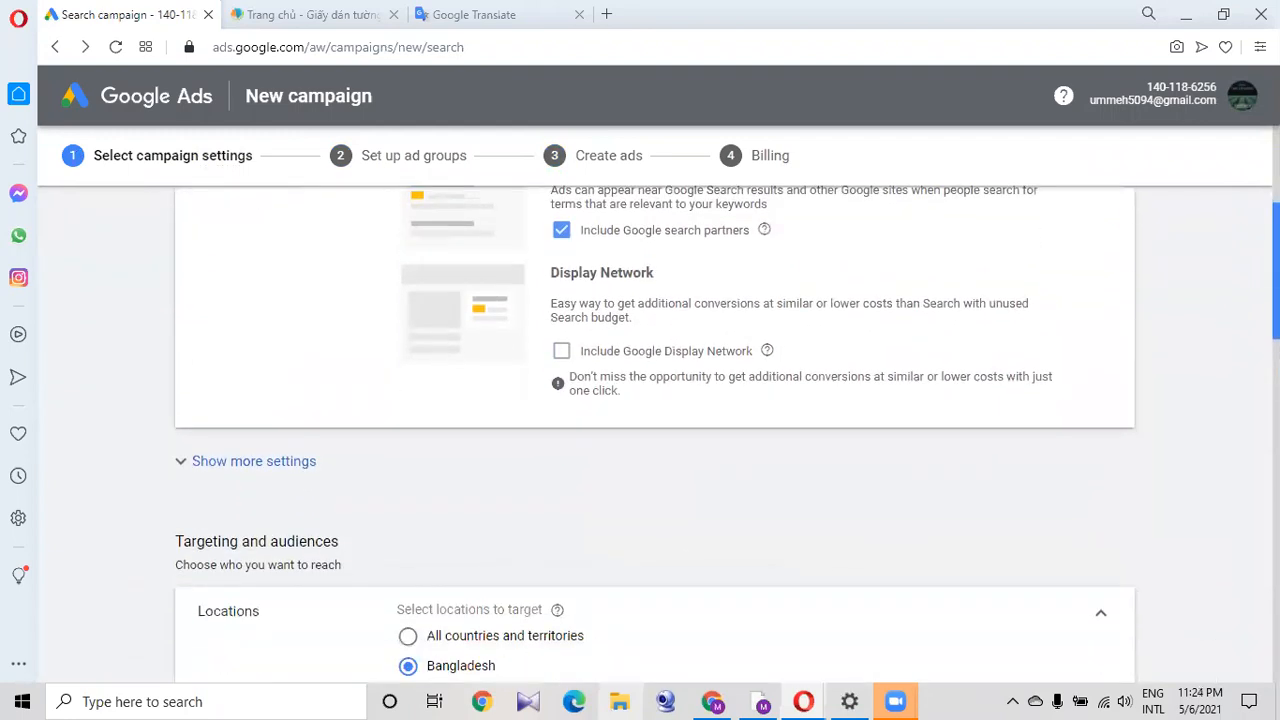
left_click(278, 446)
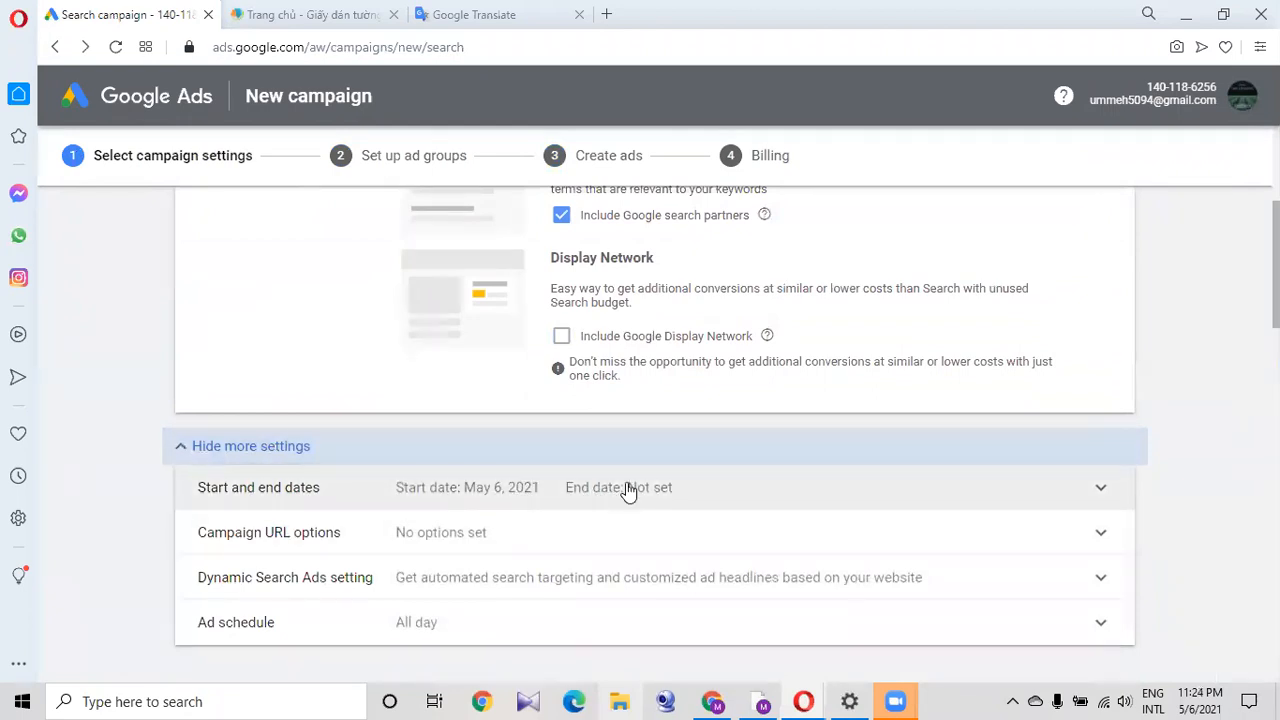
left_click(632, 488)
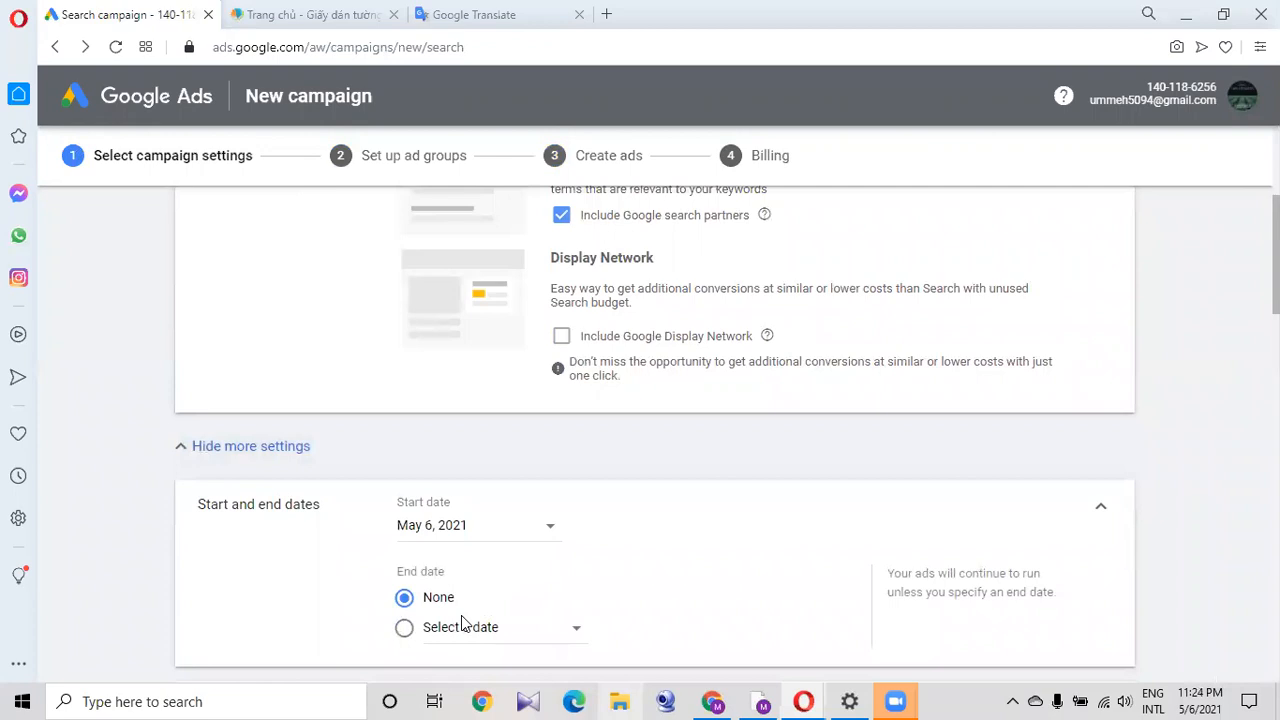
scroll(461, 615, "down", 2)
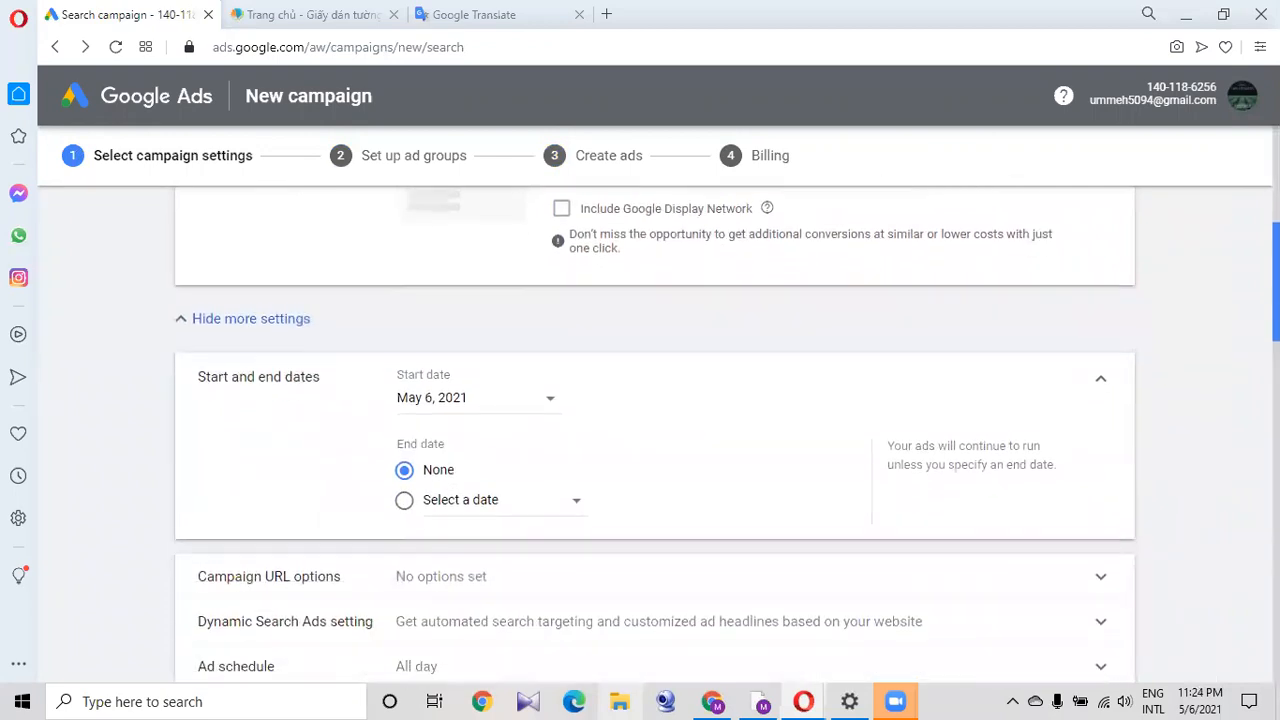
left_click(503, 506)
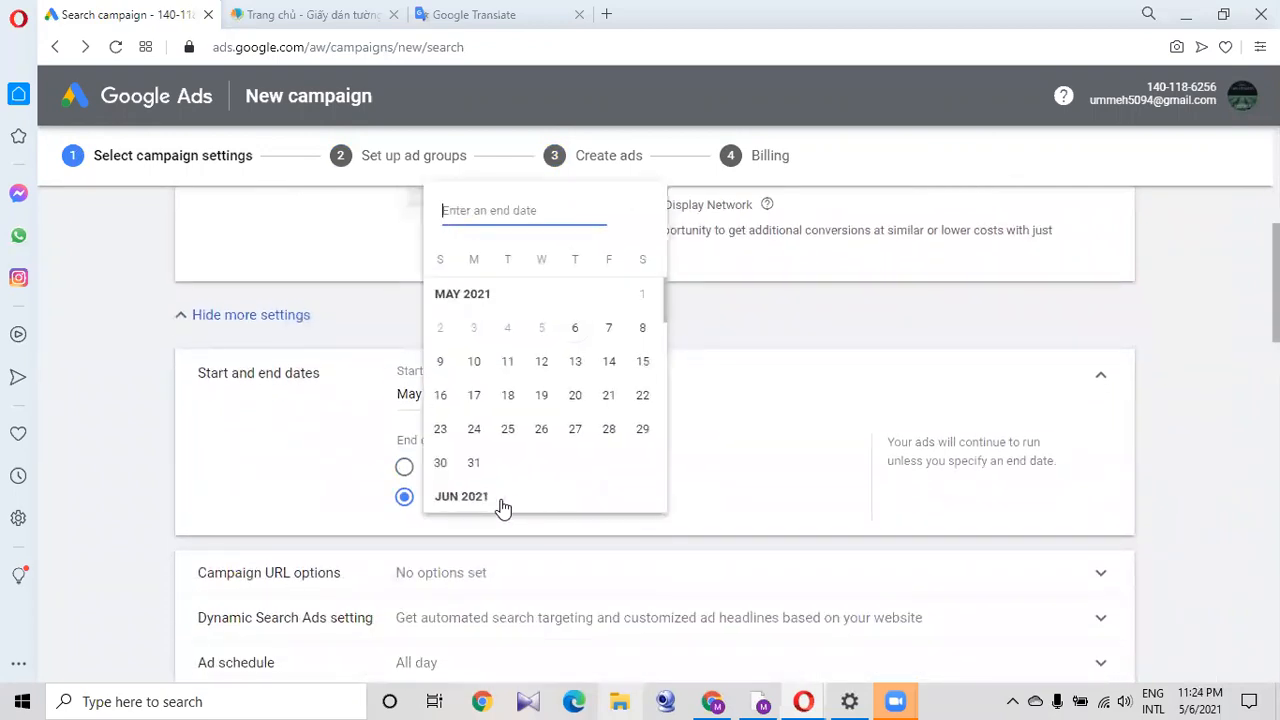
left_click(643, 329)
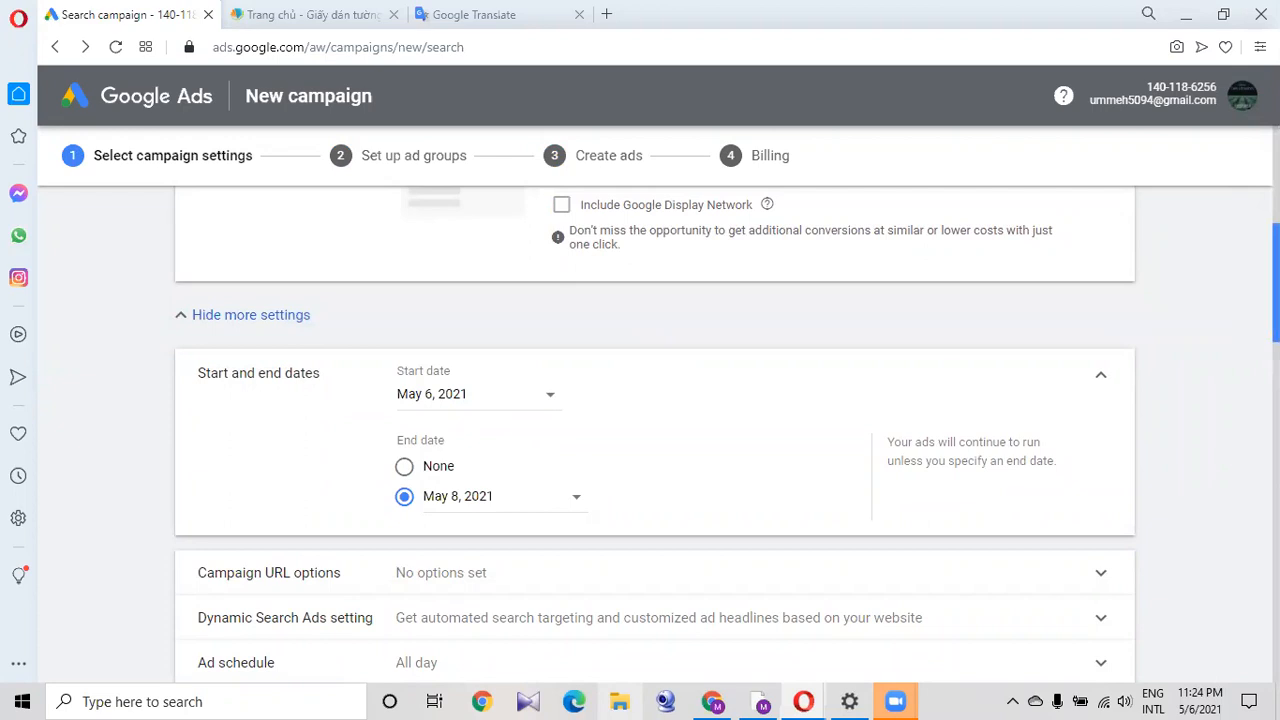
Expand the Dynamic Search Ads setting and examine its domain, language and targeting source options.
scroll(507, 457, "down", 2)
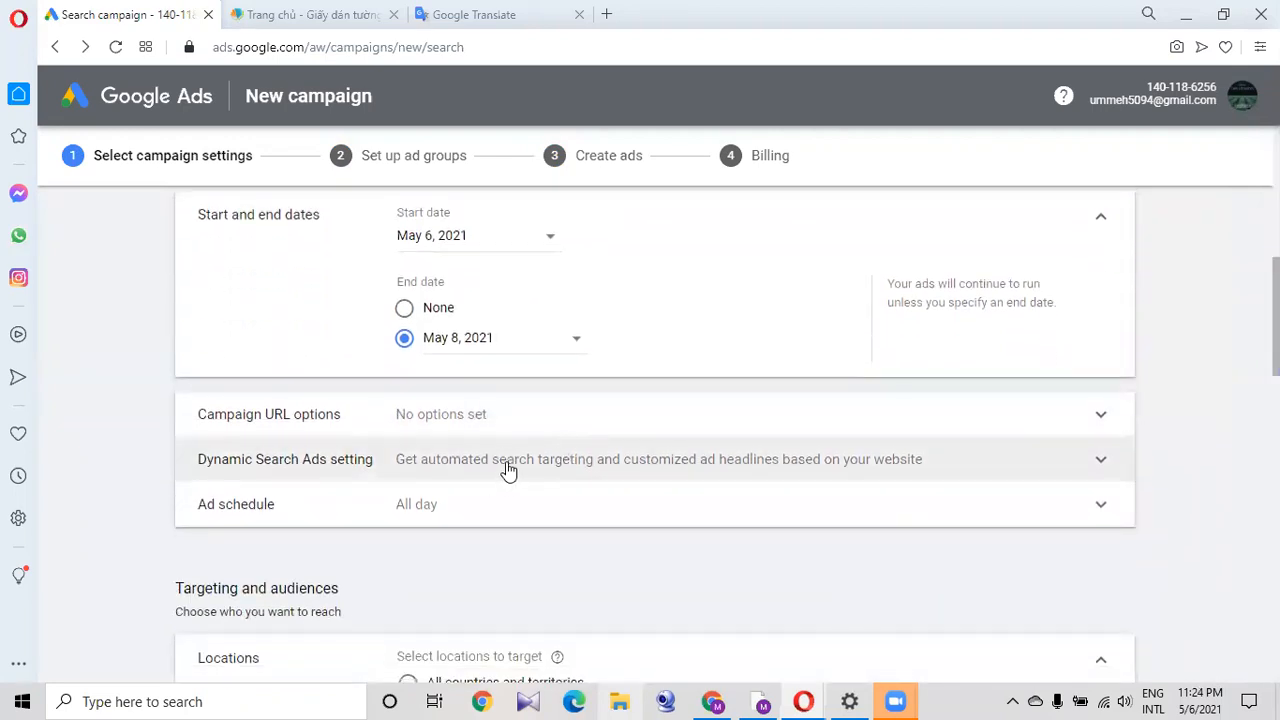
left_click(508, 464)
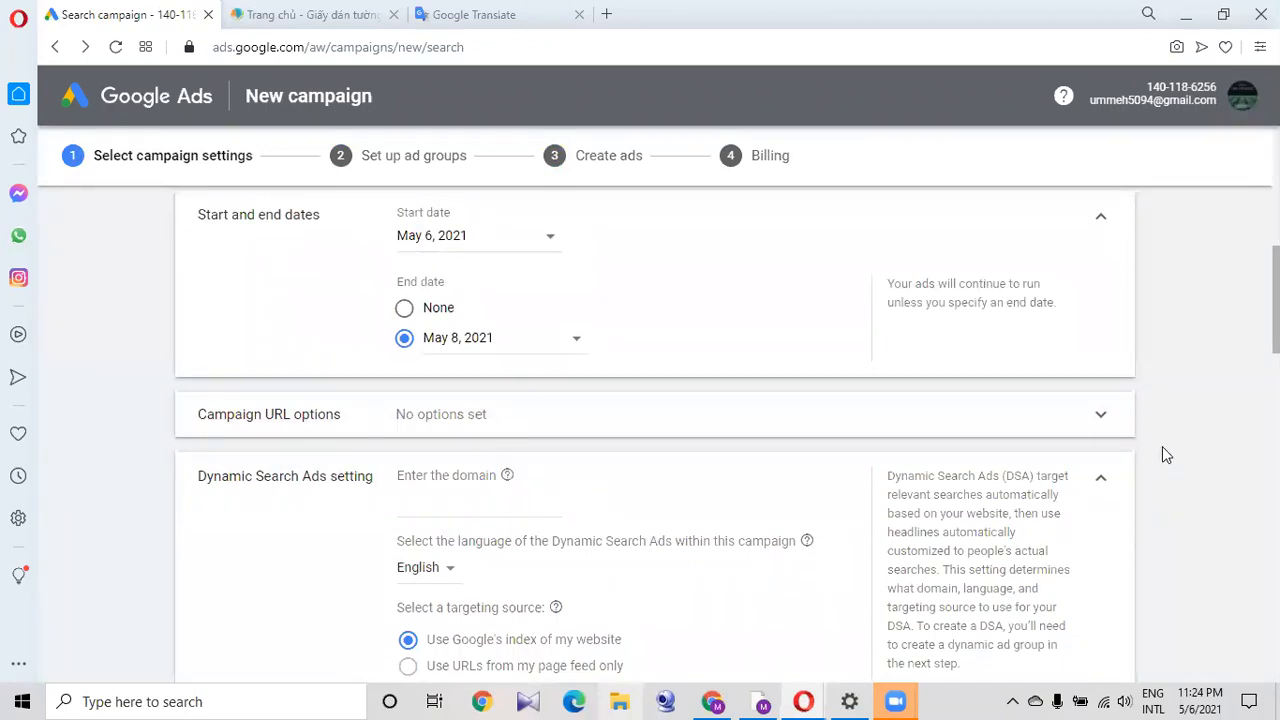
scroll(1275, 300, "down", 1)
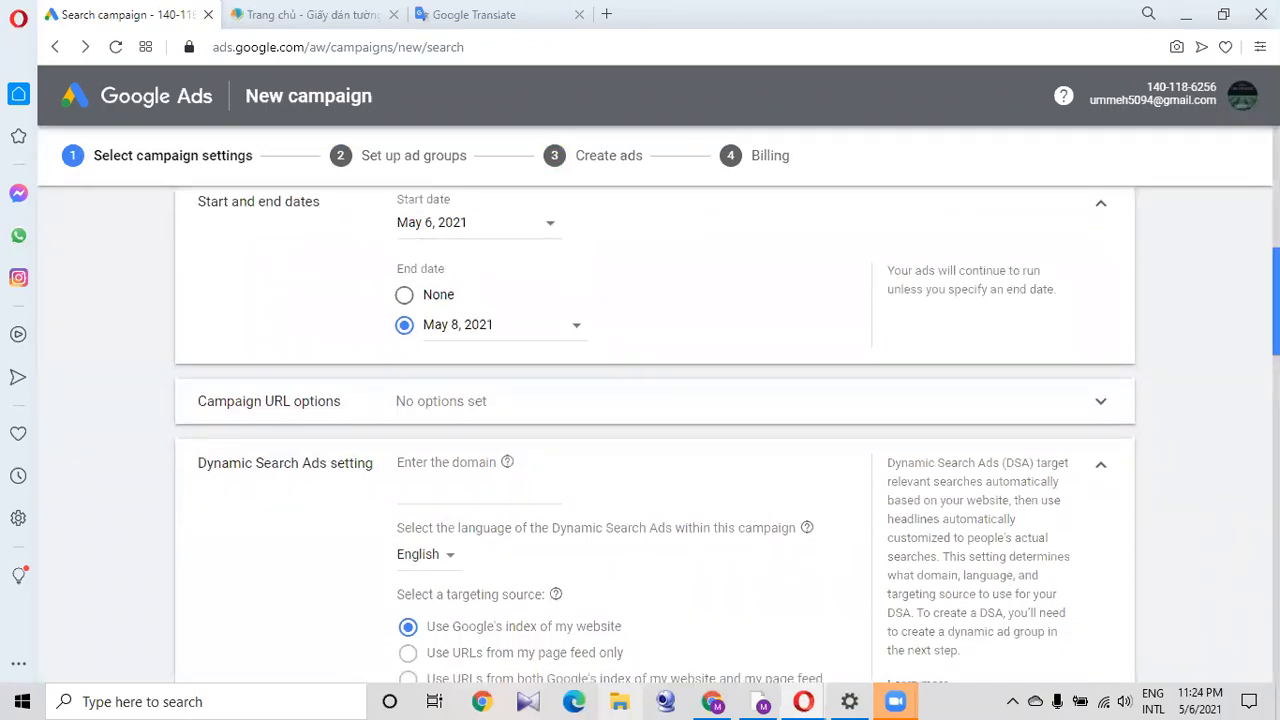
scroll(656, 435, "down", 1)
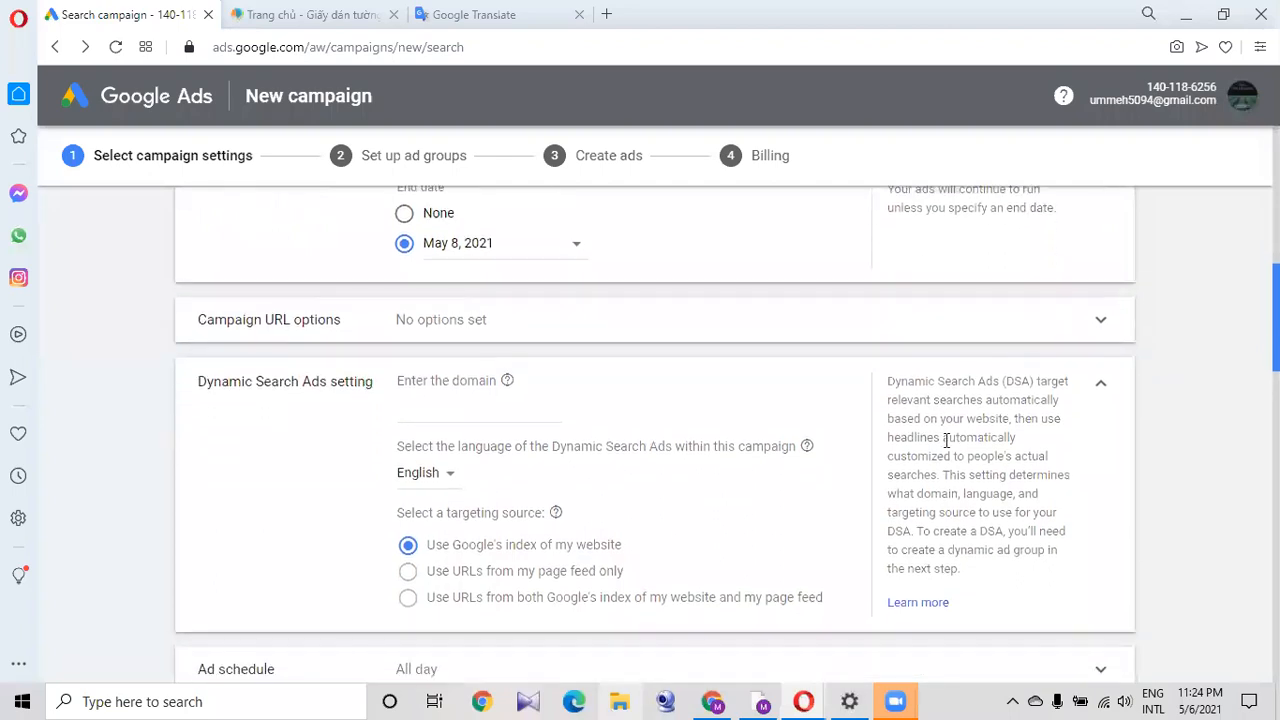
Collapse the Dynamic Search Ads setting and switch the campaign's location targeting to entering another location.
left_click(1101, 386)
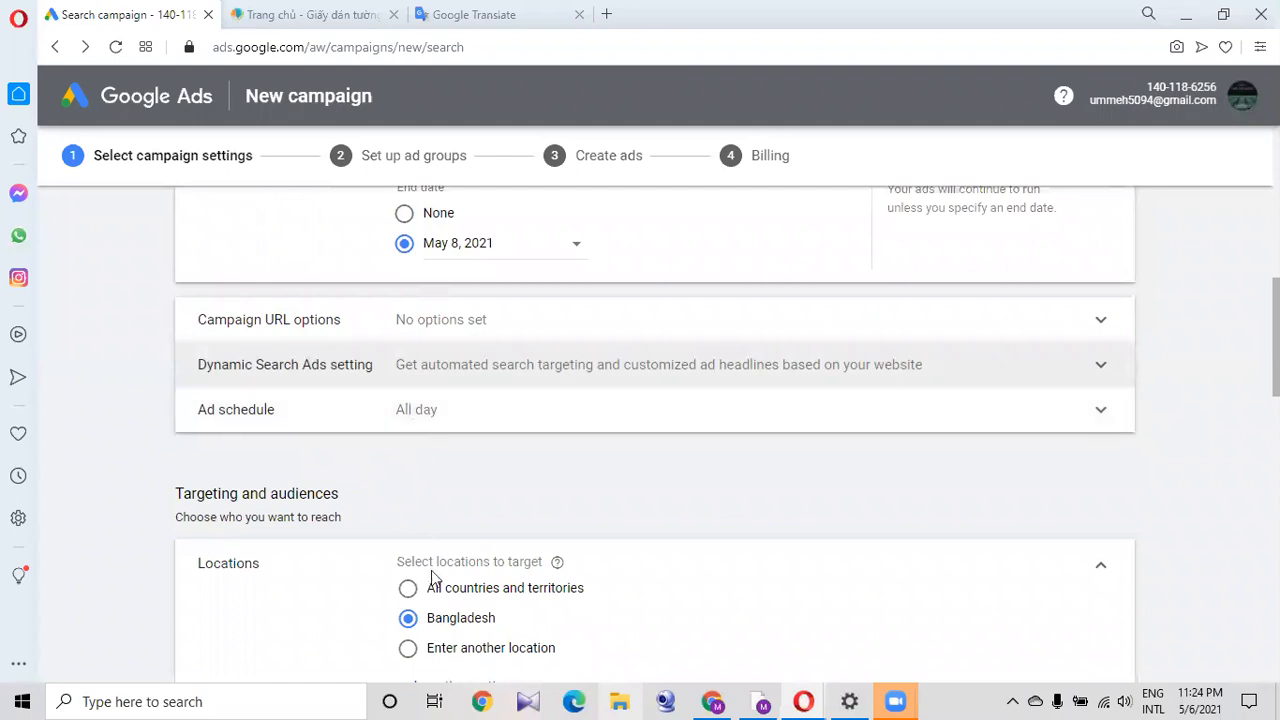
scroll(420, 460, "down", 1)
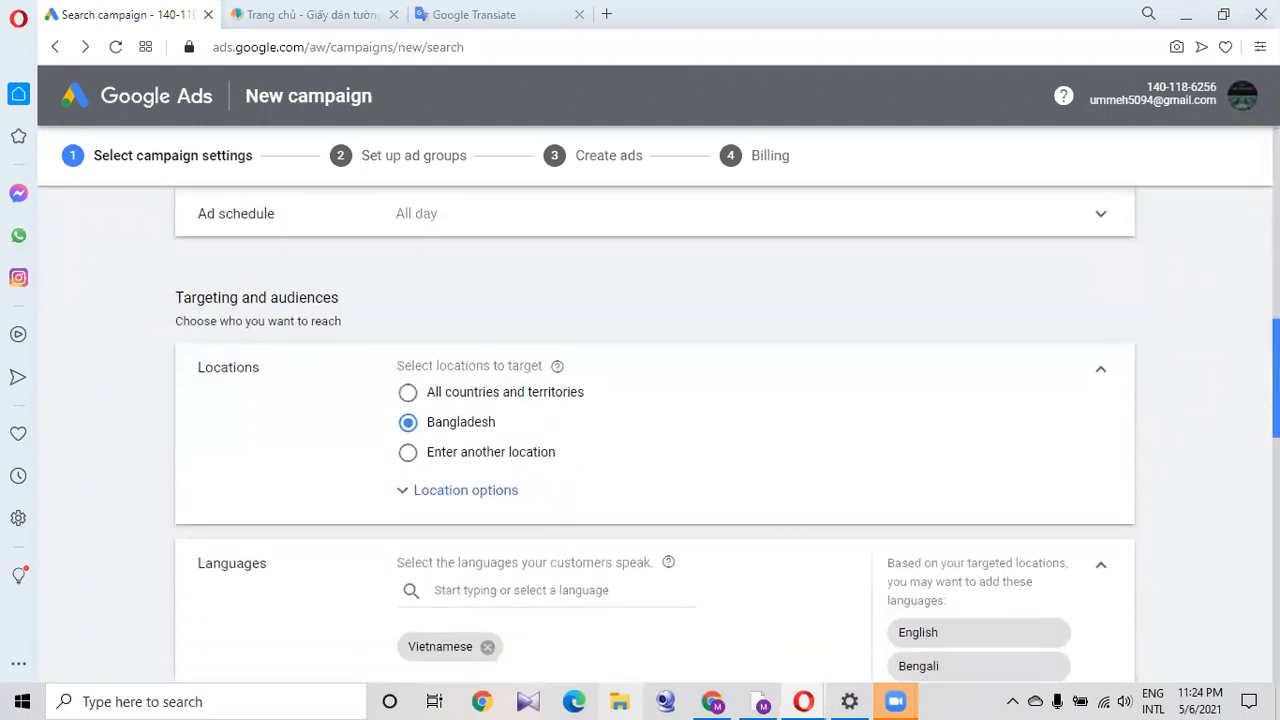
left_click(409, 448)
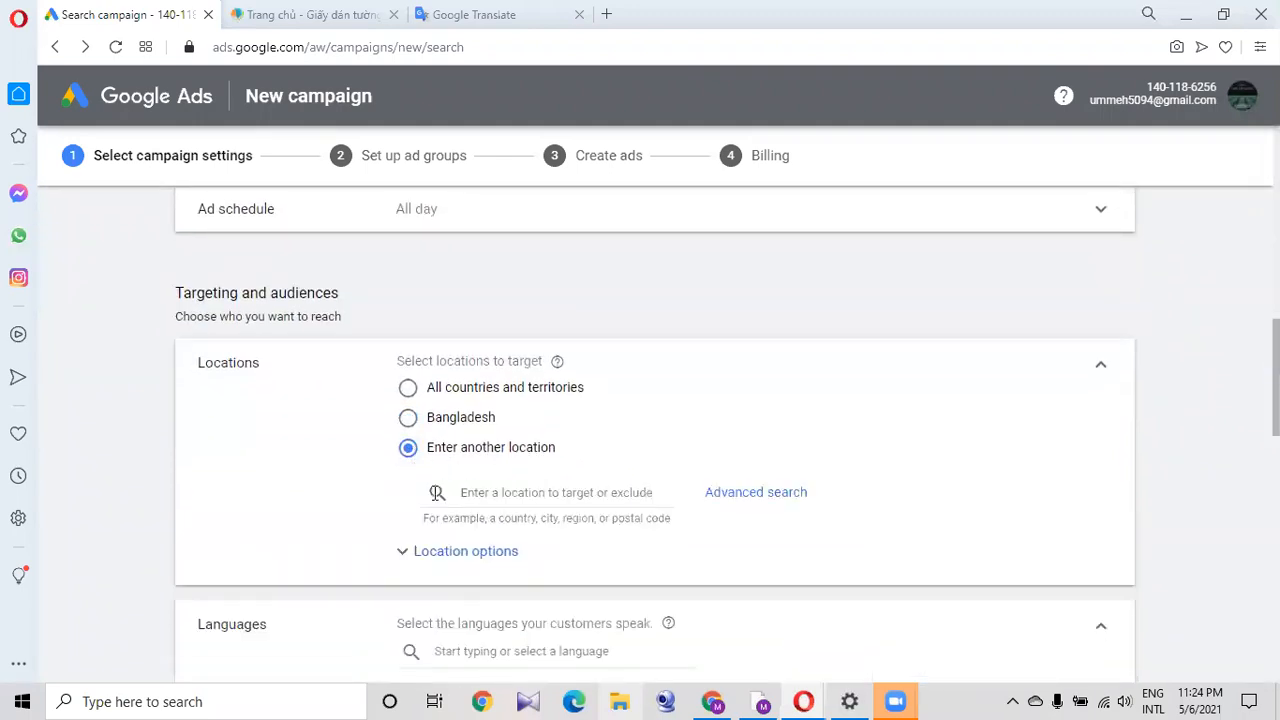
left_click(523, 490)
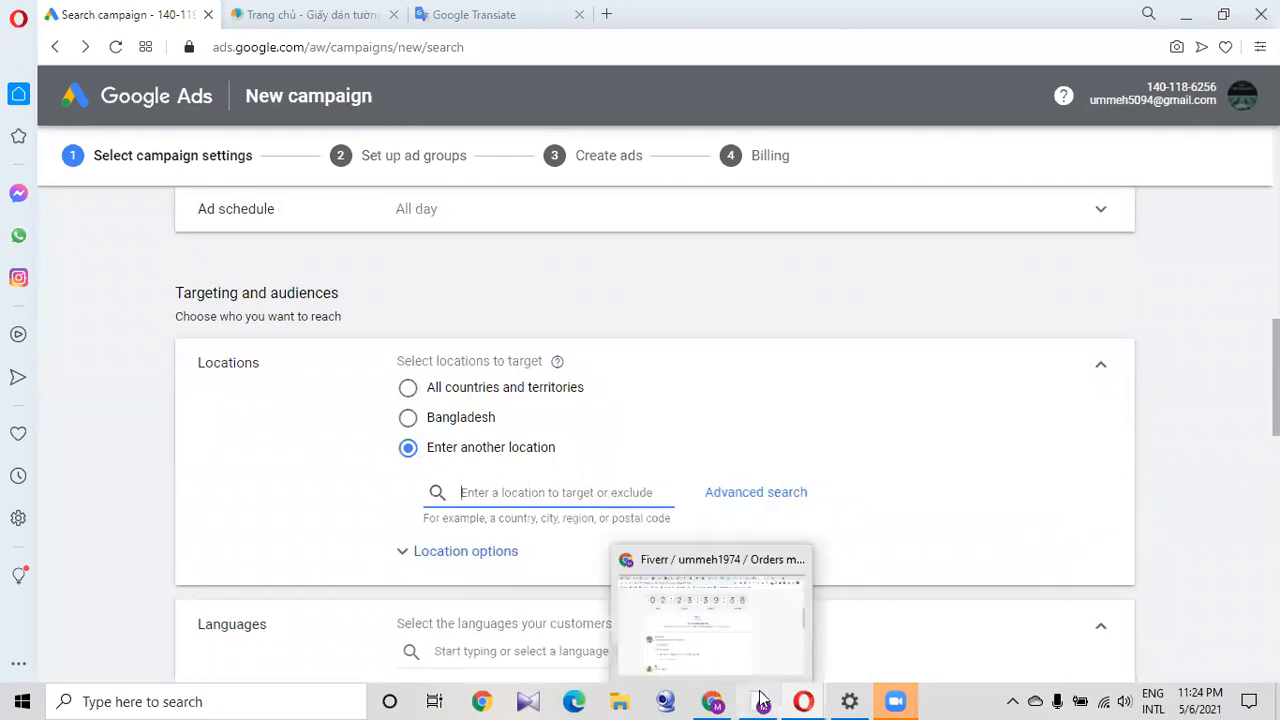
Switch to the Fiverr order page in Chrome and copy "Hanoi, vietnam" from the client's message.
left_click(712, 701)
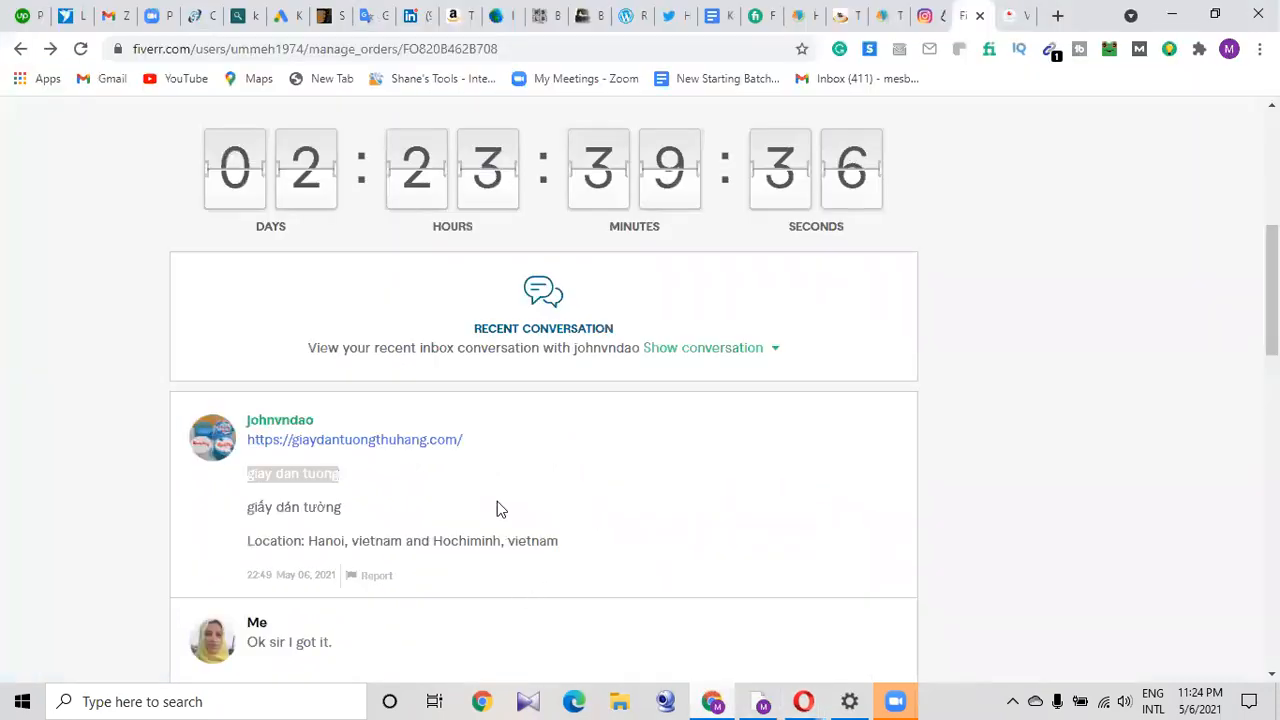
left_click(344, 540)
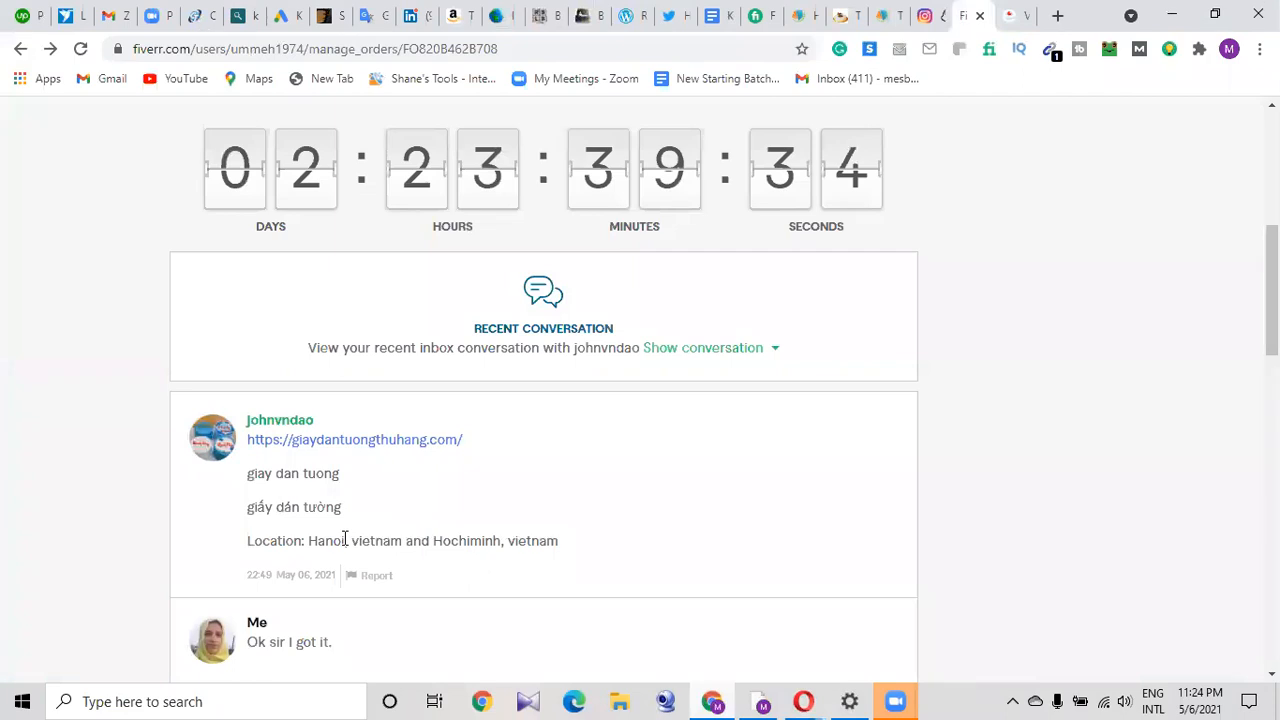
left_click_drag(403, 541, 307, 540)
key("ctrl+c")
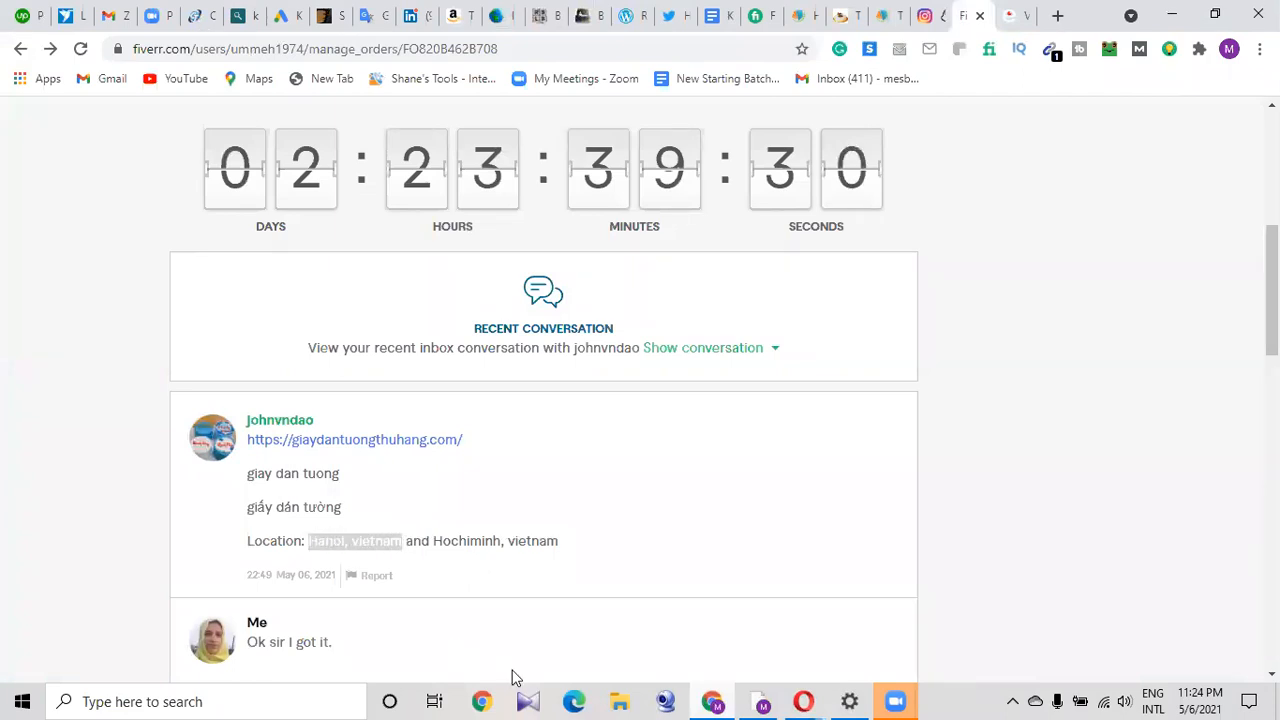
Return to the Google Ads search campaign in Opera and add the city of Hanoi, Hanoi, Vietnam as a targeted location.
mouse_move(800, 699)
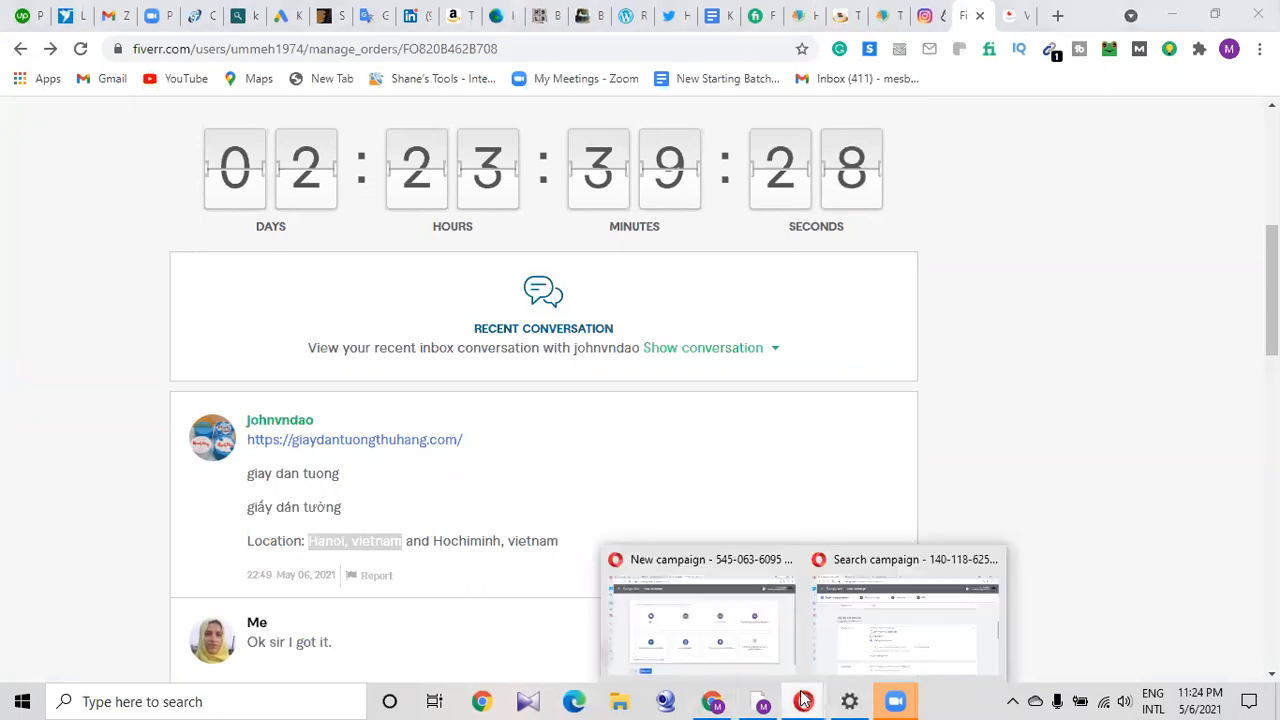
left_click(893, 597)
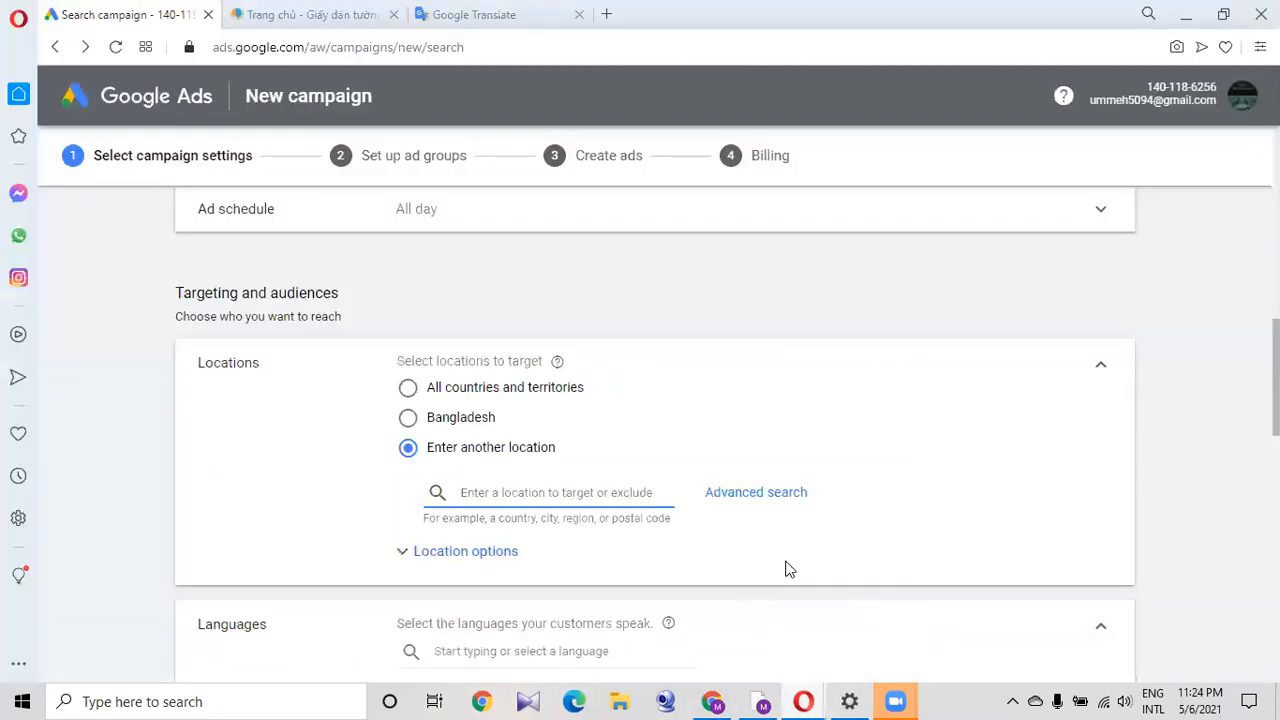
key("ctrl+v")
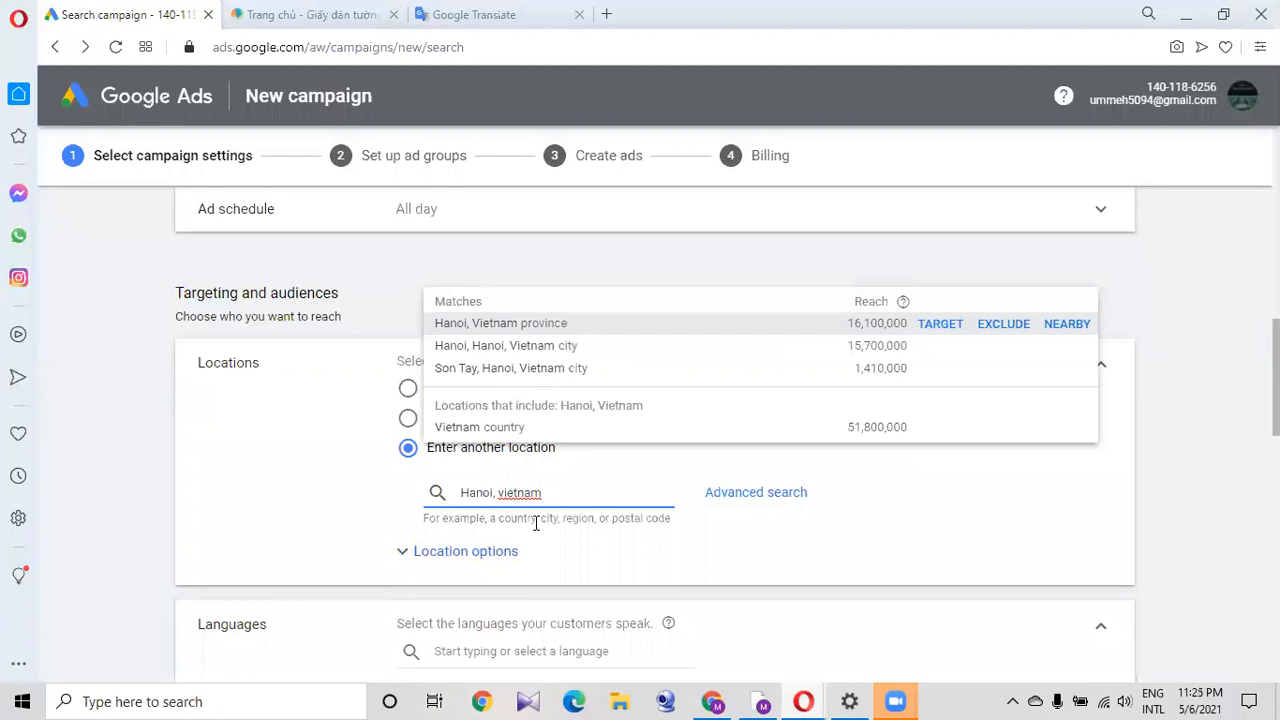
left_click(558, 350)
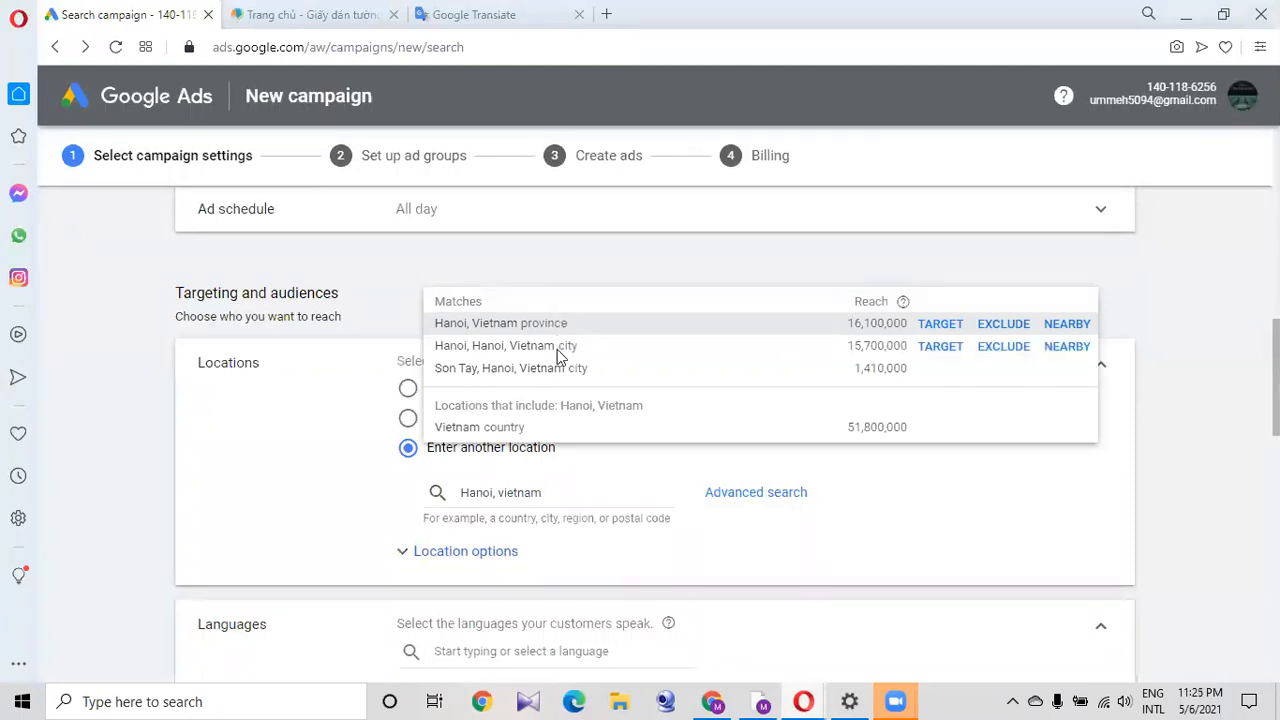
left_click(558, 350)
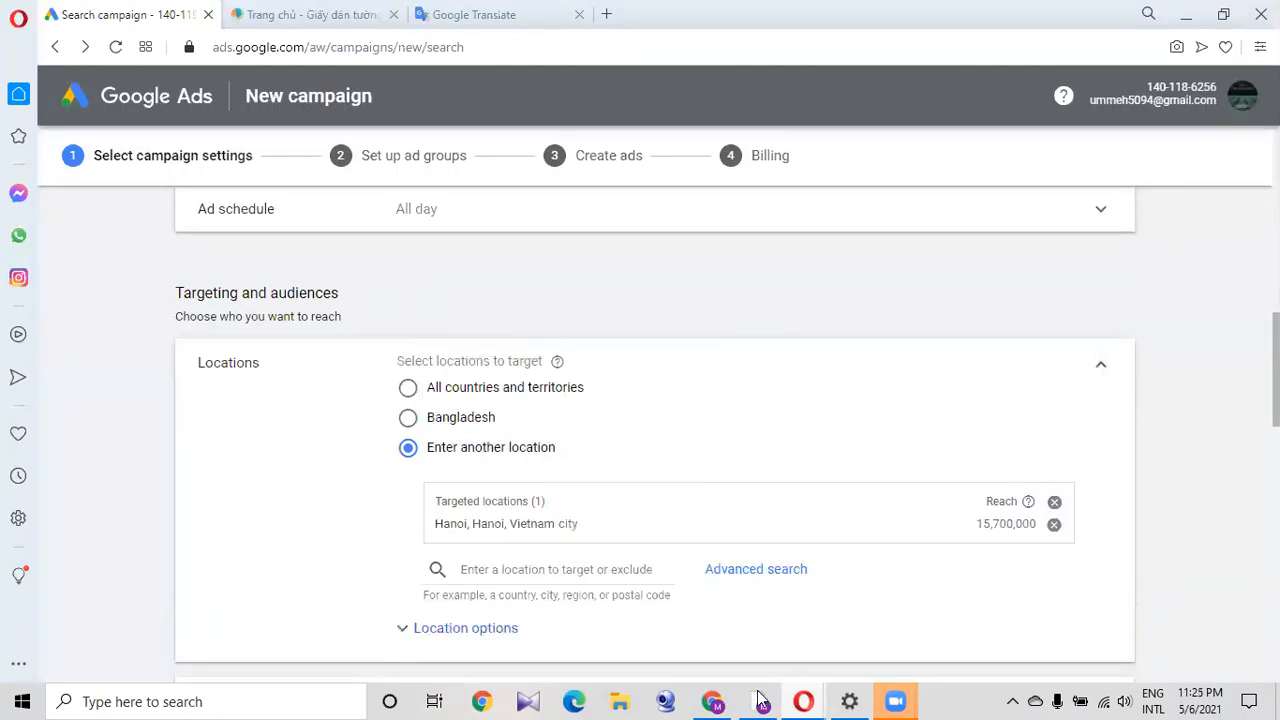
Switch back to the Fiverr order page and copy "Hochiminh, vietnam" from the client's message.
left_click(716, 698)
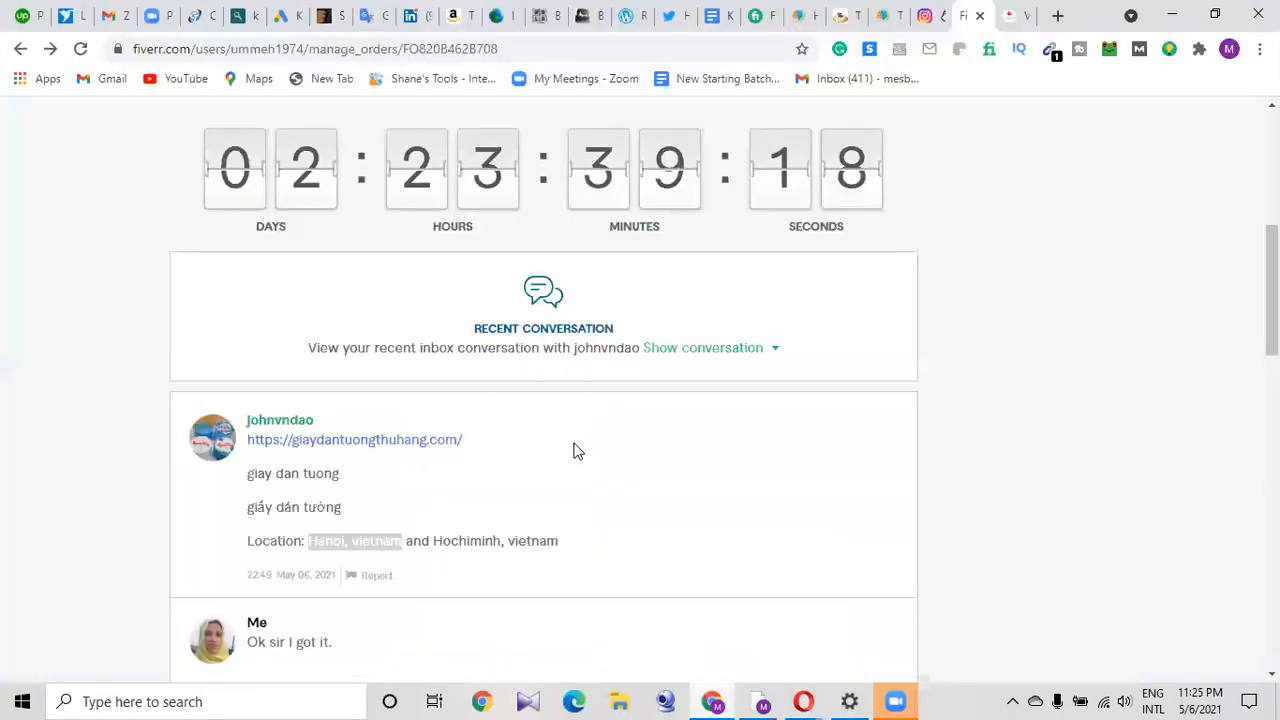
left_click_drag(566, 540, 438, 543)
key("ctrl+c")
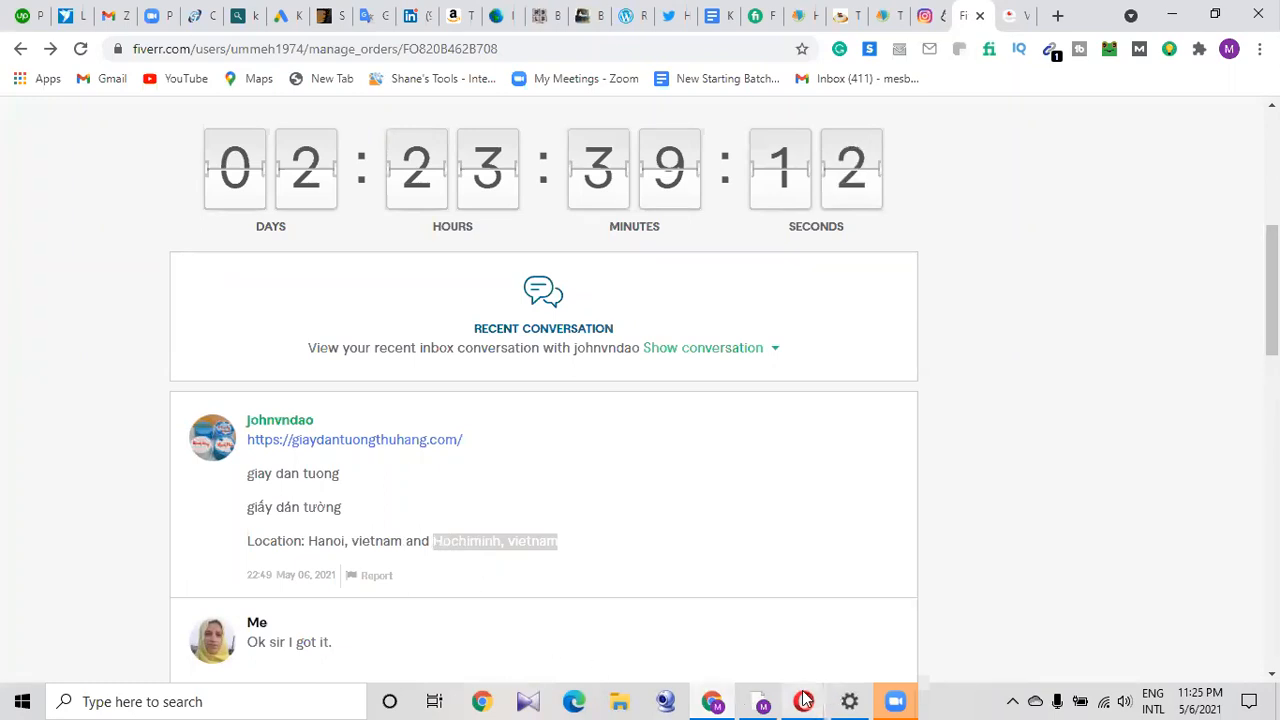
Go back to the Google Ads search campaign and add Ho Chi Minh City, Vietnam as a second targeted location.
mouse_move(803, 700)
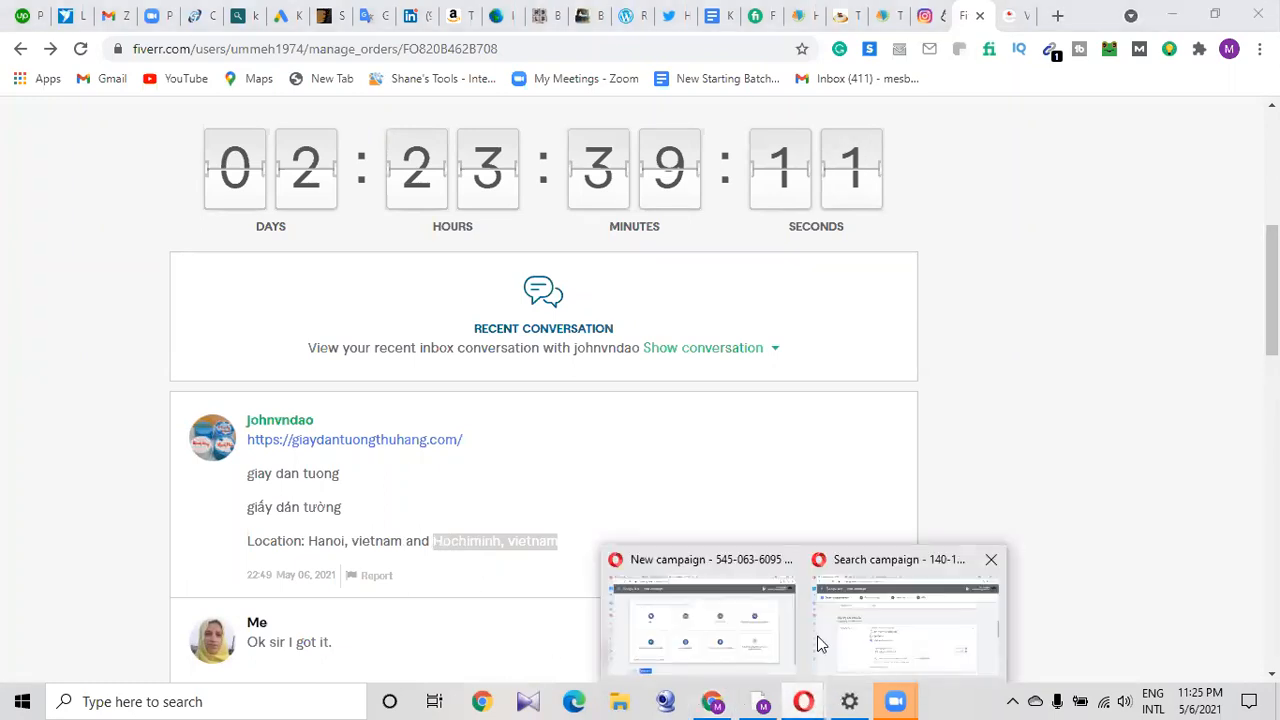
left_click(870, 623)
left_click(602, 568)
key("ctrl+v")
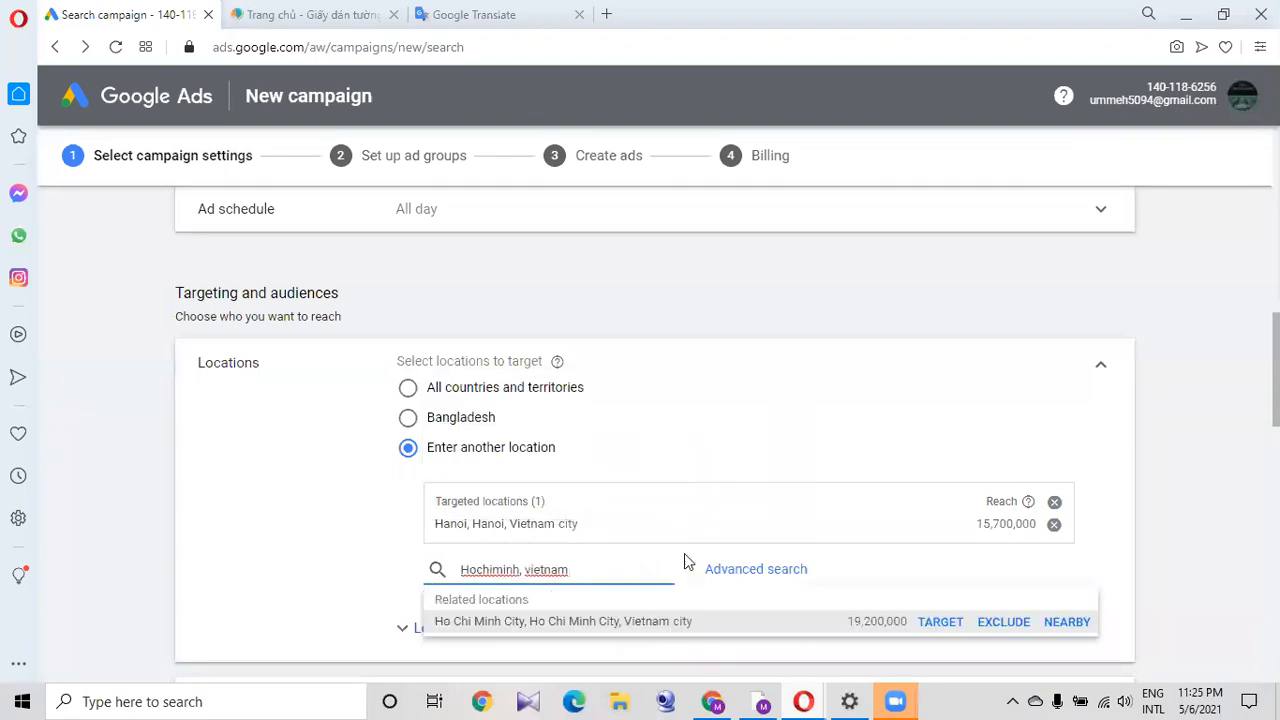
left_click(694, 623)
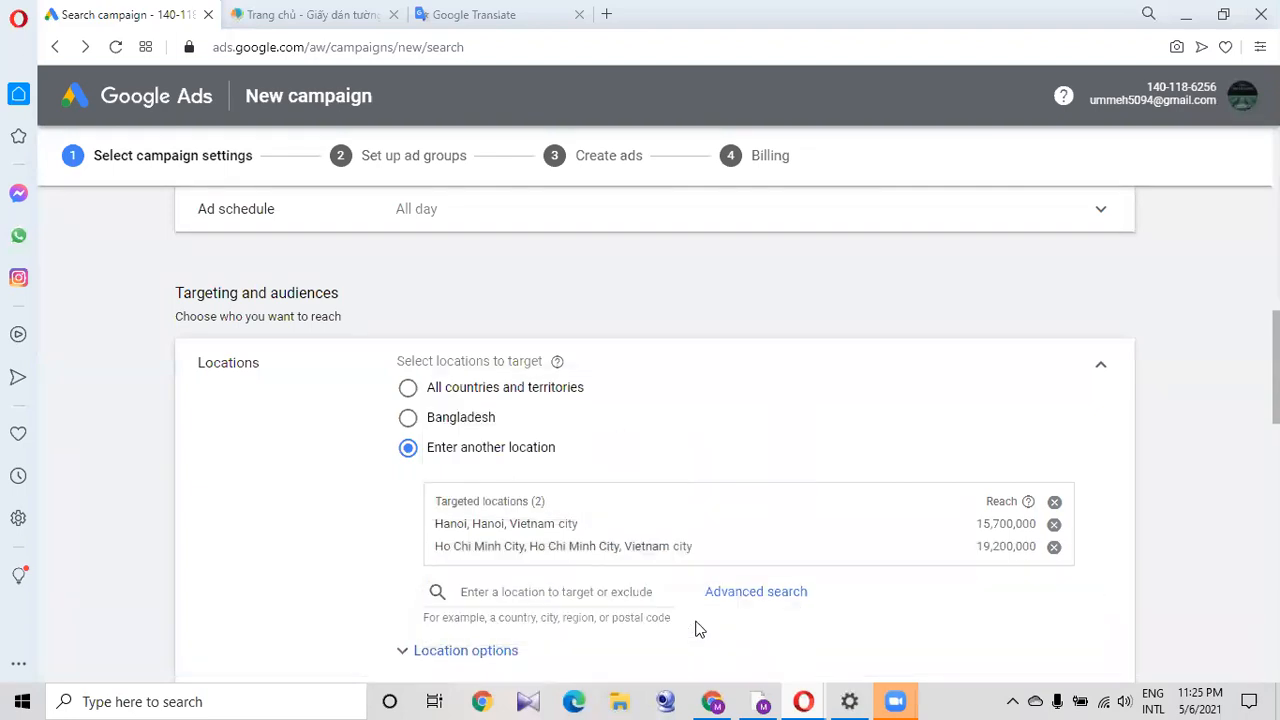
Expand the location options, look over the target and exclude choices, and collapse them.
scroll(654, 440, "down", 3)
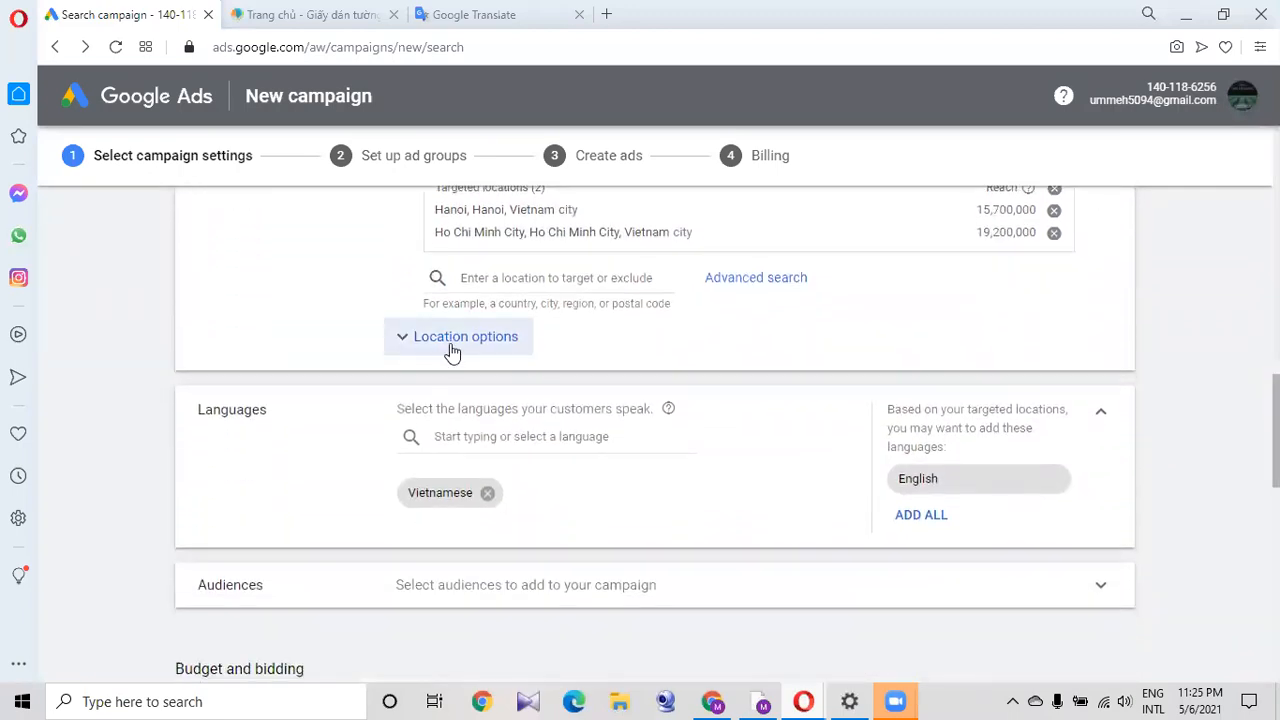
left_click(445, 344)
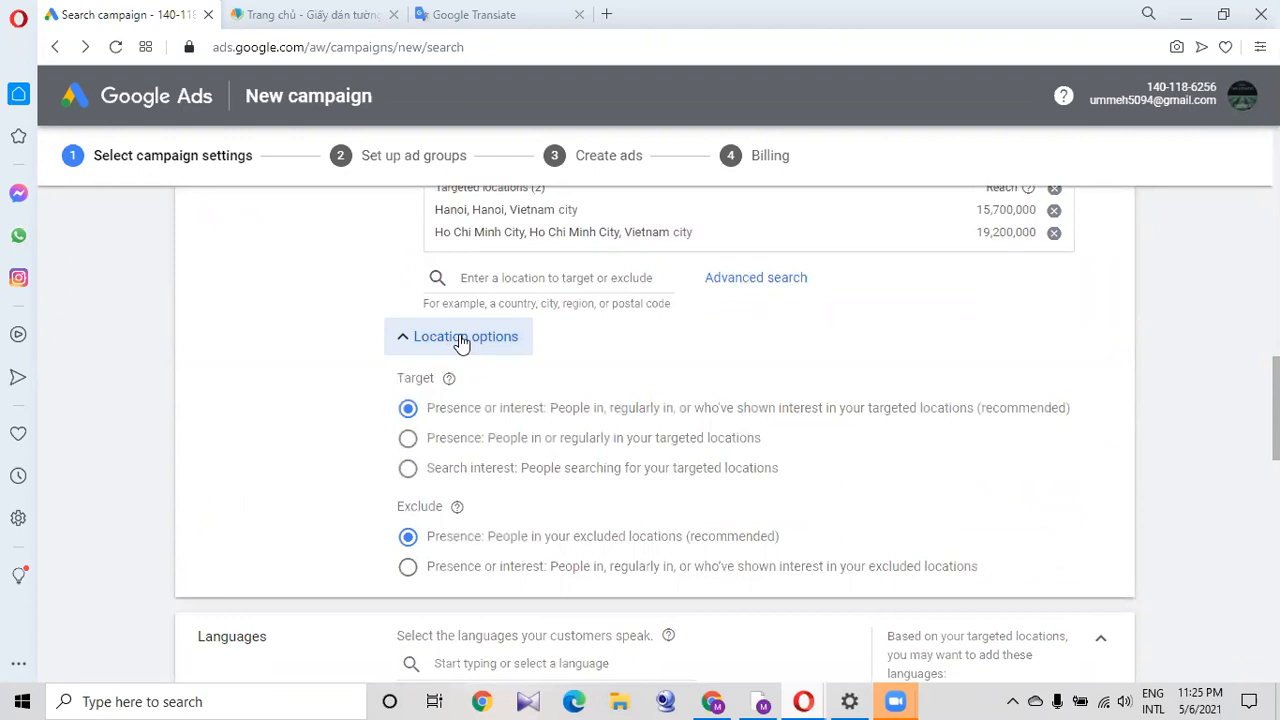
left_click(461, 340)
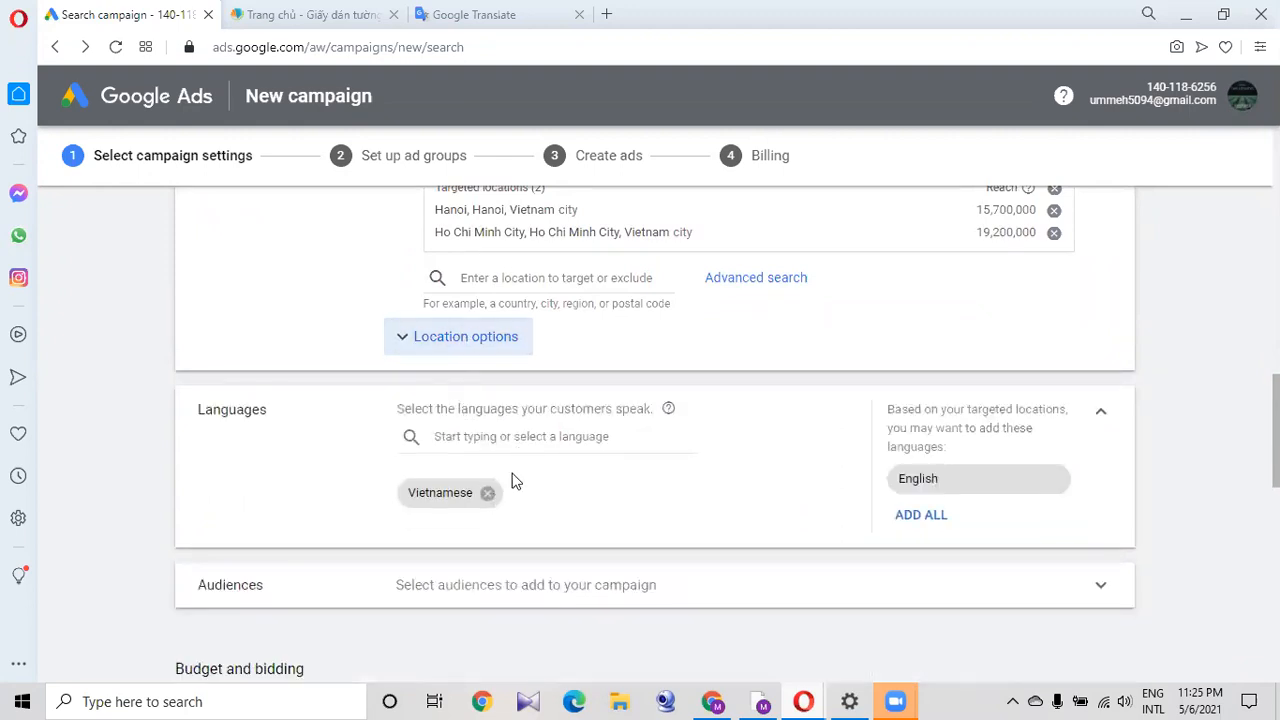
Add the Living Room and Home Decor audiences to the campaign and set the audience setting to Targeting.
scroll(512, 481, "down", 3)
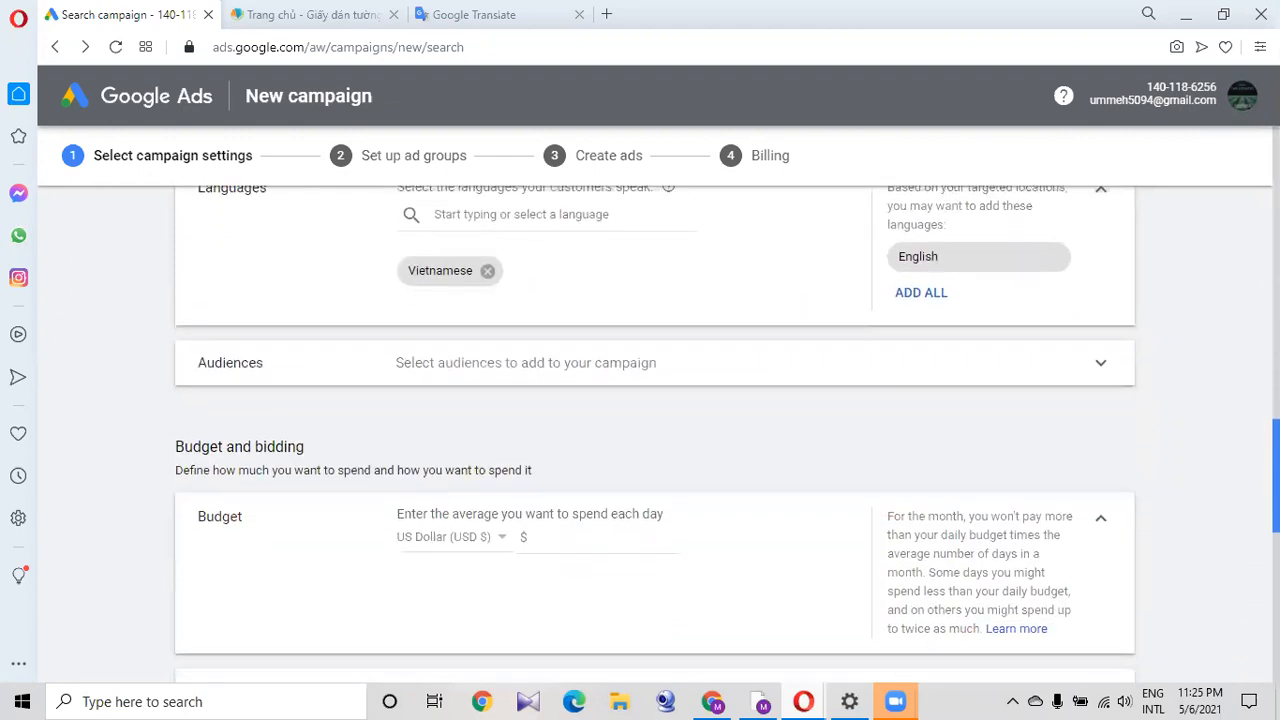
left_click(522, 362)
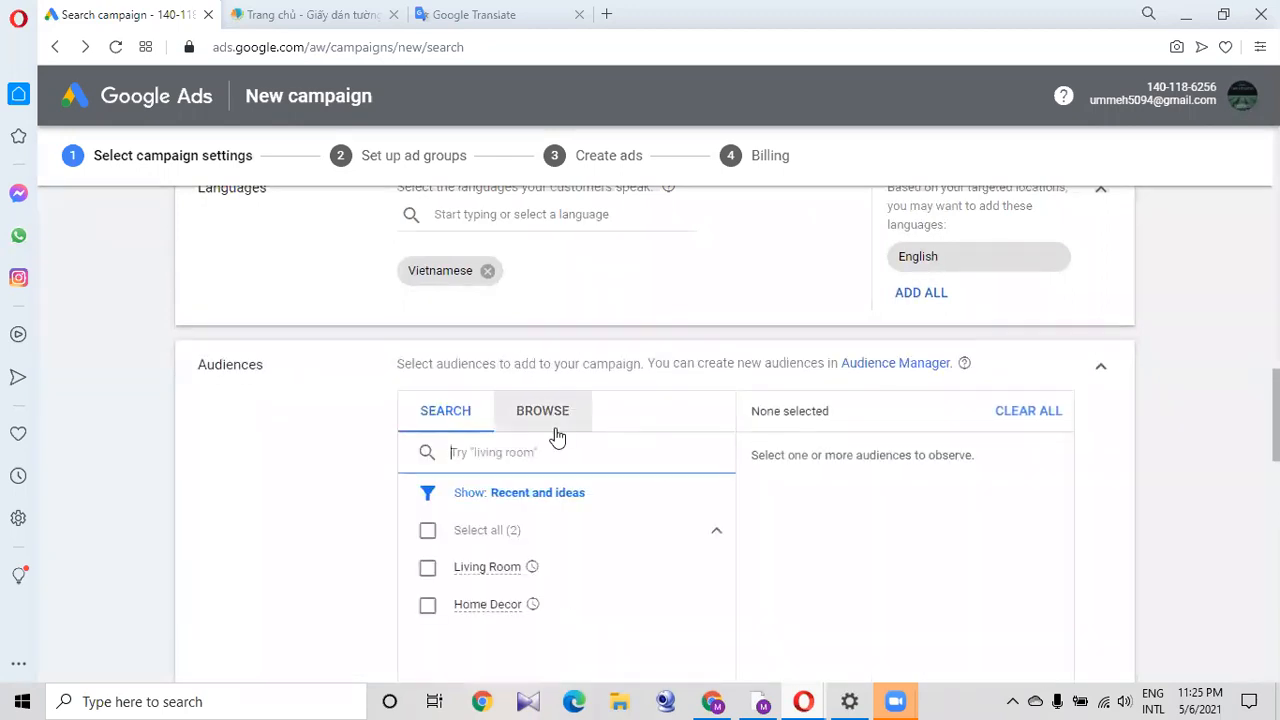
left_click(428, 570)
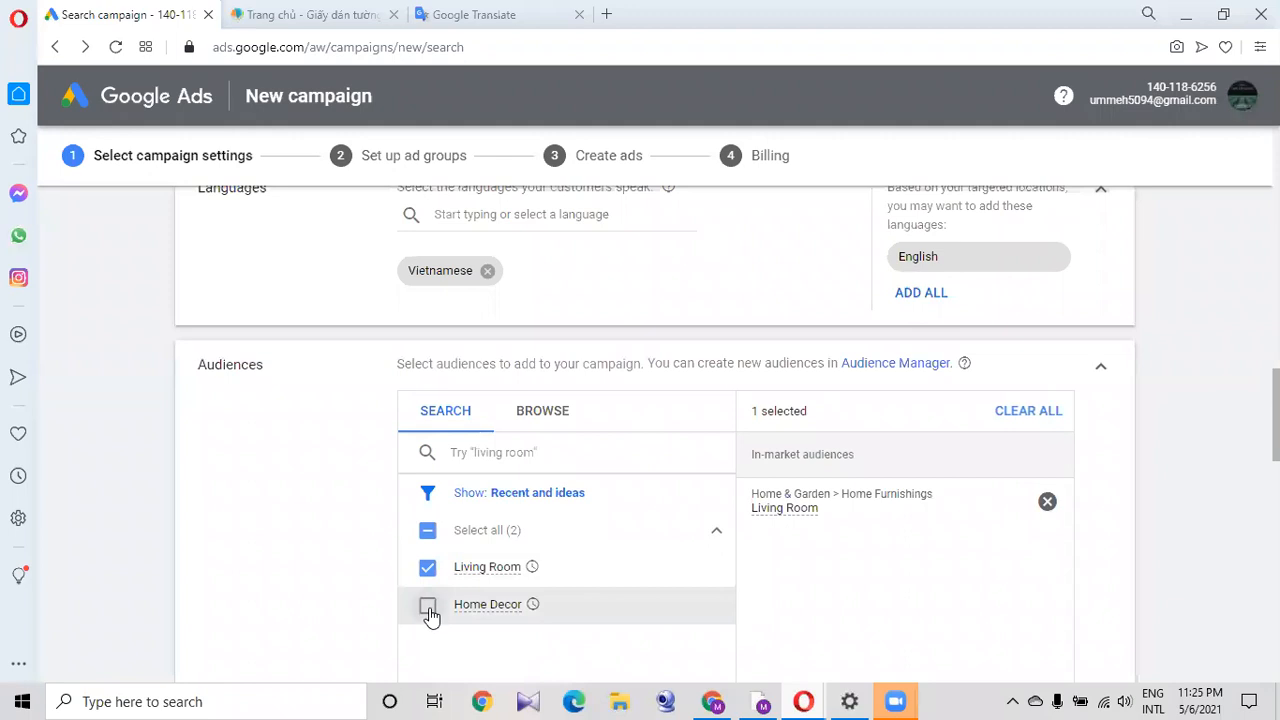
left_click(428, 608)
scroll(655, 430, "down", 5)
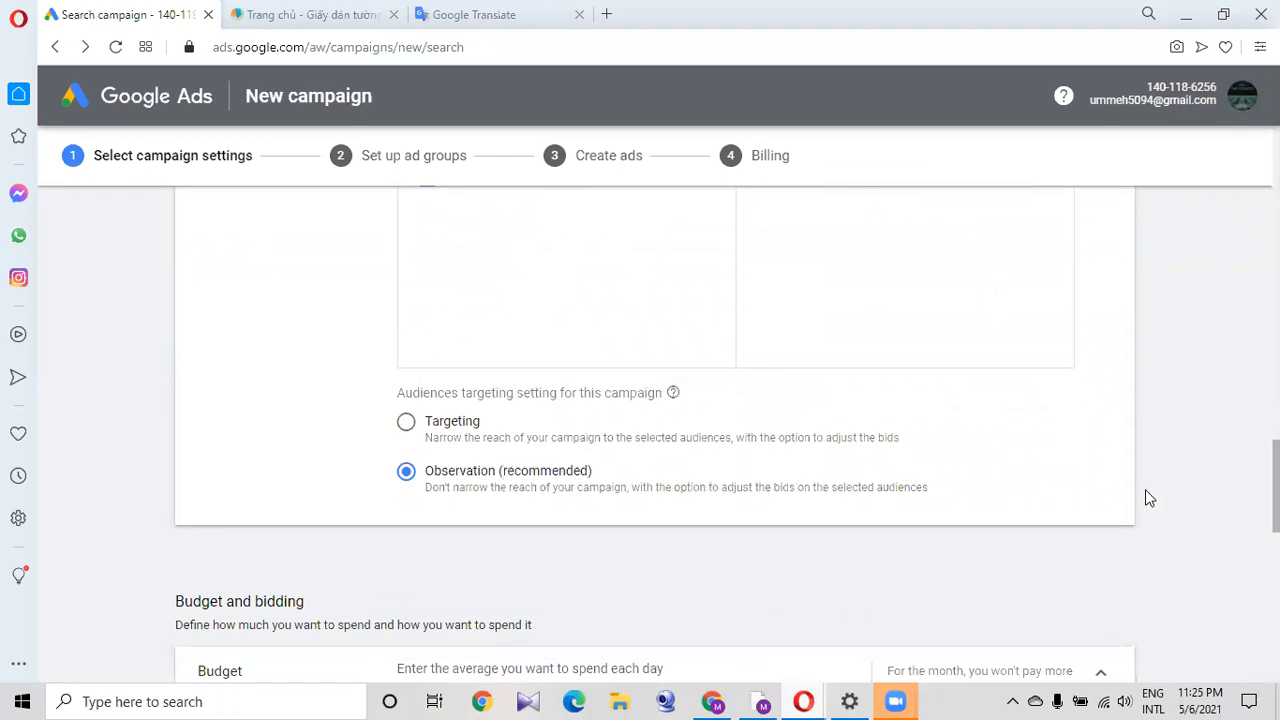
scroll(1158, 498, "down", 1)
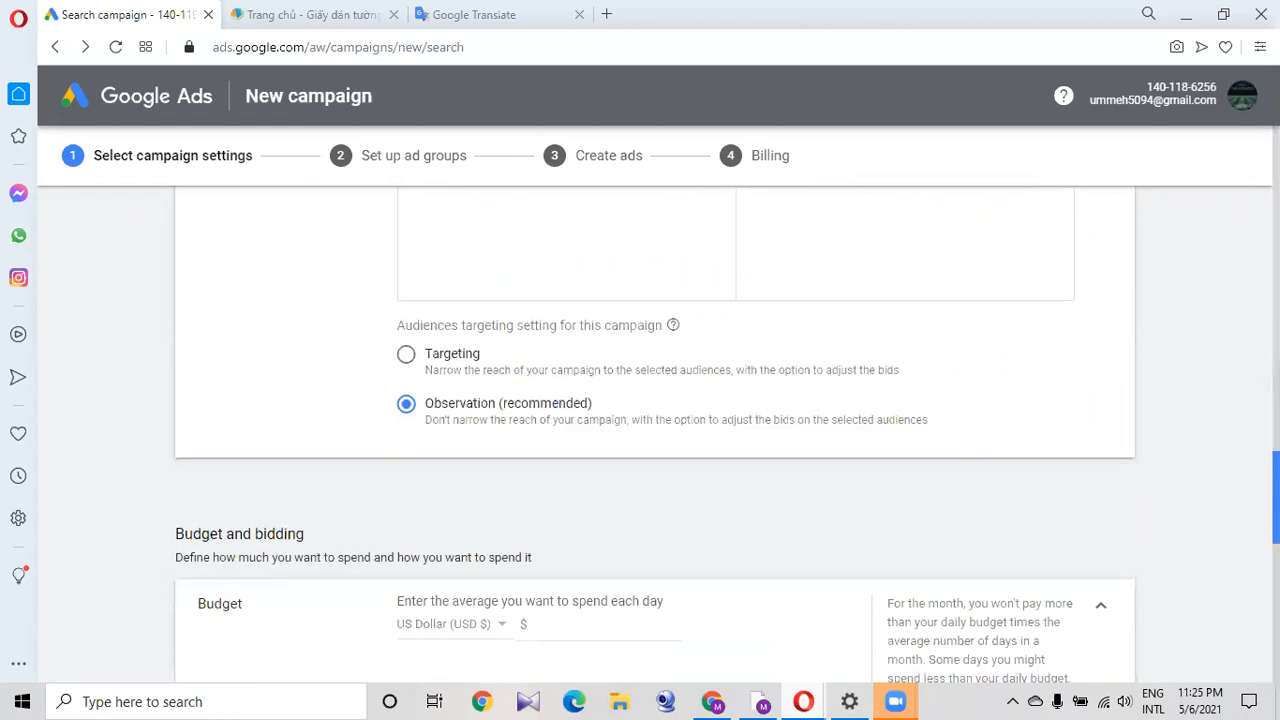
left_click(418, 353)
Set the campaign's average daily budget to 10 US dollars.
scroll(847, 416, "down", 1)
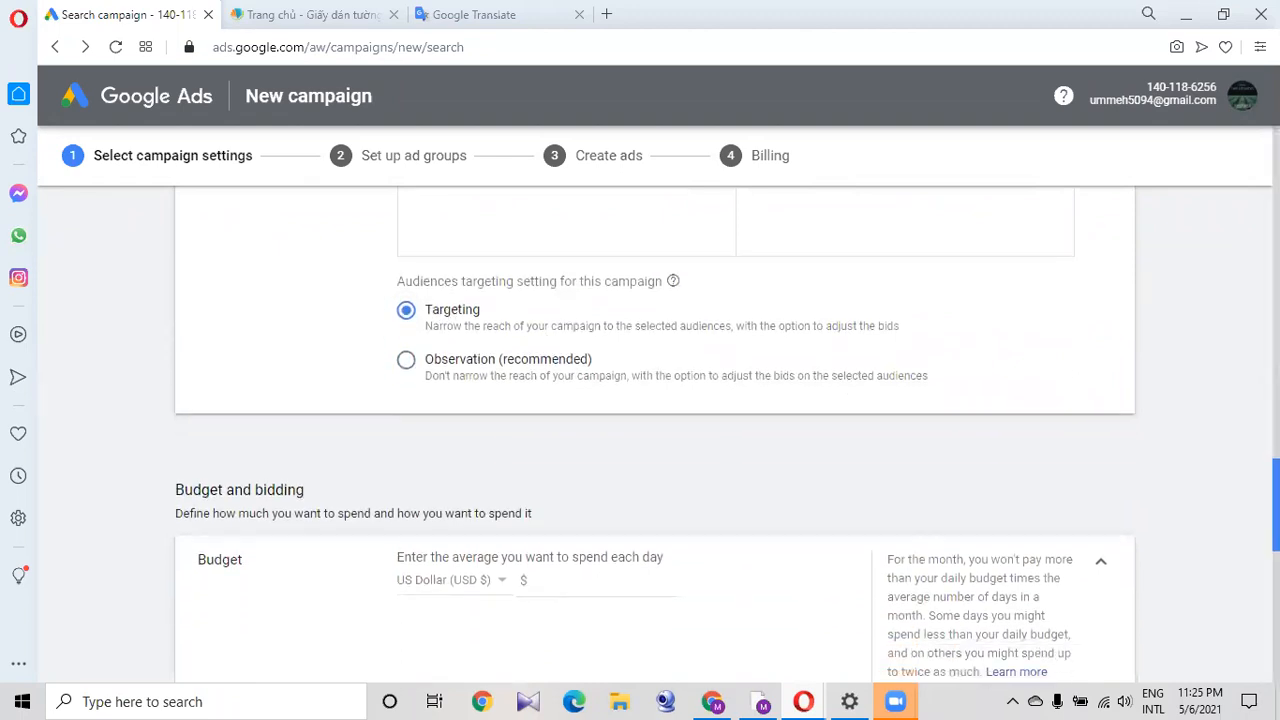
scroll(1033, 505, "down", 2)
left_click(540, 410)
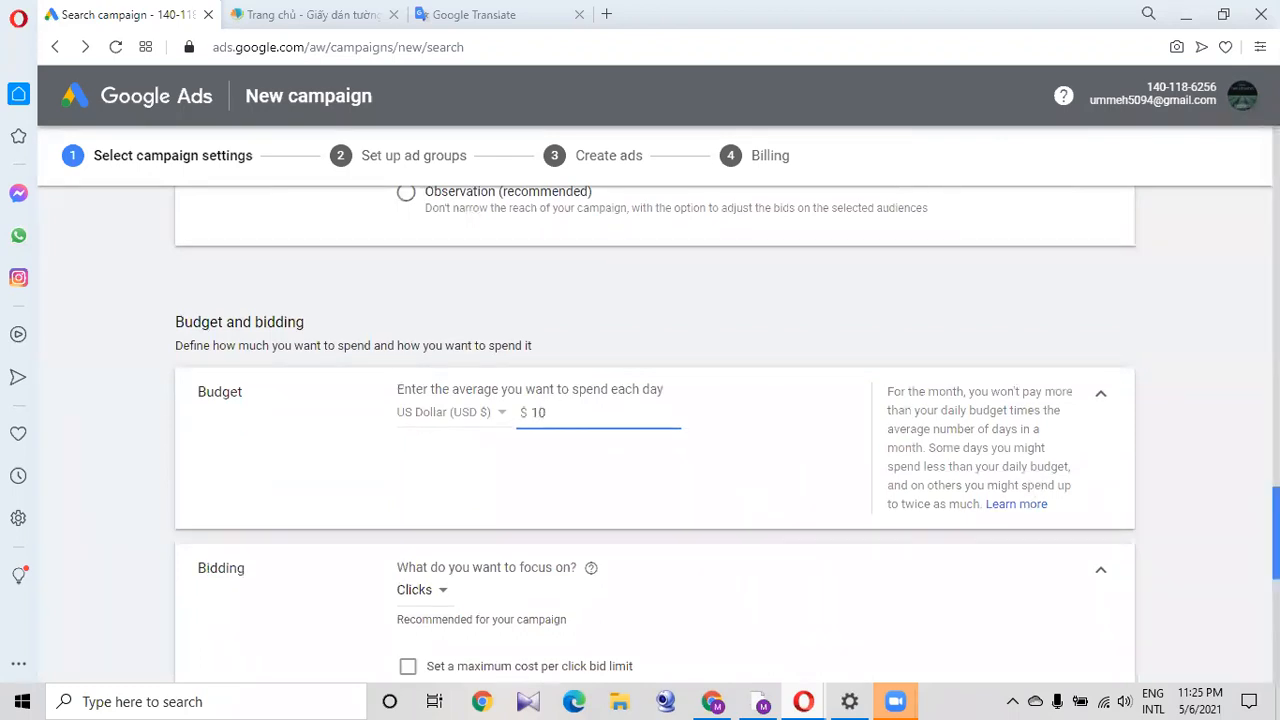
Review the bidding section, then show its additional settings and examine the conversions, ad rotation and ad extension options.
scroll(922, 522, "down", 2)
scroll(655, 430, "down", 4)
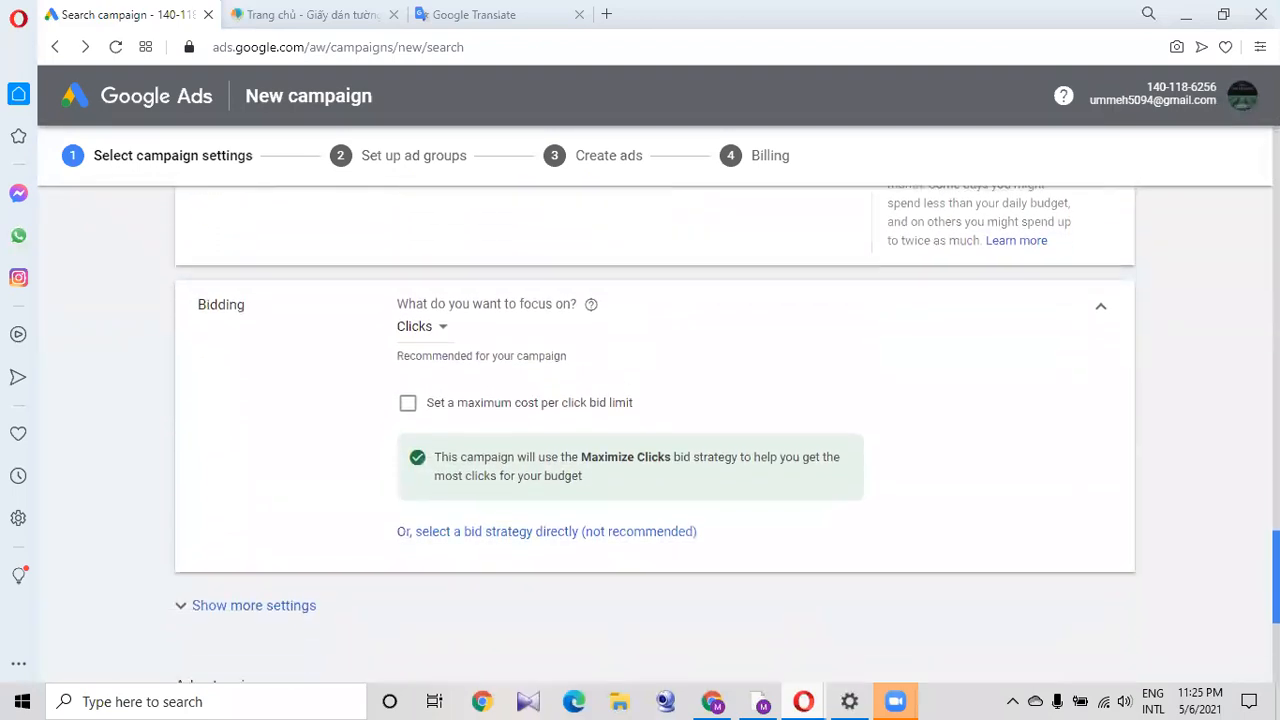
scroll(655, 430, "down", 3)
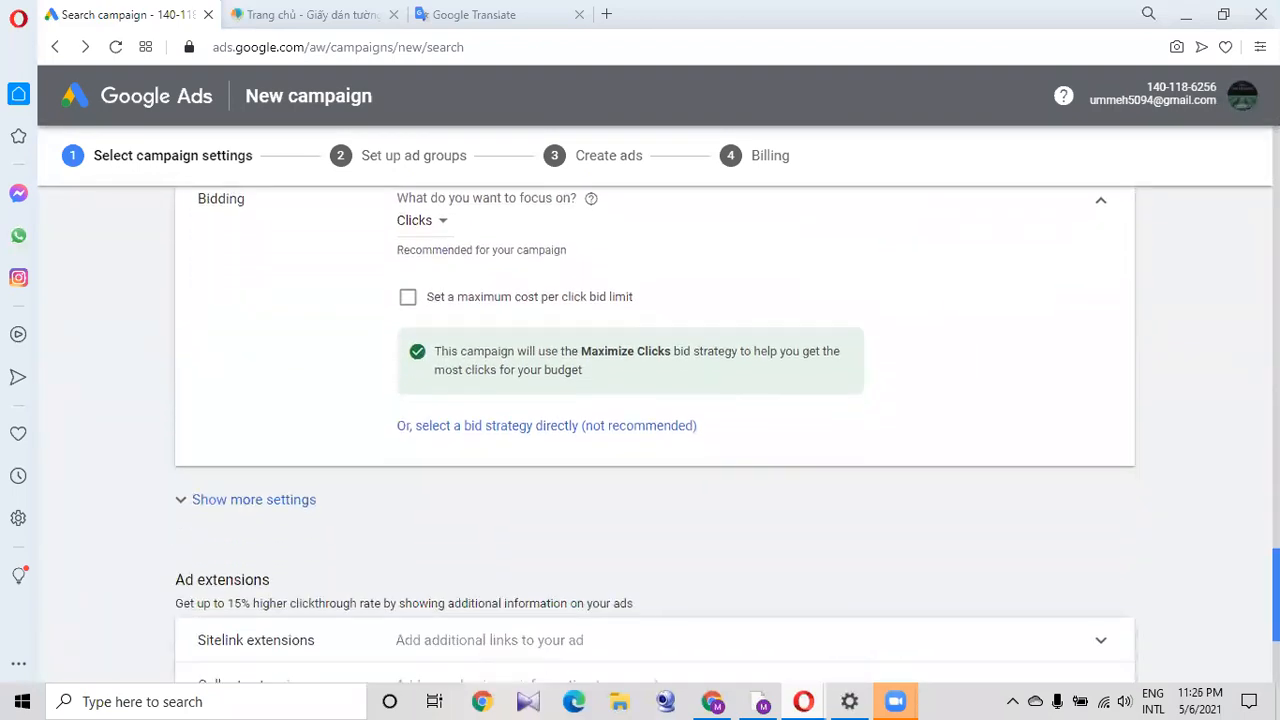
left_click(288, 414)
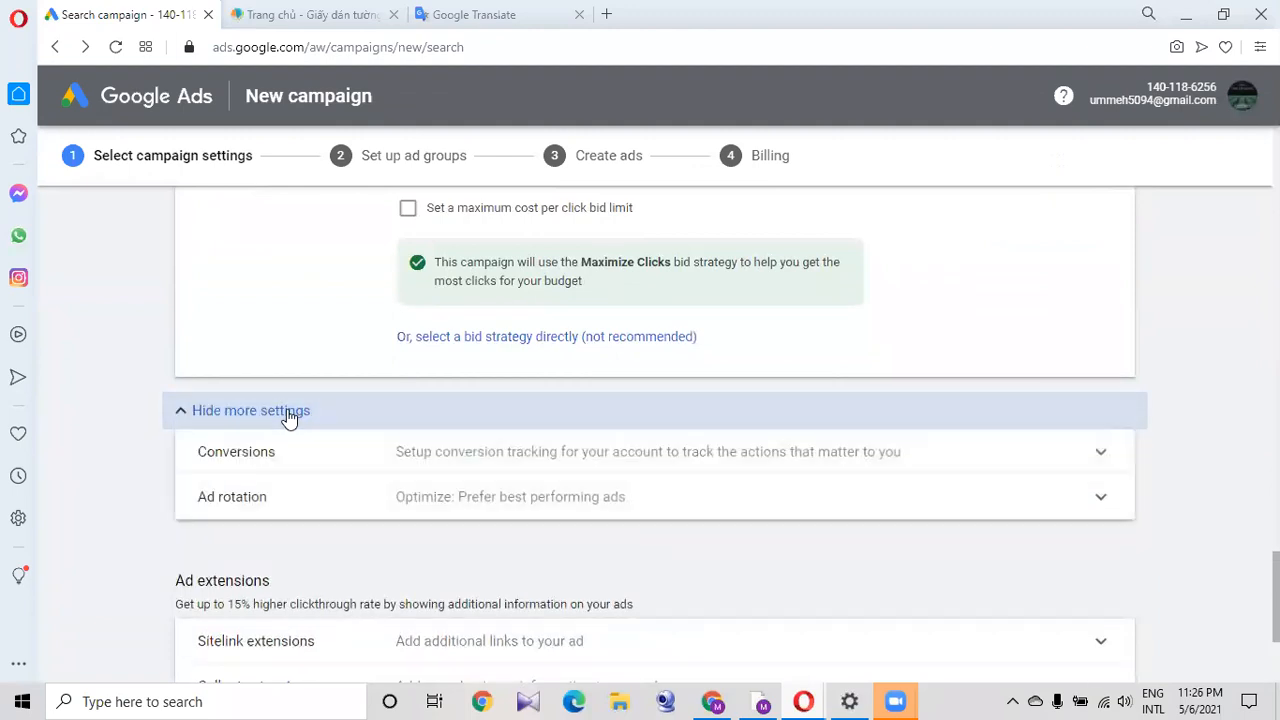
left_click(381, 453)
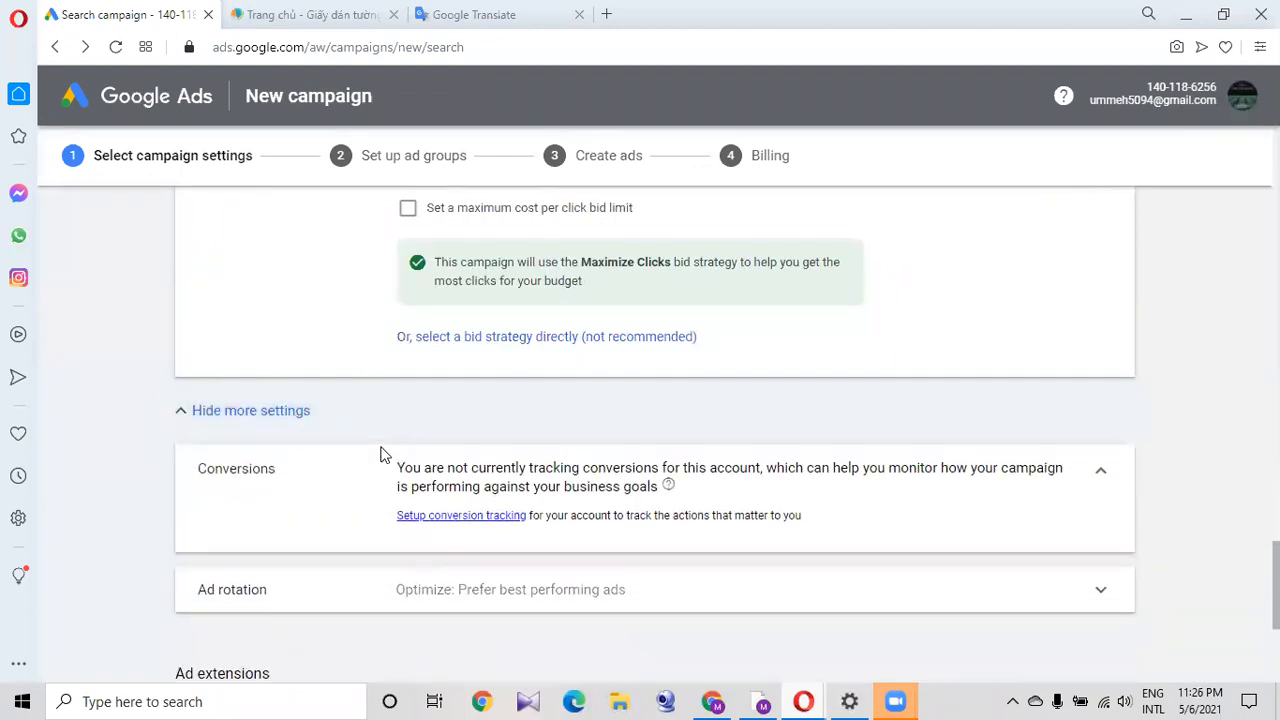
left_click(475, 599)
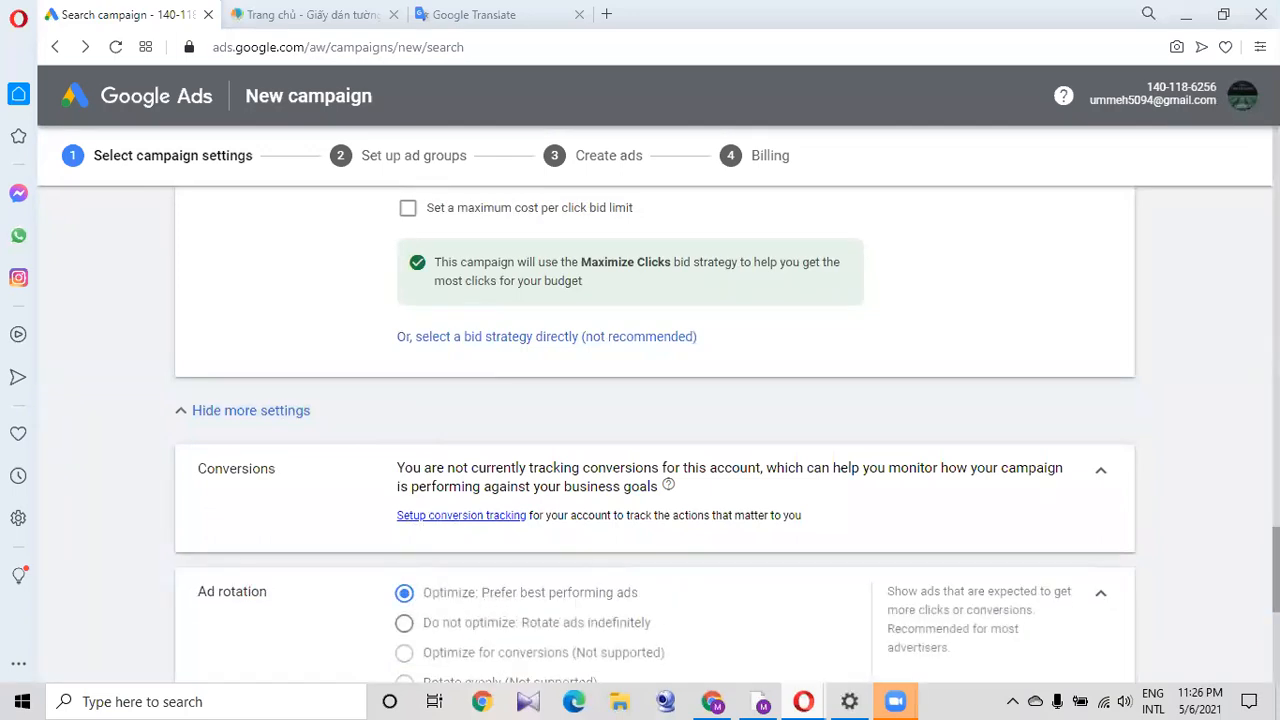
scroll(476, 600, "down", 2)
scroll(654, 441, "down", 4)
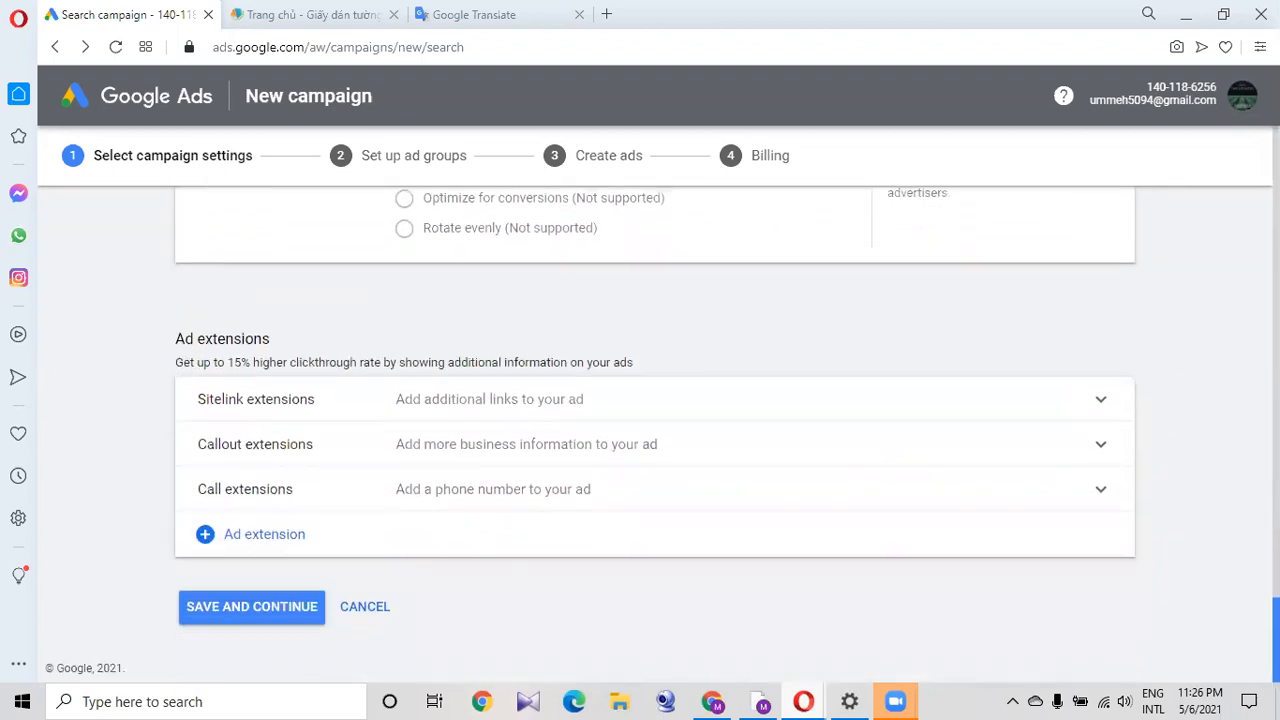
Save the campaign settings, continue to the ad group setup and rename the ad group "Hochiminh, vietnam".
left_click(285, 608)
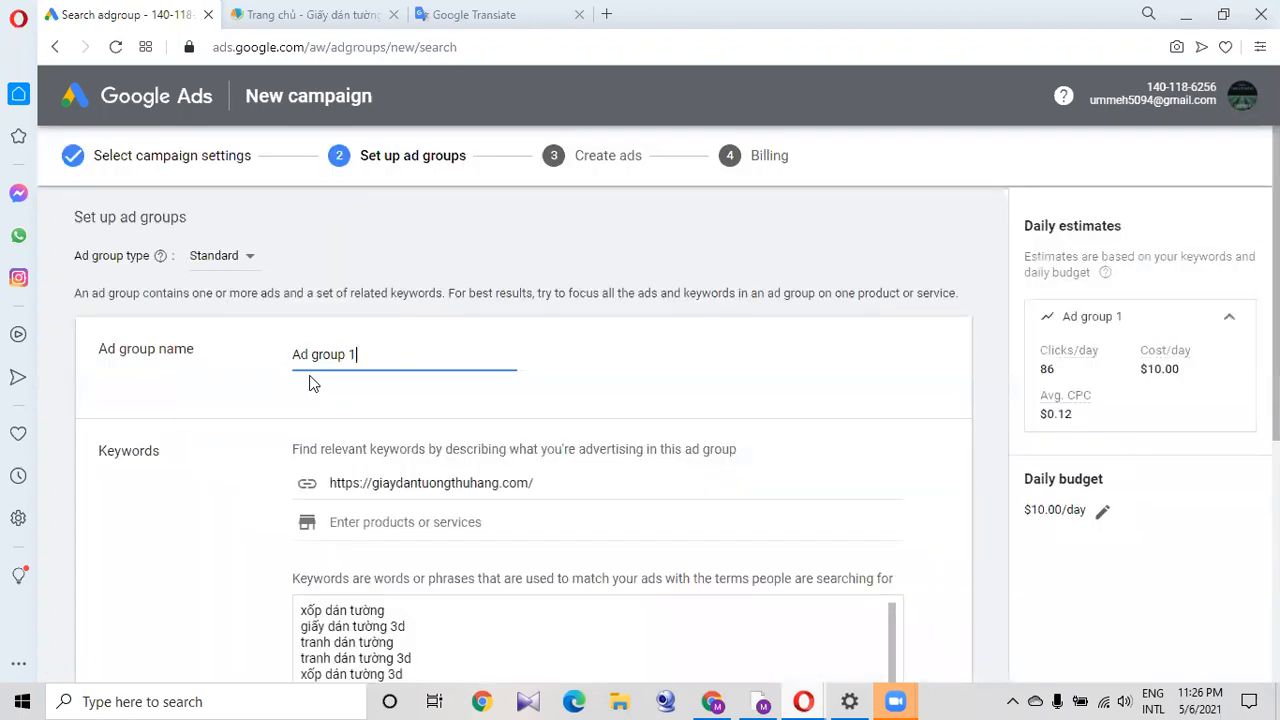
left_click_drag(360, 355, 287, 357)
type("Hochiminh, vietnam")
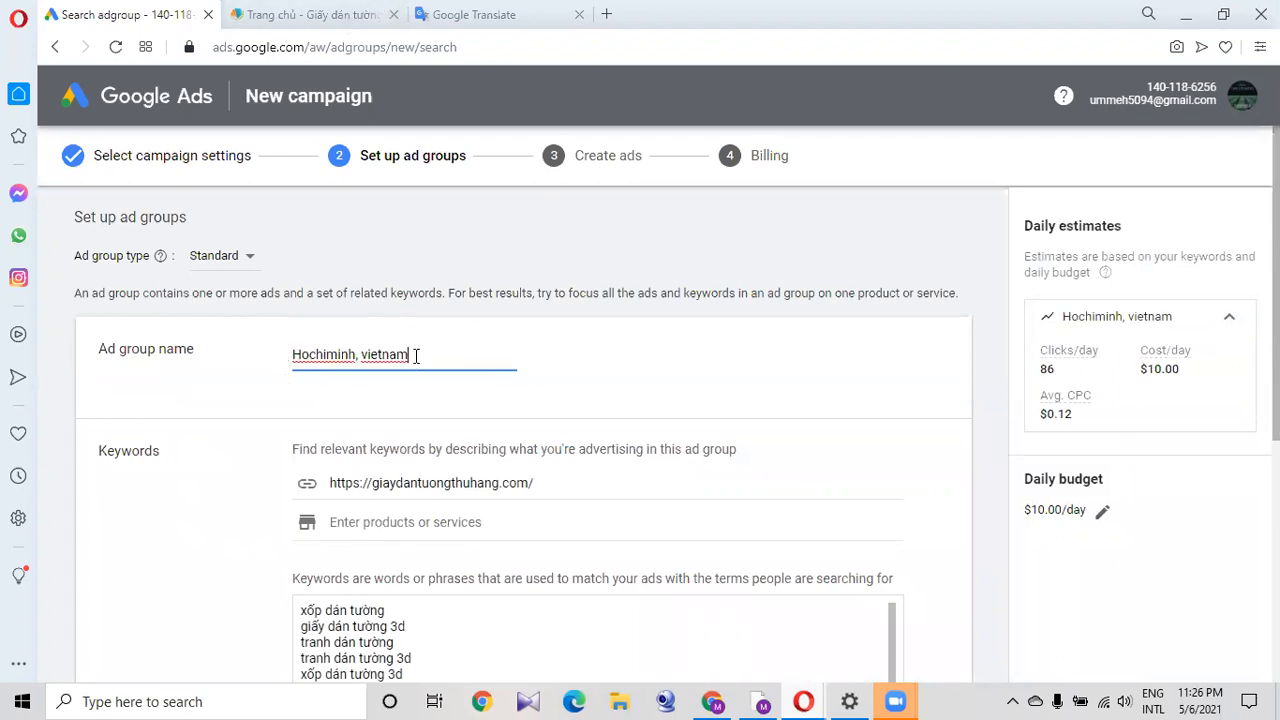
Rename the ad group "giay dan tuong", copying the phrase from the source text in Google Translate.
left_click_drag(416, 356, 222, 360)
key("ctrl+x")
left_click(497, 18)
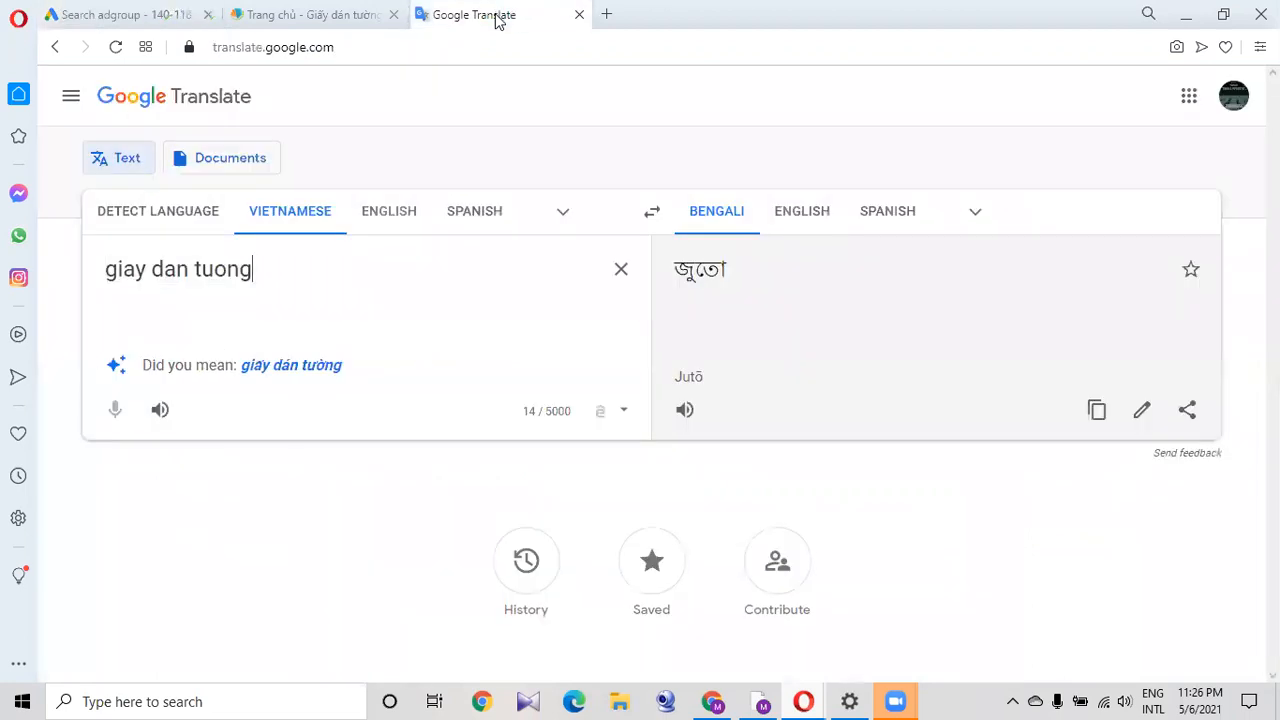
left_click_drag(329, 279, 37, 280)
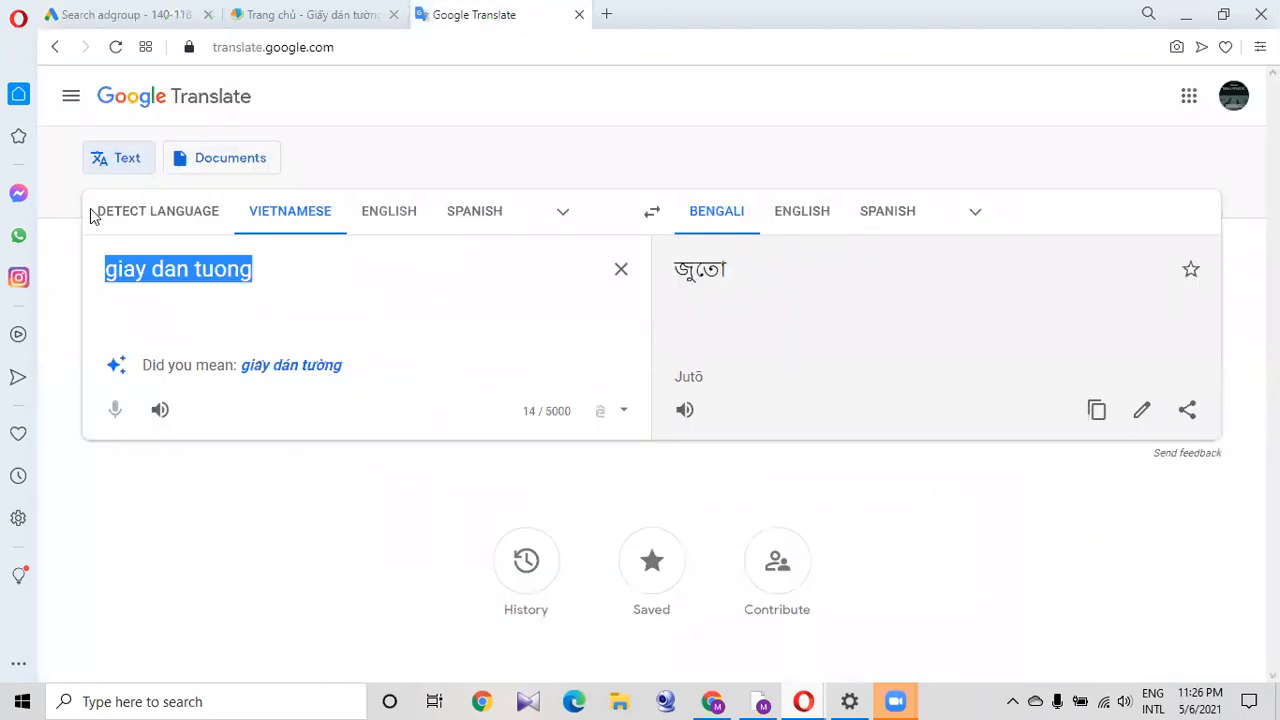
left_click(248, 12)
left_click(116, 14)
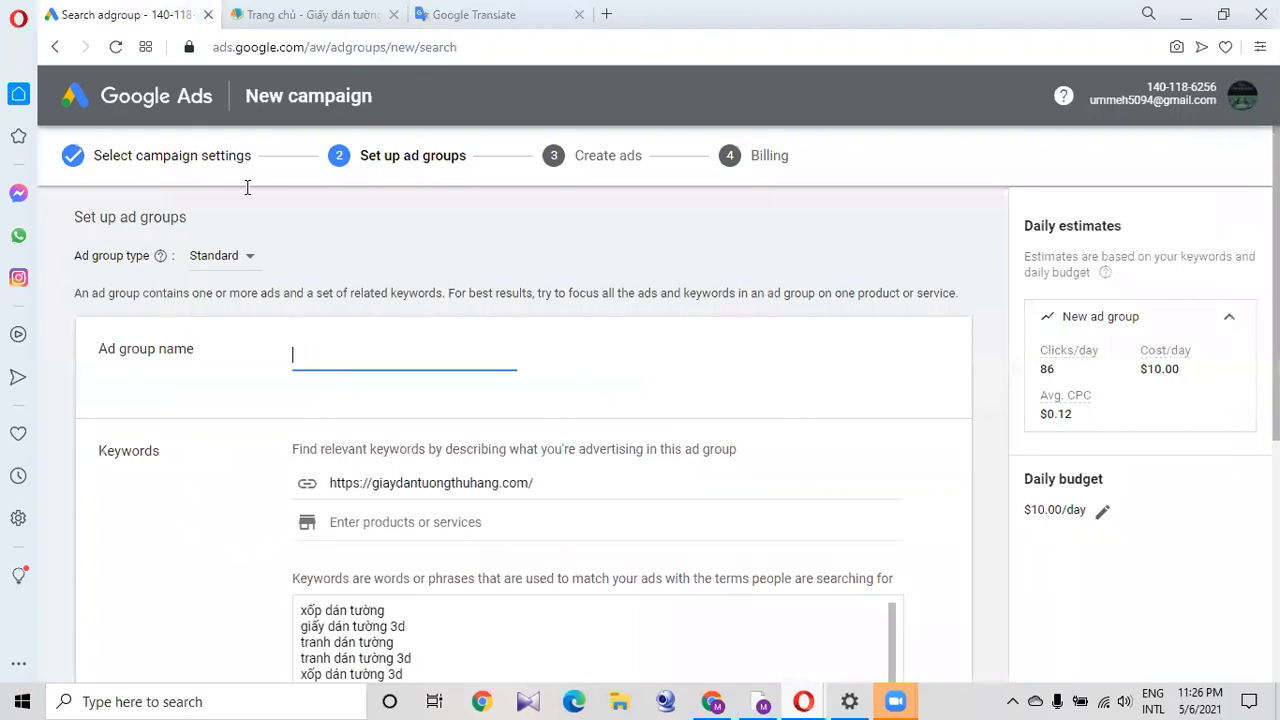
left_click(373, 352)
key("ctrl+v")
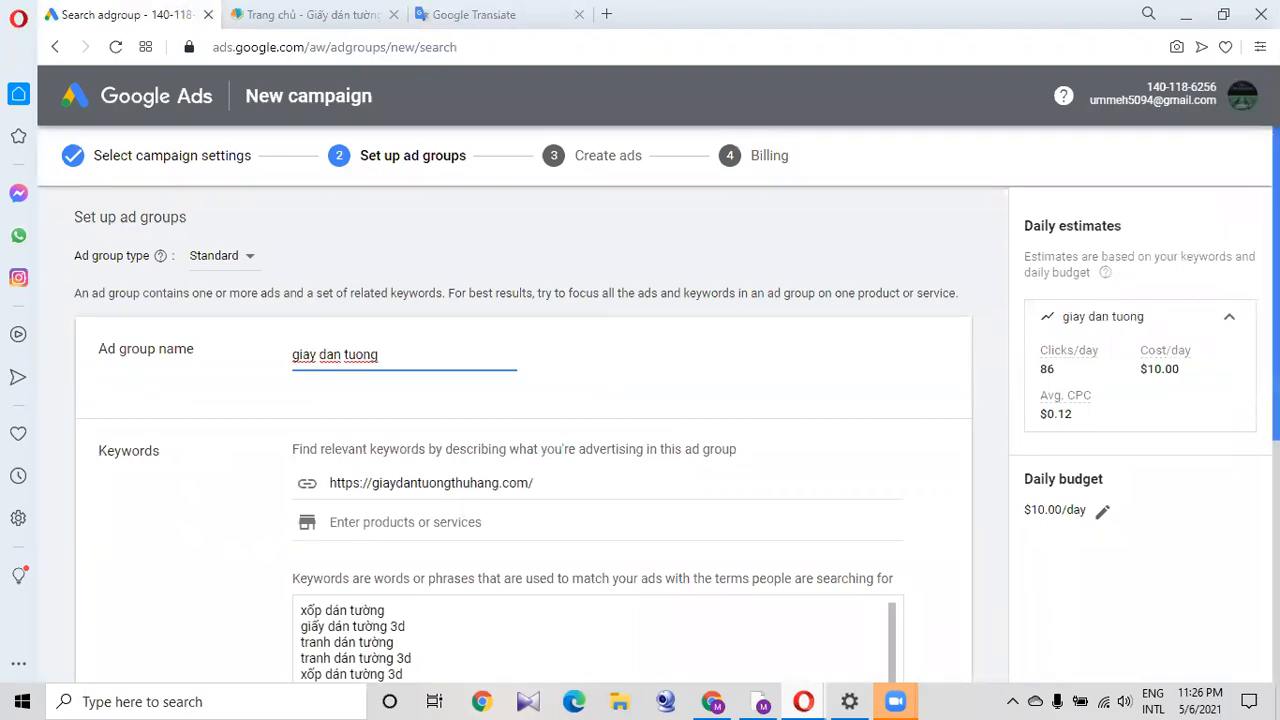
Replace all suggested keywords of the ad group with the single keyword "giay dan tuong".
scroll(522, 430, "down", 1)
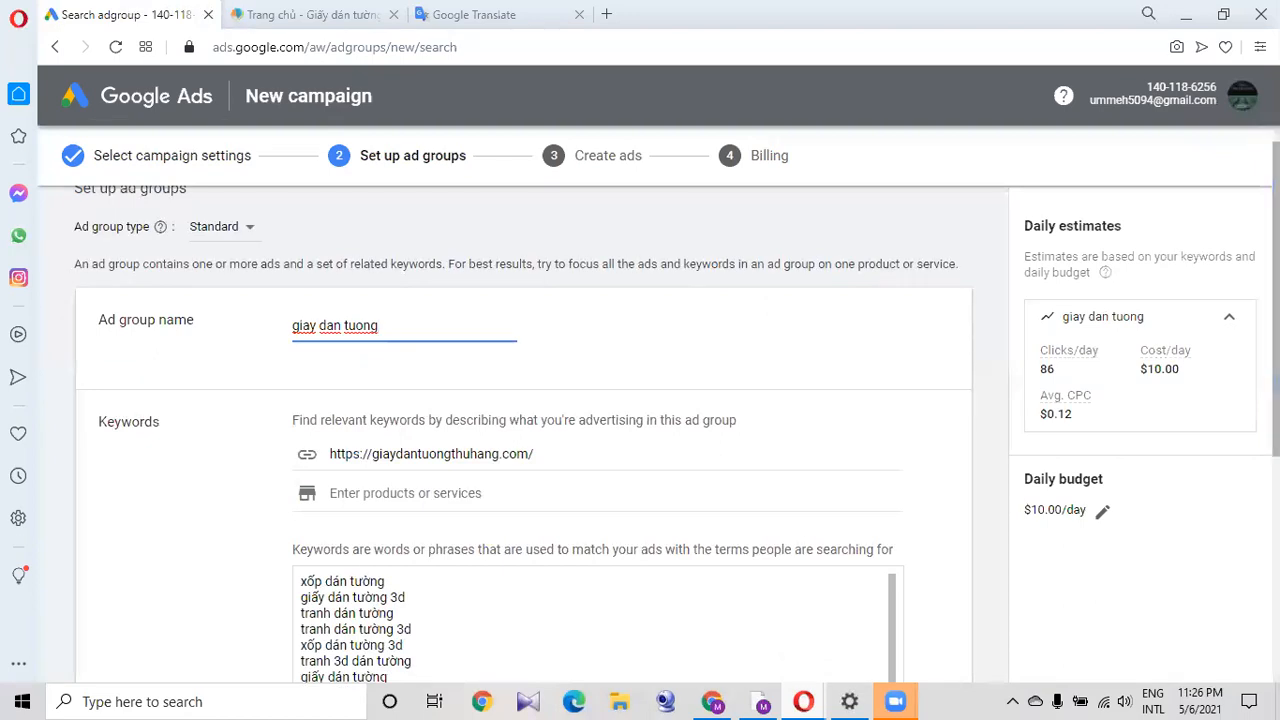
left_click(478, 626)
key("ctrl+a")
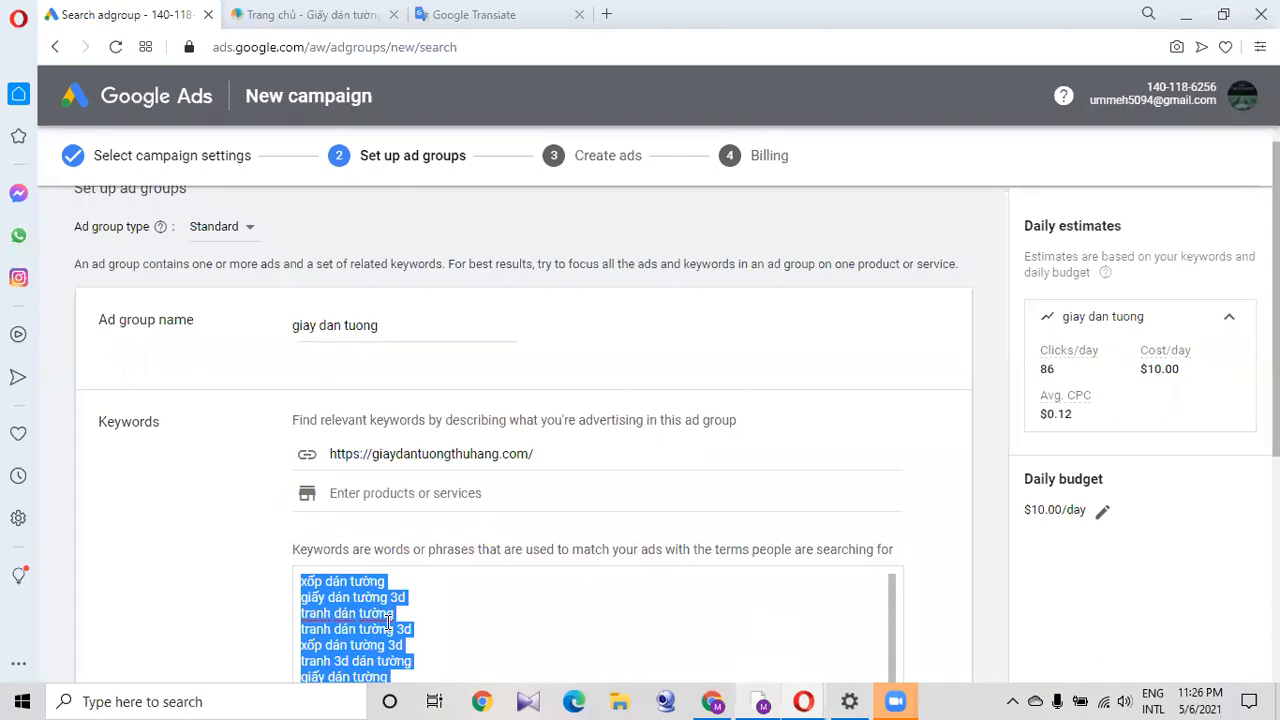
key("BackSpace")
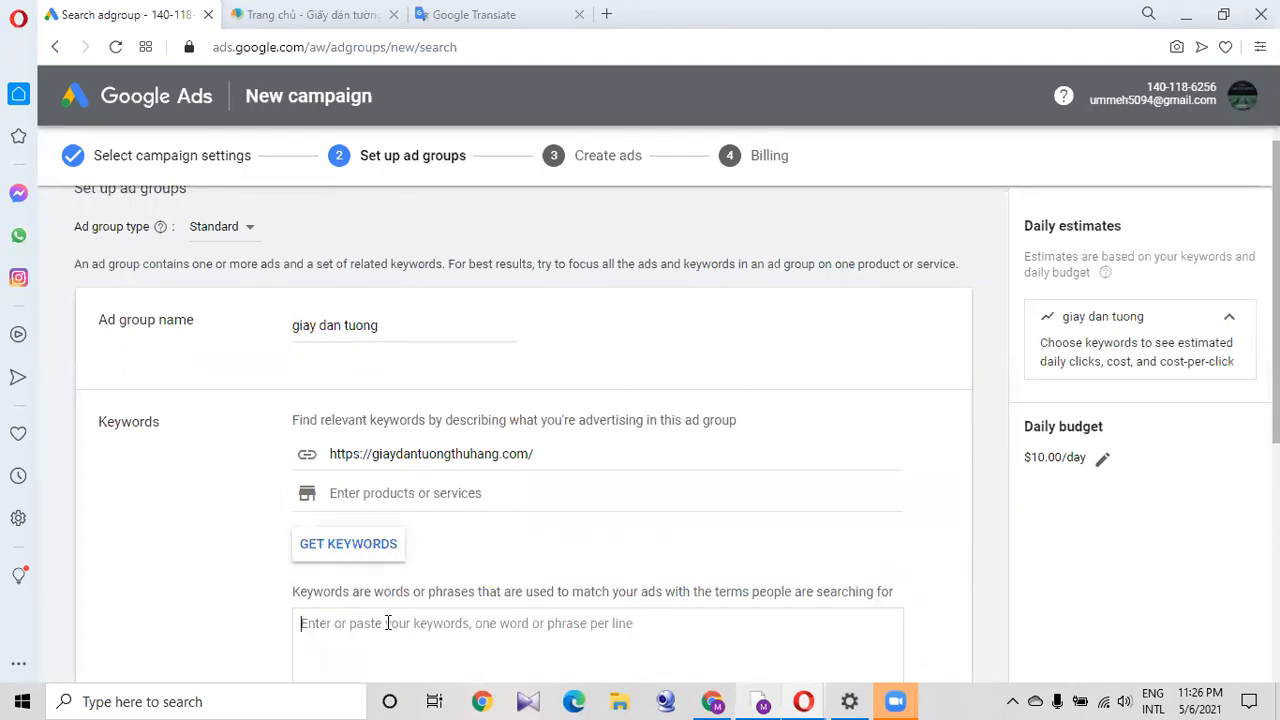
key("ctrl+v")
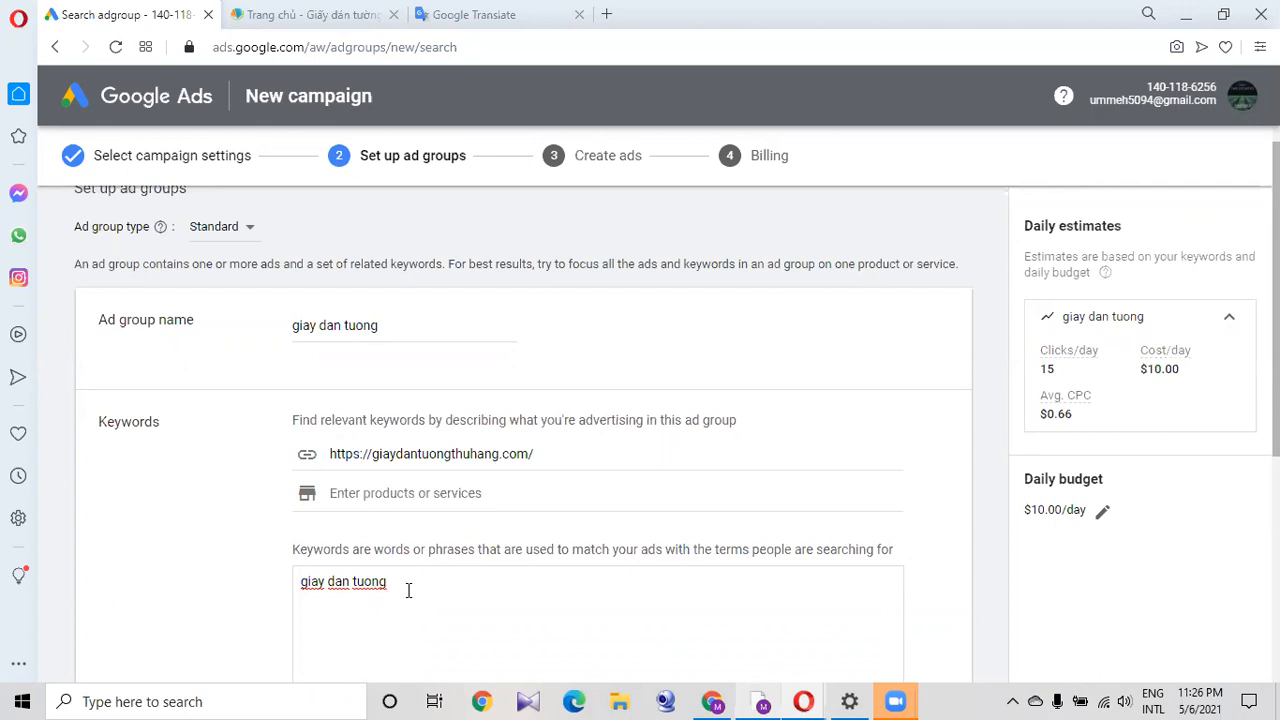
Check the daily budget and keyword setup without changing them, and save the ad group to continue to ad creation.
left_click(1105, 514)
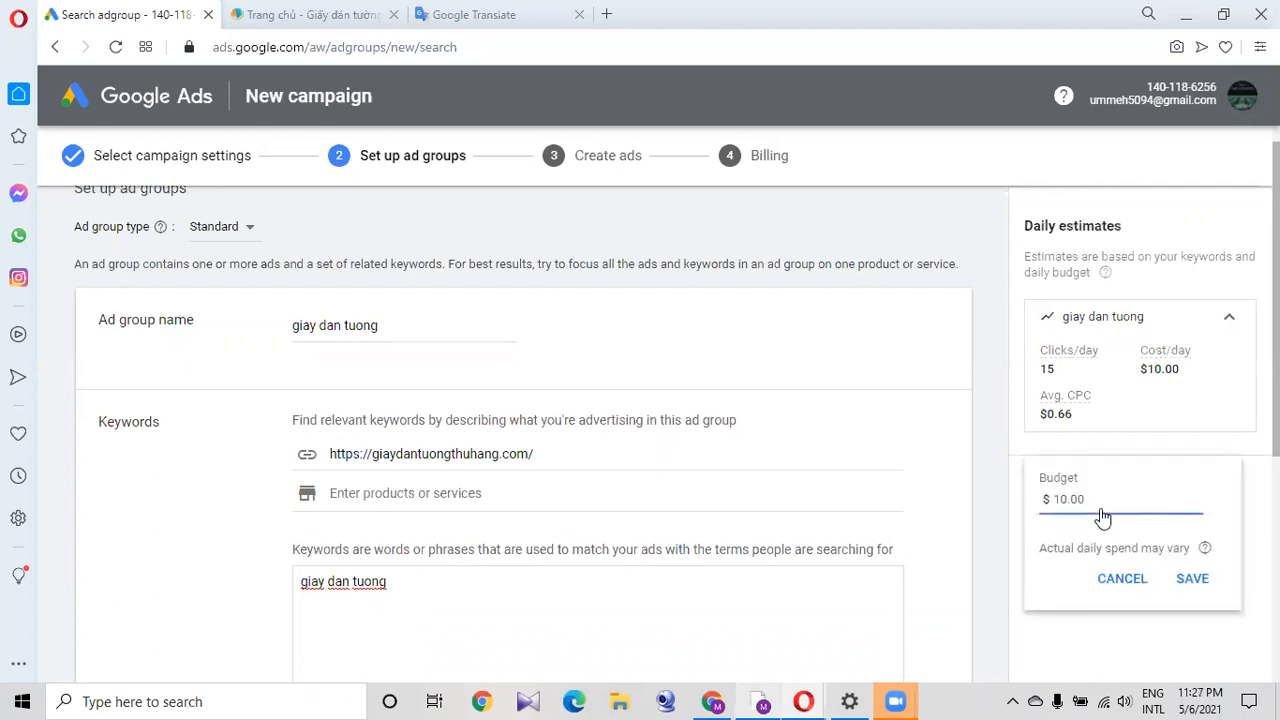
left_click(1122, 580)
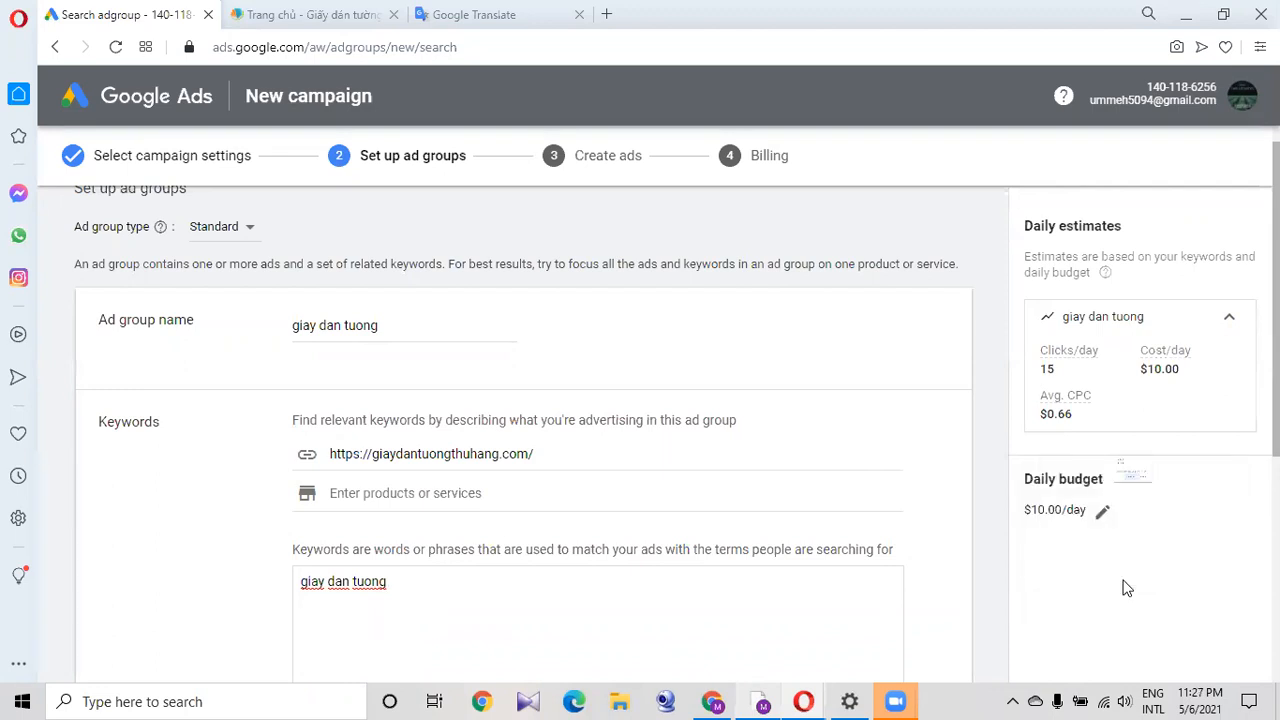
scroll(640, 400, "down", 3)
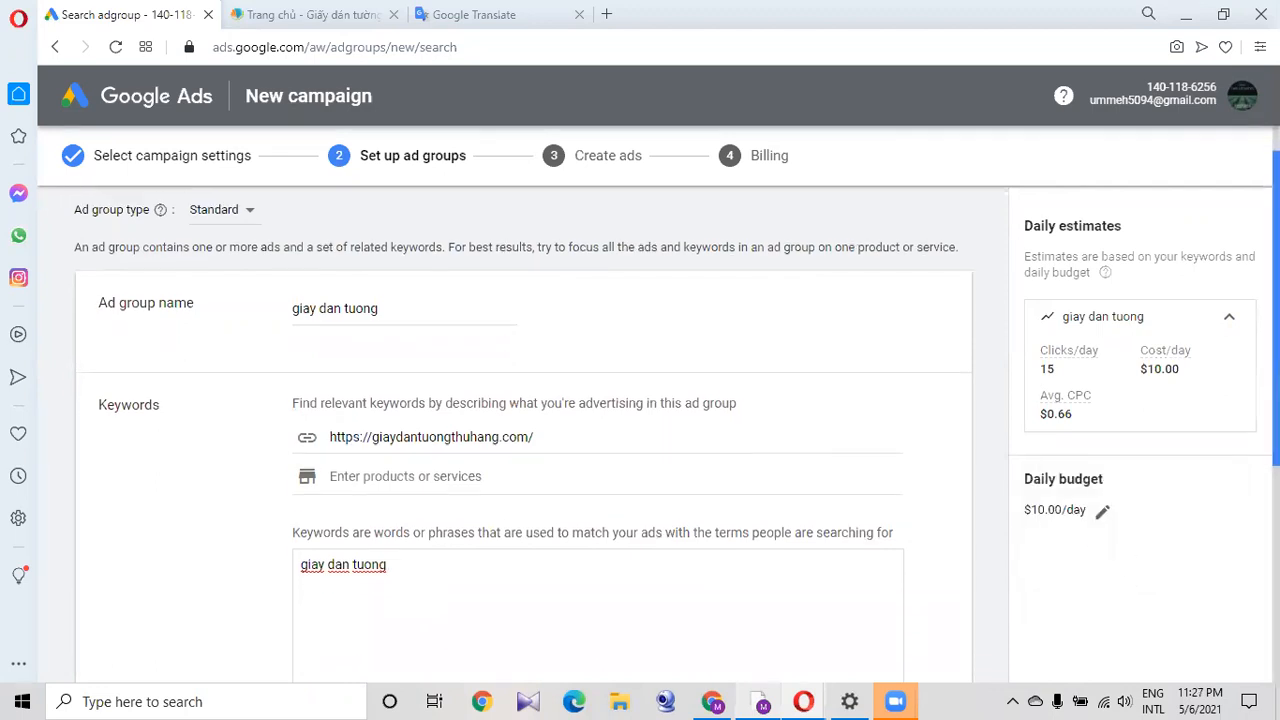
scroll(640, 400, "down", 1)
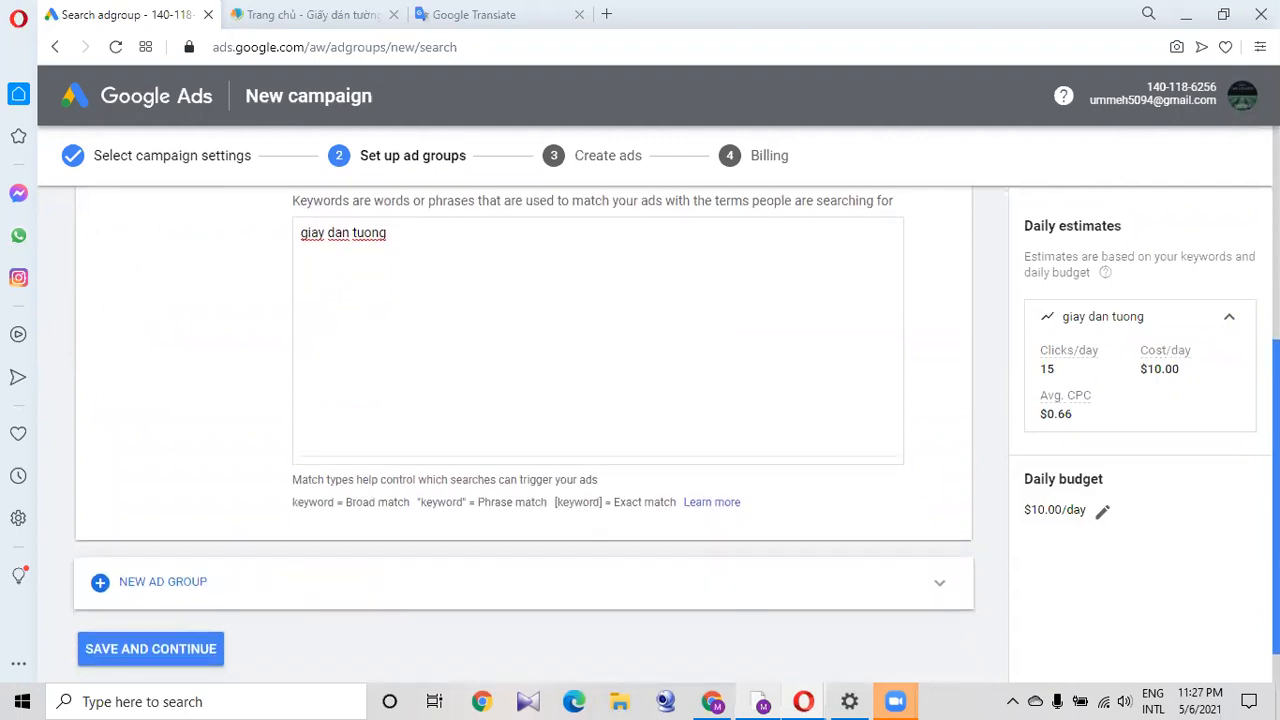
scroll(357, 662, "up", 1)
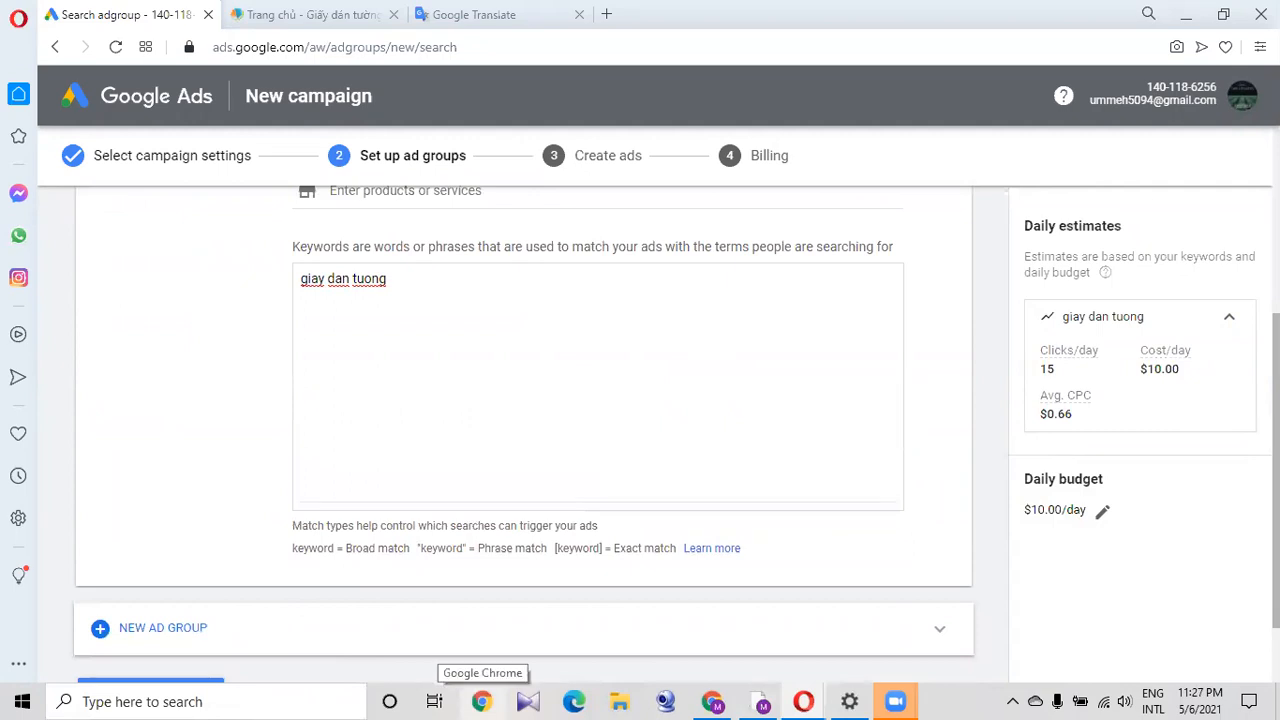
scroll(640, 430, "up", 3)
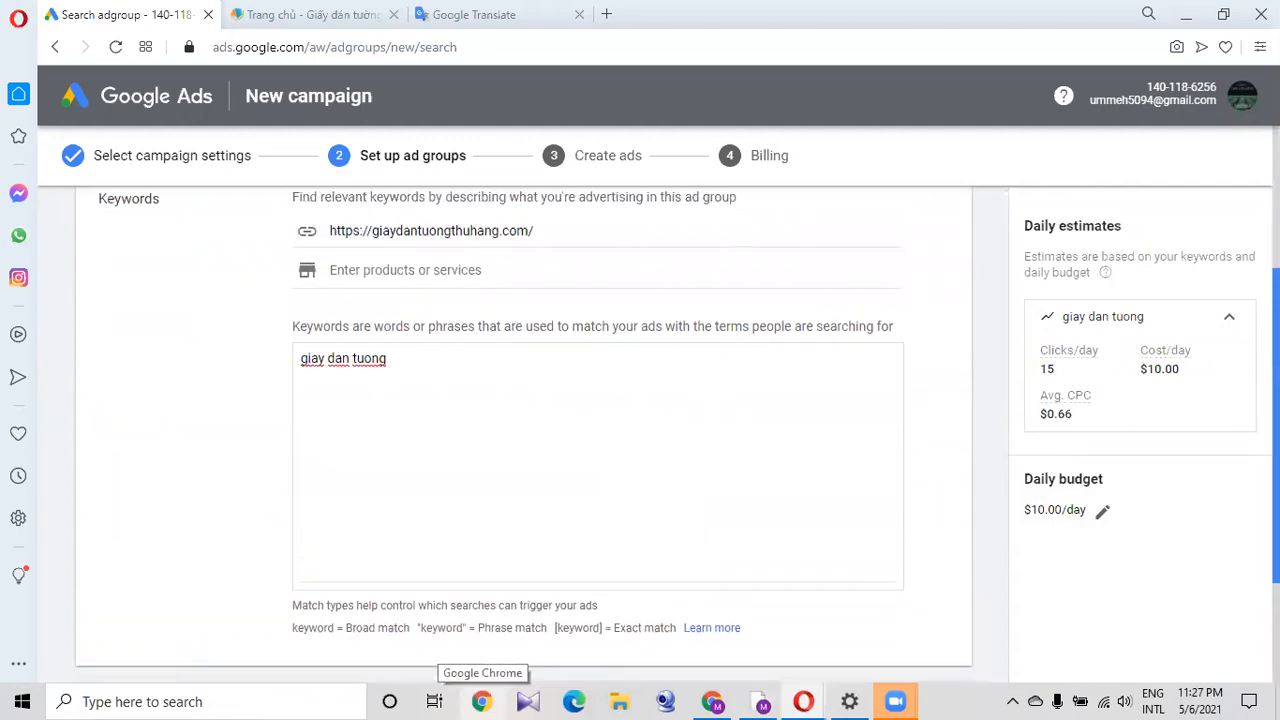
scroll(640, 430, "up", 3)
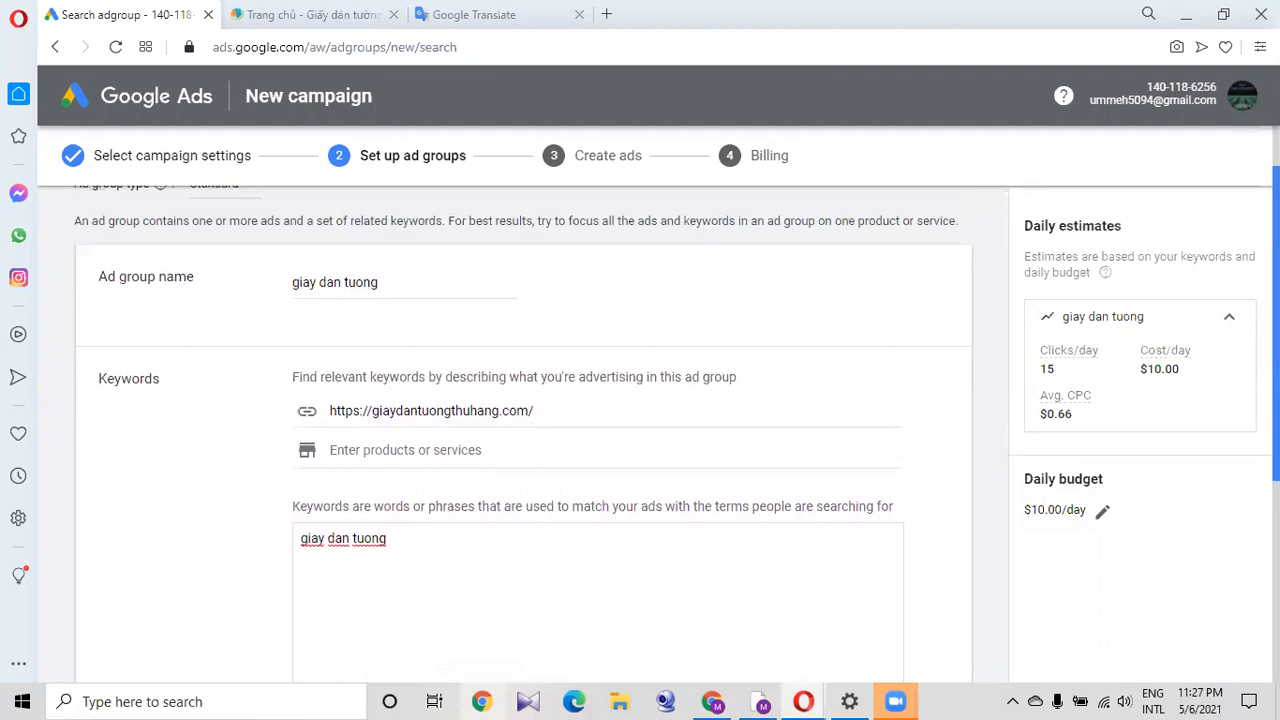
scroll(640, 430, "down", 5)
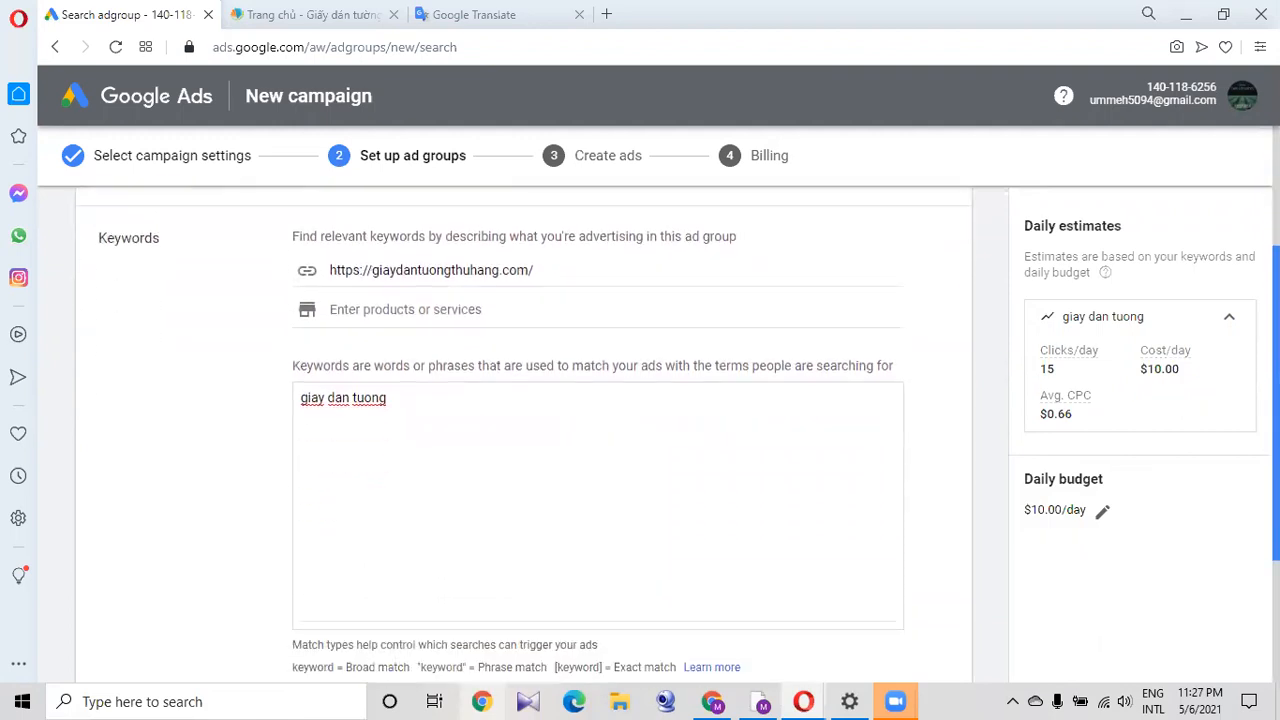
left_click(96, 602)
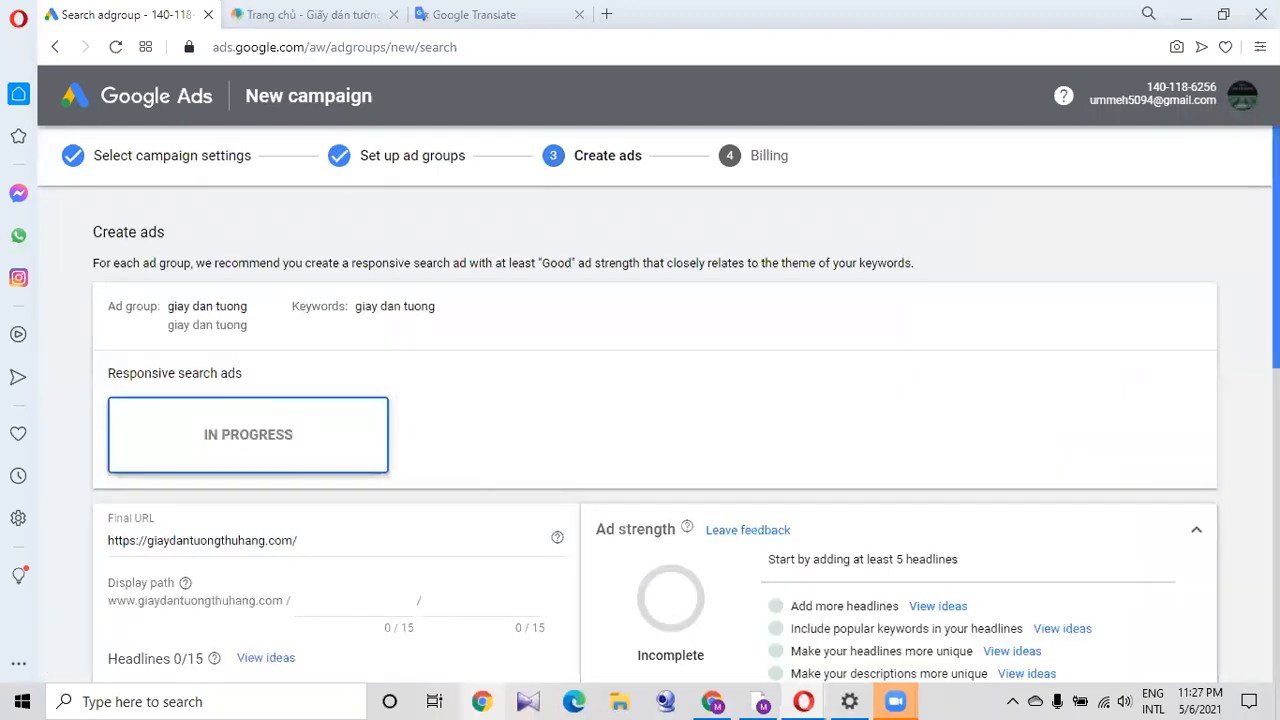
Examine the responsive search ad form, including its final URL, display path, headlines, descriptions, ad strength and preview.
scroll(640, 420, "down", 2)
scroll(655, 428, "down", 2)
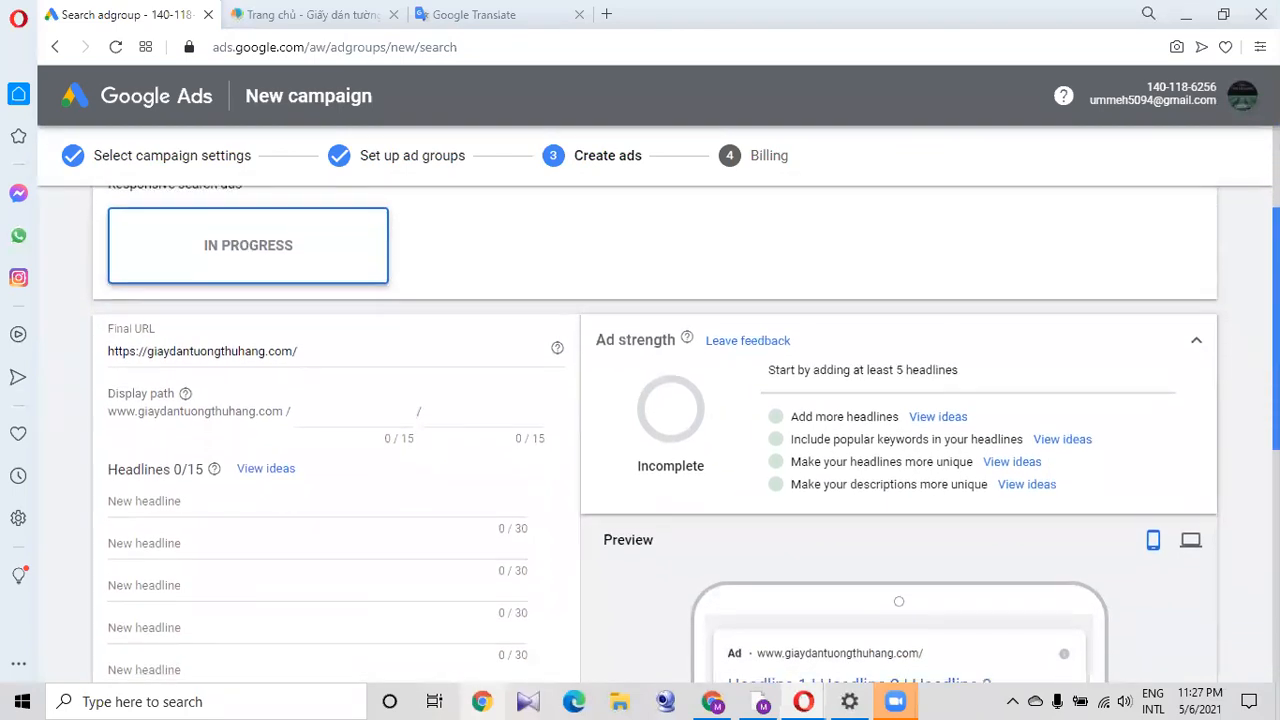
scroll(655, 428, "up", 4)
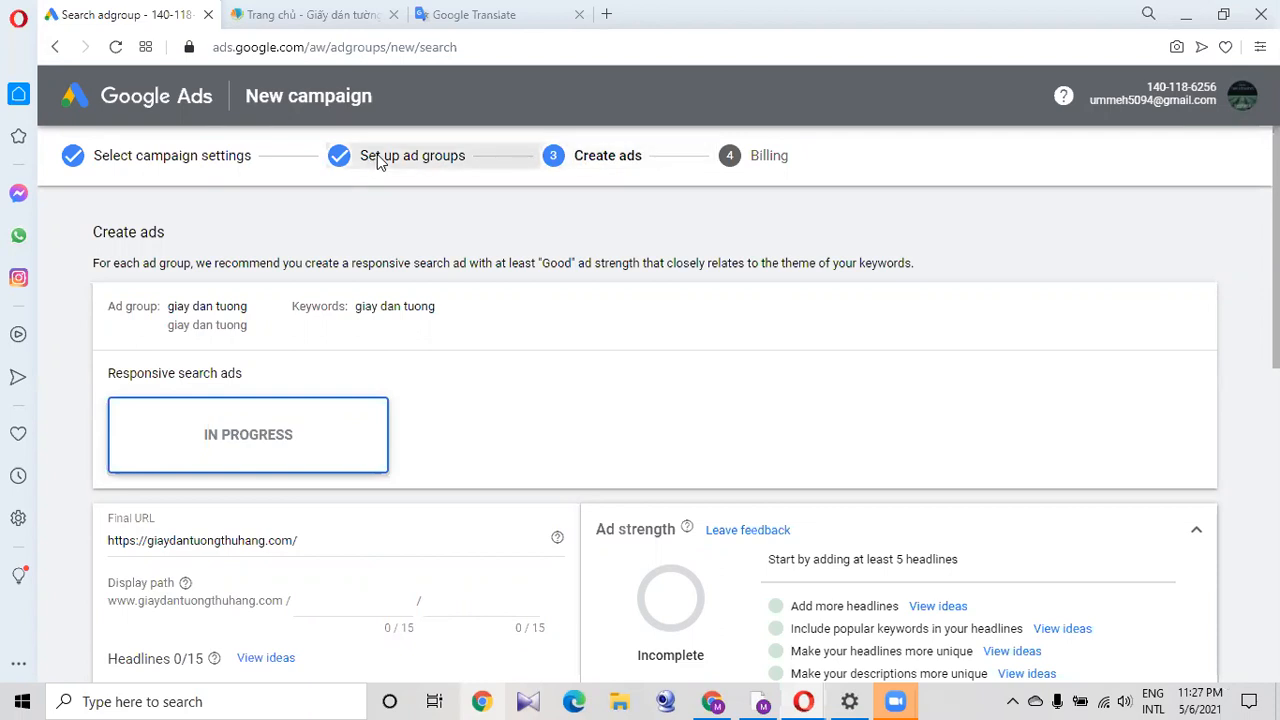
scroll(1275, 250, "down", 5)
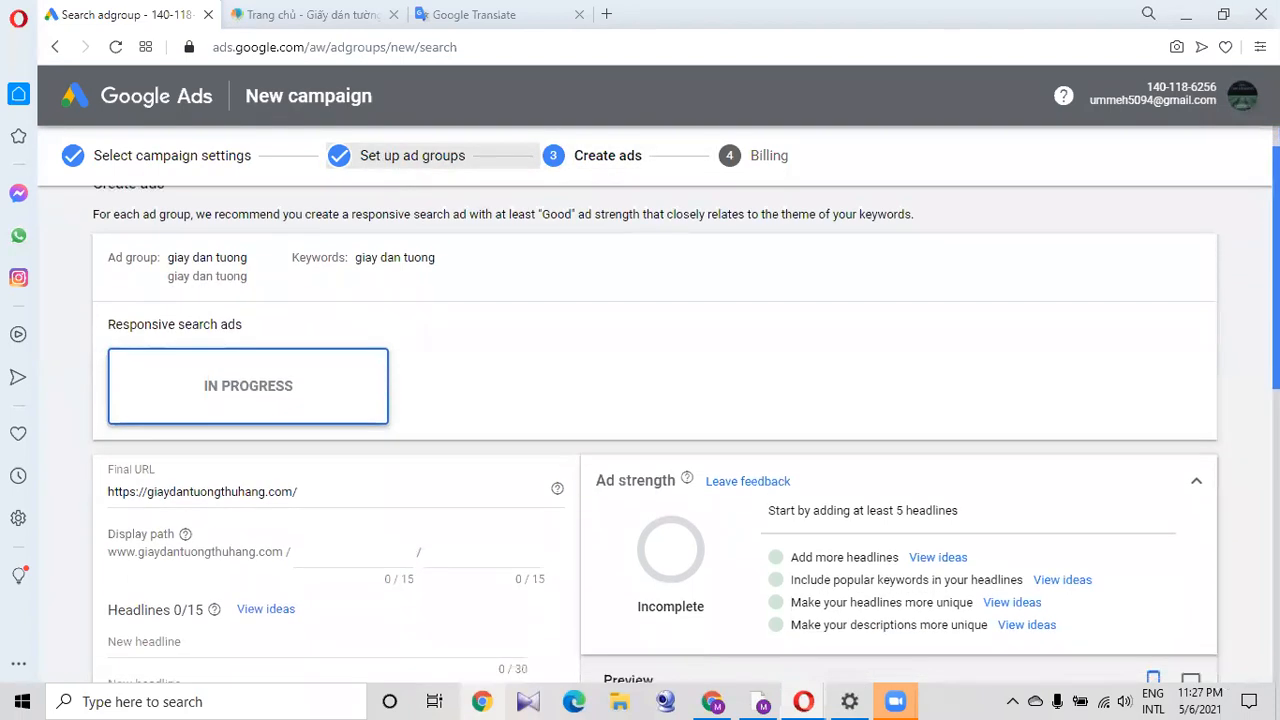
scroll(687, 434, "down", 3)
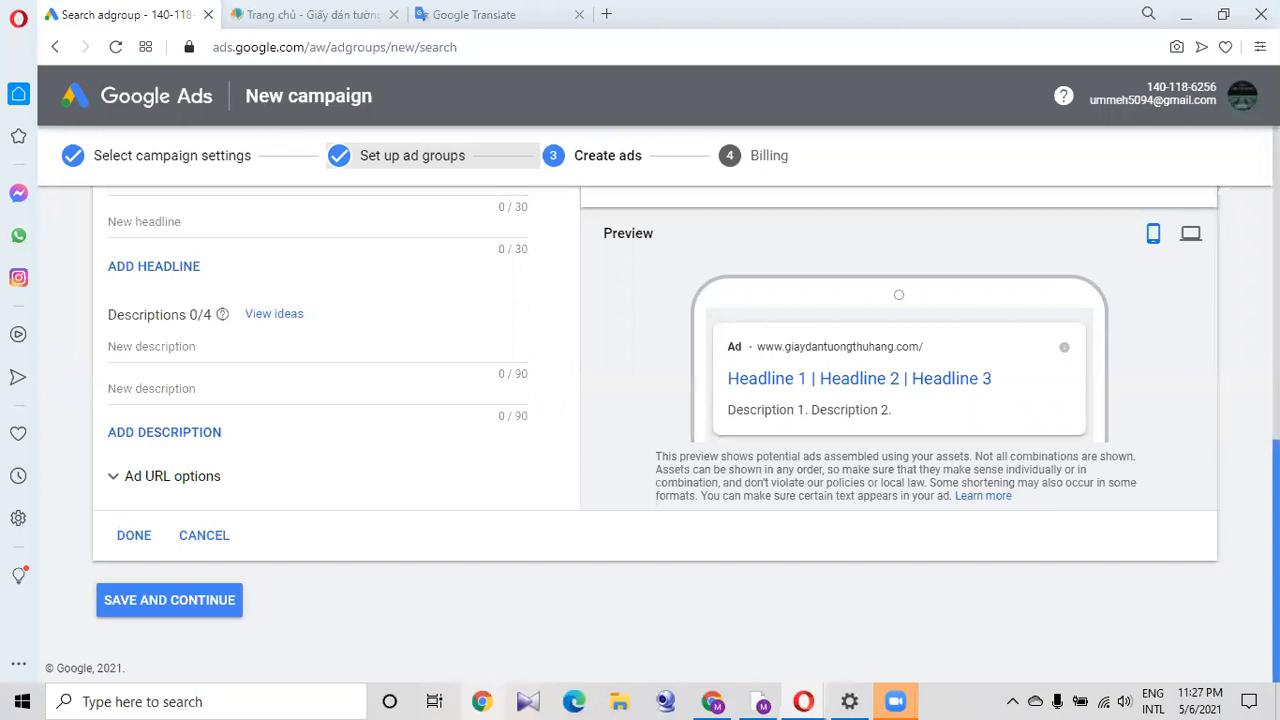
scroll(655, 434, "up", 4)
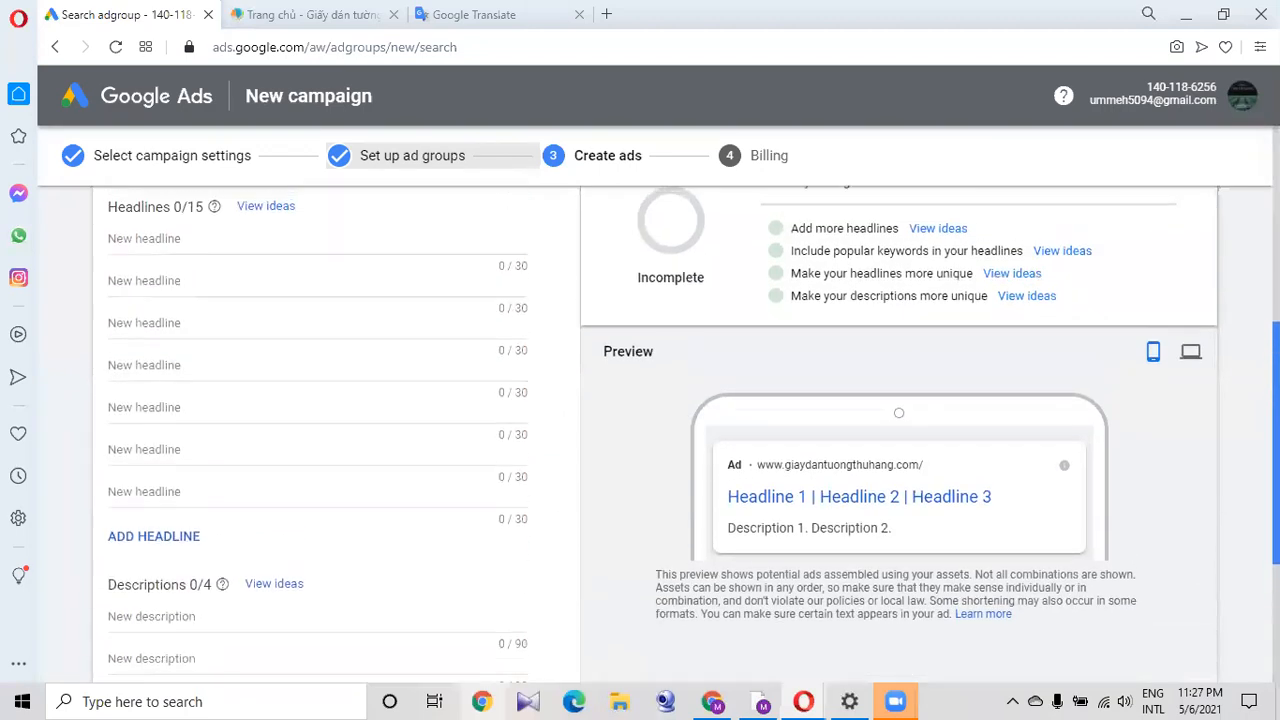
scroll(655, 434, "up", 3)
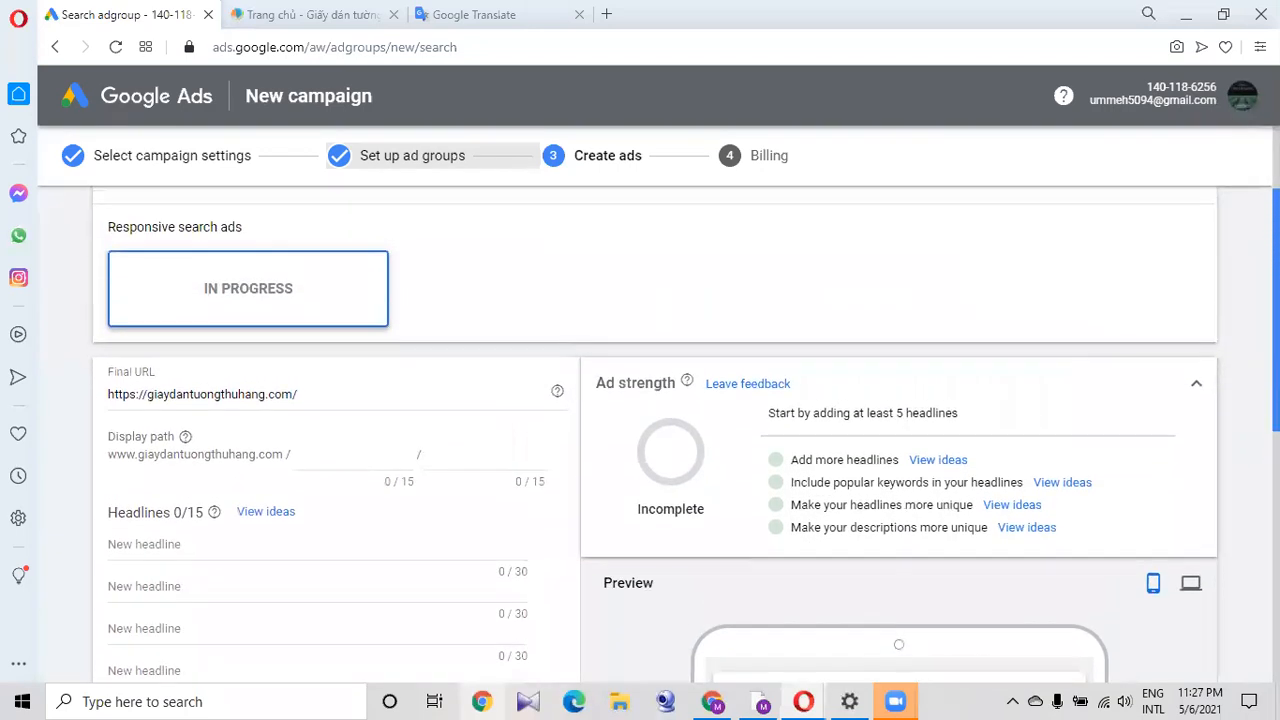
left_click_drag(1277, 271, 1277, 247)
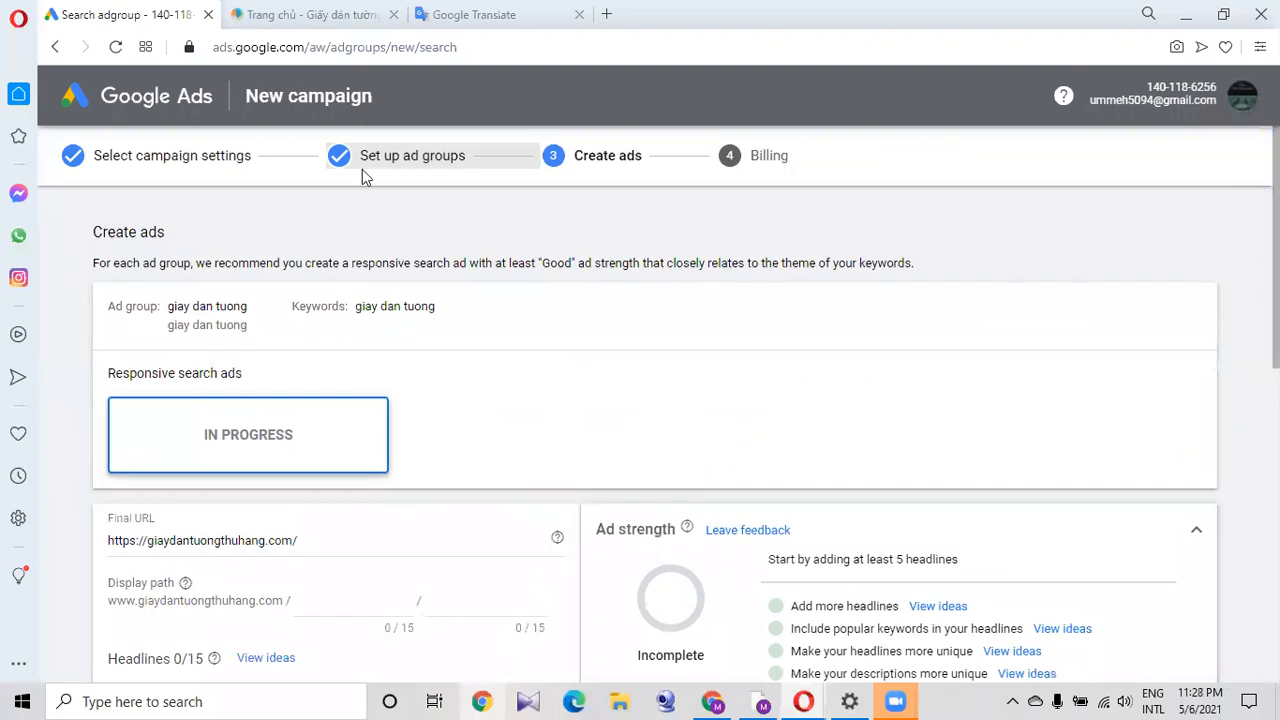
scroll(655, 404, "down", 1)
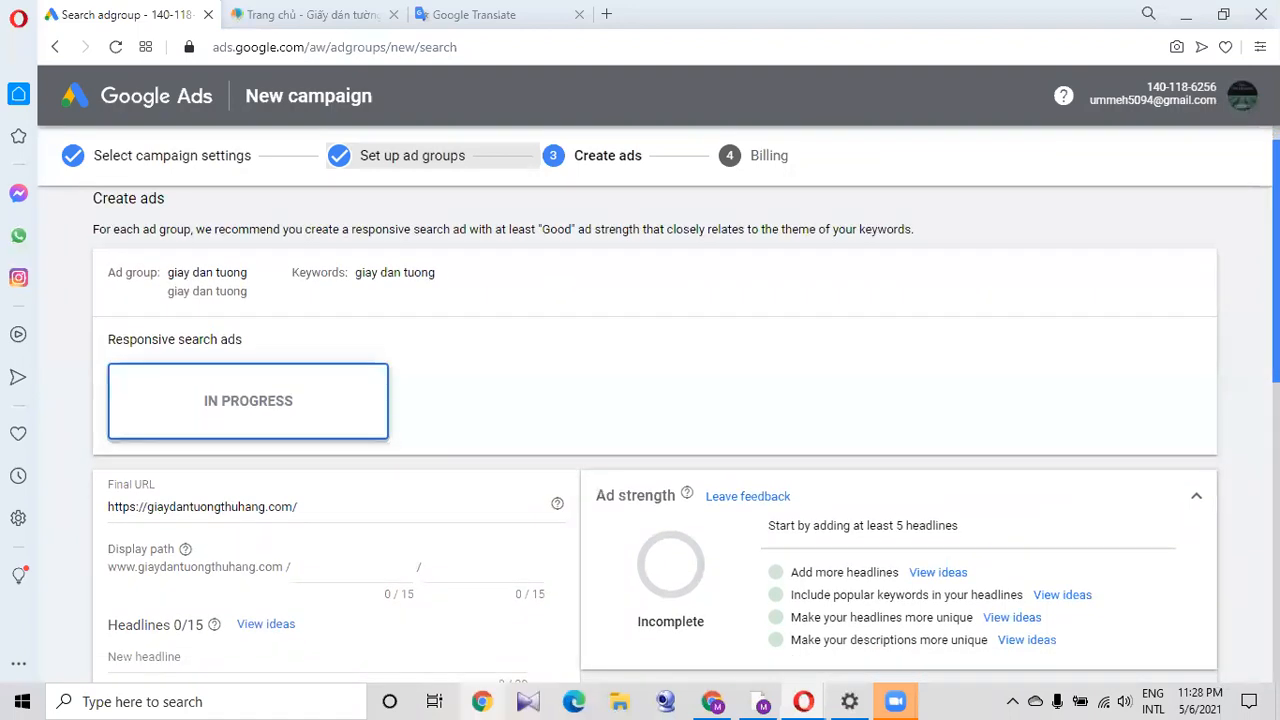
scroll(655, 404, "down", 1)
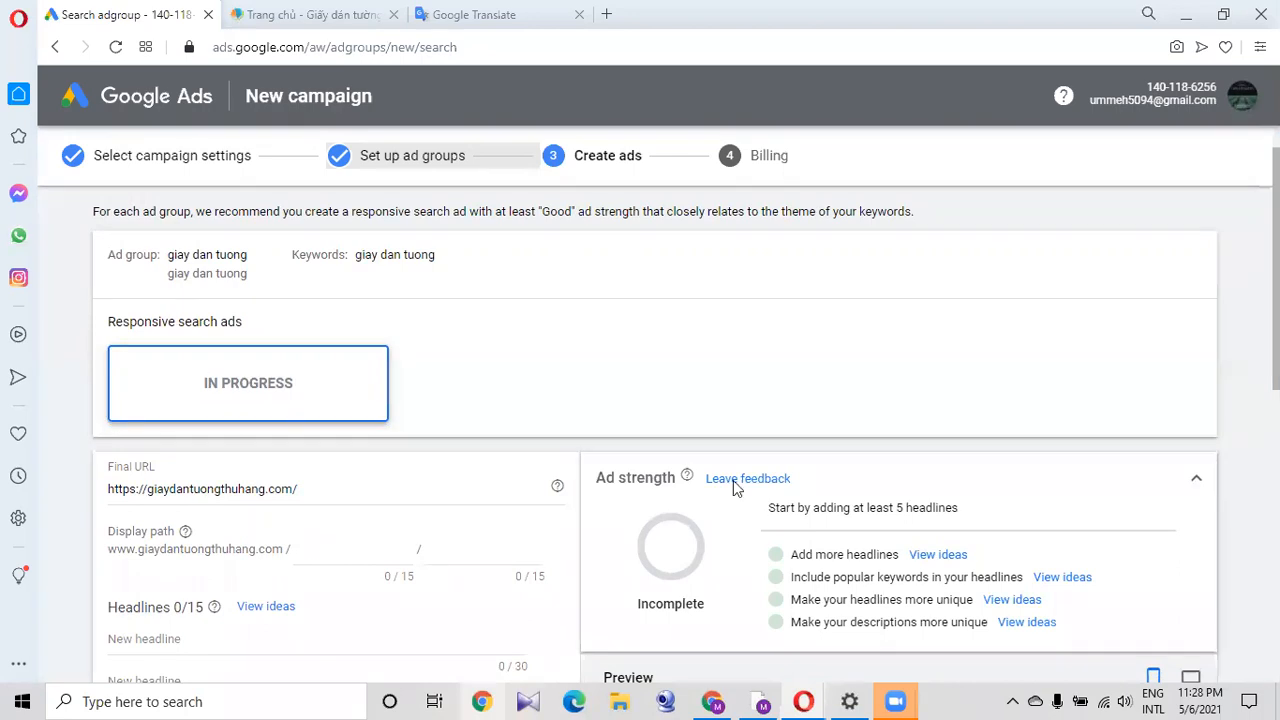
Set the first part of the ad's display path to "giay dan", copied from the phrase in Google Translate.
scroll(733, 485, "down", 2)
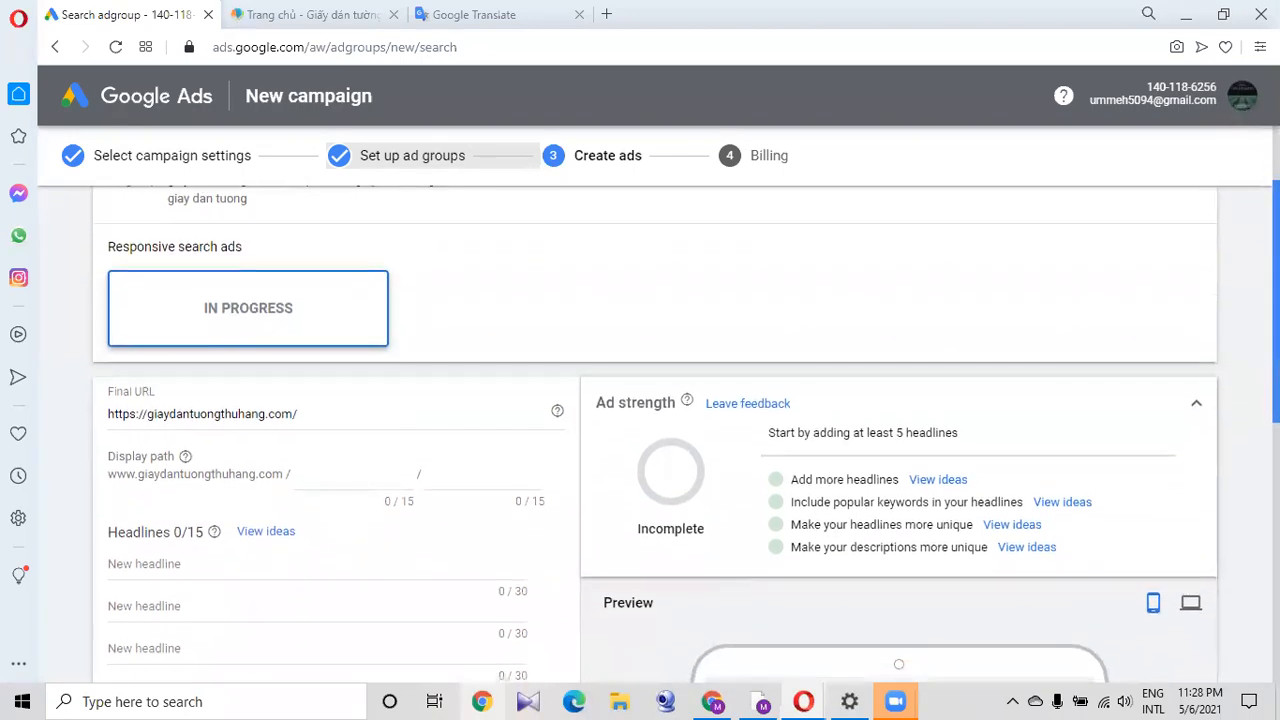
left_click(350, 482)
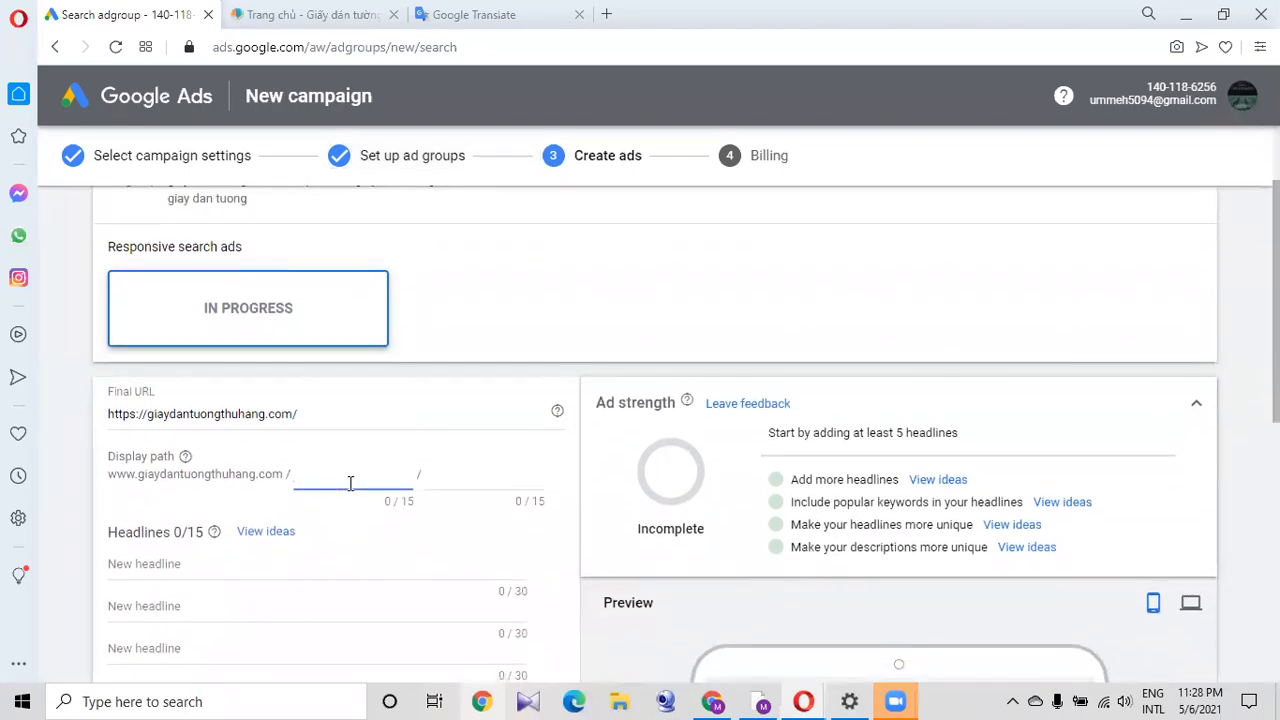
left_click(515, 12)
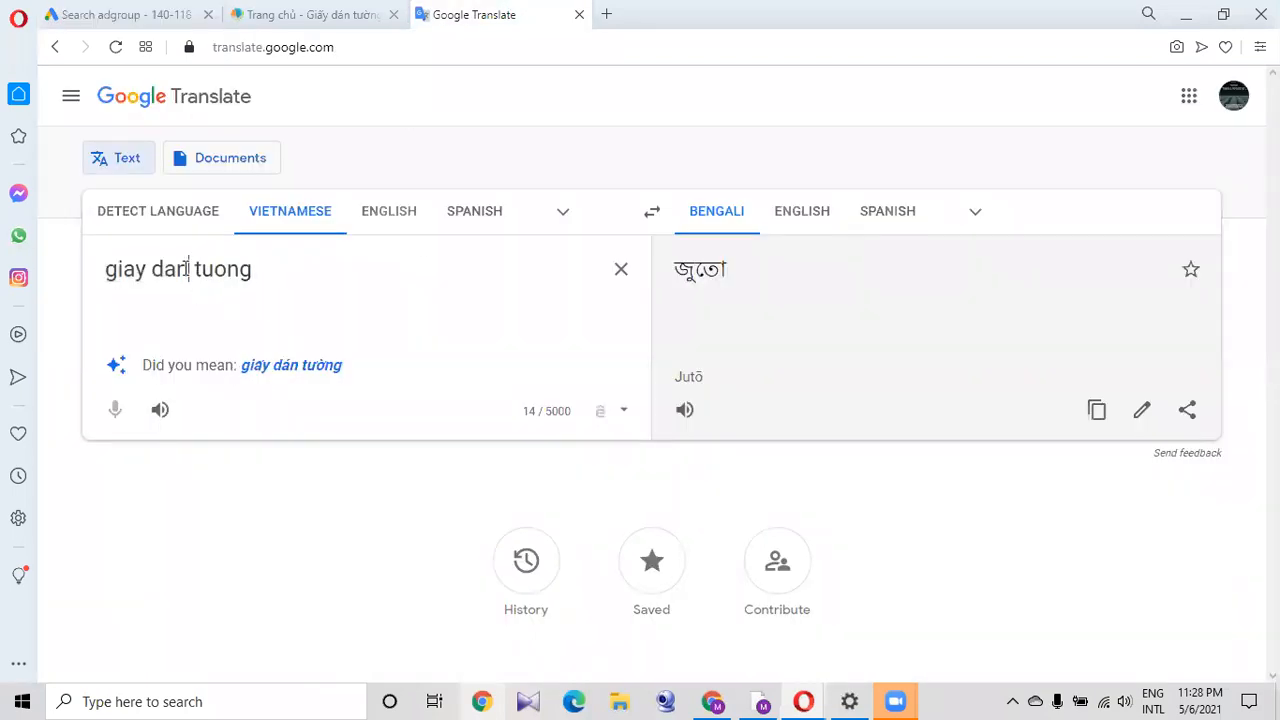
left_click_drag(188, 269, 105, 270)
key("ctrl+c")
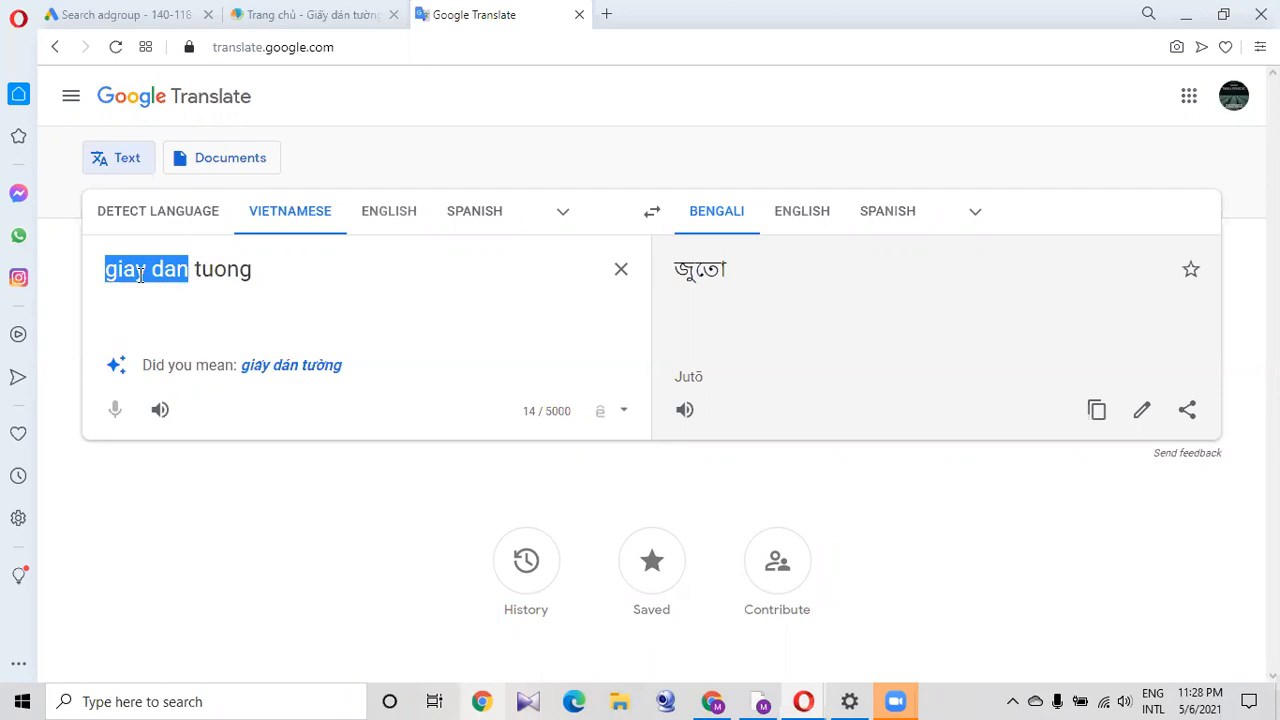
left_click(145, 12)
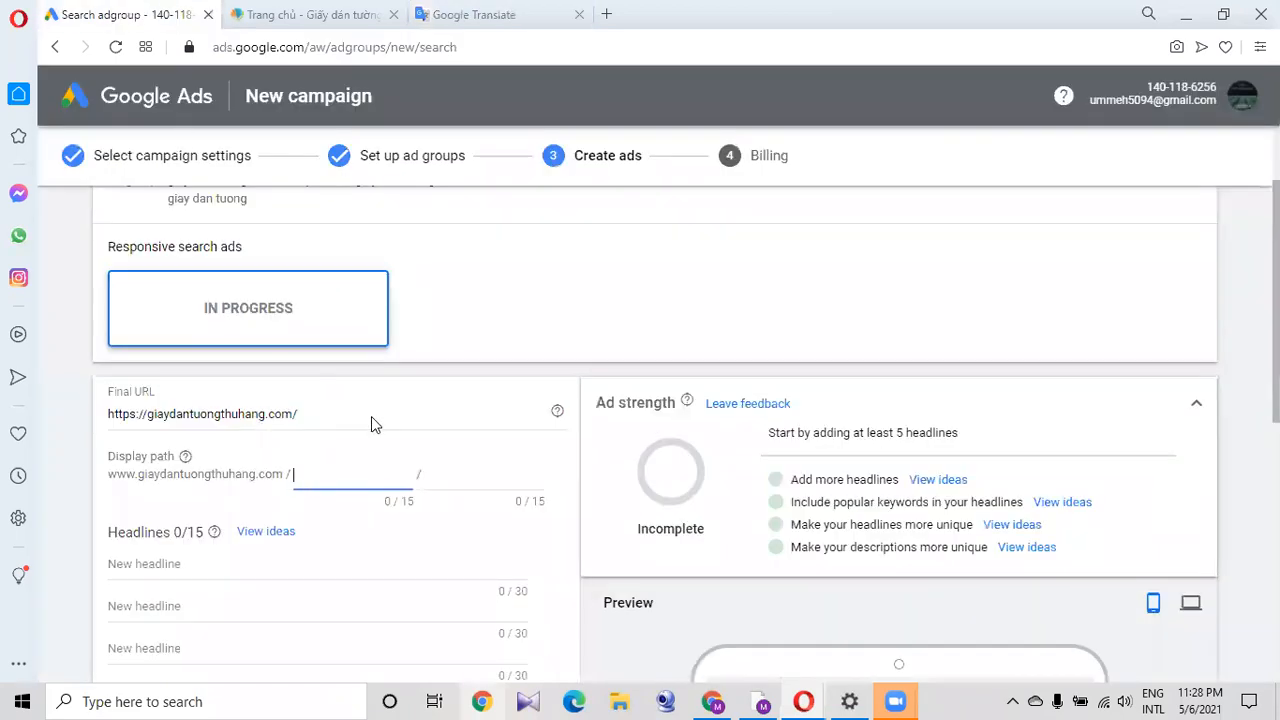
key("ctrl+v")
Set the second part of the ad's display path to "tuong", copied from the phrase in Google Translate.
left_click(480, 478)
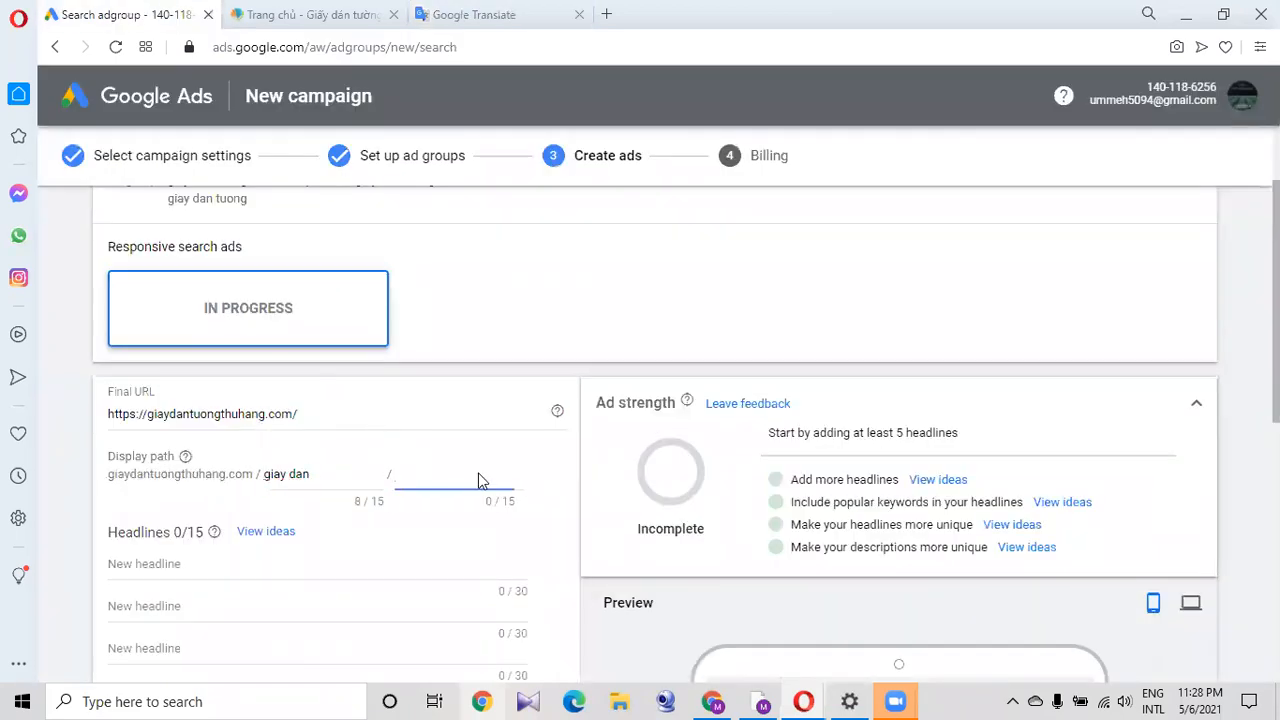
left_click(288, 14)
left_click(470, 14)
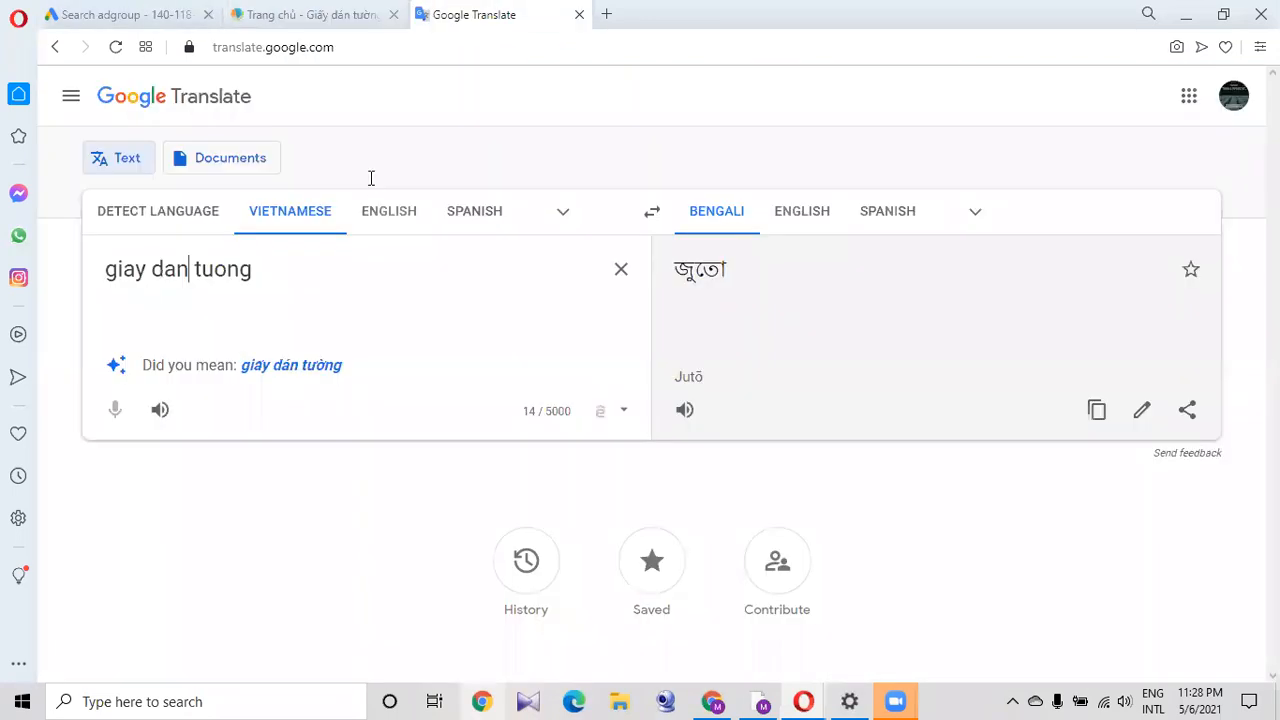
left_click_drag(275, 275, 198, 271)
key("ctrl+c")
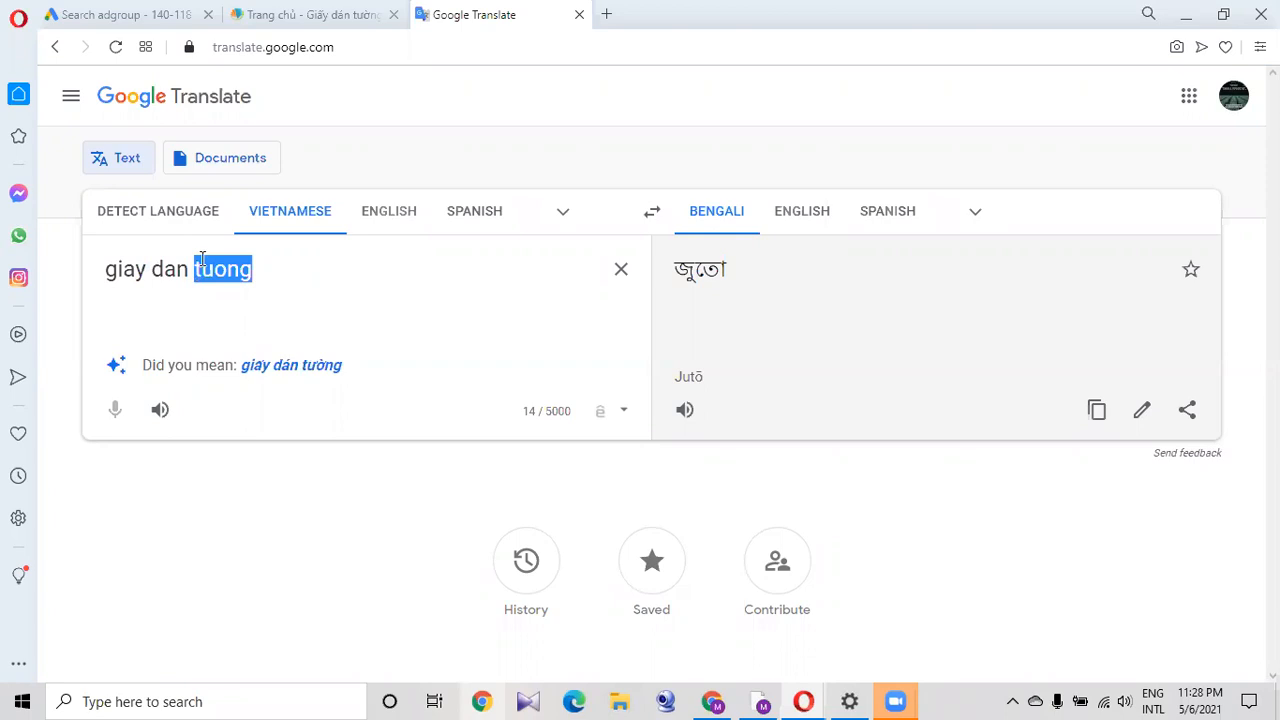
left_click(112, 18)
key("ctrl+v")
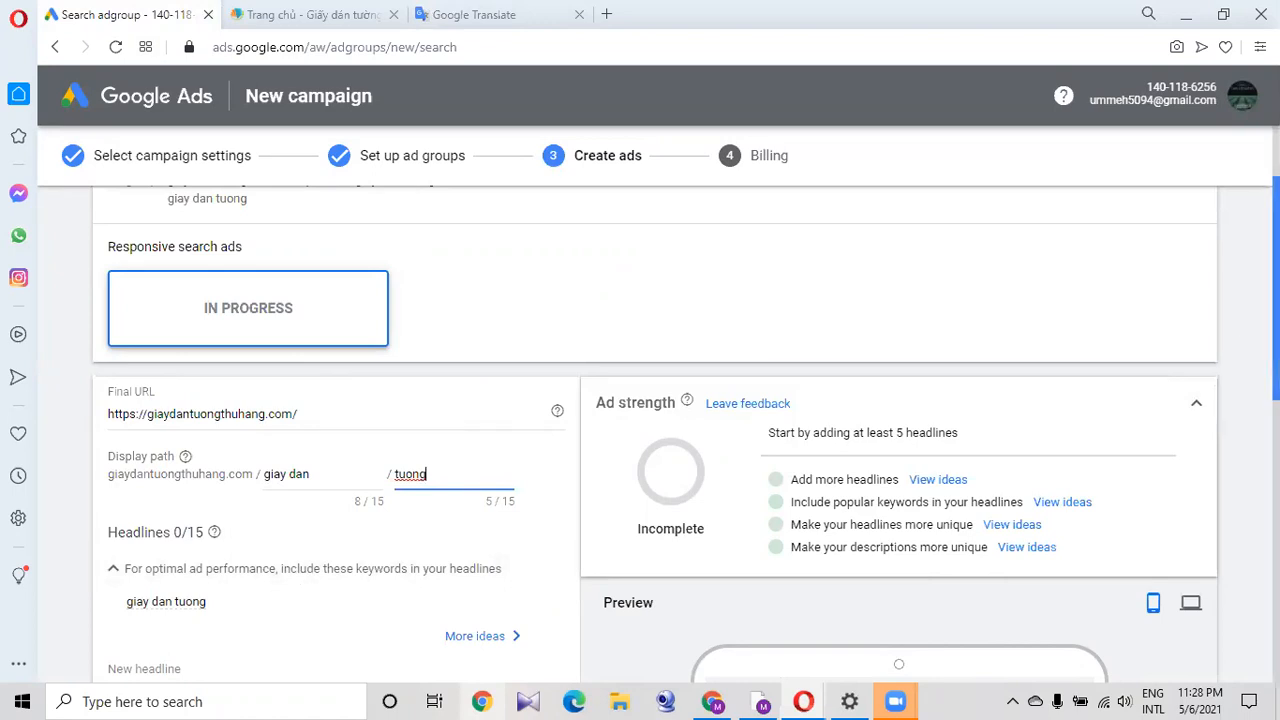
Enter "giay dan tuong" as the ad's first headline, copied from the suggested keyword.
scroll(655, 409, "down", 1)
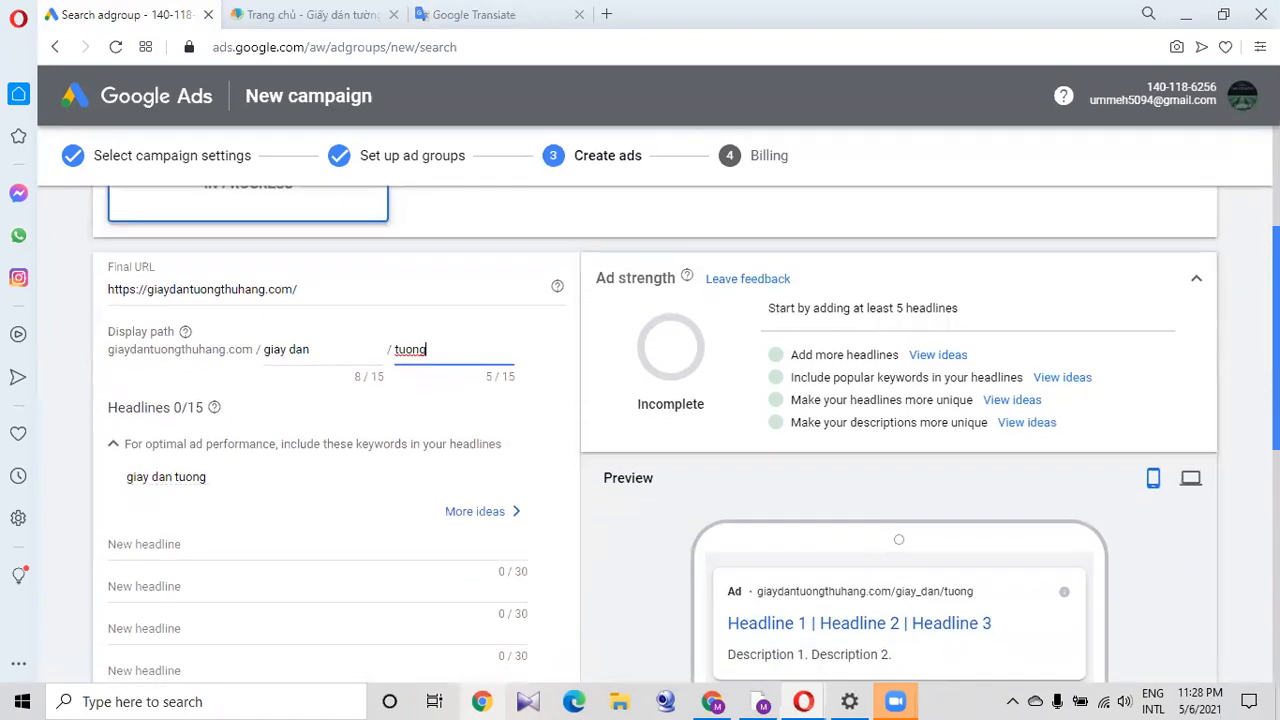
left_click_drag(225, 483, 128, 487)
key("ctrl+c")
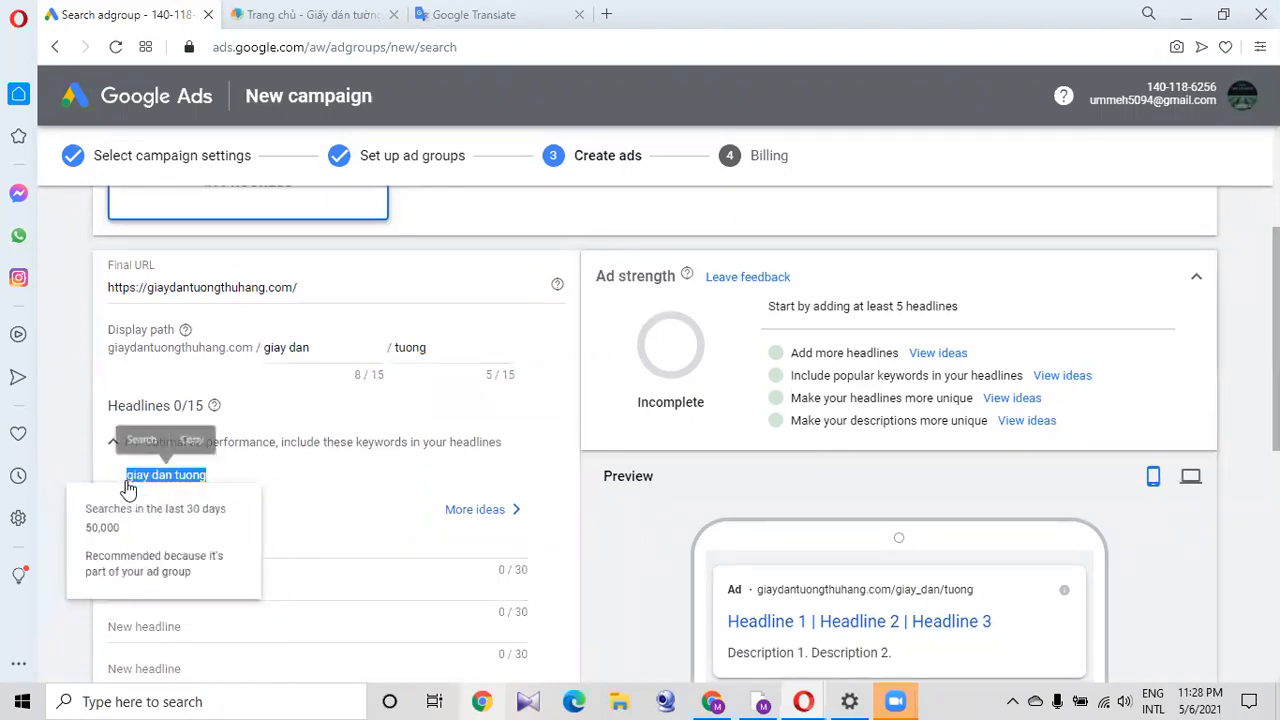
left_click(153, 542)
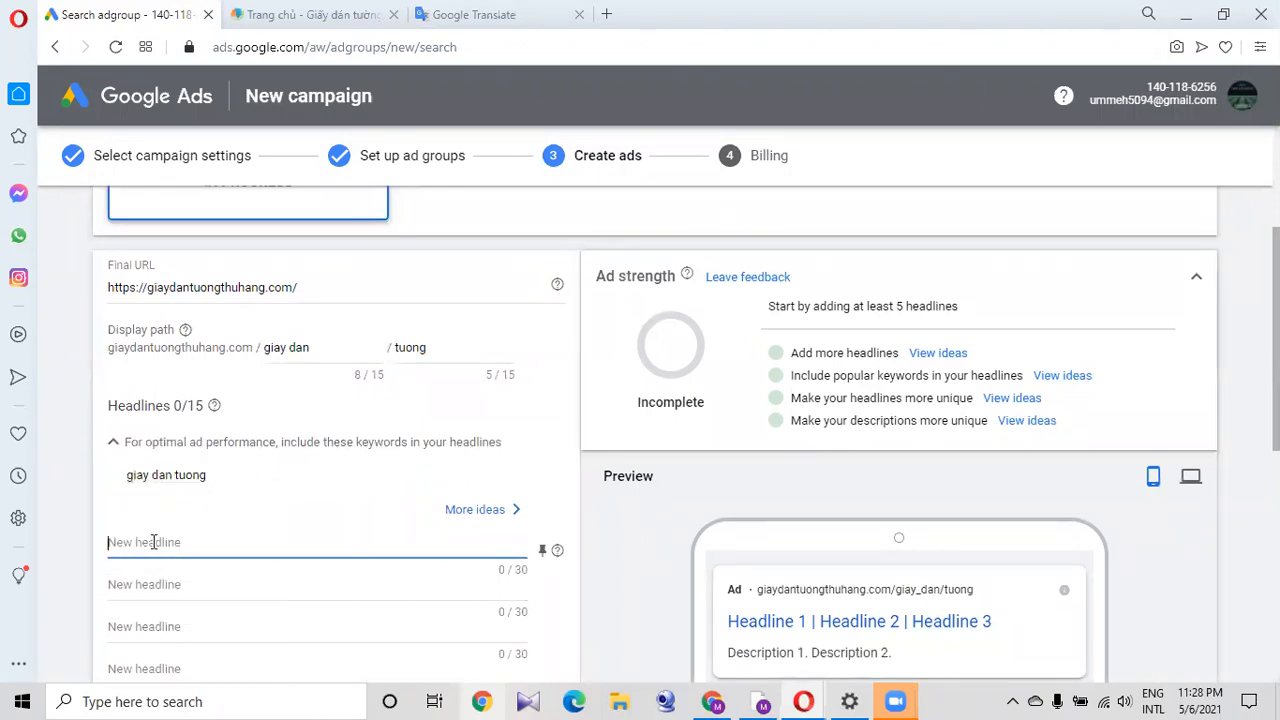
key("ctrl+v")
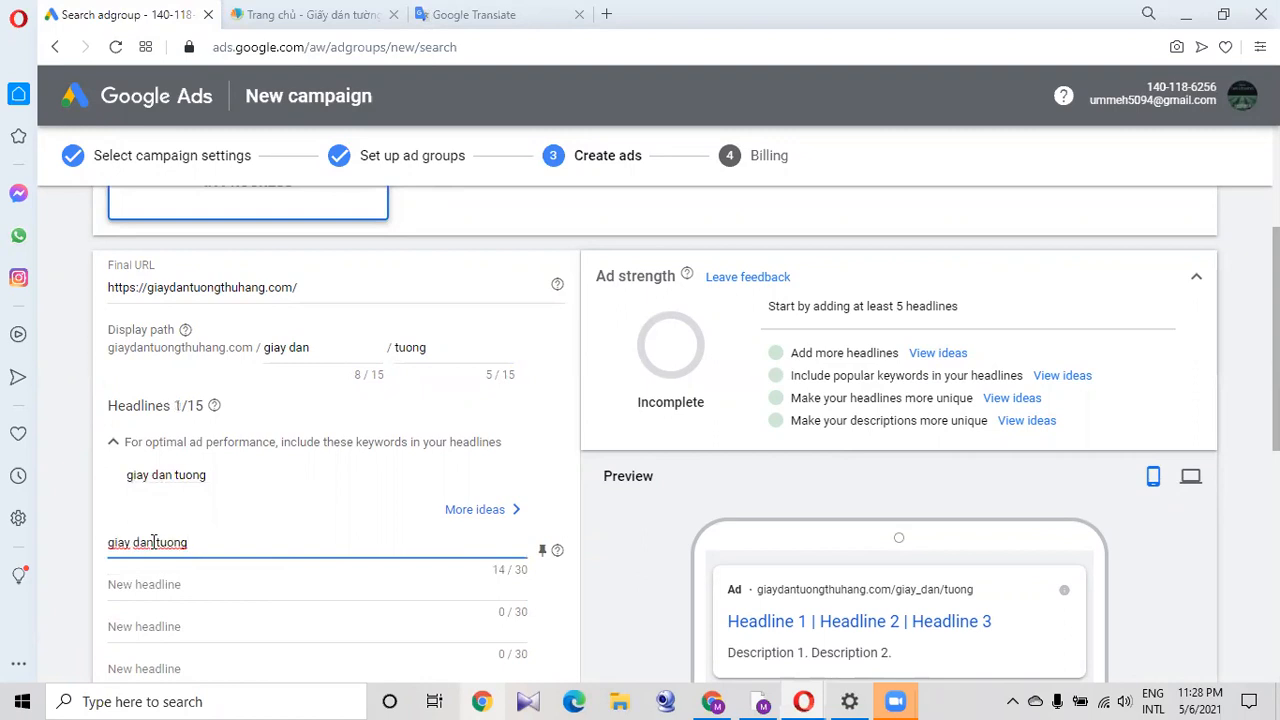
Show more headline ideas and enter "giay dan" as the second headline, copied from the first one.
left_click(480, 510)
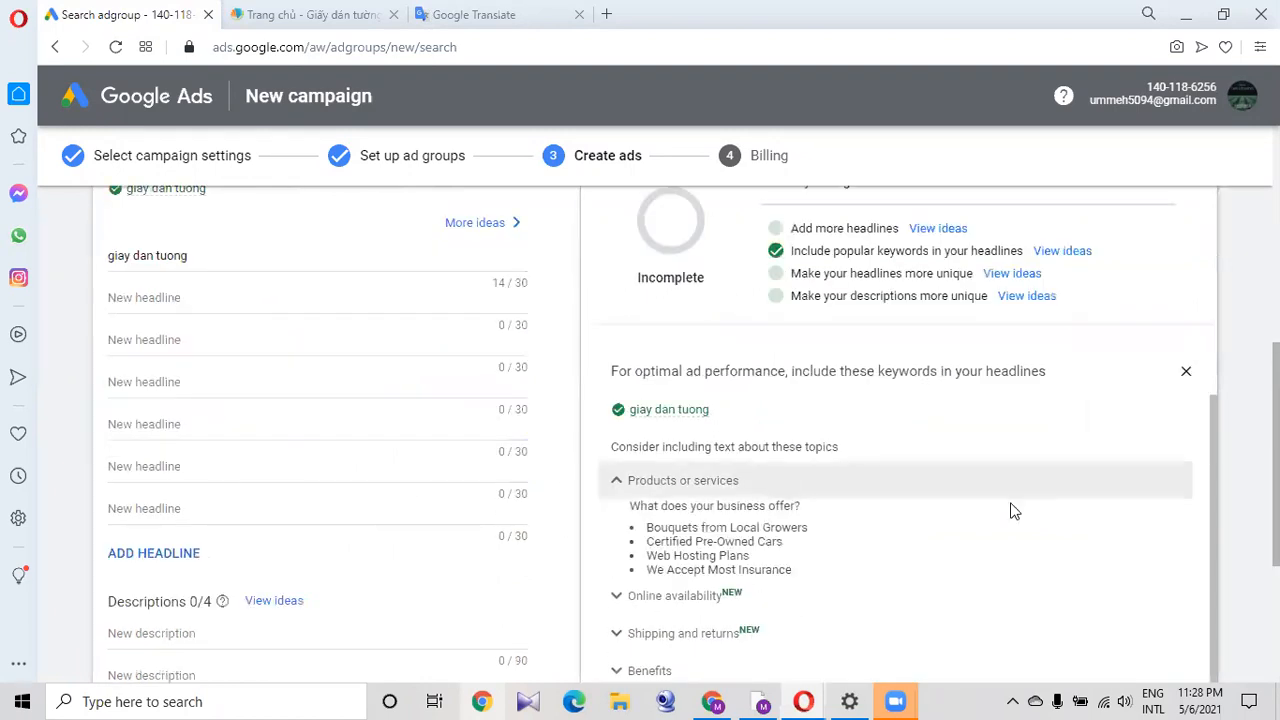
left_click_drag(1276, 453, 1276, 413)
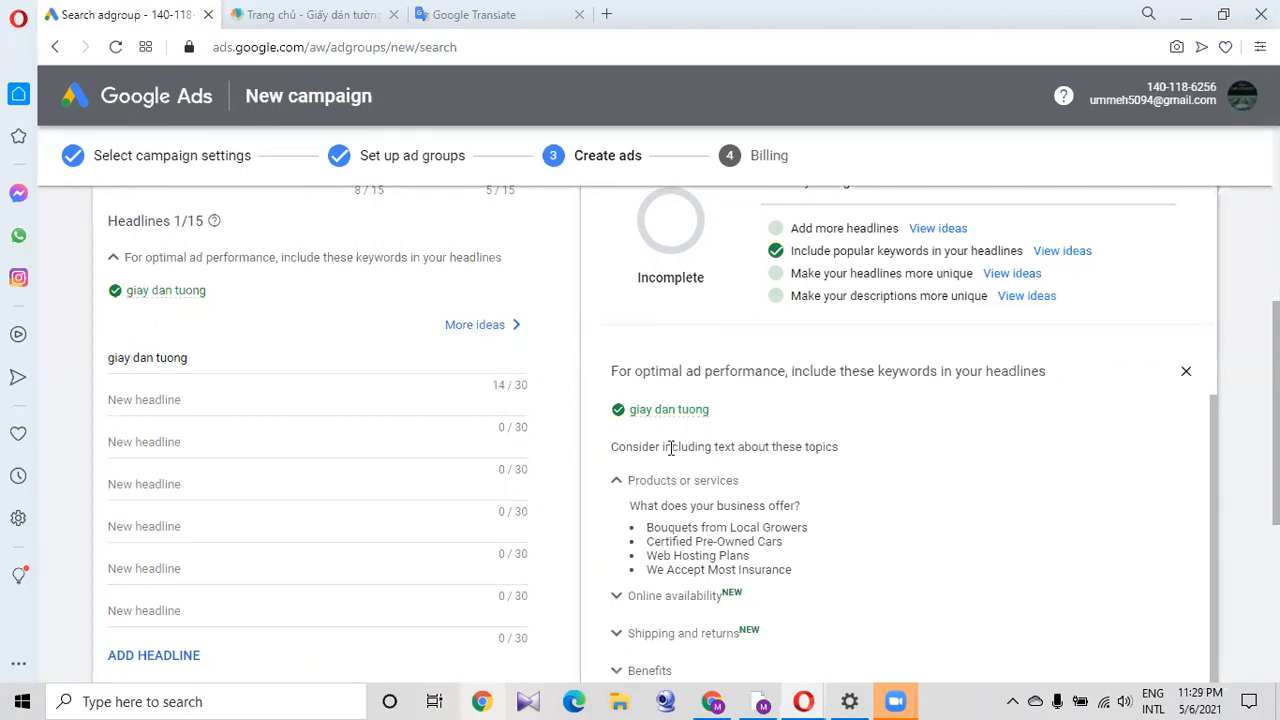
scroll(1137, 509, "down", 2)
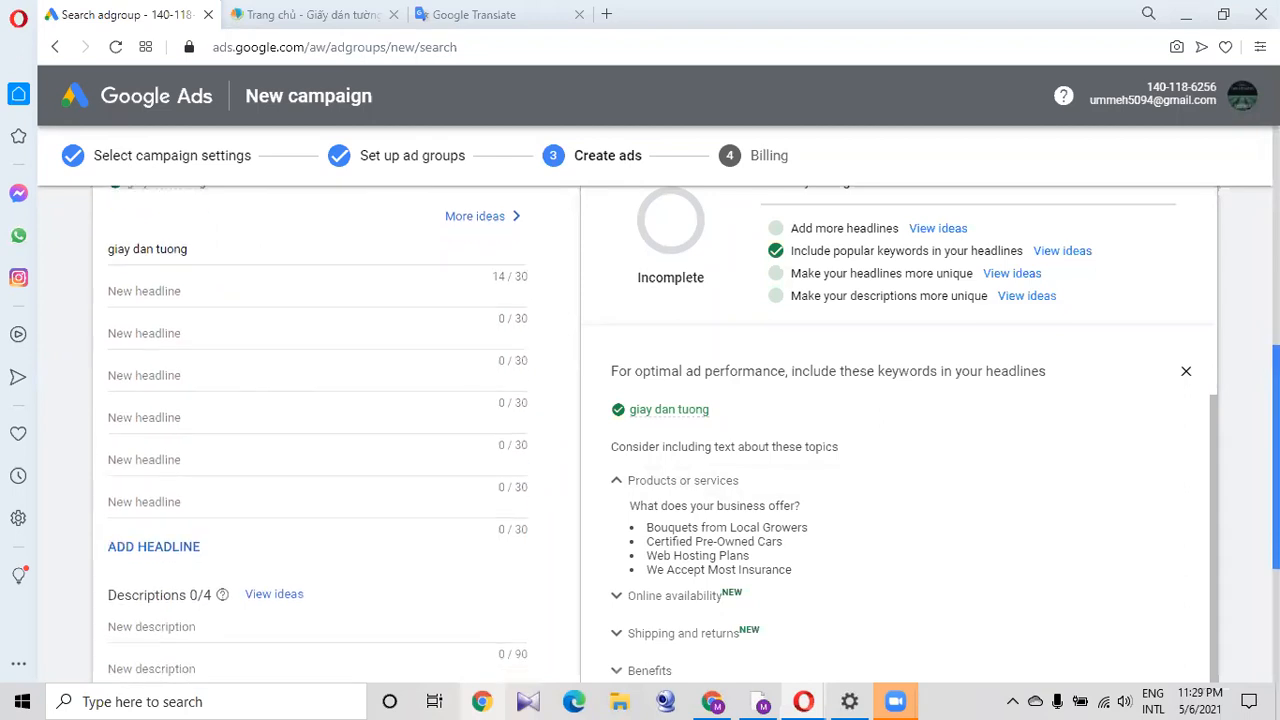
left_click_drag(1276, 482, 1244, 466)
left_click_drag(152, 287, 105, 302)
key("ctrl+c")
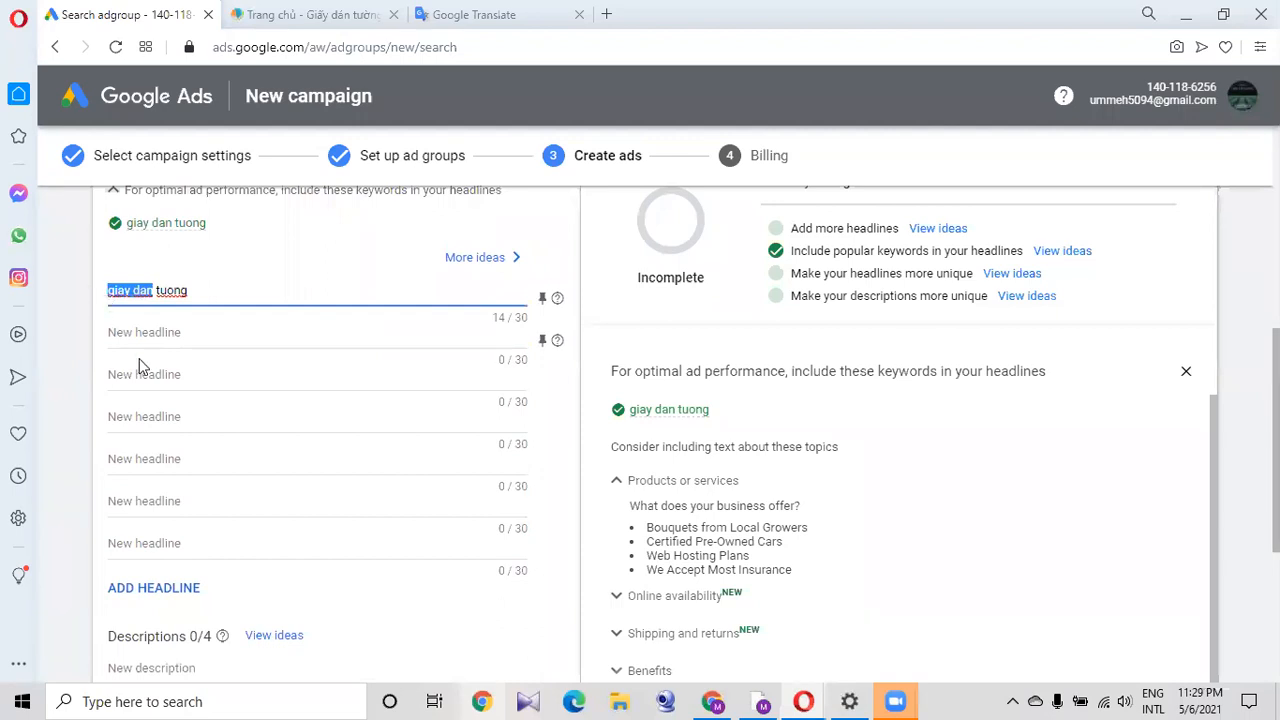
left_click(157, 332)
key("ctrl+v")
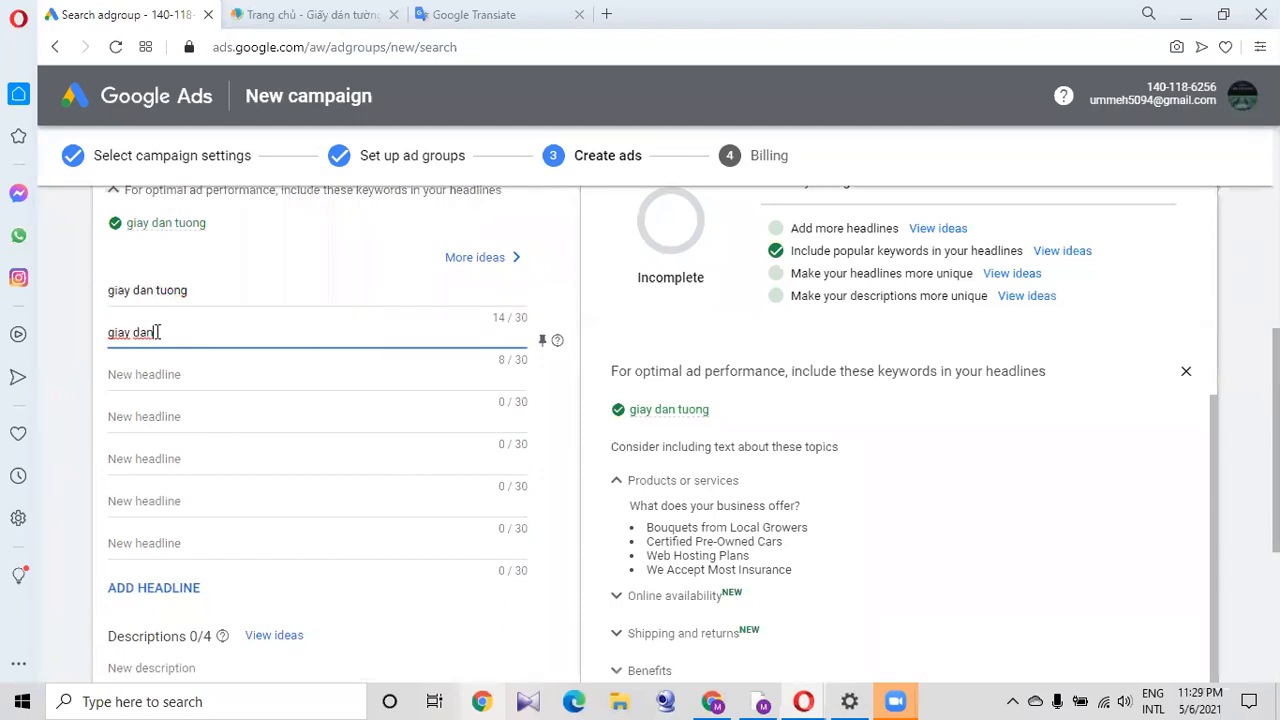
Enter "giay" as the third headline, using the first word of the first headline.
left_click(145, 375)
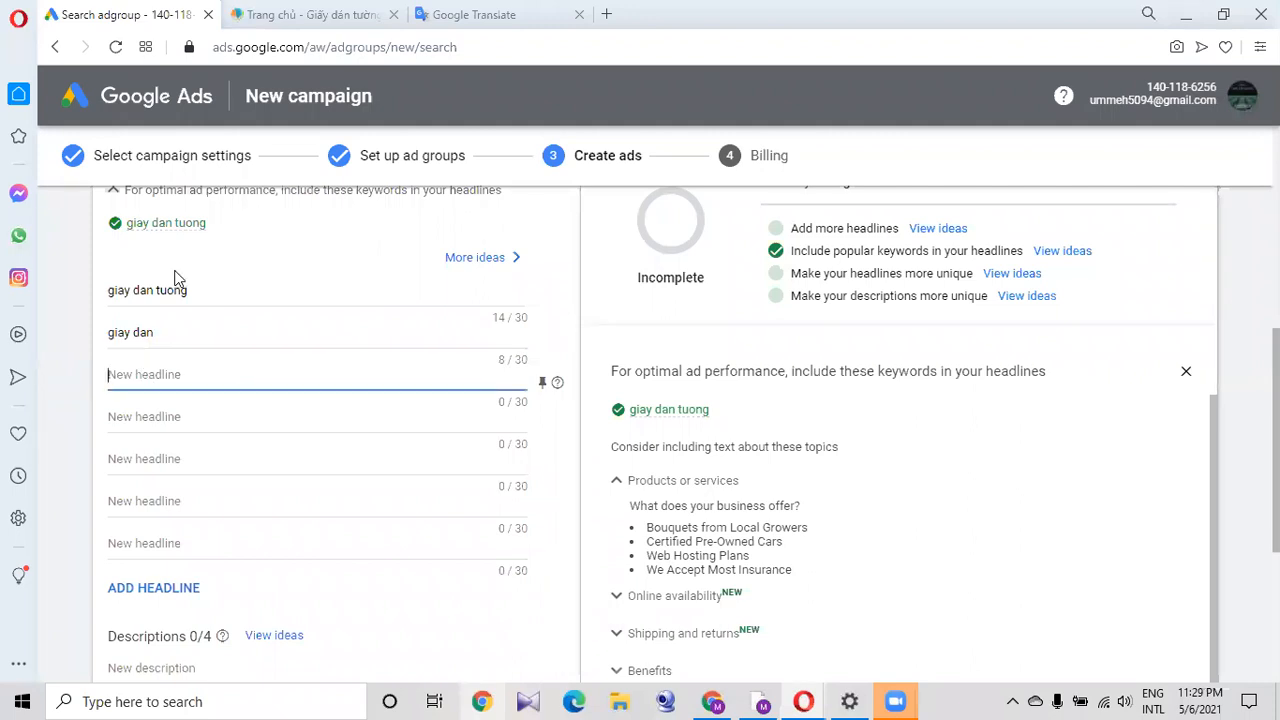
left_click(112, 195)
left_click(112, 195)
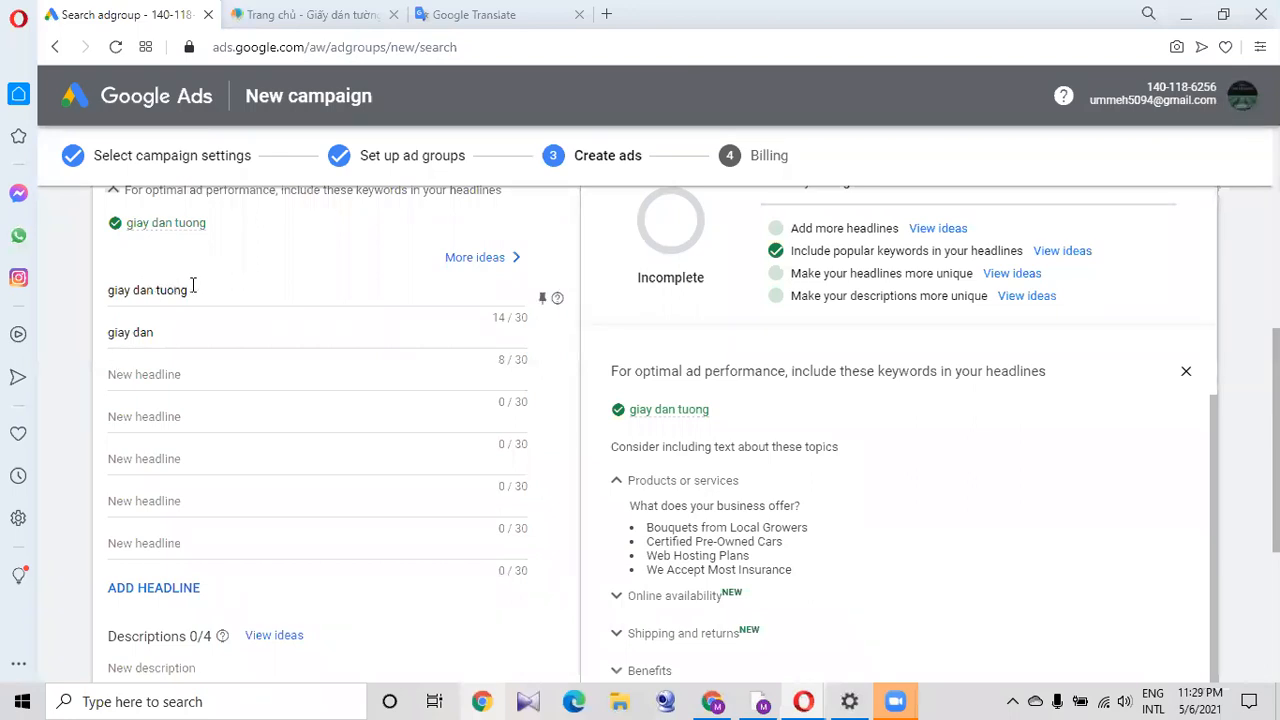
double_click(131, 289)
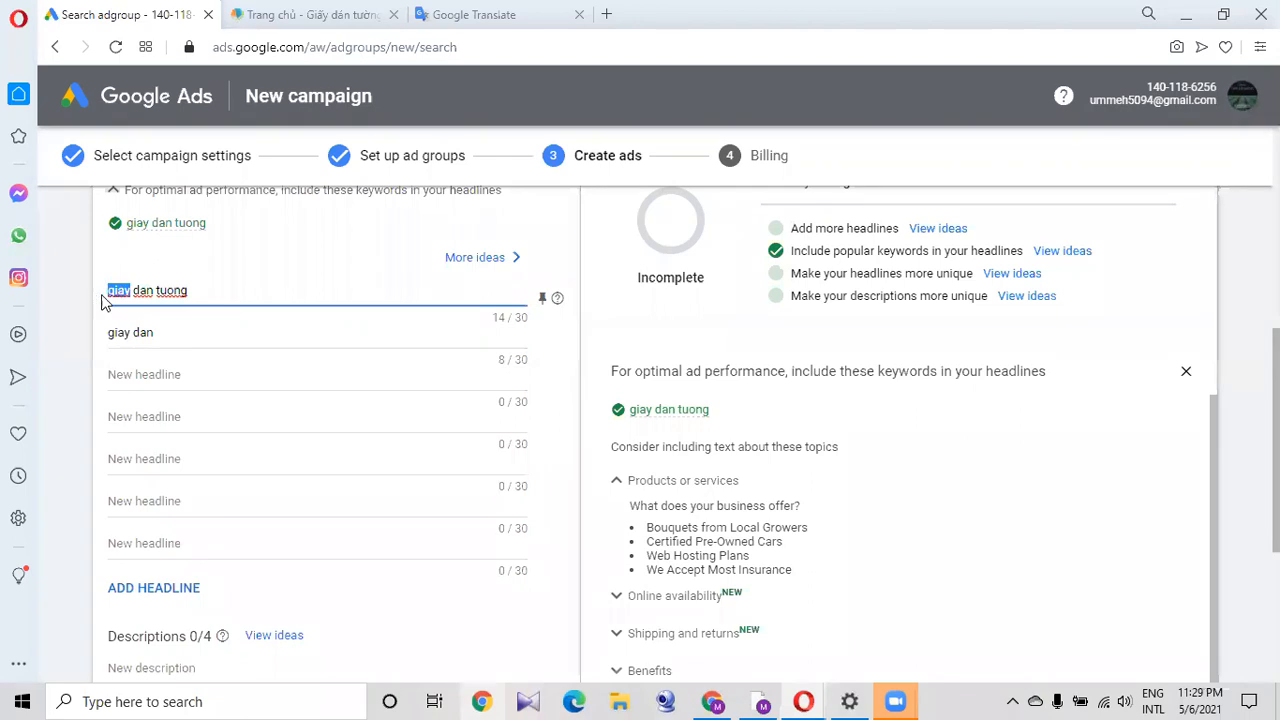
left_click(137, 364)
type("giay")
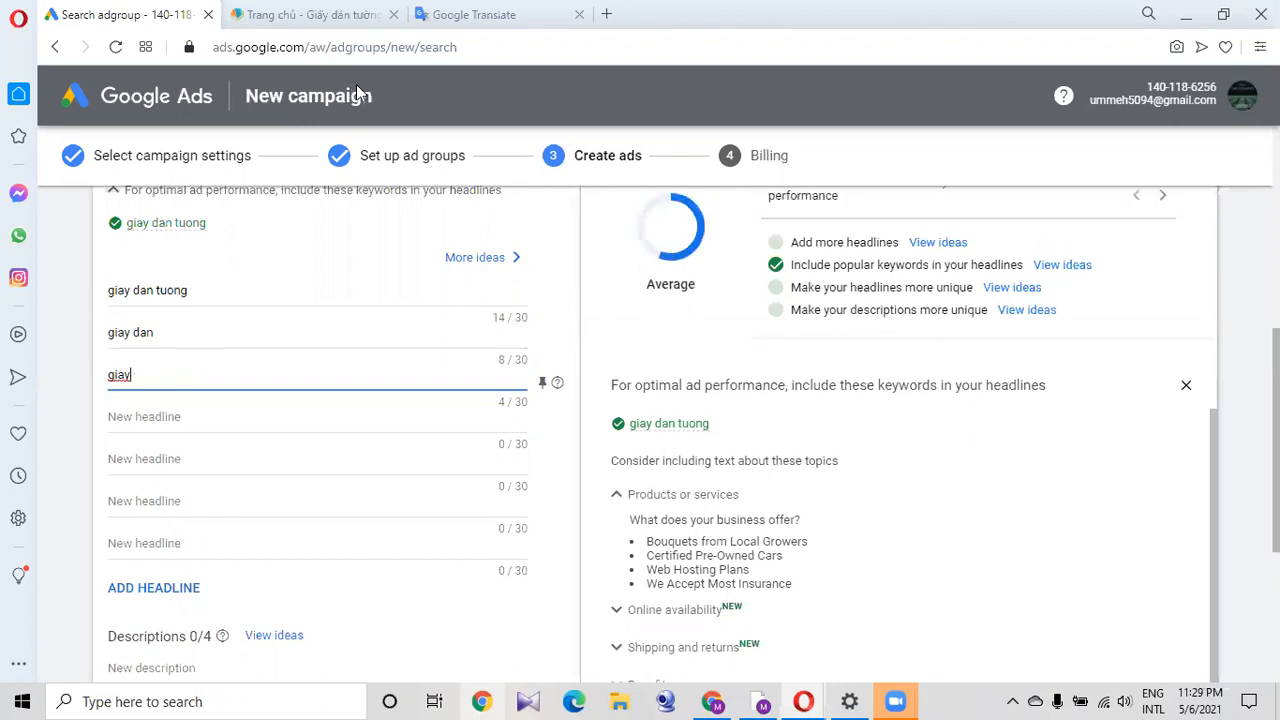
Fill in the fourth and fifth headlines with "tuong" and "dan tuong", copied from the first headline.
double_click(158, 289)
key("ctrl+c")
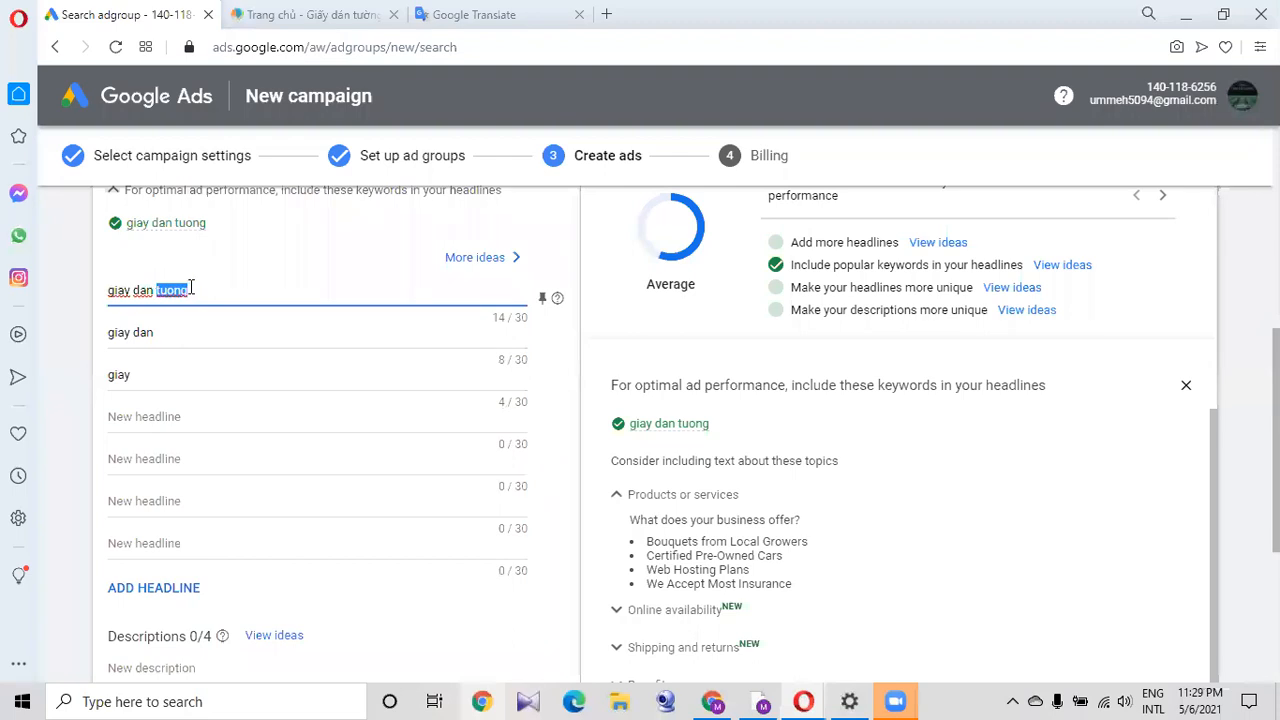
left_click(140, 417)
key("ctrl+v")
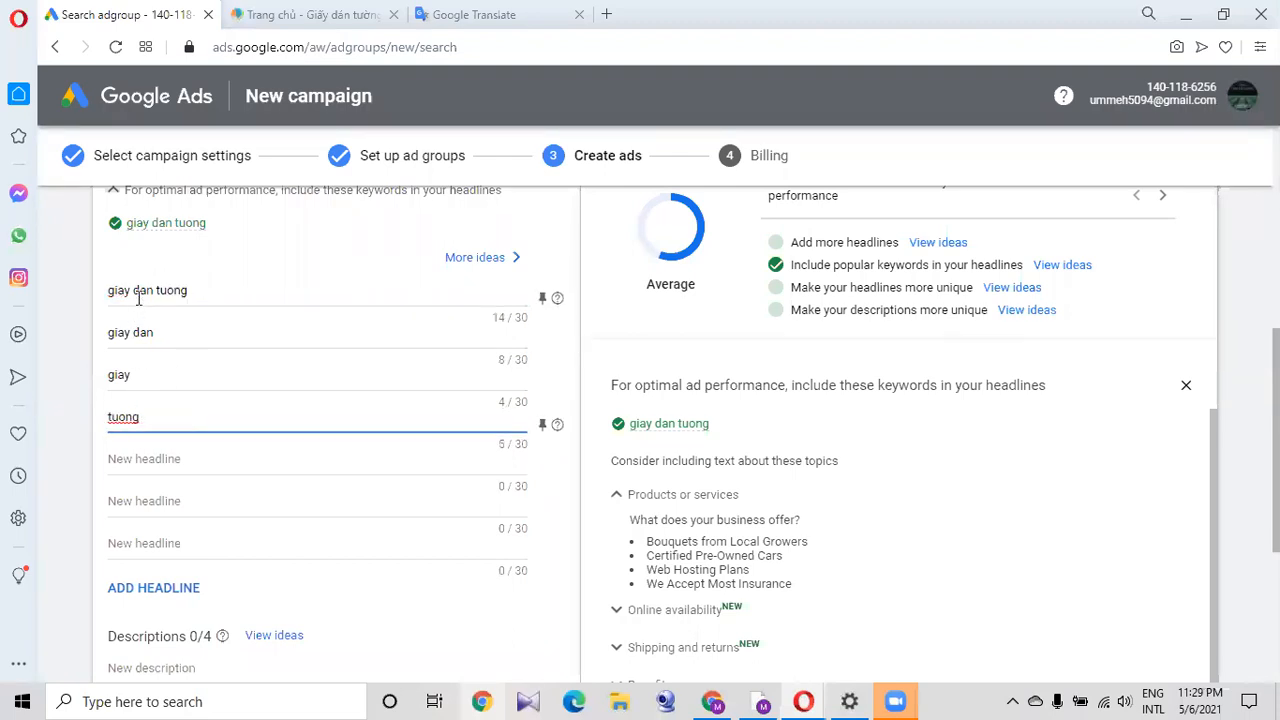
left_click_drag(133, 289, 189, 291)
key("ctrl+c")
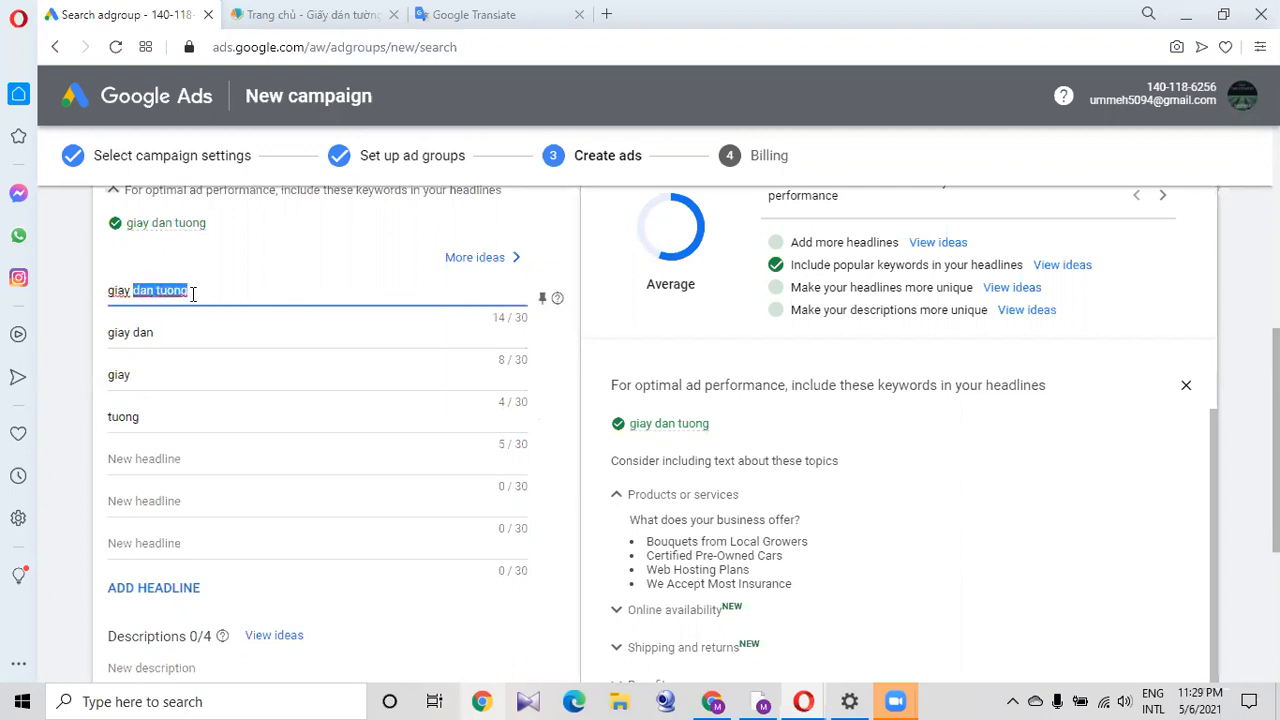
left_click(147, 456)
key("ctrl+v")
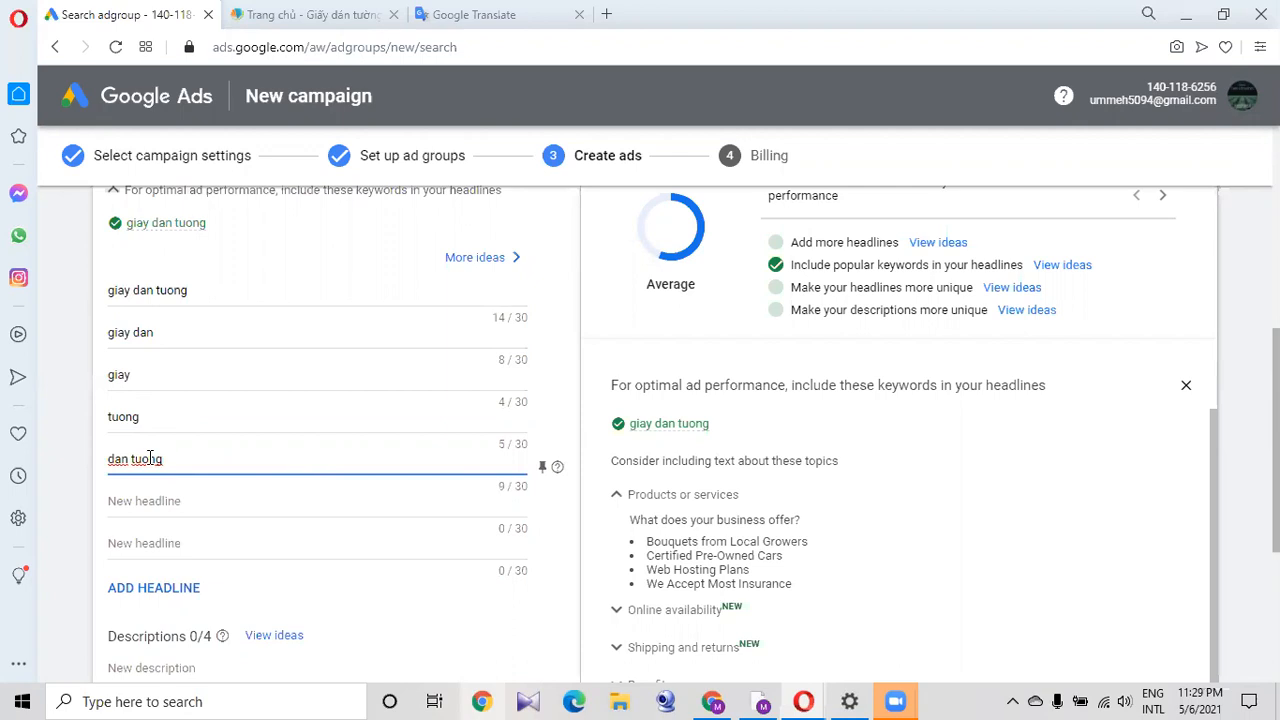
Enter "dan" as the sixth headline, copied from the middle word of the first headline.
left_click(174, 502)
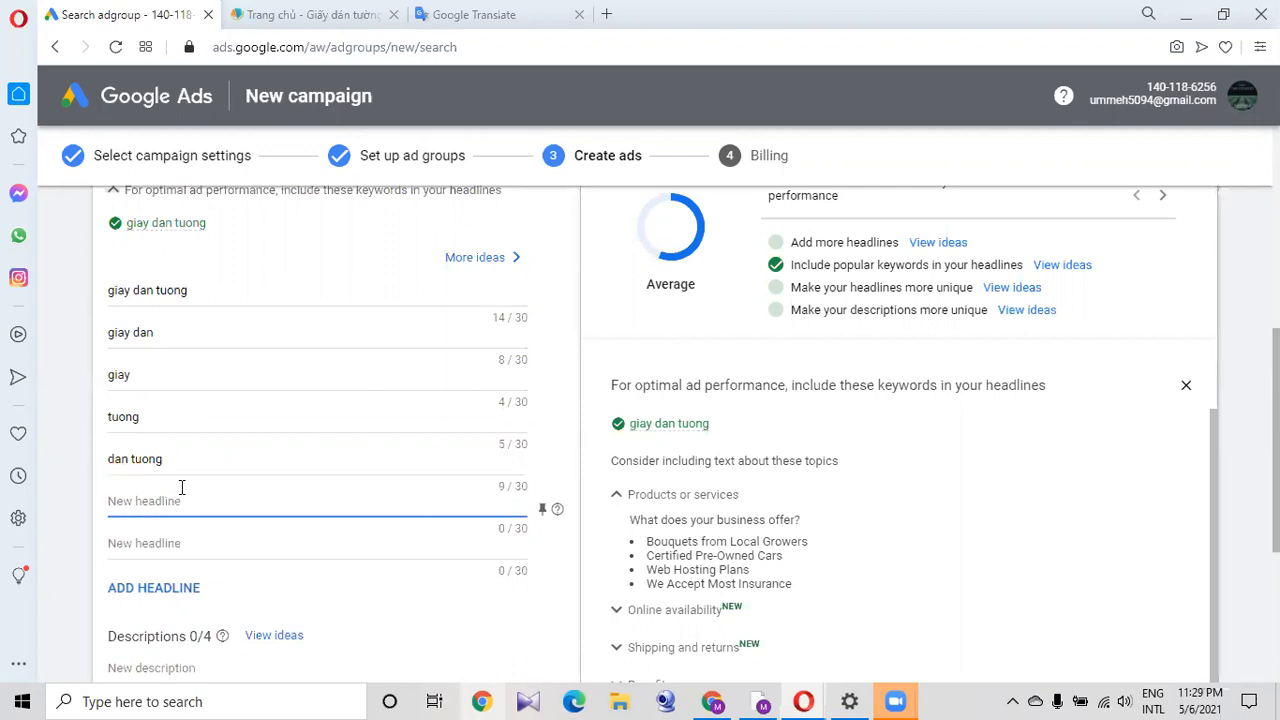
left_click(483, 260)
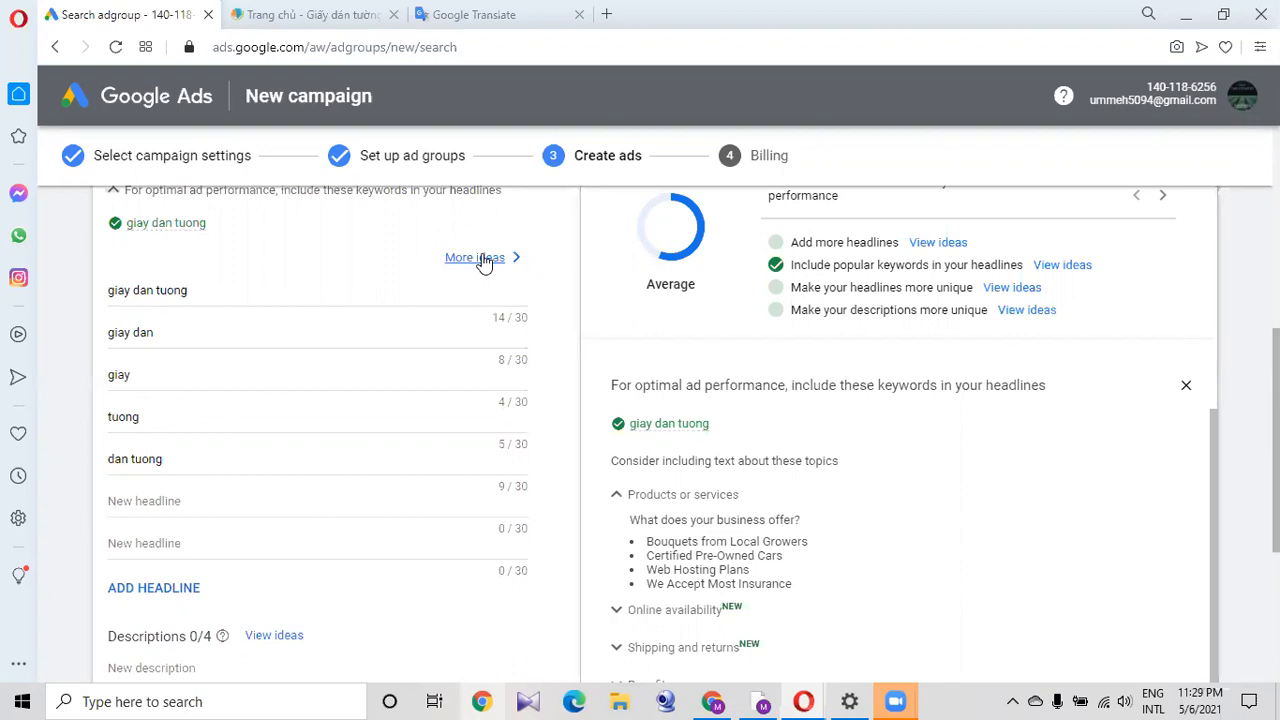
double_click(136, 289)
key("ctrl+c")
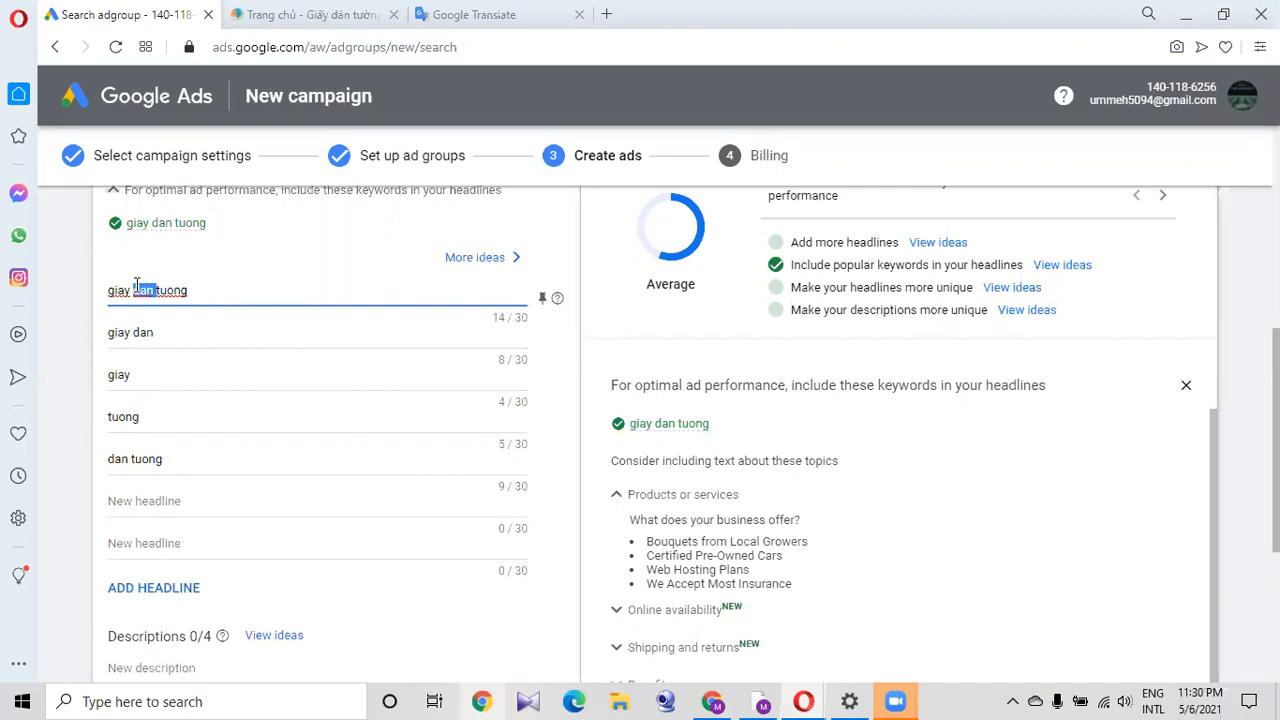
left_click(136, 494)
key("ctrl+v")
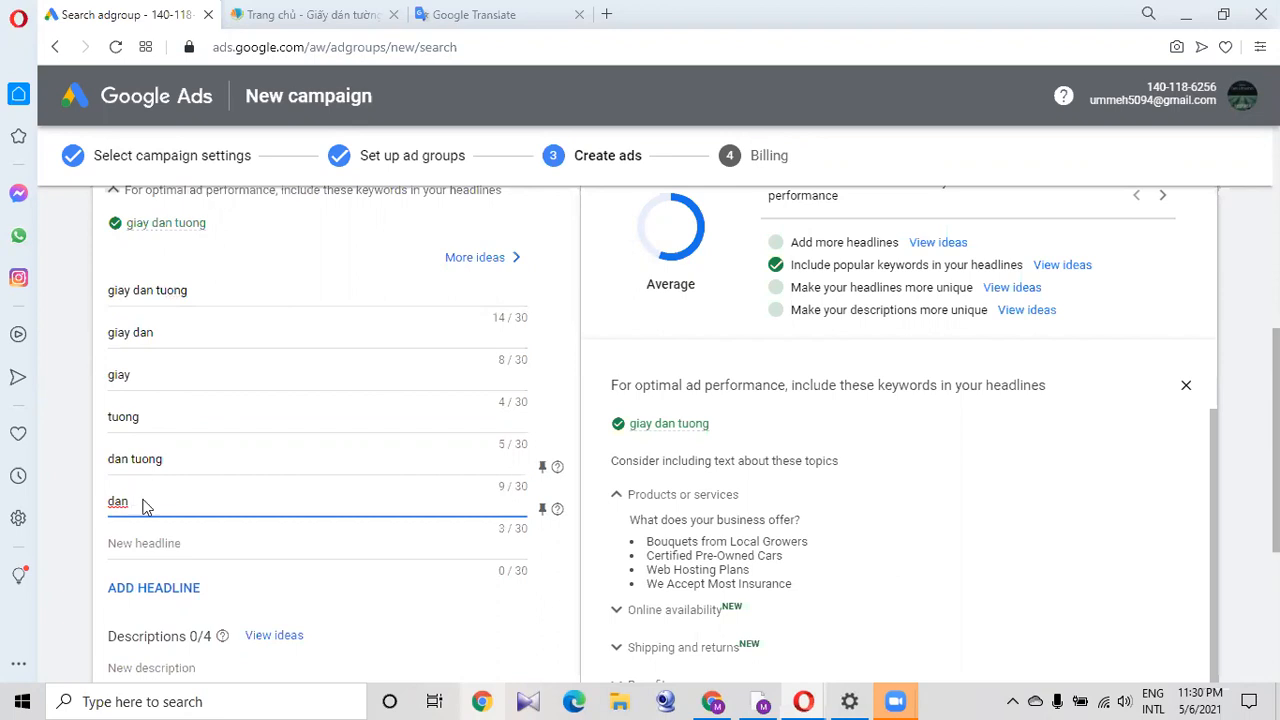
Copy the accented phrase "giấy dán tường" from Google Translate and enter it as the seventh headline in Google Ads.
left_click(444, 12)
left_click(306, 369)
left_click_drag(285, 269, 114, 284)
key("ctrl+c")
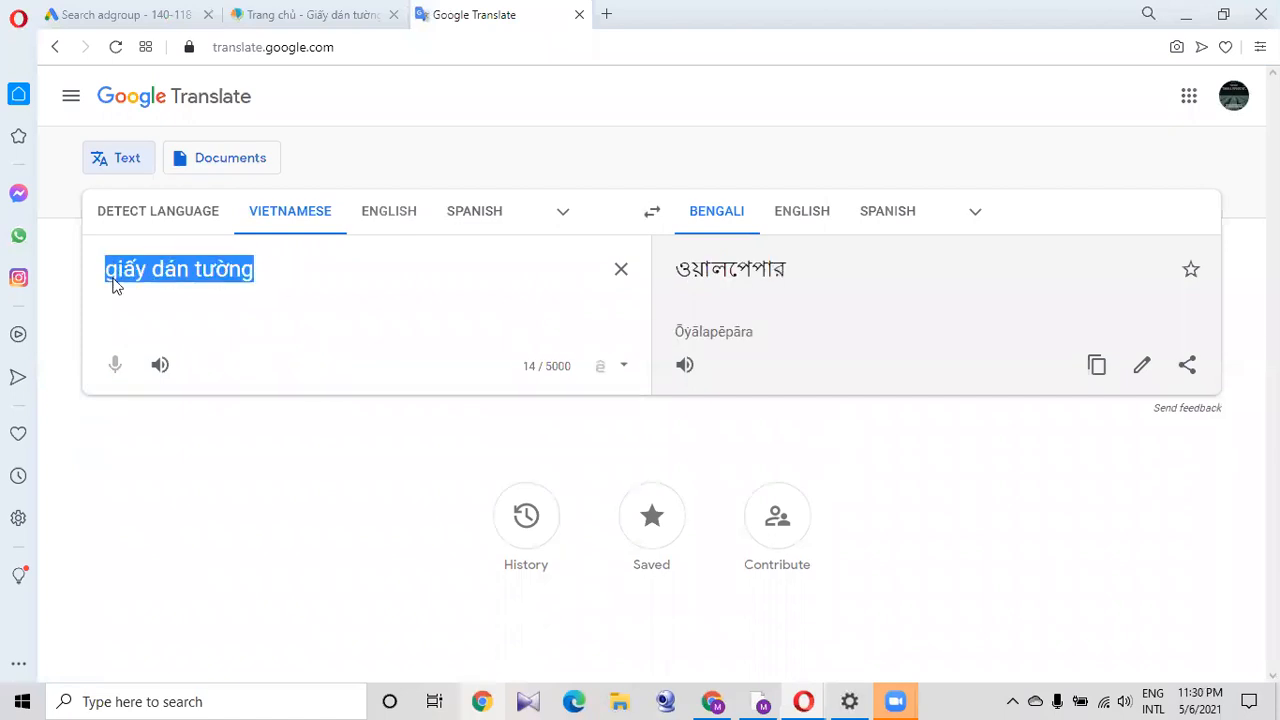
left_click(136, 16)
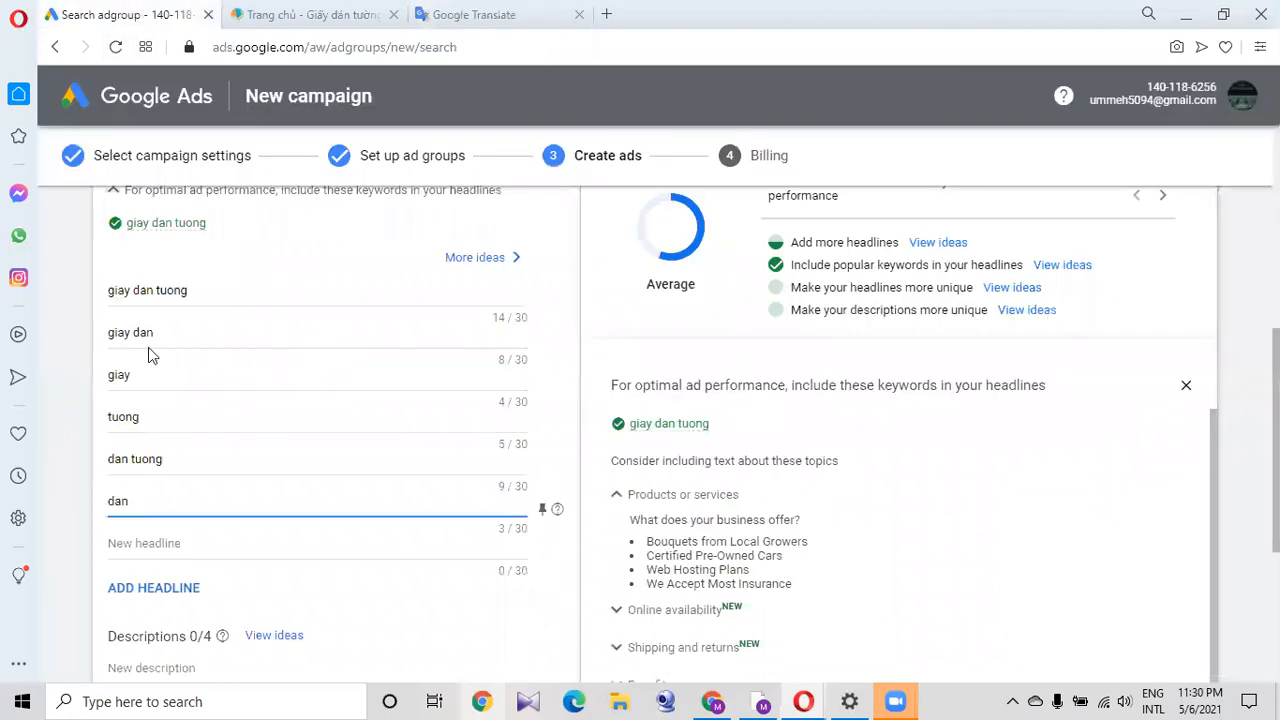
left_click(157, 542)
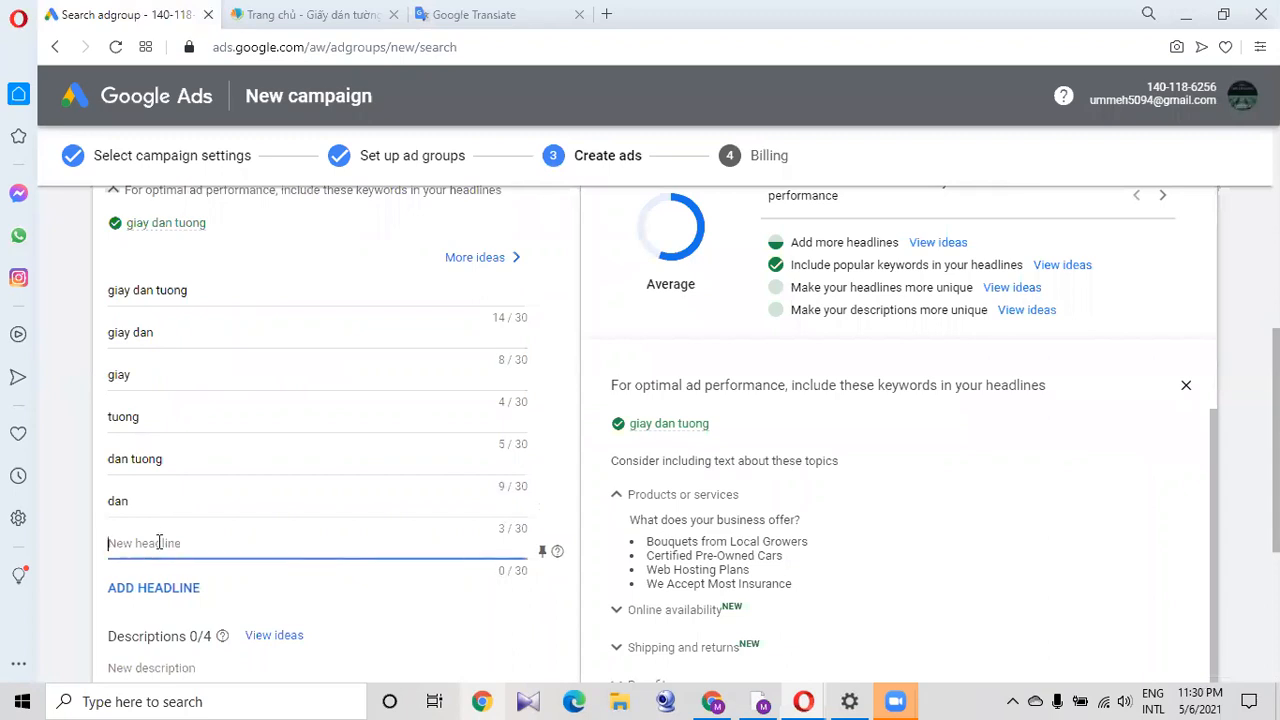
key("ctrl+v")
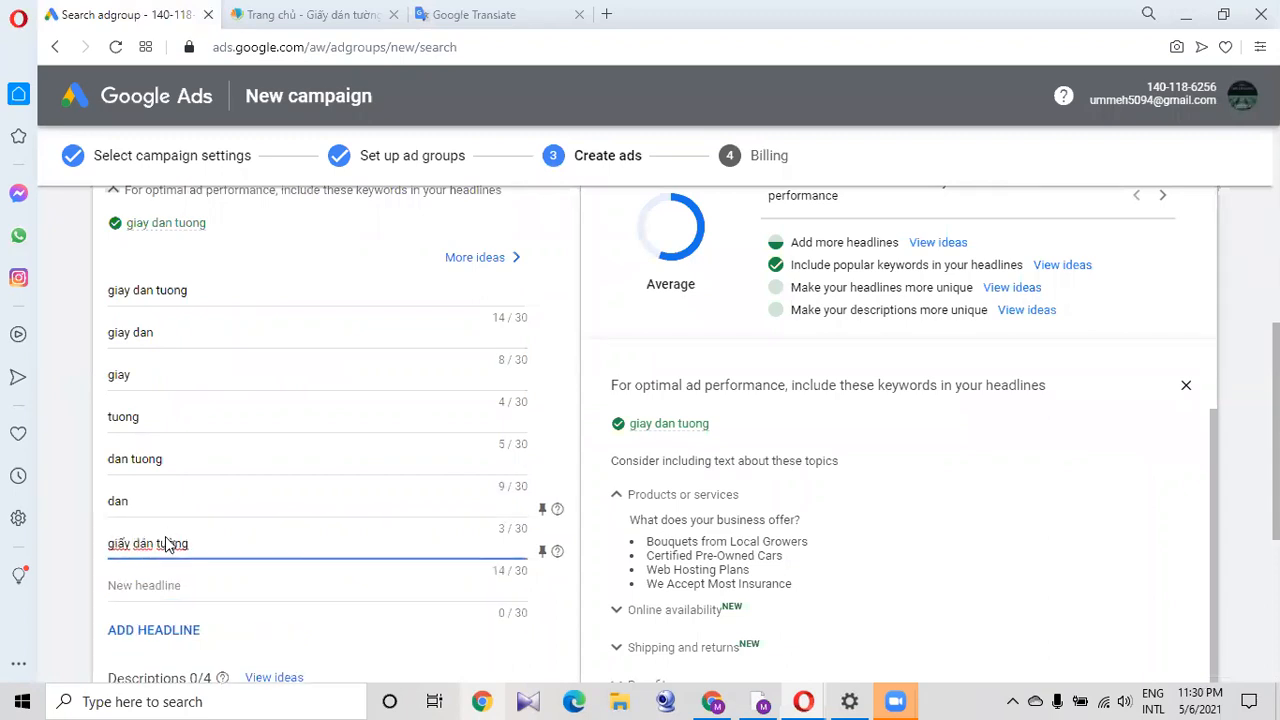
Fill in the eighth and ninth headlines with "giấy dán" and "dán tường", copied from the accented seventh headline.
left_click_drag(155, 543, 113, 546)
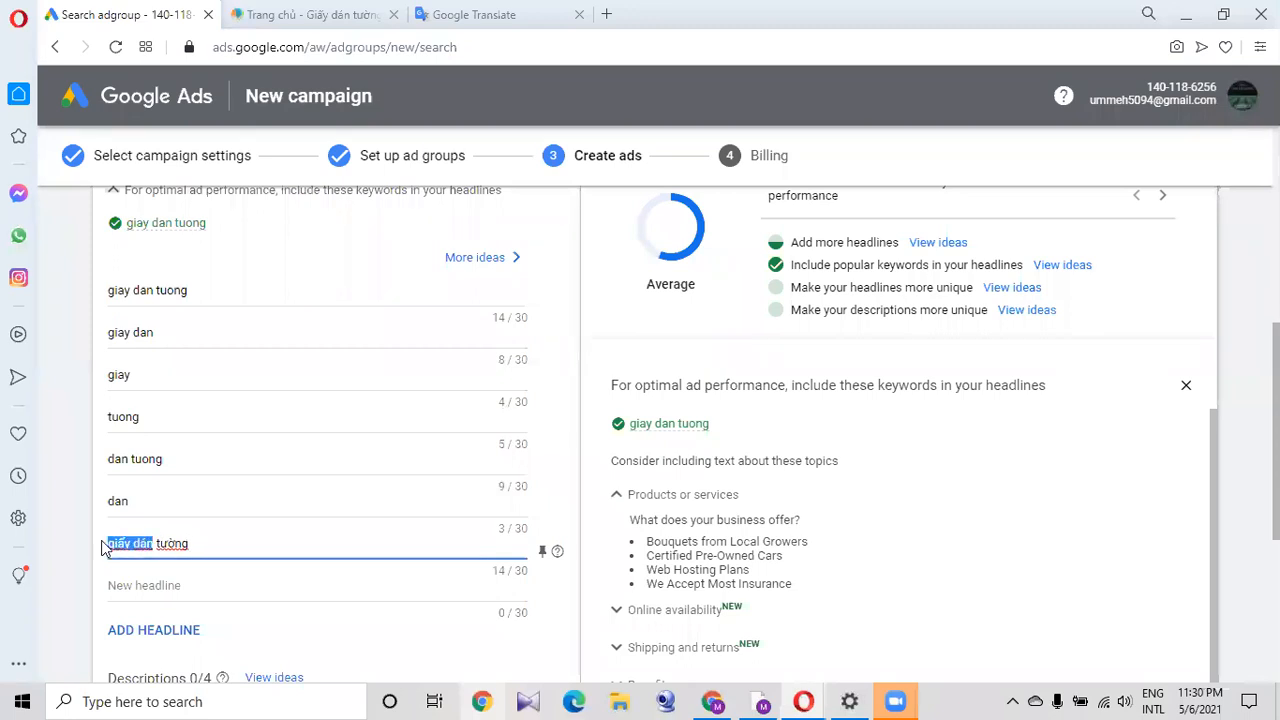
key("ctrl+c")
left_click(168, 586)
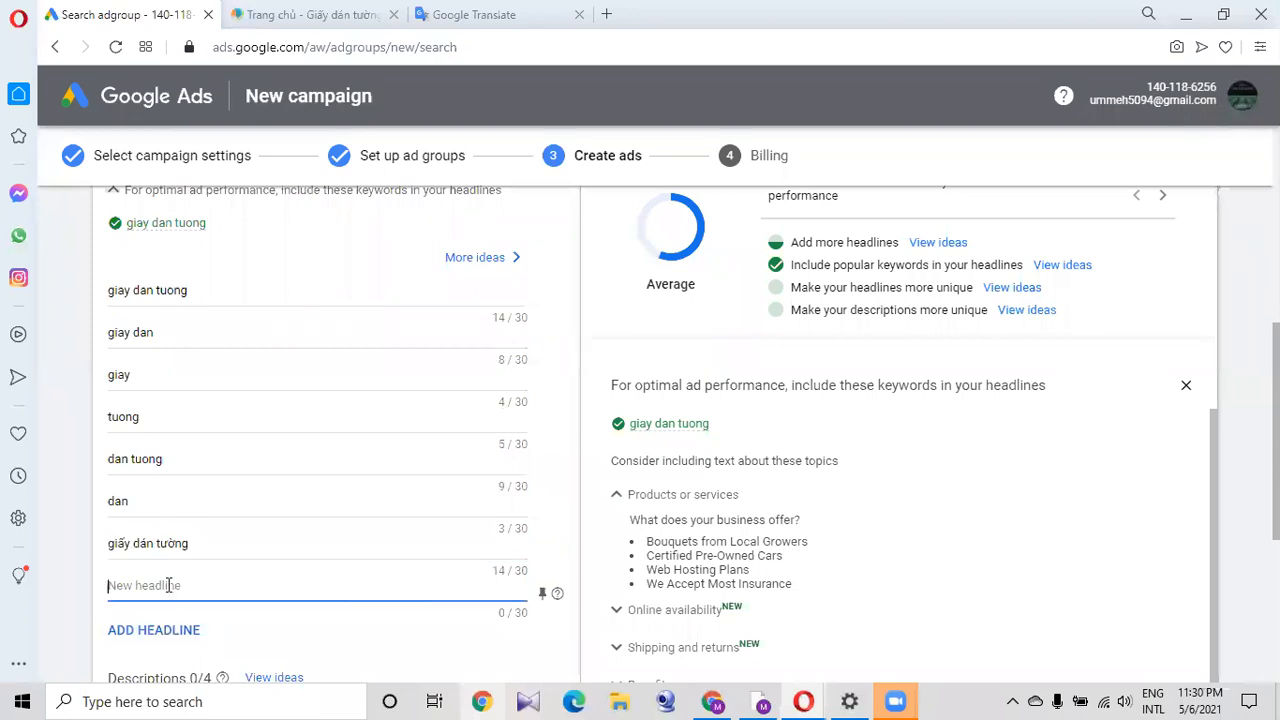
key("ctrl+v")
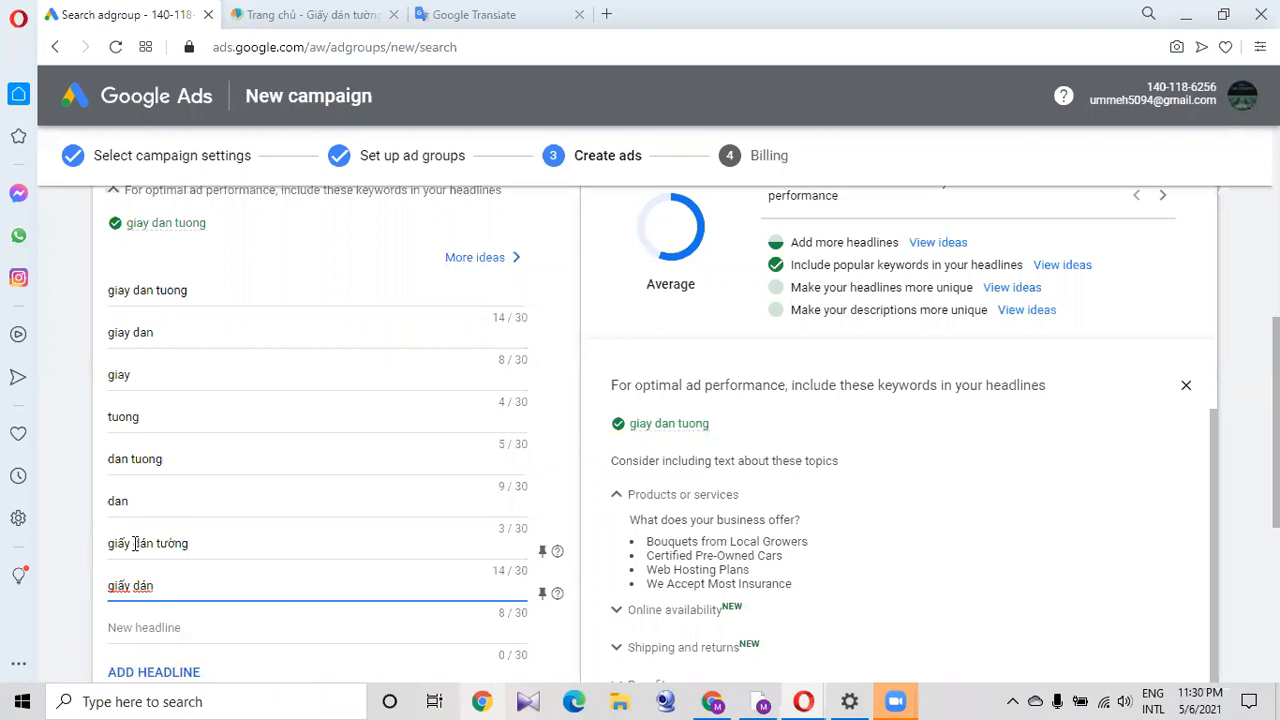
left_click_drag(134, 543, 189, 541)
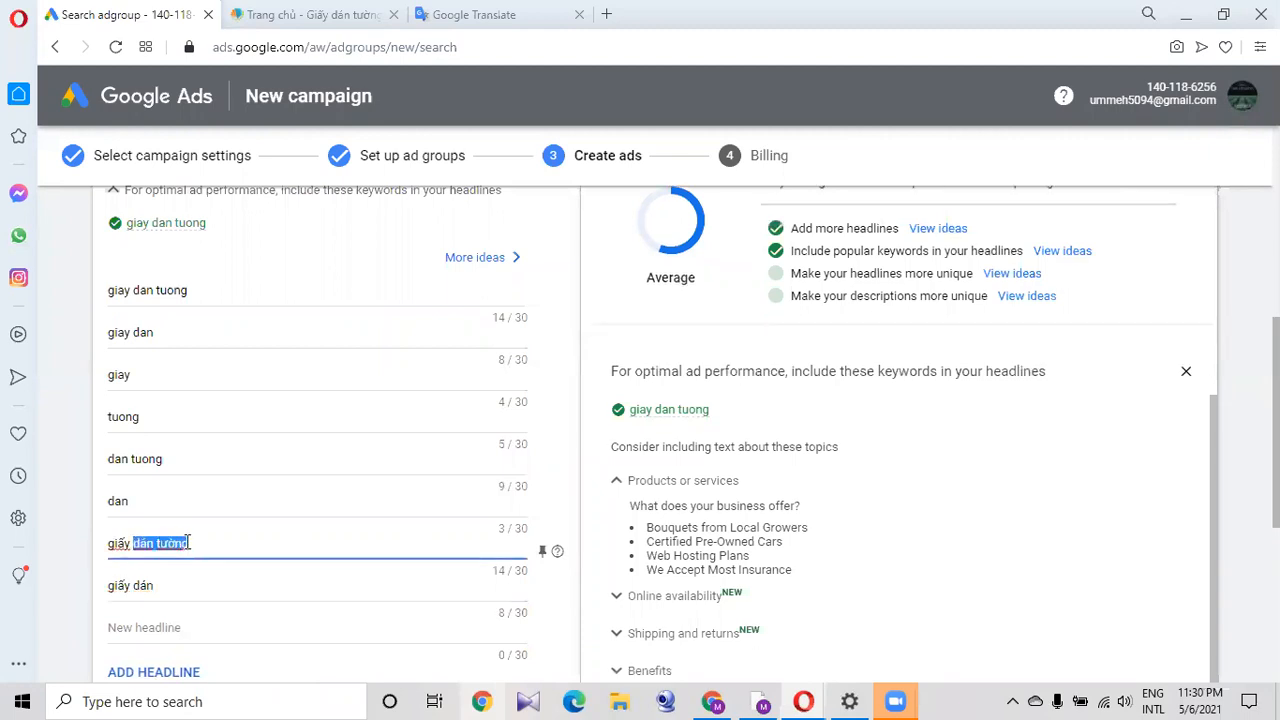
left_click(175, 627)
key("ctrl+v")
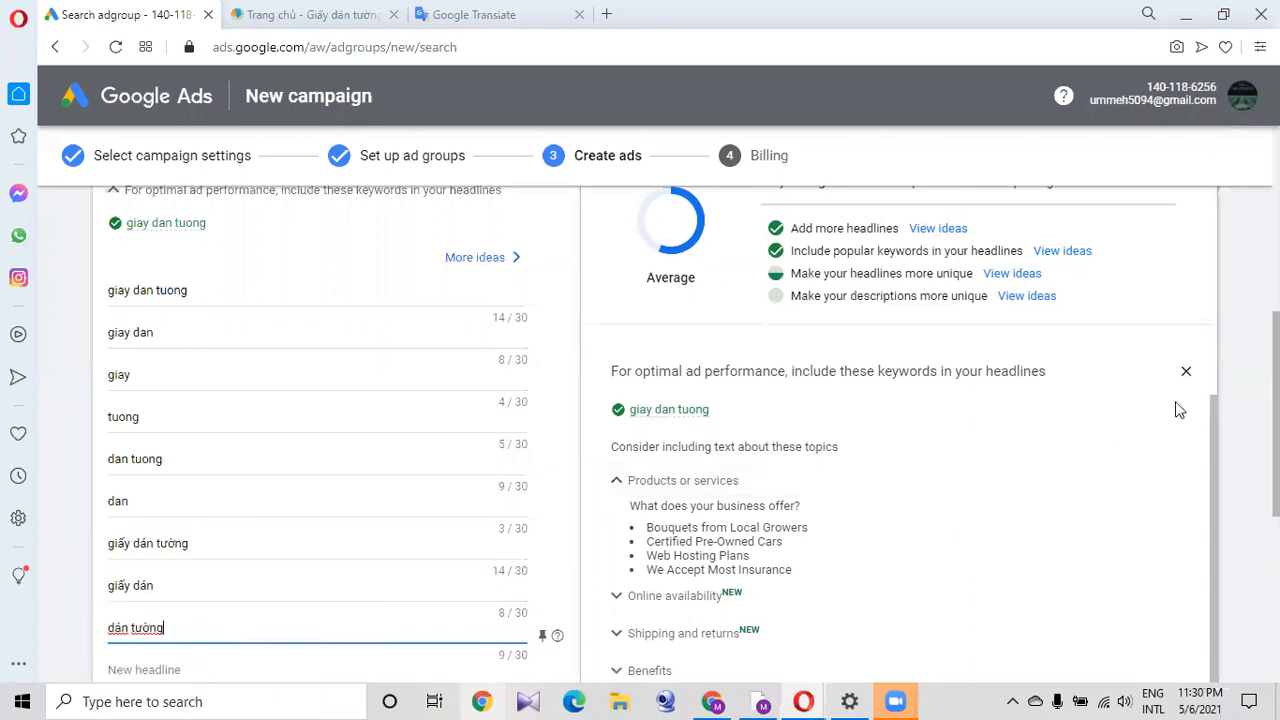
Fill in the tenth and eleventh headlines with "dán" and "tường", copied from the ninth headline.
left_click_drag(1276, 410, 1276, 444)
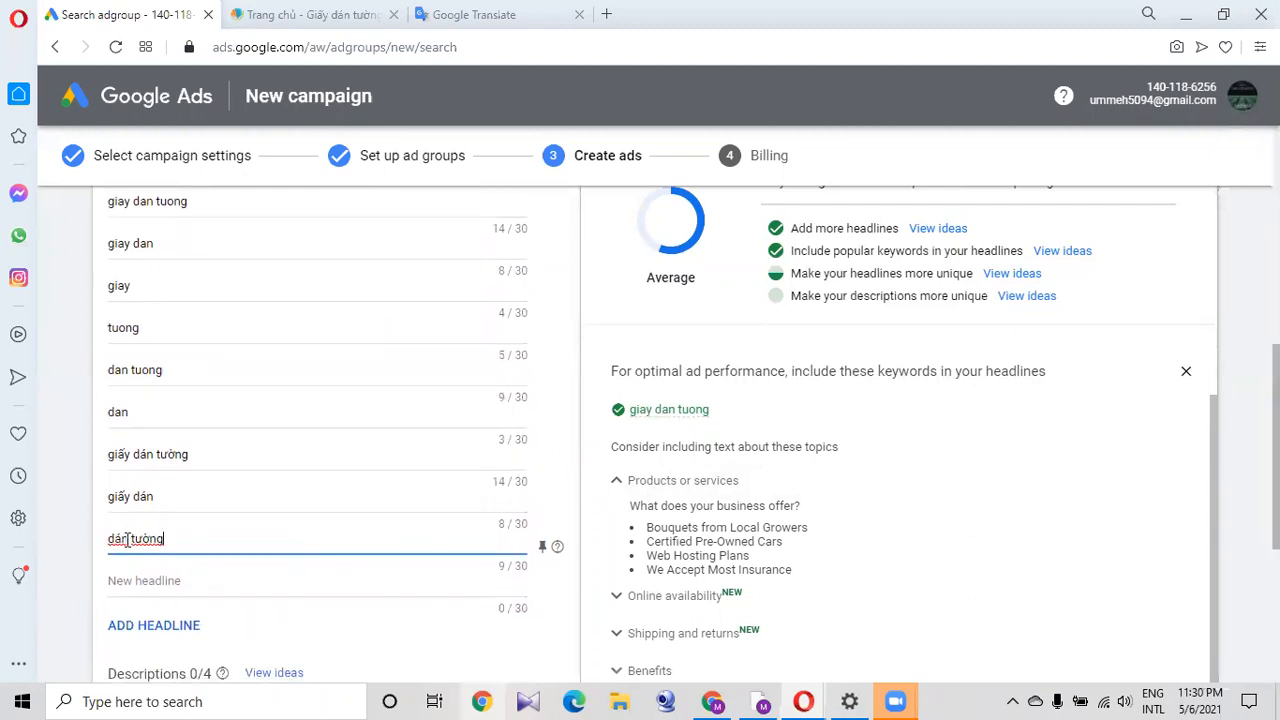
left_click_drag(127, 540, 109, 548)
key("ctrl+c")
left_click(140, 580)
key("ctrl+v")
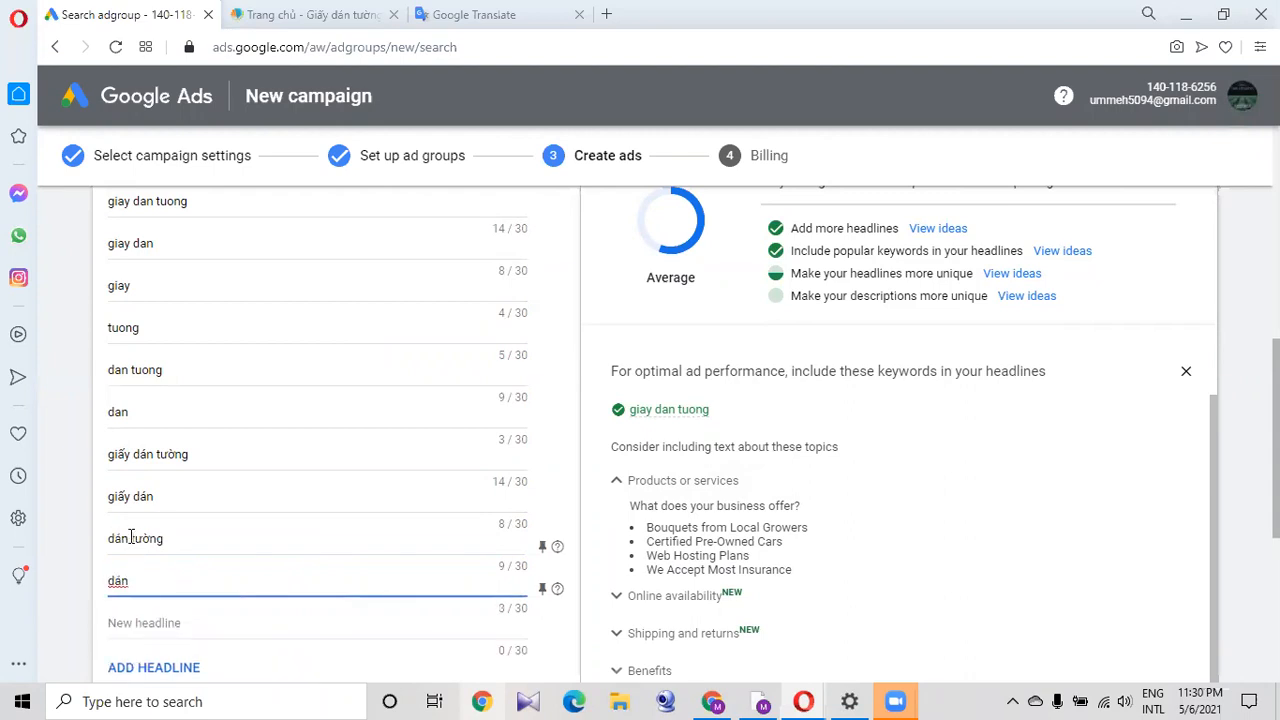
left_click_drag(131, 537, 165, 537)
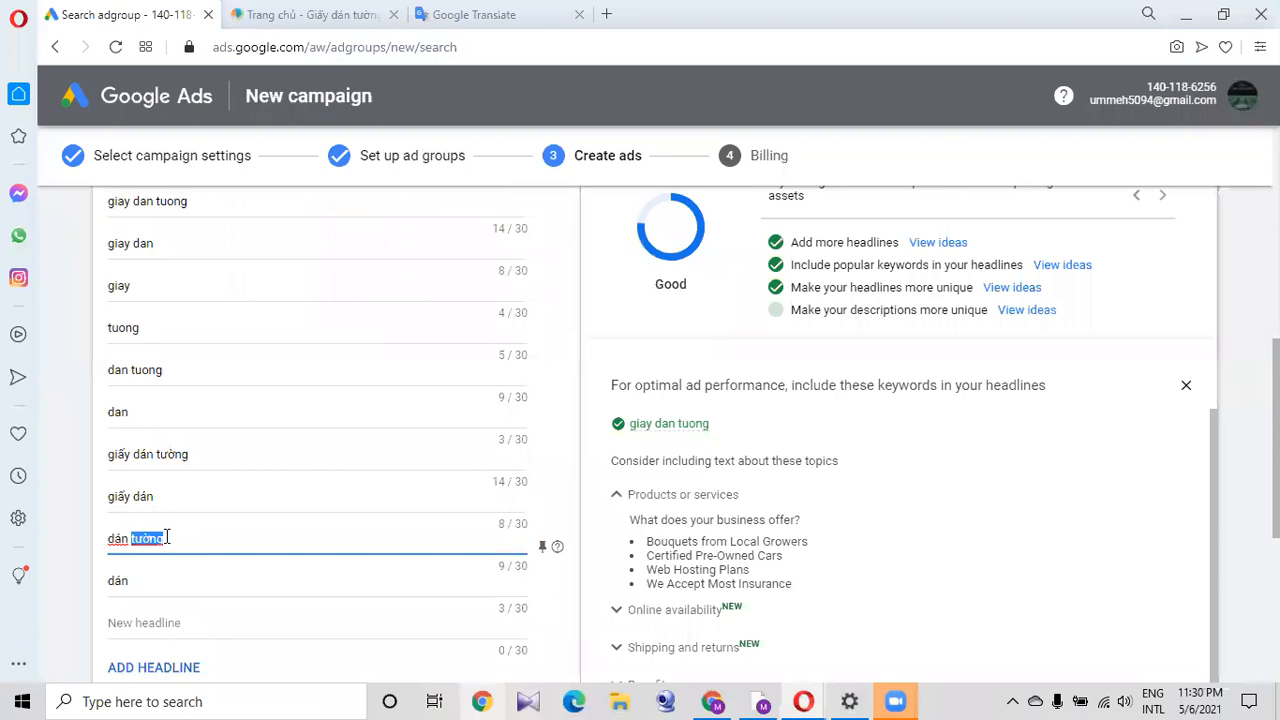
left_click(147, 622)
key("ctrl+v")
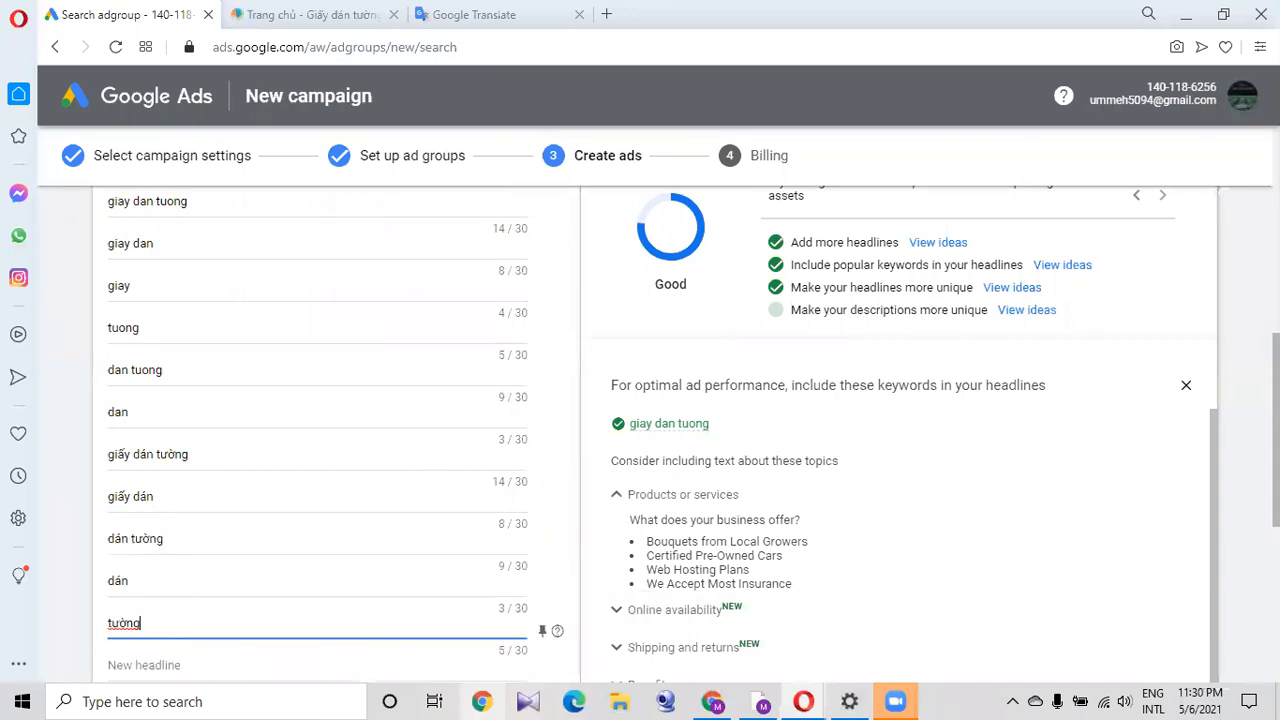
scroll(640, 436, "down", 3)
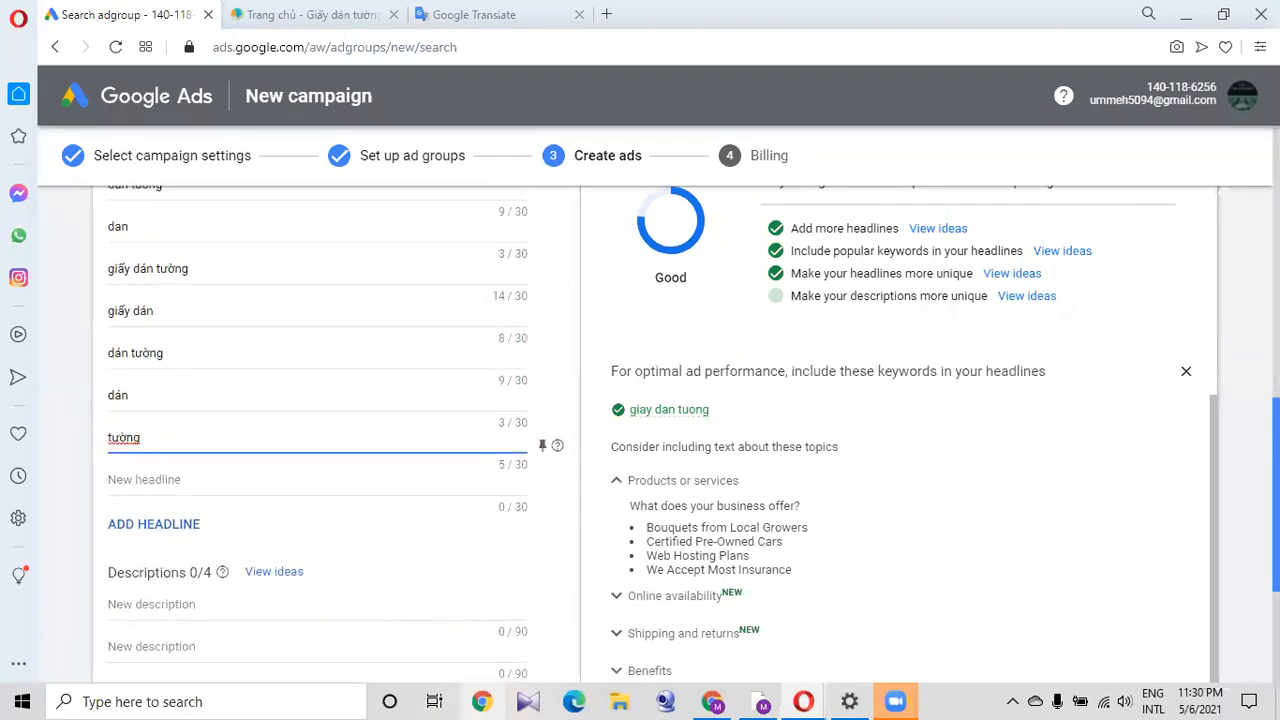
View the ideas for the descriptions and look through the giaydantuongthuhang.com home and contact pages for suitable description text.
scroll(461, 555, "down", 2)
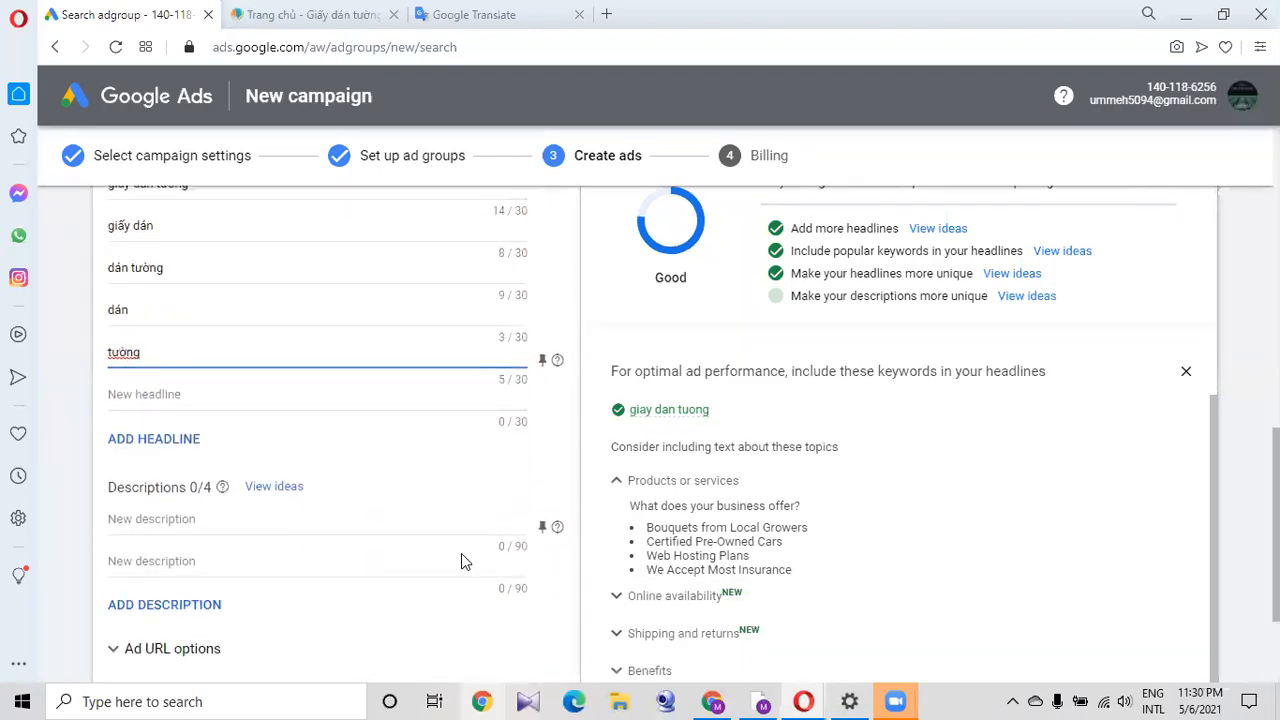
left_click(290, 490)
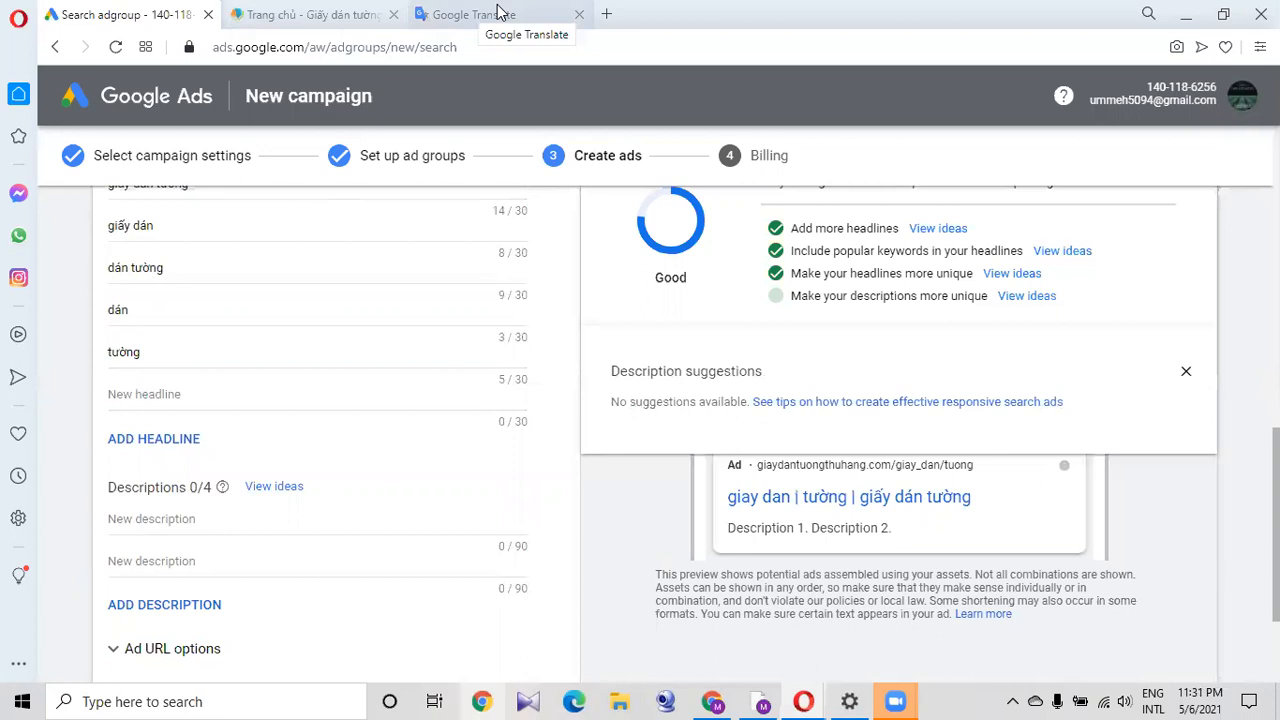
left_click(340, 16)
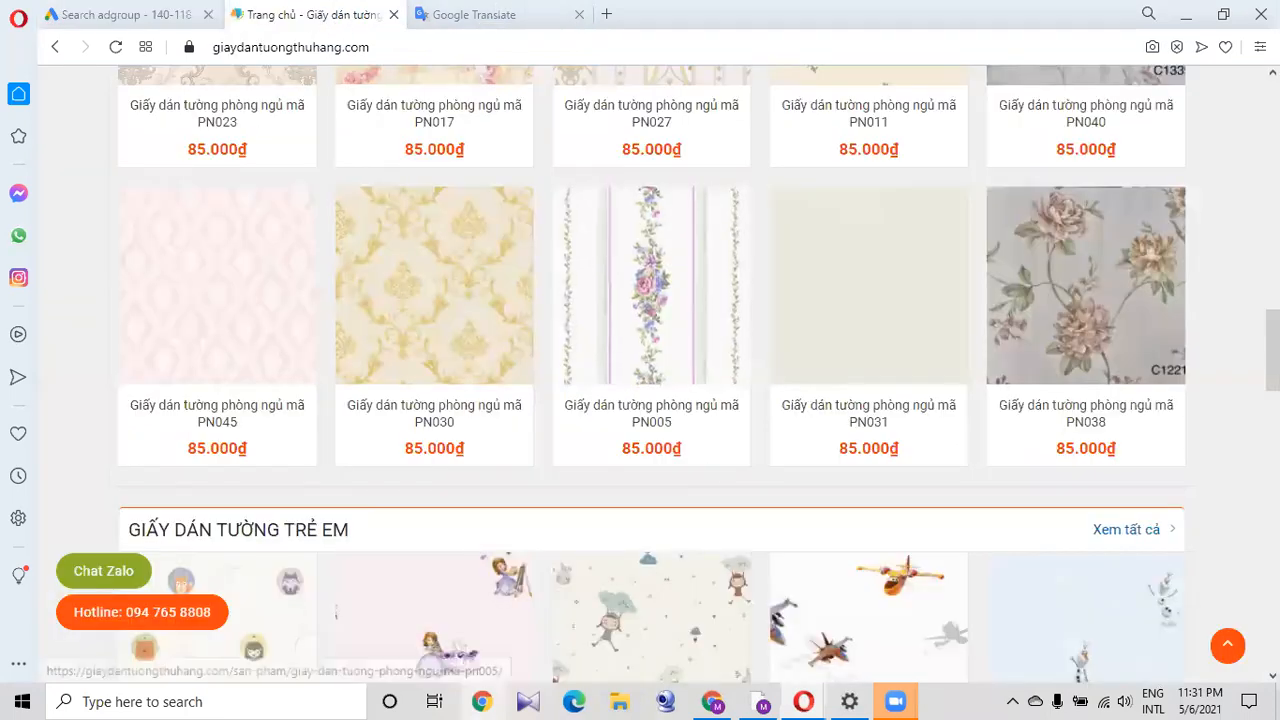
scroll(651, 285, "down", 5)
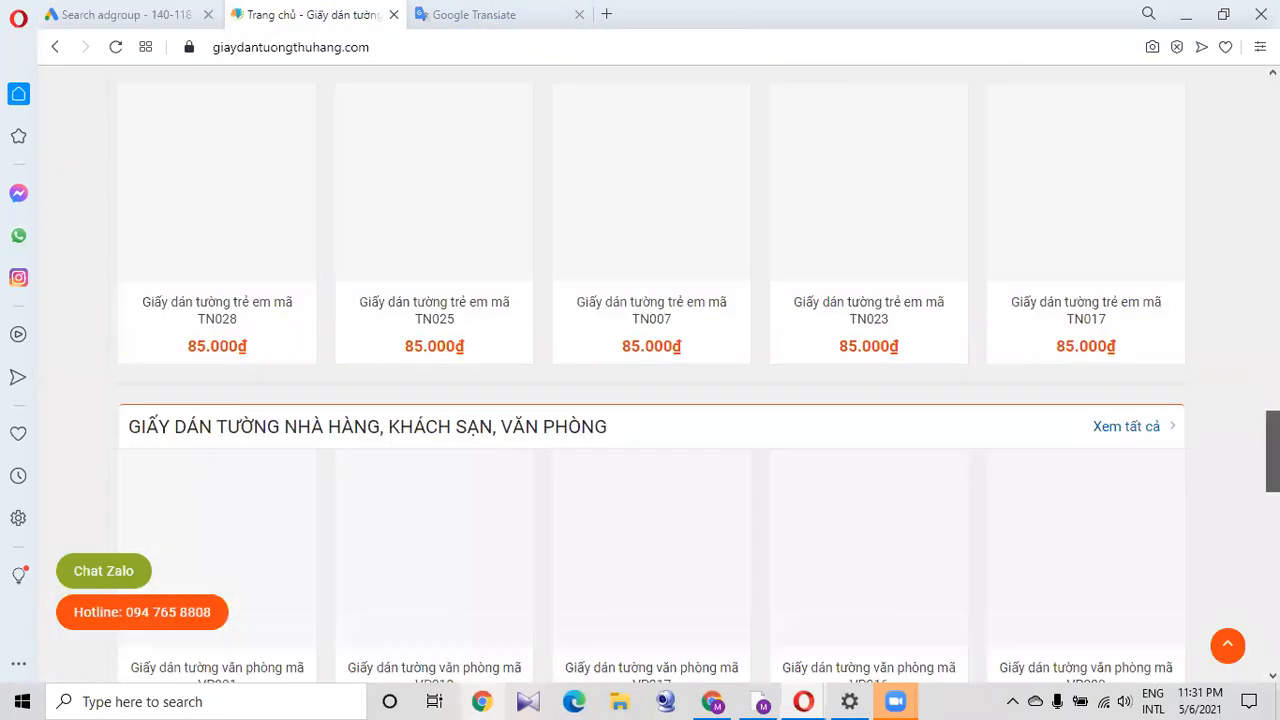
scroll(651, 375, "down", 10)
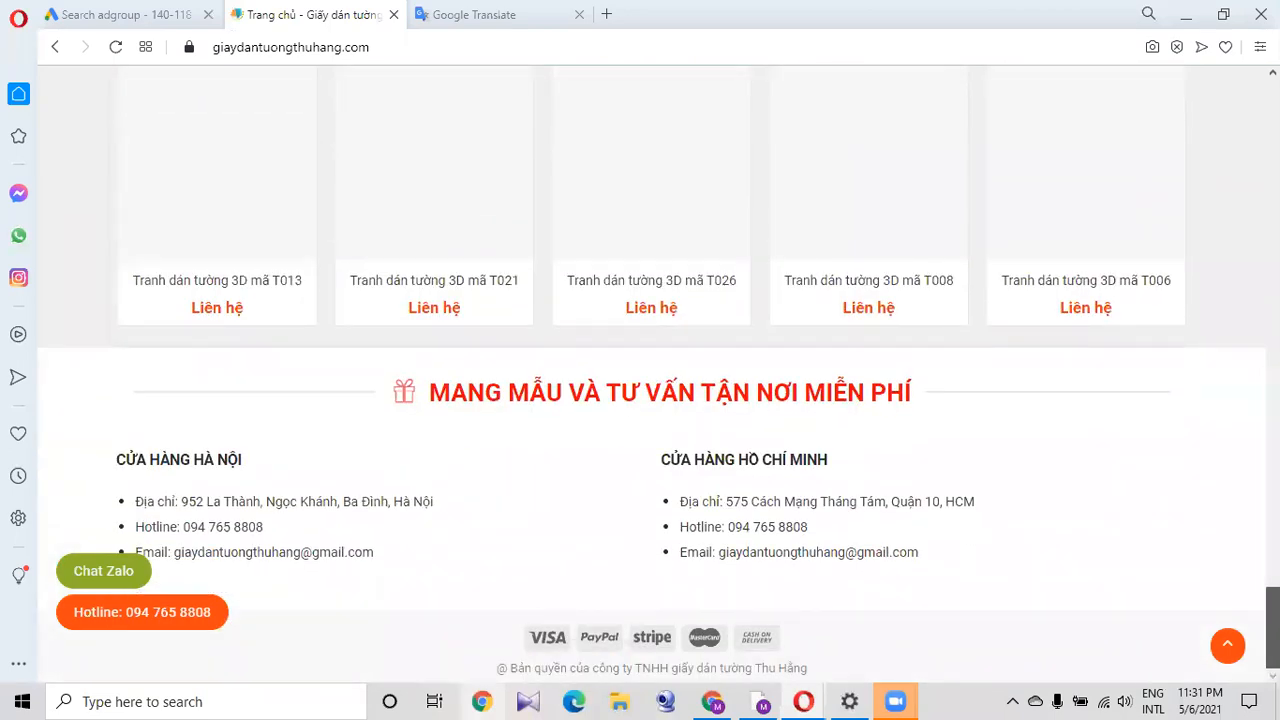
left_click_drag(1273, 627, 1273, 119)
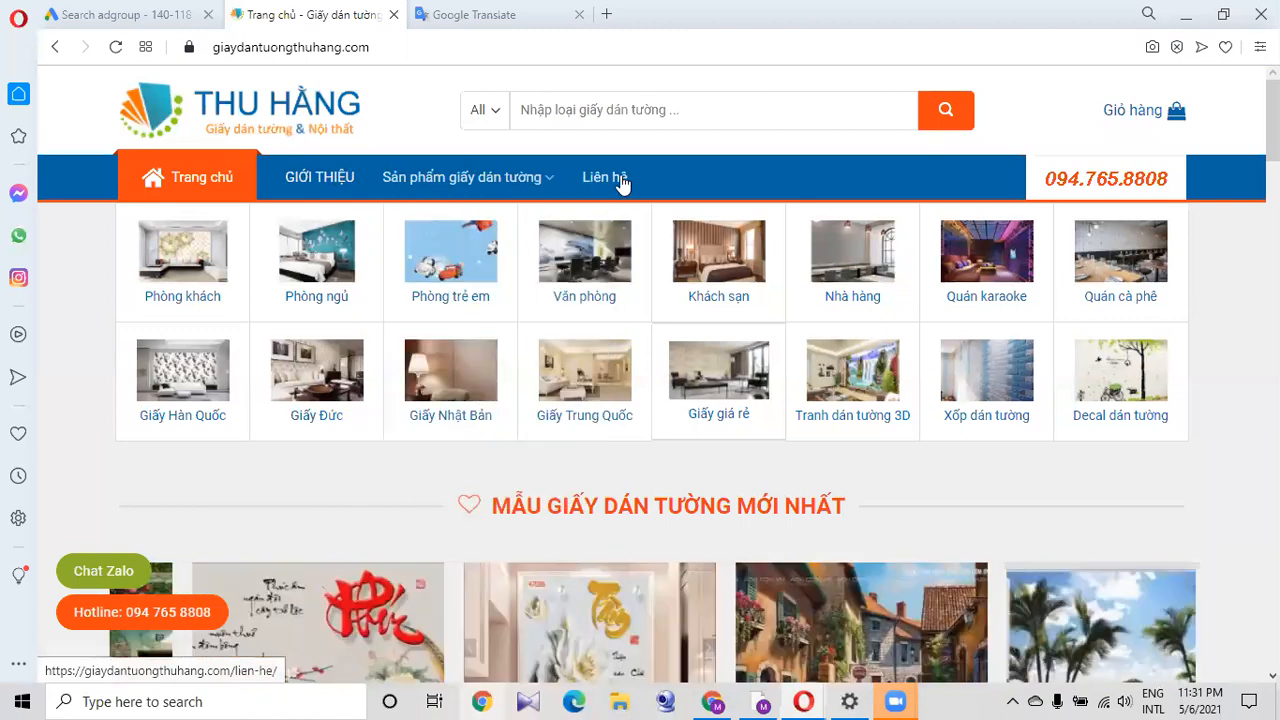
left_click(623, 180)
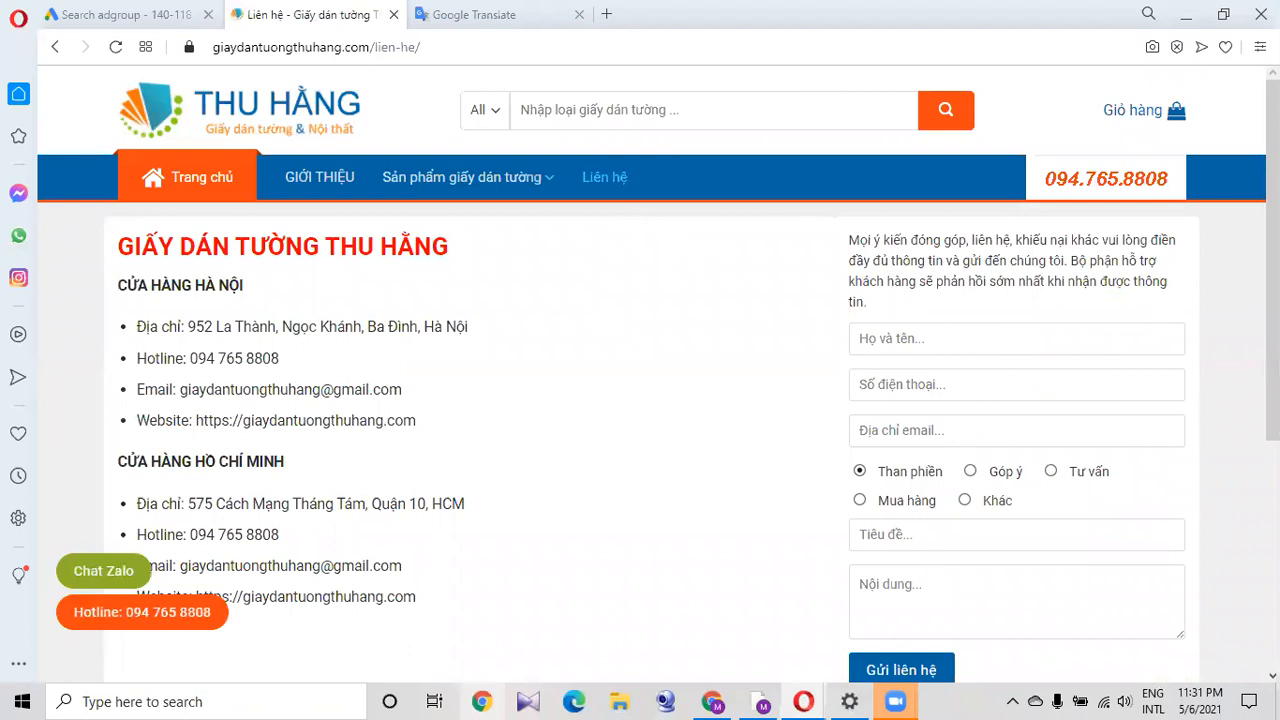
mouse_move(1272, 260)
left_mouse_down()
mouse_move(1272, 488)
mouse_move(1272, 281)
left_mouse_up()
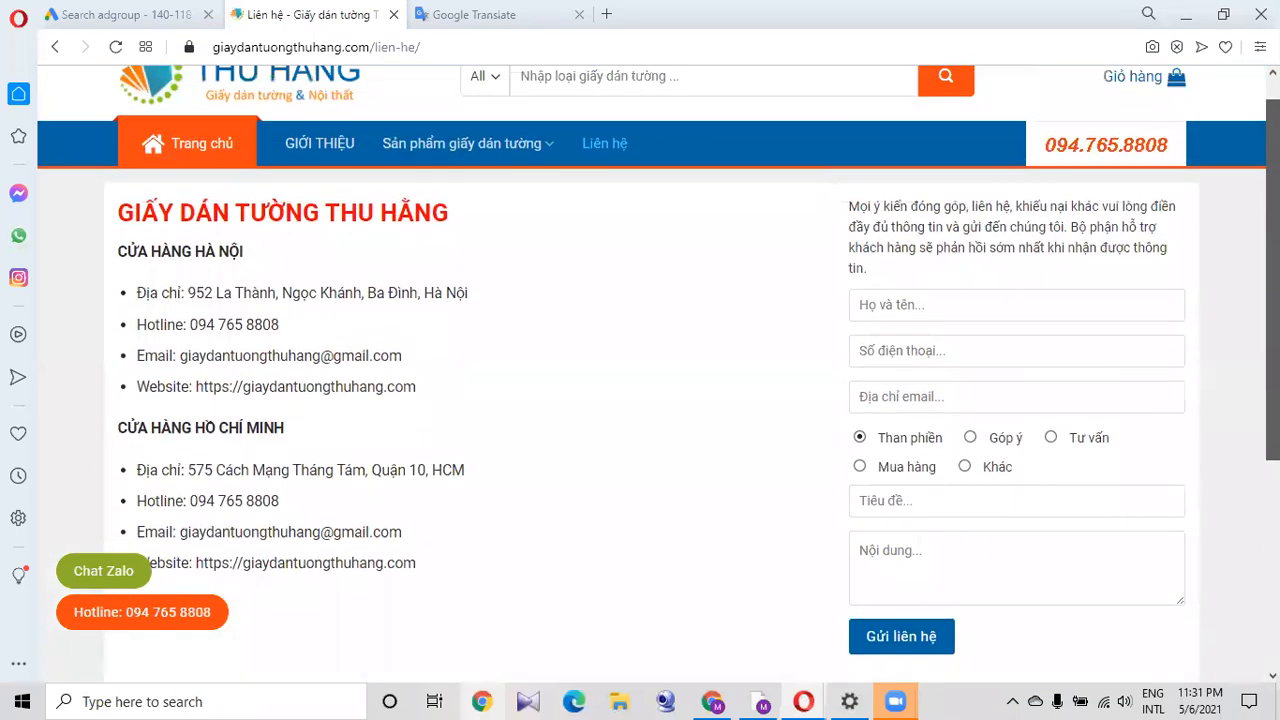
Copy the heading "GIẤY DÁN TƯỜNG THU HẰNG" from the website's contact page and enter it as the first description in Google Ads.
left_click_drag(478, 218, 123, 200)
key("ctrl+c")
left_click(64, 15)
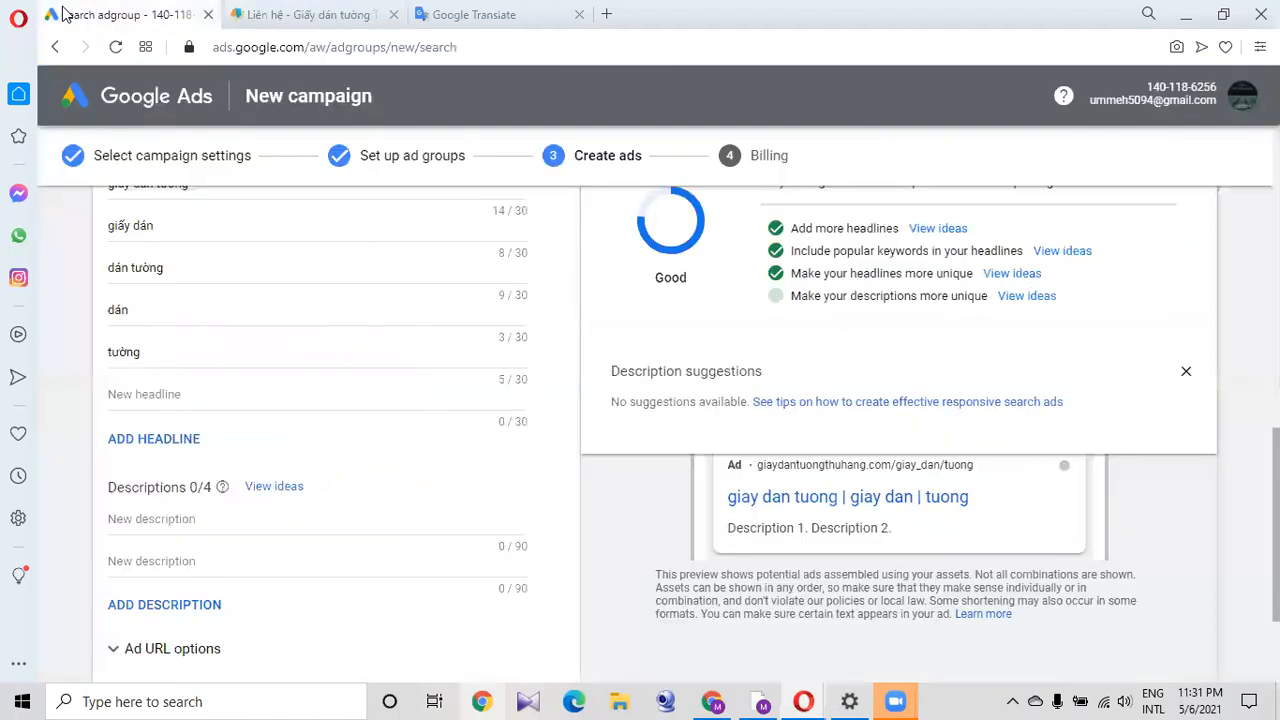
left_click(189, 520)
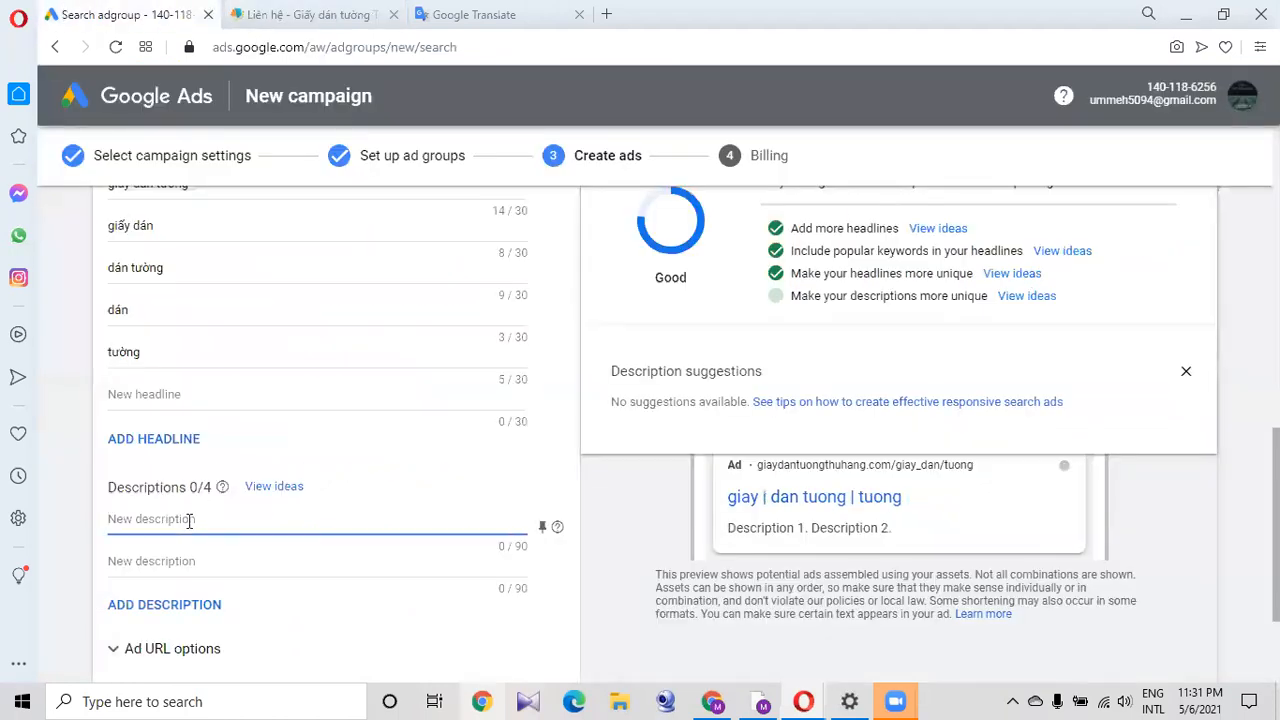
key("ctrl+v")
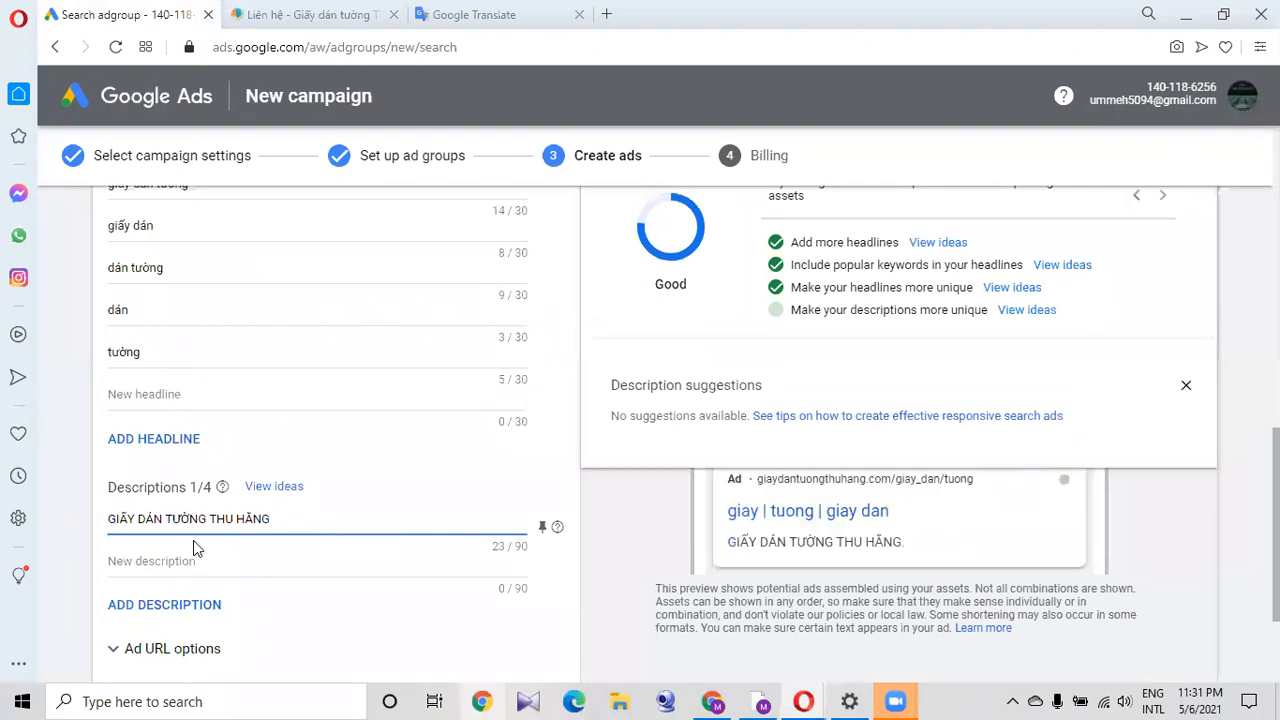
Copy the store heading "CỬA HÀNG HÀ NỘI" from the contact page and enter it as the second description in Google Ads.
left_click(286, 12)
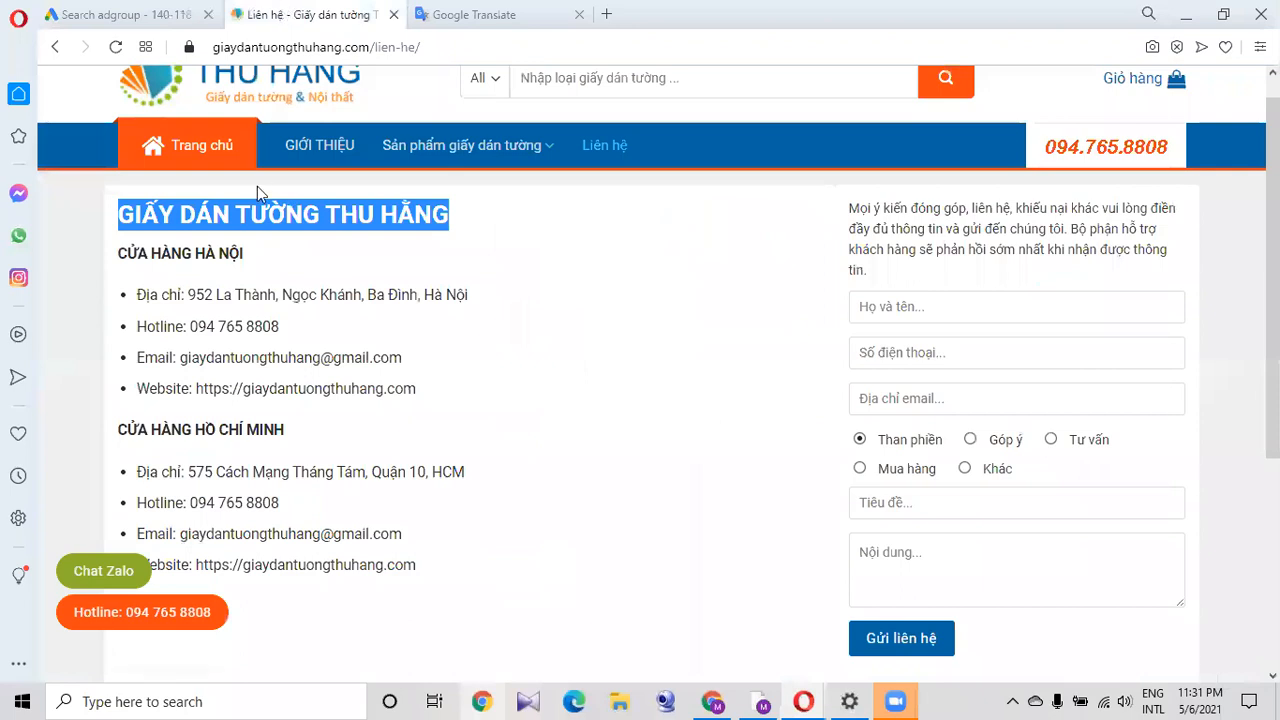
left_click_drag(257, 258, 115, 255)
left_click(120, 14)
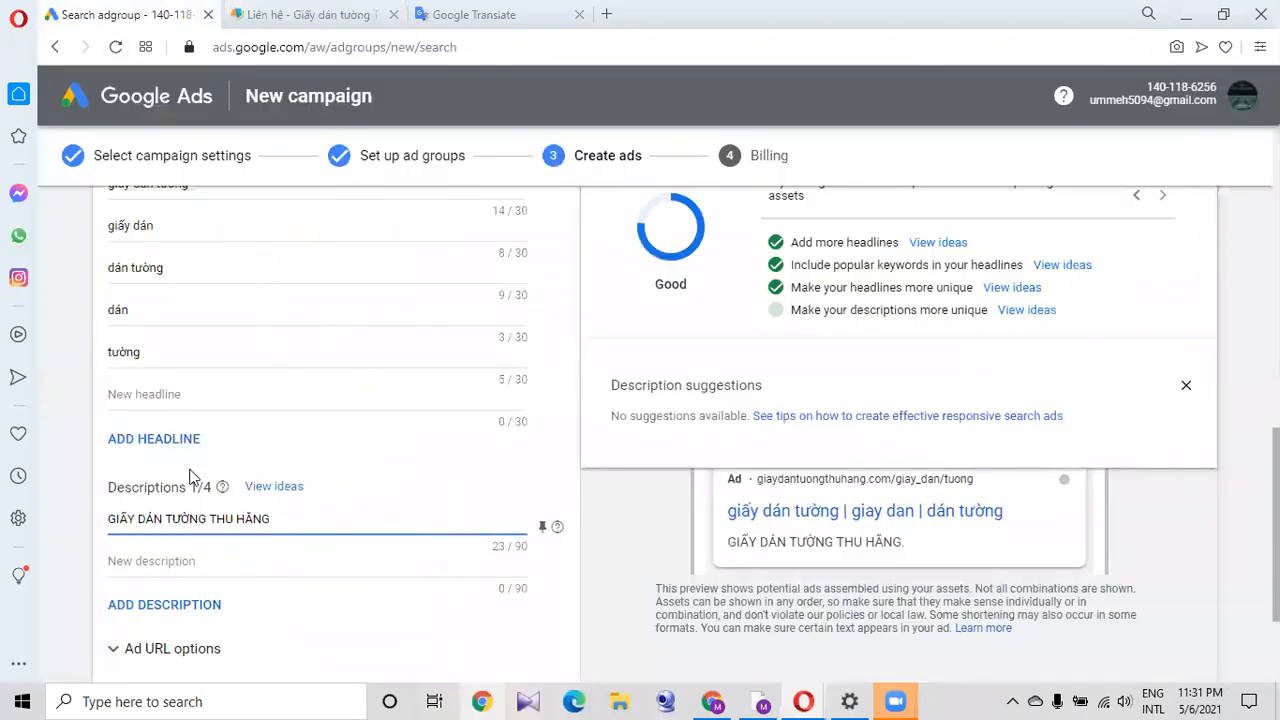
left_click(174, 561)
key("ctrl+v")
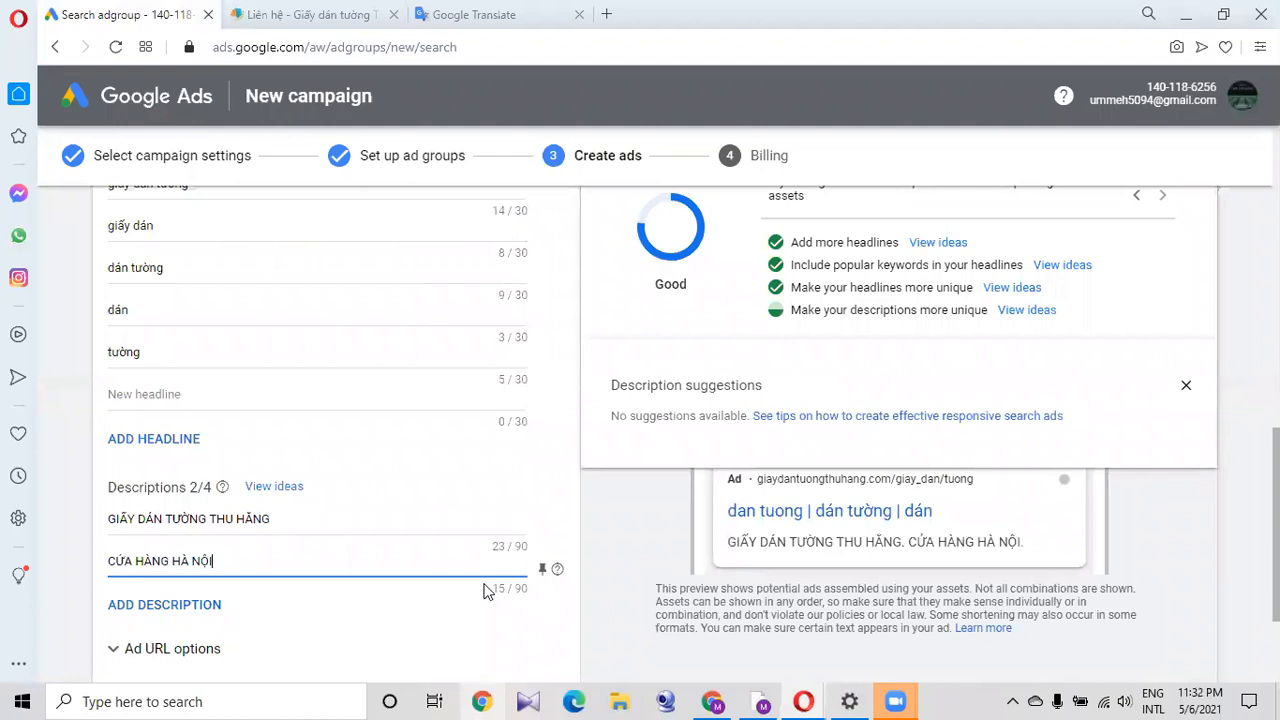
Add a third description and fill it with "GIẤY DÁN TƯỜNG THU HẰNG", the same text as the first description.
left_click_drag(1276, 560, 1276, 576)
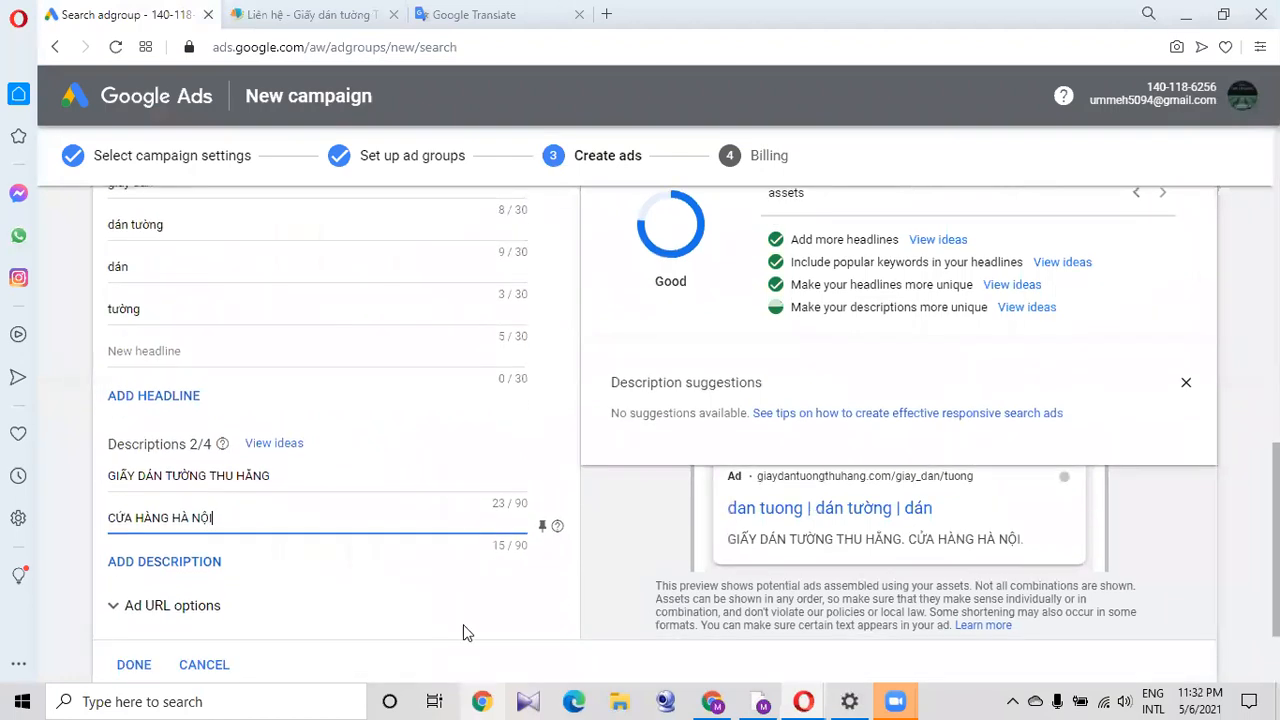
left_click(154, 563)
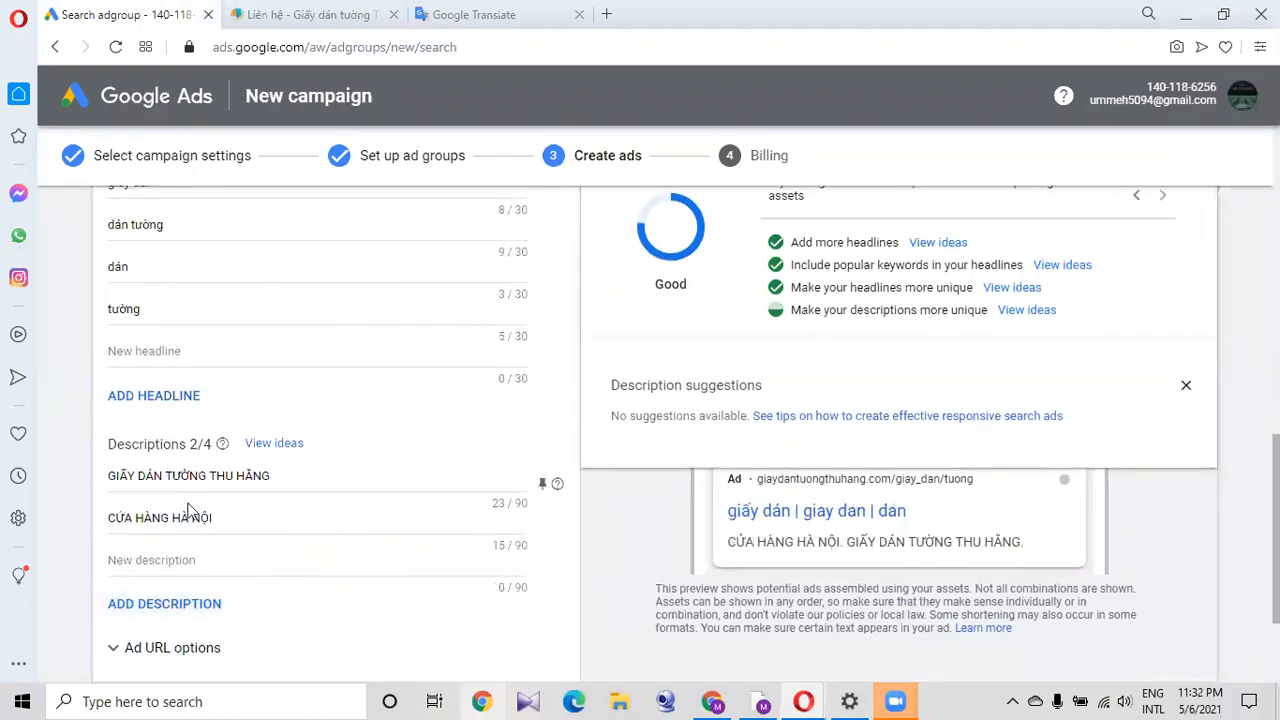
left_click(322, 12)
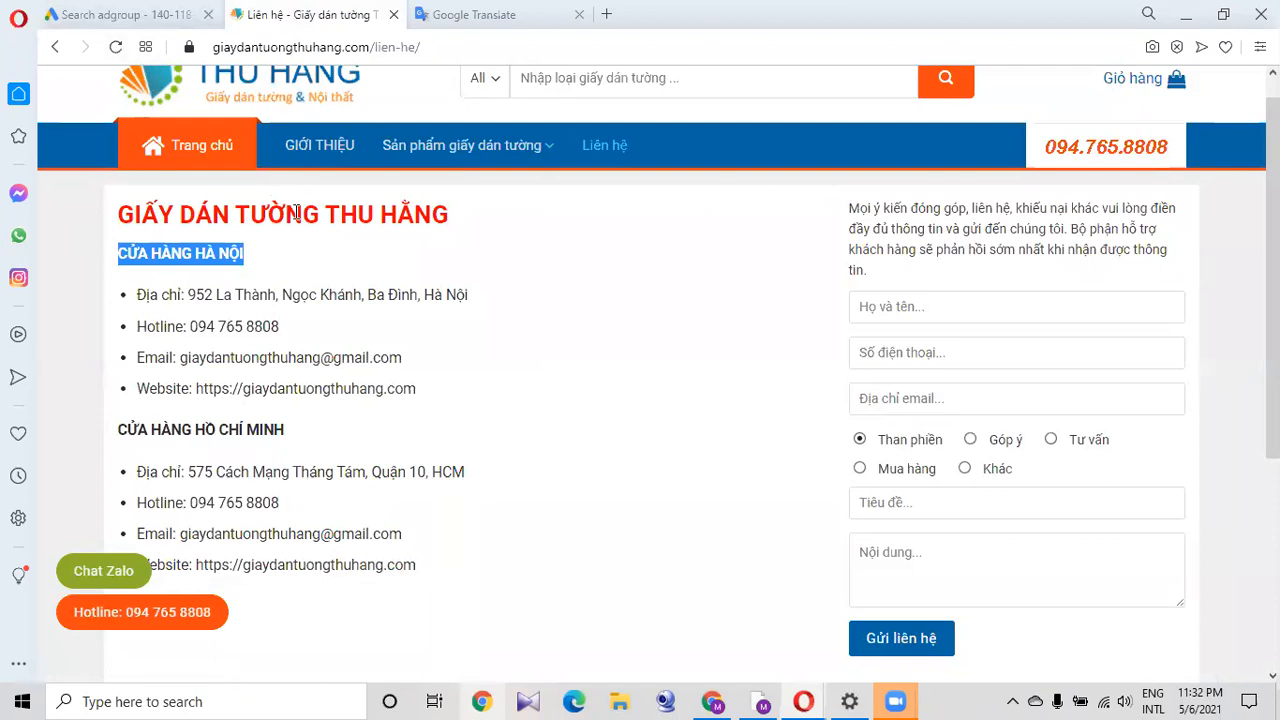
left_click_drag(319, 214, 120, 217)
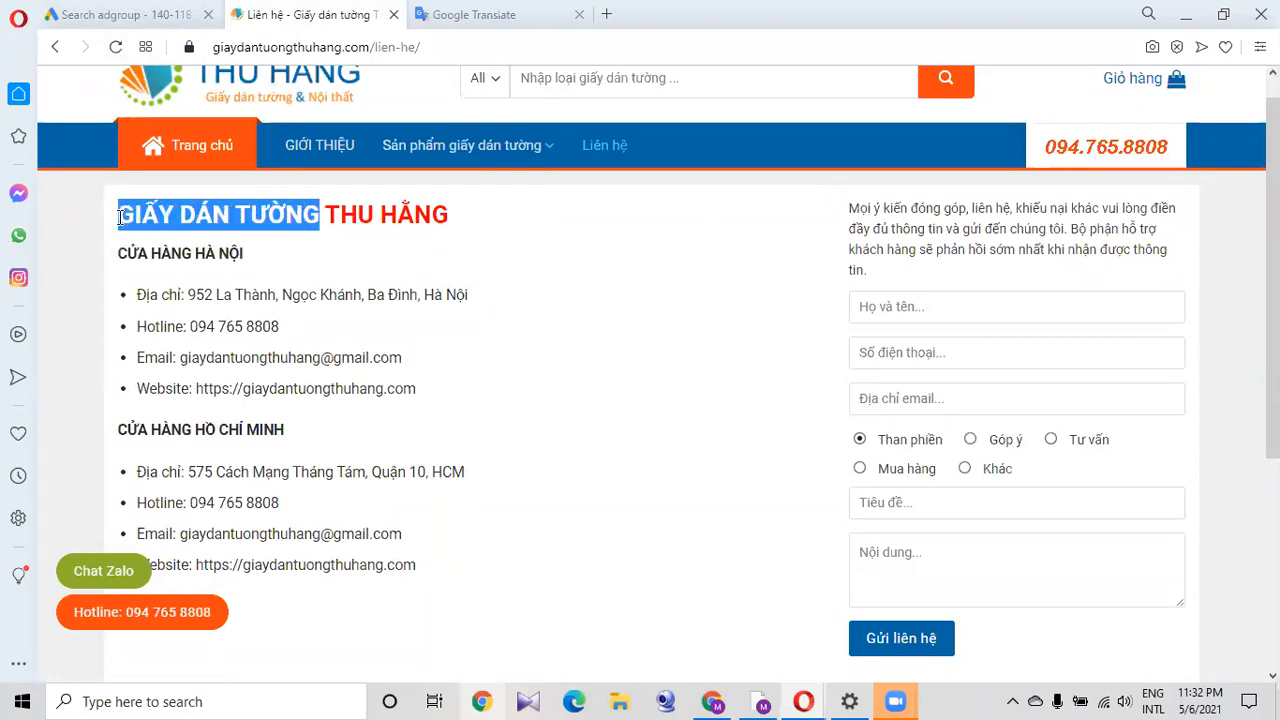
left_click(112, 15)
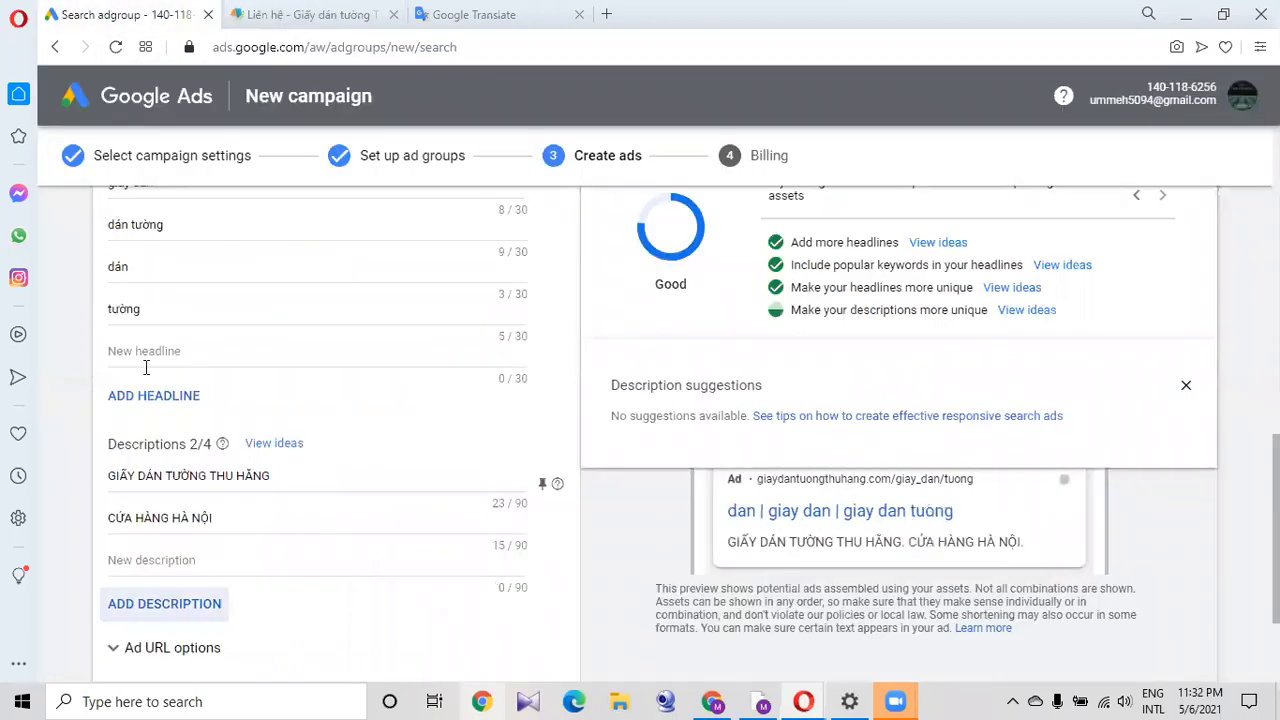
left_click_drag(286, 478, 110, 478)
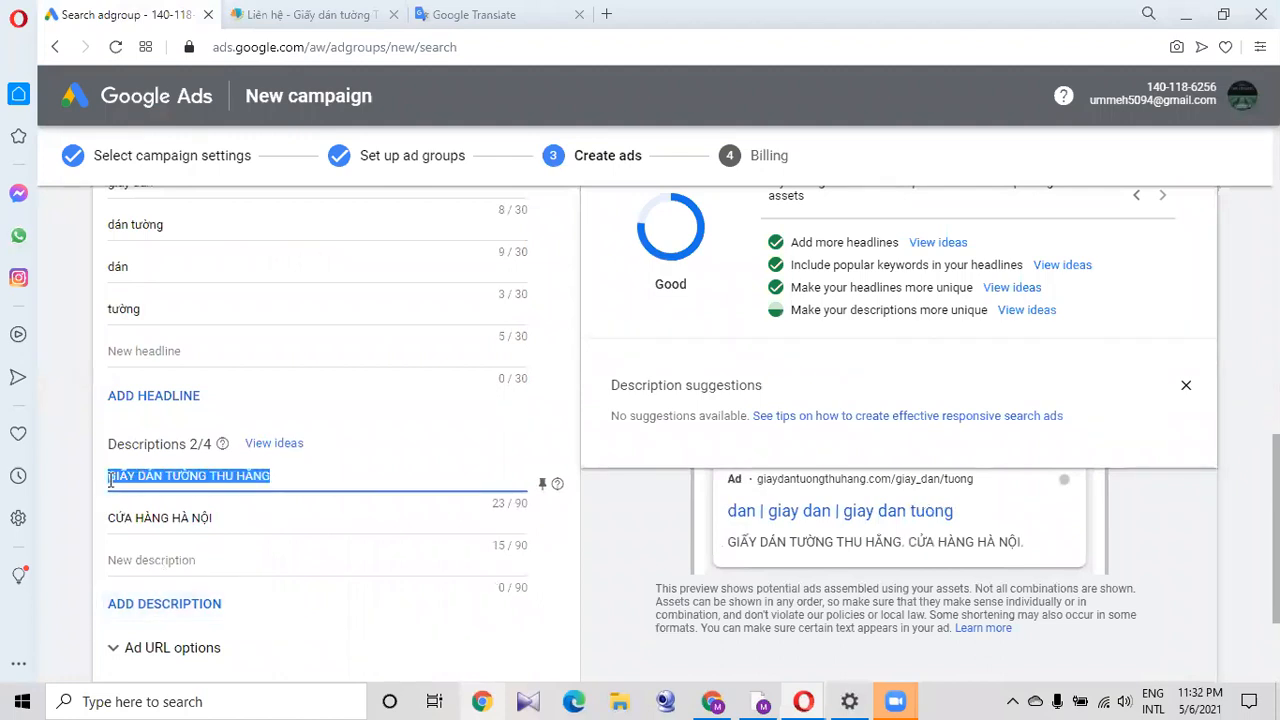
left_click(166, 562)
key("ctrl+v")
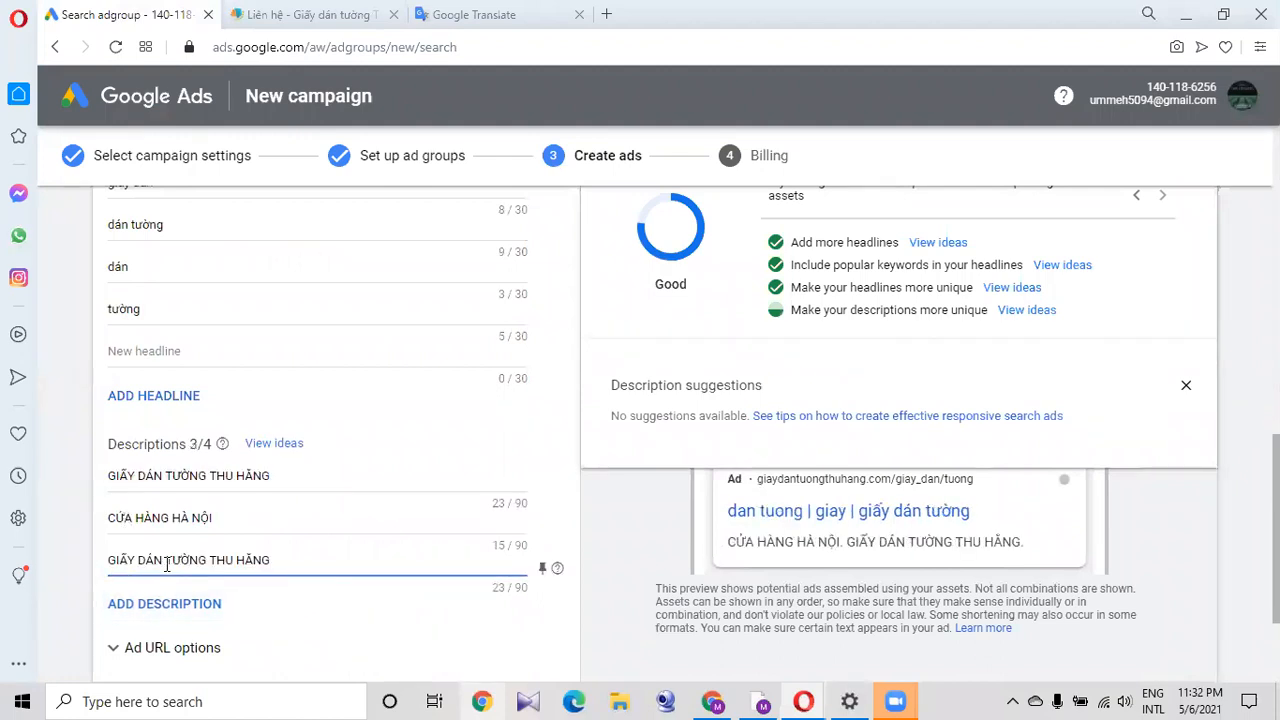
Extend the third description with a comma and "CỬA HÀNG HÀ NỘI", copied from the second description.
left_click(213, 519)
left_click_drag(213, 519, 110, 522)
key("ctrl+c")
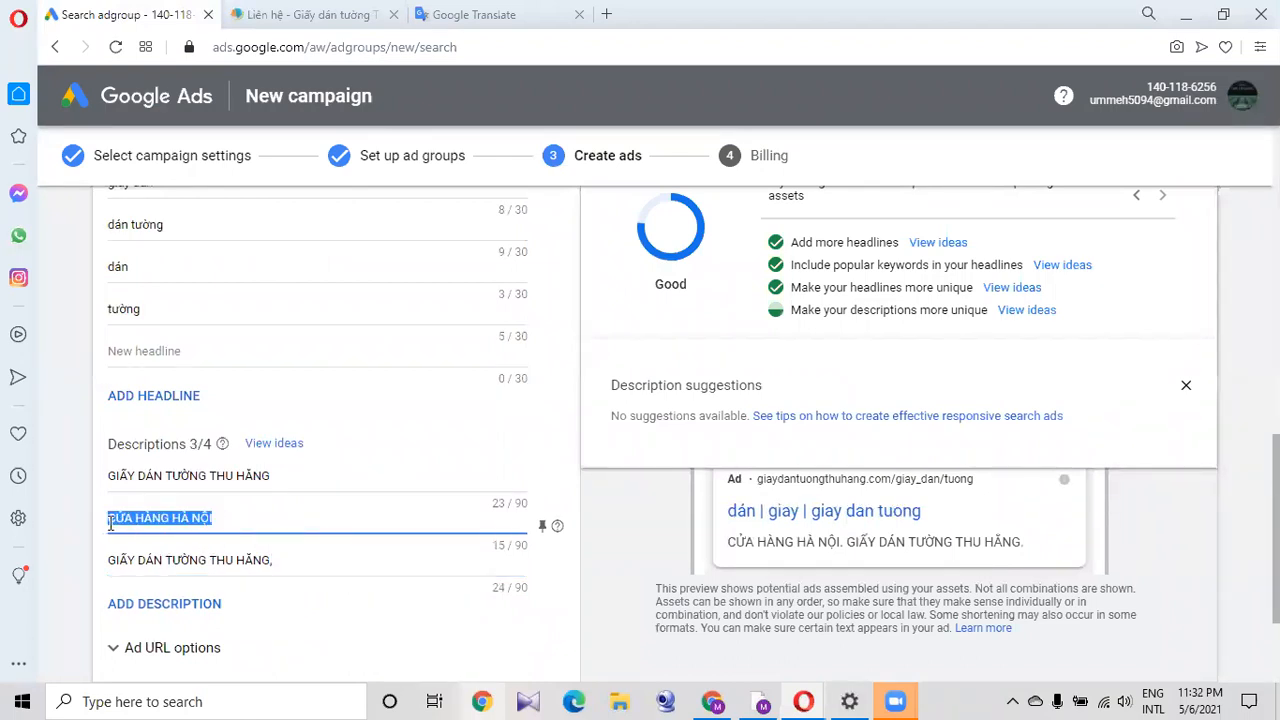
left_click(292, 562)
key("ctrl+v")
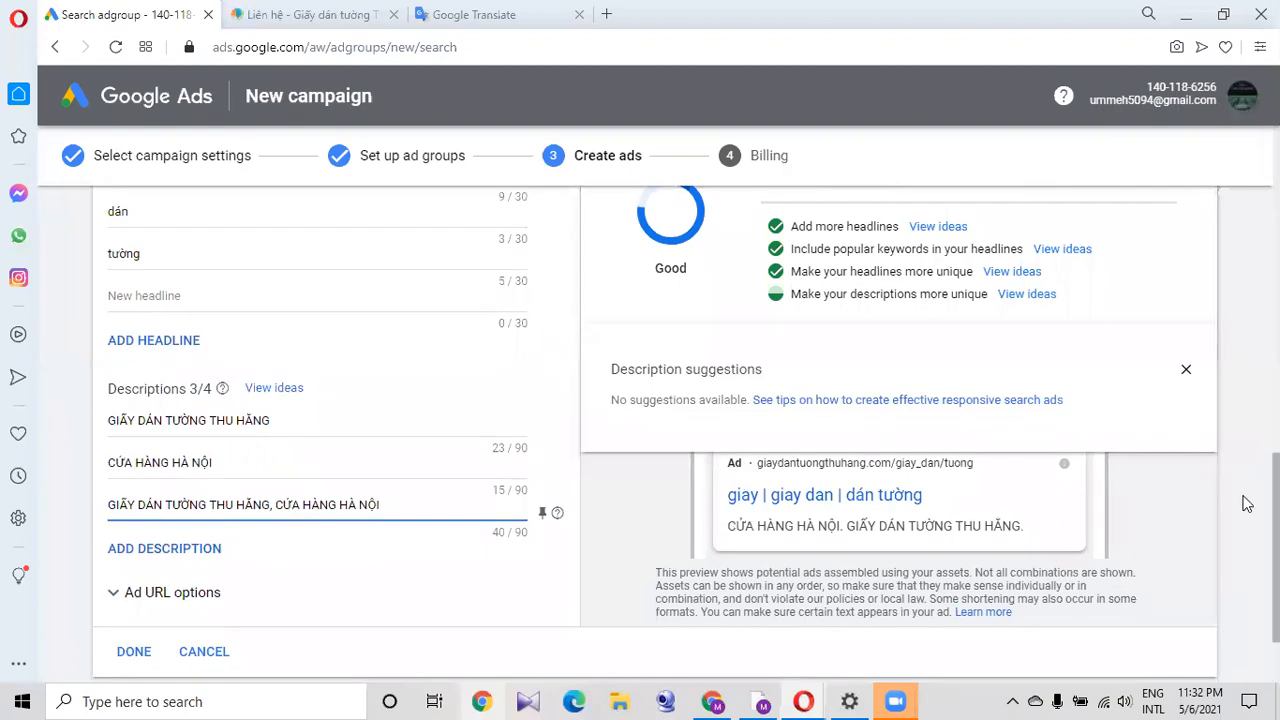
Add a fourth description reading "GIẤY DÁN TƯỜNG", copied from the start of the first description.
left_click(185, 548)
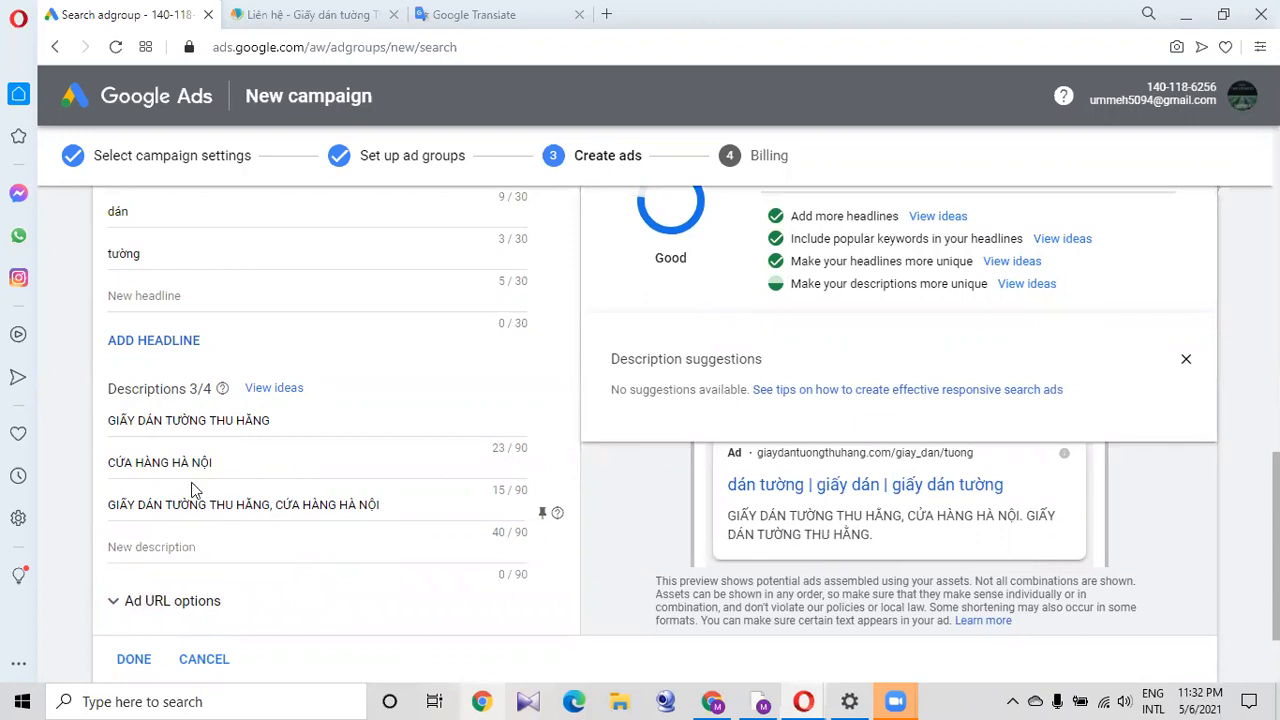
left_click_drag(205, 418, 86, 428)
key("ctrl+c")
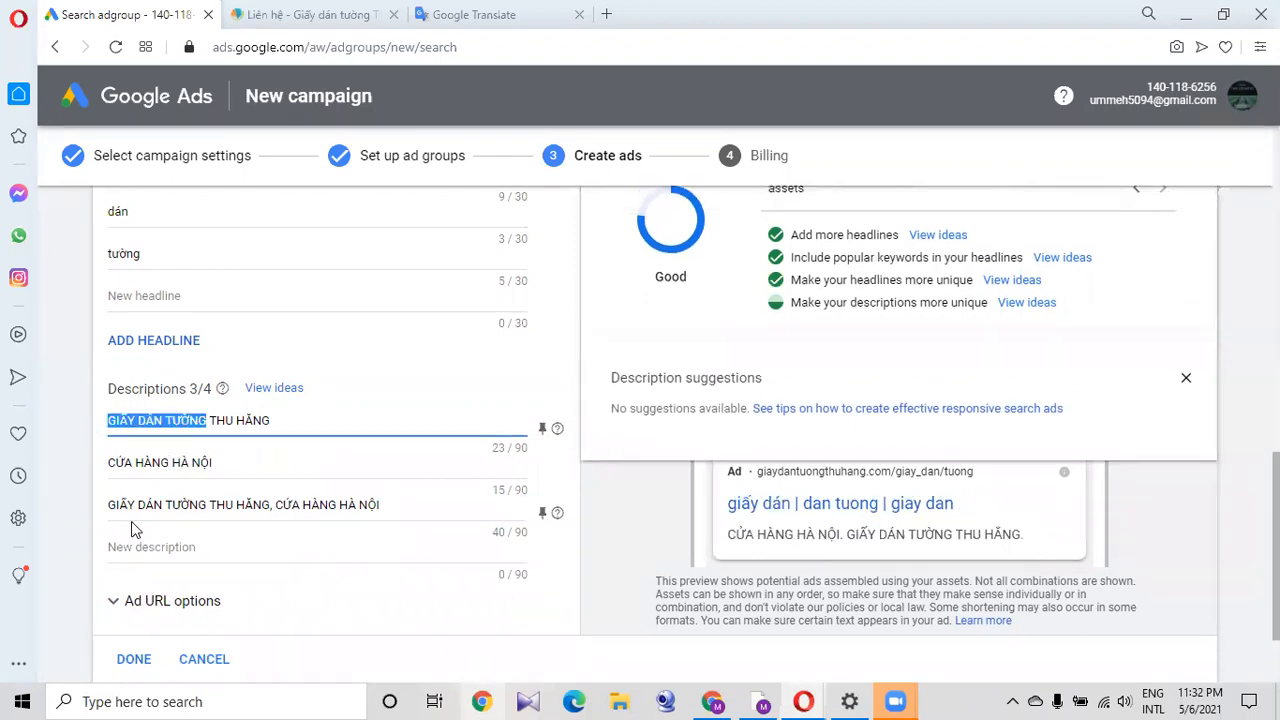
left_click(148, 546)
key("ctrl+v")
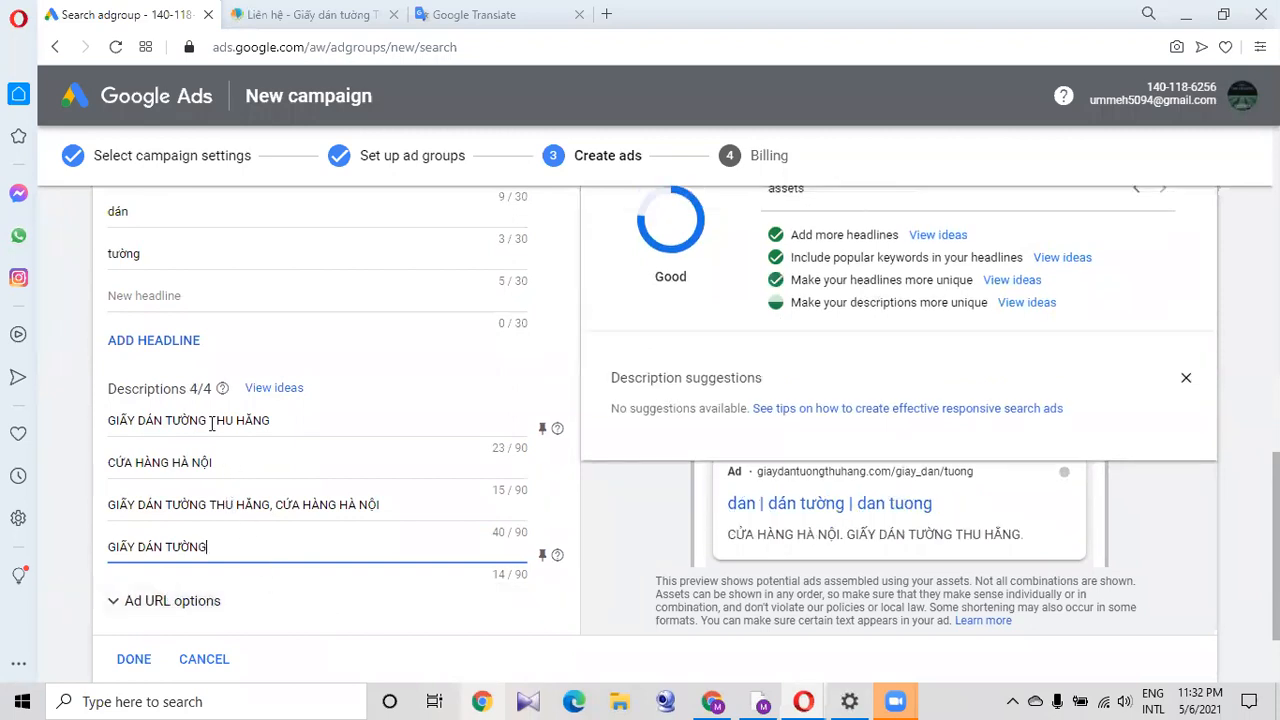
Look through the Google Translate page and the store's contact page for wording usable in the fourth description.
left_click(271, 391)
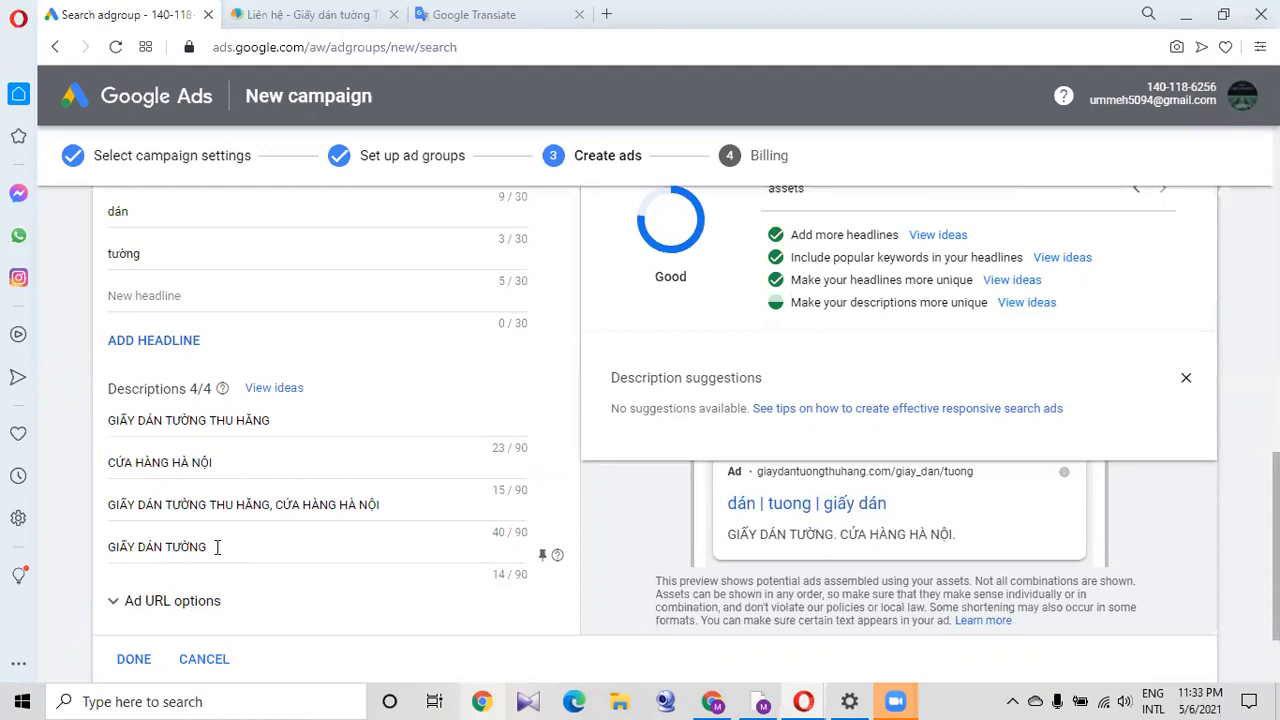
left_click_drag(228, 547, 107, 560)
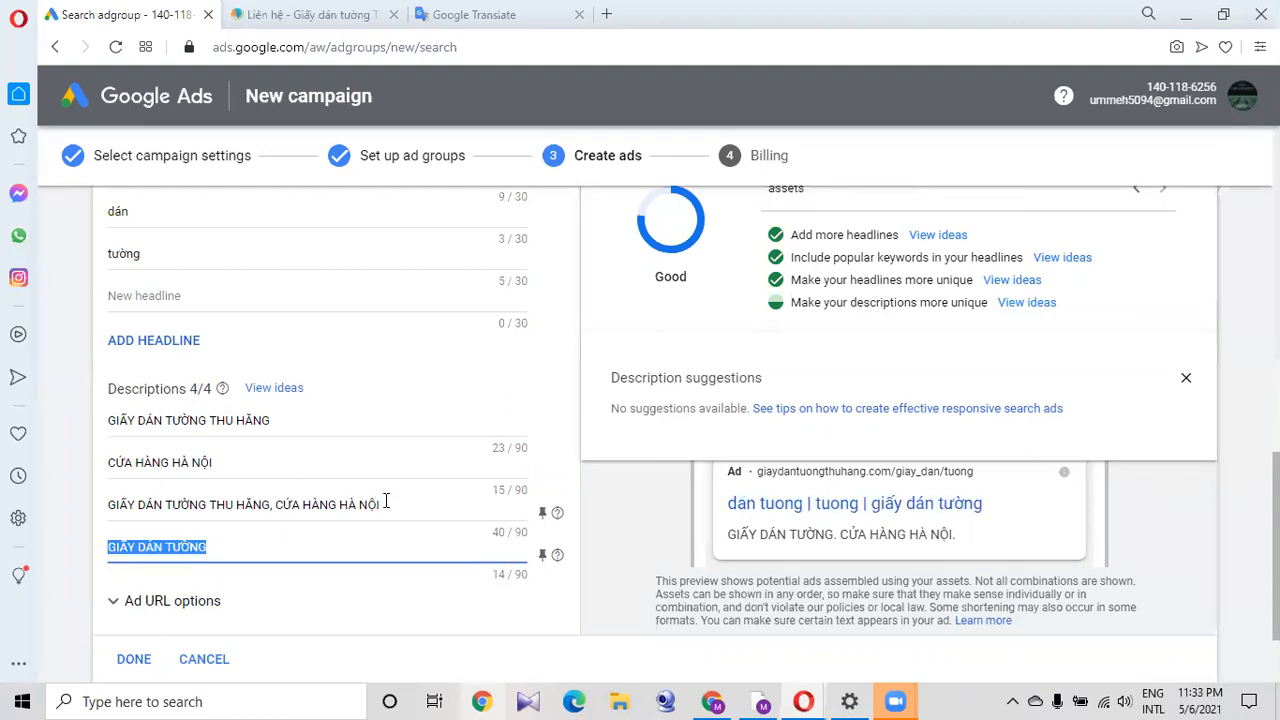
left_click(525, 14)
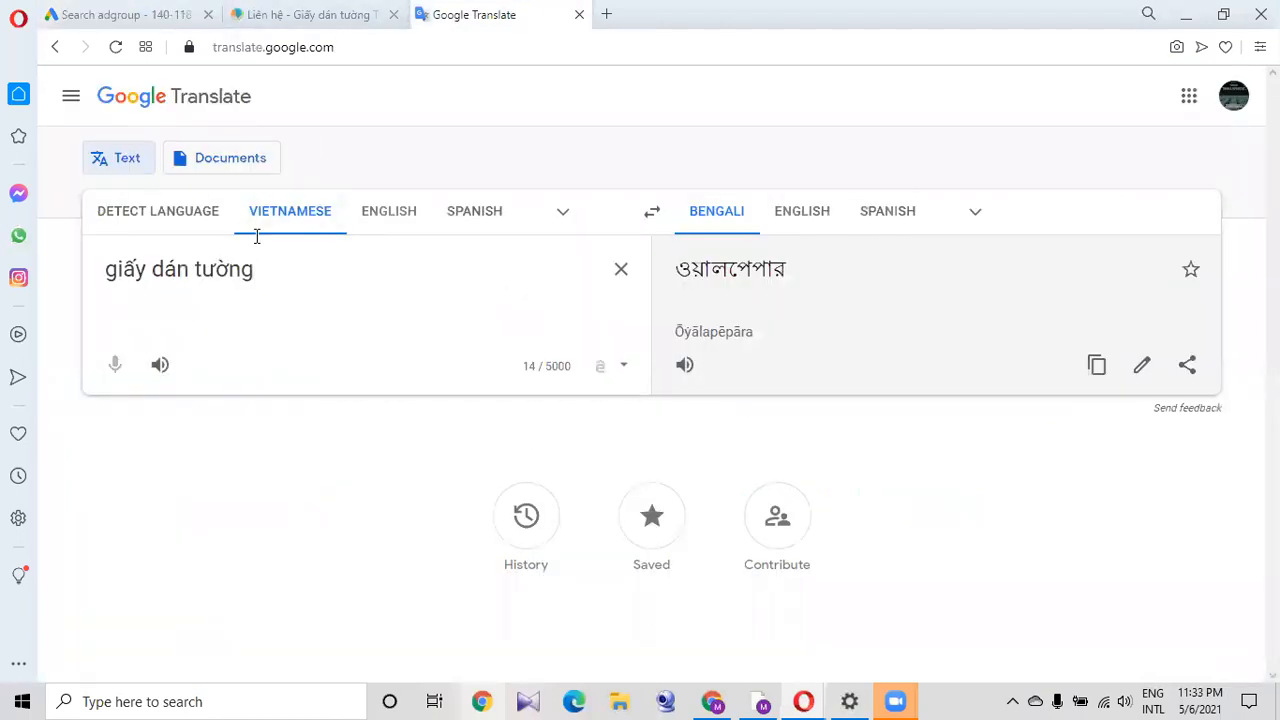
left_click_drag(257, 268, 118, 268)
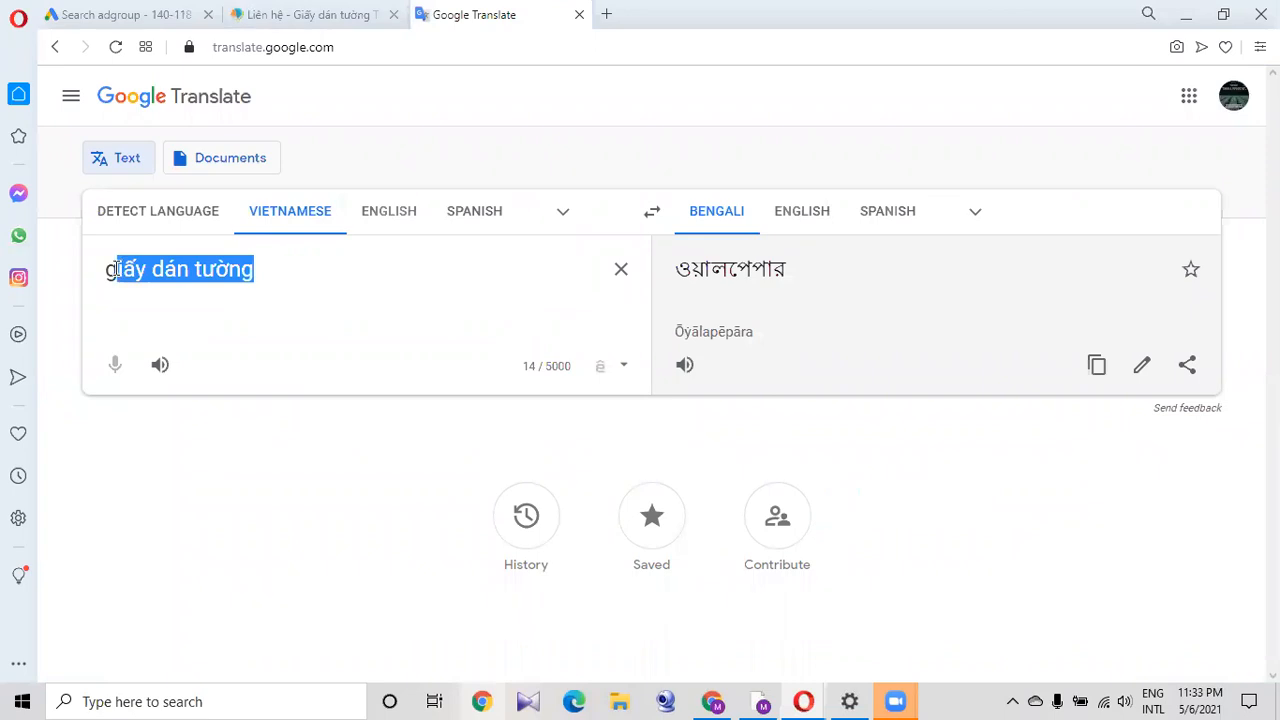
left_click(298, 14)
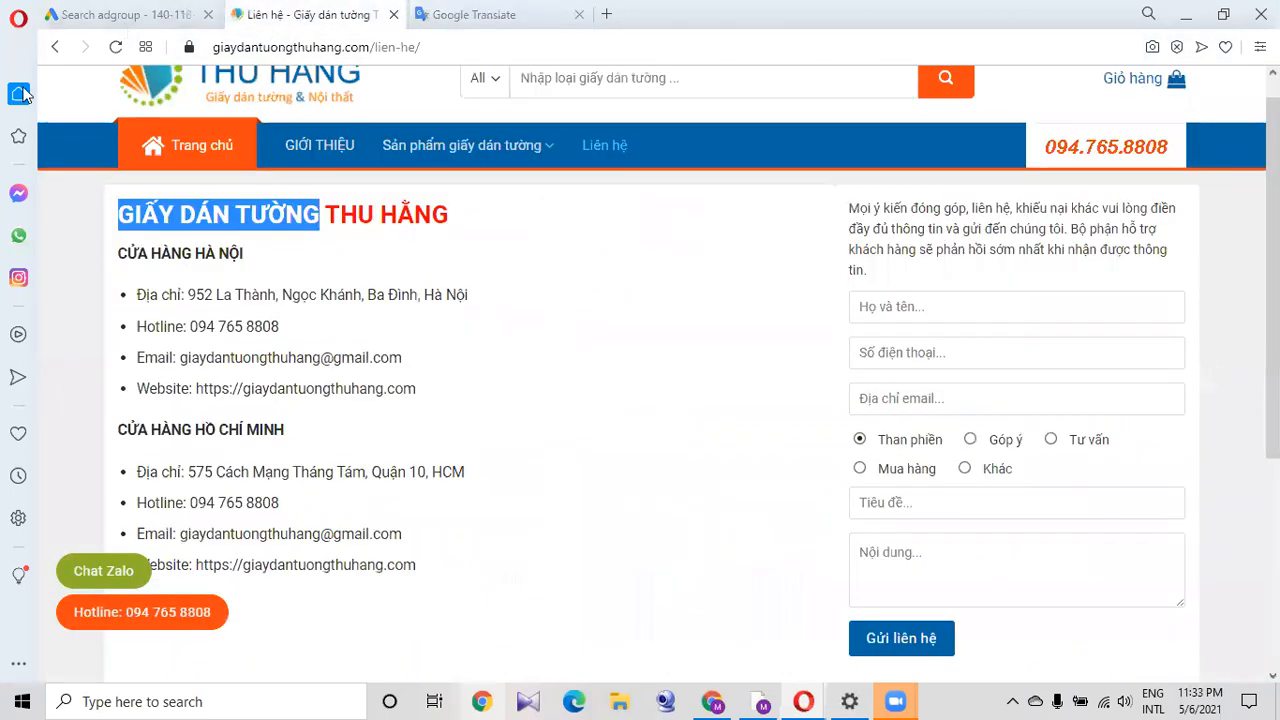
left_click(585, 272)
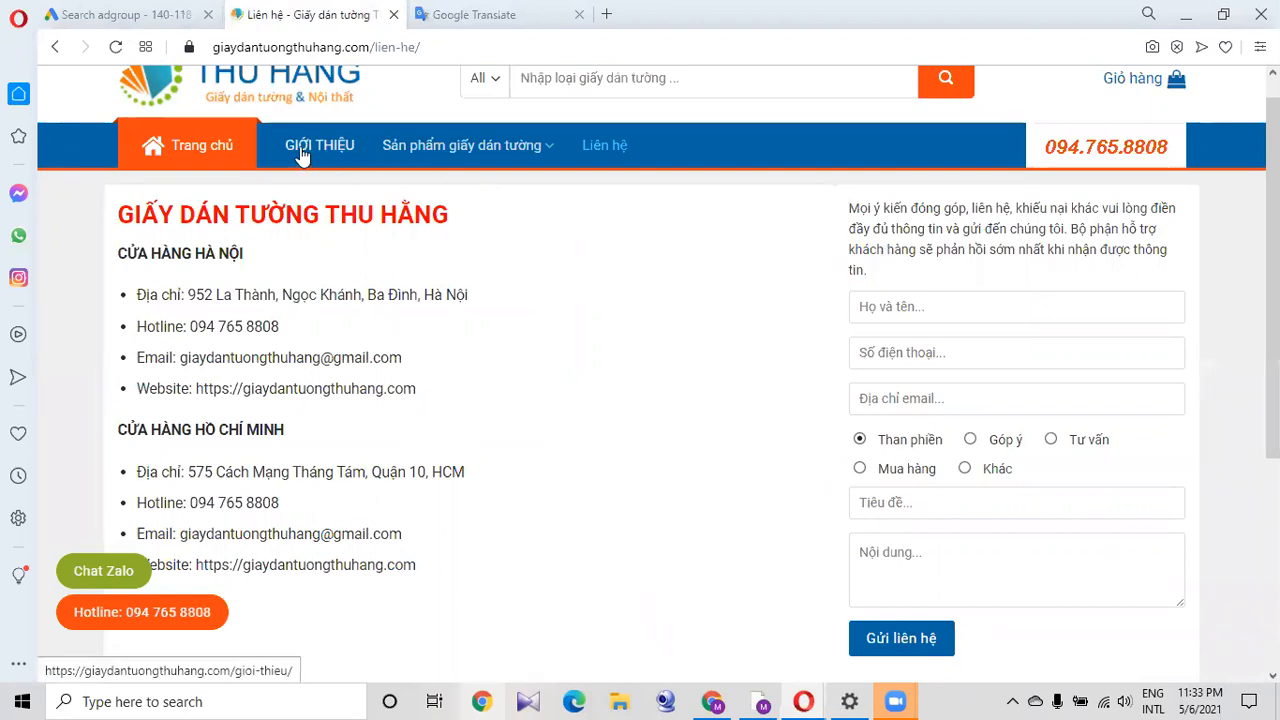
left_click_drag(1273, 245, 1273, 419)
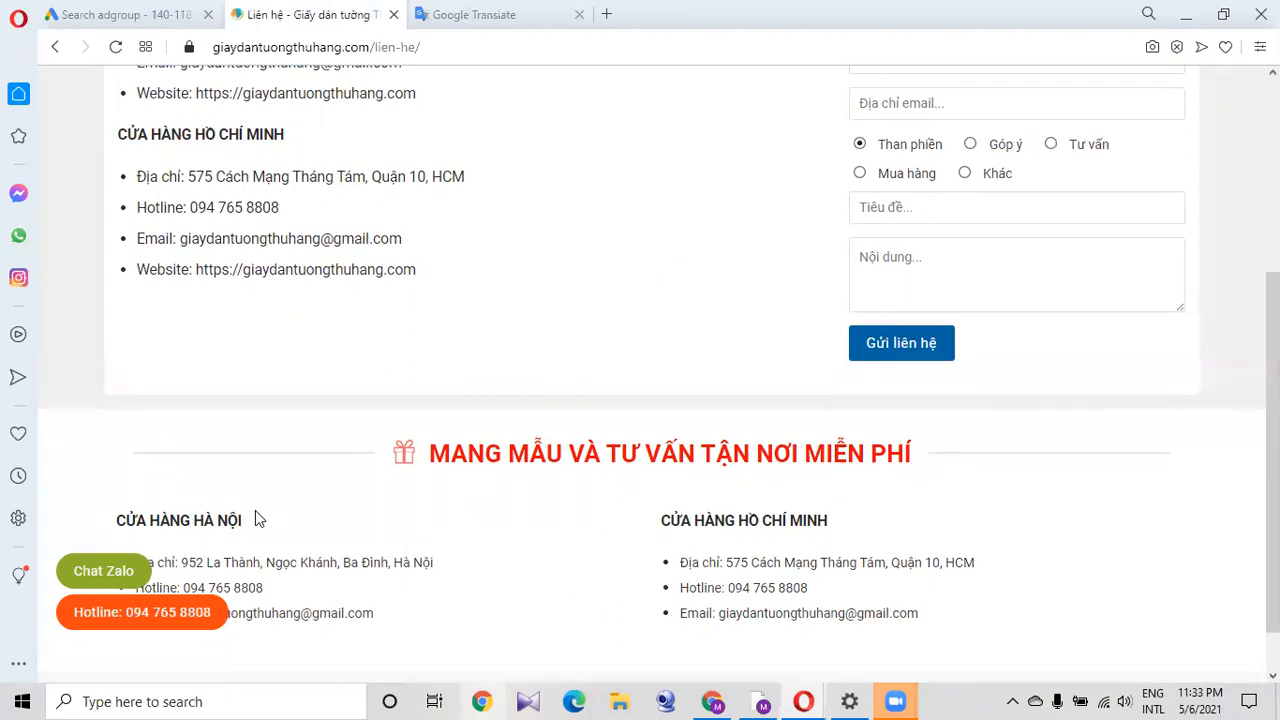
left_click_drag(249, 518, 111, 520)
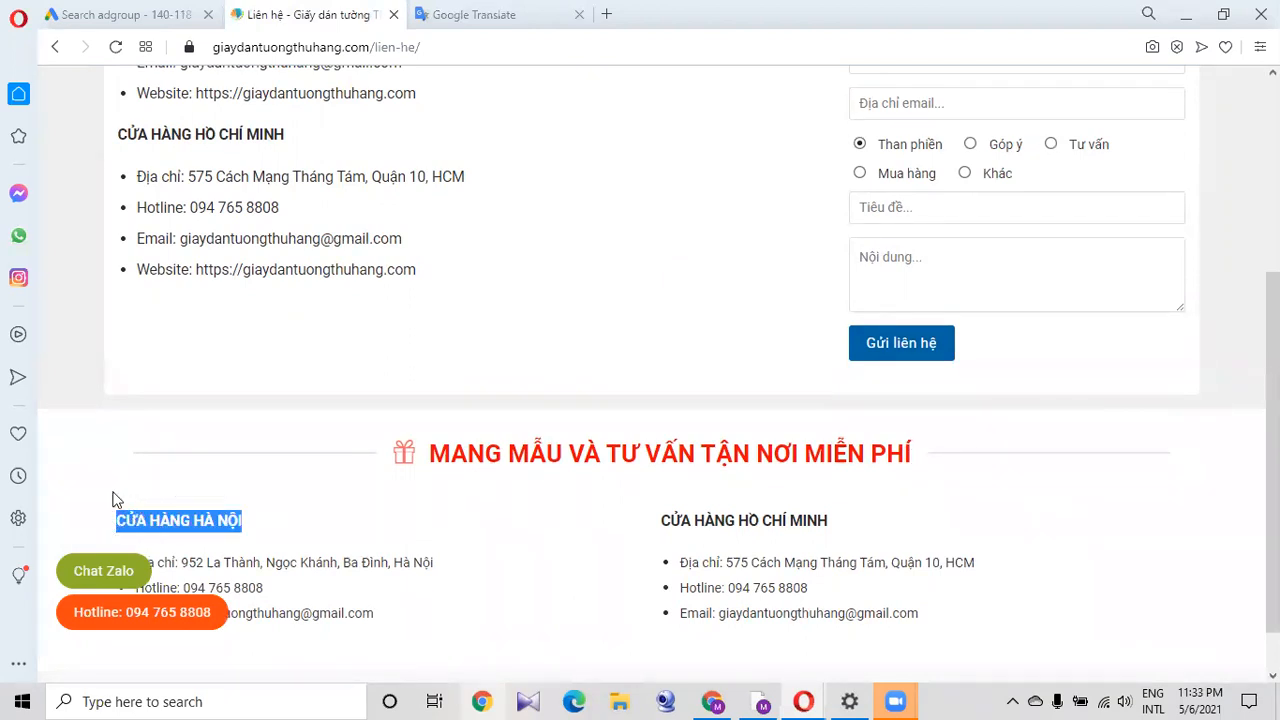
left_click(488, 255)
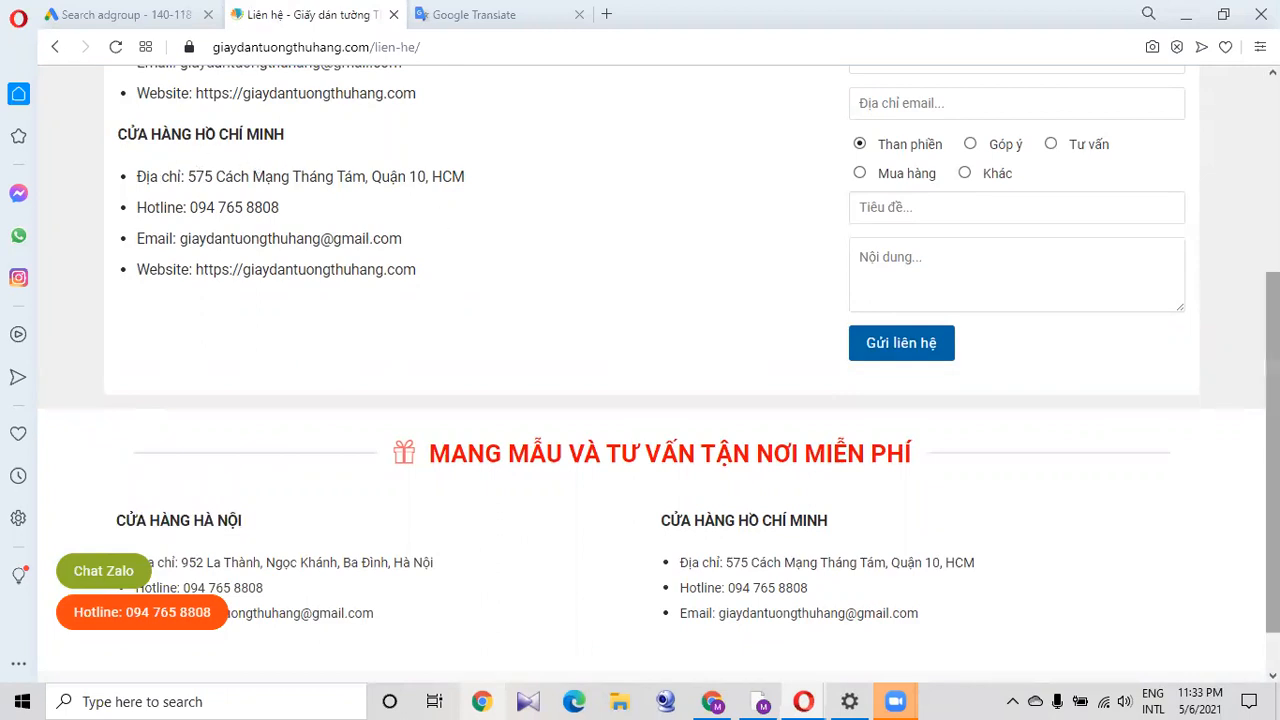
scroll(1272, 400, "up", 2)
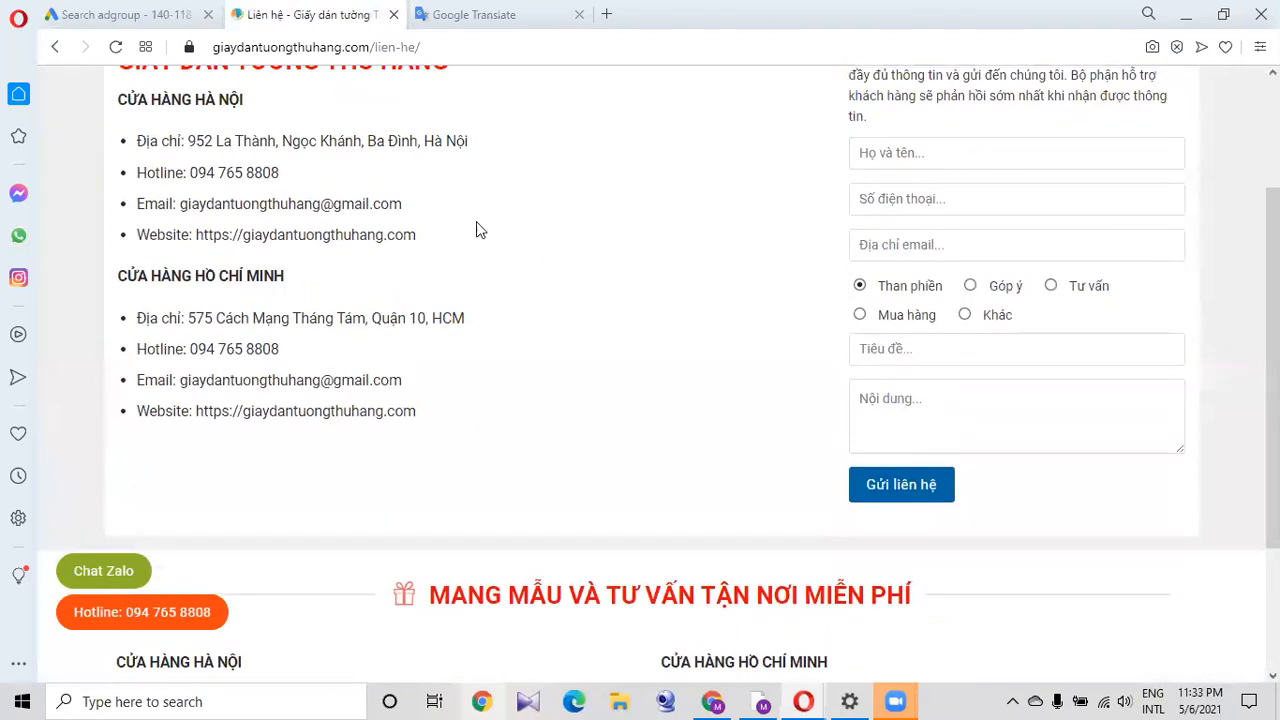
Copy the Hanoi store's address line from the contact page and replace the fourth description in Google Ads with it.
left_click_drag(435, 146, 139, 144)
key("ctrl+c")
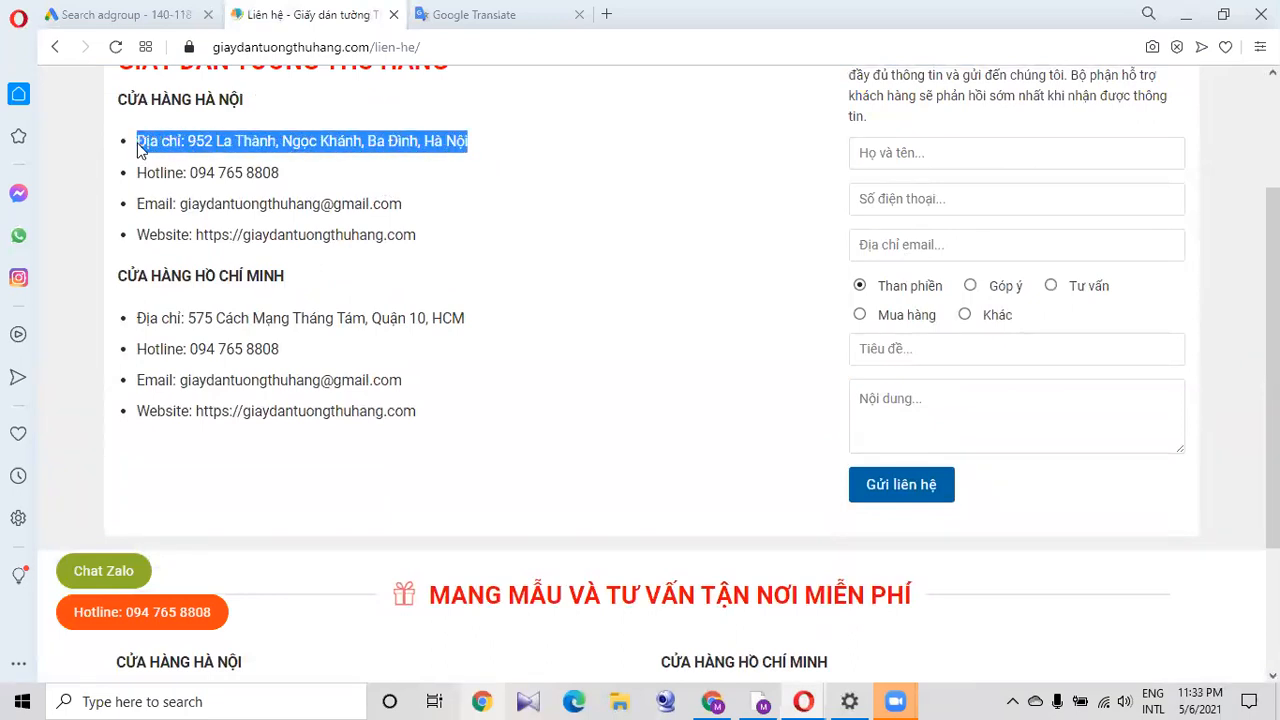
left_click(90, 16)
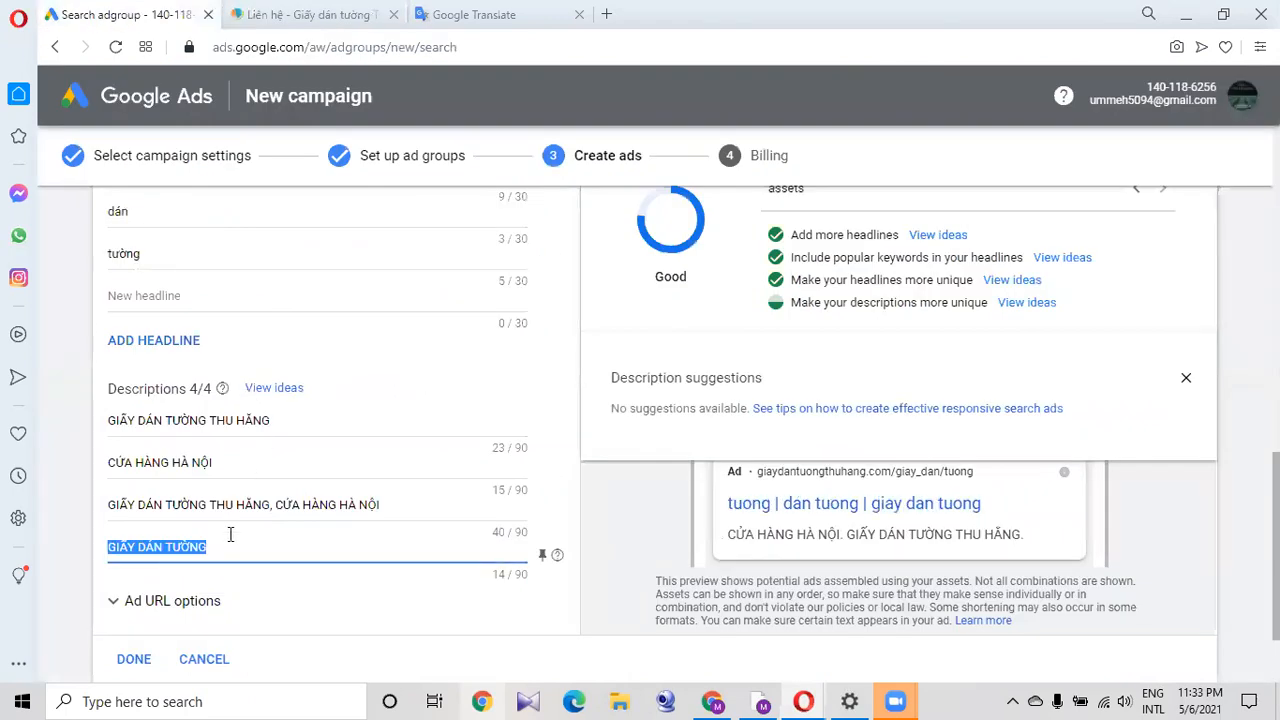
key("ctrl+v")
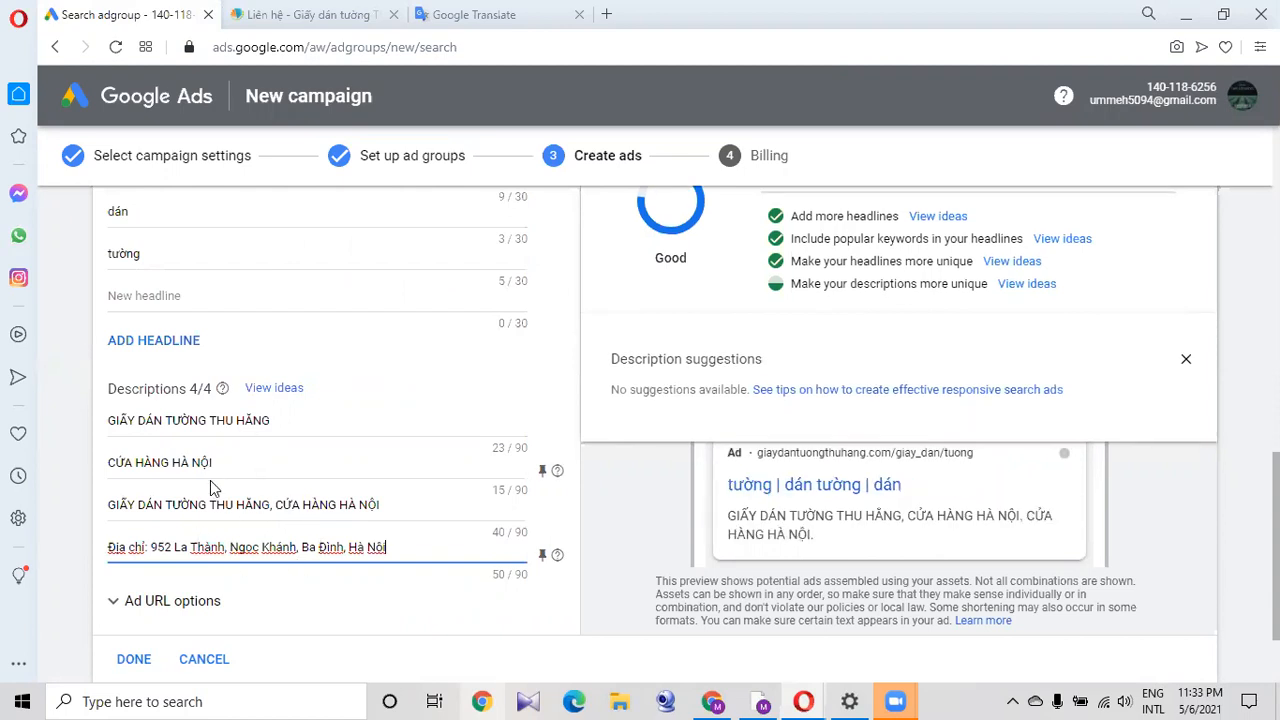
Replace the second description with "GIẤY DÁN TƯỜNG THU HẰNG, CỬA HÀNG HÀ NỘI", copied from the third description.
left_click(388, 500)
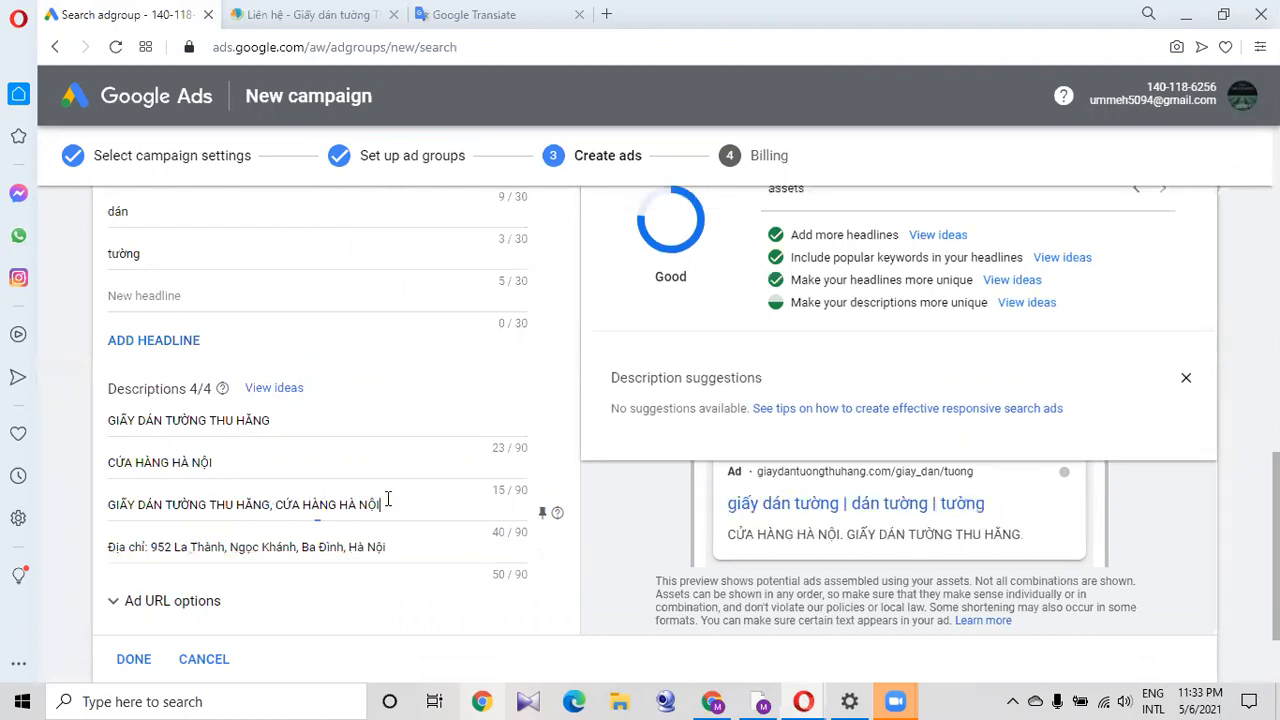
left_click_drag(387, 500, 85, 507)
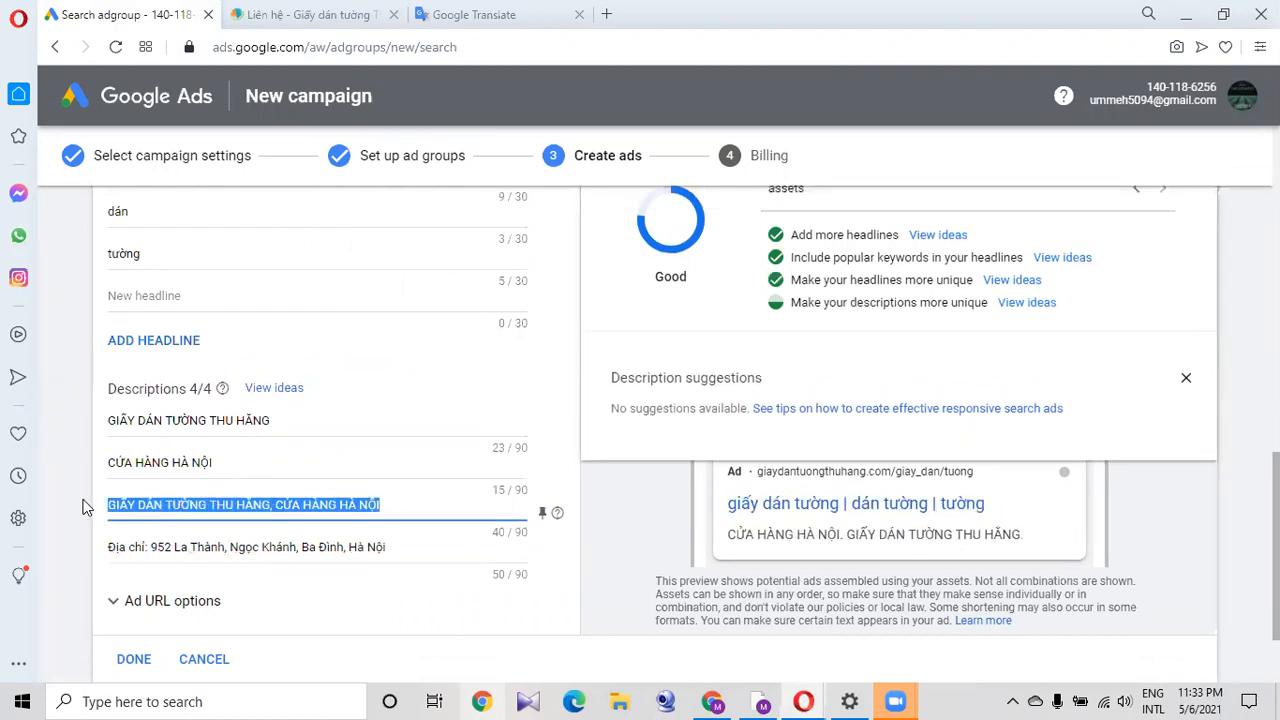
left_click(226, 461)
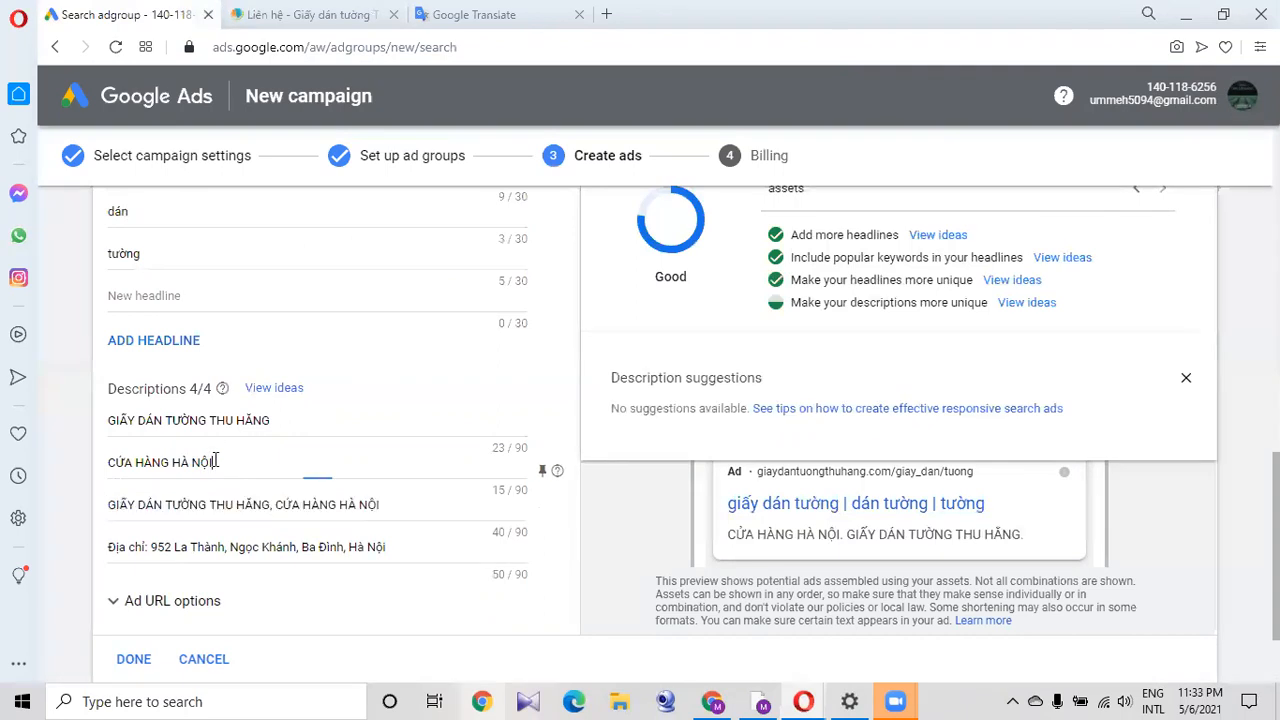
triple_click(192, 462)
key("BackSpace")
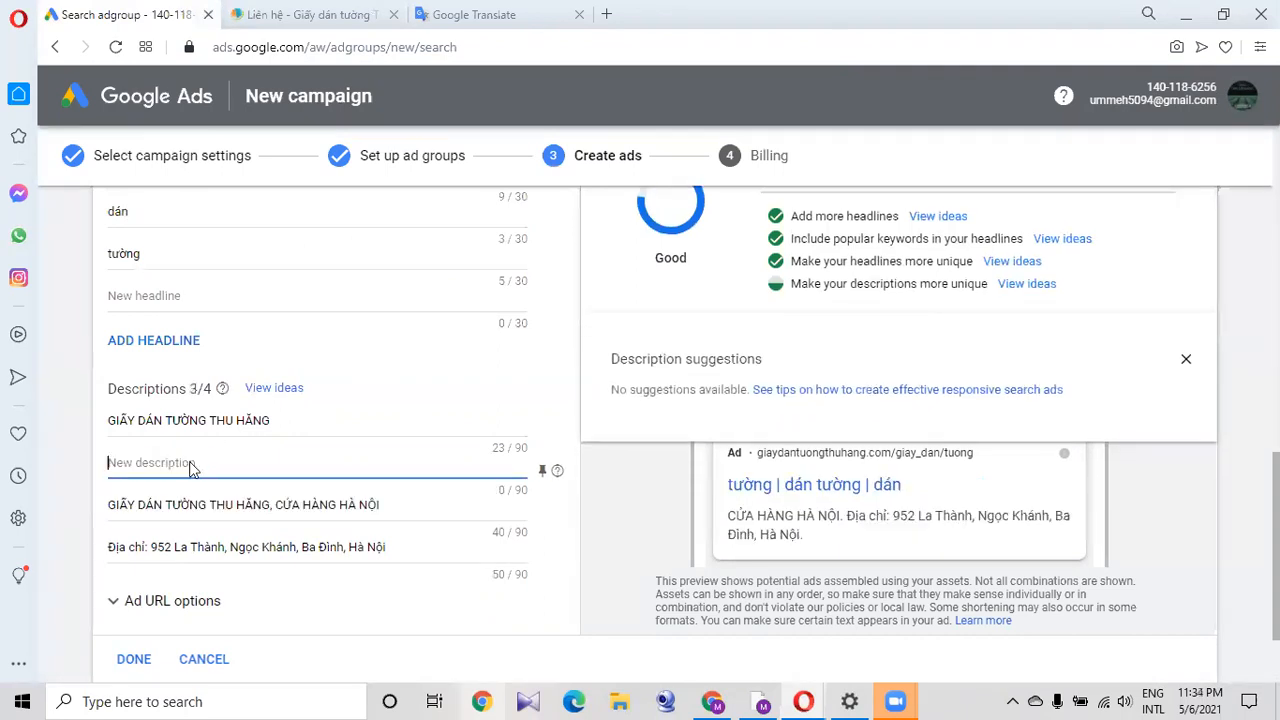
key("ctrl+v")
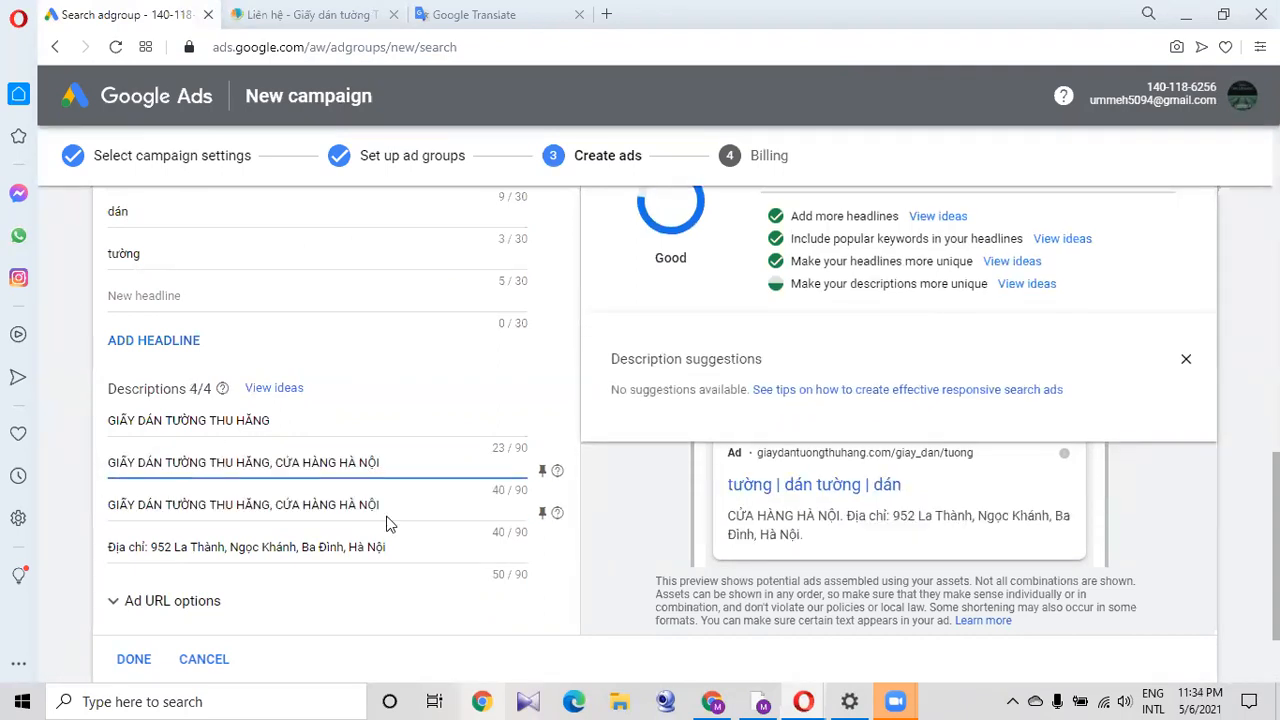
Clear the third description and fill it with "GIẤY DÁN TƯỜNG", copied from the start of the first description.
left_click_drag(405, 504, 100, 512)
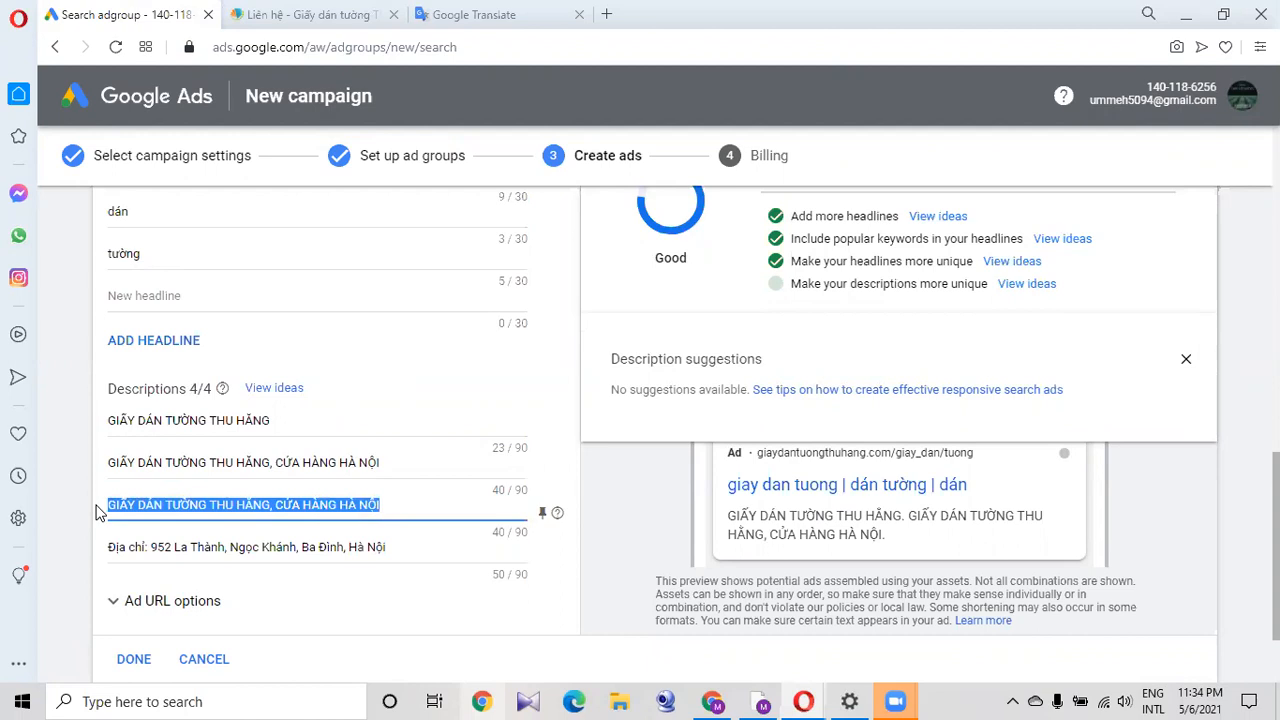
key("BackSpace")
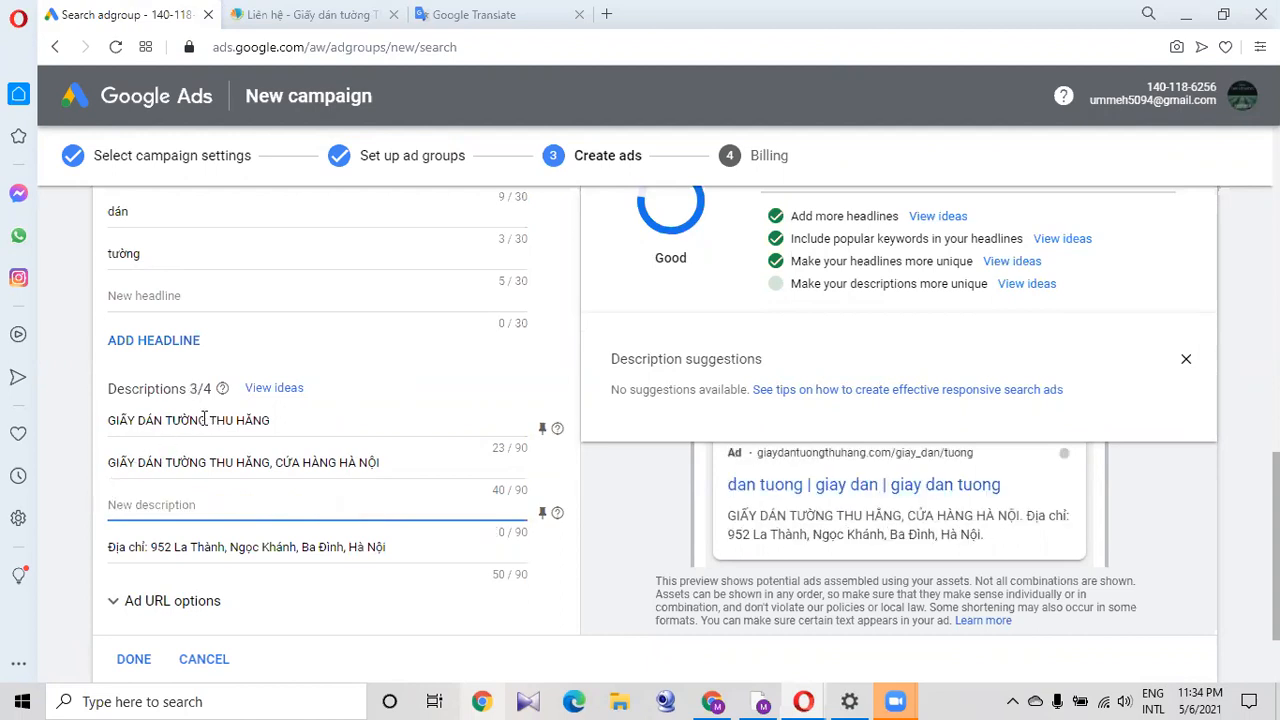
left_click_drag(272, 462, 294, 463)
left_click(267, 462)
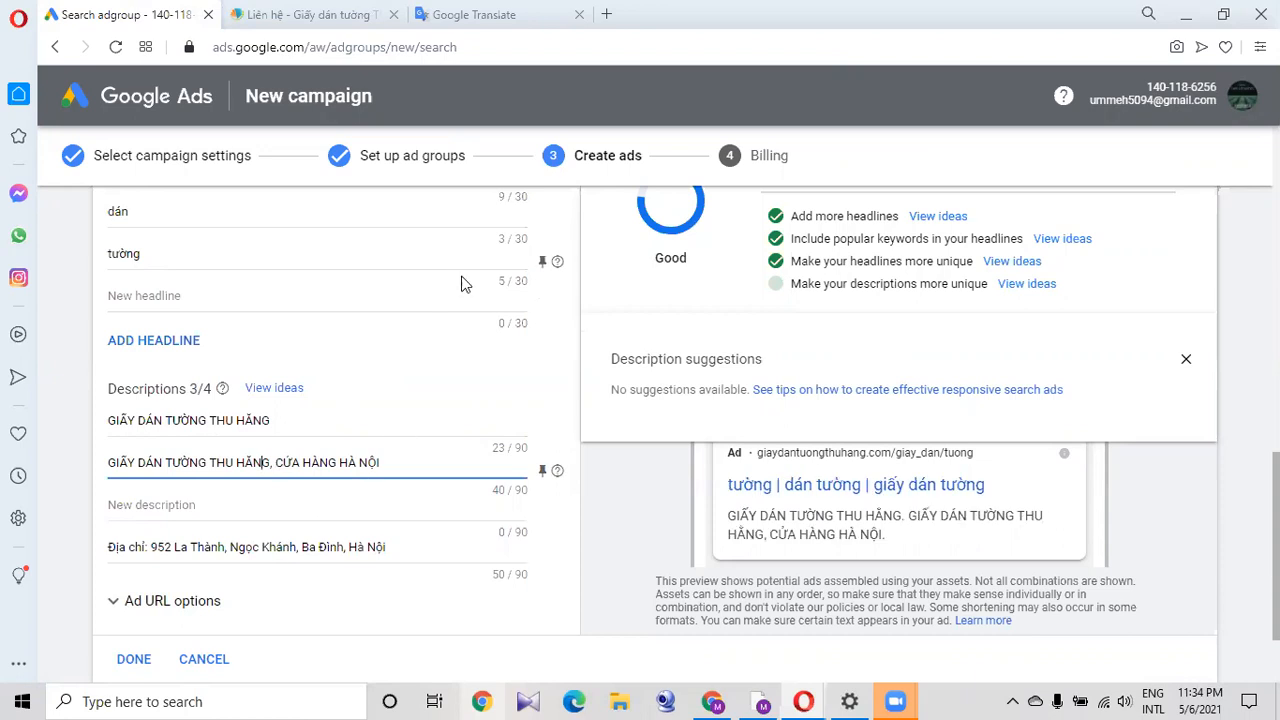
left_click(286, 395)
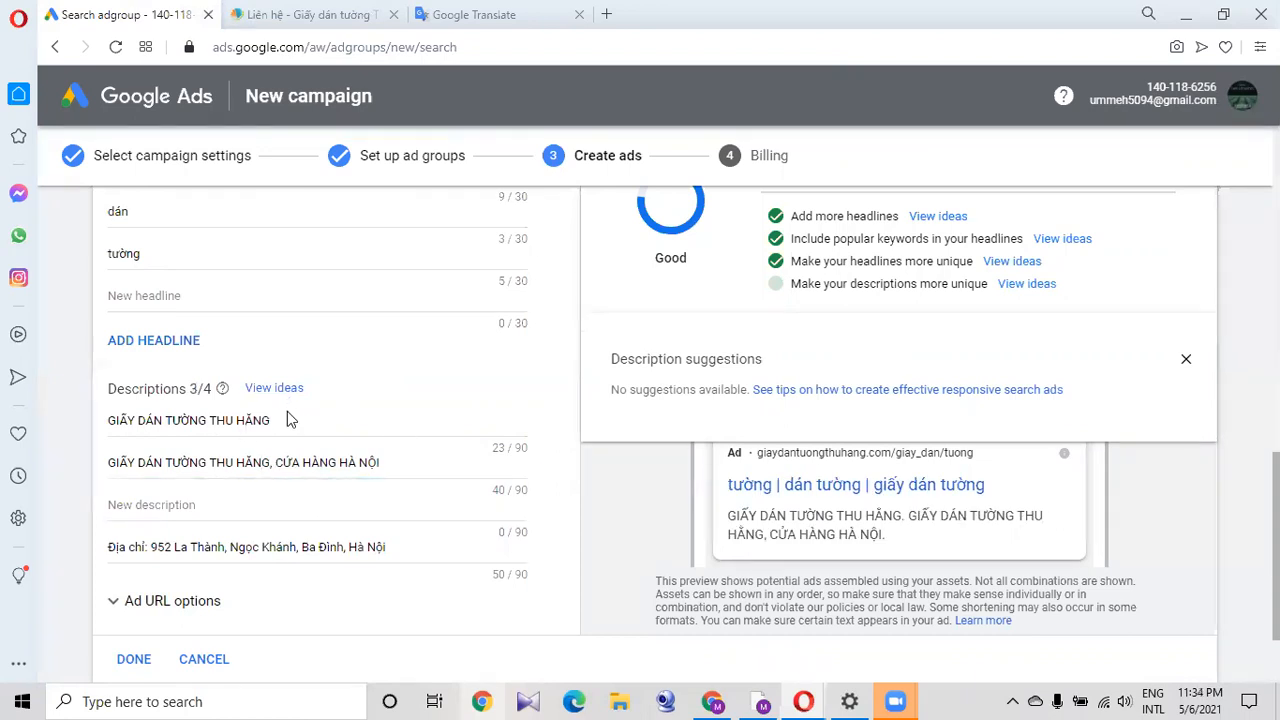
double_click(285, 420)
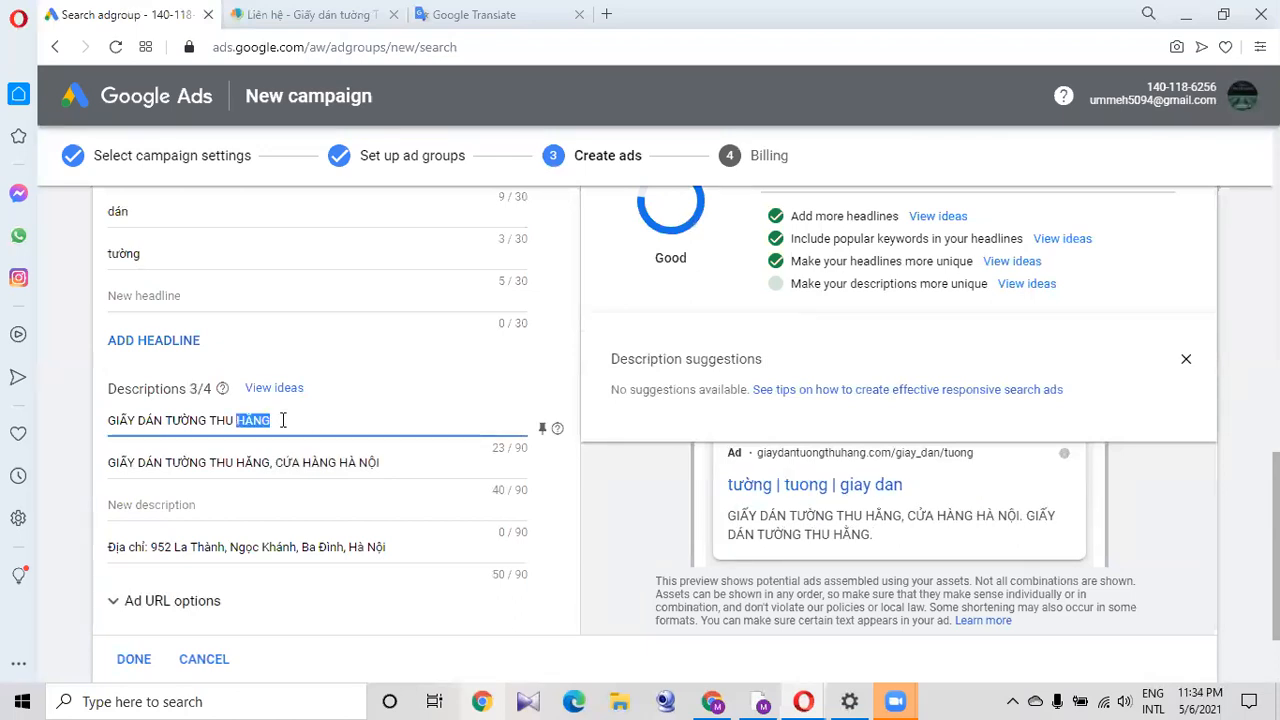
left_click_drag(208, 420, 108, 430)
key("ctrl+c")
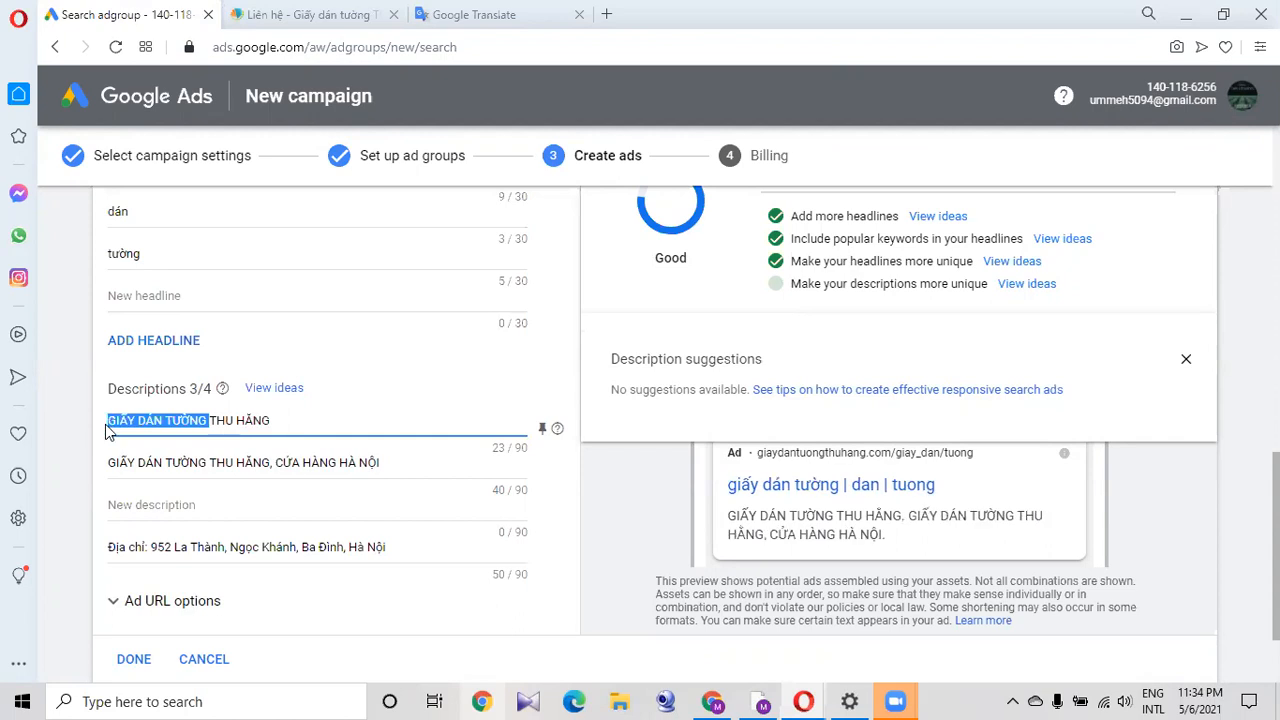
left_click(202, 508)
key("ctrl+v")
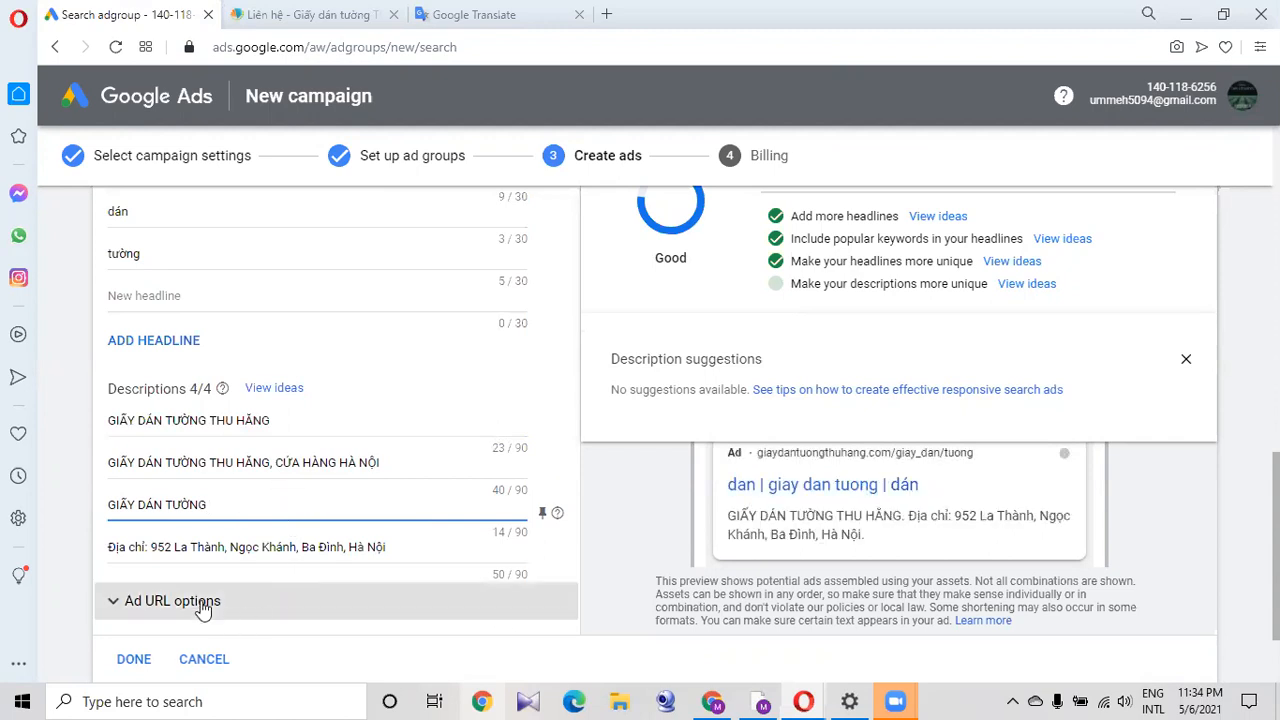
Replace the address in the fourth description with the second description's text plus a comma: "GIẤY DÁN TƯỜNG THU HẰNG, CỬA HÀNG HÀ NỘI,".
left_click(389, 546)
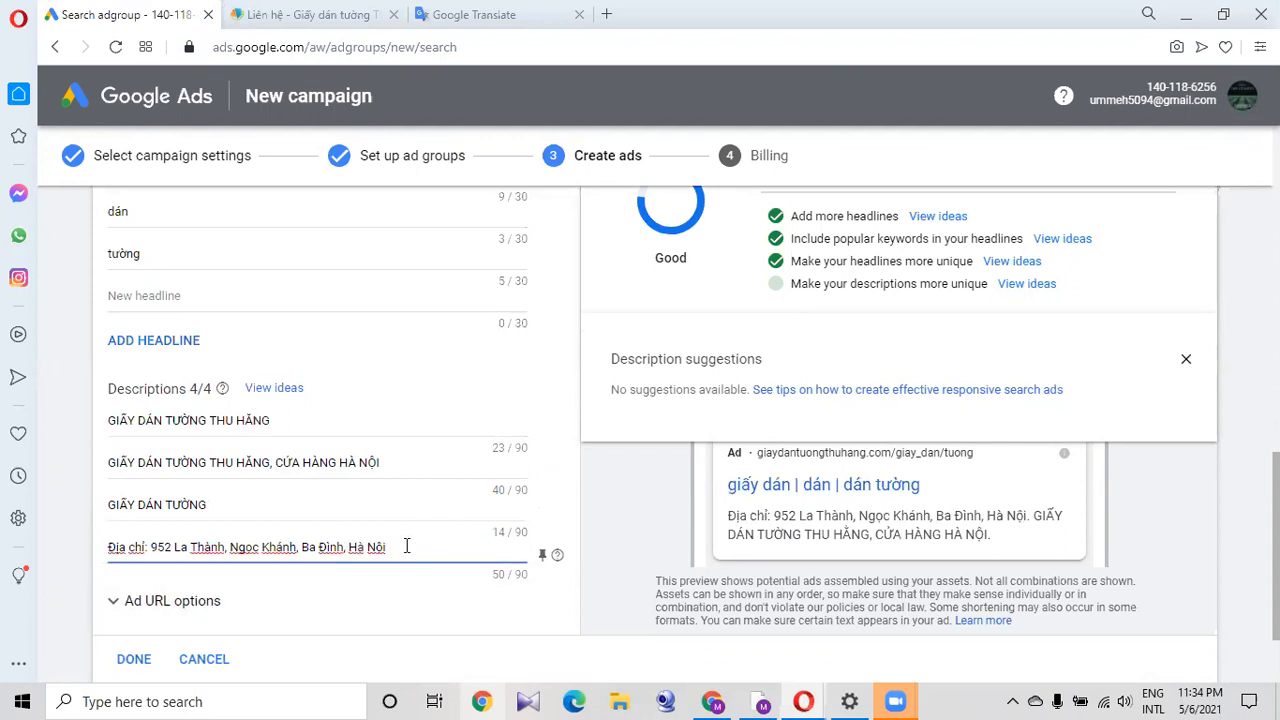
left_click_drag(406, 546, 126, 557)
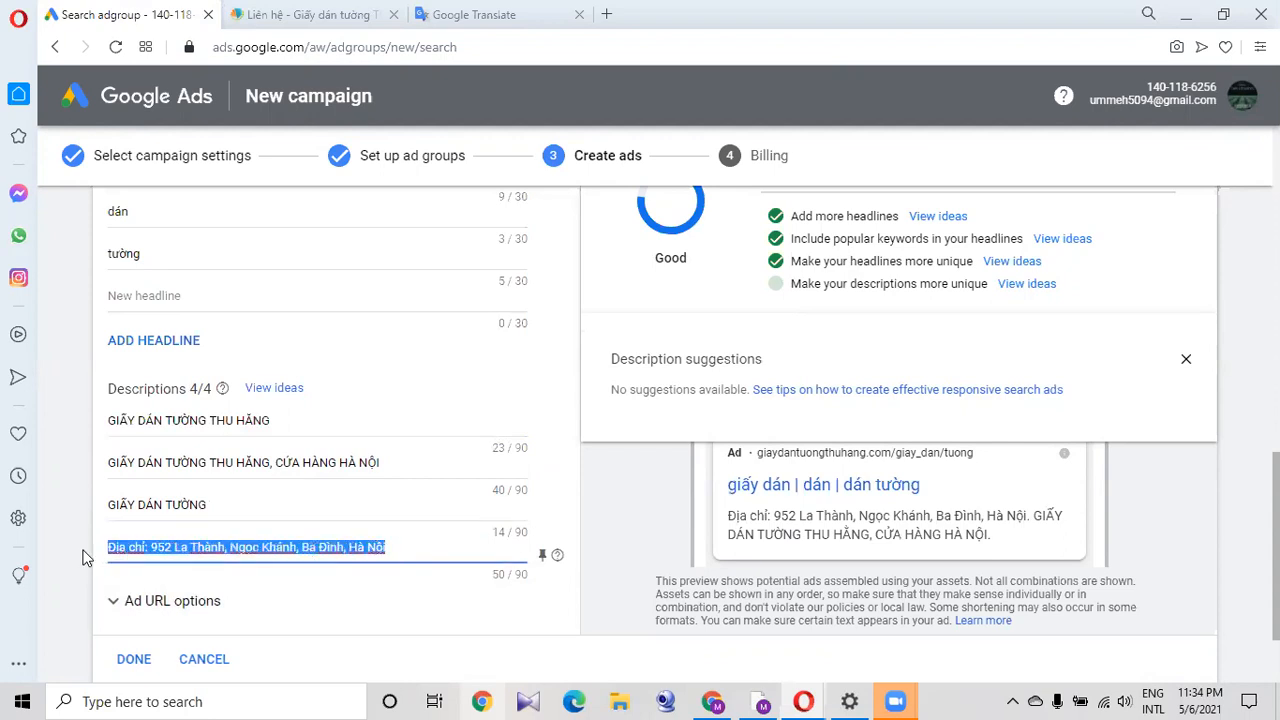
key("BackSpace")
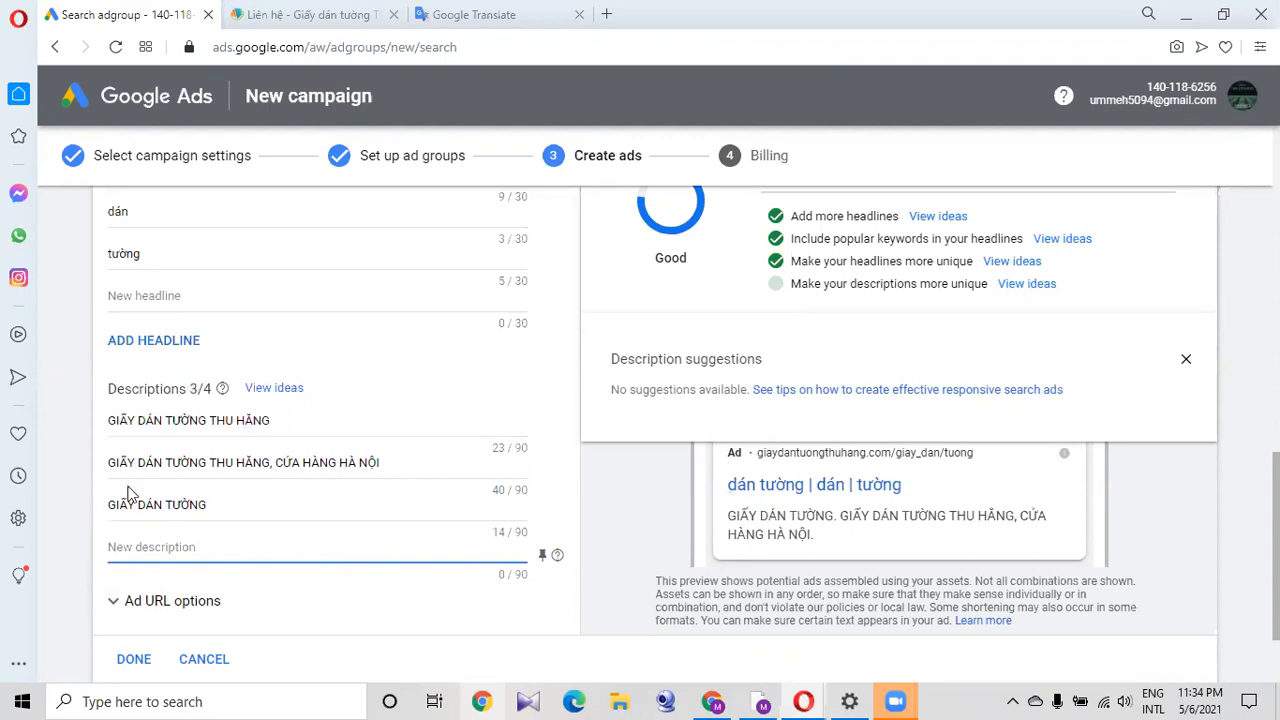
left_click(283, 397)
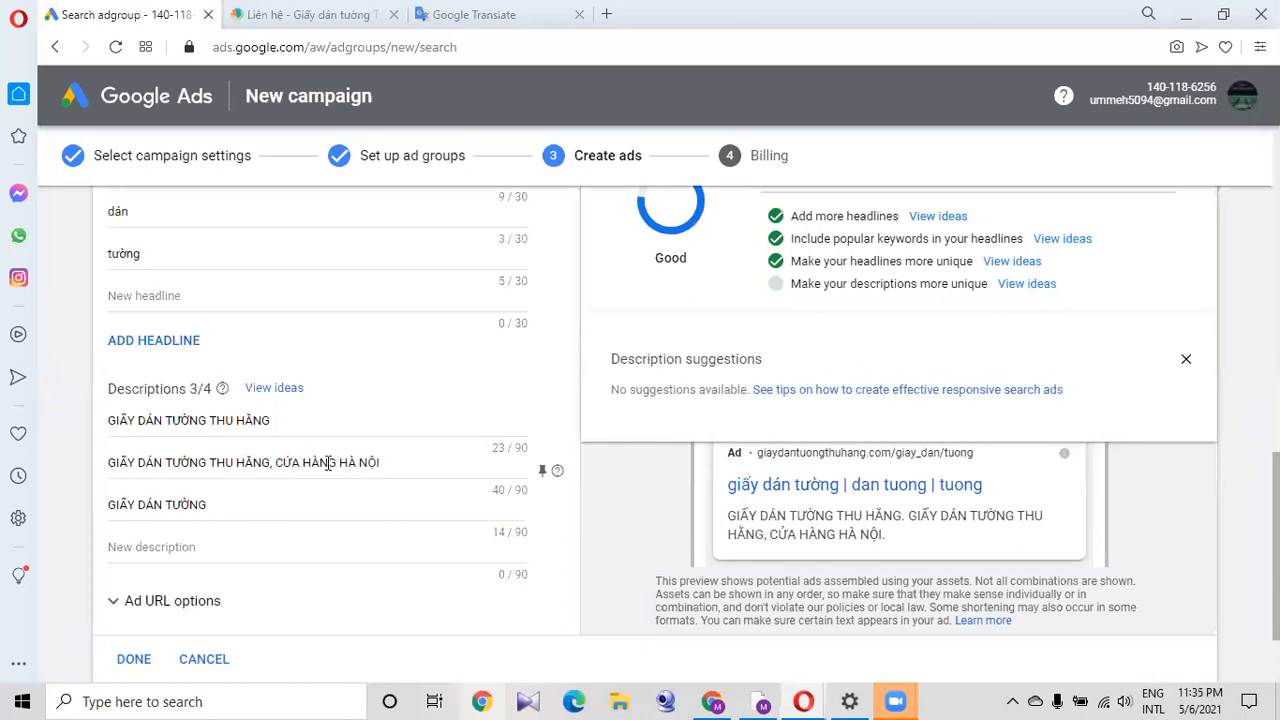
left_click_drag(395, 459, 111, 462)
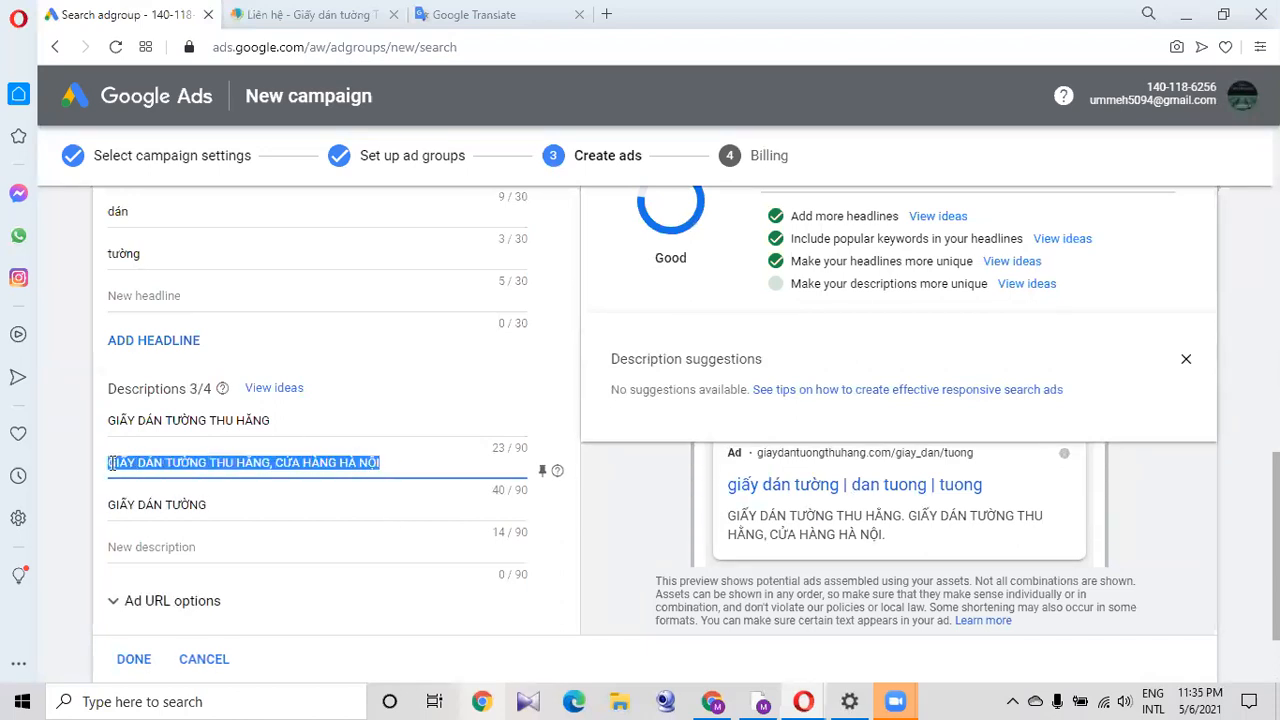
key("ctrl+c")
left_click(229, 551)
key("ctrl+v")
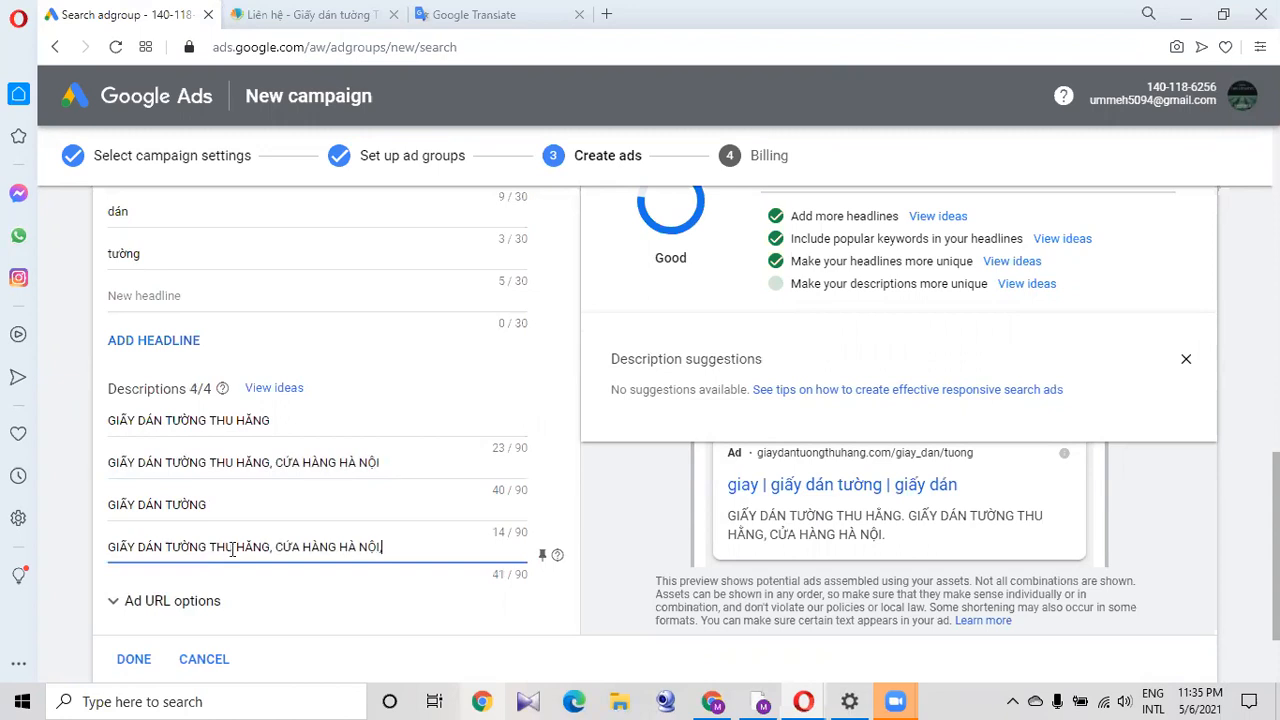
Append "GIẤY DÁN TƯỜNG", copied from the third description, to the end of the fourth description.
left_click_drag(212, 506, 110, 513)
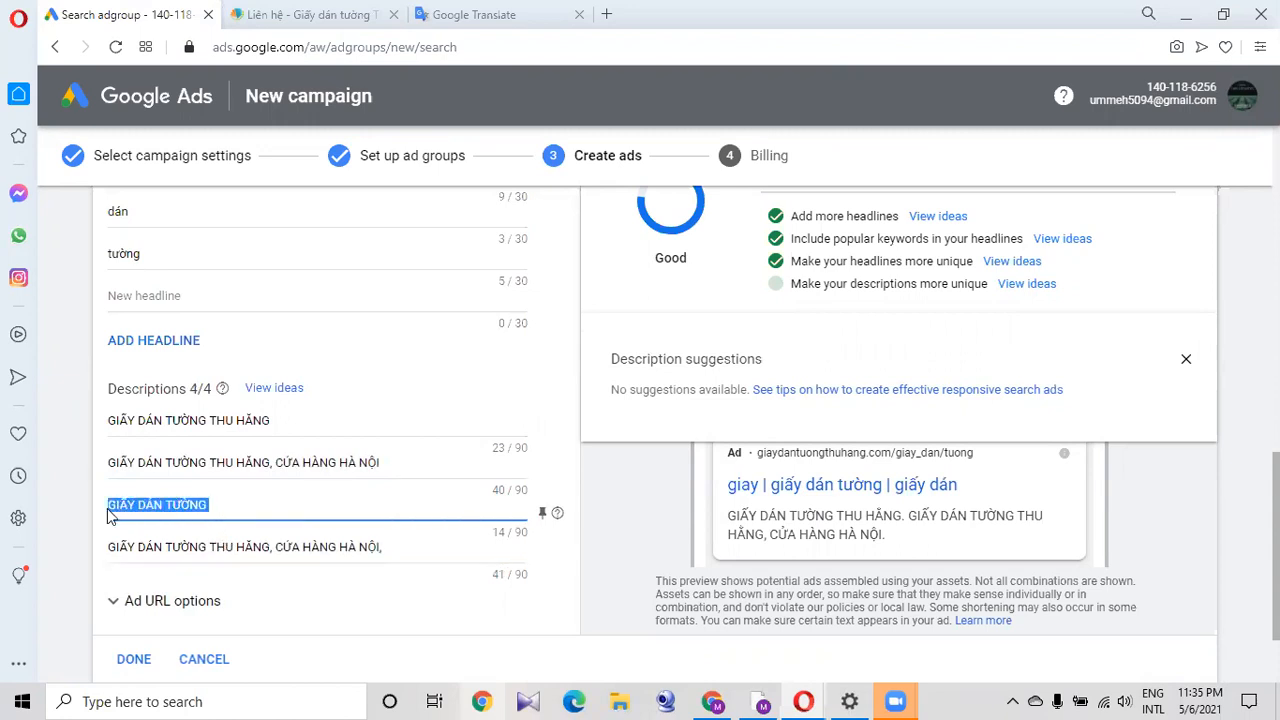
left_click(400, 546)
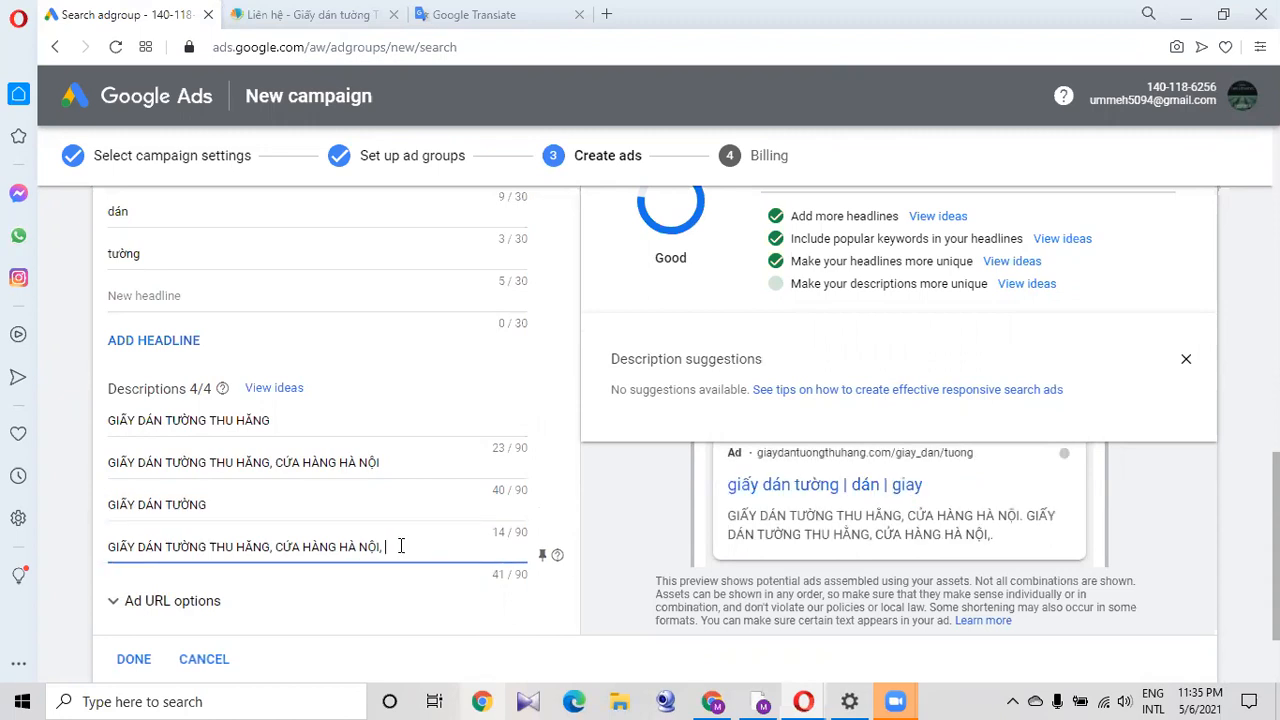
key("ctrl+v")
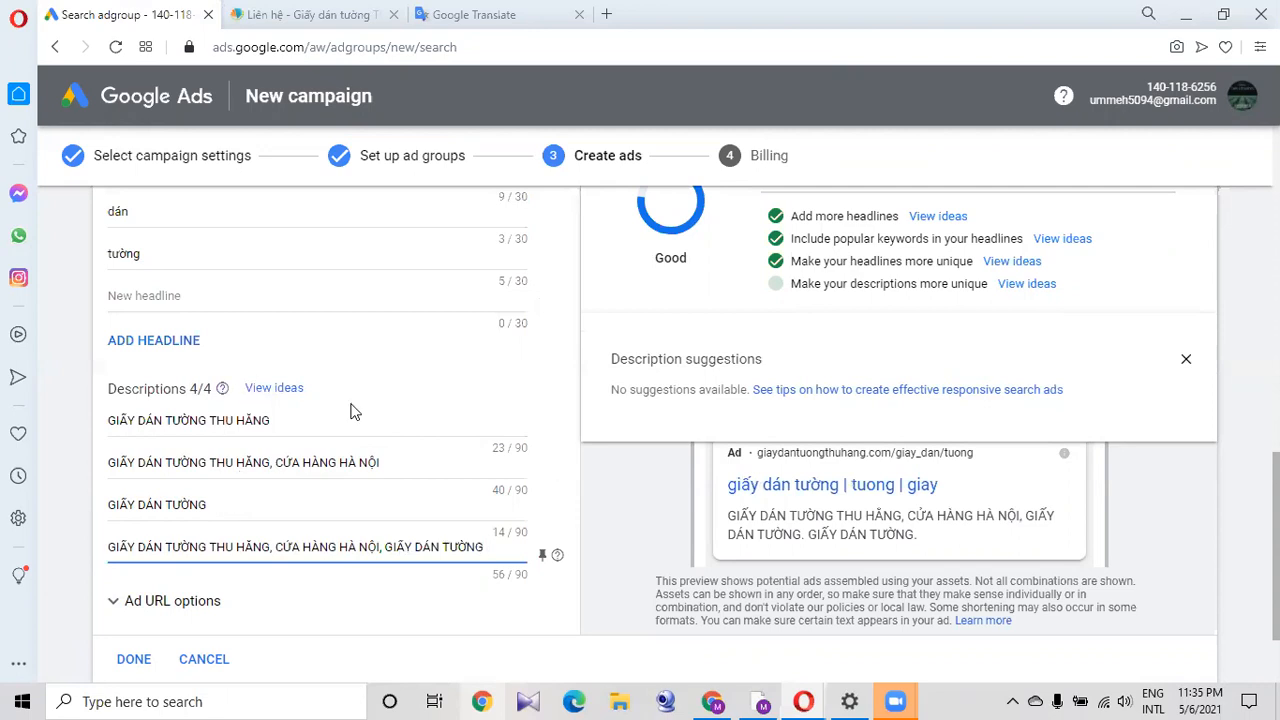
left_click_drag(1276, 490, 1276, 531)
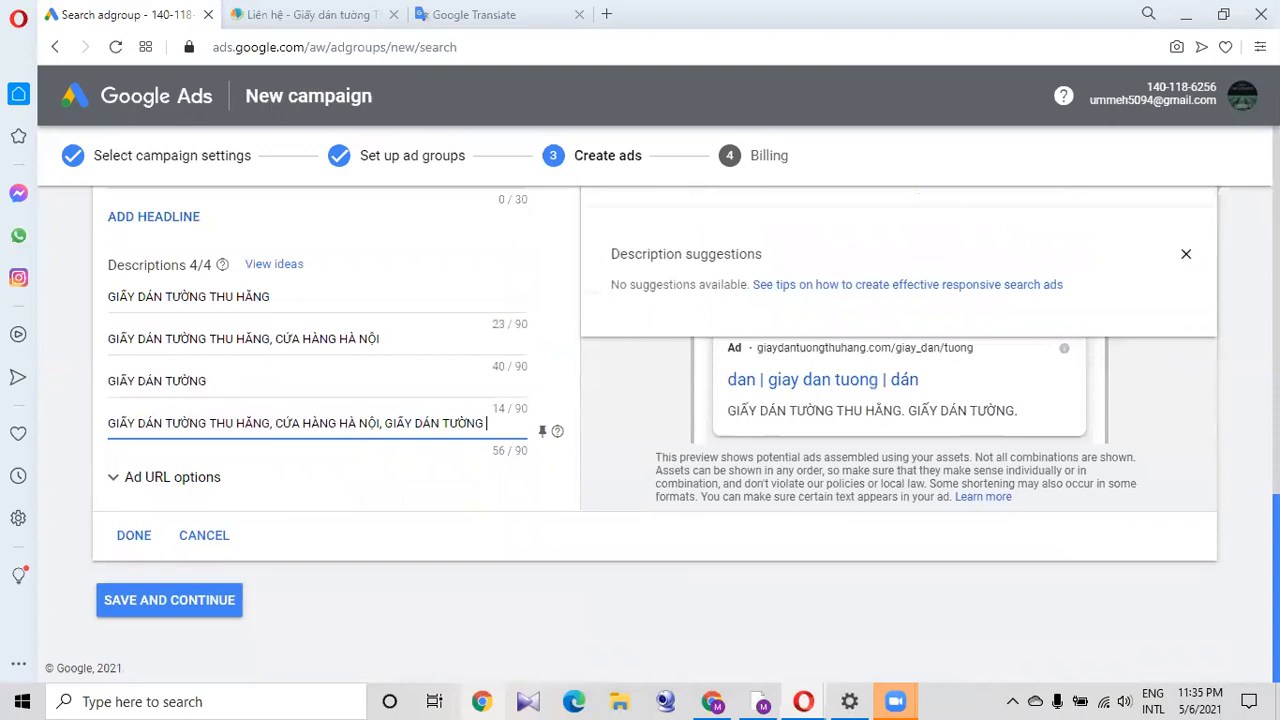
Replace the third description with the Ho Chi Minh store's address line, copied from the website's contact page.
left_click(255, 380)
left_click(271, 9)
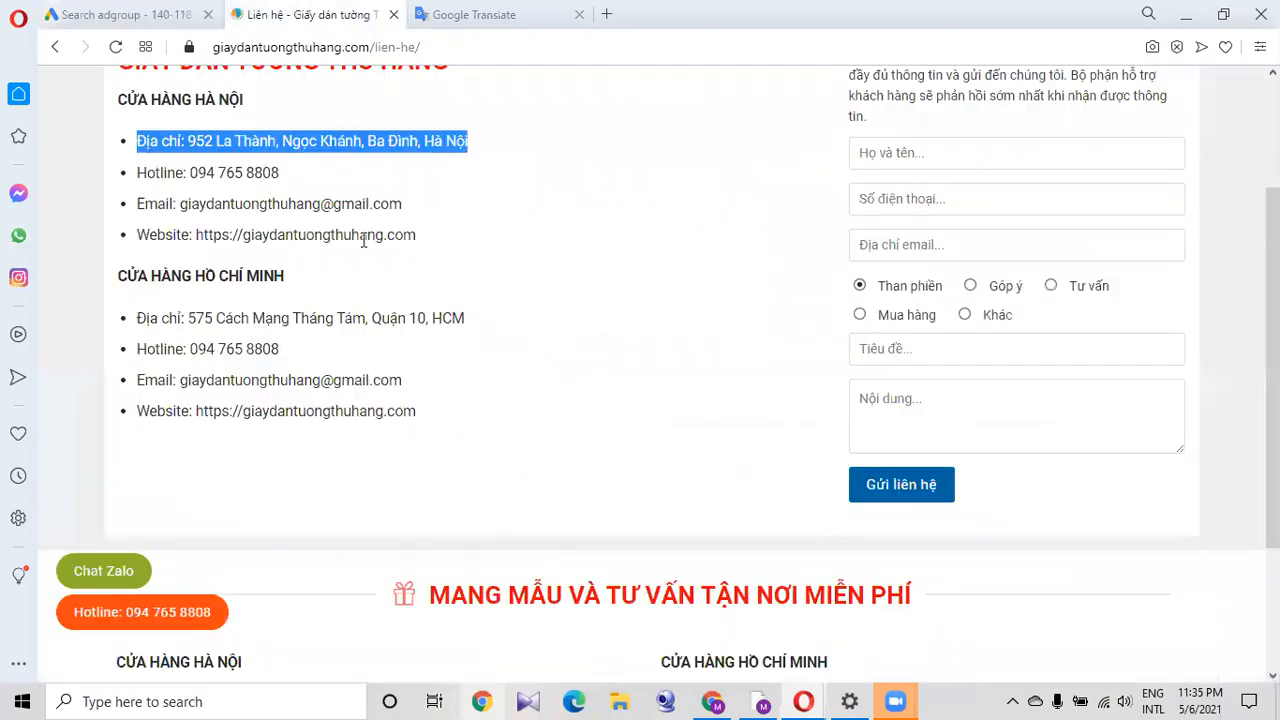
left_click(480, 333)
left_click_drag(1272, 370, 1272, 475)
left_click_drag(980, 525, 684, 525)
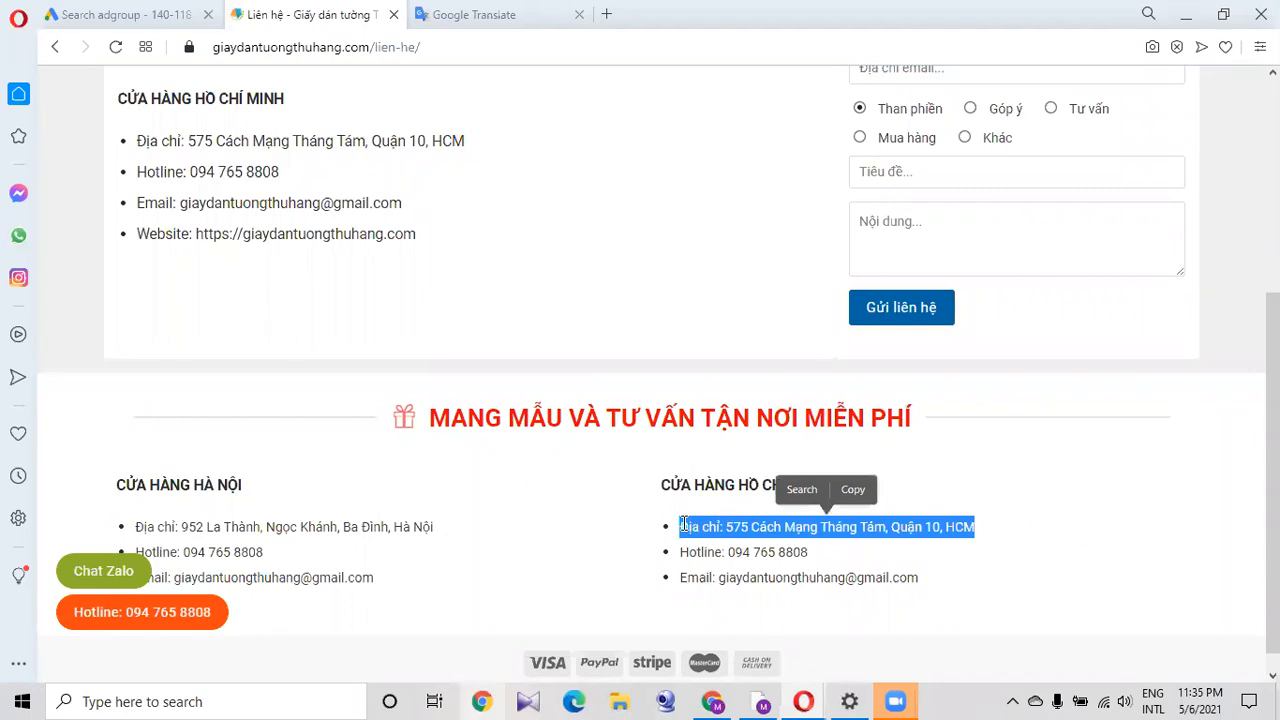
key("ctrl+c")
left_click(140, 24)
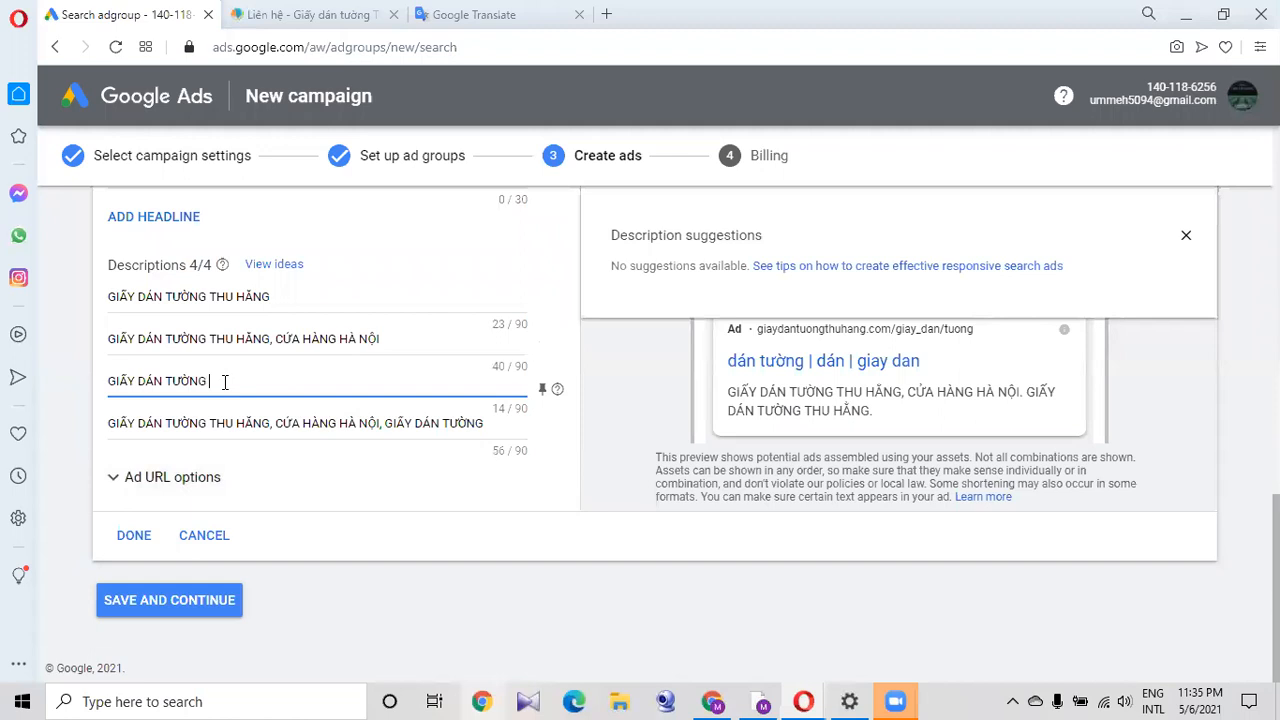
key("ctrl+a")
key("ctrl+v")
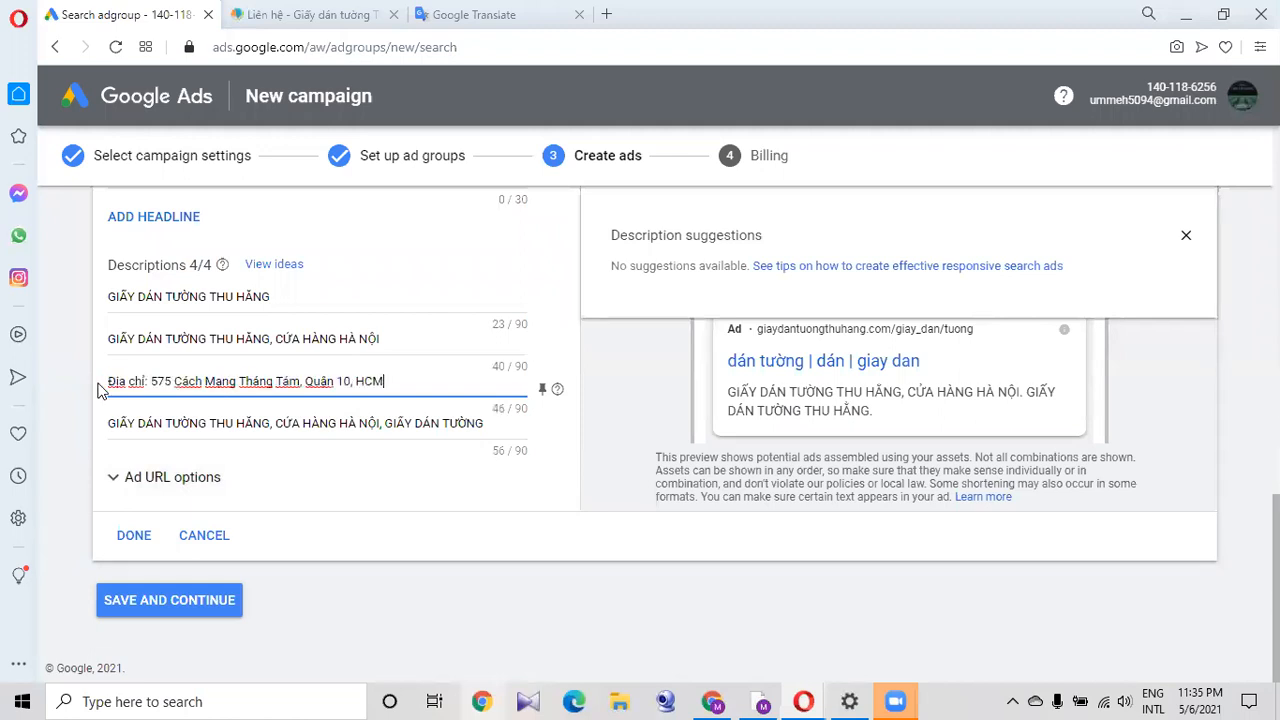
Check the edited descriptions, finish editing the responsive search ad and save it to proceed to billing.
left_click_drag(1276, 590, 1276, 535)
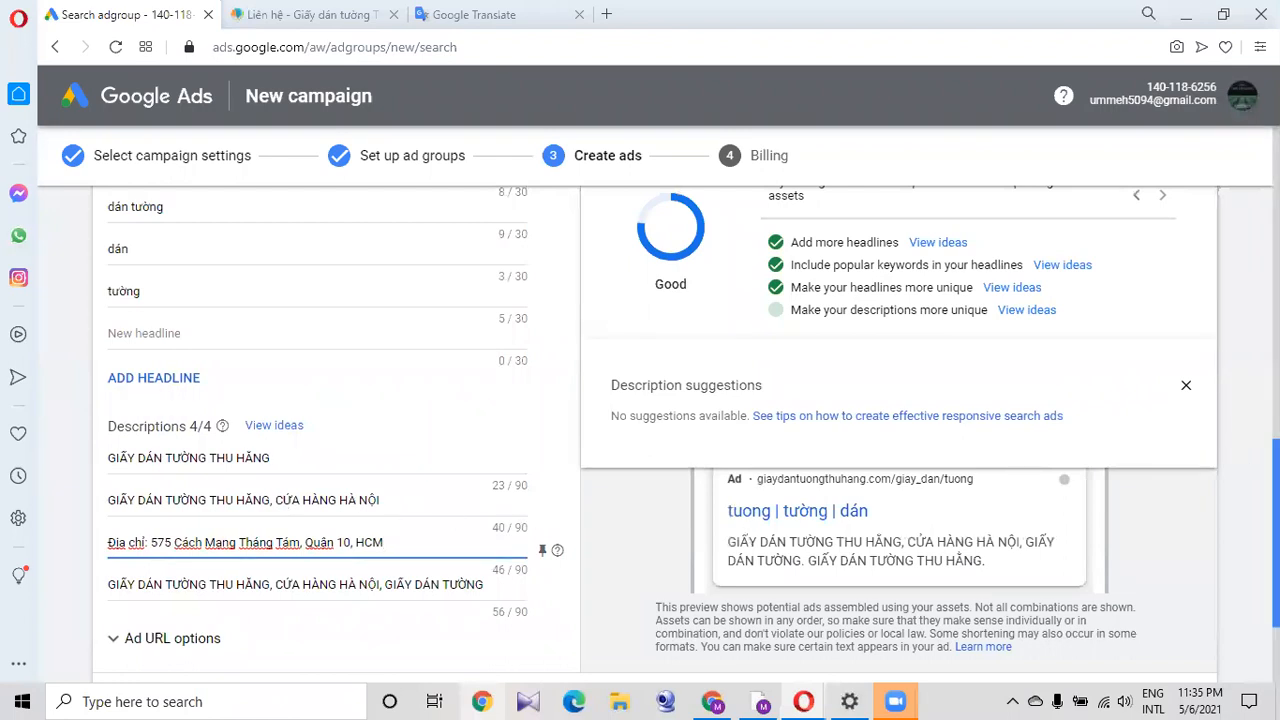
left_click_drag(1276, 535, 1276, 586)
left_click(121, 541)
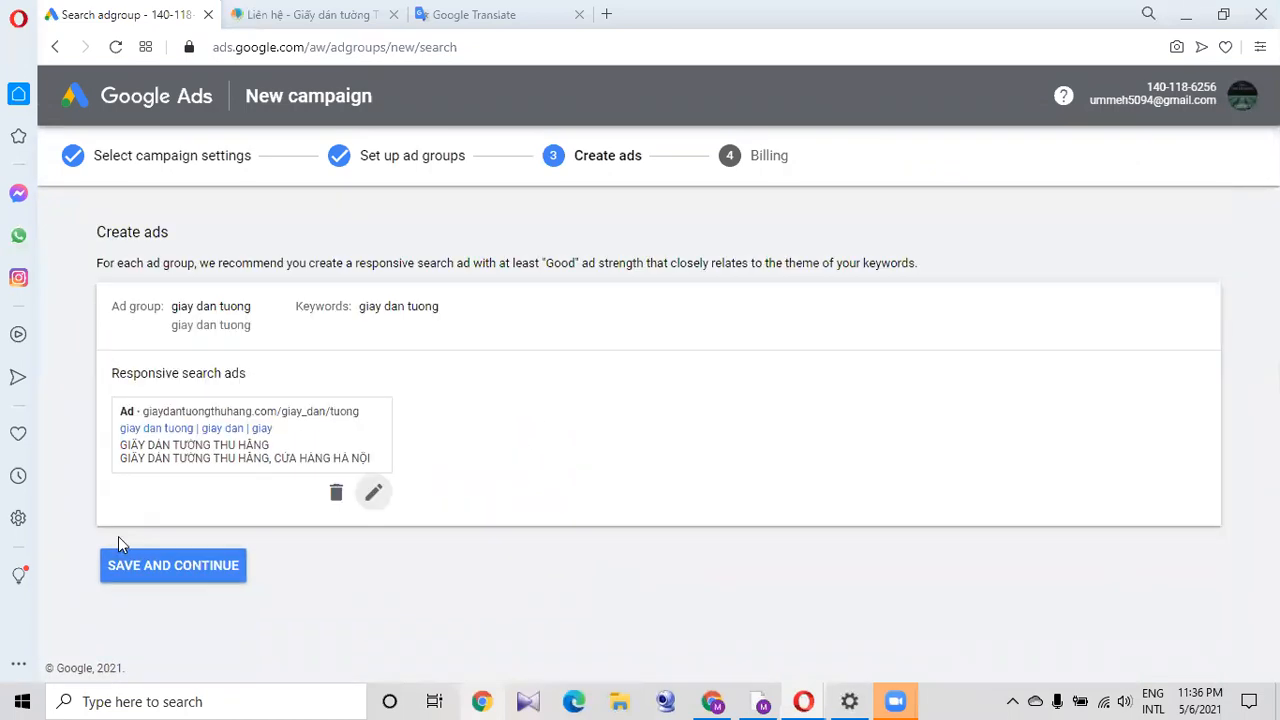
left_click(162, 575)
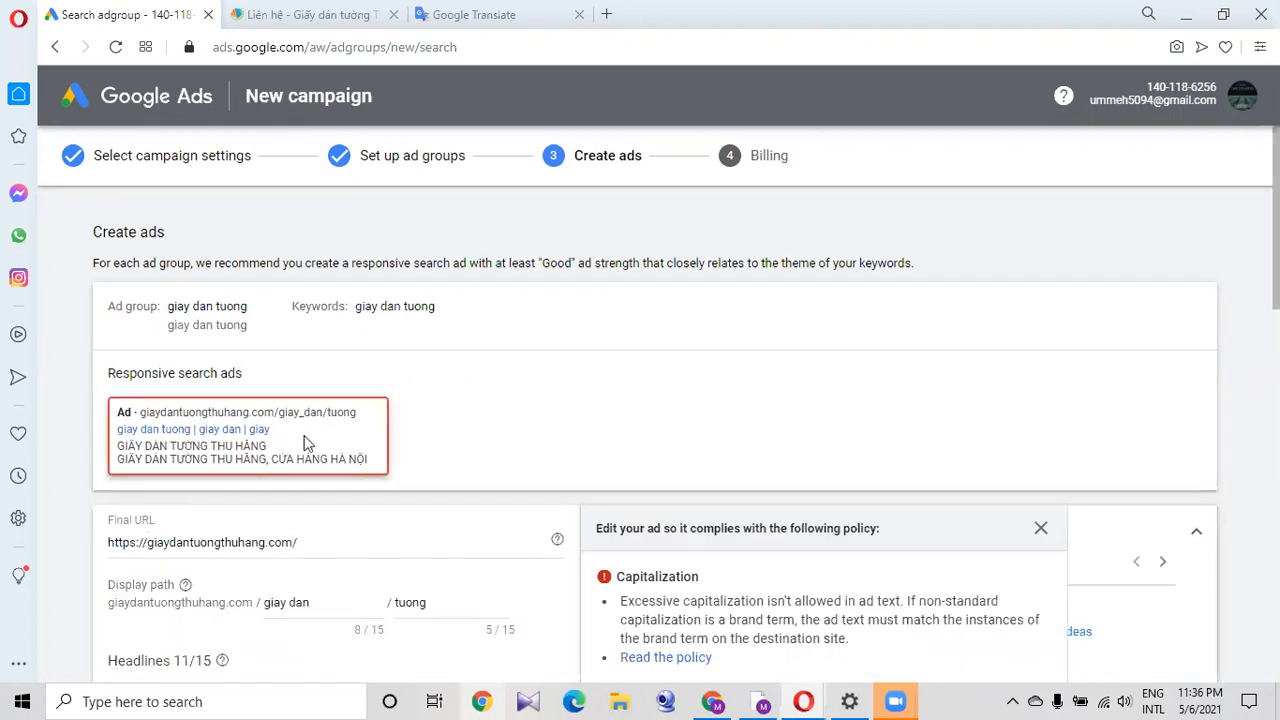
scroll(562, 286, "down", 3)
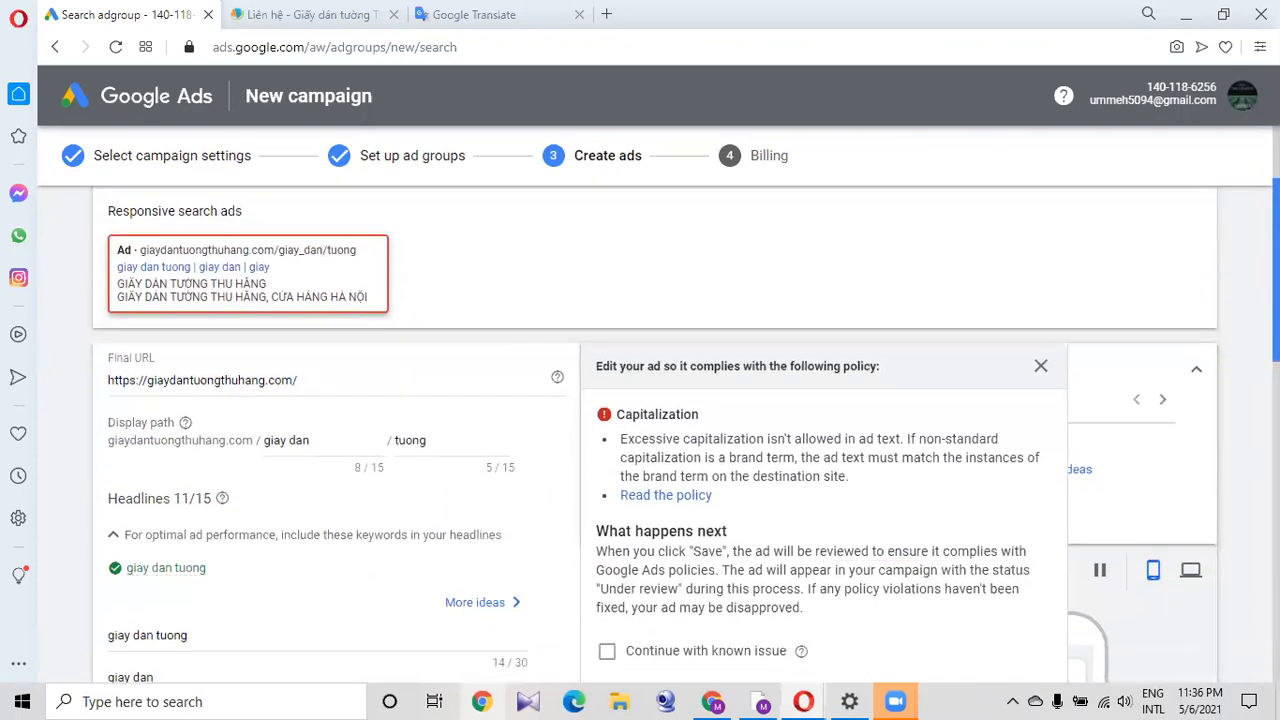
scroll(562, 286, "down", 1)
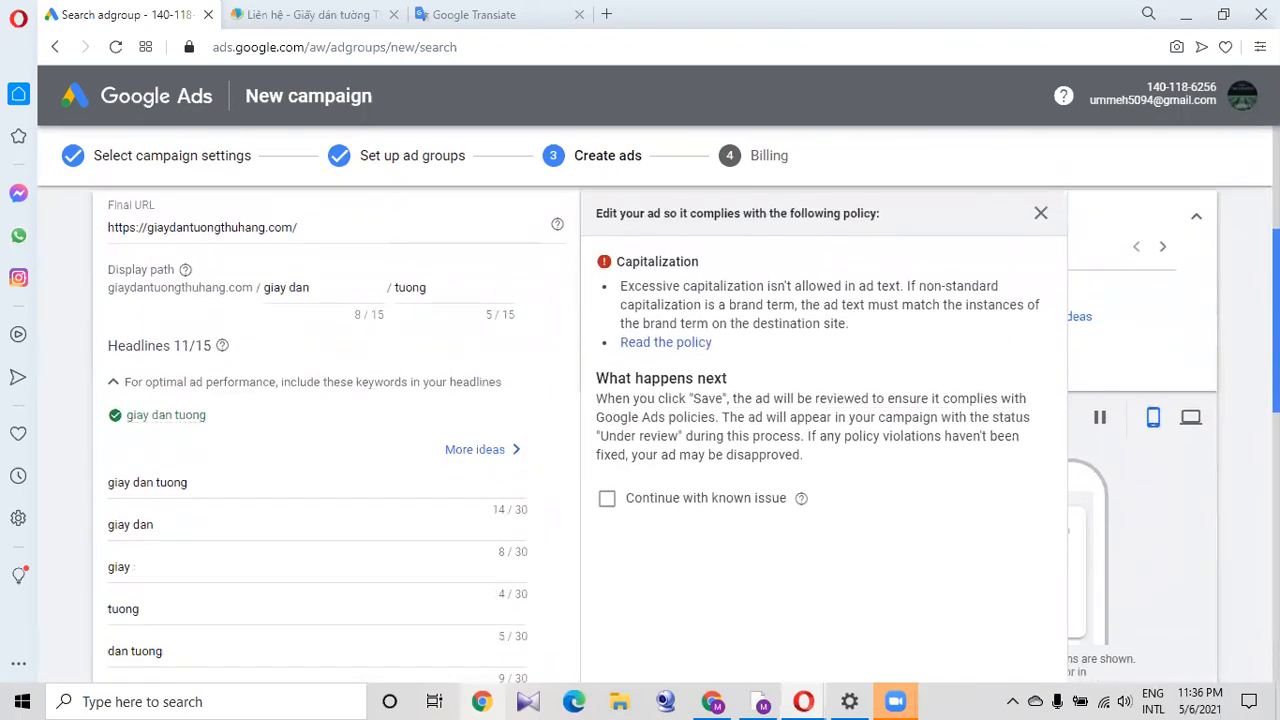
scroll(685, 434, "down", 3)
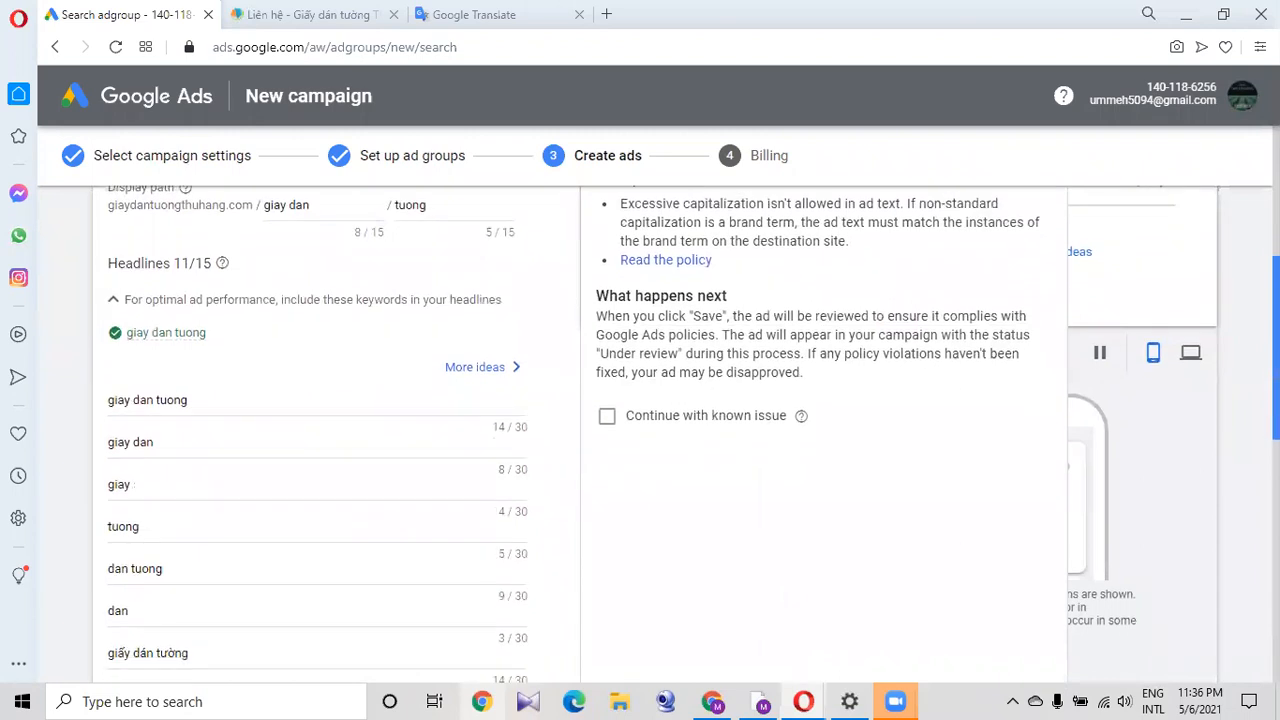
scroll(1230, 554, "down", 5)
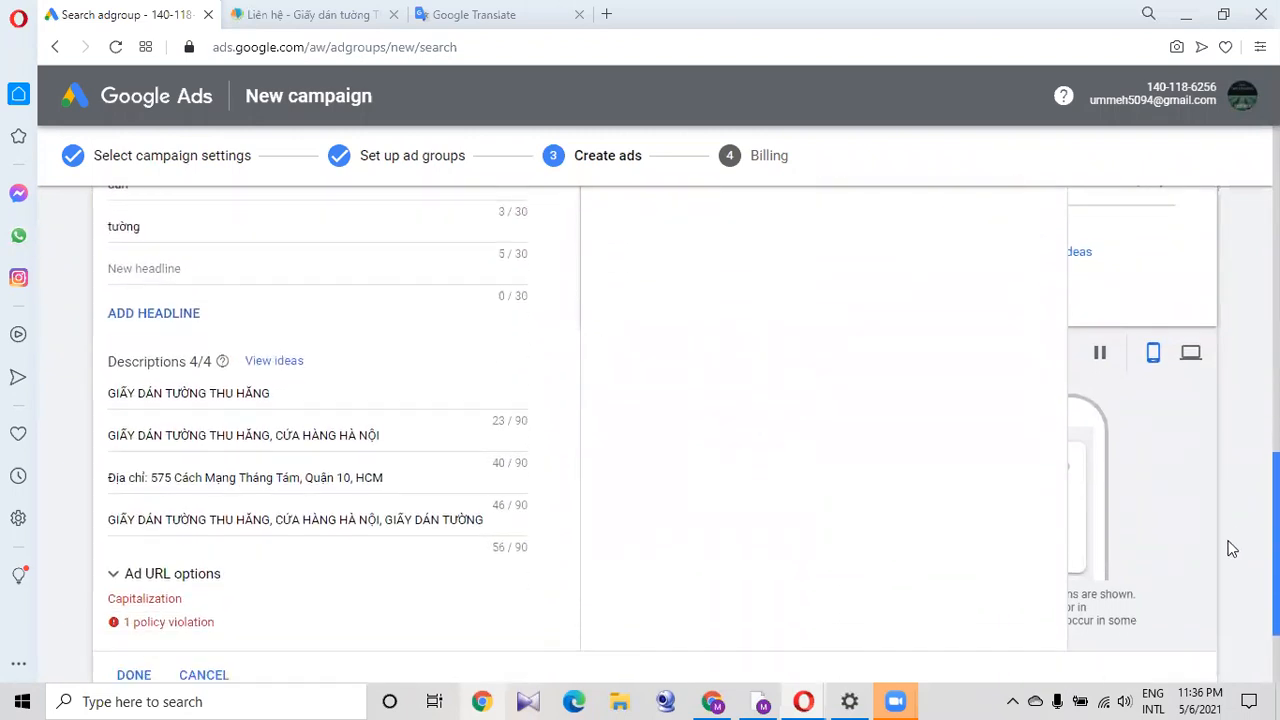
scroll(1228, 550, "down", 1)
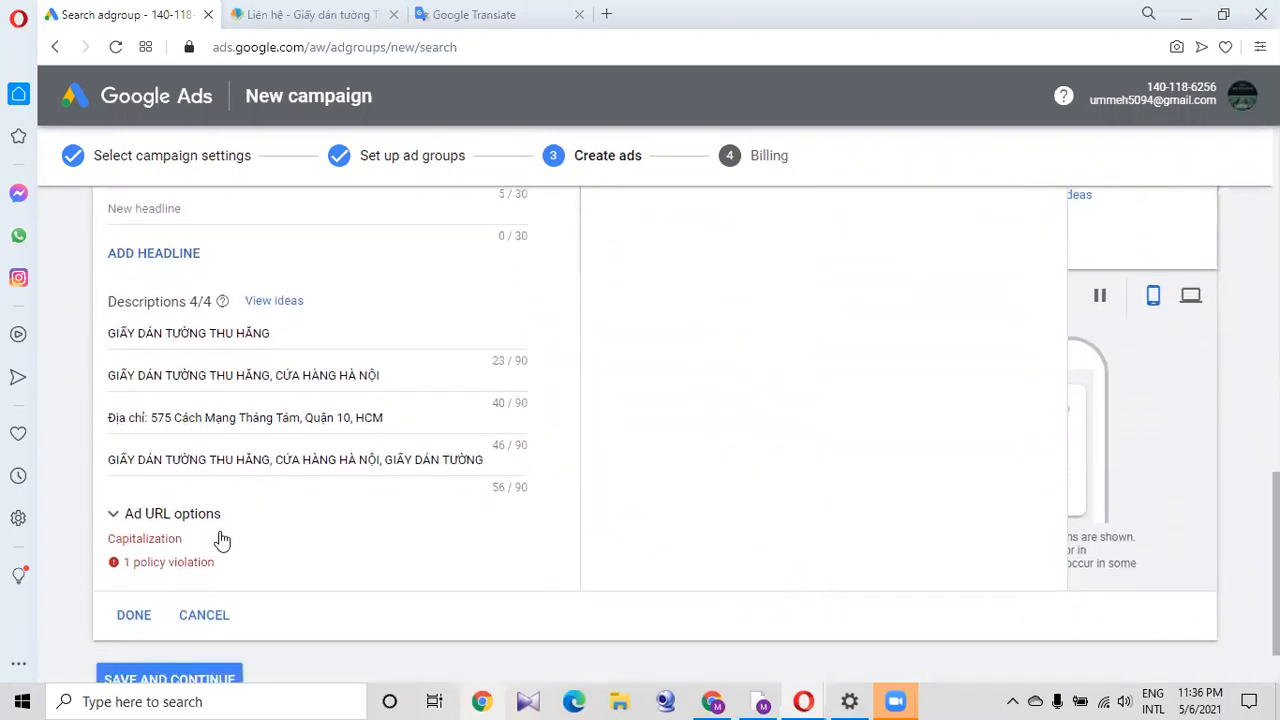
left_click(183, 516)
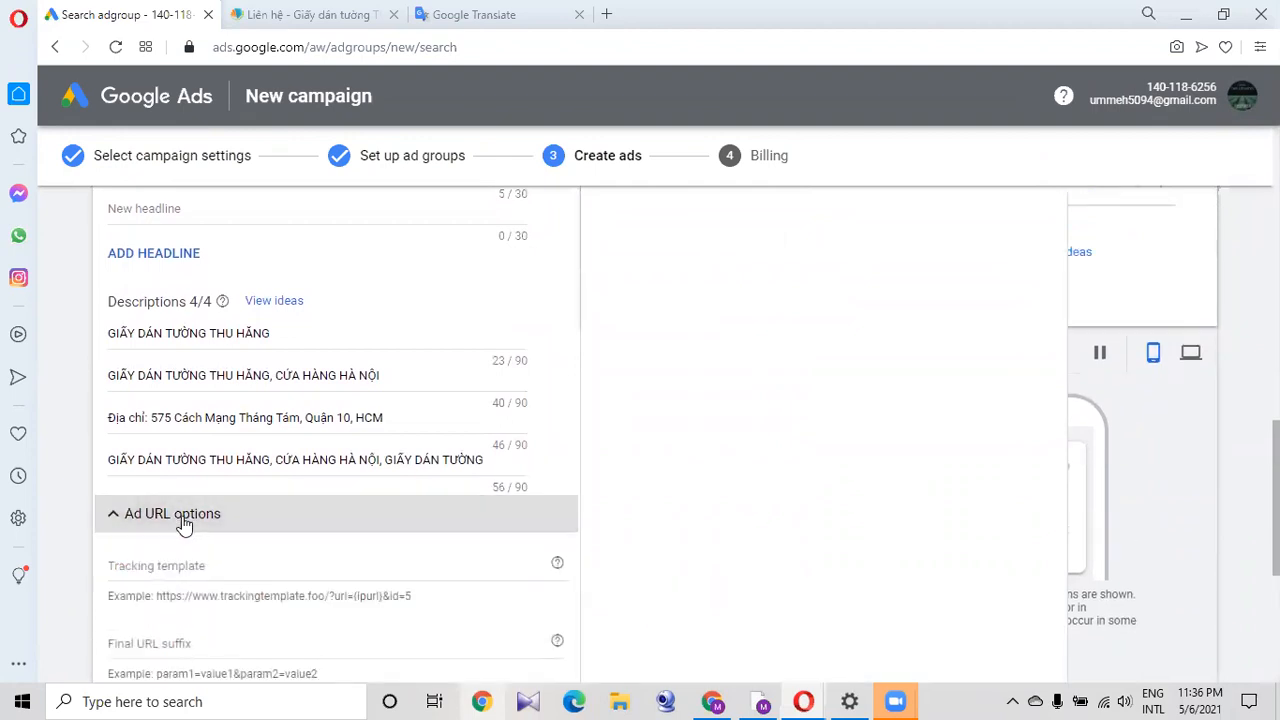
scroll(687, 437, "down", 2)
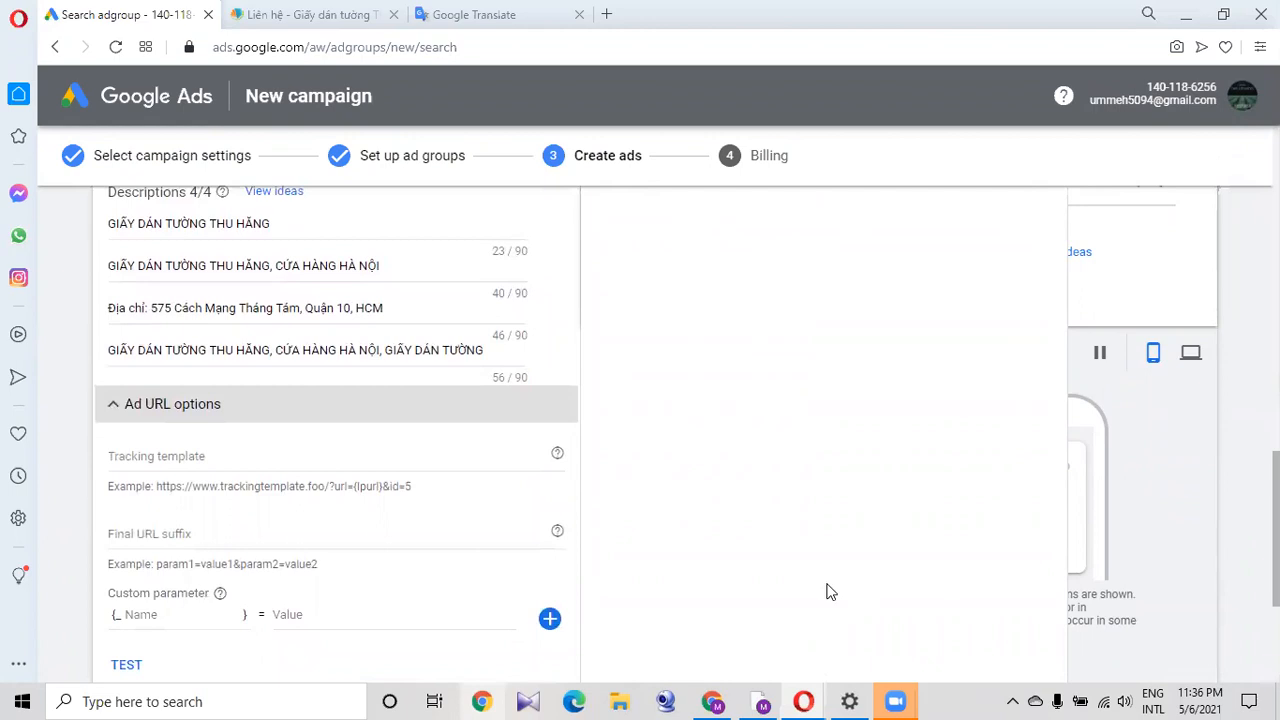
left_click(213, 457)
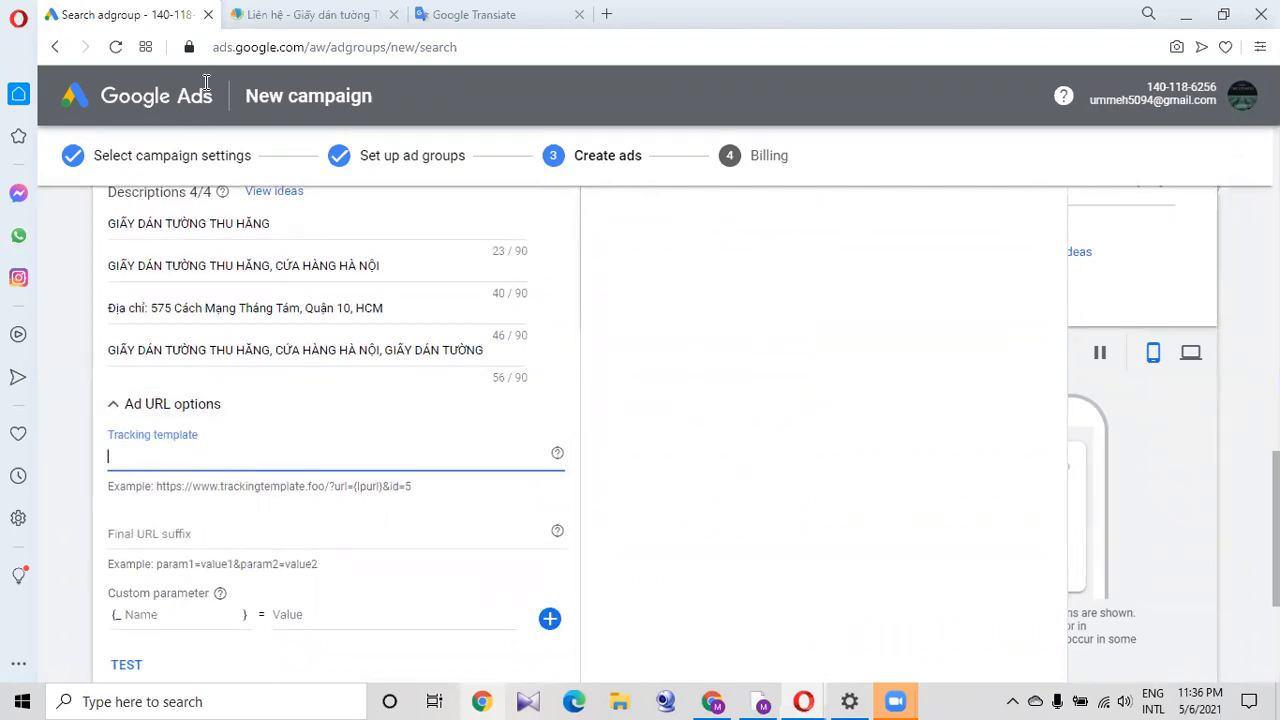
left_click(293, 14)
left_click(341, 45)
key("ctrl+c")
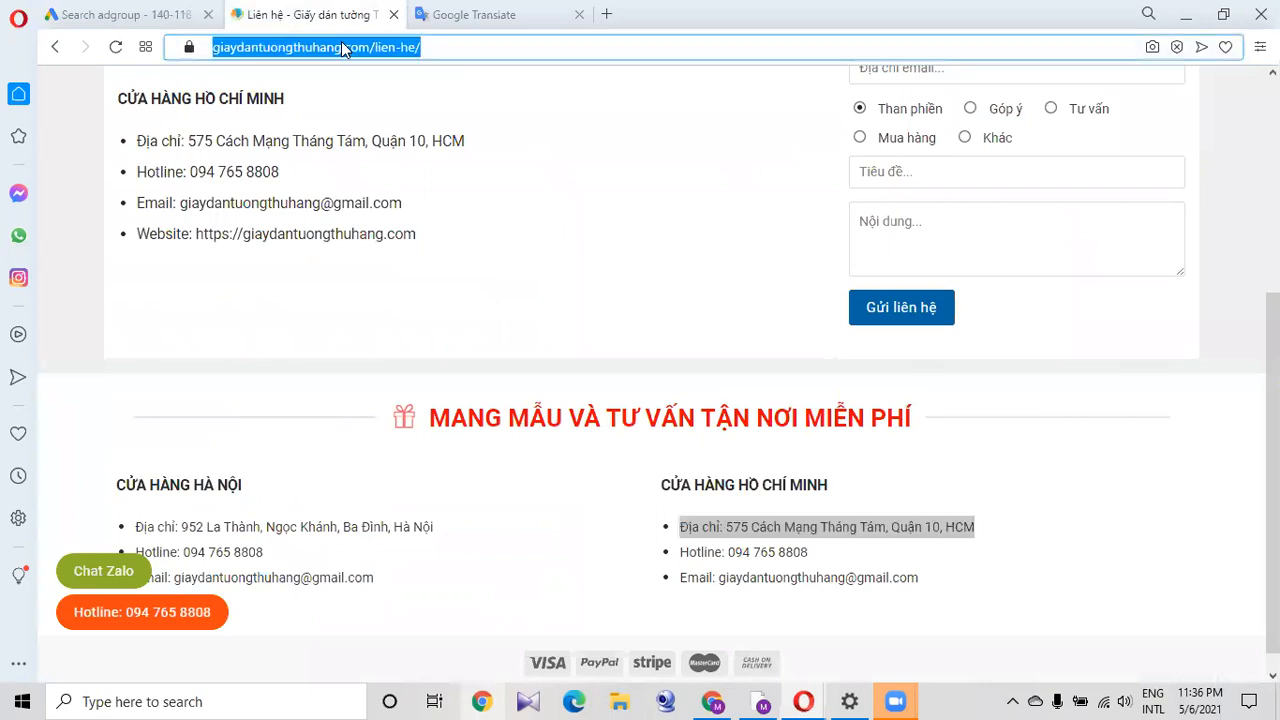
left_click(180, 14)
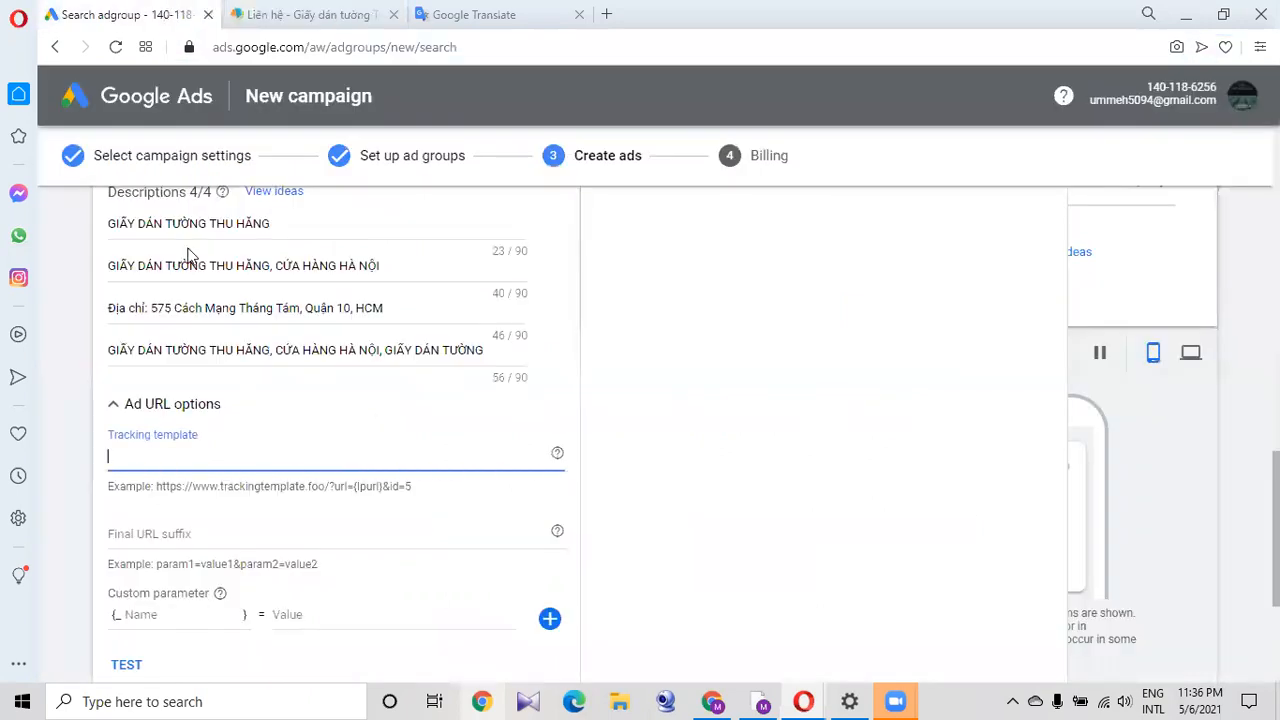
key("ctrl+v")
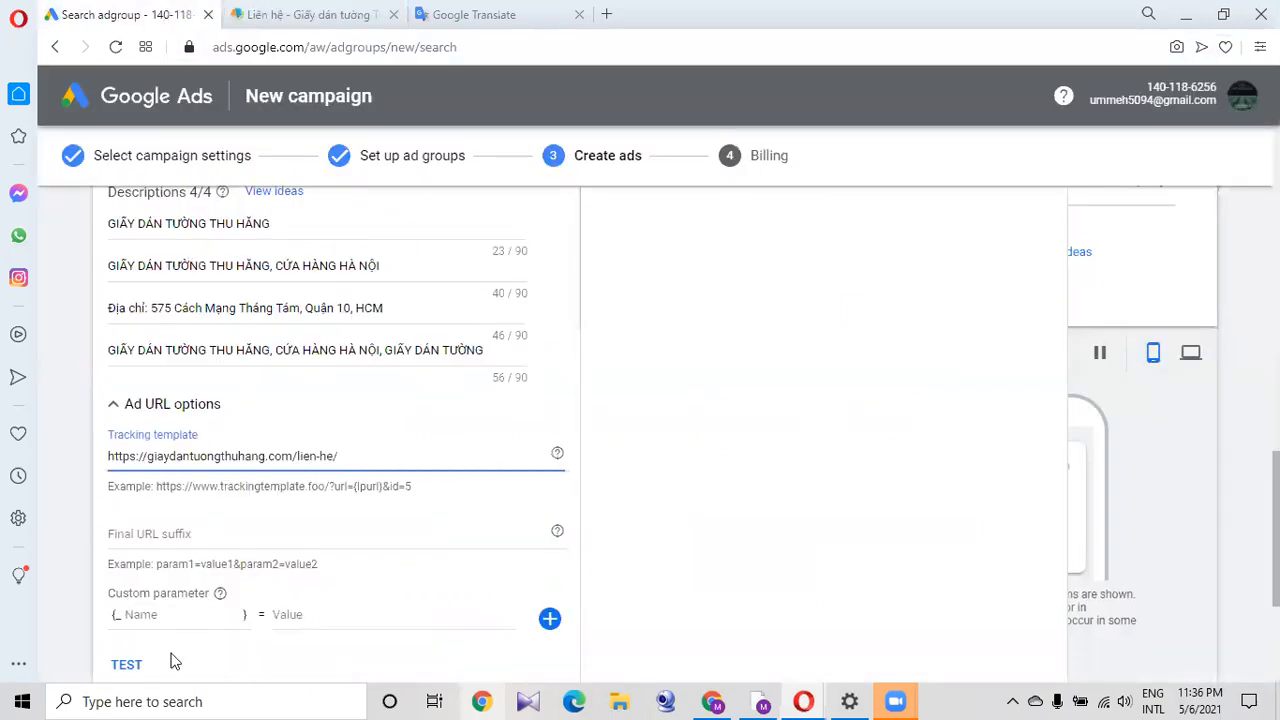
Turn on the option to use a different final URL for mobile.
scroll(1238, 557, "down", 2)
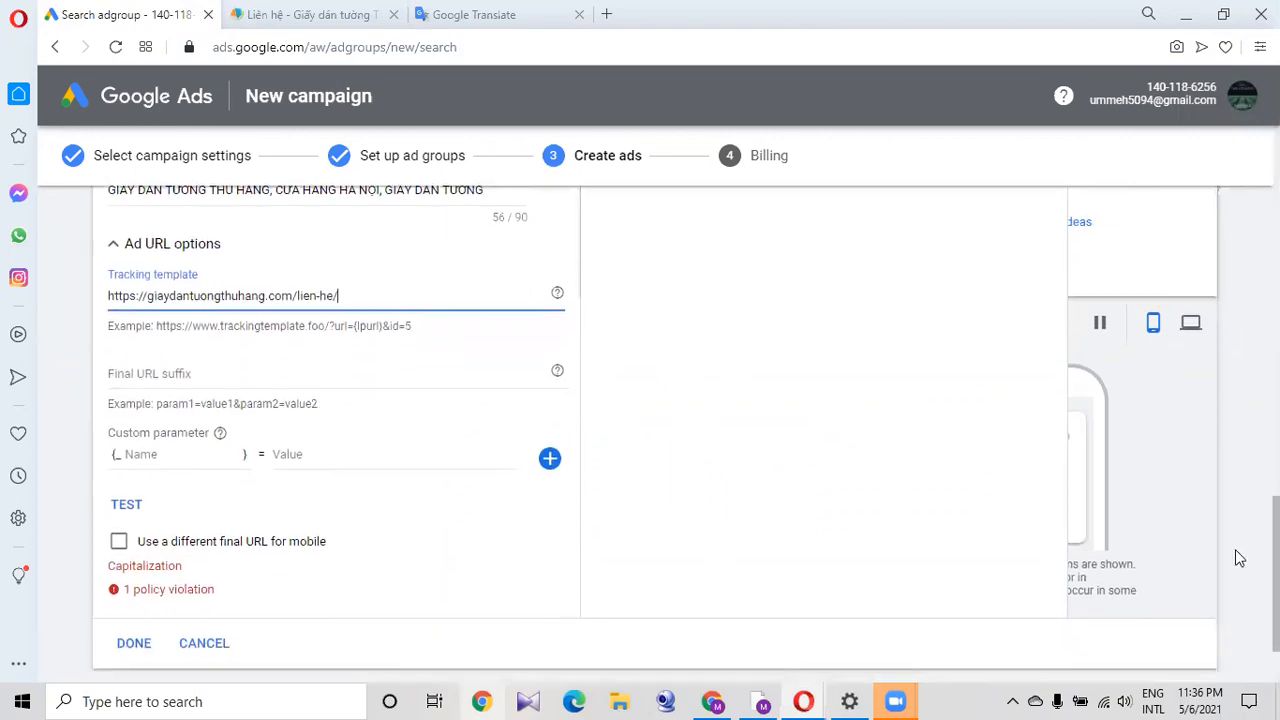
left_click(118, 543)
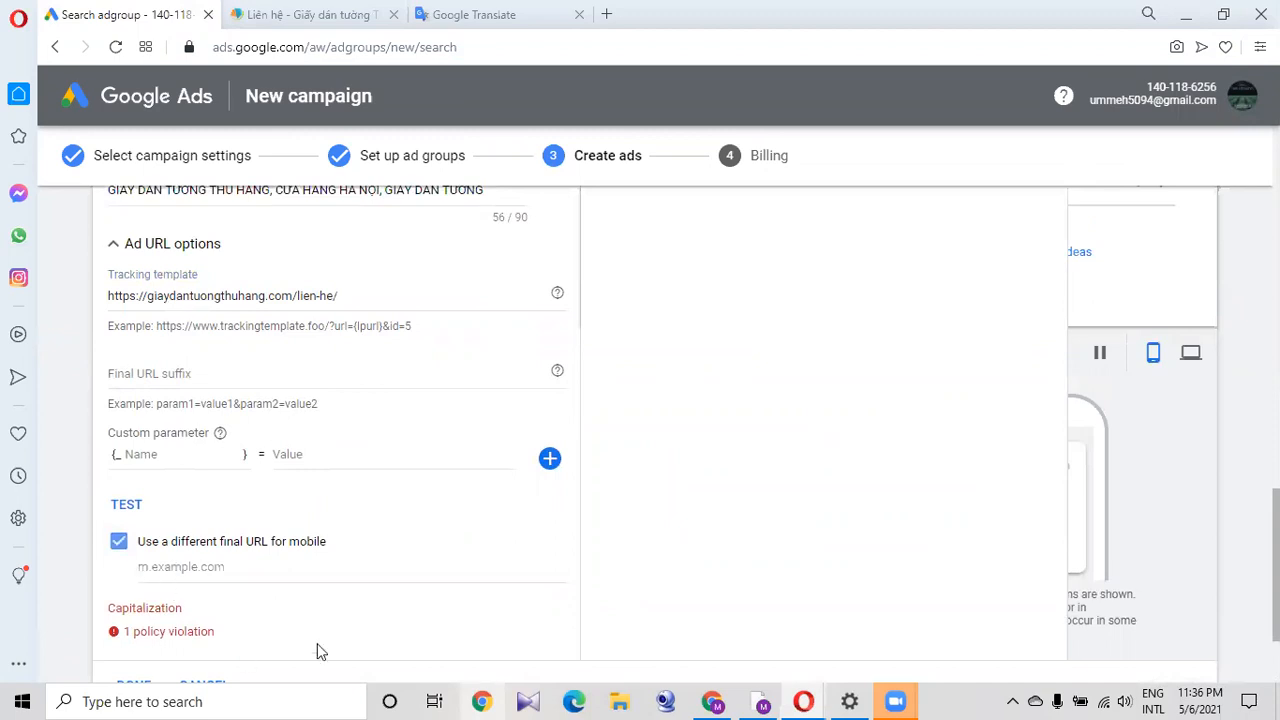
scroll(640, 420, "down", 1)
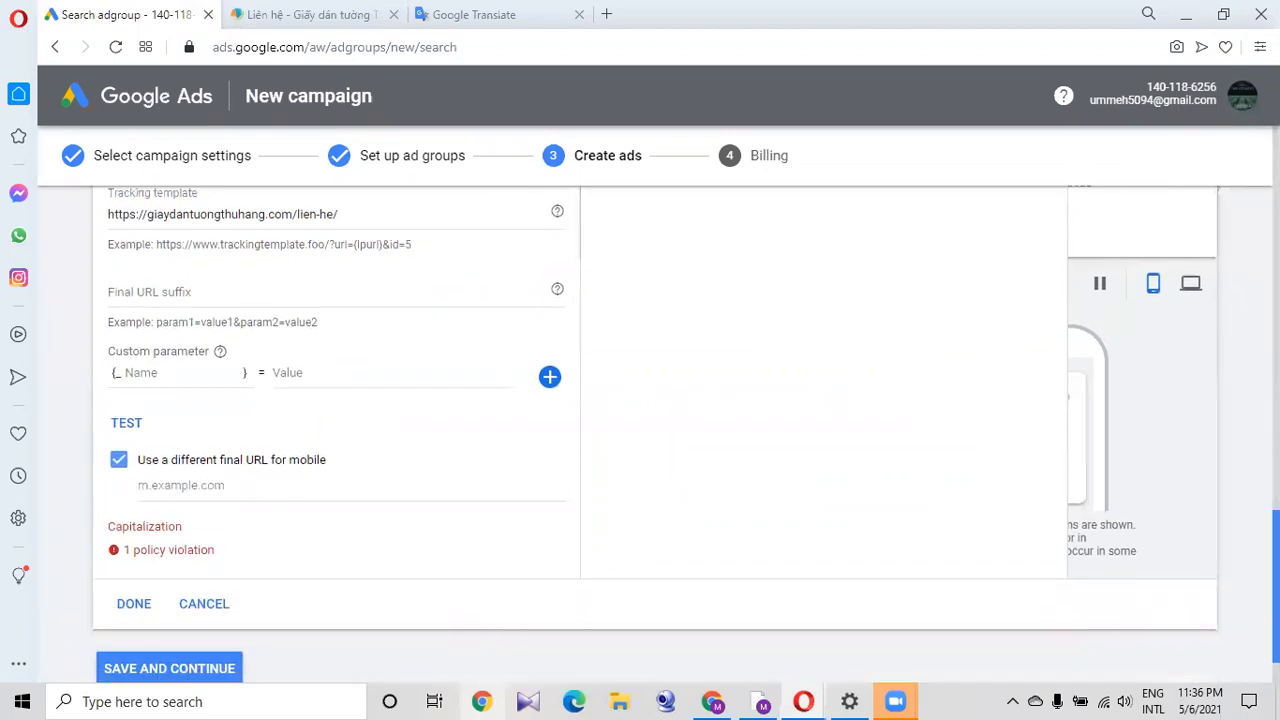
Copy the URL from the tracking template and clear it, then finish editing the ad and submit it.
left_click_drag(354, 212, 110, 214)
key("ctrl+c")
key("BackSpace")
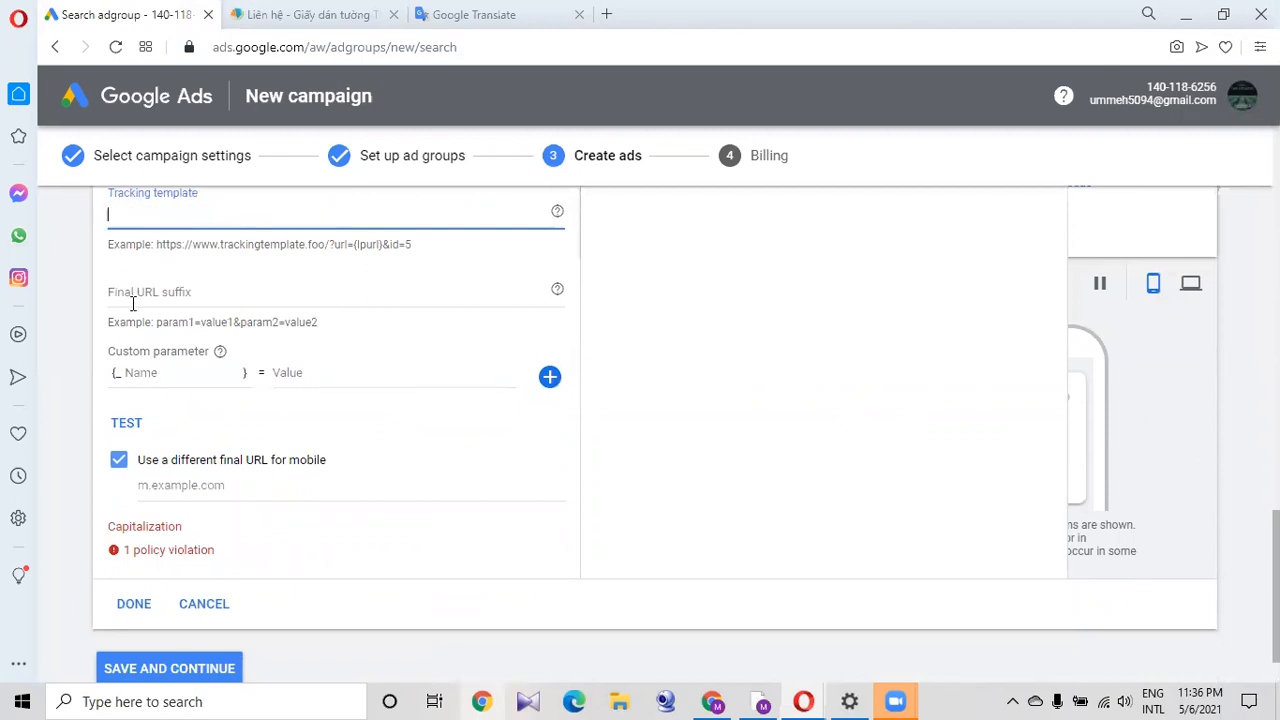
left_click(135, 610)
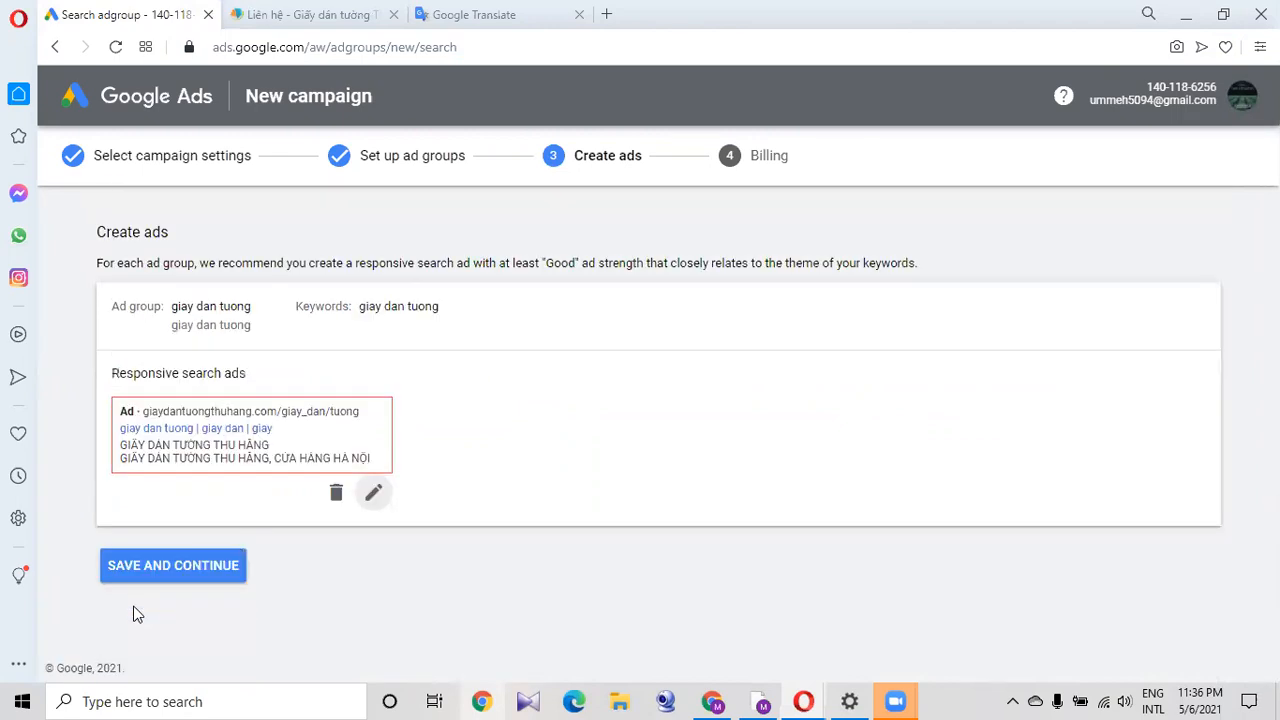
left_click(200, 572)
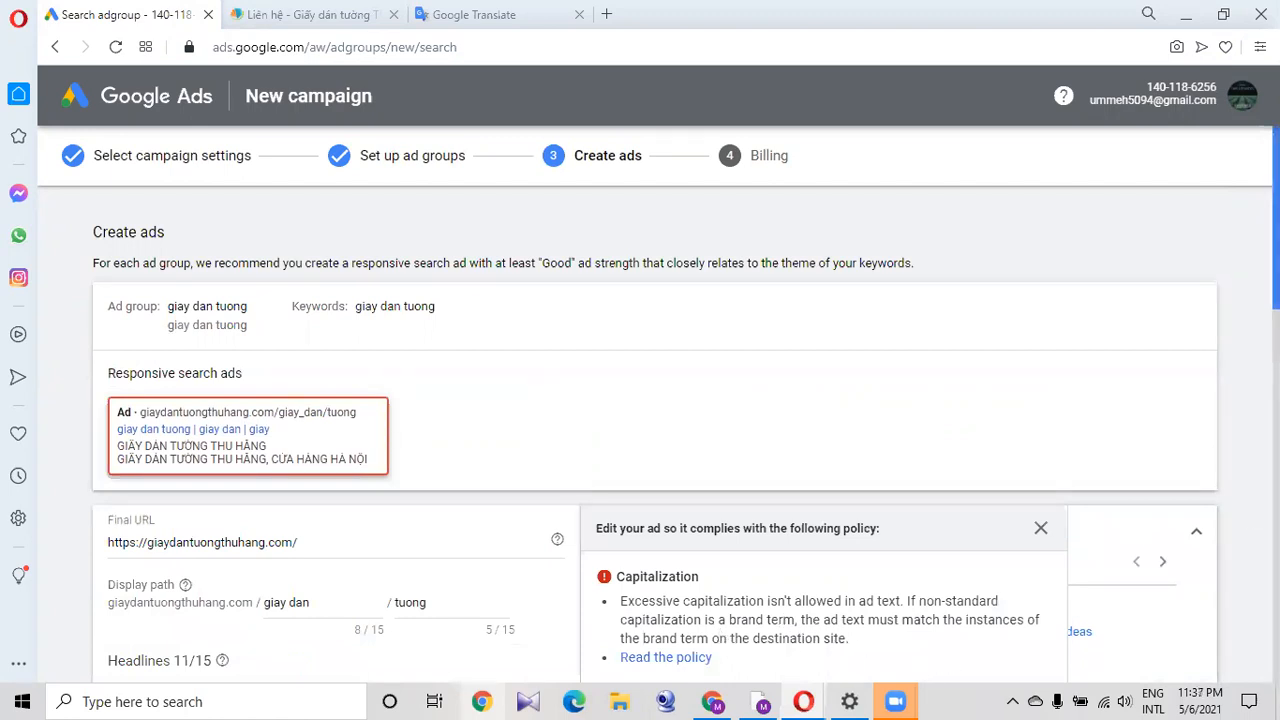
left_click_drag(1275, 220, 1211, 608)
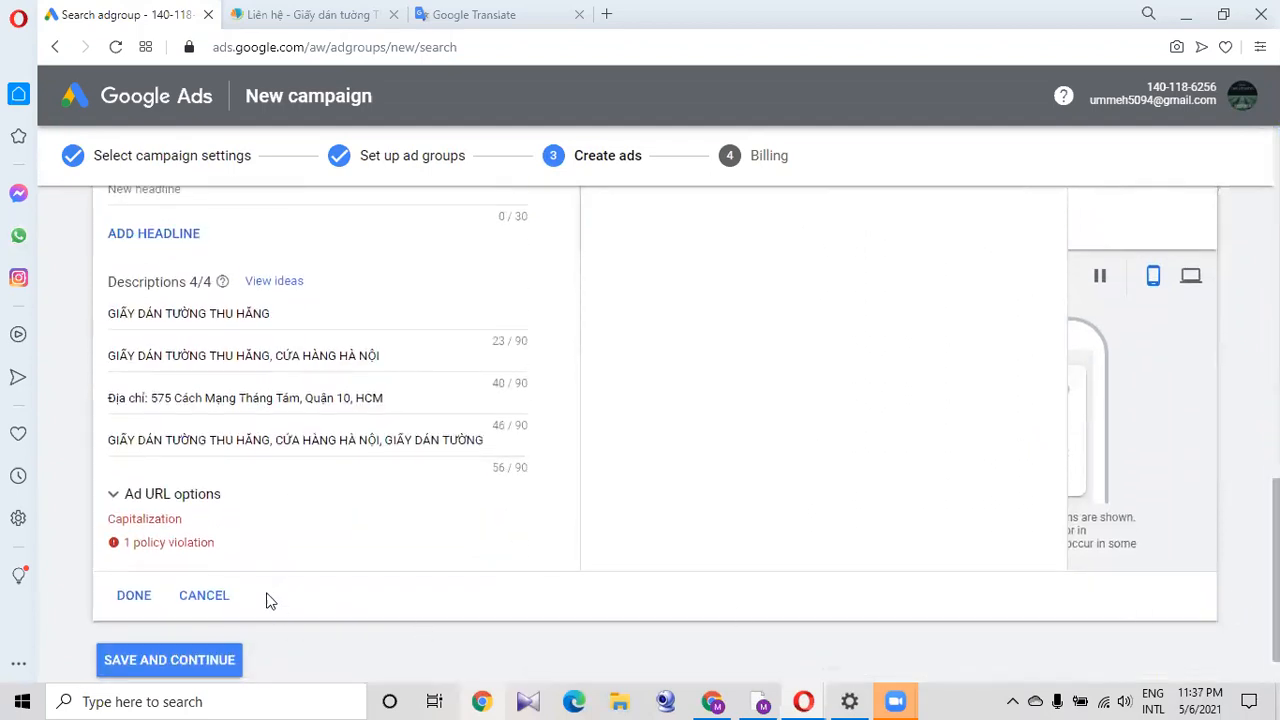
left_click(188, 502)
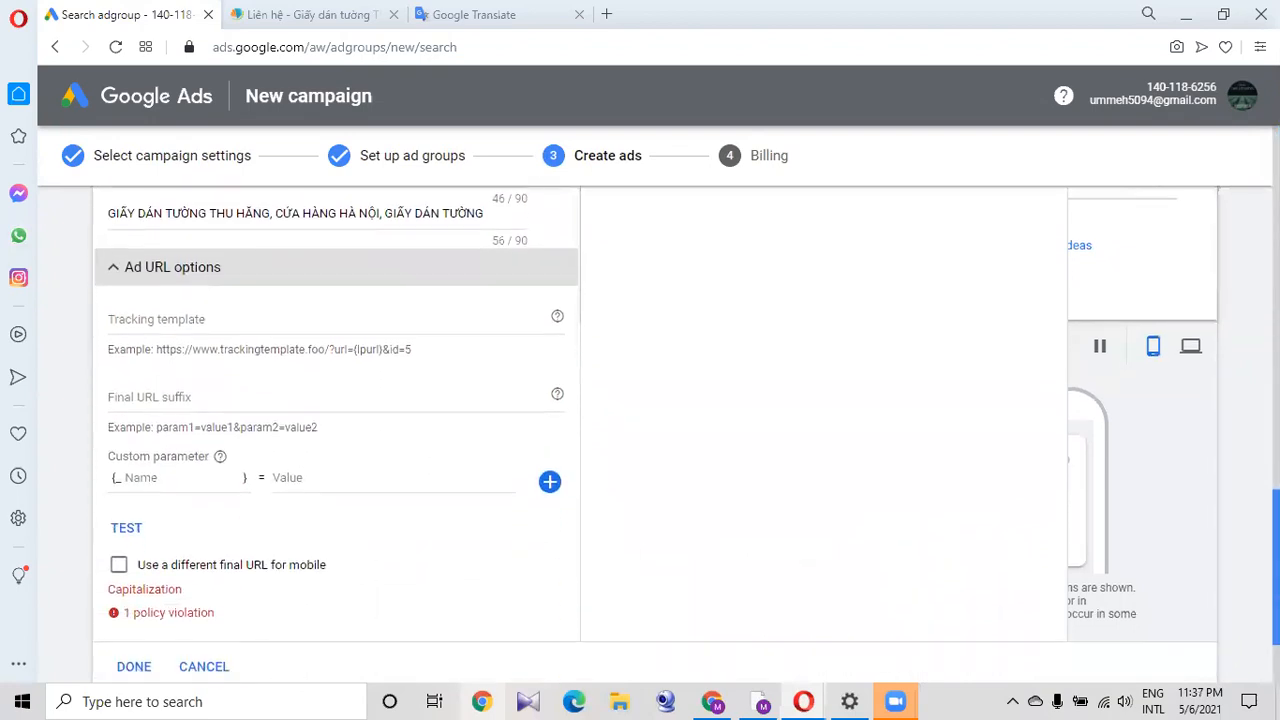
left_click(118, 557)
left_click(168, 581)
key("ctrl+v")
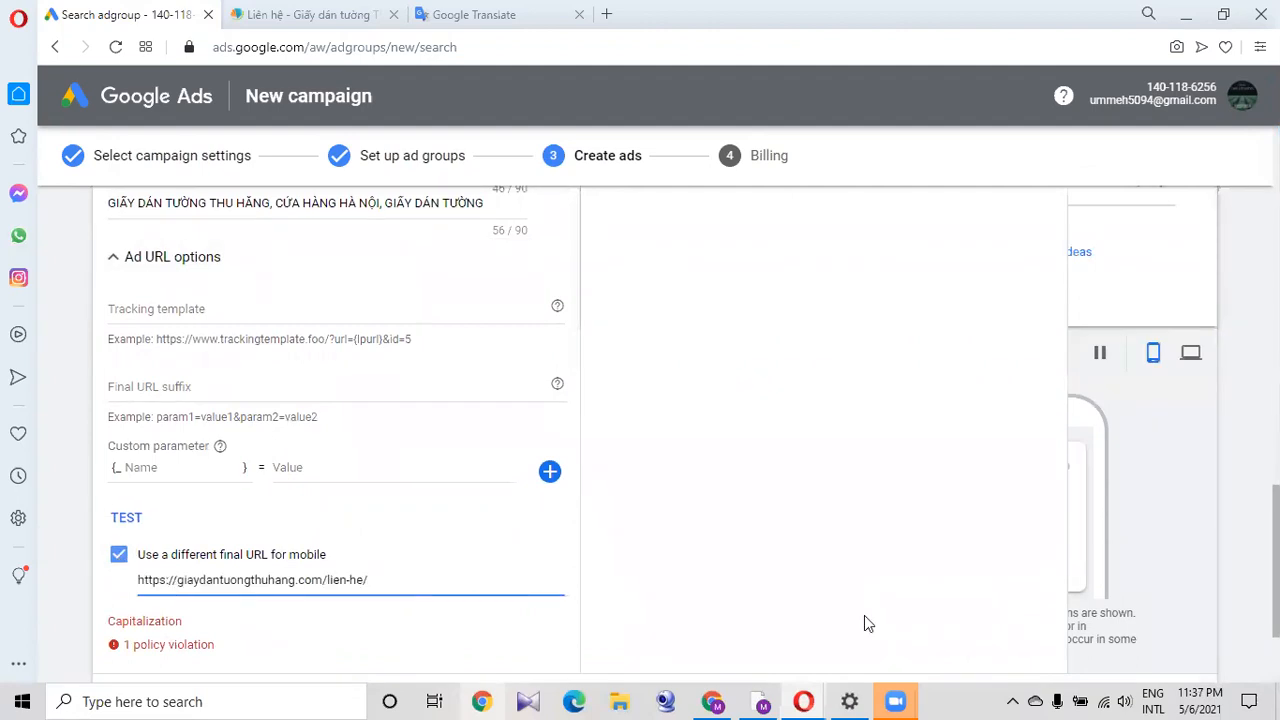
left_click_drag(1276, 561, 1276, 597)
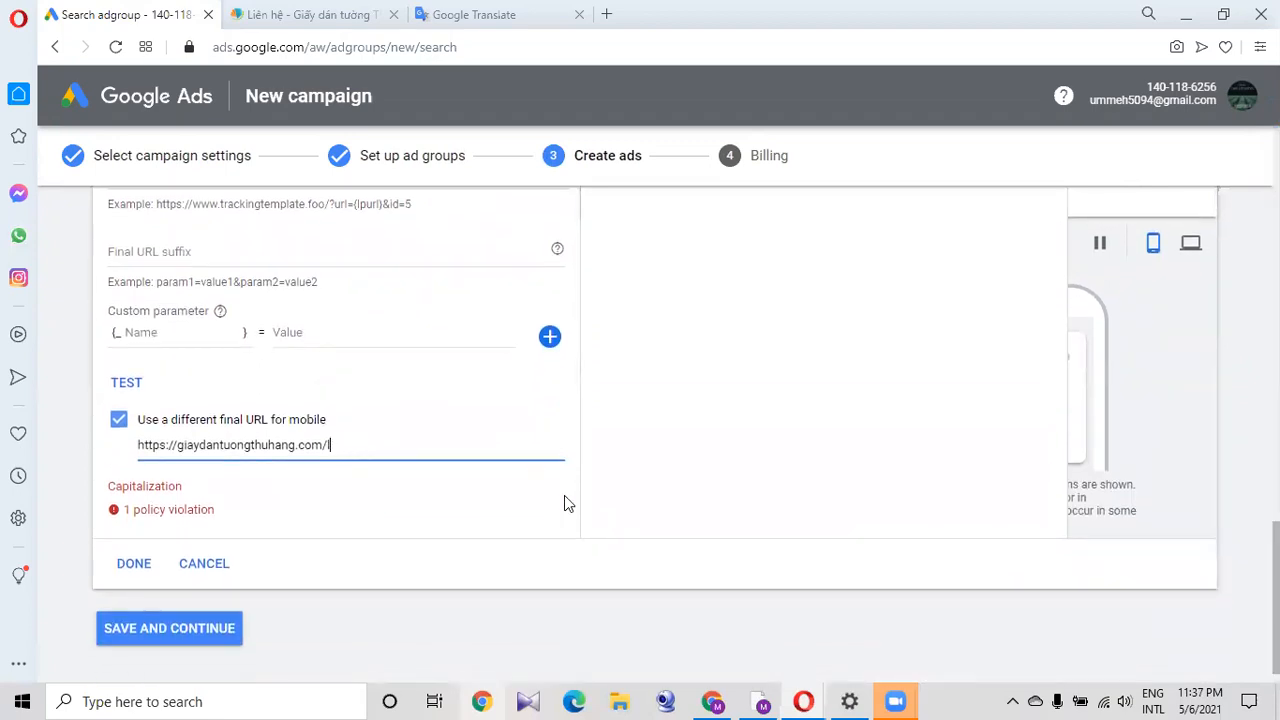
Finish editing the ad with its mobile URL, submit it again and check the headlines and descriptions against the capitalization policy.
left_click(136, 565)
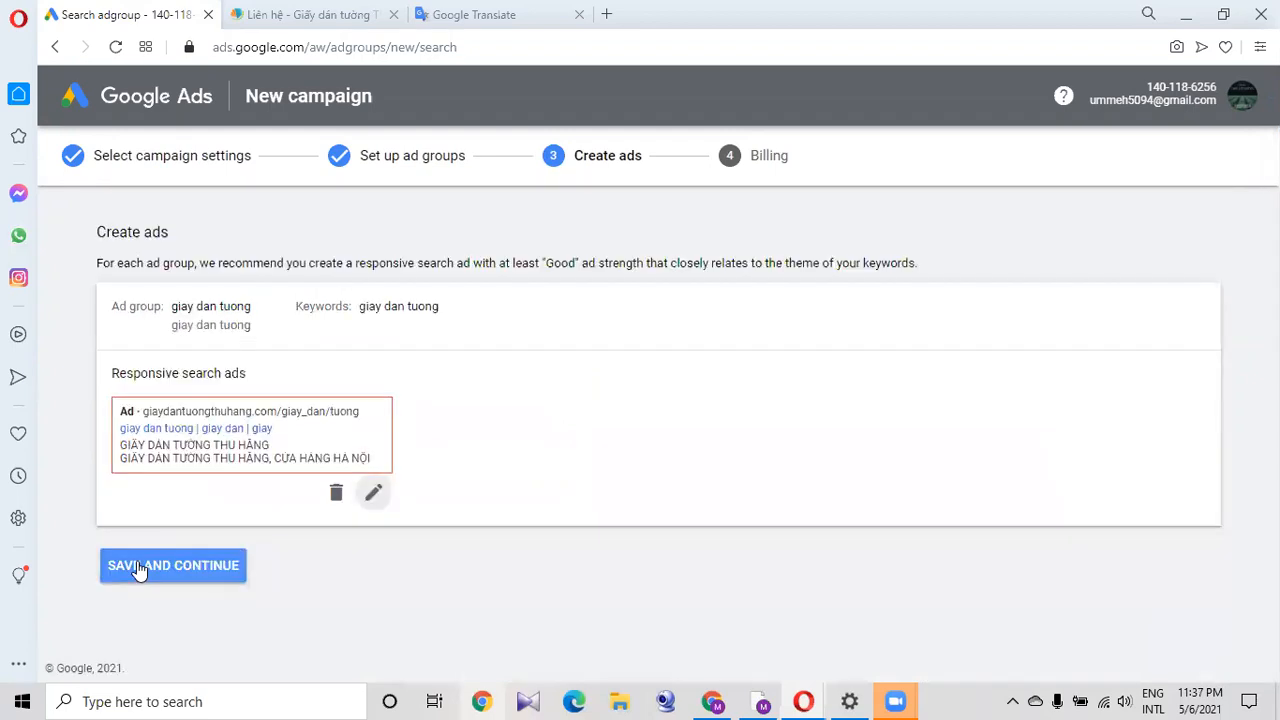
left_click(140, 568)
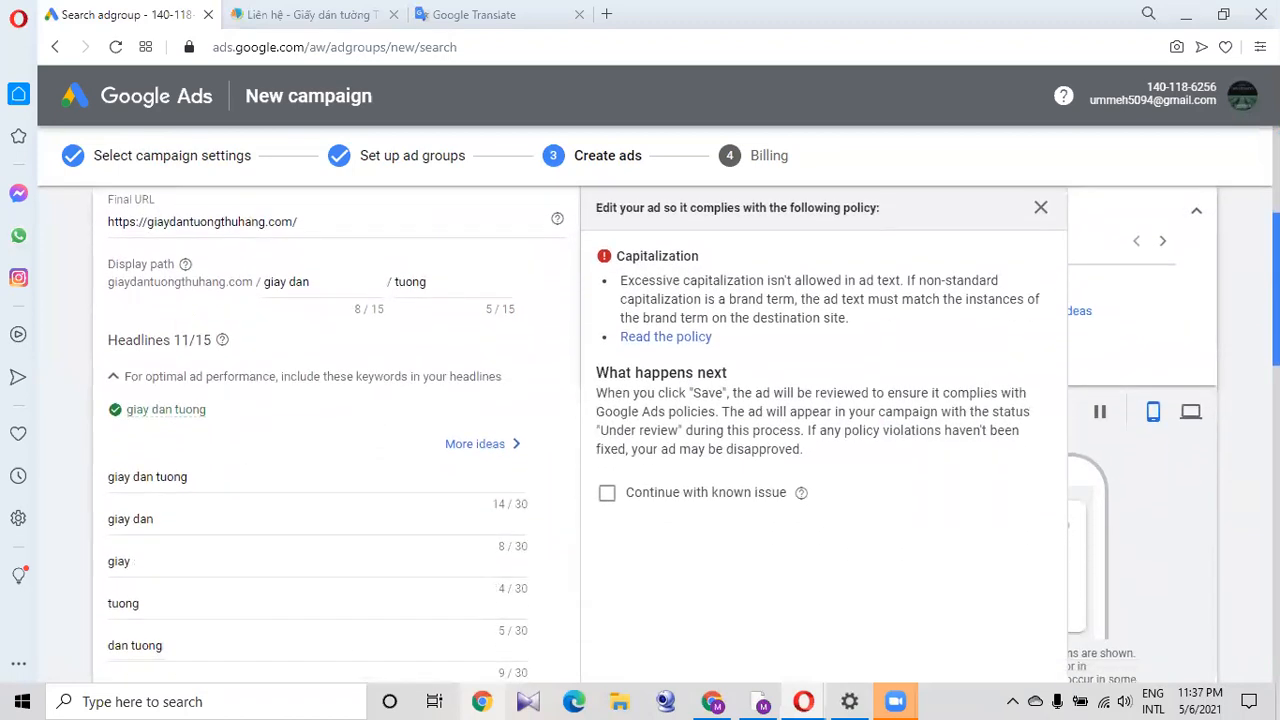
left_click_drag(1277, 333, 1277, 425)
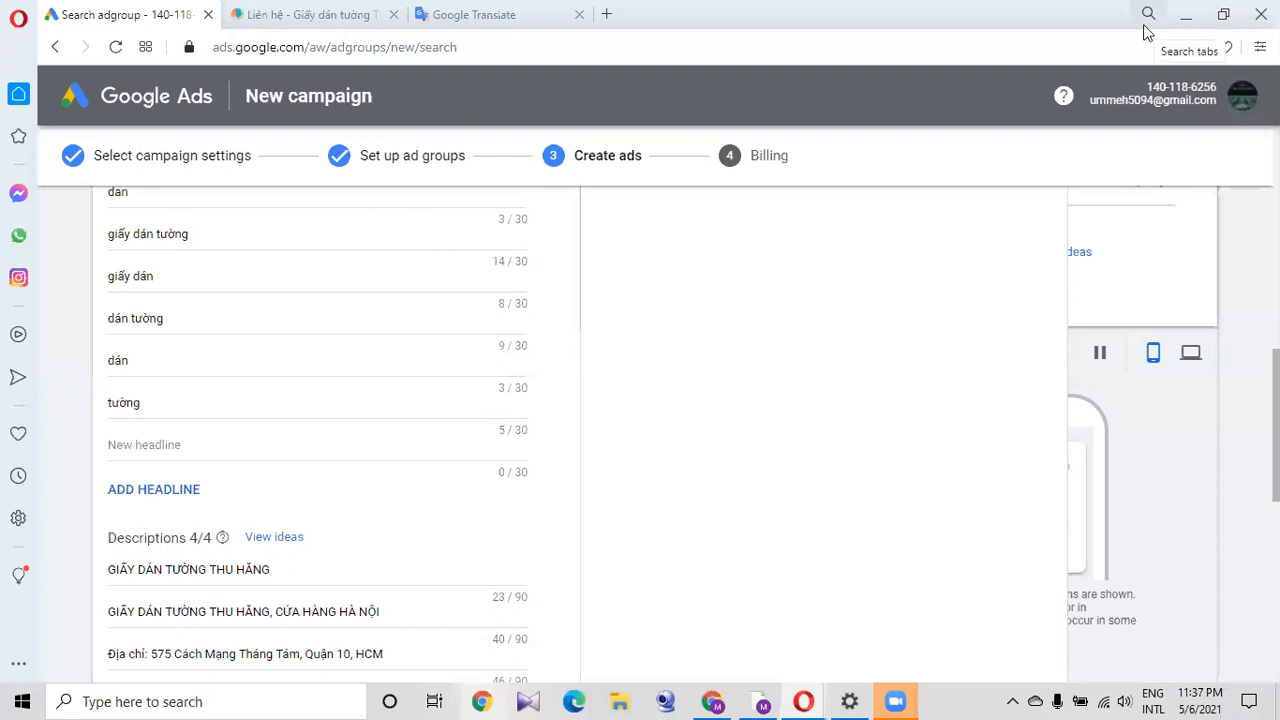